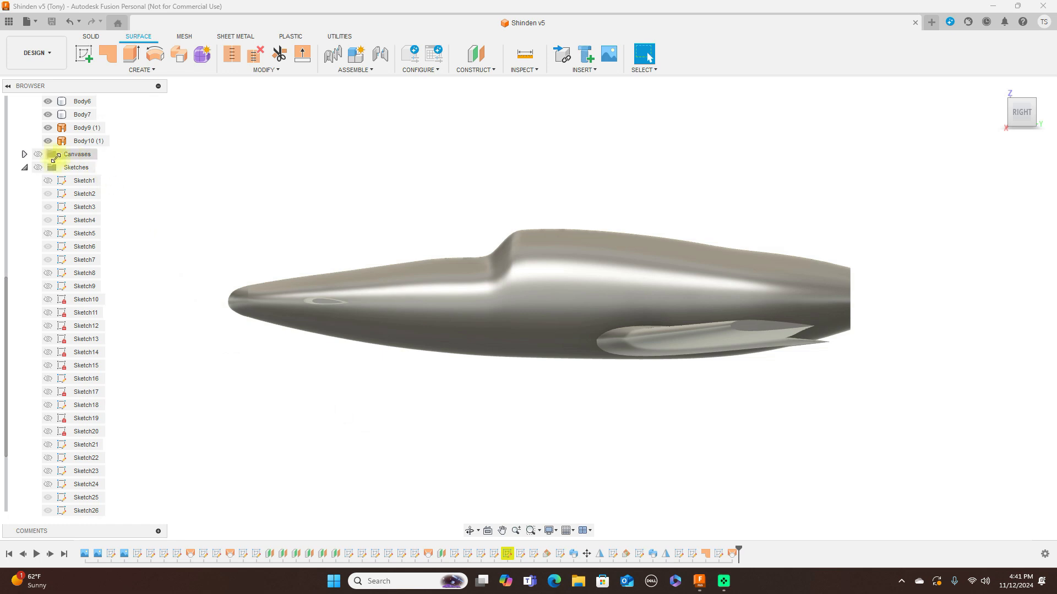
# Show the reference canvases behind the aircraft model and frame the side-view drawing
pyautogui.click(38, 154)
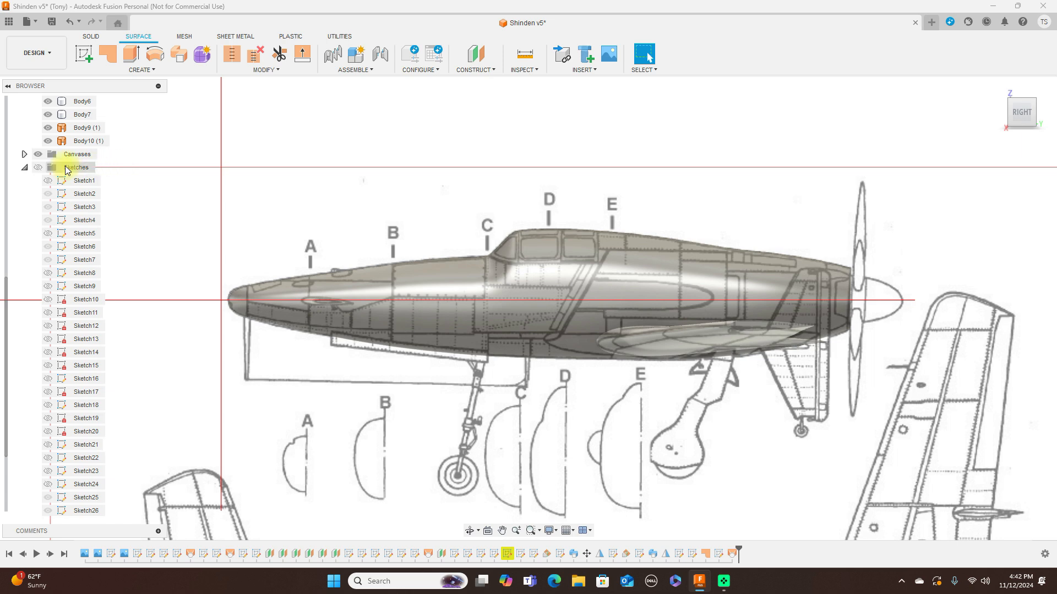
pyautogui.scroll(-2, 257, 225)
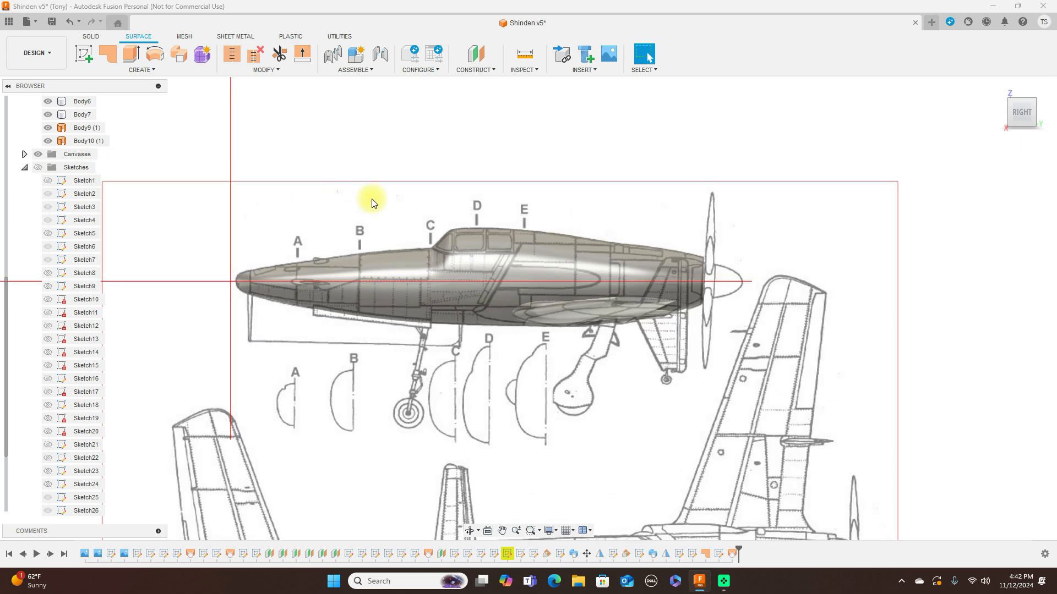
pyautogui.scroll(-2, 378, 187)
pyautogui.moveTo(377, 181); pyautogui.dragTo(479, 170, button='middle')
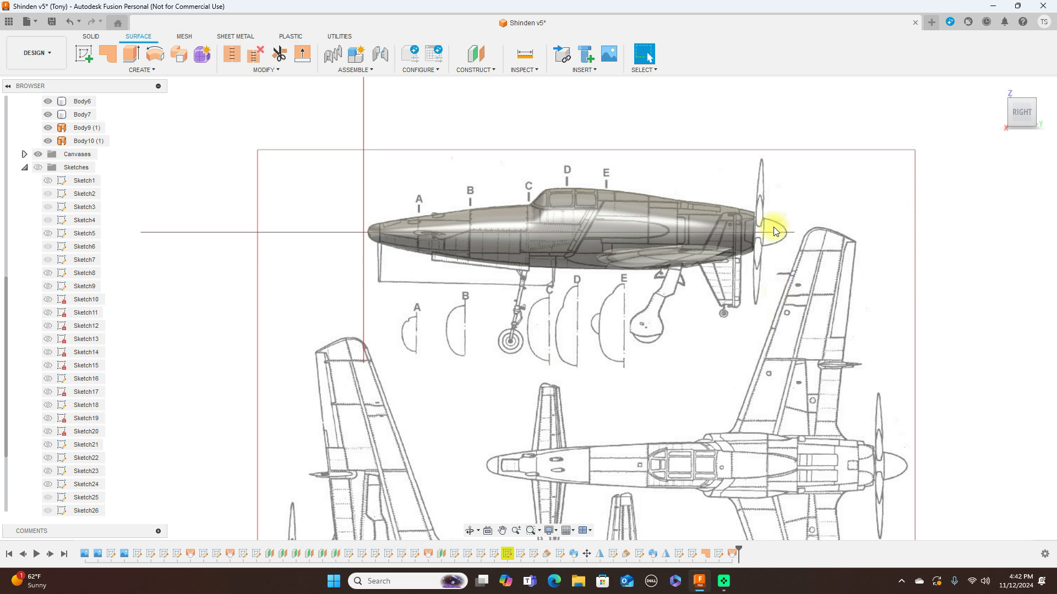
pyautogui.scroll(1, 708, 262)
pyautogui.scroll(1, 896, 277)
pyautogui.scroll(1, 895, 277)
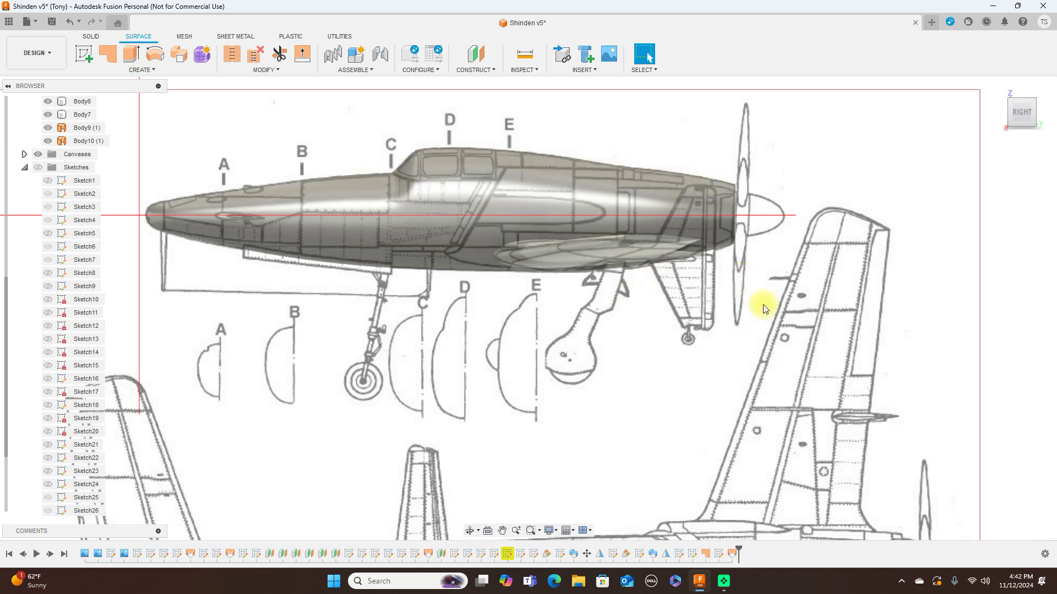
pyautogui.click(97, 40)
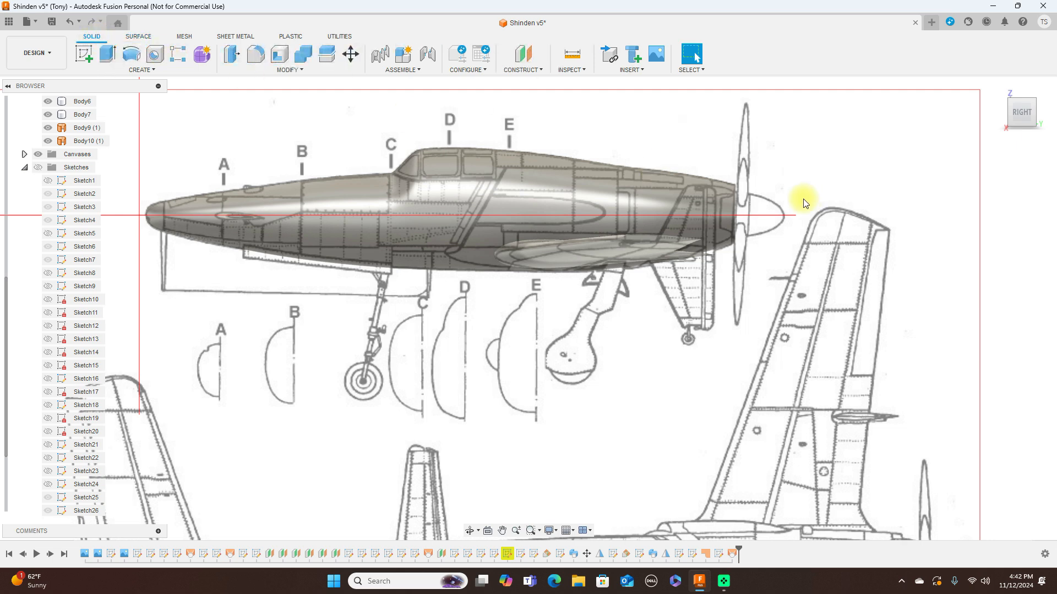
pyautogui.scroll(-2, 786, 208)
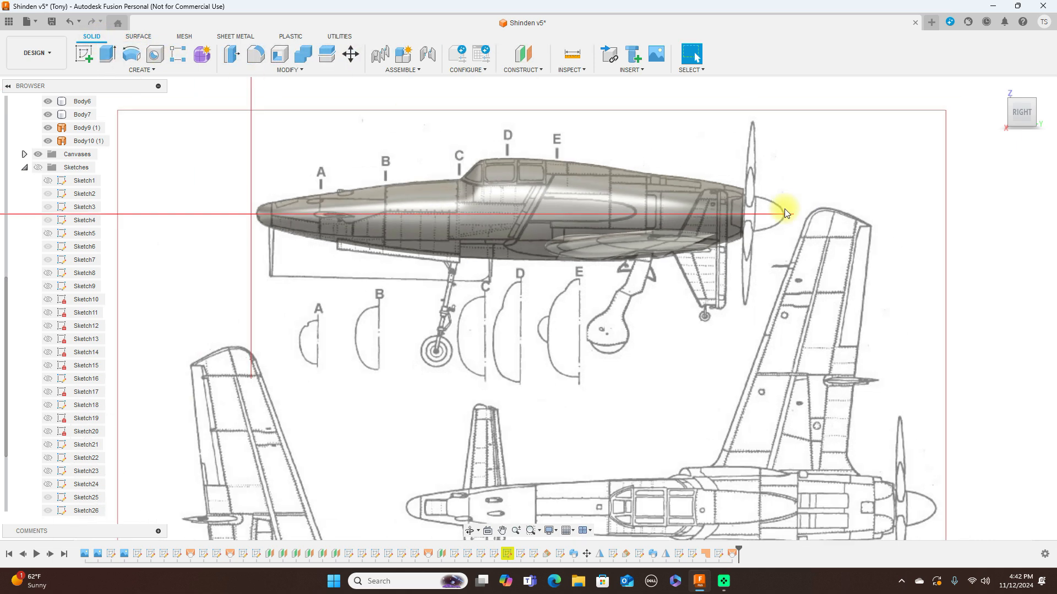
# Collapse the sketch list and hide Body3, Body4, Body5, Body6, Body7, Body9 and Body10 so only the reference drawings remain
pyautogui.click(24, 167)
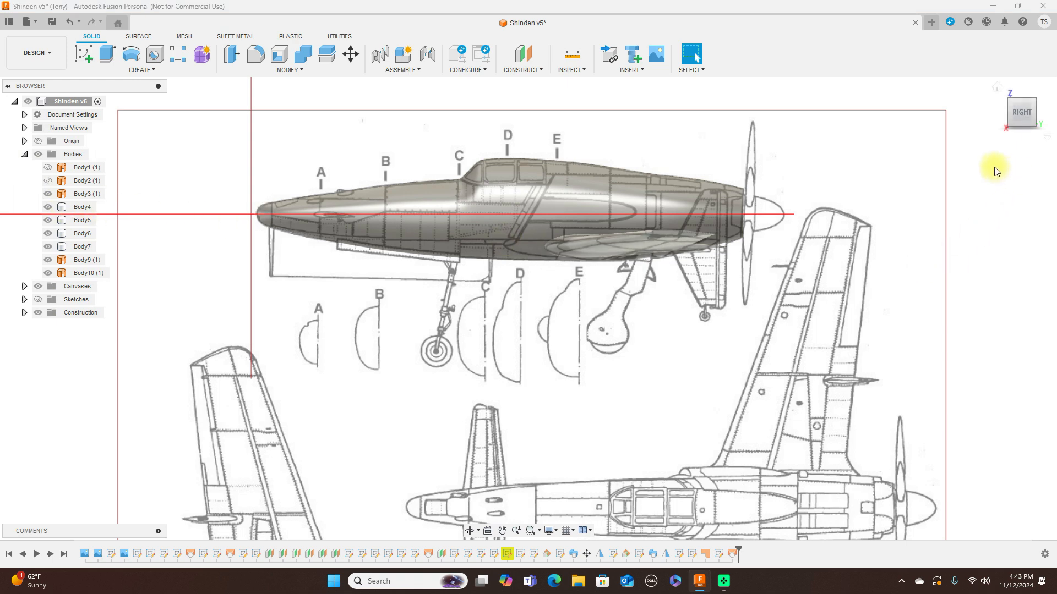
pyautogui.moveTo(1001, 129)
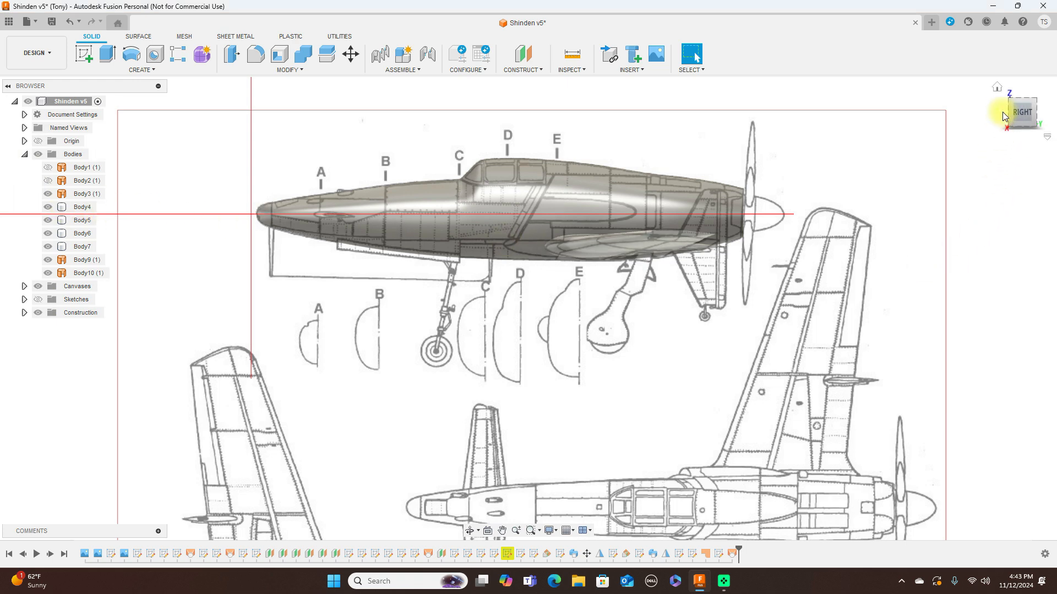
pyautogui.click(1002, 114)
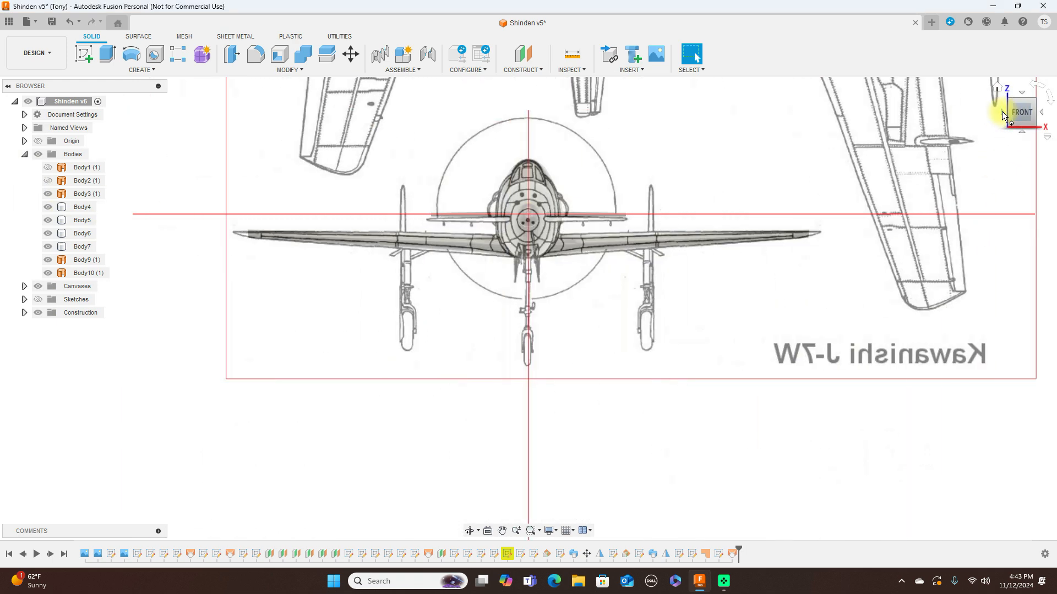
pyautogui.click(1040, 112)
pyautogui.click(48, 194)
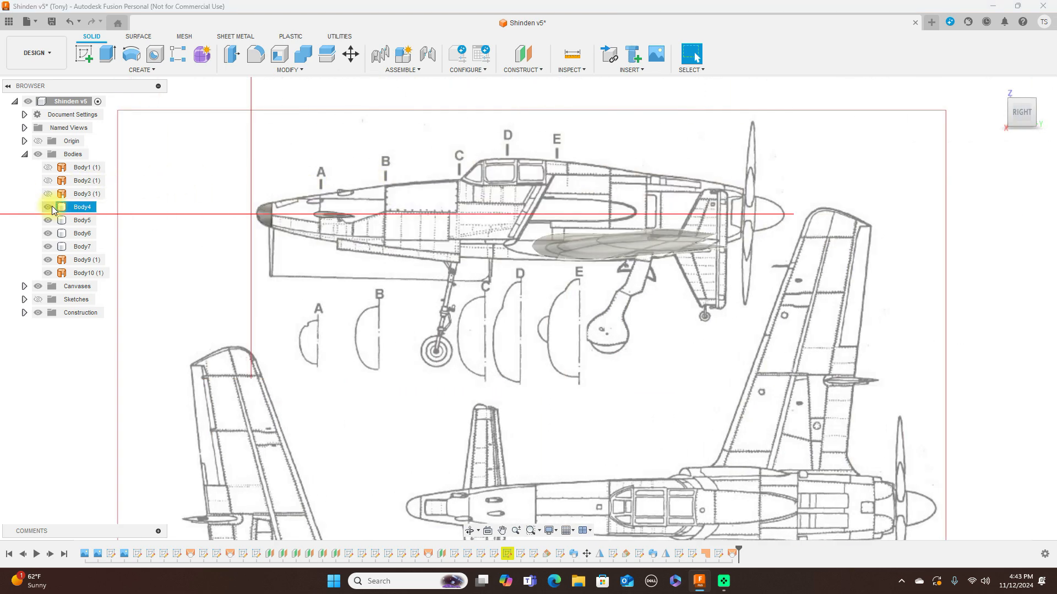
pyautogui.click(50, 206)
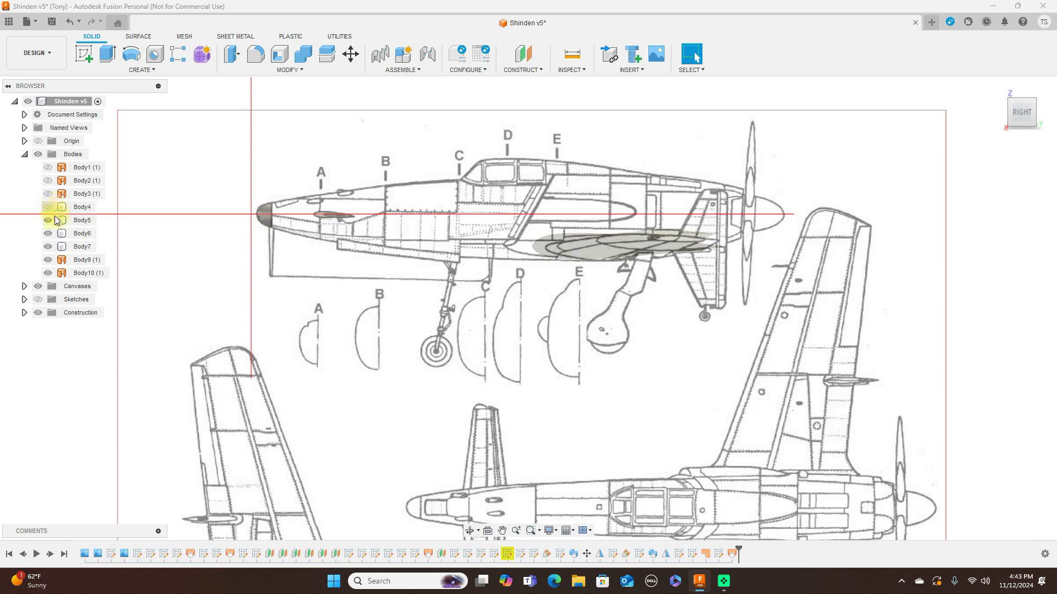
pyautogui.click(49, 220)
pyautogui.click(48, 234)
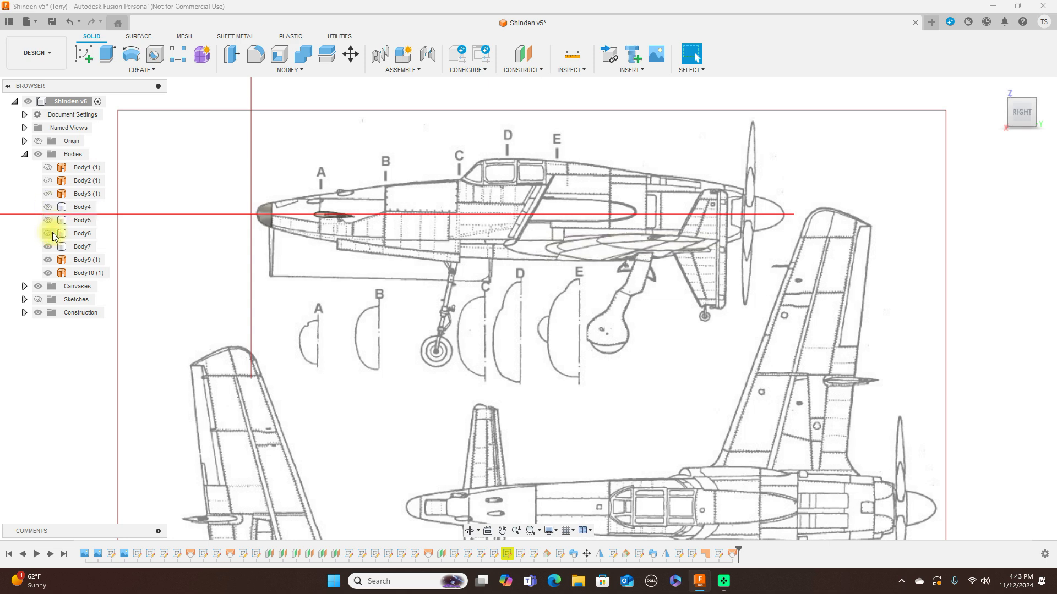
pyautogui.click(48, 247)
pyautogui.click(49, 259)
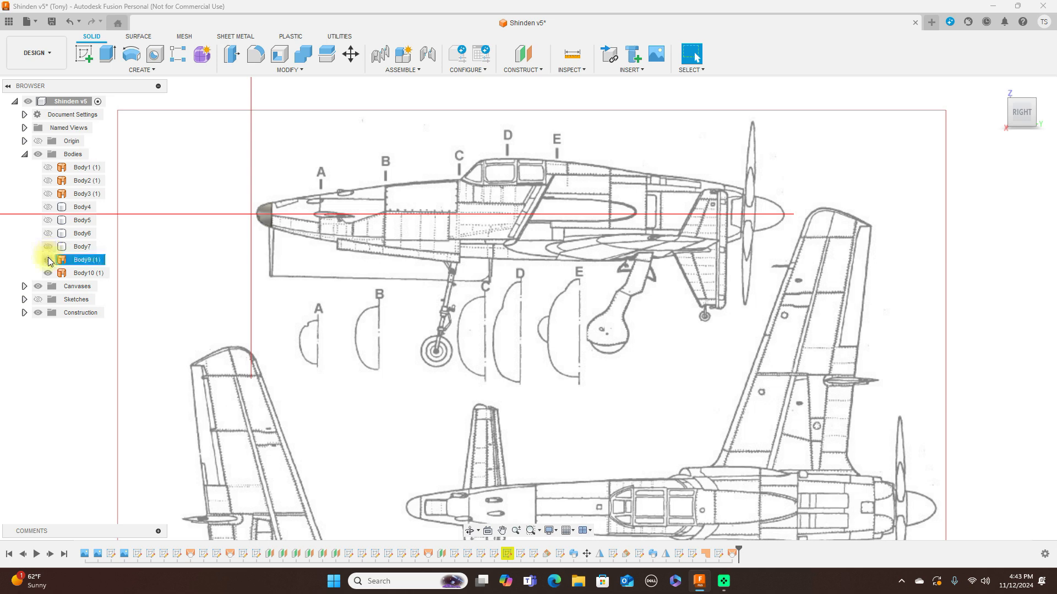
pyautogui.click(49, 273)
pyautogui.scroll(2, 379, 267)
pyautogui.scroll(-1, 380, 267)
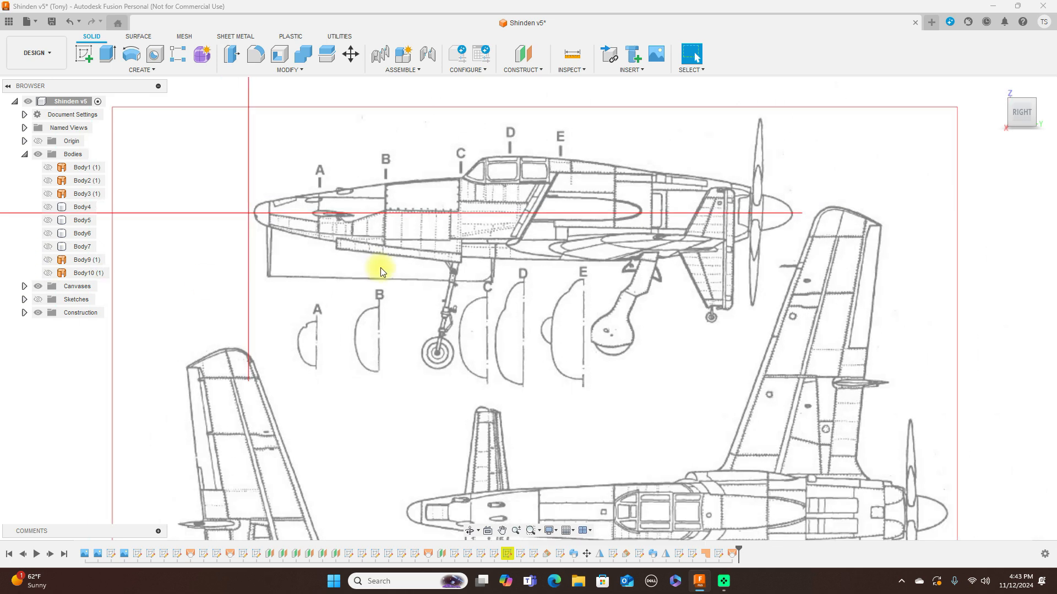
# Show the origin geometry and start a new form from the front view
pyautogui.click(39, 141)
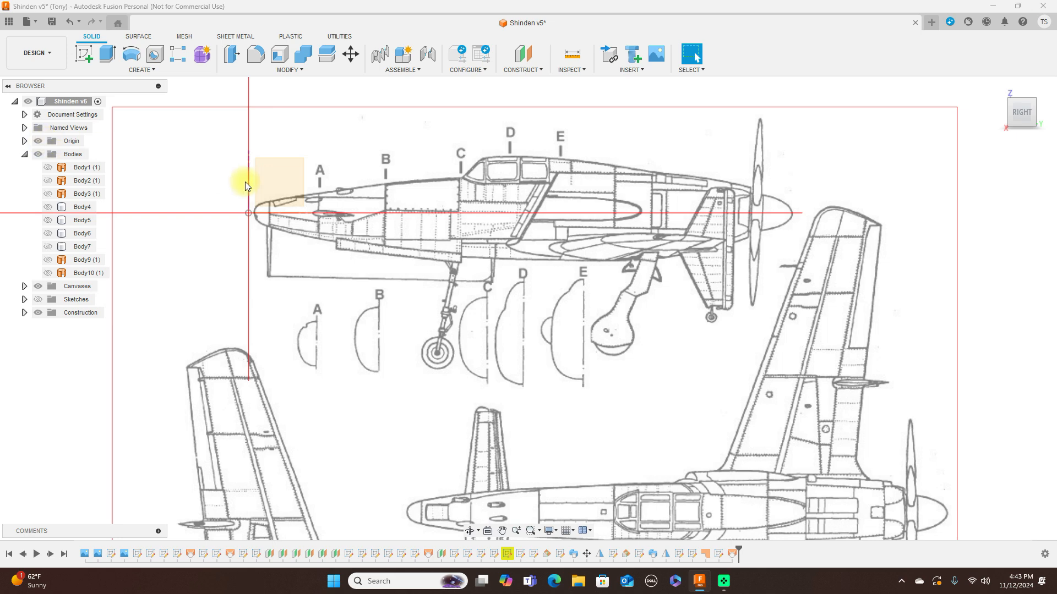
pyautogui.scroll(2, 245, 182)
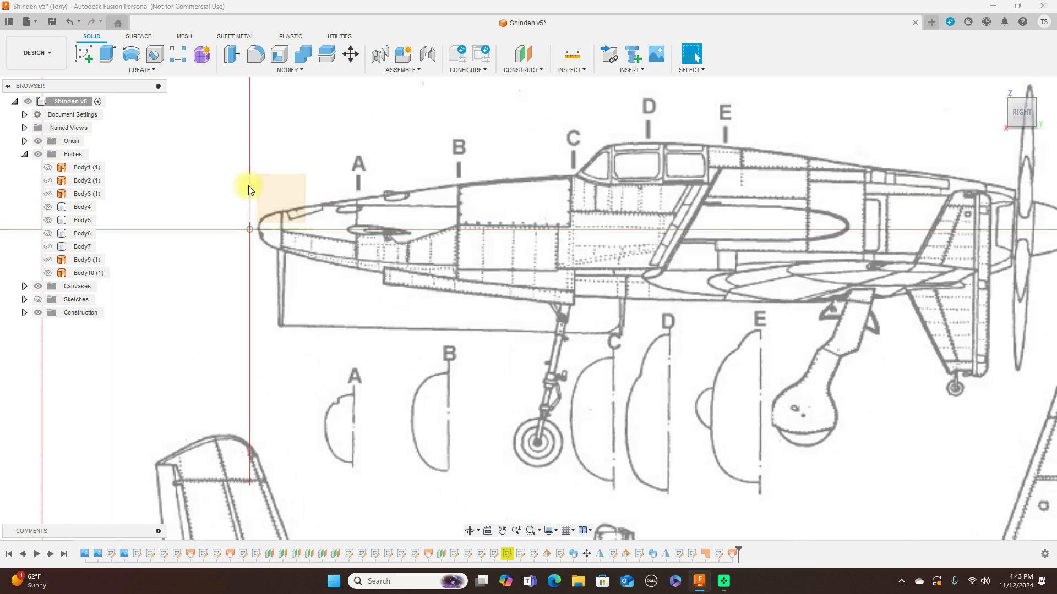
pyautogui.click(1002, 113)
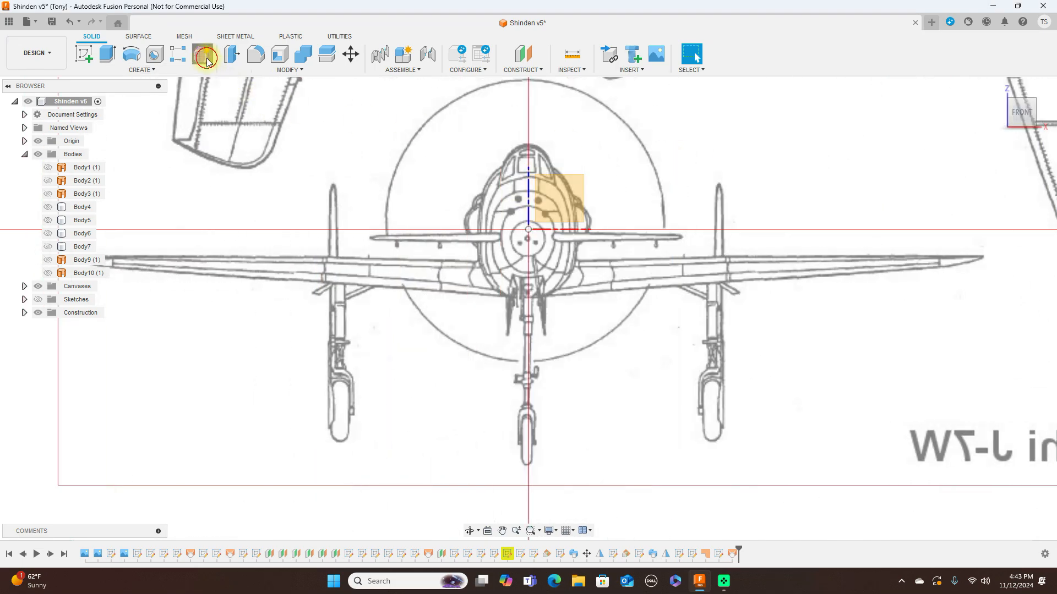
pyautogui.click(206, 57)
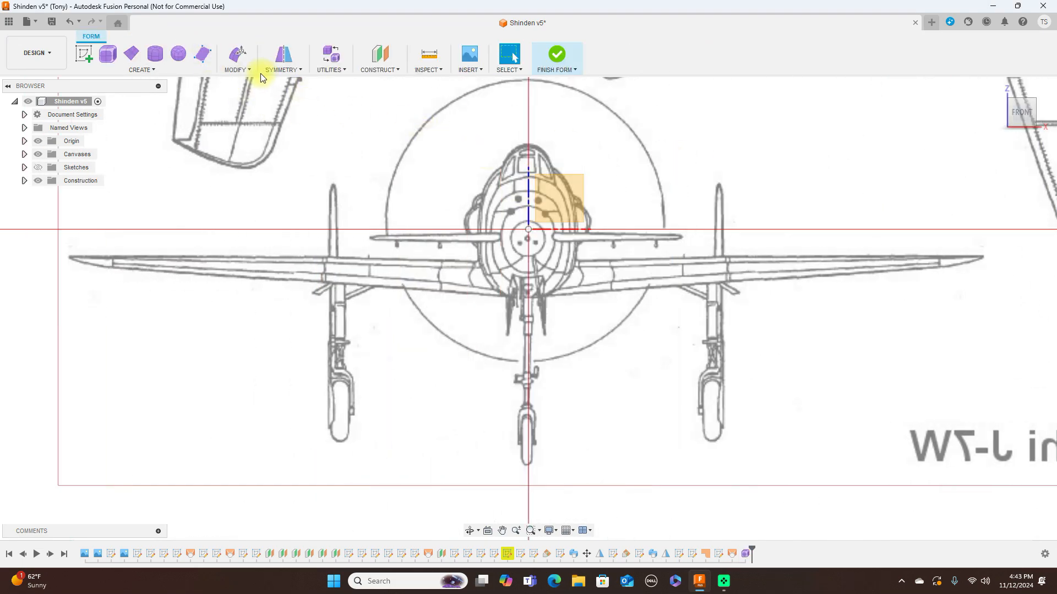
# Place a form cylinder about 360 mm in diameter on the front origin plane, centred on the nose in the front-view drawing
pyautogui.click(156, 57)
pyautogui.click(549, 192)
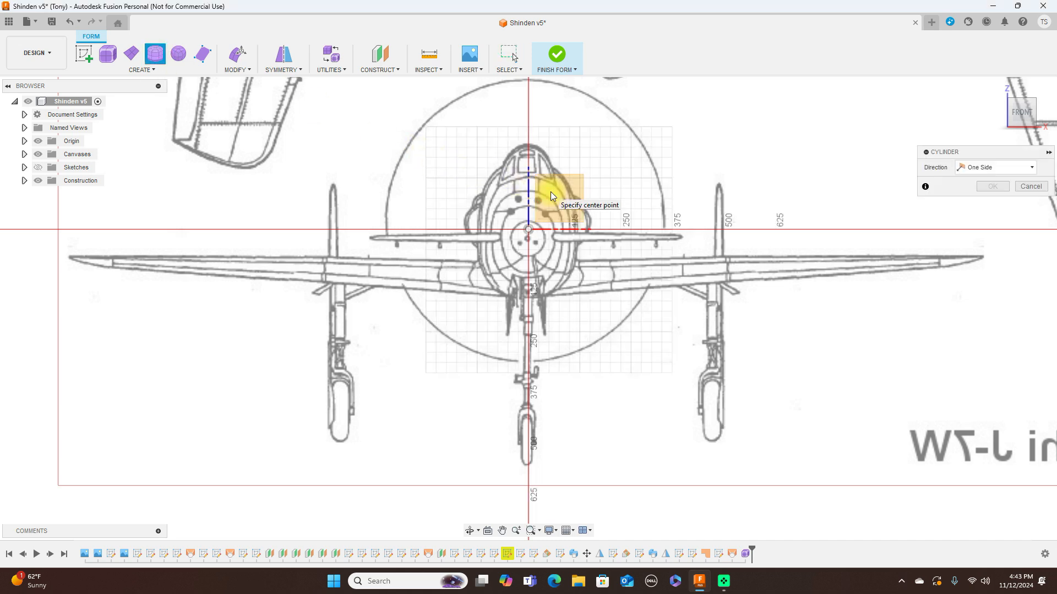
pyautogui.scroll(3, 539, 223)
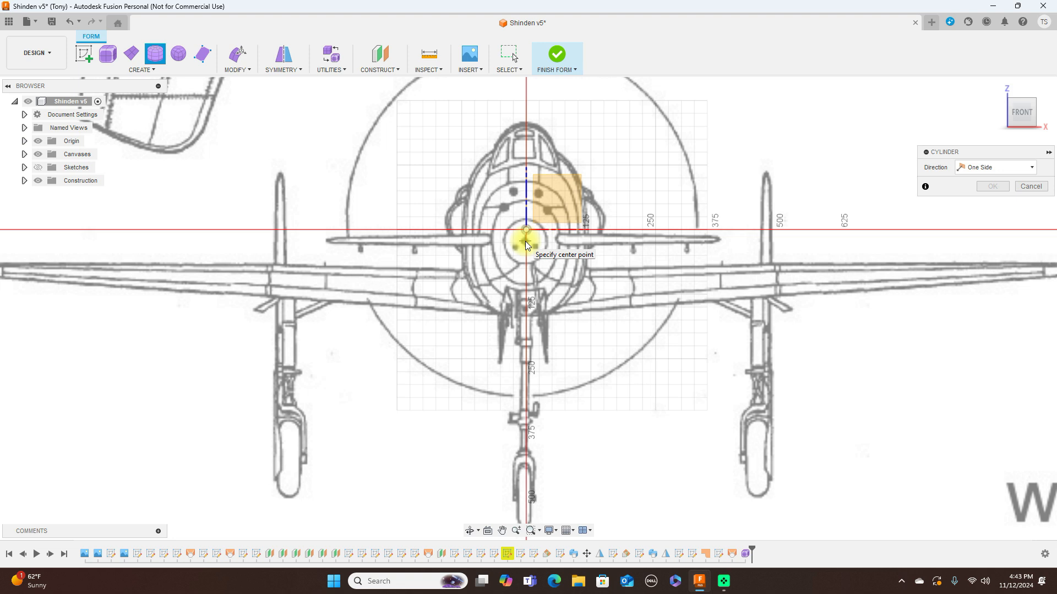
pyautogui.click(526, 241)
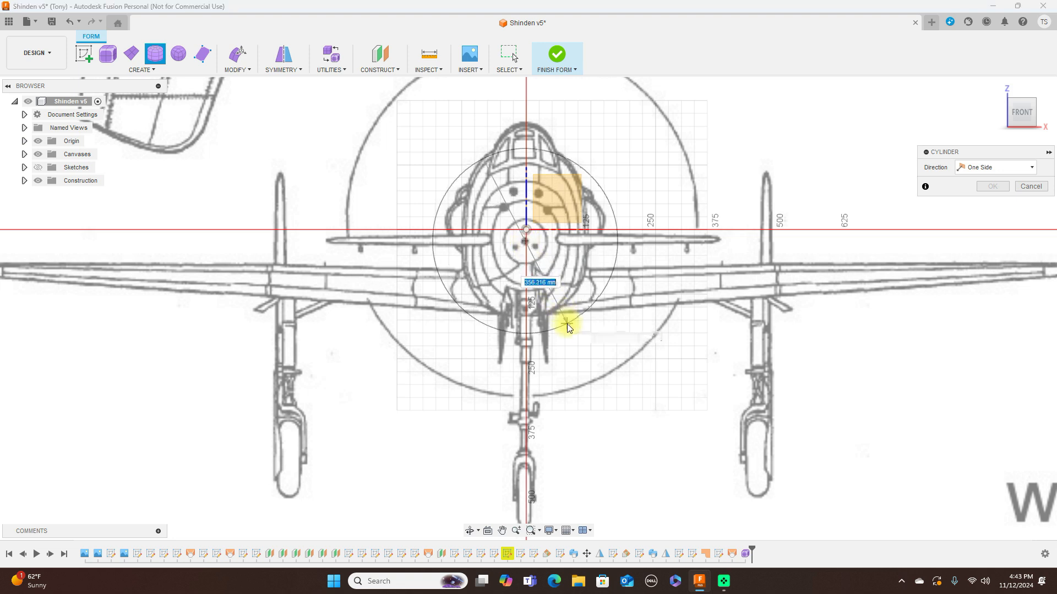
pyautogui.click(569, 329)
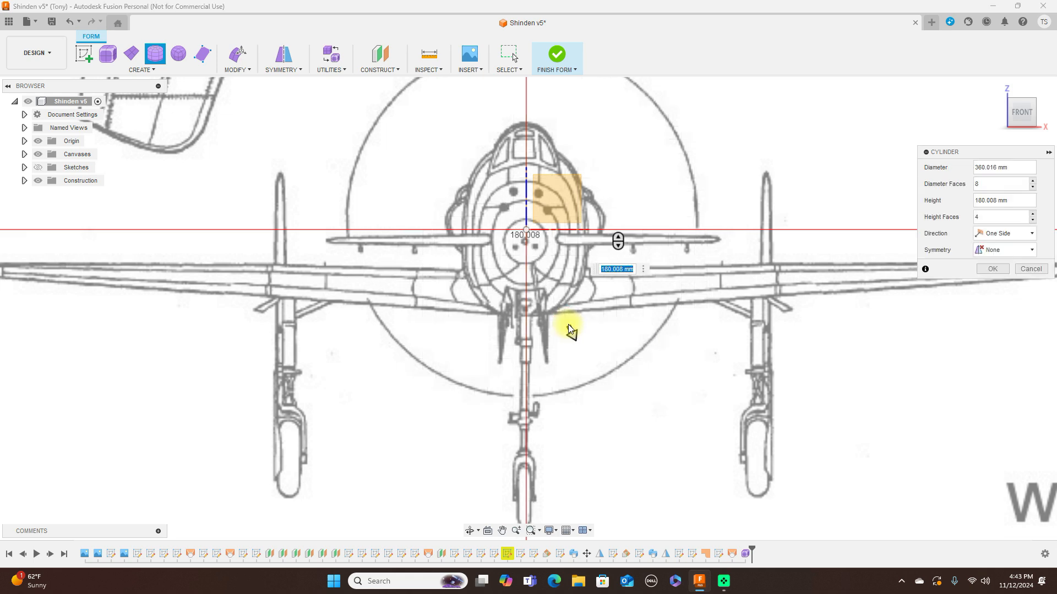
# Extend the cylinder to a height of 1860 mm in the side view, ending at the fuselage's rear just ahead of the propeller
pyautogui.hotkey('ctrl', '6')
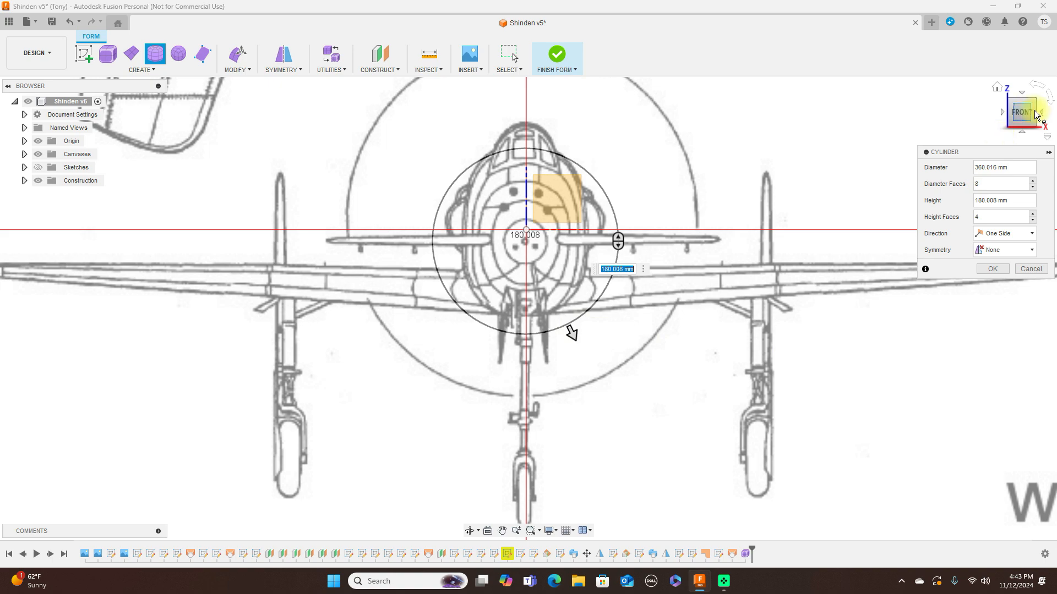
pyautogui.click(1044, 112)
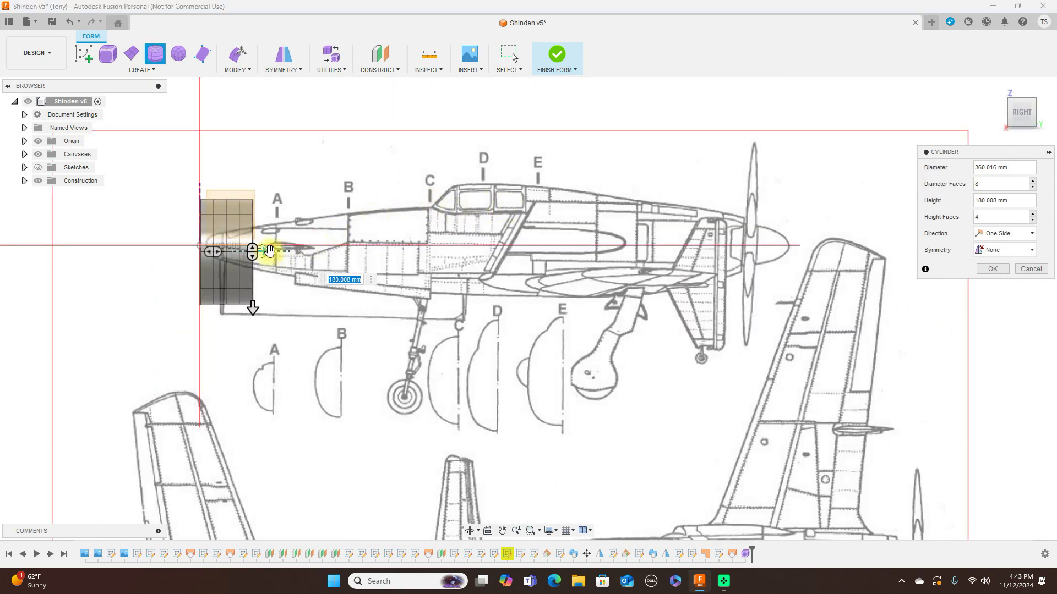
pyautogui.moveTo(266, 252); pyautogui.dragTo(737, 257)
pyautogui.scroll(3, 750, 247)
pyautogui.scroll(4, 756, 253)
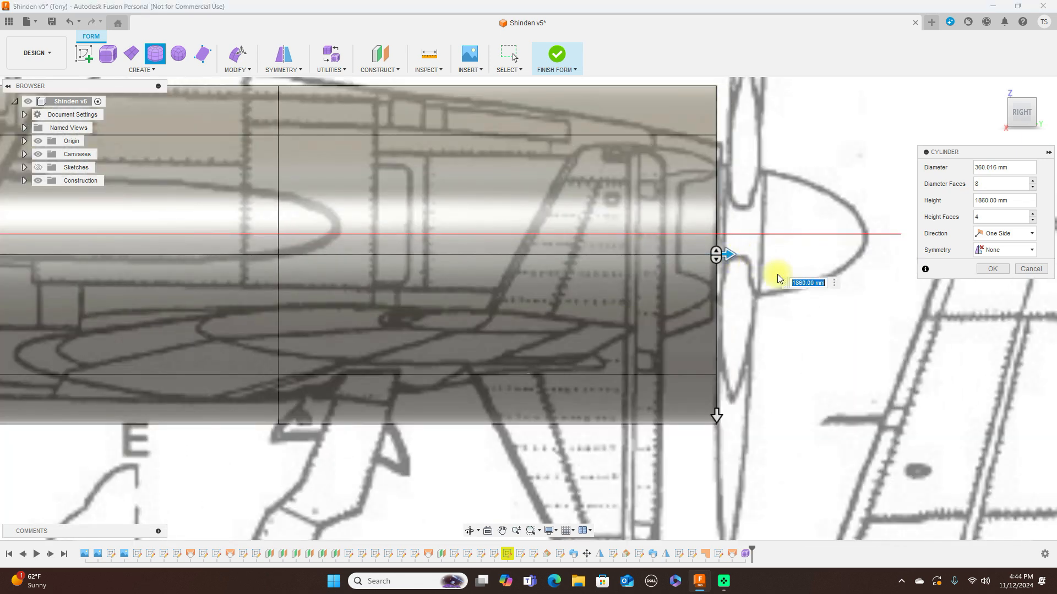
pyautogui.scroll(-8, 791, 273)
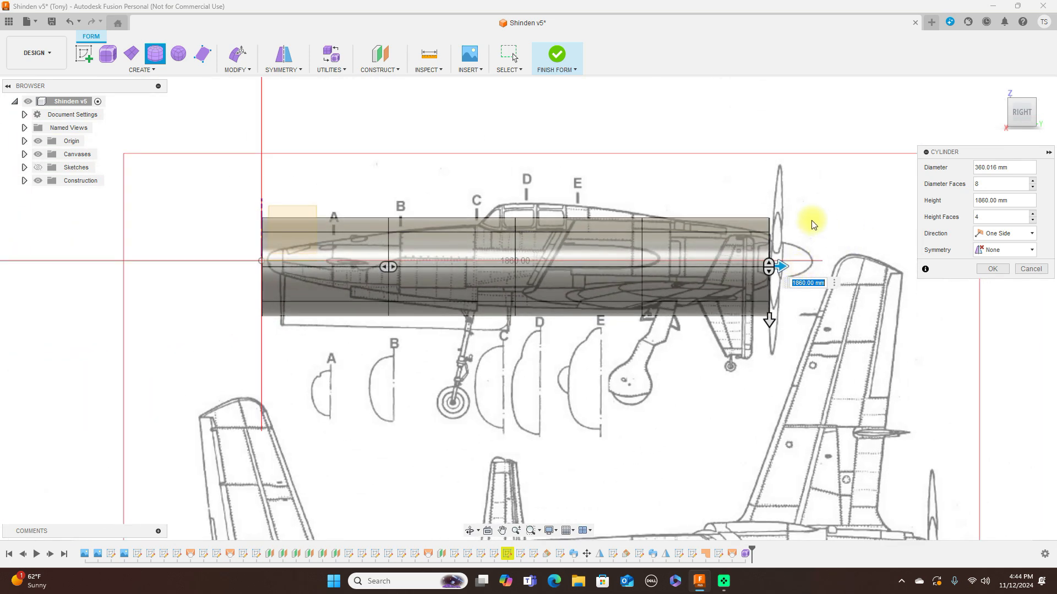
# Set the cylinder's height faces to 7 and create it
pyautogui.moveTo(394, 267); pyautogui.dragTo(456, 273)
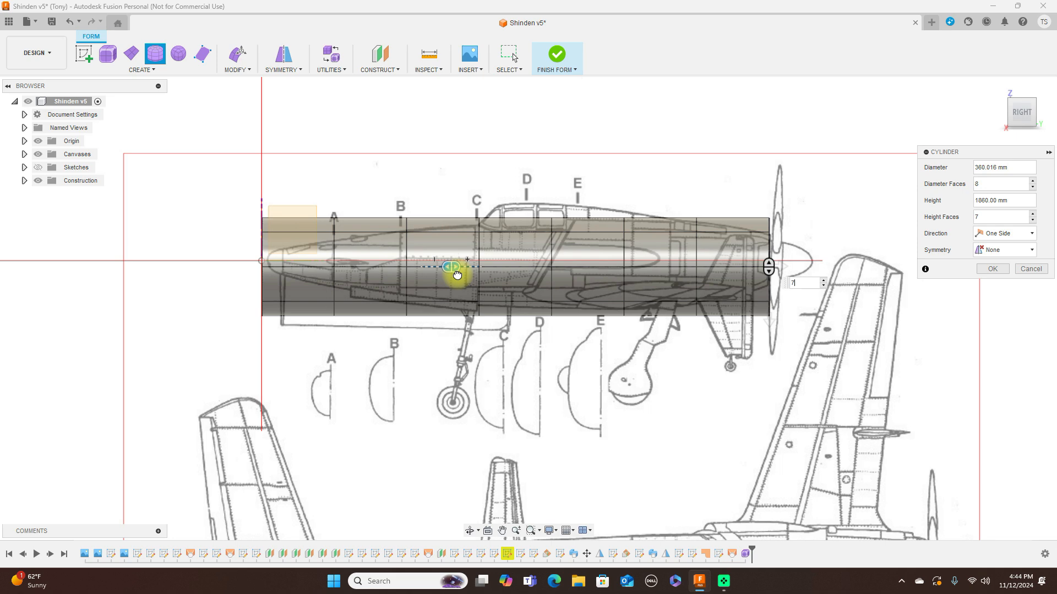
pyautogui.moveTo(458, 275); pyautogui.dragTo(459, 275)
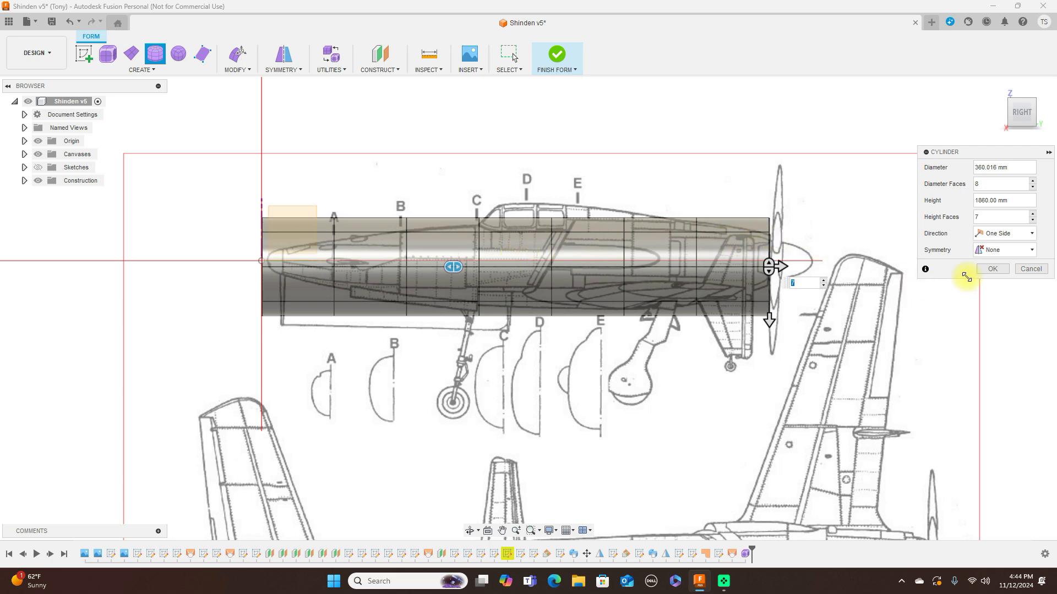
pyautogui.click(991, 270)
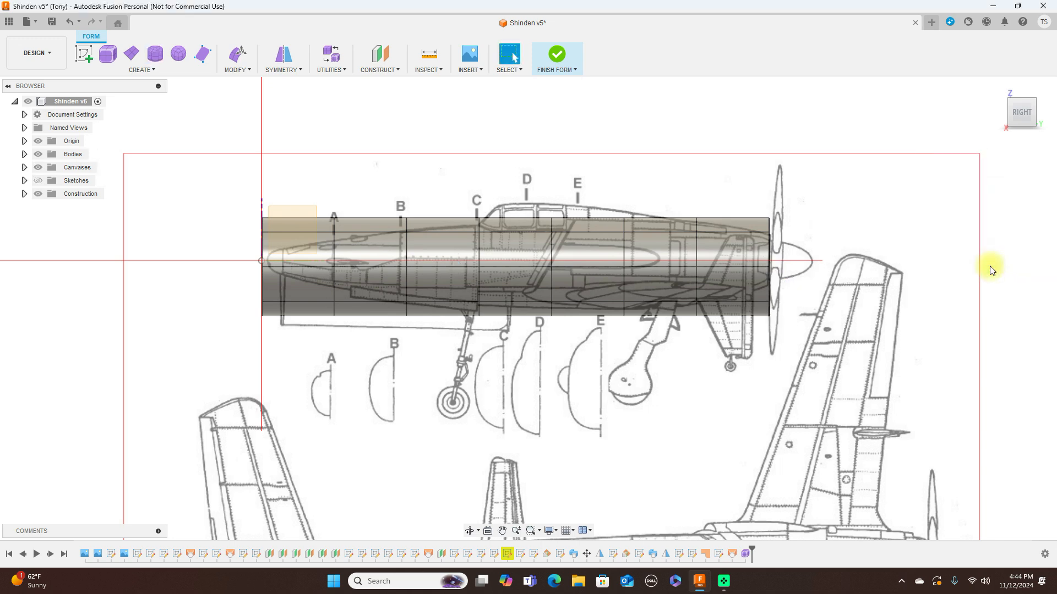
# Edit the cylinder's front edge loop, scaling its height by about 0.72 in side view and the whole loop by about 0.82 in front view
pyautogui.scroll(1, 453, 237)
pyautogui.moveTo(458, 182); pyautogui.dragTo(580, 144, button='middle')
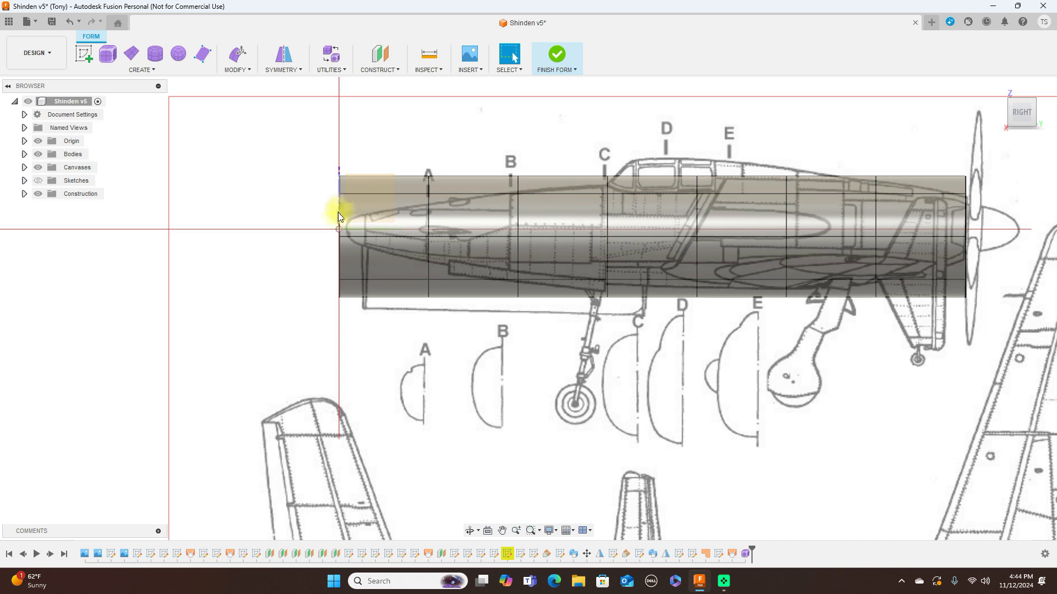
pyautogui.doubleClick(338, 263)
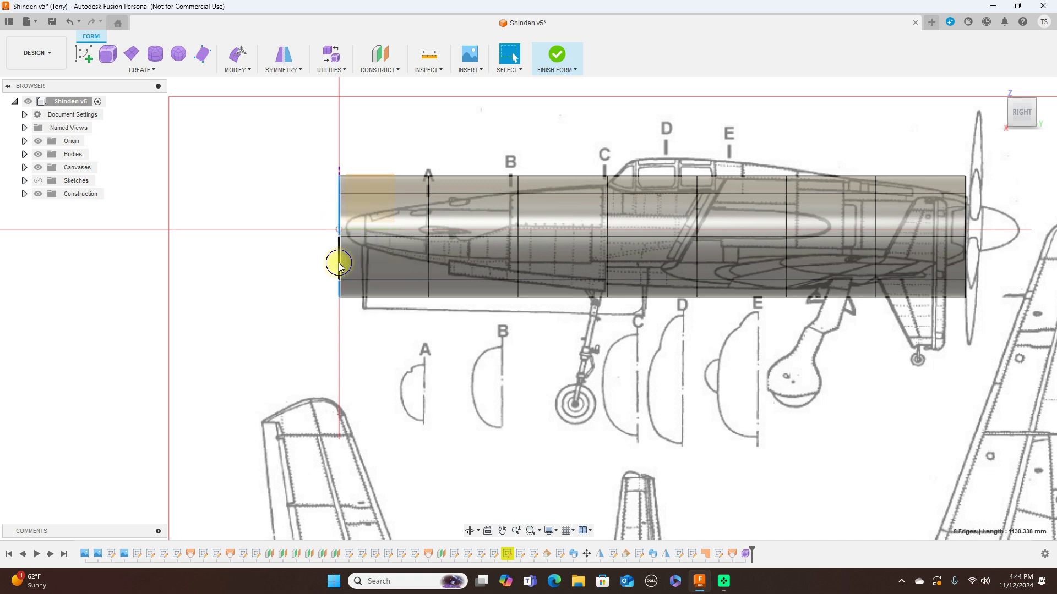
pyautogui.rightClick(338, 262)
pyautogui.click(378, 247)
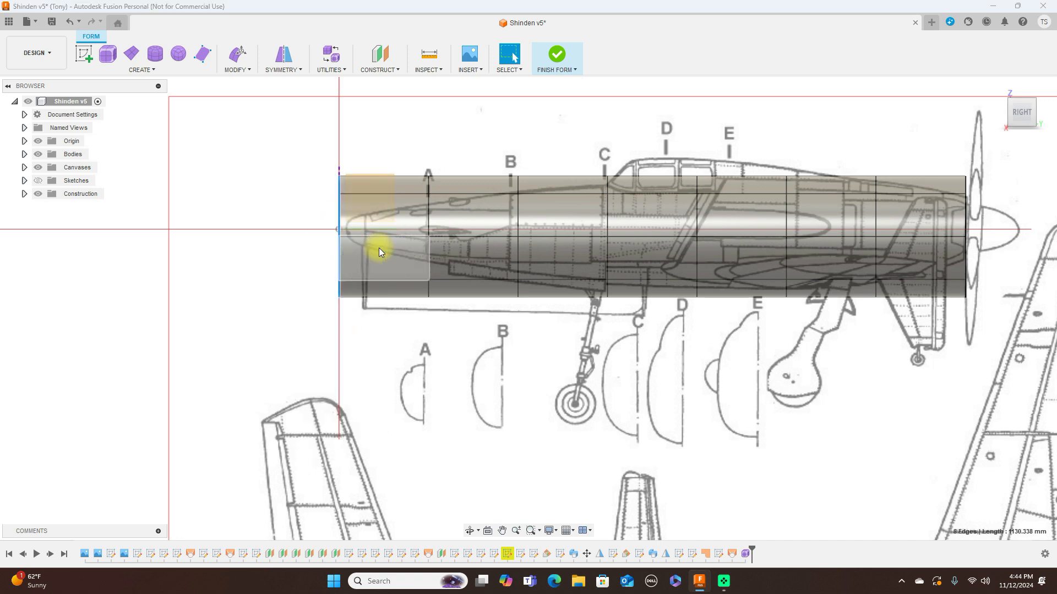
pyautogui.moveTo(364, 211); pyautogui.dragTo(358, 217)
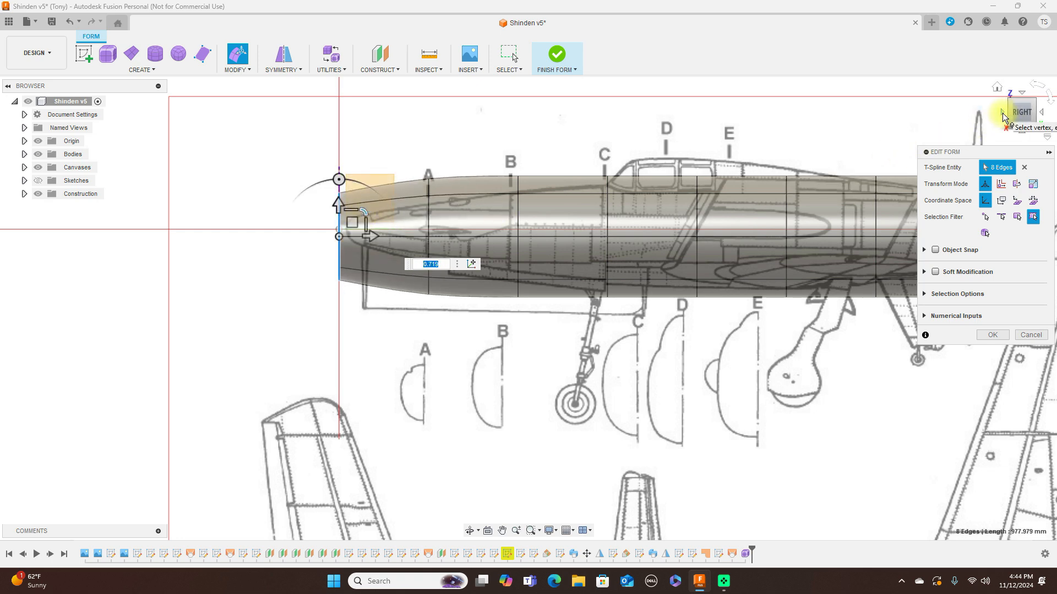
pyautogui.click(1002, 116)
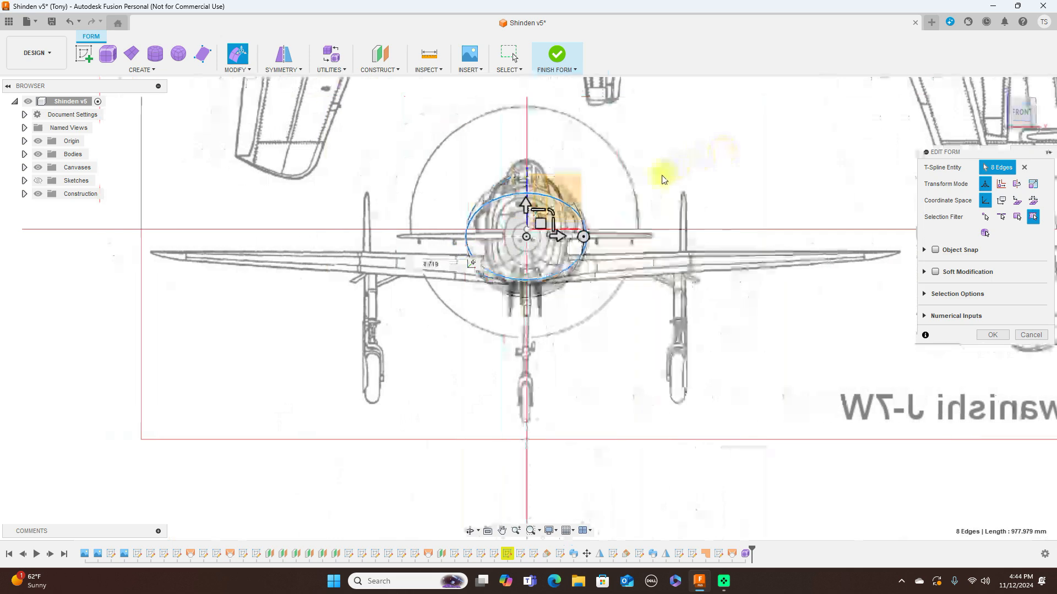
pyautogui.moveTo(549, 212); pyautogui.dragTo(545, 211)
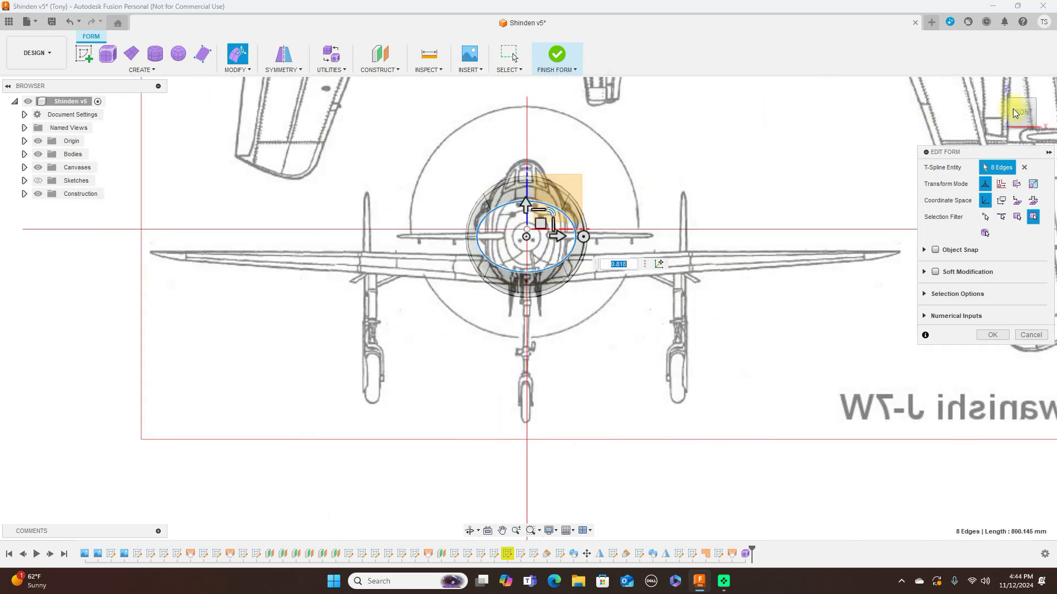
# Scale the front edge loop down further in the top and side views, tapering the cylinder toward the nose outline
pyautogui.click(1044, 115)
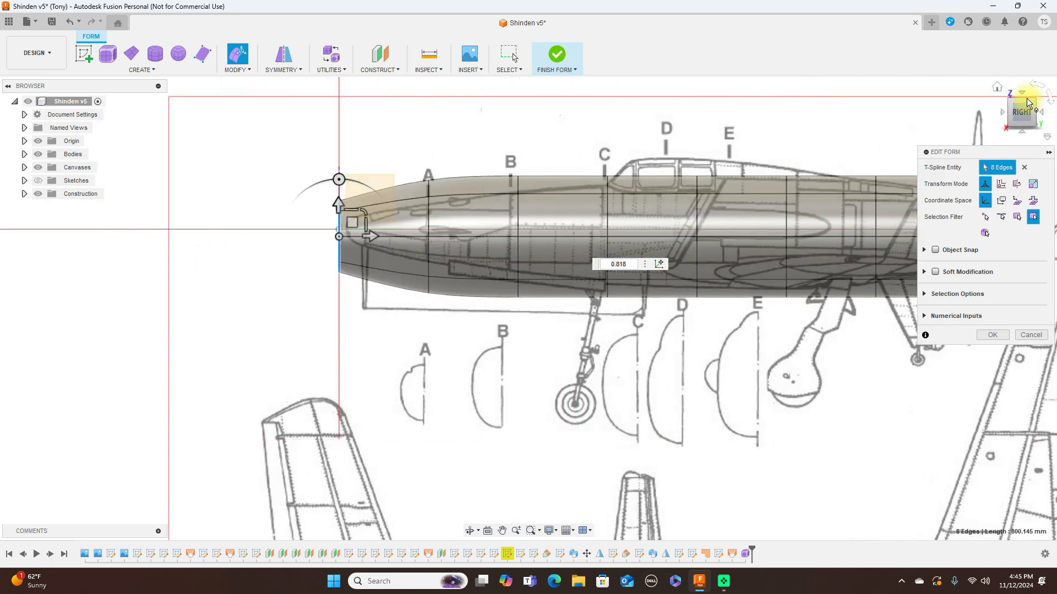
pyautogui.click(1022, 92)
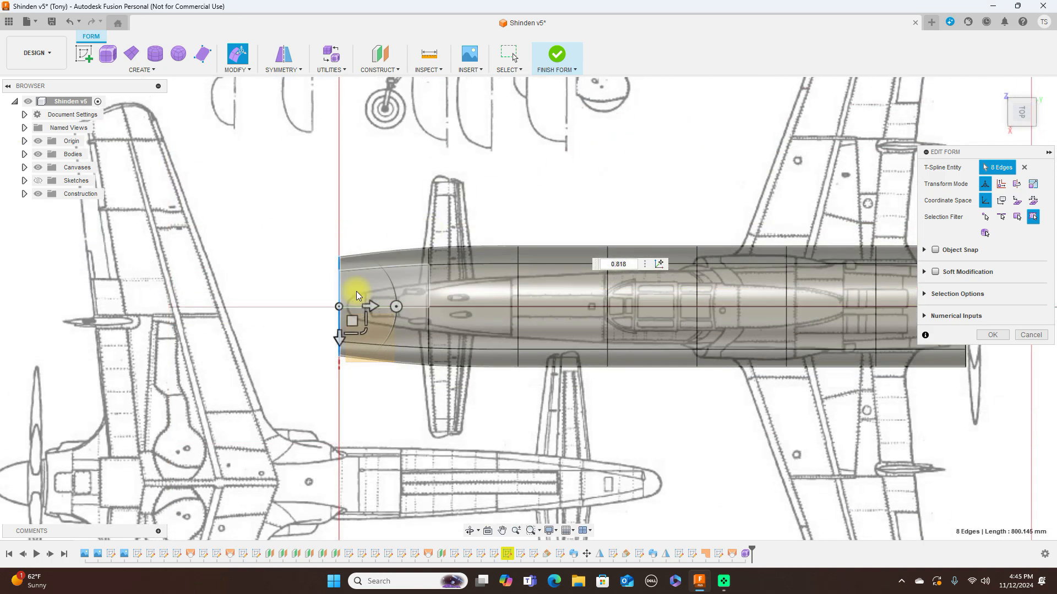
pyautogui.moveTo(363, 329); pyautogui.dragTo(355, 326)
pyautogui.click(1020, 131)
pyautogui.moveTo(366, 210); pyautogui.dragTo(357, 218)
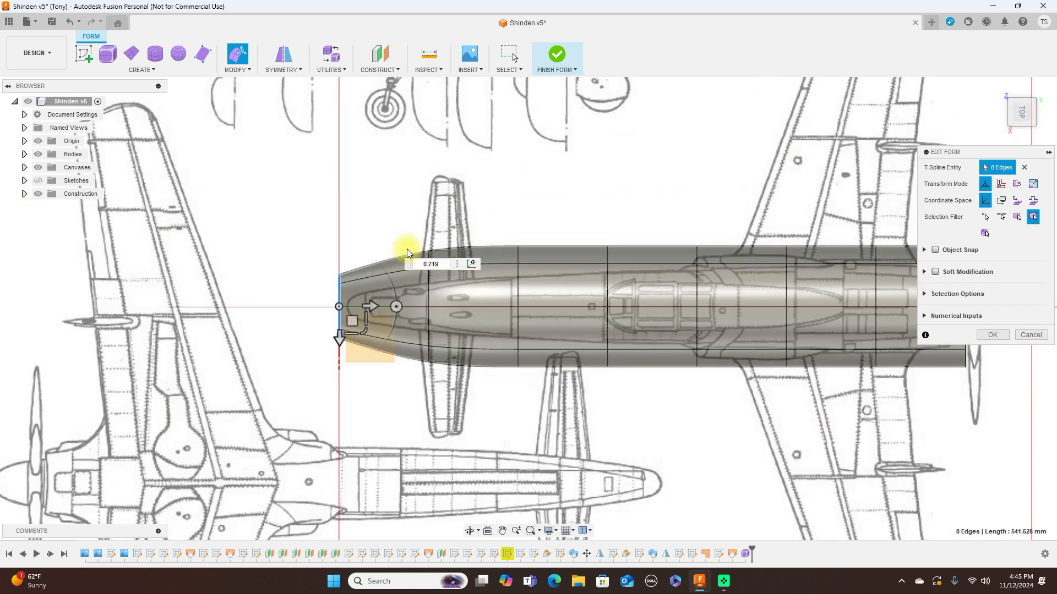
pyautogui.moveTo(365, 333); pyautogui.dragTo(360, 326)
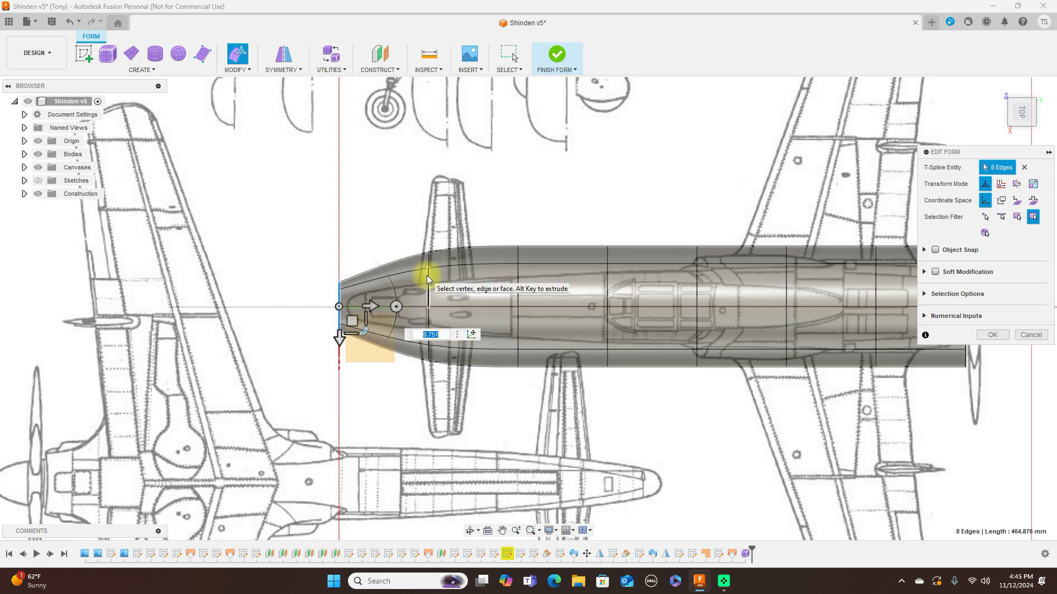
# Scale the second and third edge loops narrower in top view to match the fuselage width behind the nose
pyautogui.click(429, 278)
pyautogui.moveTo(453, 333); pyautogui.dragTo(445, 316)
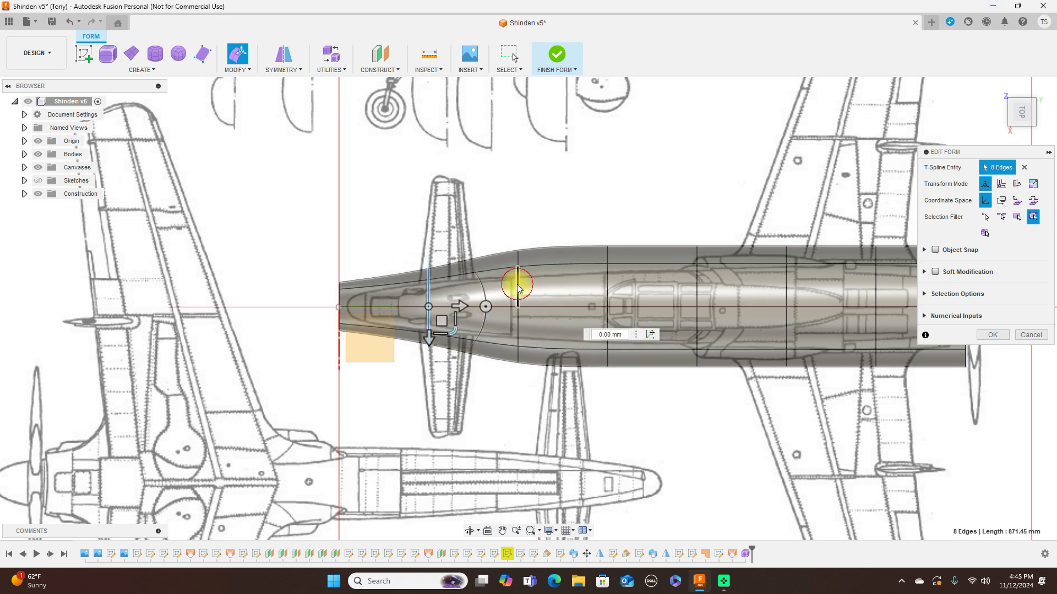
pyautogui.click(517, 287)
pyautogui.moveTo(541, 331); pyautogui.dragTo(538, 319)
# Narrow the fourth and fifth edge loops to the fuselage outline around the cockpit in top view, scaling the fifth by about 0.69
pyautogui.click(608, 282)
pyautogui.moveTo(633, 329); pyautogui.dragTo(628, 320)
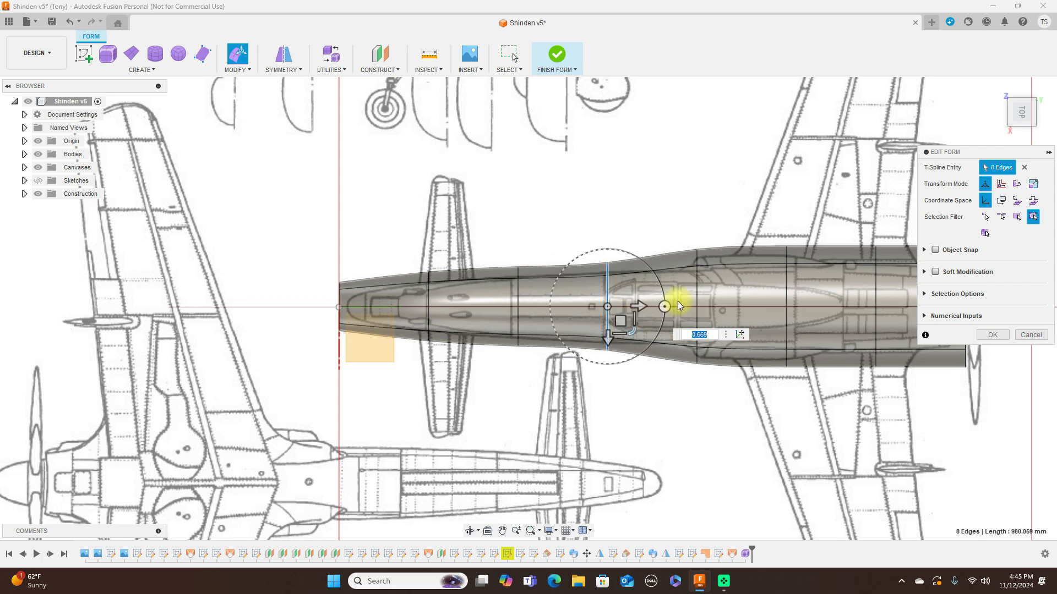
pyautogui.click(696, 290)
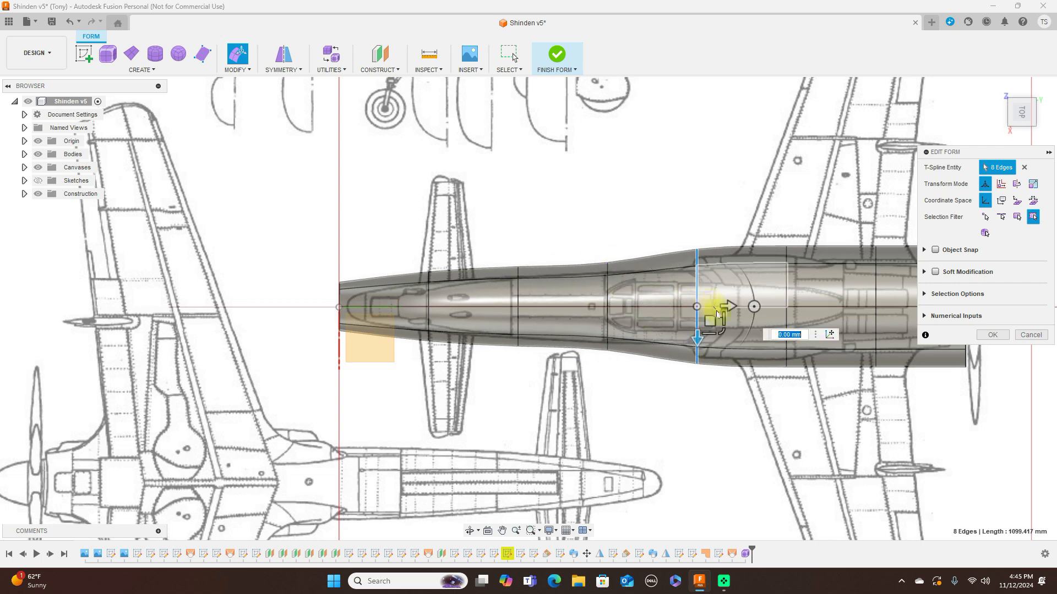
pyautogui.moveTo(722, 328); pyautogui.dragTo(718, 325)
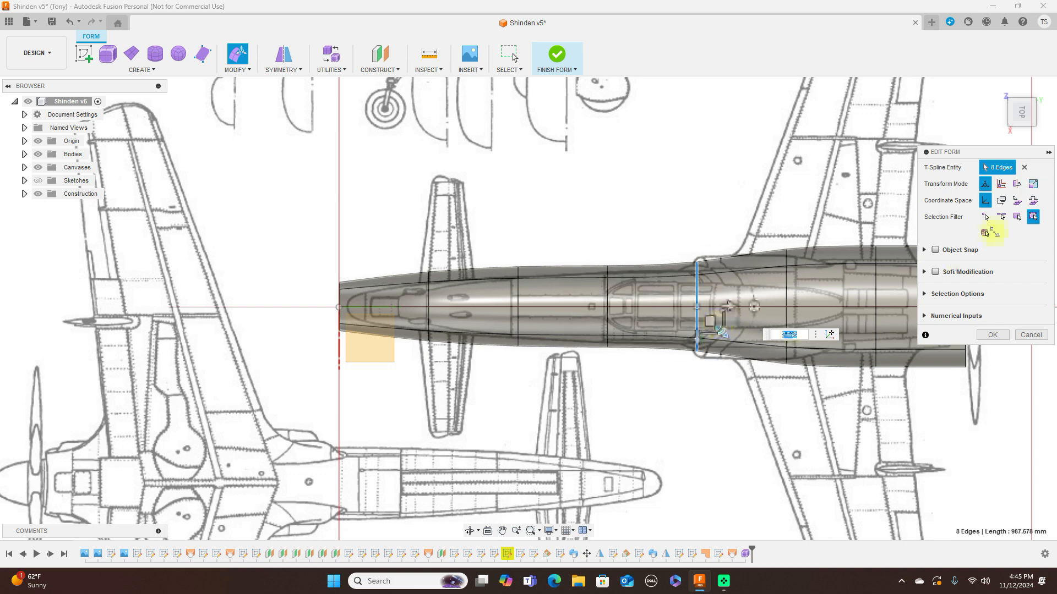
# Reduce the height of the edge loops near stations A and B to follow the side-view fuselage outline
pyautogui.click(1023, 134)
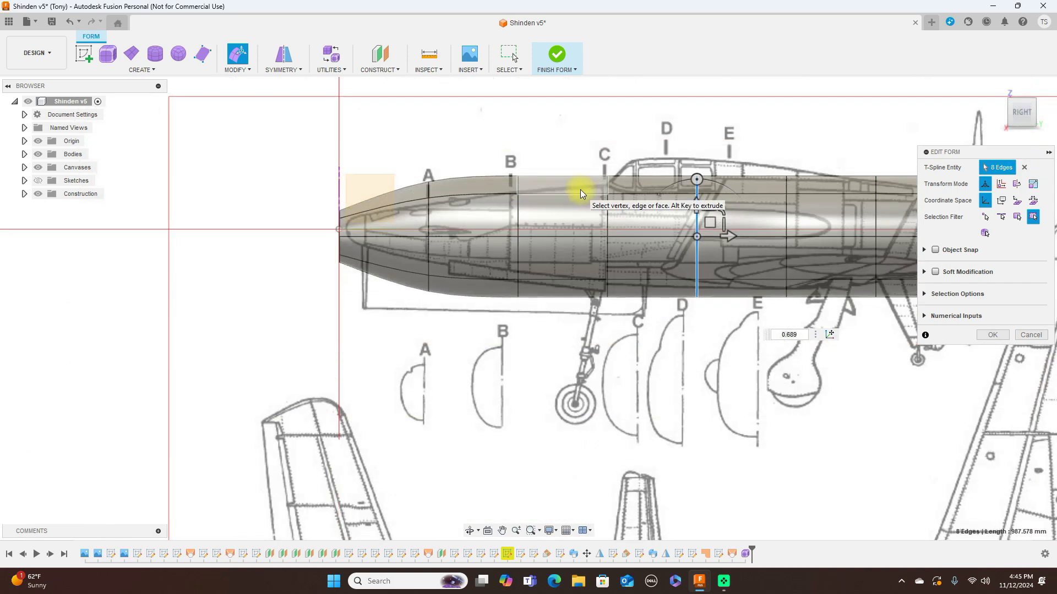
pyautogui.doubleClick(430, 219)
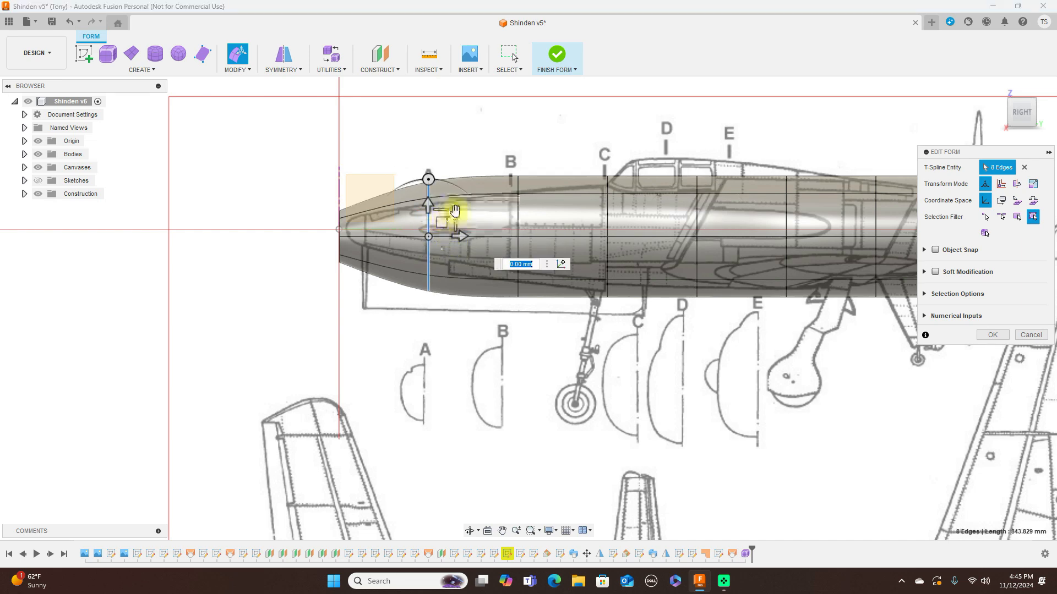
pyautogui.moveTo(445, 219); pyautogui.dragTo(443, 212)
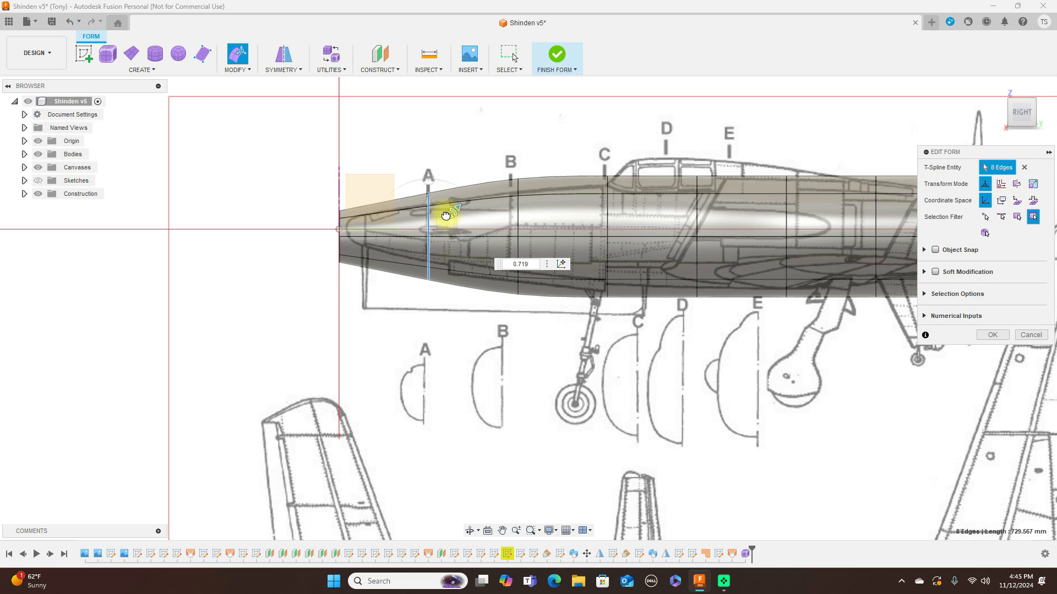
pyautogui.doubleClick(519, 208)
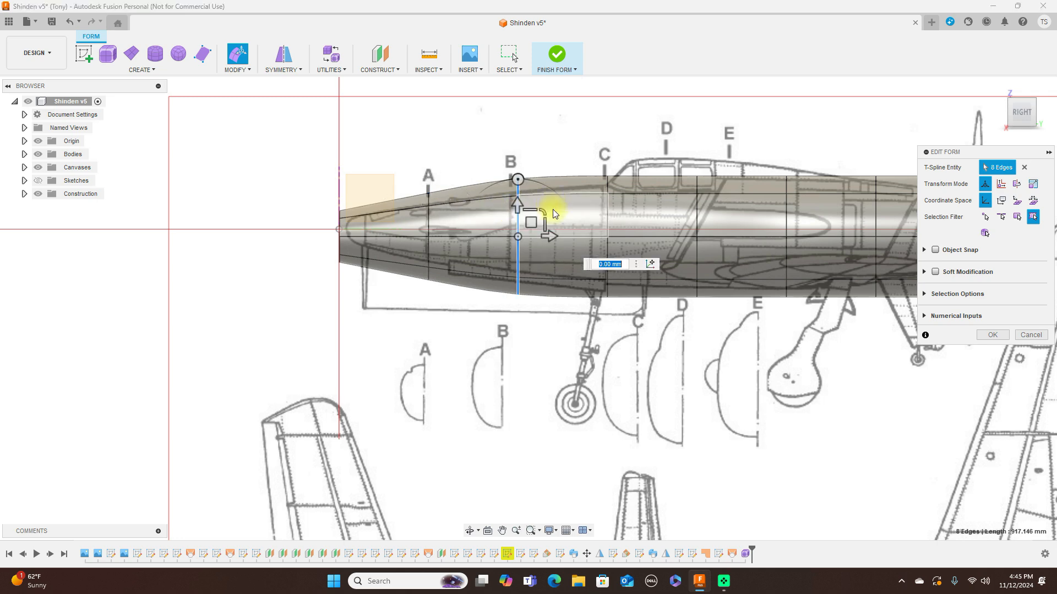
pyautogui.moveTo(545, 211); pyautogui.dragTo(537, 217)
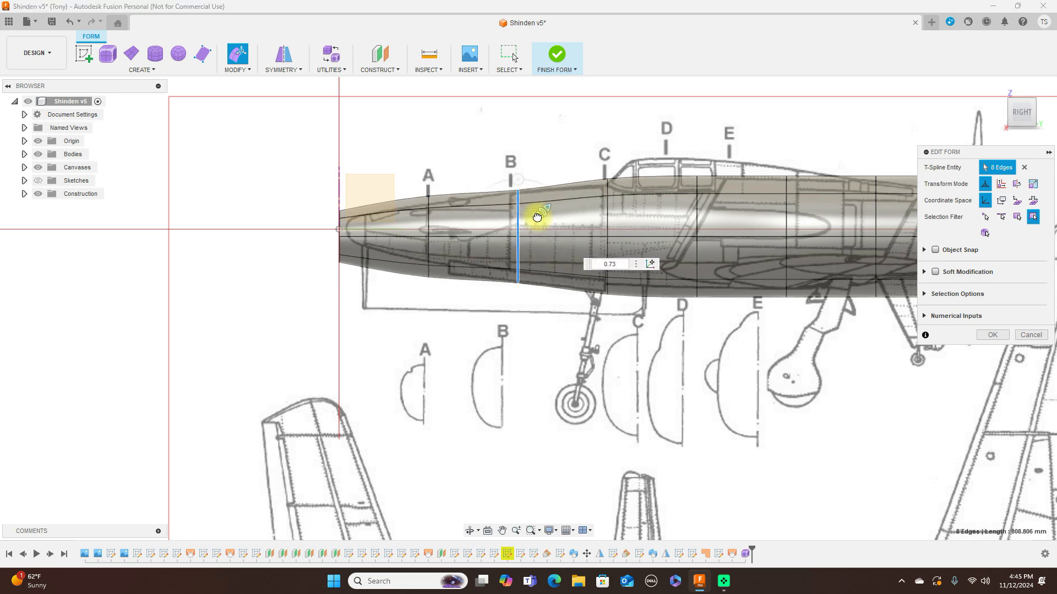
pyautogui.doubleClick(429, 217)
pyautogui.moveTo(454, 211)
pyautogui.mouseDown()
pyautogui.moveTo(443, 221)
pyautogui.moveTo(452, 210)
pyautogui.moveTo(439, 208)
pyautogui.mouseUp()
# Move the front edge loop about 42 mm rearward, raise it onto the nose outline, and scale its height by about 0.74 in side view
pyautogui.scroll(3, 377, 210)
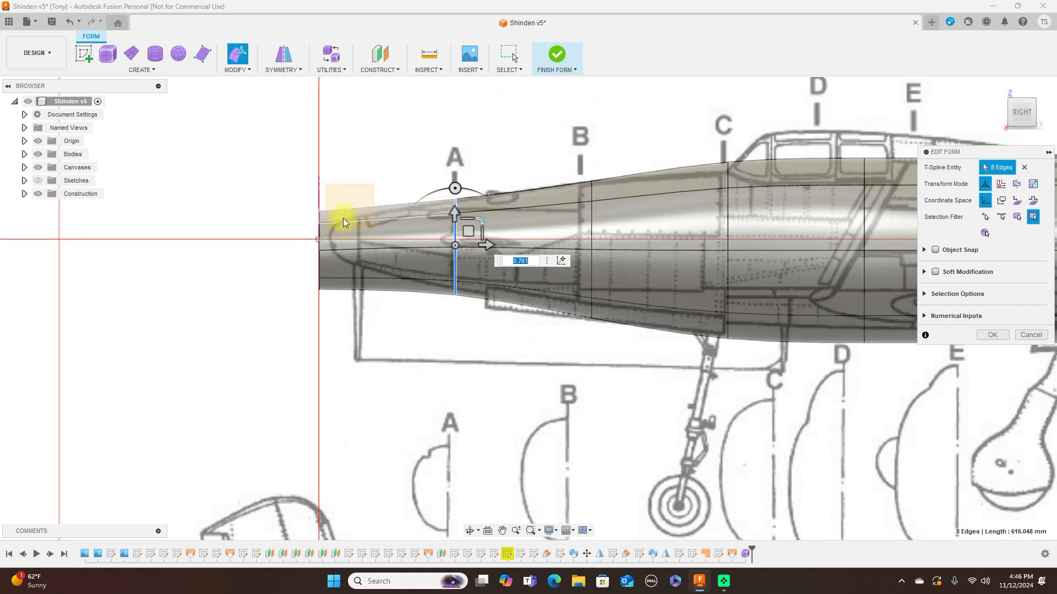
pyautogui.scroll(3, 318, 229)
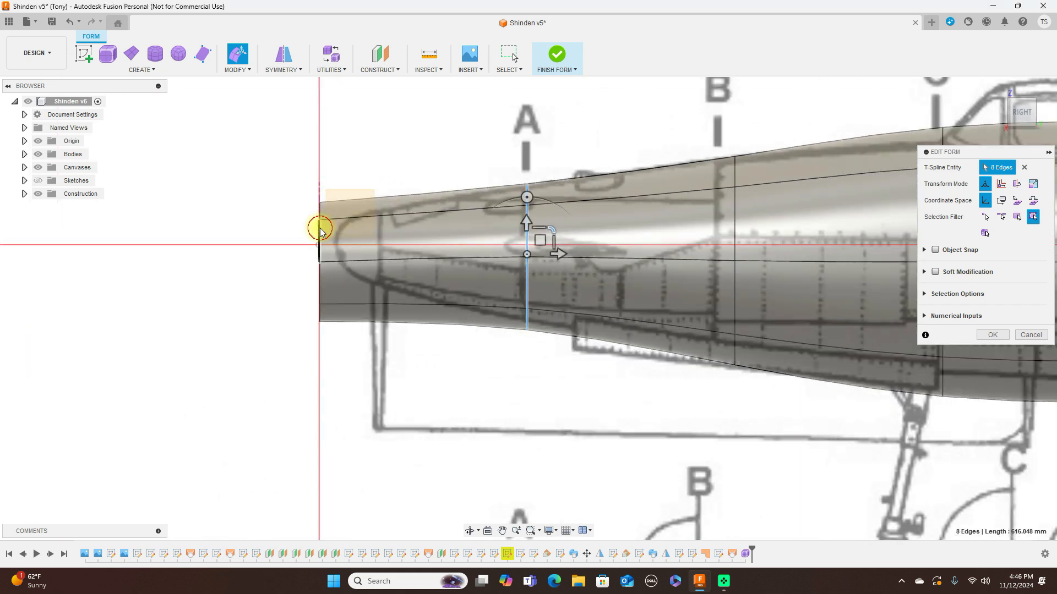
pyautogui.doubleClick(321, 234)
pyautogui.moveTo(331, 246); pyautogui.dragTo(364, 241)
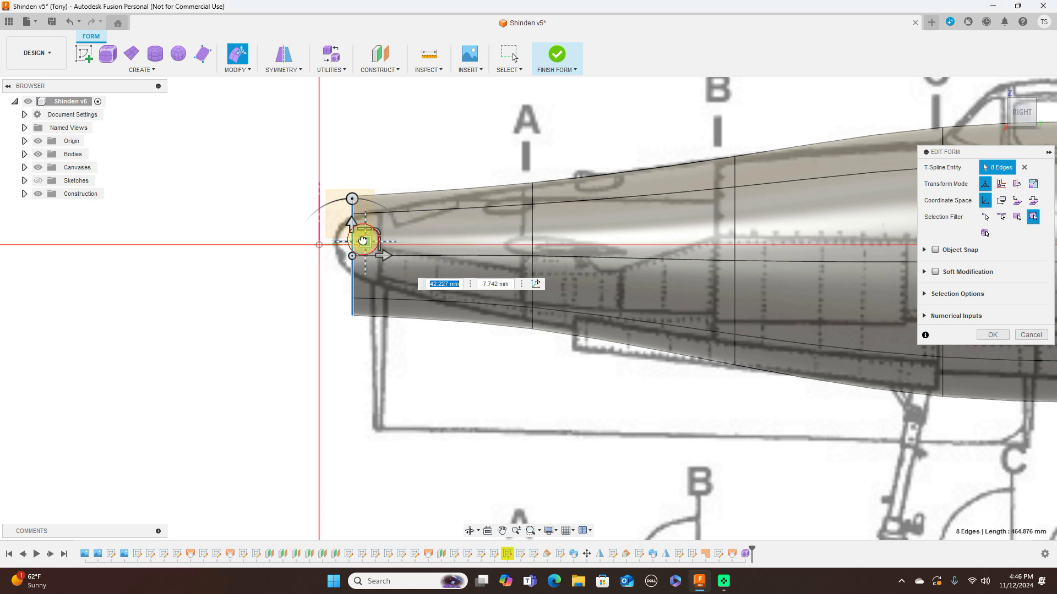
pyautogui.moveTo(363, 237); pyautogui.dragTo(370, 231)
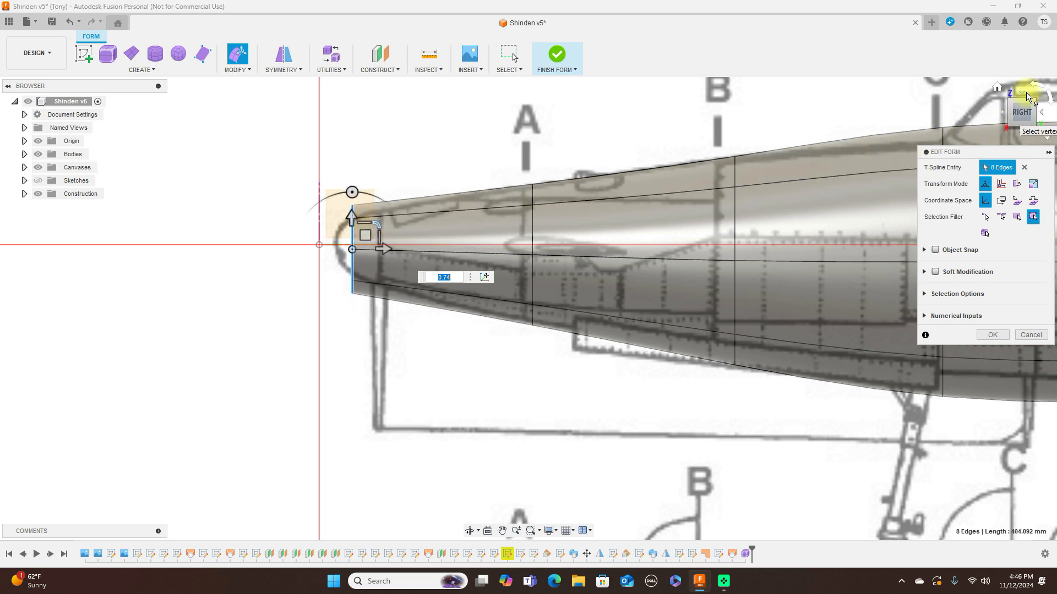
# Fit the front edge loop closer to the nose, scaling its width by about 0.68 and 0.83, reducing its height and raising it about 3.5 mm
pyautogui.click(1026, 96)
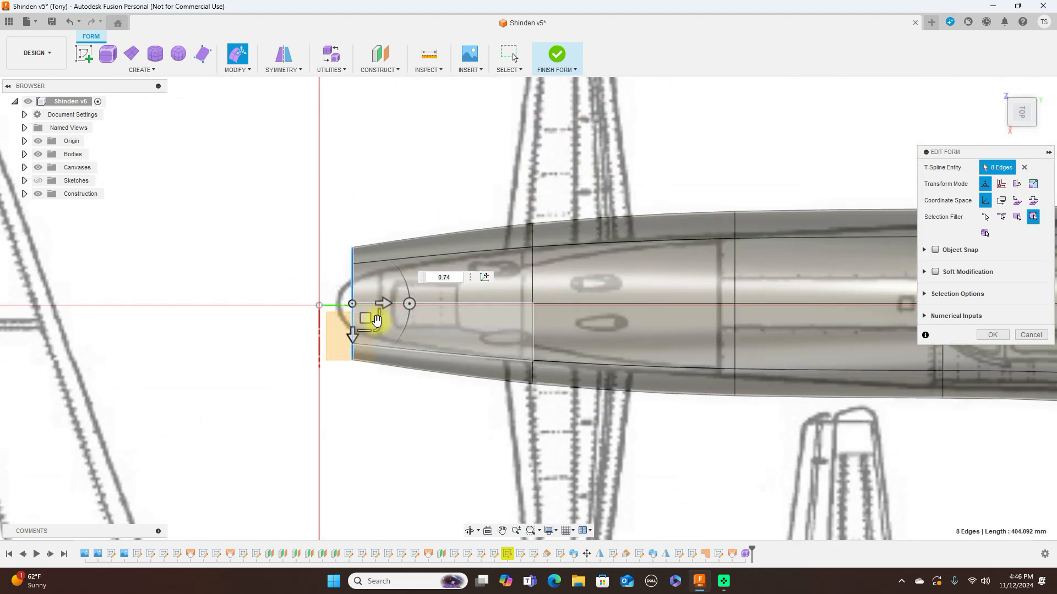
pyautogui.moveTo(381, 329); pyautogui.dragTo(371, 325)
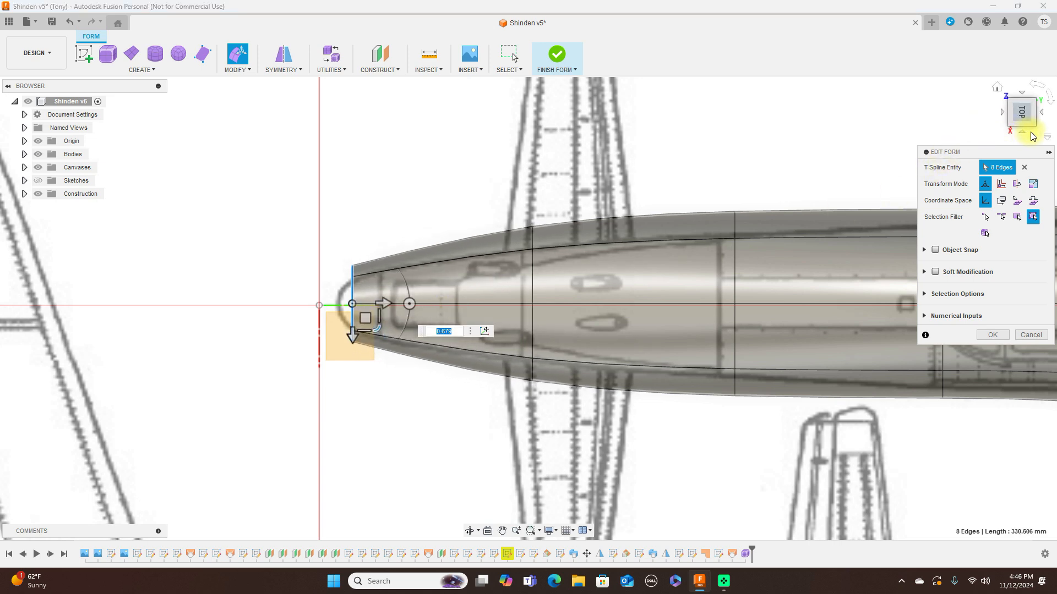
pyautogui.click(1021, 133)
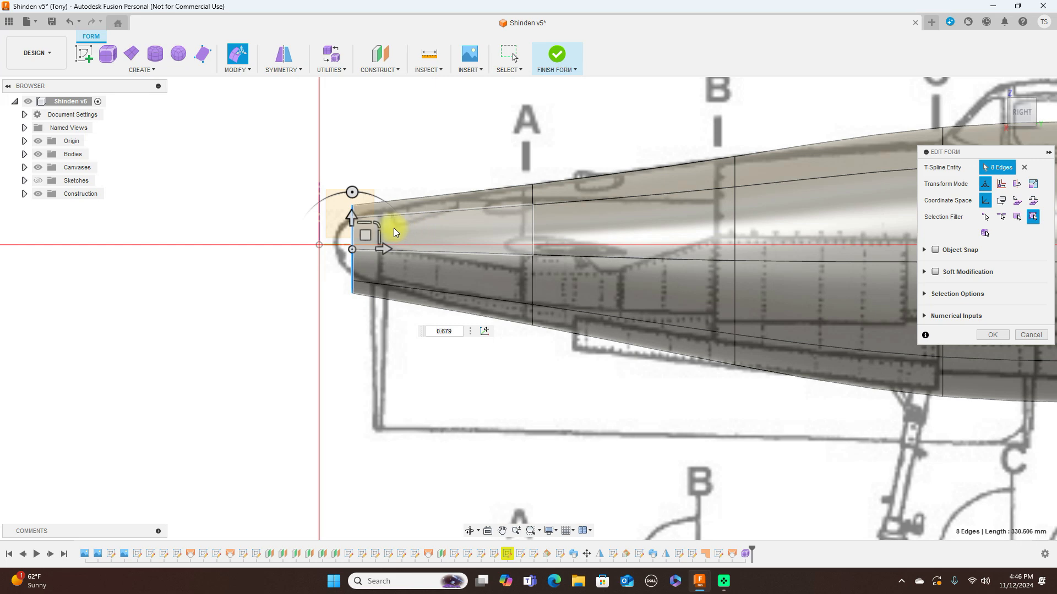
pyautogui.moveTo(380, 224); pyautogui.dragTo(370, 228)
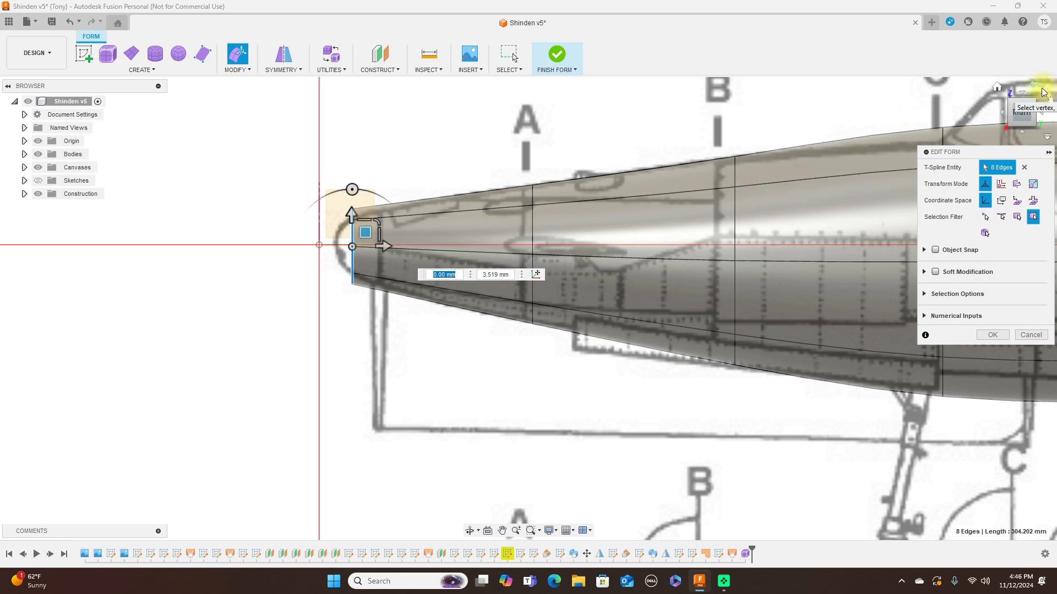
pyautogui.click(1024, 95)
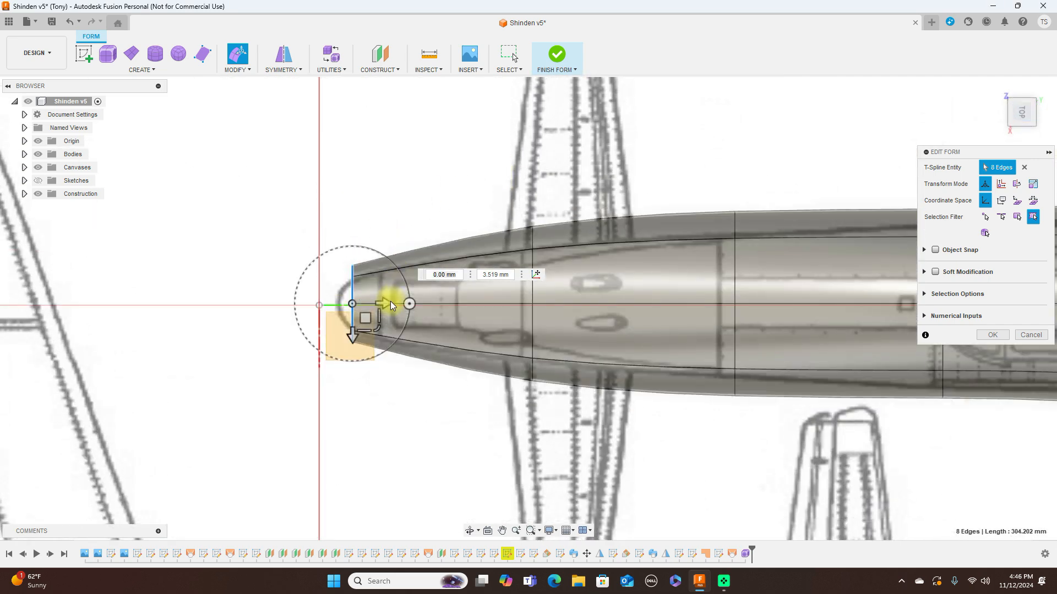
pyautogui.moveTo(382, 327); pyautogui.dragTo(389, 323)
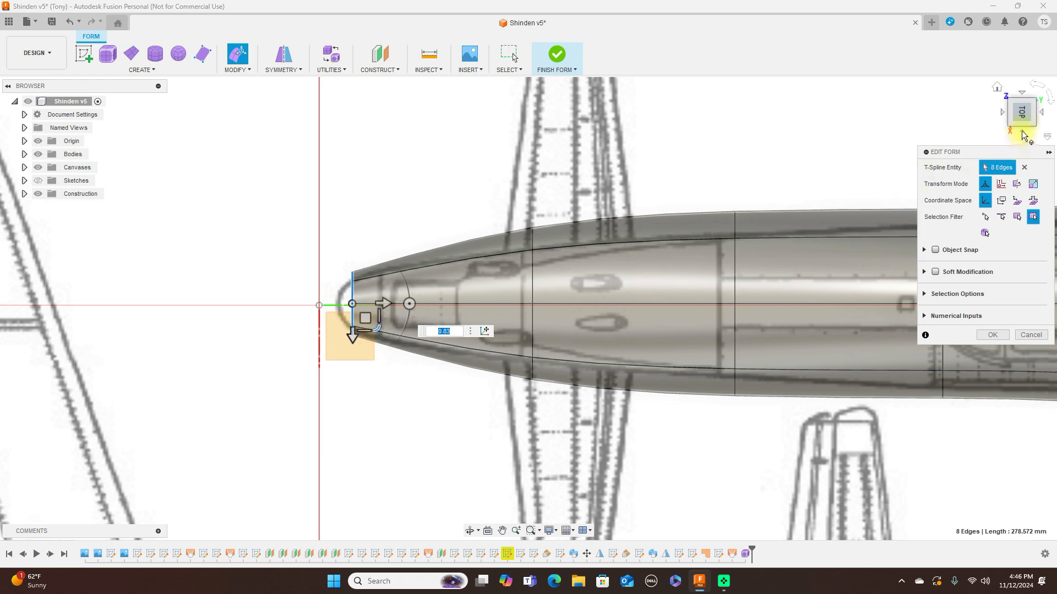
# Fine-tune the front edge loop by reducing its height, nudging it about 0.7 mm vertically in side view, and narrowing it in top view
pyautogui.click(1023, 134)
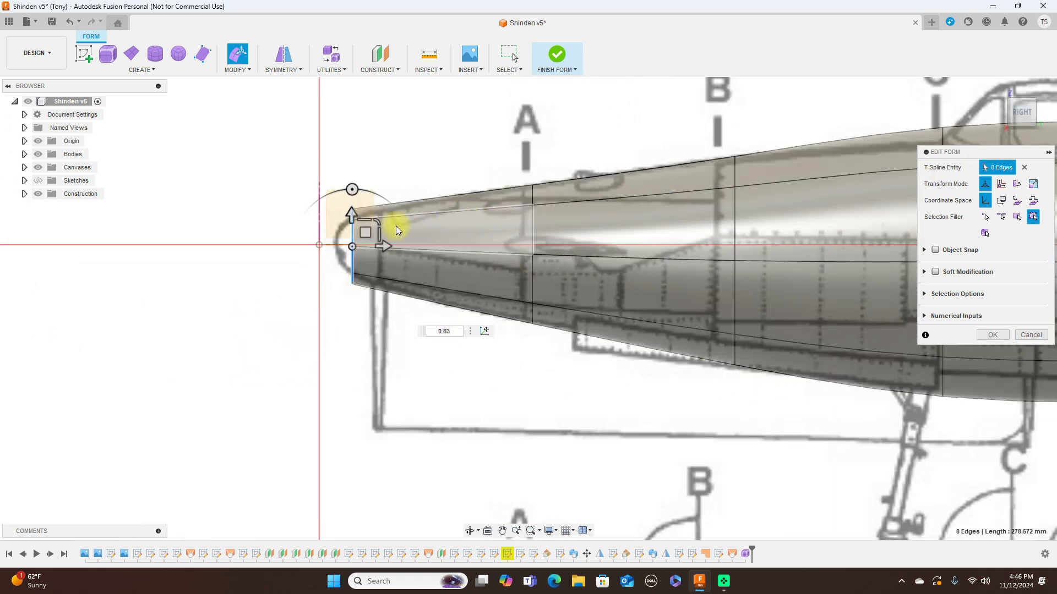
pyautogui.moveTo(378, 223); pyautogui.dragTo(368, 235)
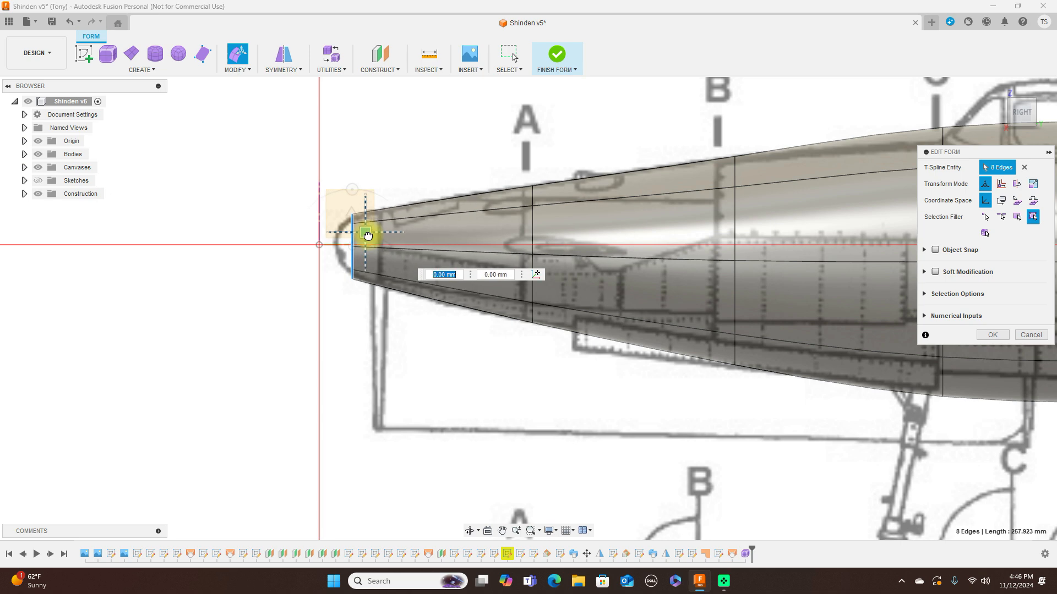
pyautogui.moveTo(368, 236)
pyautogui.mouseDown()
pyautogui.moveTo(378, 221)
pyautogui.moveTo(369, 231)
pyautogui.mouseUp()
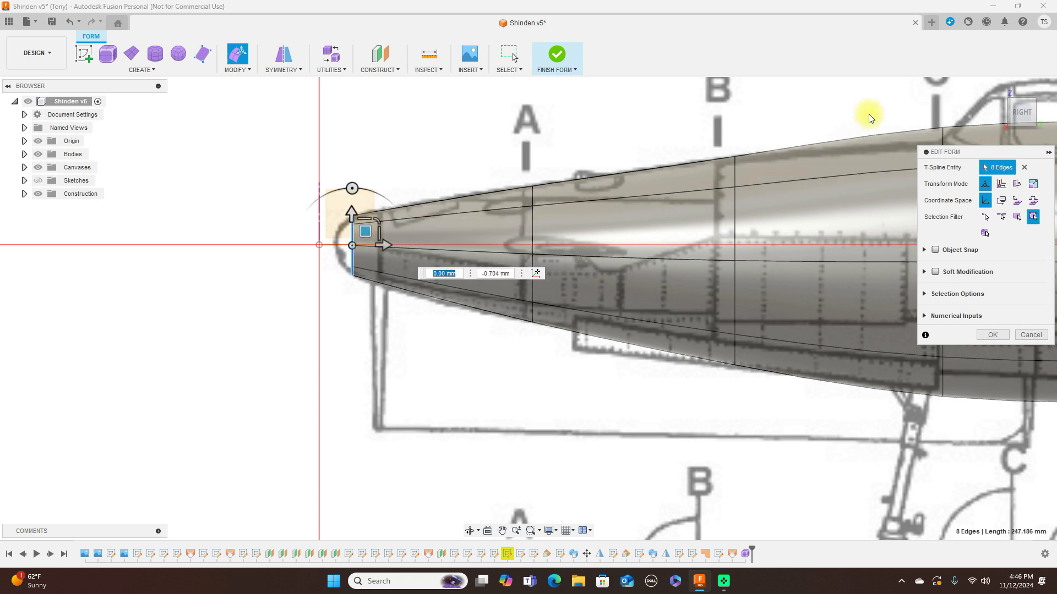
pyautogui.click(1024, 98)
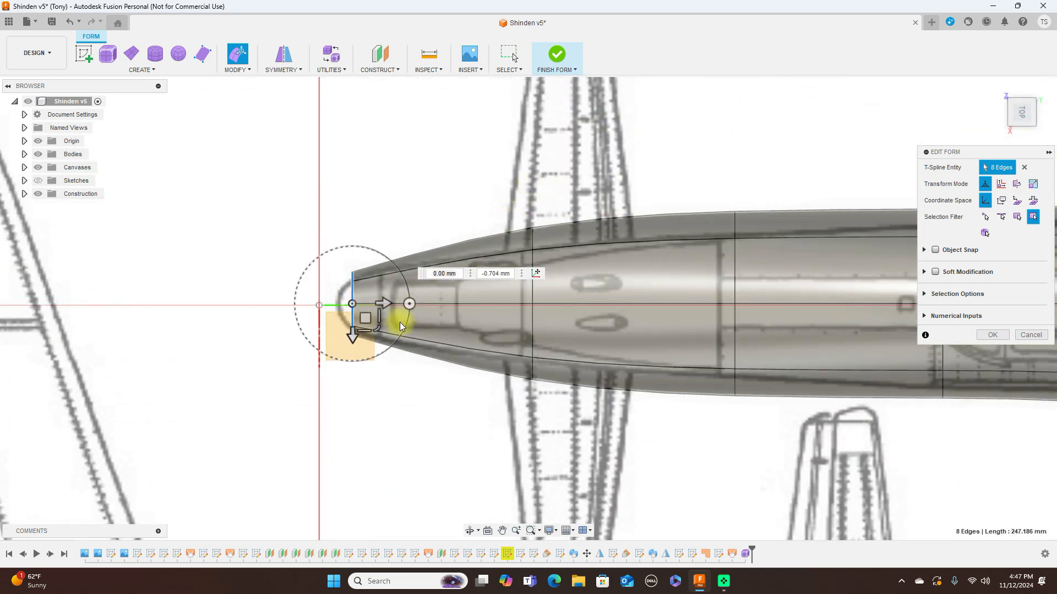
pyautogui.moveTo(381, 328); pyautogui.dragTo(379, 324)
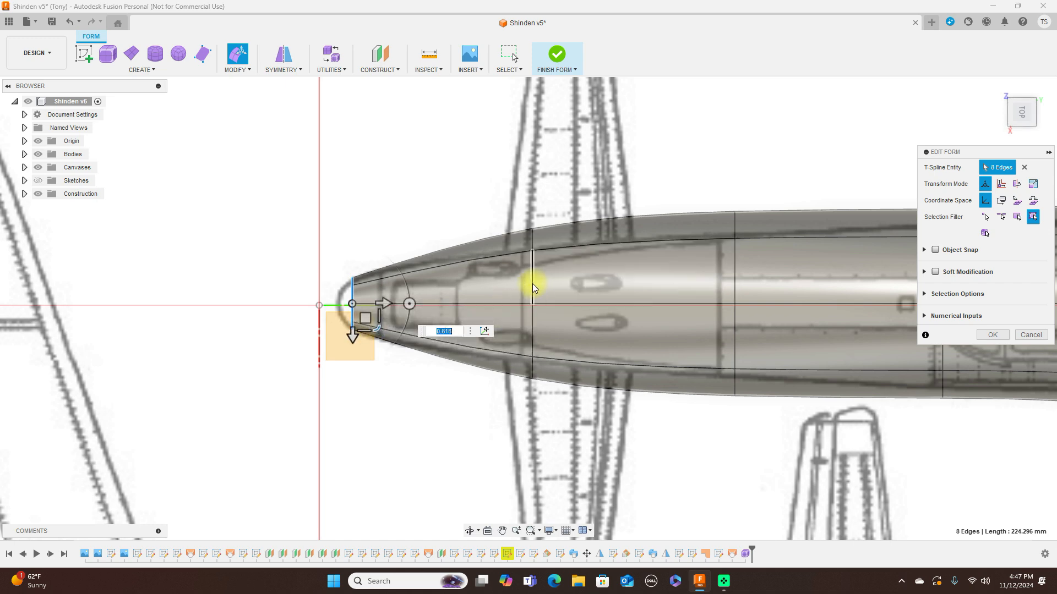
# Narrow the second and third edge loops from the nose to match the top-view fuselage outline, scaling the third by about 0.73
pyautogui.doubleClick(532, 284)
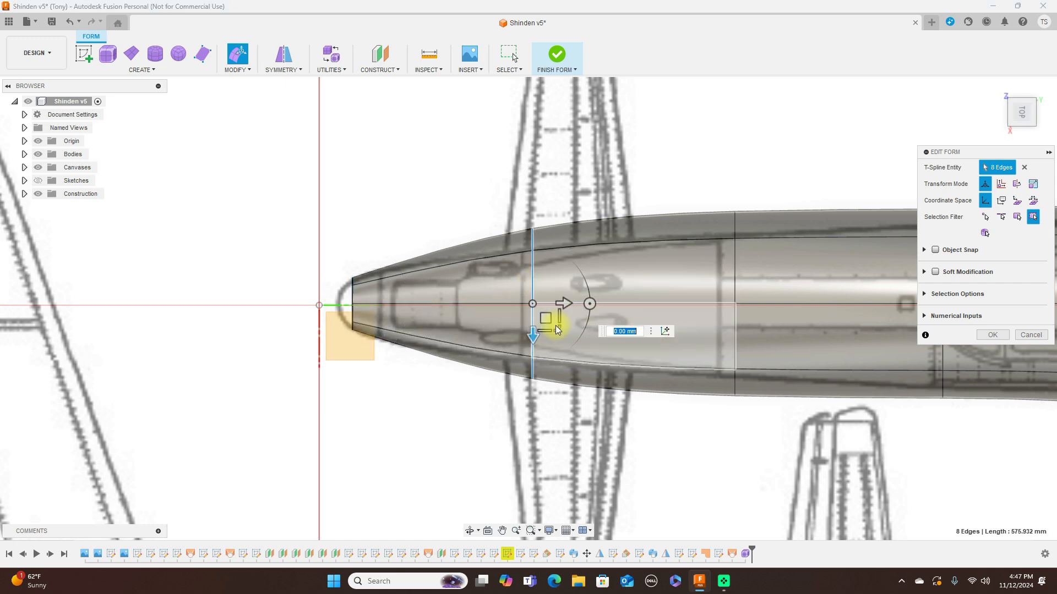
pyautogui.moveTo(560, 329); pyautogui.dragTo(556, 320)
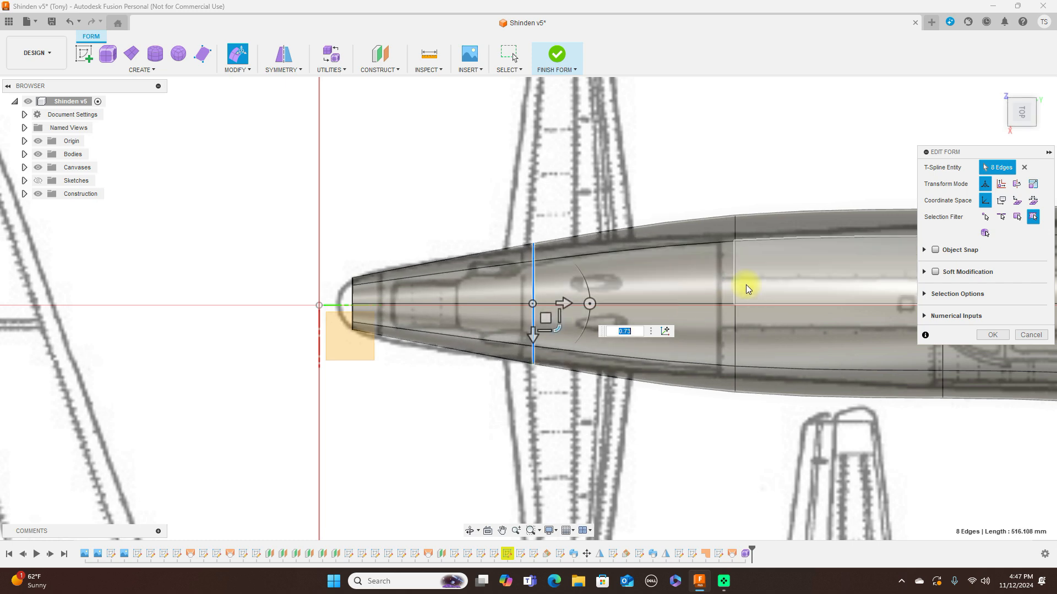
pyautogui.doubleClick(735, 278)
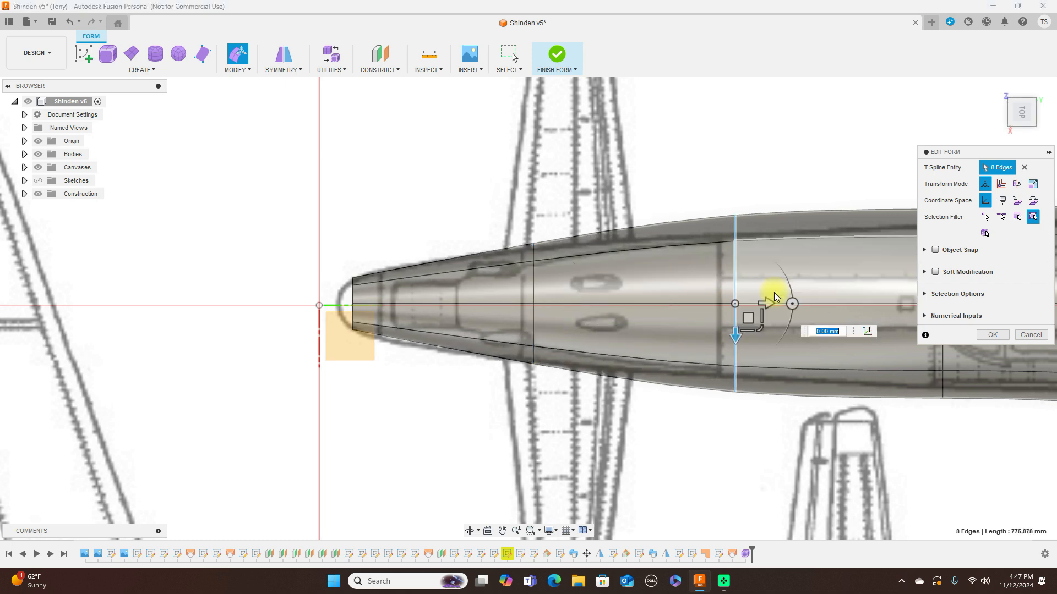
pyautogui.moveTo(764, 328); pyautogui.dragTo(757, 325)
pyautogui.write('0.73')
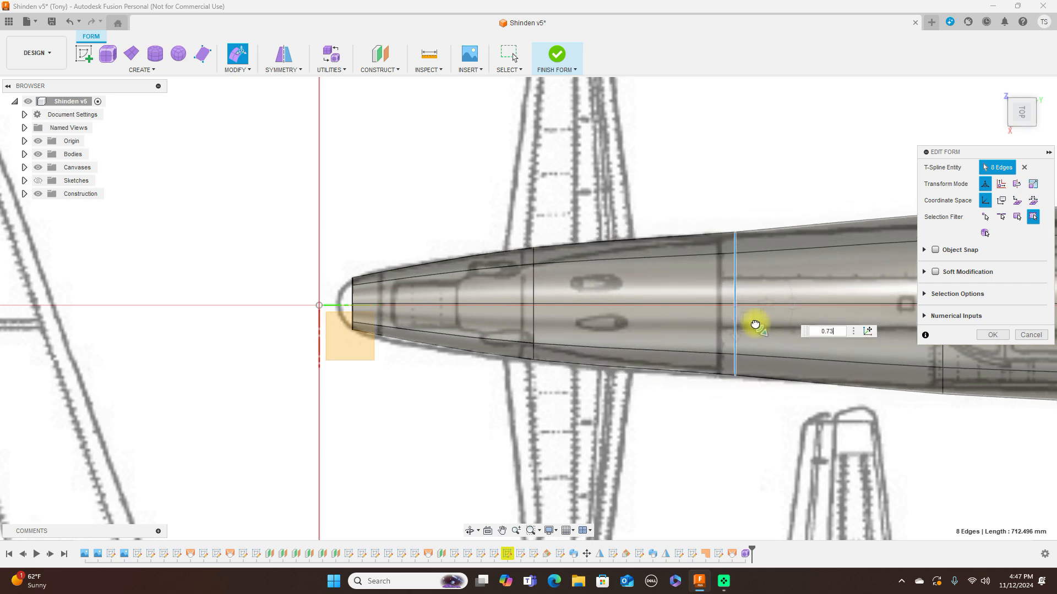
# Narrow the edge loops at the front and rear of the cockpit to the top-view outline, scaling them by about 0.87 and 0.84
pyautogui.scroll(-1, 807, 149)
pyautogui.moveTo(812, 146); pyautogui.dragTo(550, 143, button='middle')
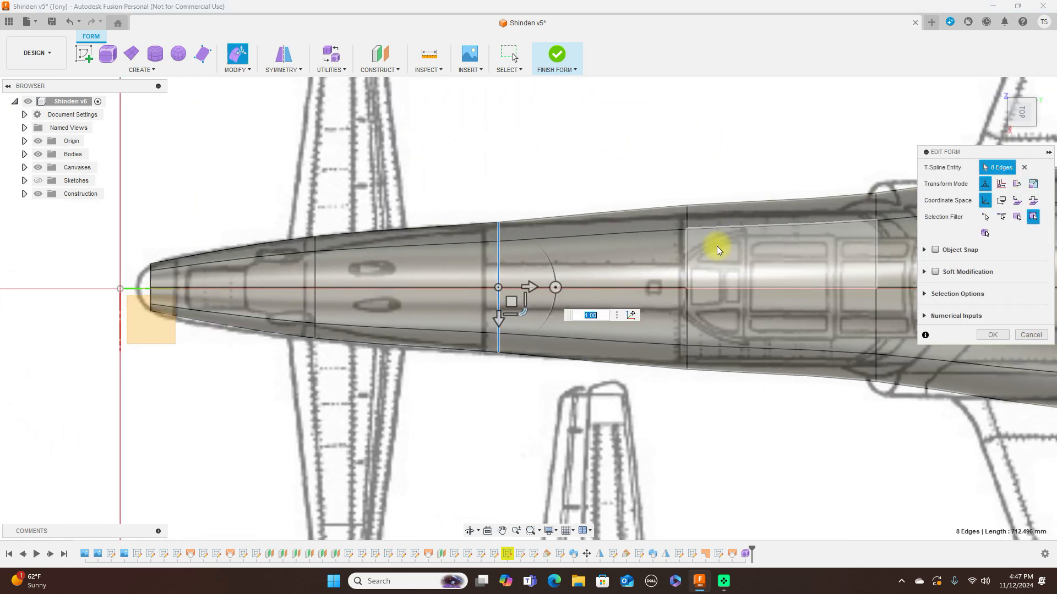
pyautogui.click(688, 260)
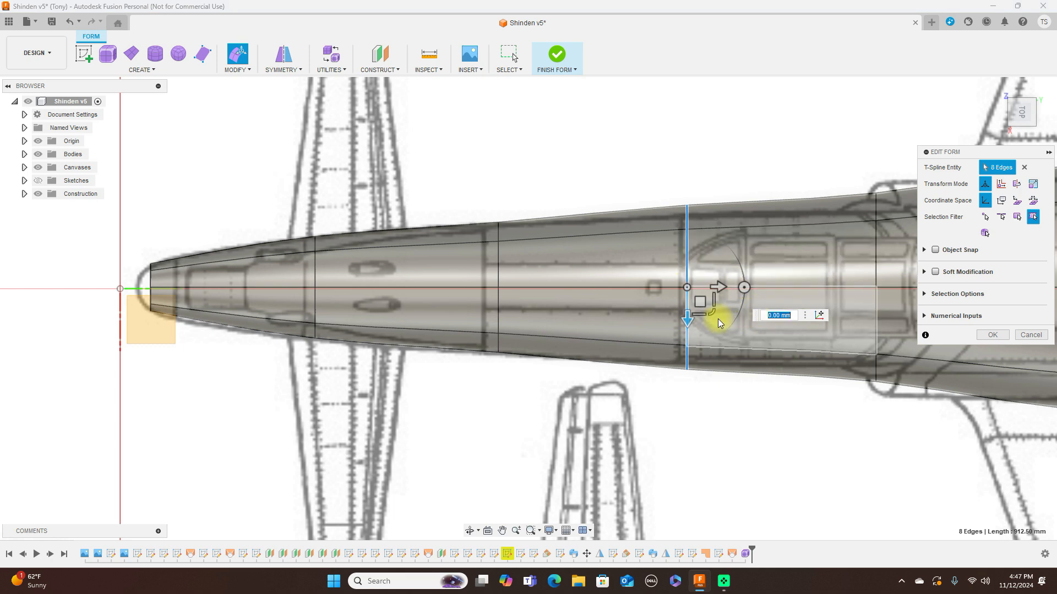
pyautogui.moveTo(712, 313); pyautogui.dragTo(711, 312)
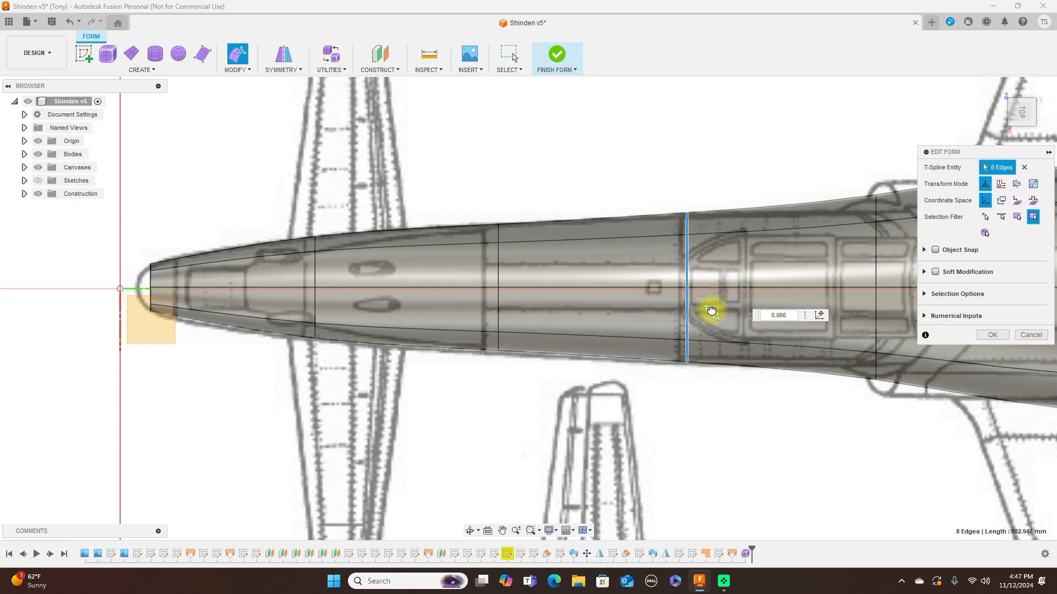
pyautogui.moveTo(711, 311); pyautogui.dragTo(711, 311)
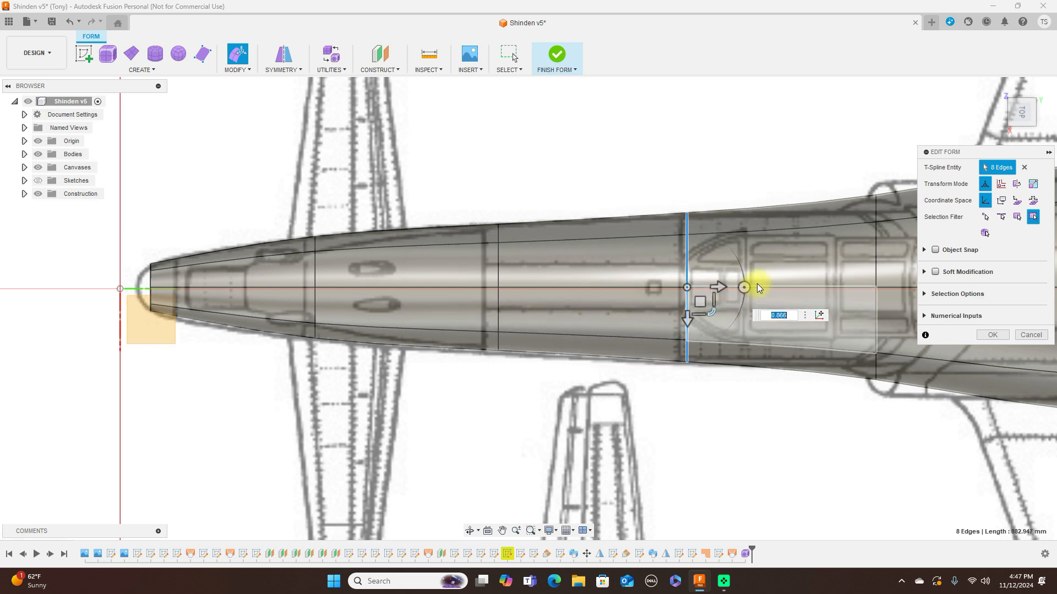
pyautogui.moveTo(797, 165); pyautogui.dragTo(667, 141, button='middle')
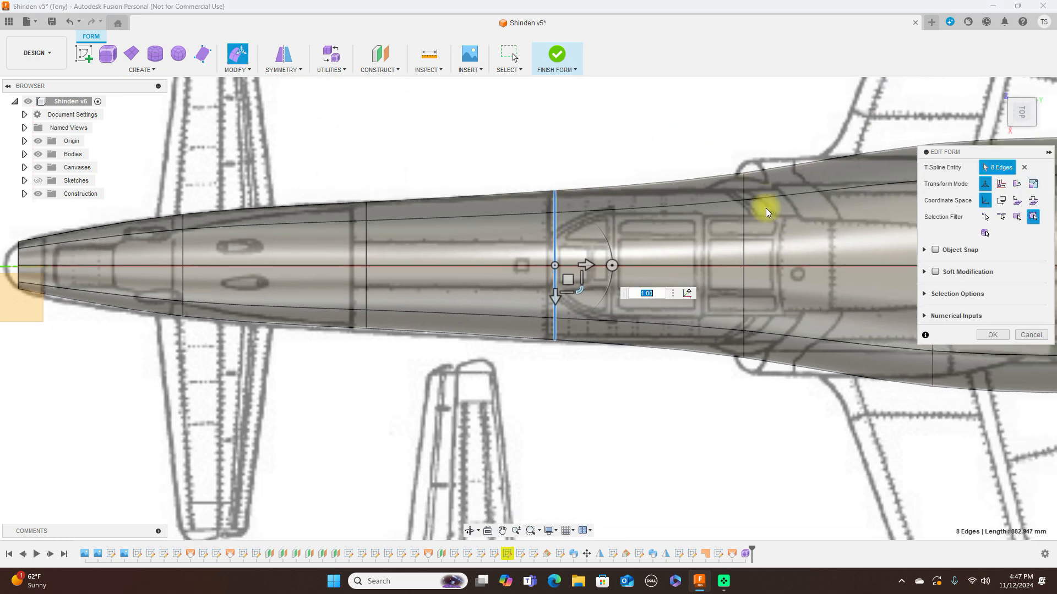
pyautogui.doubleClick(745, 238)
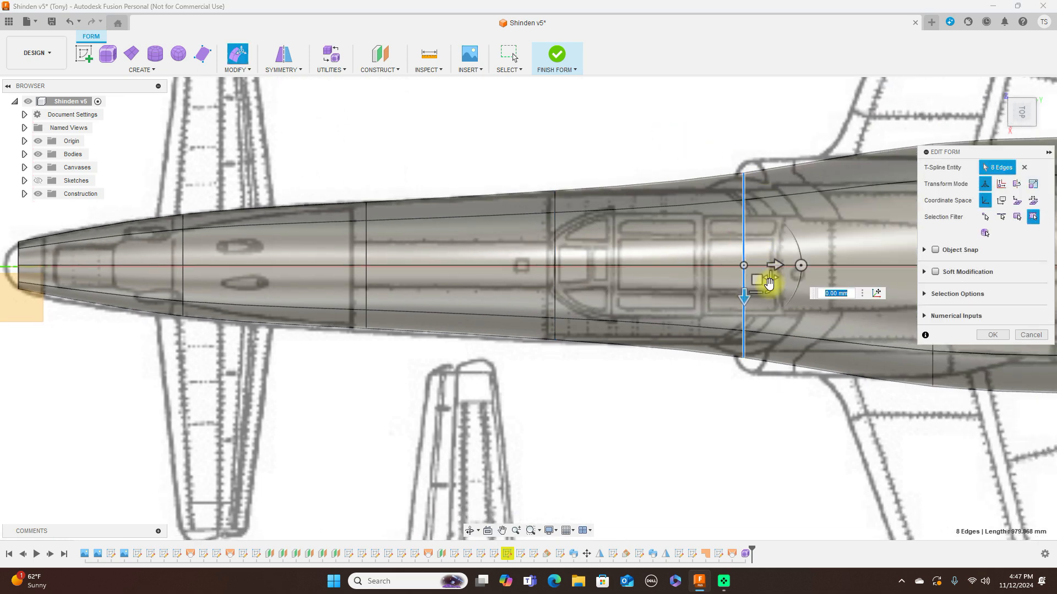
pyautogui.moveTo(769, 289); pyautogui.dragTo(766, 287)
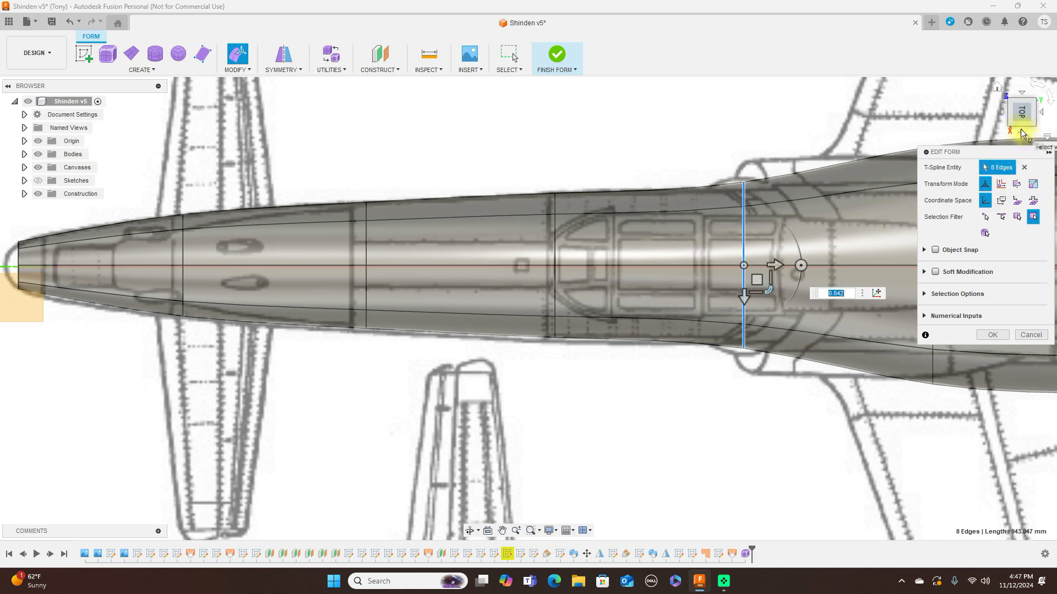
# In side view, reduce the height of the edge loops near stations C and B and raise them about 10 mm and 3 mm
pyautogui.click(1021, 133)
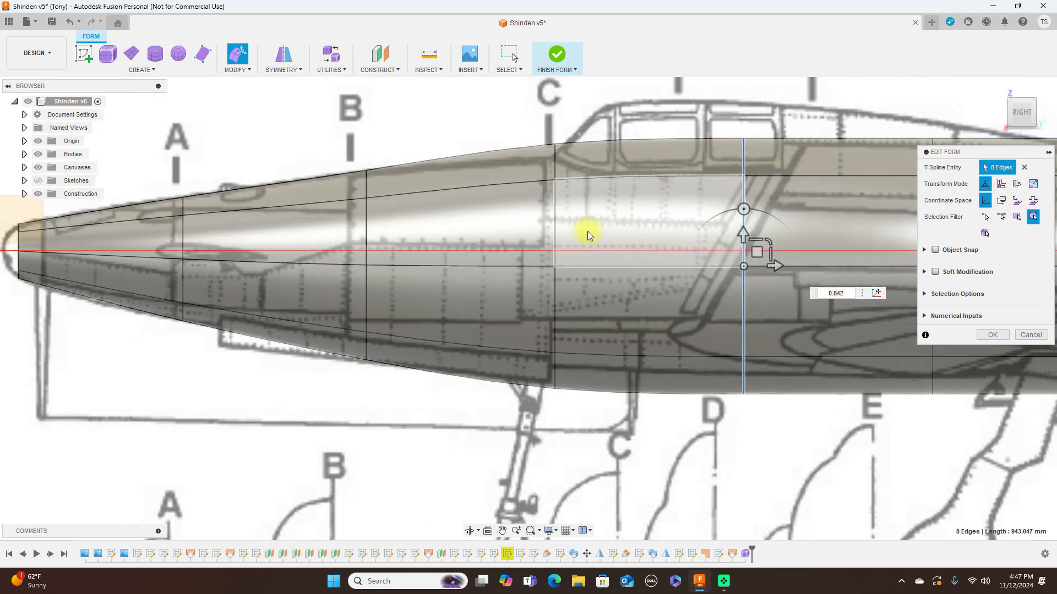
pyautogui.doubleClick(555, 227)
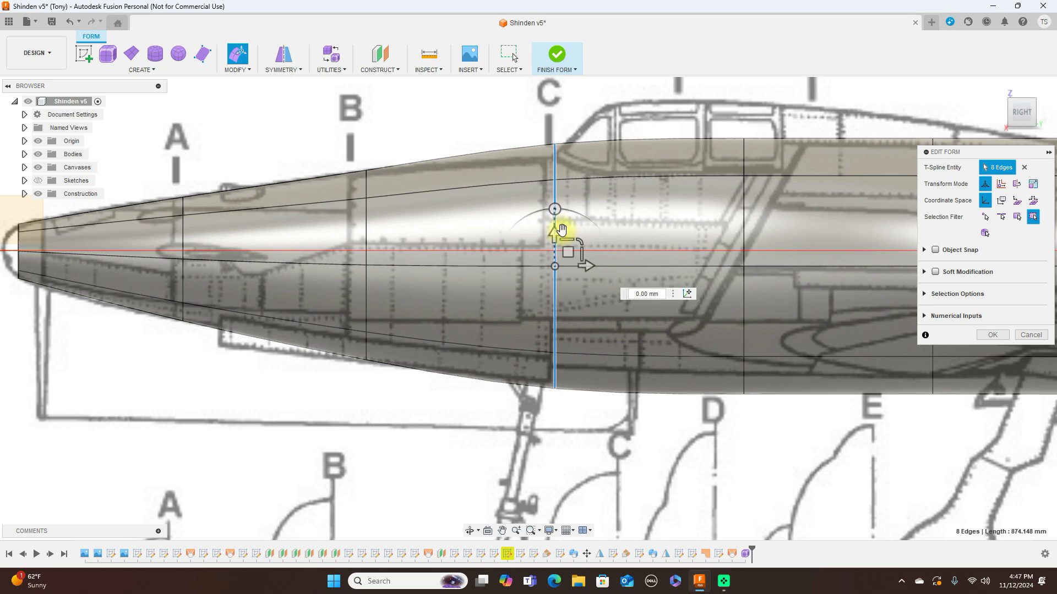
pyautogui.moveTo(583, 242); pyautogui.dragTo(570, 246)
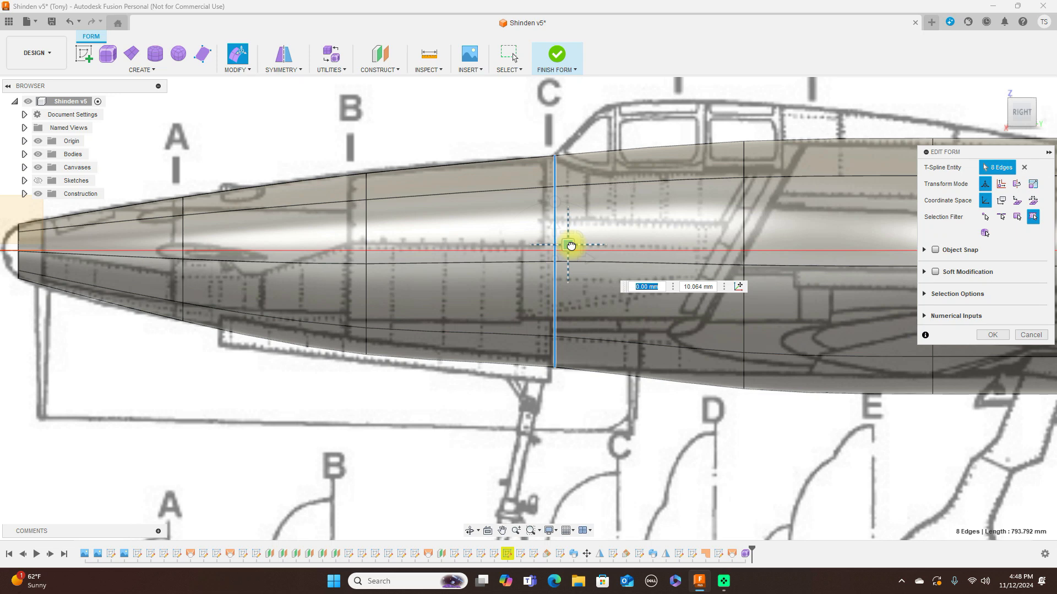
pyautogui.moveTo(571, 245); pyautogui.dragTo(571, 246)
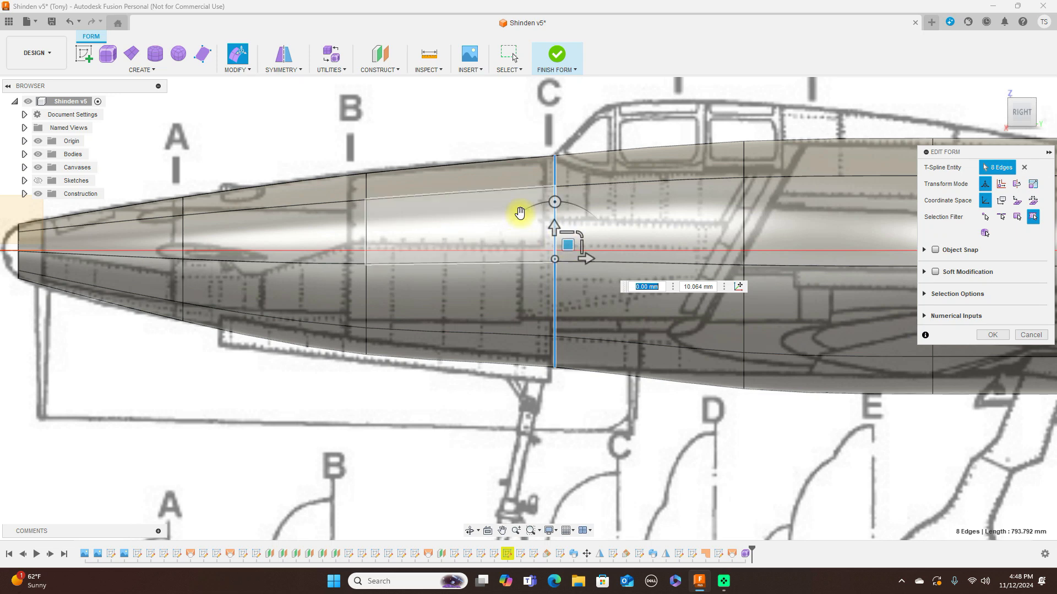
pyautogui.doubleClick(367, 229)
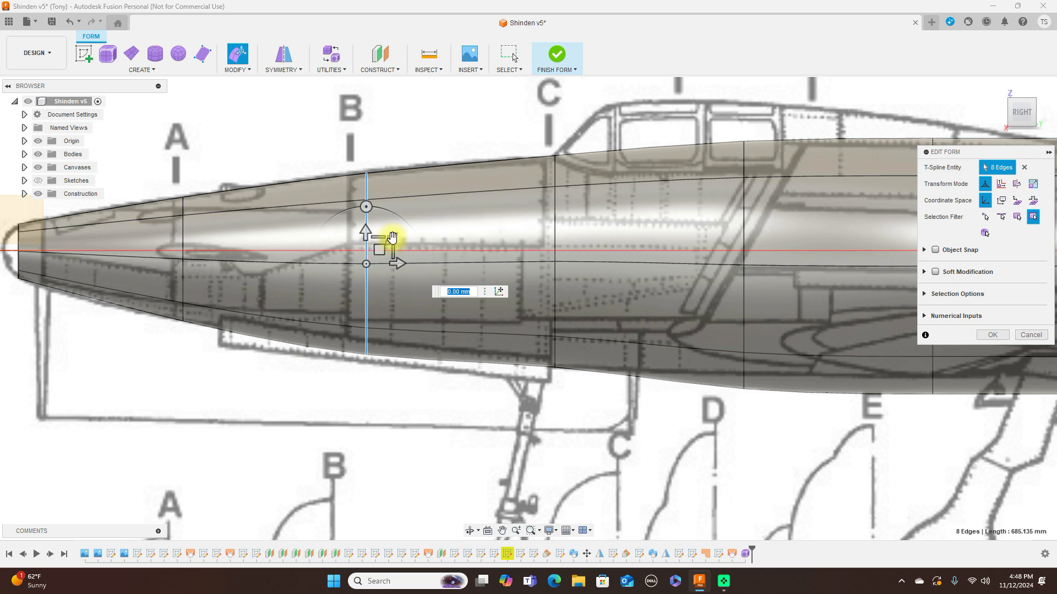
pyautogui.moveTo(392, 239); pyautogui.dragTo(379, 247)
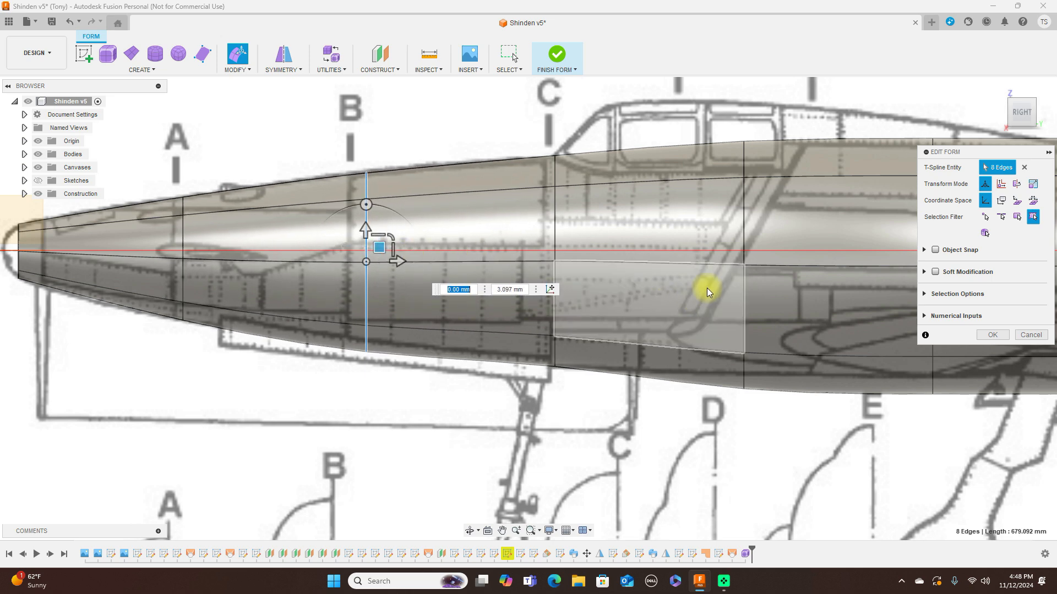
# Raise the edge loop behind station E about 37 mm to the fuselage's upper outline in side view
pyautogui.doubleClick(745, 216)
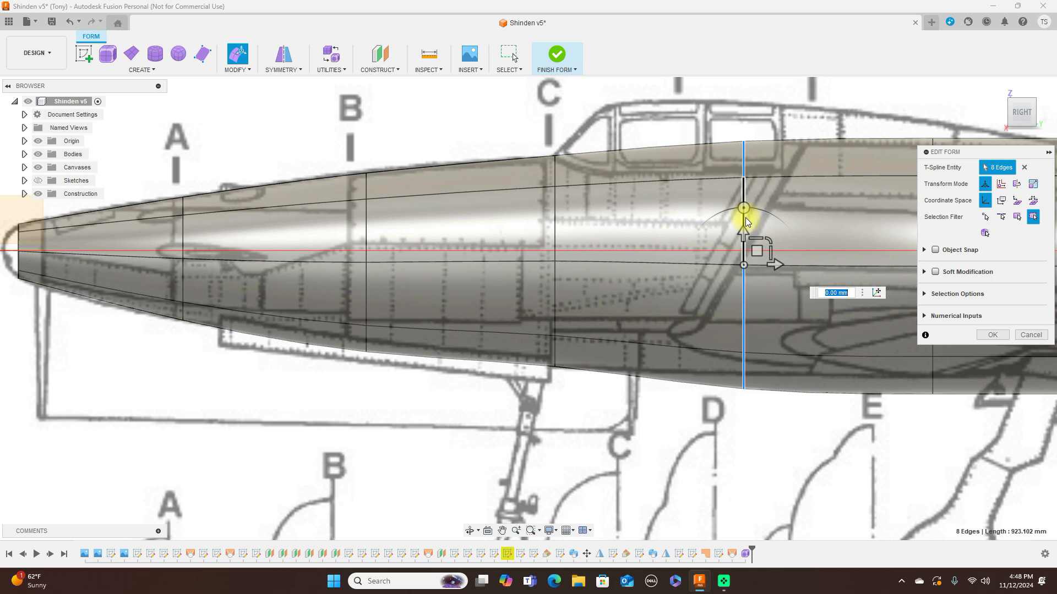
pyautogui.scroll(-3, 746, 220)
pyautogui.moveTo(807, 353); pyautogui.dragTo(623, 354, button='middle')
pyautogui.scroll(-2, 632, 359)
pyautogui.moveTo(720, 389); pyautogui.dragTo(585, 370, button='middle')
pyautogui.scroll(2, 685, 373)
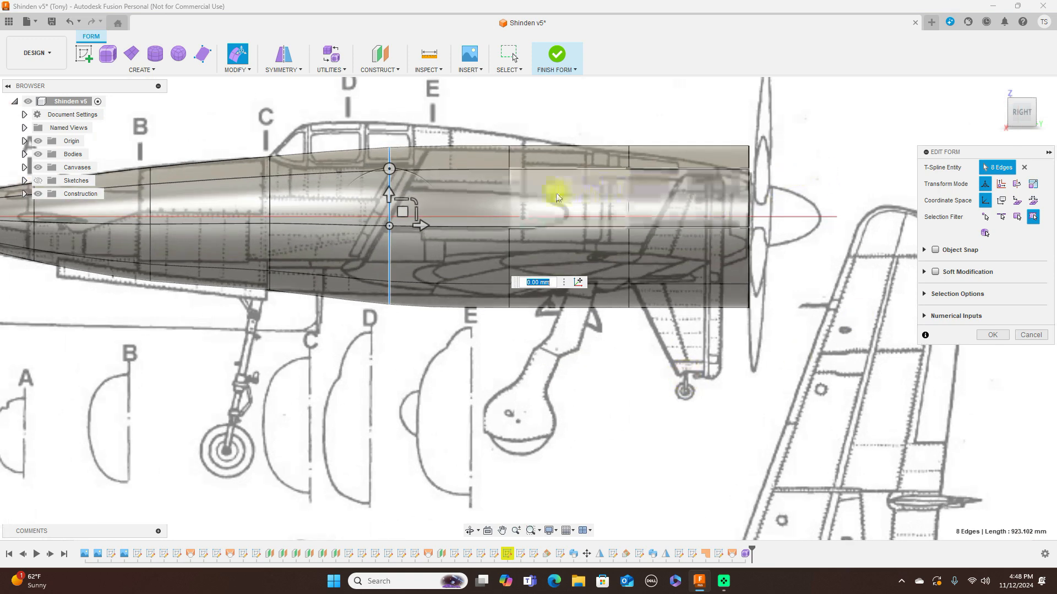
pyautogui.doubleClick(508, 190)
pyautogui.moveTo(522, 208); pyautogui.dragTo(523, 195)
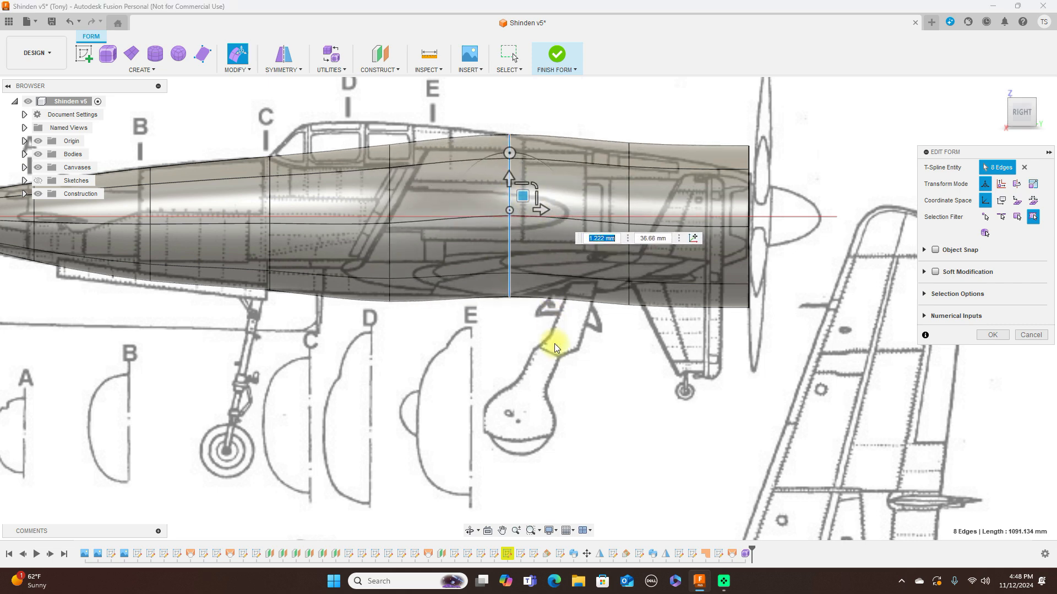
# Raise the edge loop between stations D and E about 24 mm toward the canopy outline
pyautogui.scroll(-3, 554, 342)
pyautogui.moveTo(514, 361); pyautogui.dragTo(601, 330, button='middle')
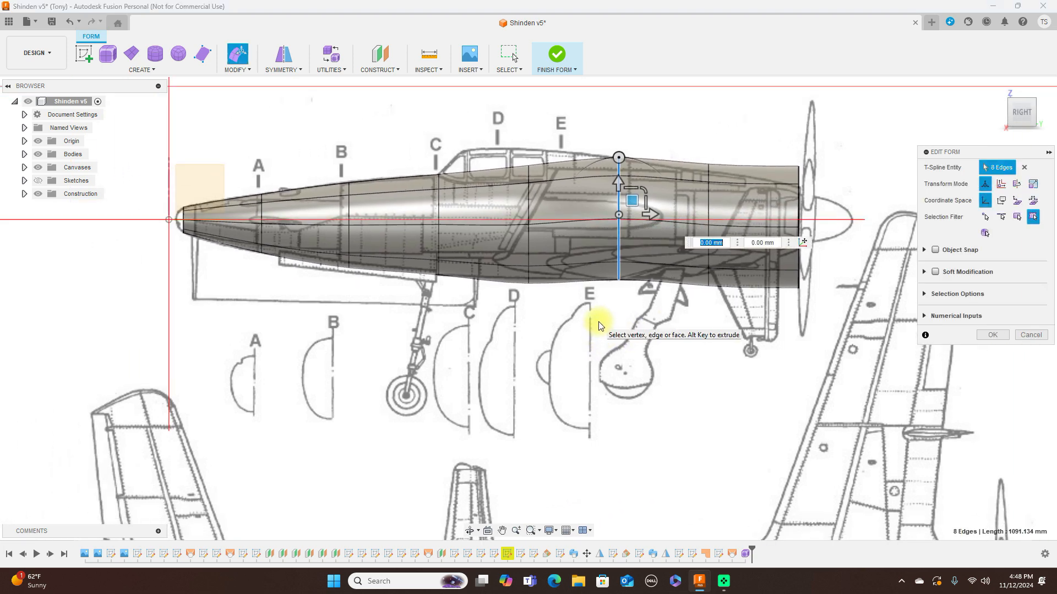
pyautogui.scroll(2, 504, 222)
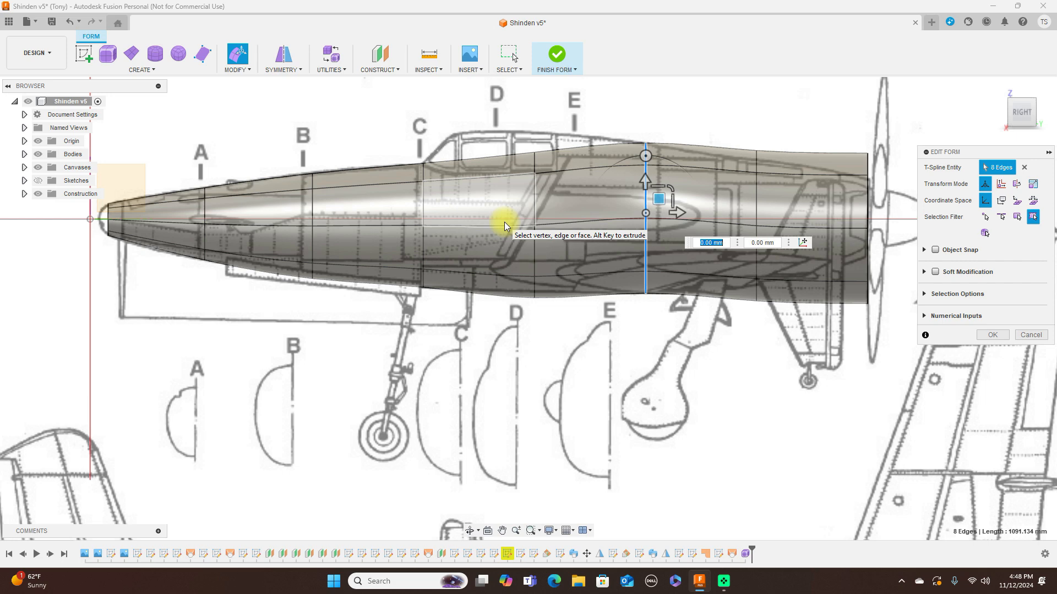
pyautogui.doubleClick(534, 193)
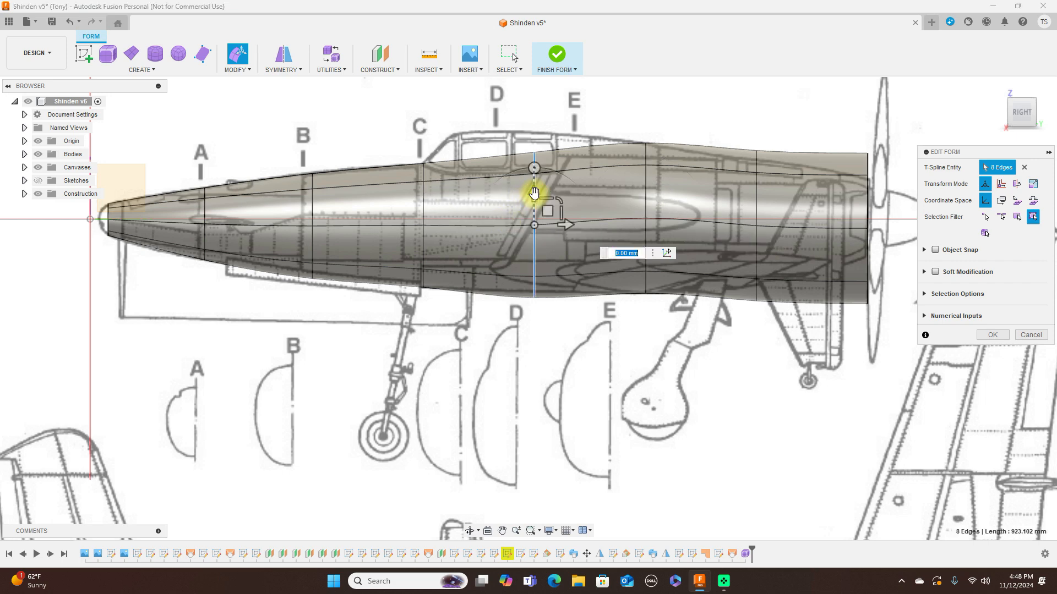
pyautogui.moveTo(547, 209); pyautogui.dragTo(548, 198)
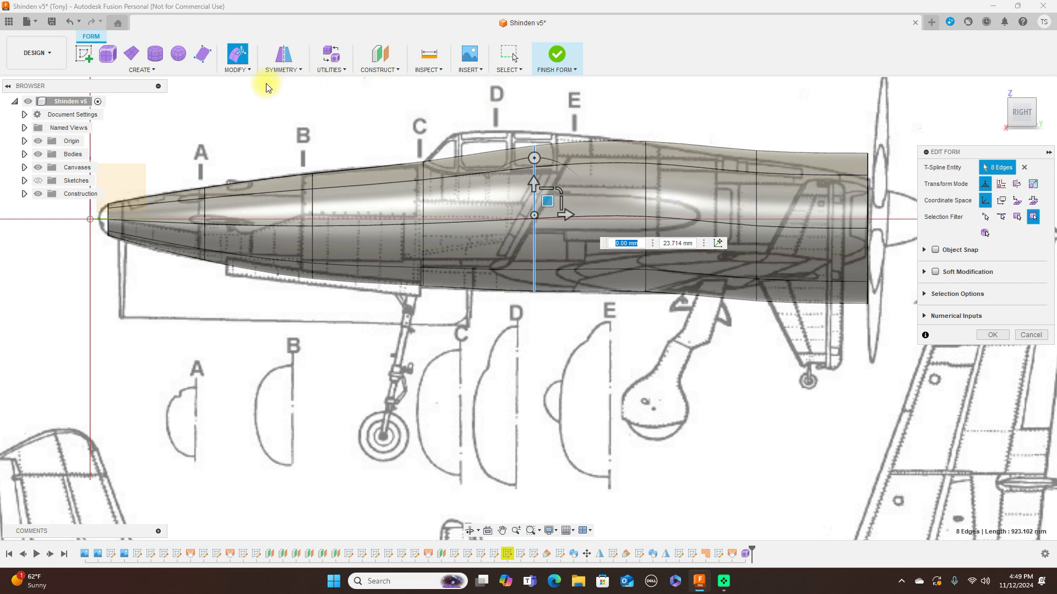
# Insert an edge loop ahead of the loop between stations D and E, using Exact insertion mode at location 0.668
pyautogui.click(249, 70)
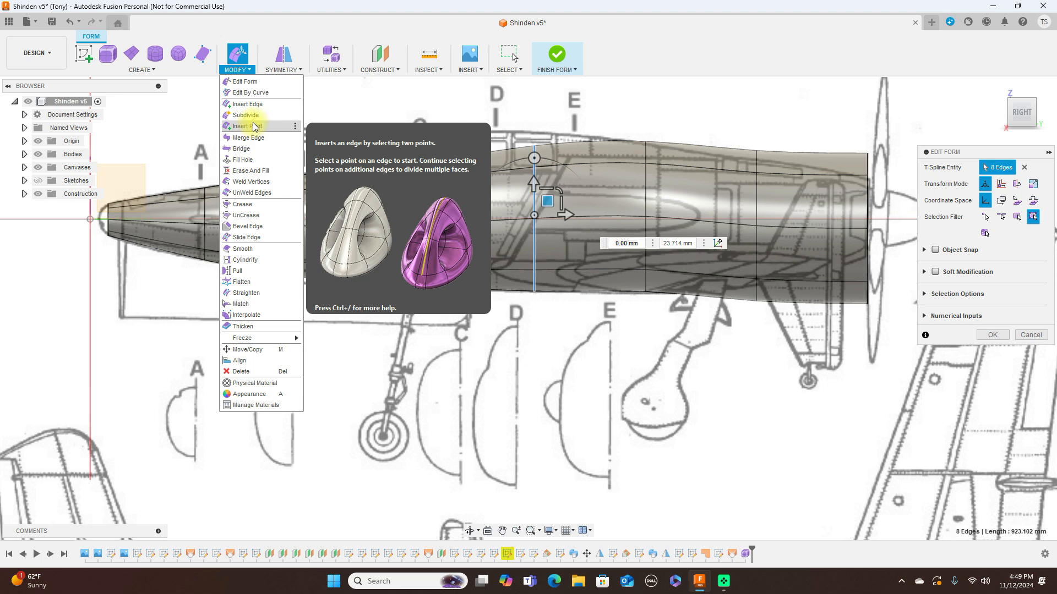
pyautogui.click(247, 104)
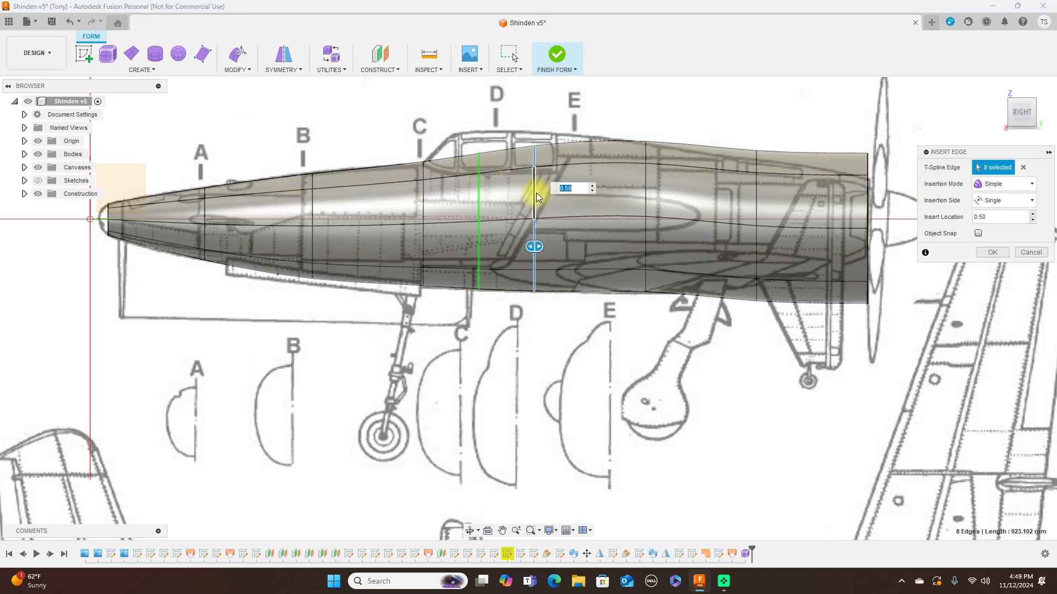
pyautogui.moveTo(537, 243); pyautogui.dragTo(520, 244)
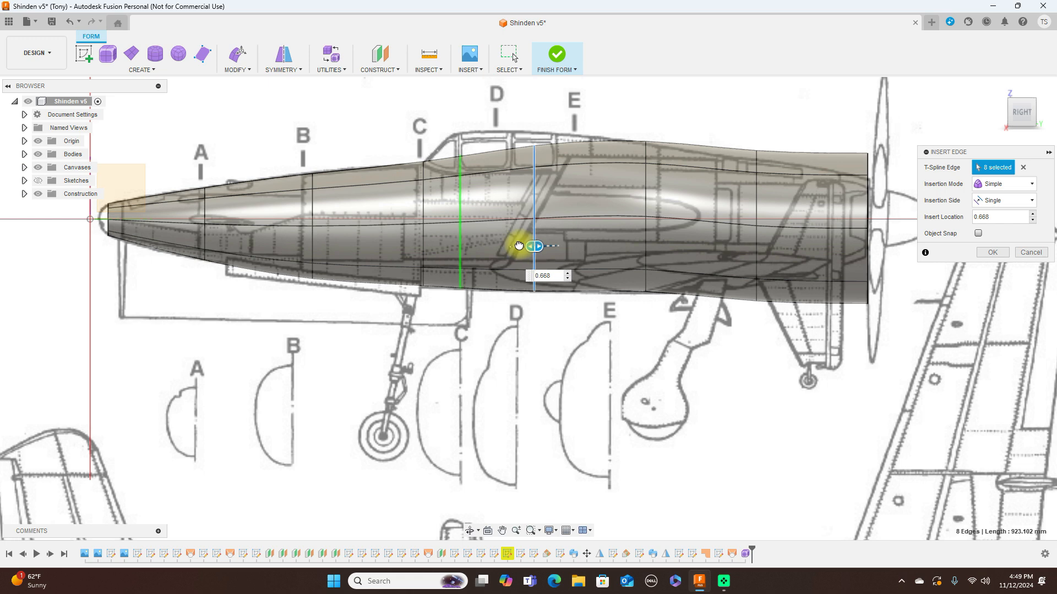
pyautogui.click(1030, 185)
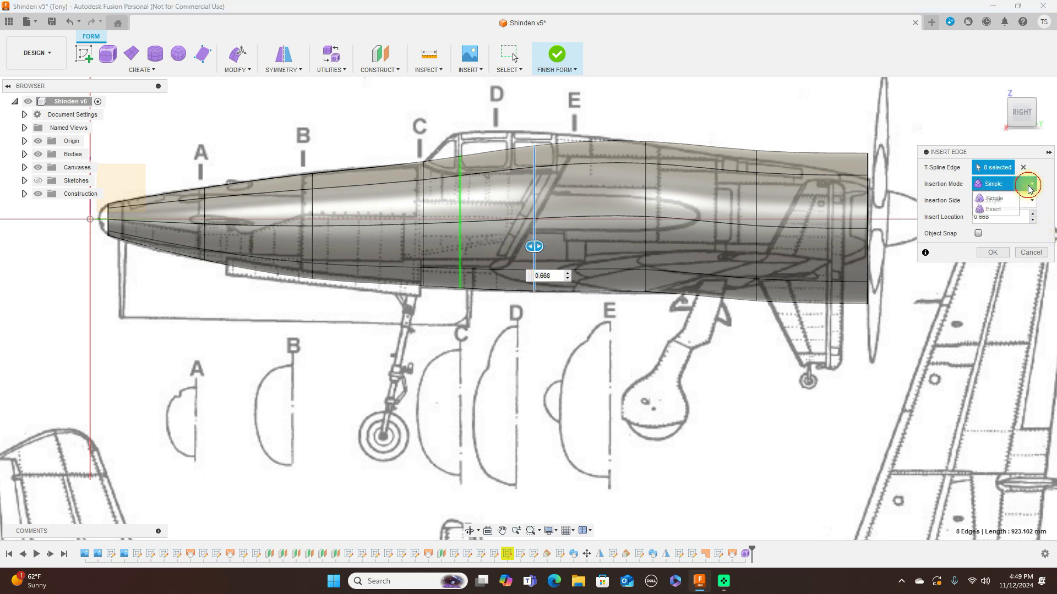
pyautogui.click(1006, 207)
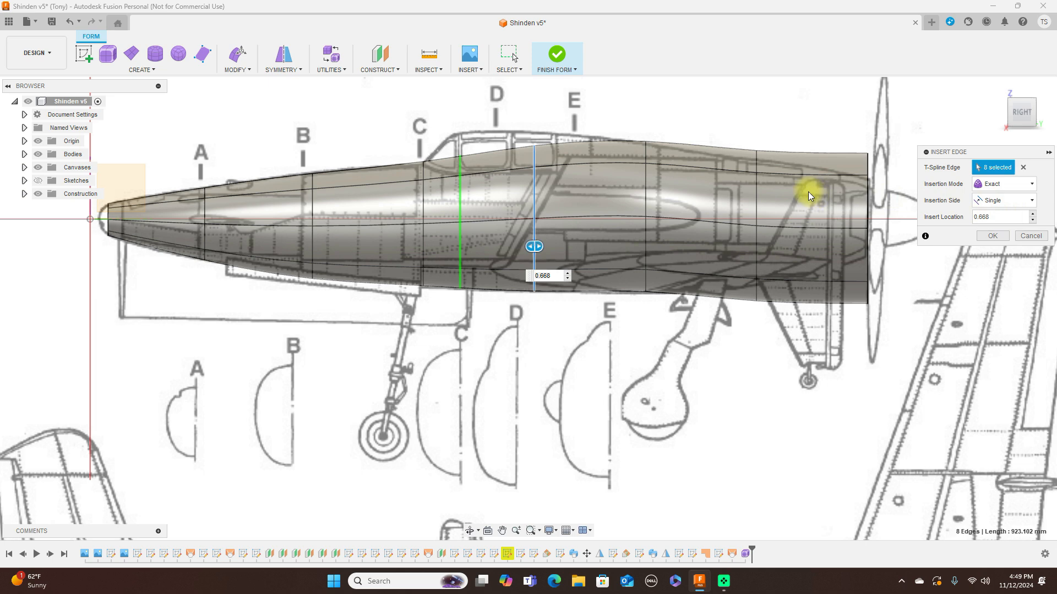
pyautogui.click(983, 238)
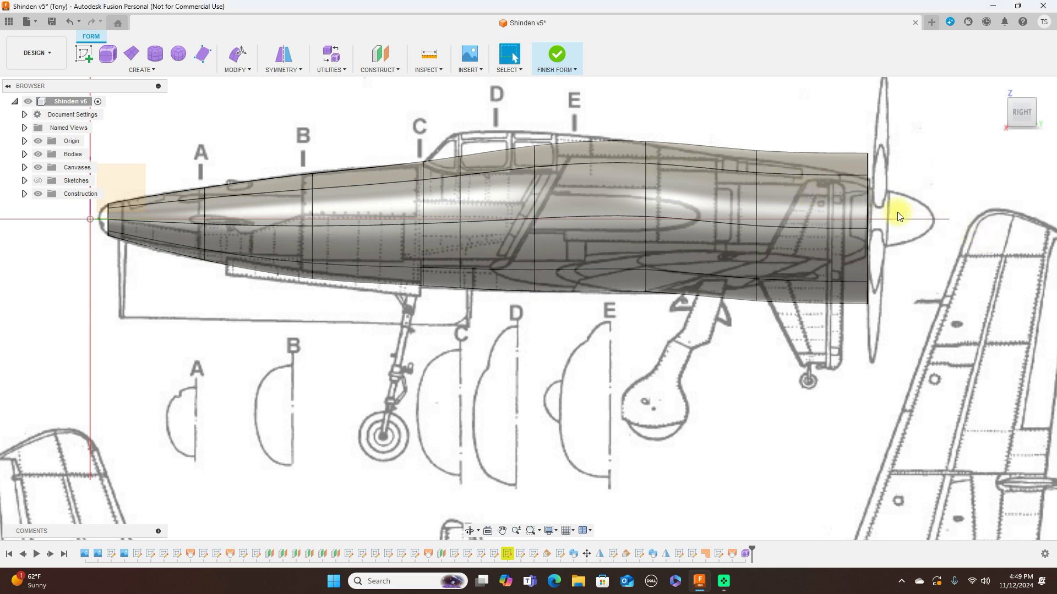
# Increase the inserted edge loop's height and raise it about 38 mm onto the canopy outline, and lower the station C loop about 13 mm
pyautogui.doubleClick(462, 199)
pyautogui.rightClick(464, 197)
pyautogui.click(501, 185)
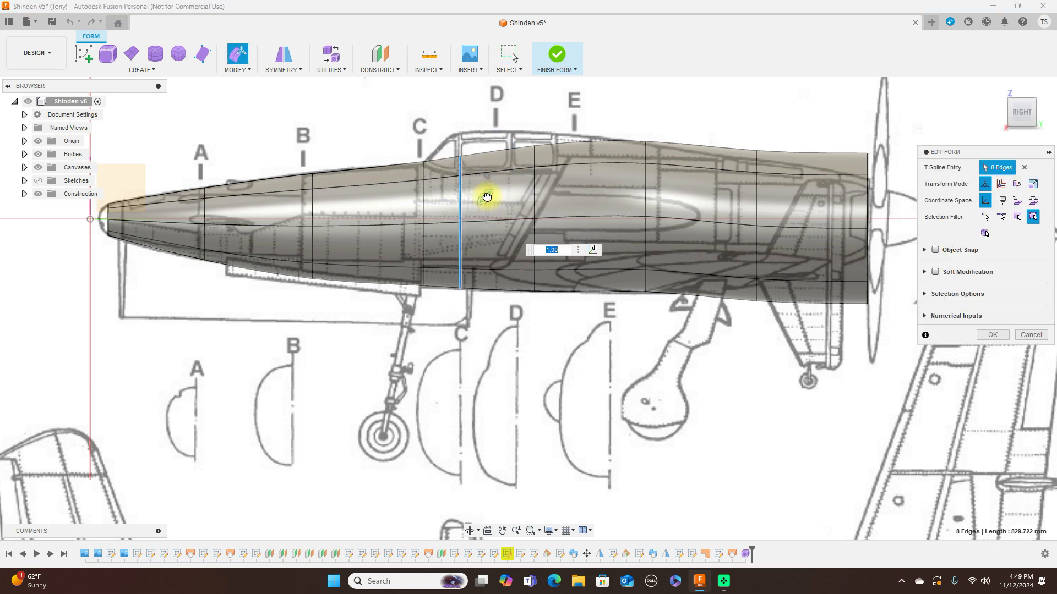
pyautogui.moveTo(486, 197)
pyautogui.mouseDown()
pyautogui.moveTo(473, 205)
pyautogui.moveTo(473, 188)
pyautogui.mouseUp()
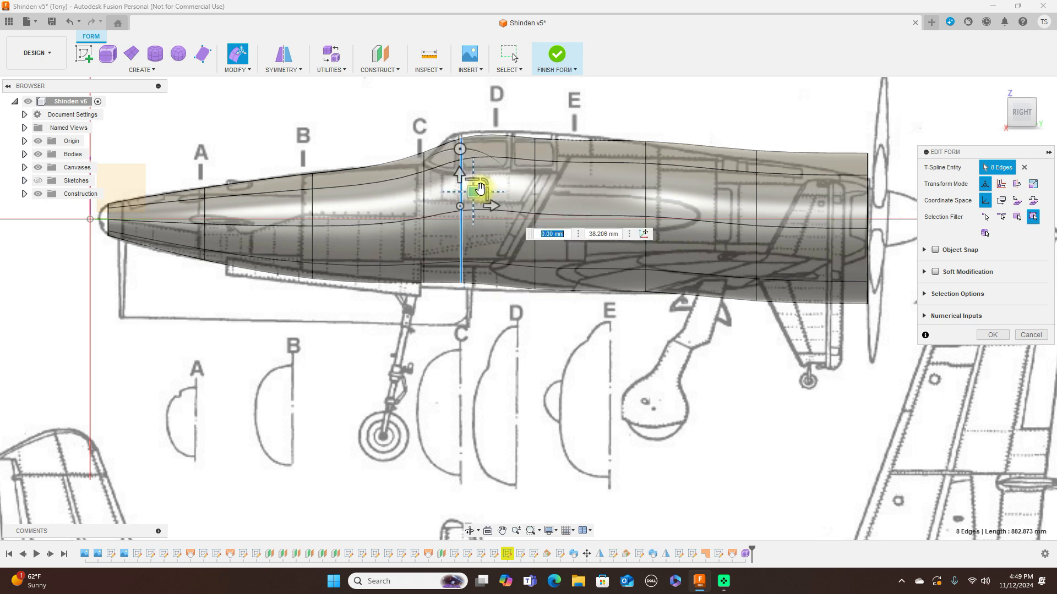
pyautogui.doubleClick(425, 199)
pyautogui.moveTo(434, 200); pyautogui.dragTo(434, 206)
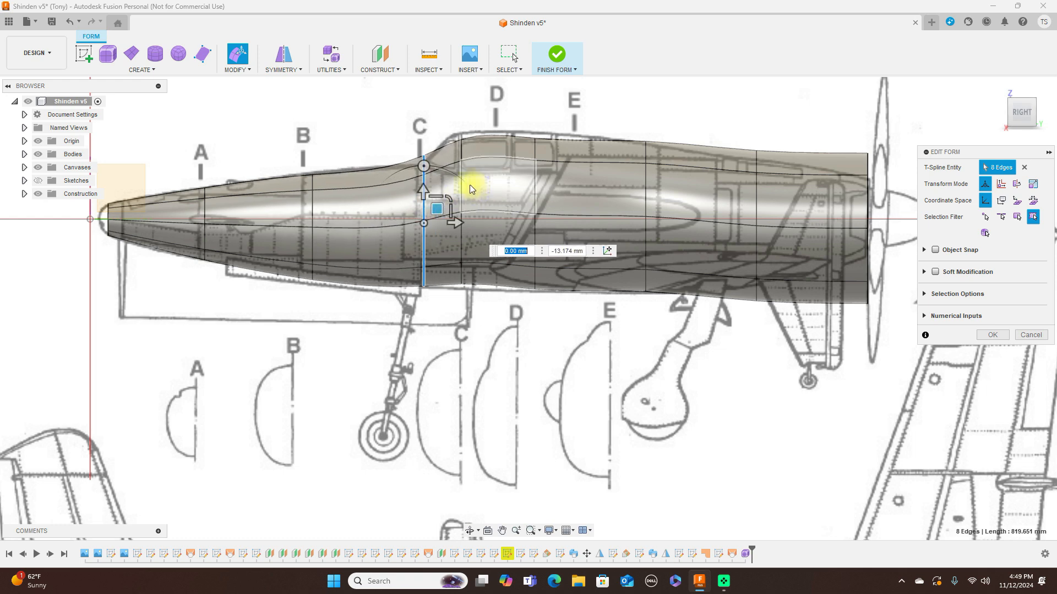
# Lower the bottom vertex of the inserted edge loop about 21 mm onto the fuselage's lower outline
pyautogui.scroll(3, 473, 250)
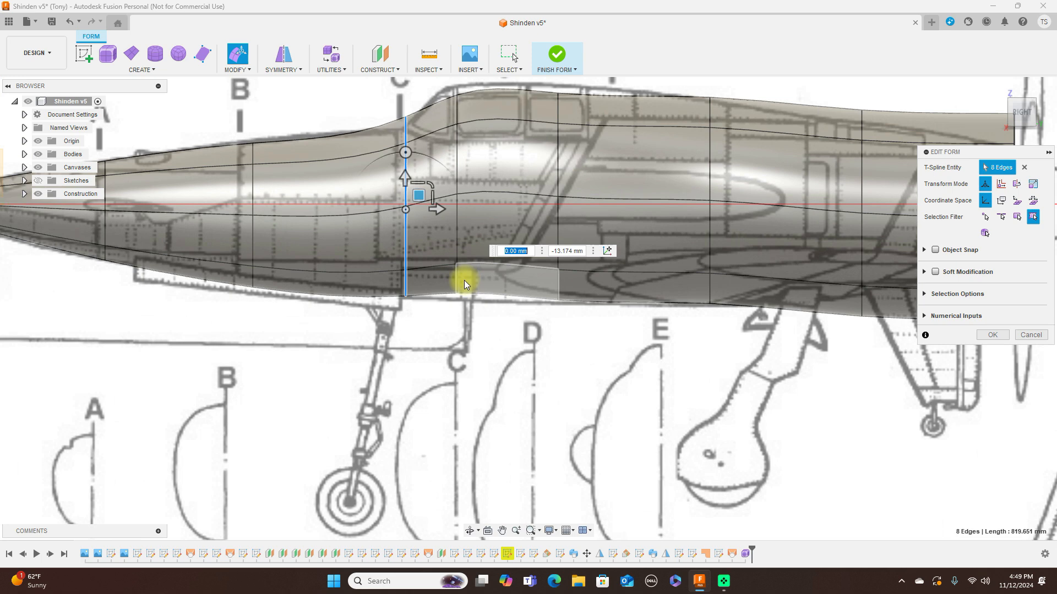
pyautogui.moveTo(456, 292)
pyautogui.mouseDown()
pyautogui.moveTo(472, 276)
pyautogui.moveTo(472, 290)
pyautogui.mouseUp()
pyautogui.scroll(-2, 580, 389)
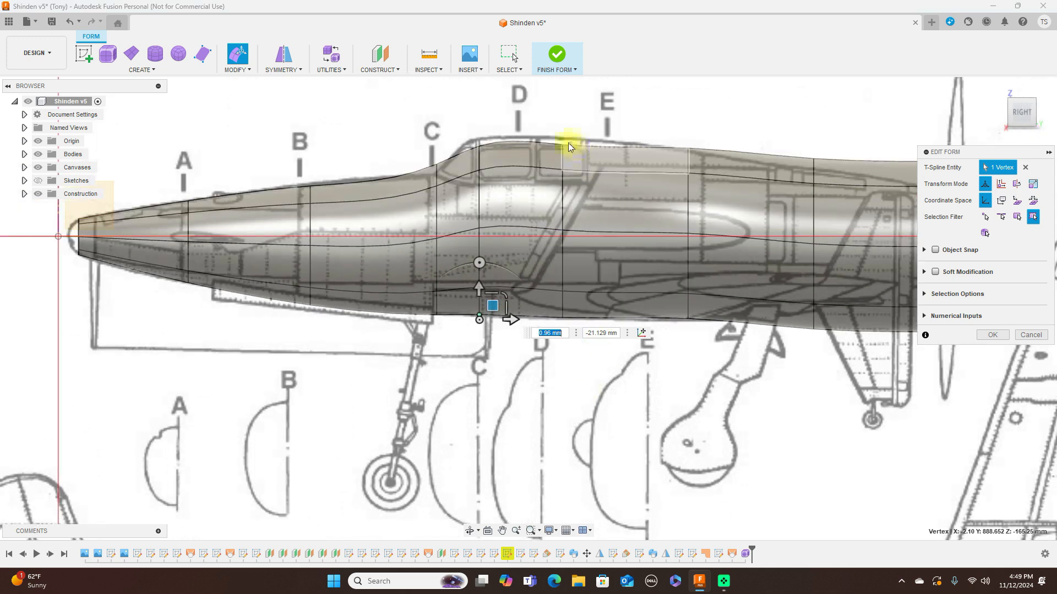
# Try to fair the canopy line by lowering station C's top vertex about 34 mm and raising the next loop's top vertex about 21 mm
pyautogui.moveTo(563, 144); pyautogui.dragTo(579, 115)
pyautogui.click(438, 163)
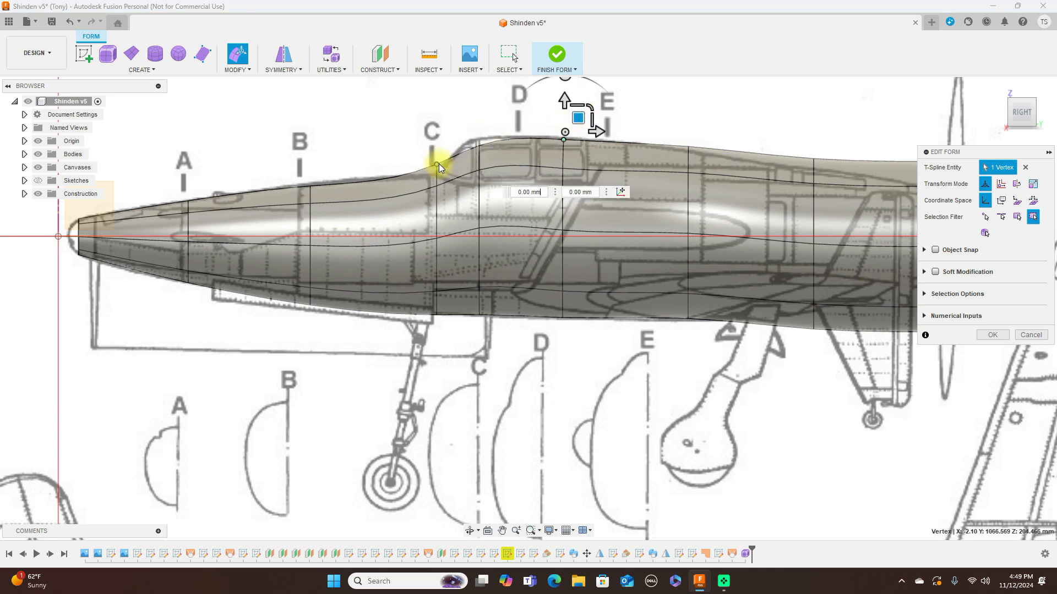
pyautogui.moveTo(446, 149); pyautogui.dragTo(449, 166)
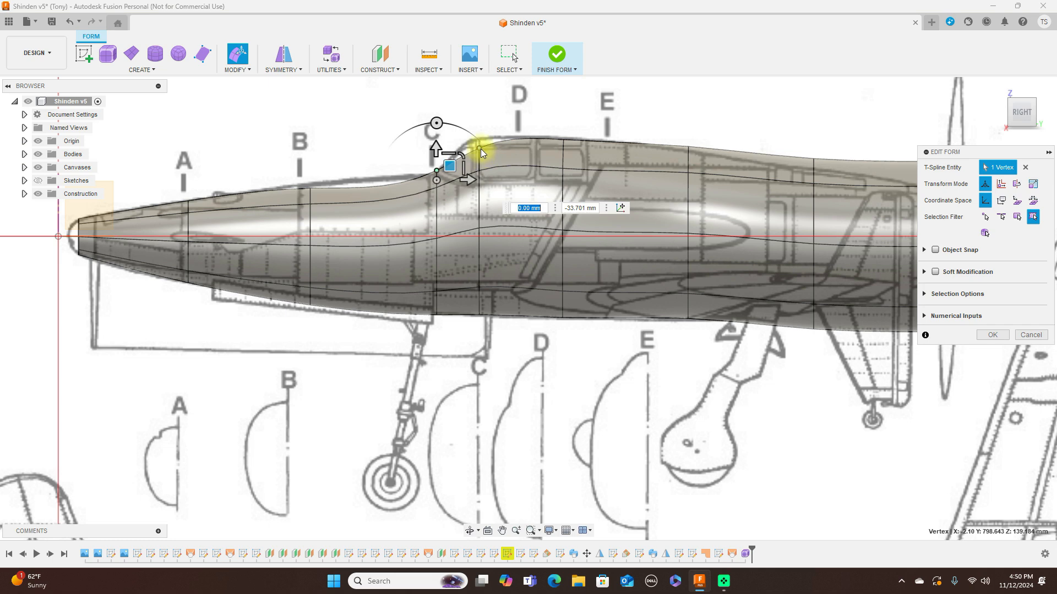
pyautogui.click(480, 148)
pyautogui.moveTo(492, 134)
pyautogui.mouseDown()
pyautogui.moveTo(479, 128)
pyautogui.moveTo(493, 122)
pyautogui.mouseUp()
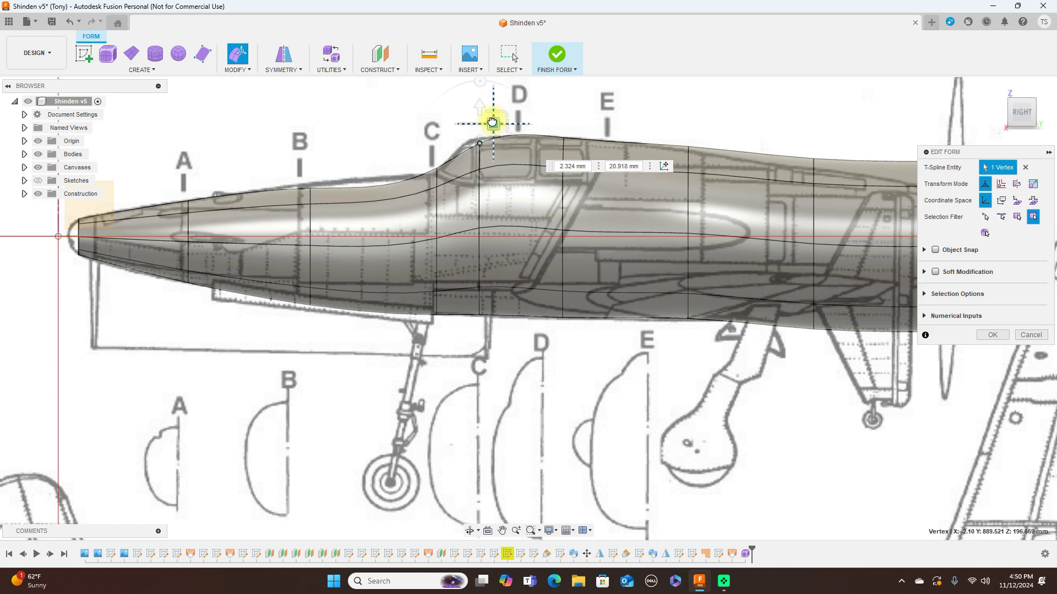
pyautogui.moveTo(493, 122); pyautogui.dragTo(492, 121)
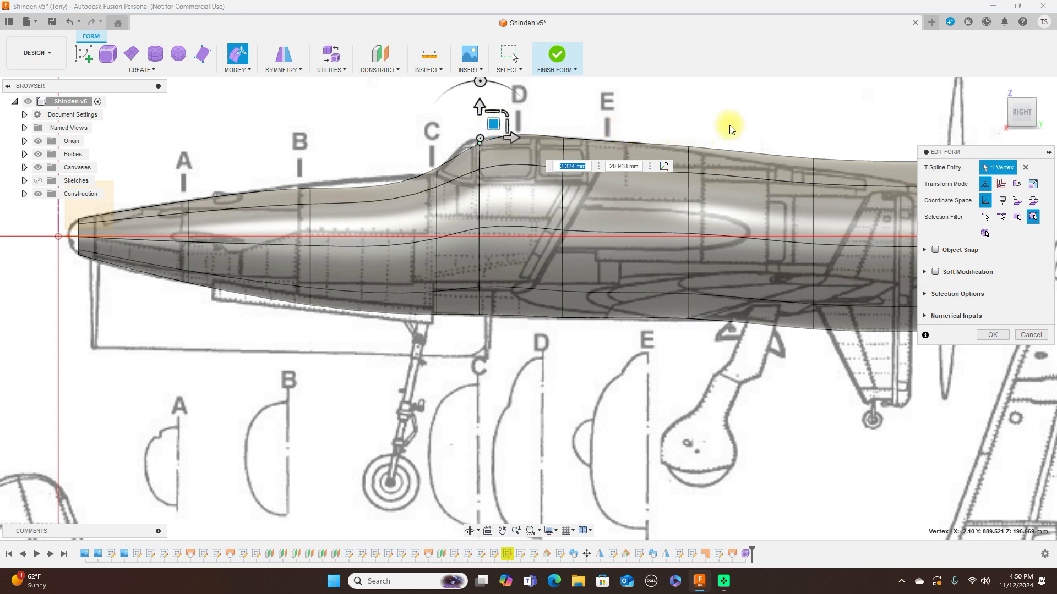
pyautogui.click(1030, 335)
# Delete the forward fuselage faces from the nose back to the edge loop between stations C and D
pyautogui.moveTo(447, 322); pyautogui.dragTo(83, 358)
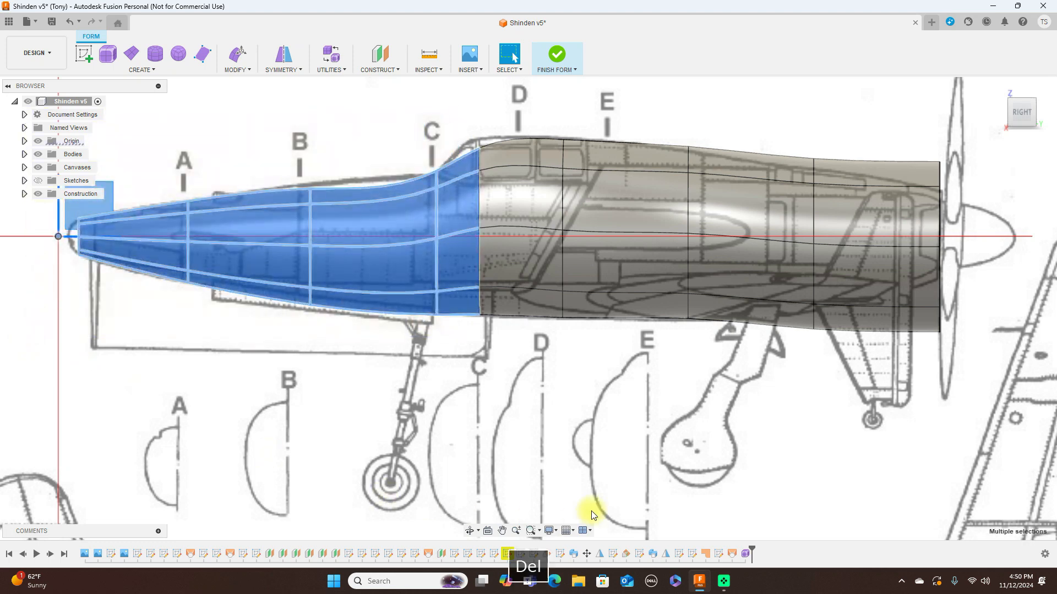
pyautogui.press('Delete')
pyautogui.scroll(-1, 804, 103)
pyautogui.scroll(-2, 803, 104)
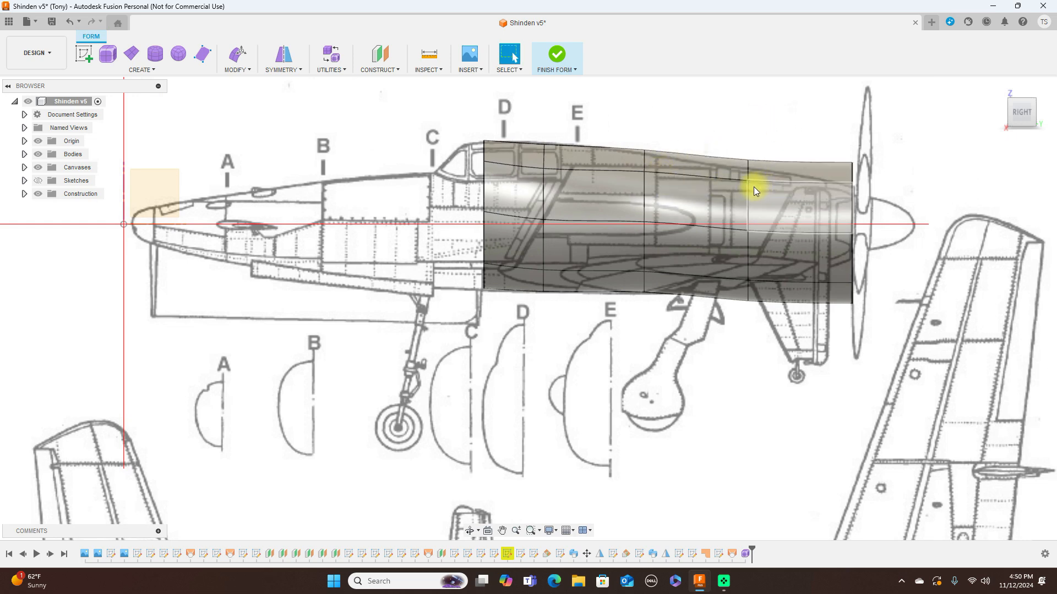
# Narrow the two edge loops beside the wing roots in the top view to match the fuselage's plan outline
pyautogui.doubleClick(748, 201)
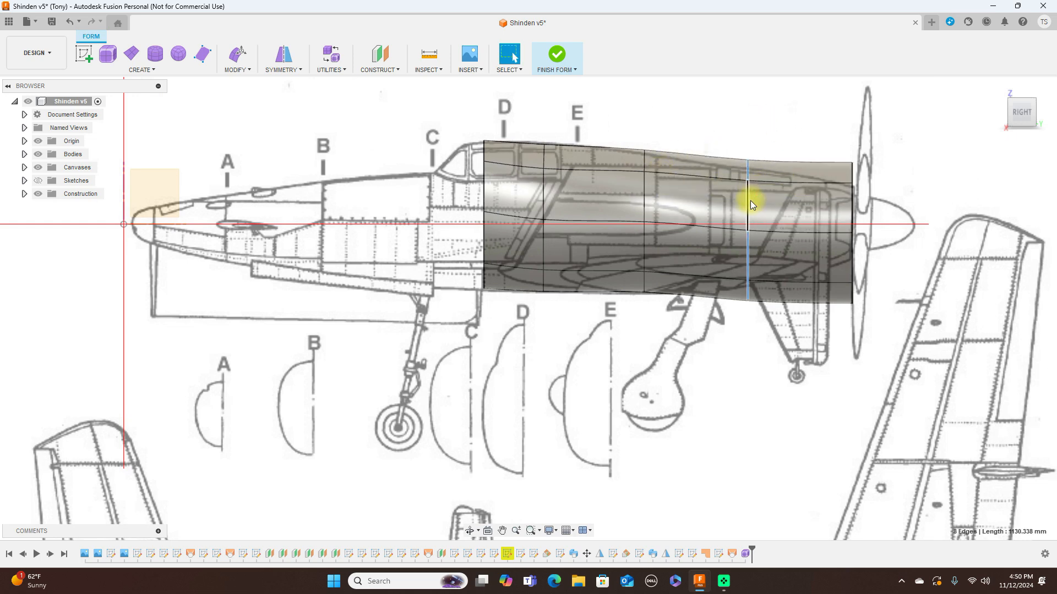
pyautogui.rightClick(778, 129)
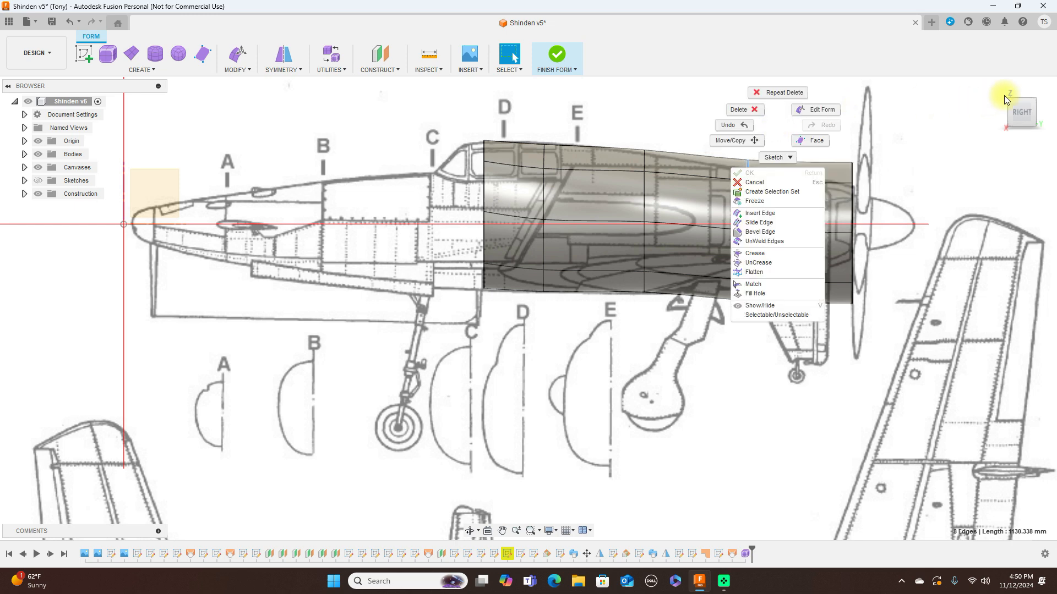
pyautogui.press('Escape')
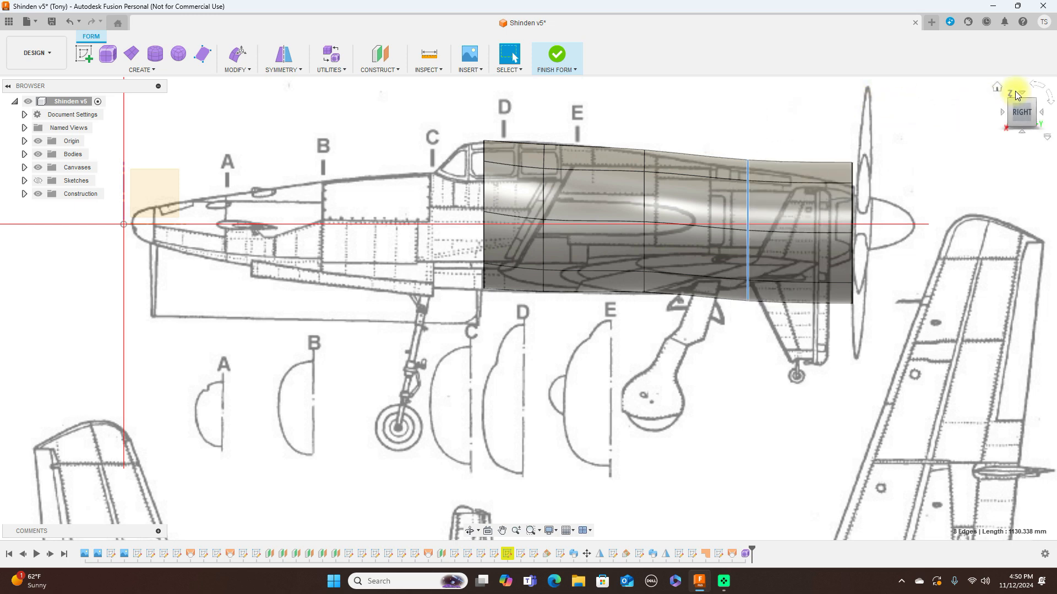
pyautogui.click(1020, 92)
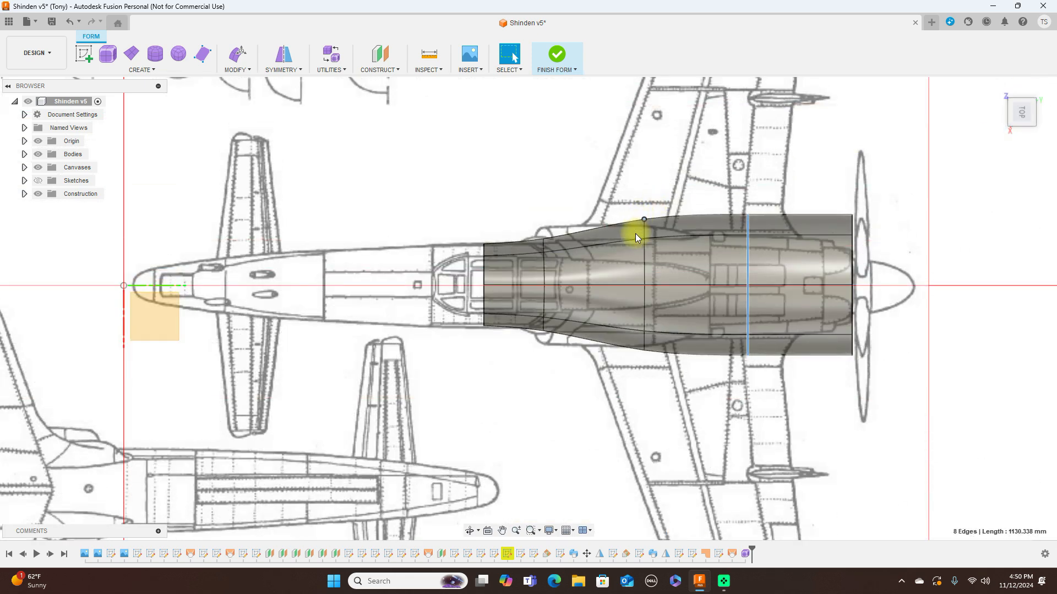
pyautogui.doubleClick(644, 252)
pyautogui.rightClick(643, 250)
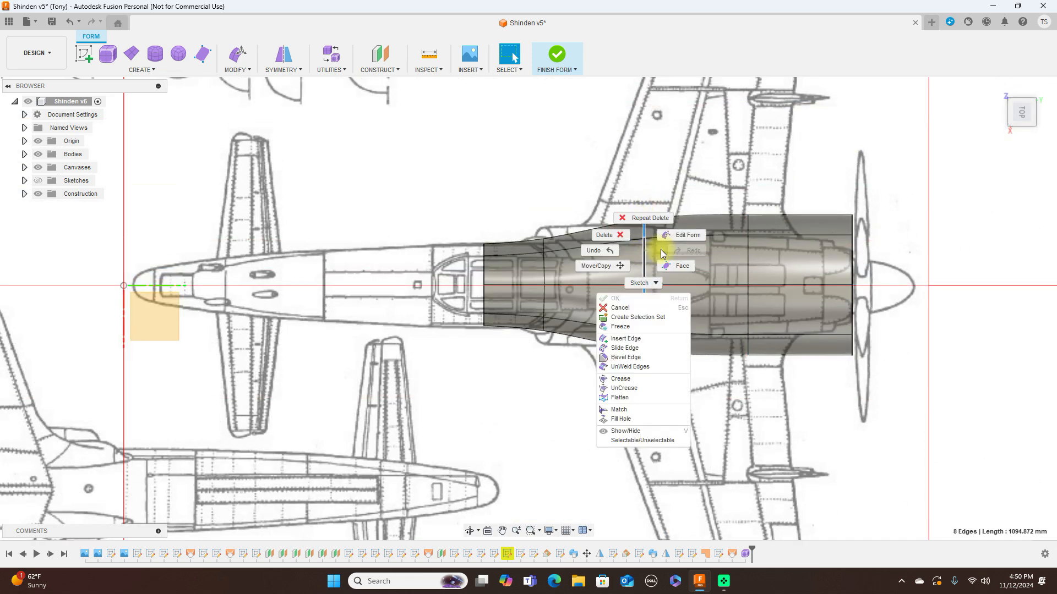
pyautogui.click(678, 237)
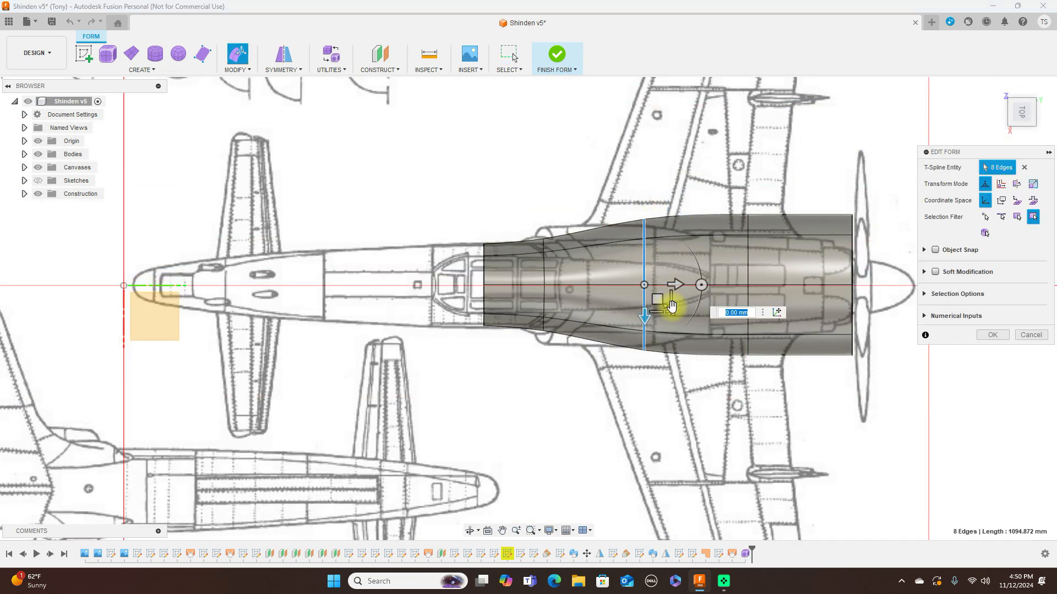
pyautogui.moveTo(669, 311); pyautogui.dragTo(669, 301)
pyautogui.doubleClick(748, 252)
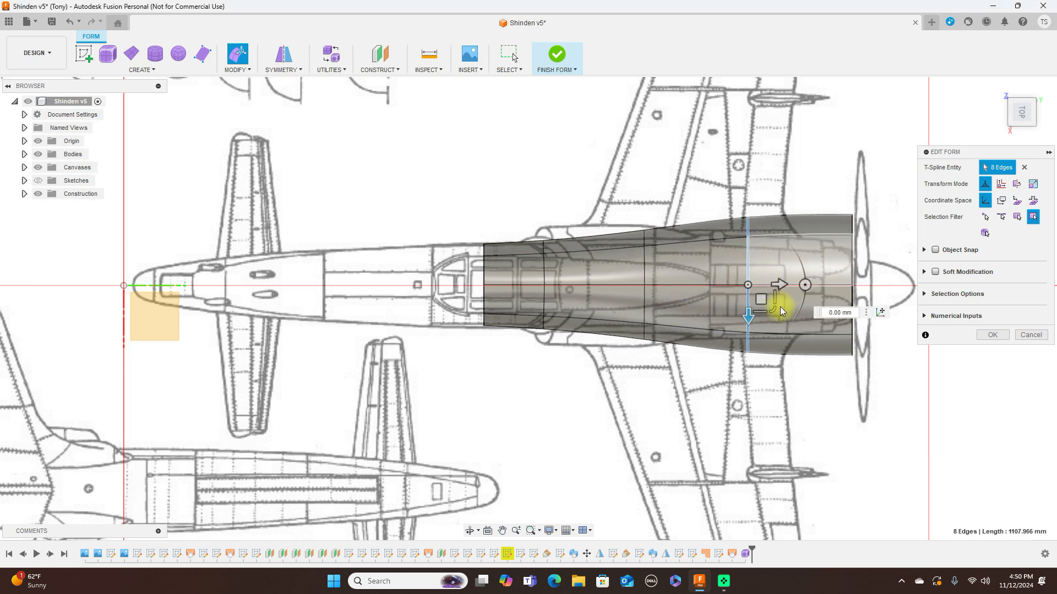
pyautogui.moveTo(773, 310); pyautogui.dragTo(772, 301)
# Narrow the rear end edge loop at the propeller by a scale factor of 0.614
pyautogui.doubleClick(854, 258)
pyautogui.moveTo(875, 310); pyautogui.dragTo(870, 299)
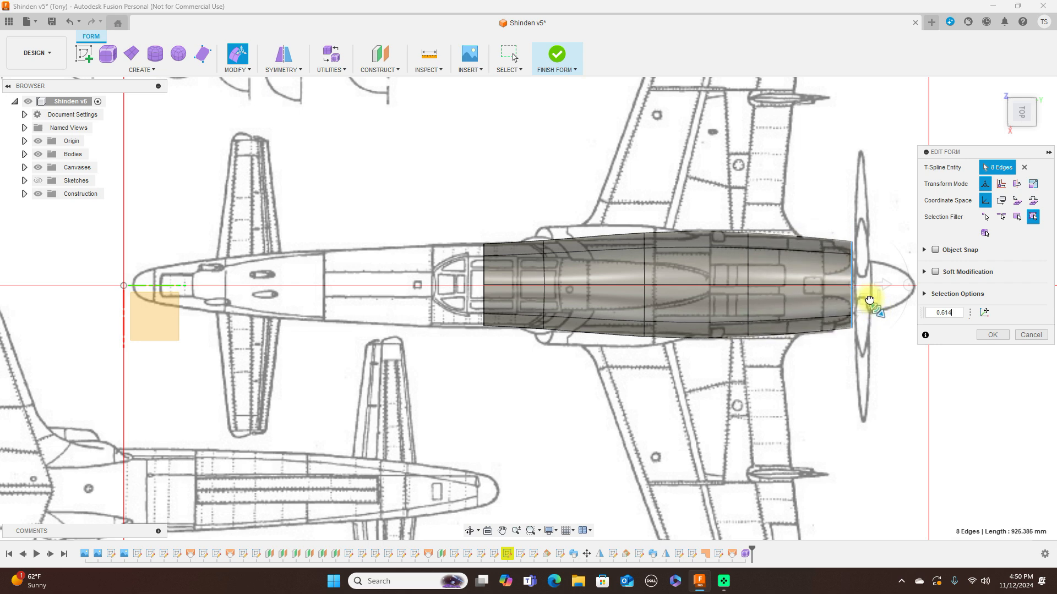
pyautogui.moveTo(870, 300); pyautogui.dragTo(869, 300)
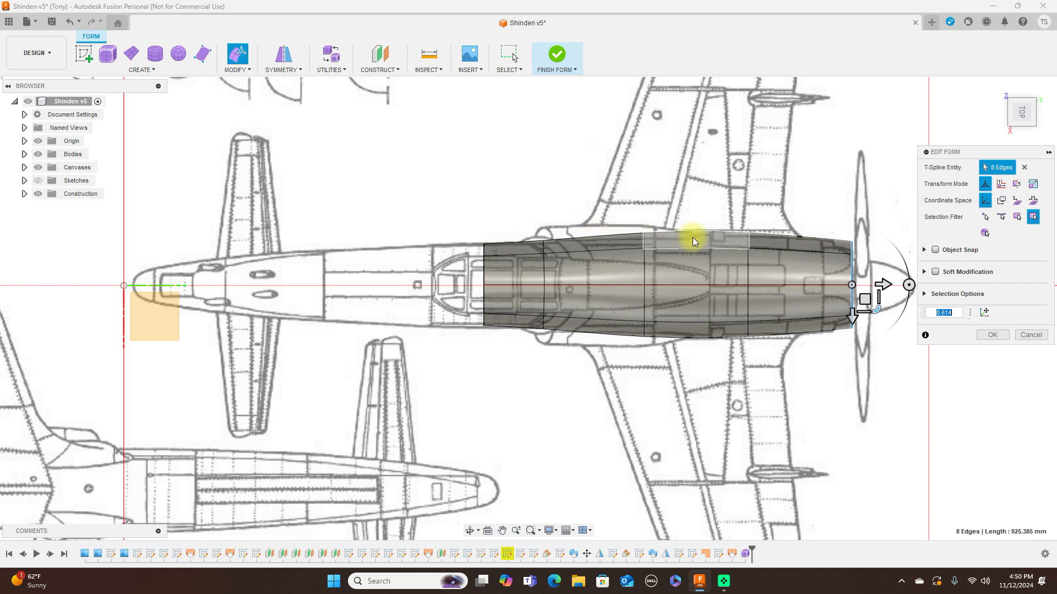
# In the side view, reduce the height of the loop just ahead of the rear end and raise it about 12 mm onto the outline
pyautogui.scroll(3, 738, 239)
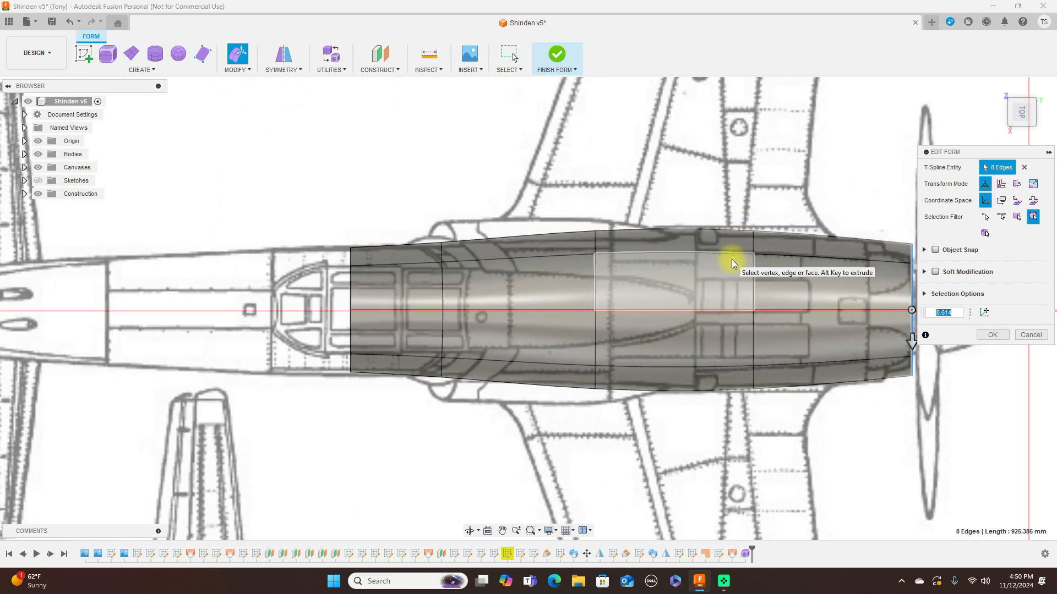
pyautogui.scroll(-3, 731, 259)
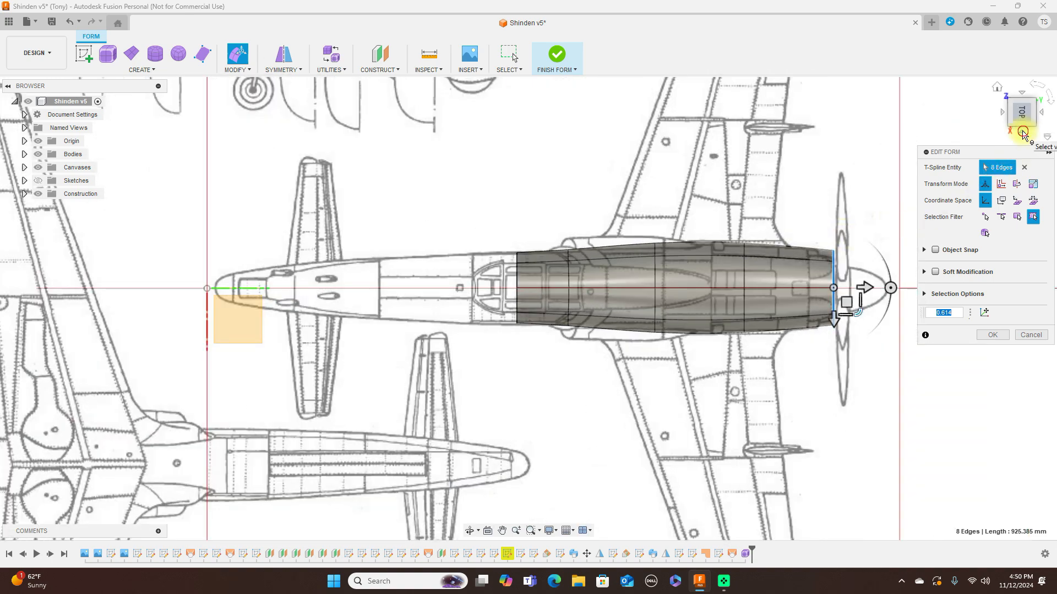
pyautogui.click(1022, 134)
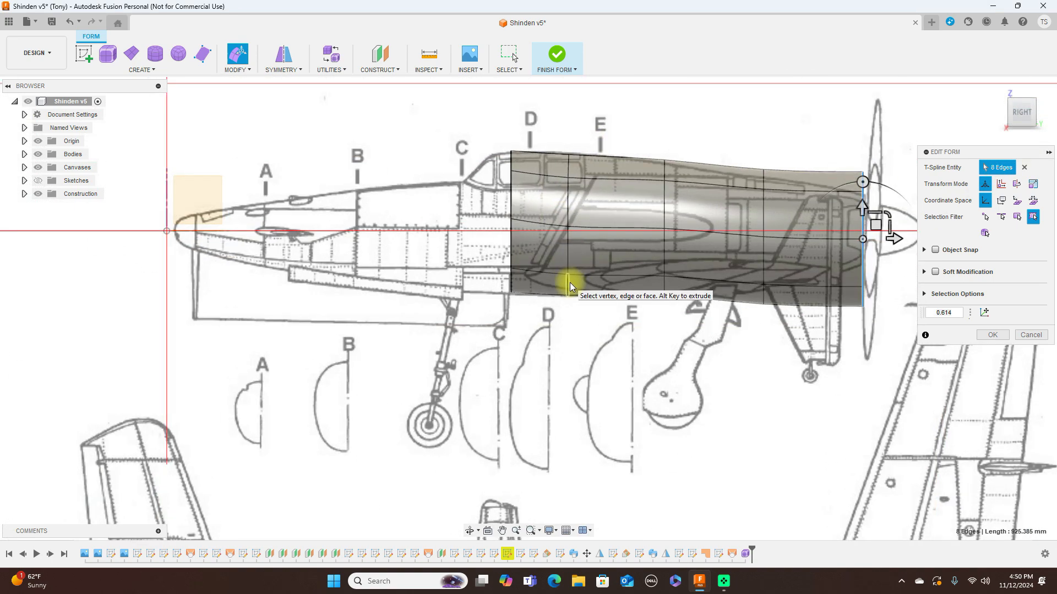
pyautogui.doubleClick(763, 210)
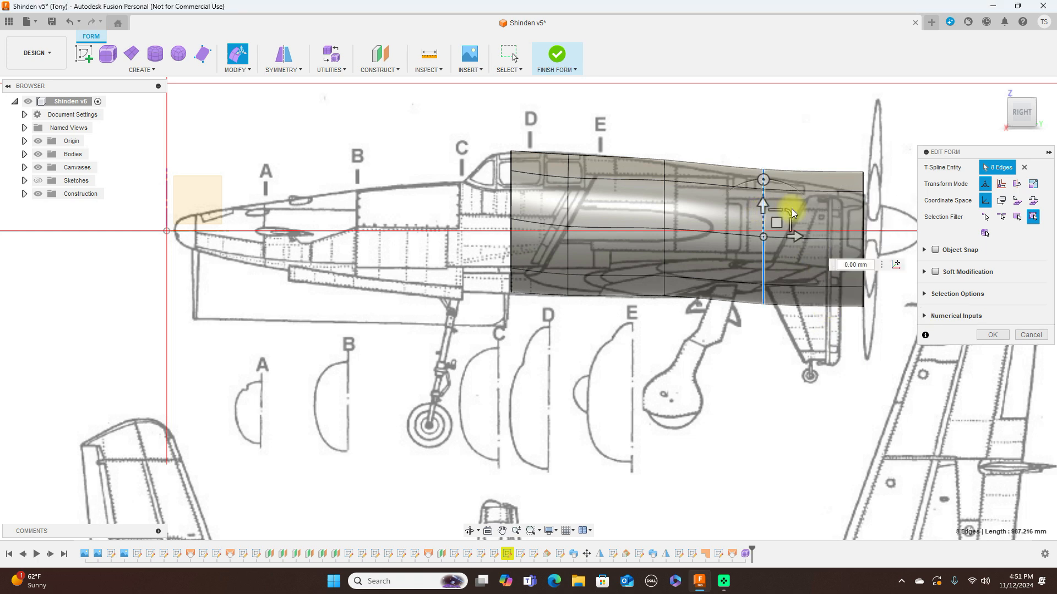
pyautogui.moveTo(791, 209); pyautogui.dragTo(777, 216)
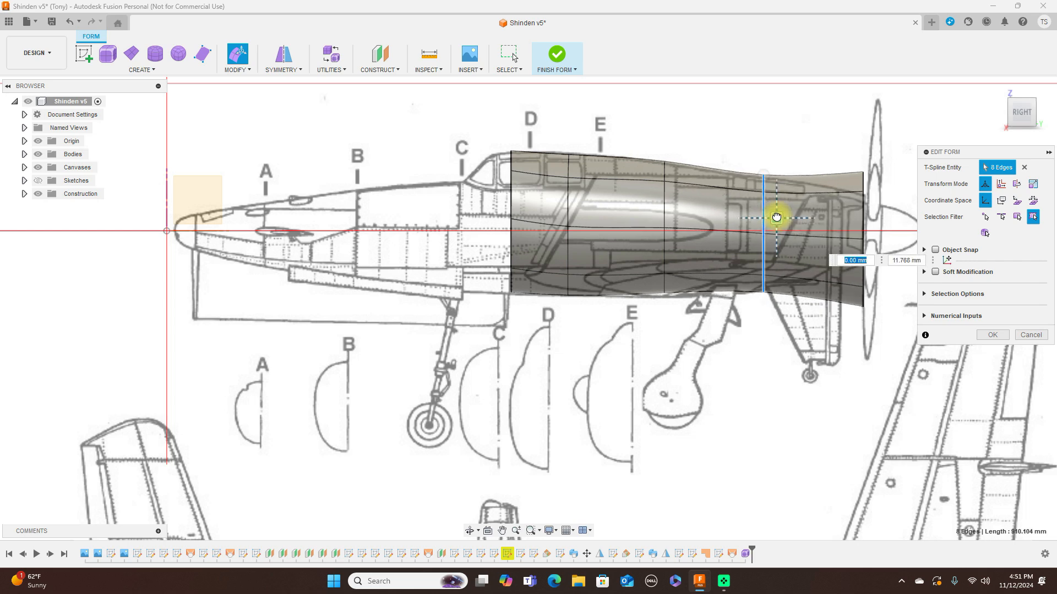
# Reduce the rear end edge loop's height and raise it in moves of about 13 mm to fit the side outline at the propeller
pyautogui.doubleClick(861, 206)
pyautogui.moveTo(884, 218)
pyautogui.mouseDown()
pyautogui.moveTo(869, 224)
pyautogui.moveTo(877, 218)
pyautogui.mouseUp()
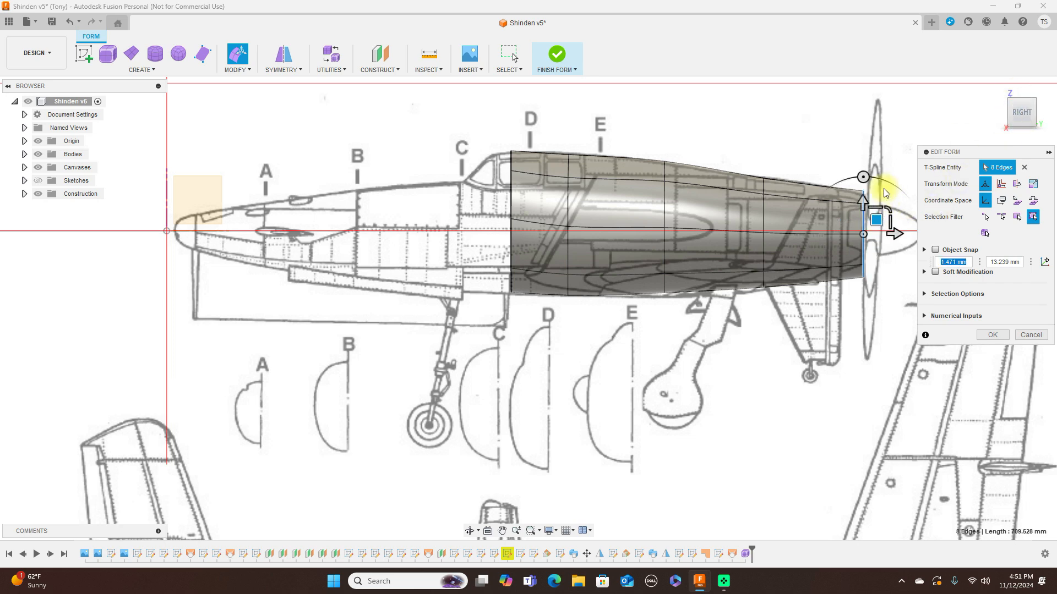
pyautogui.moveTo(887, 203); pyautogui.dragTo(877, 215)
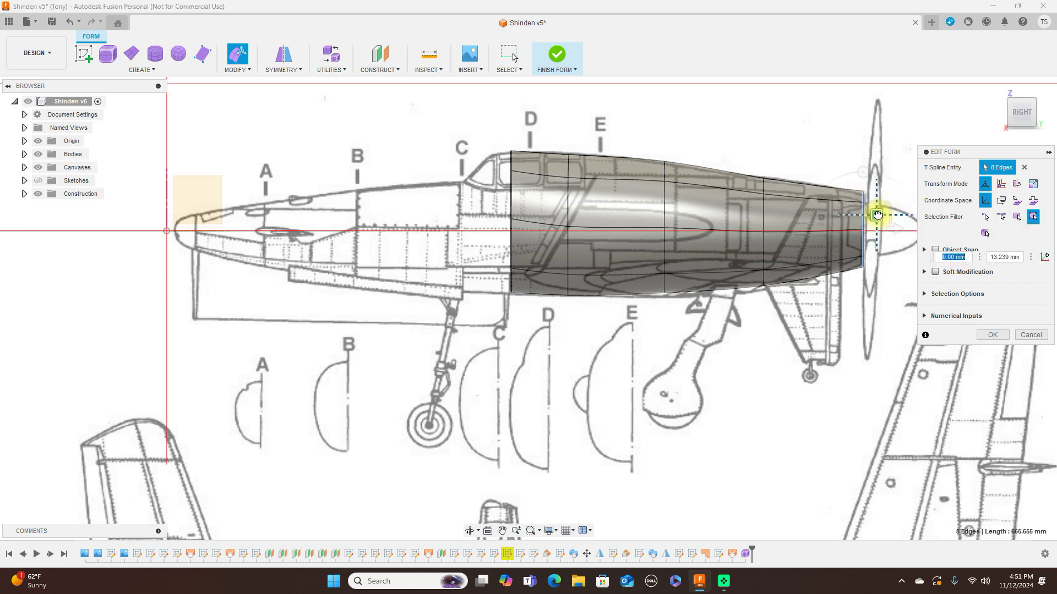
pyautogui.moveTo(877, 213); pyautogui.dragTo(877, 214)
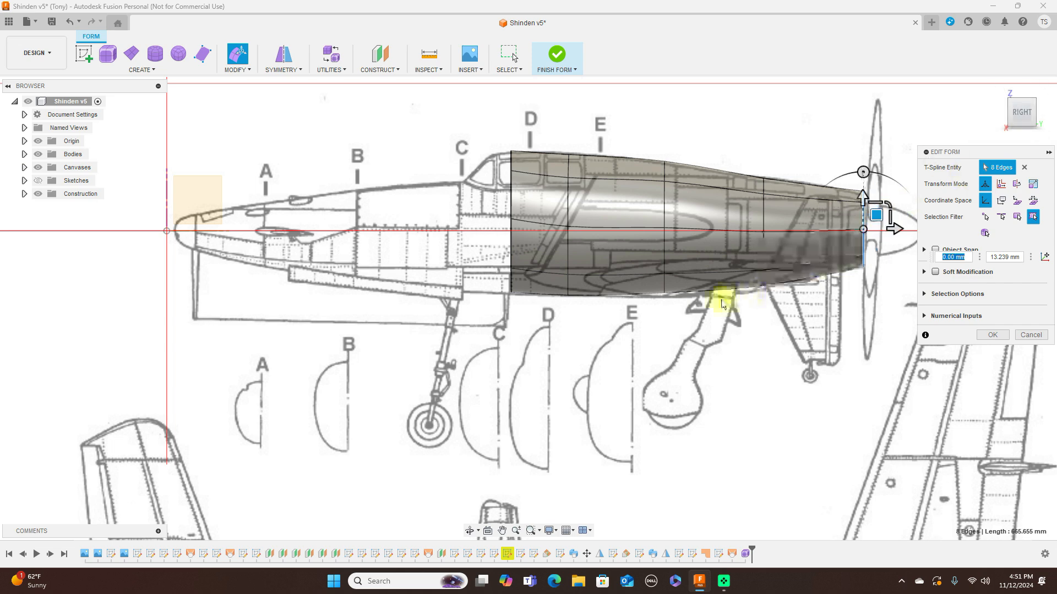
# Lower the bottom vertex of the mid-fuselage loop behind station E about 13 mm and narrow that loop by a factor of 0.93
pyautogui.click(667, 294)
pyautogui.moveTo(677, 278); pyautogui.dragTo(677, 284)
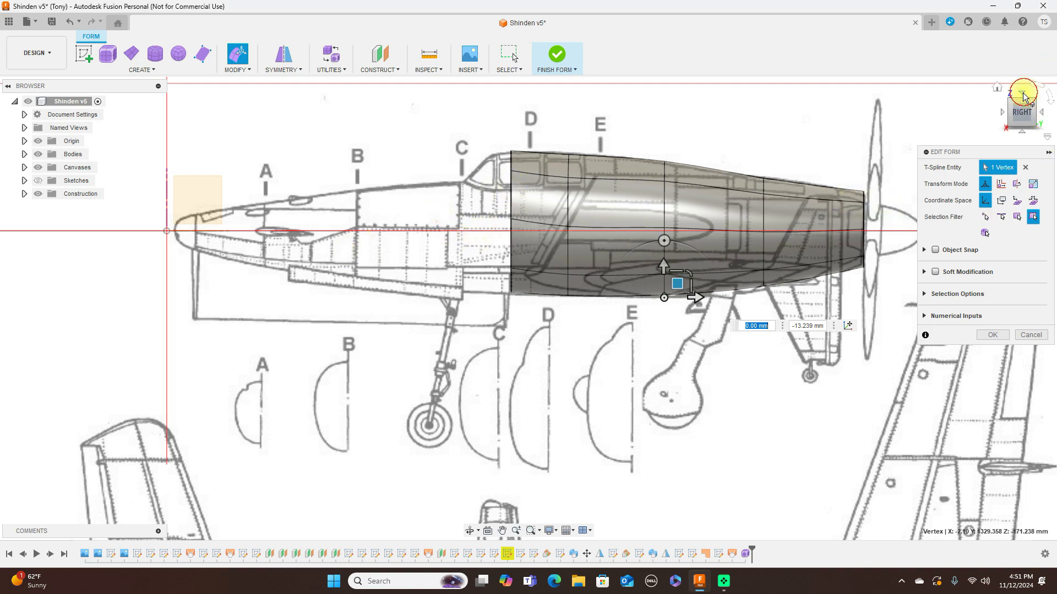
pyautogui.click(1023, 93)
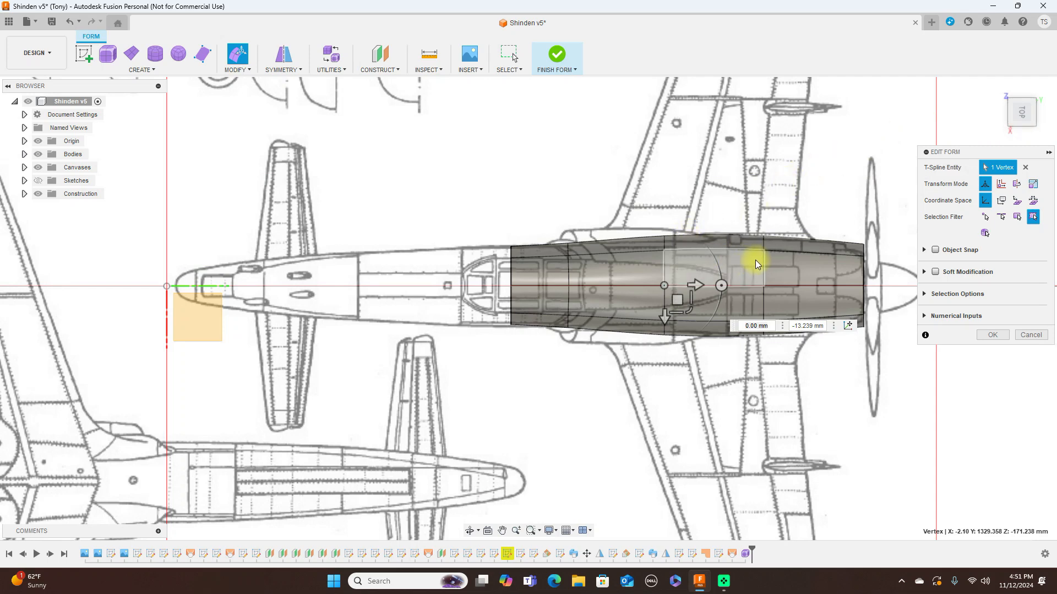
pyautogui.doubleClick(665, 261)
pyautogui.moveTo(690, 310); pyautogui.dragTo(689, 307)
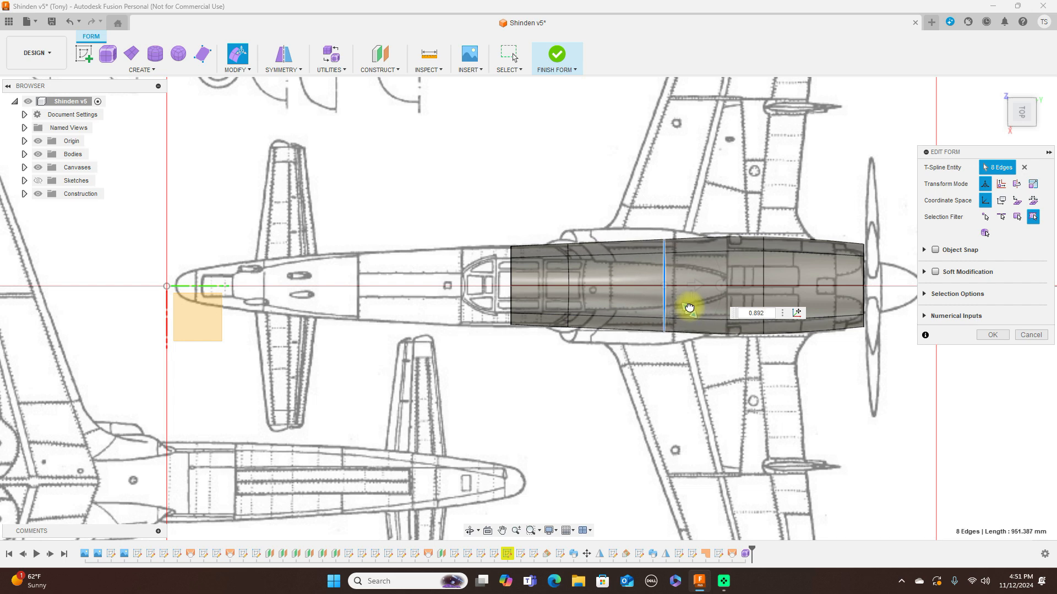
pyautogui.write('0.93')
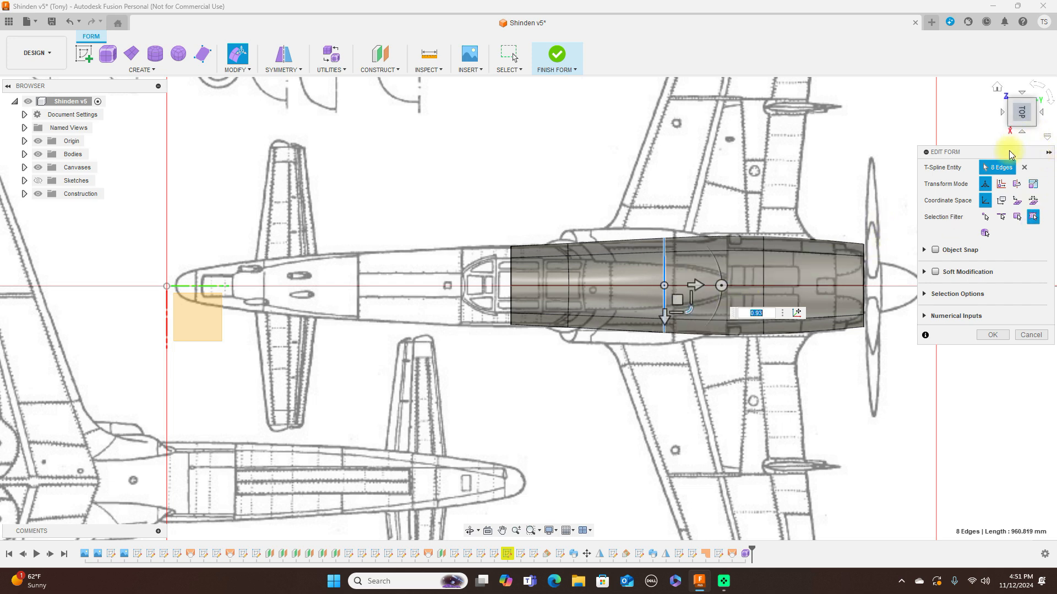
# Extrude the open front edge loop about 56 mm forward along the canopy in the side view
pyautogui.scroll(3, 903, 216)
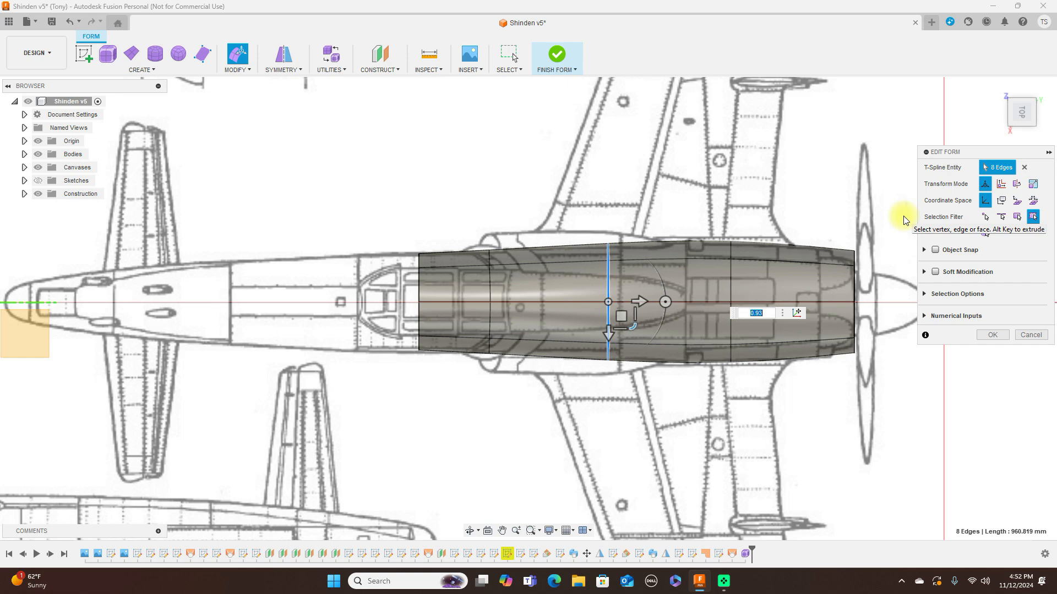
pyautogui.scroll(-2, 903, 220)
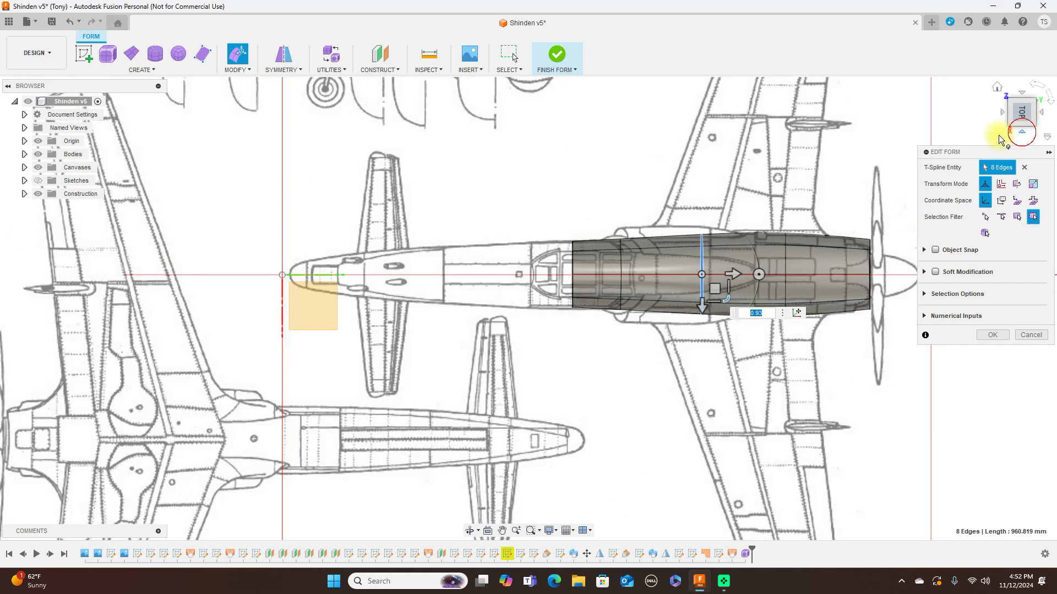
pyautogui.click(1022, 132)
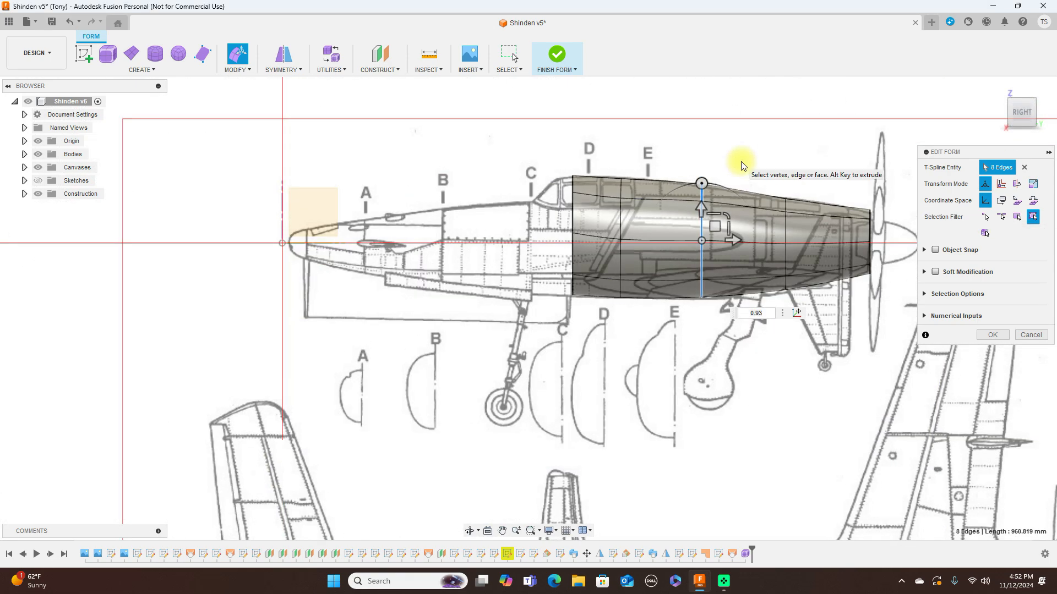
pyautogui.doubleClick(574, 223)
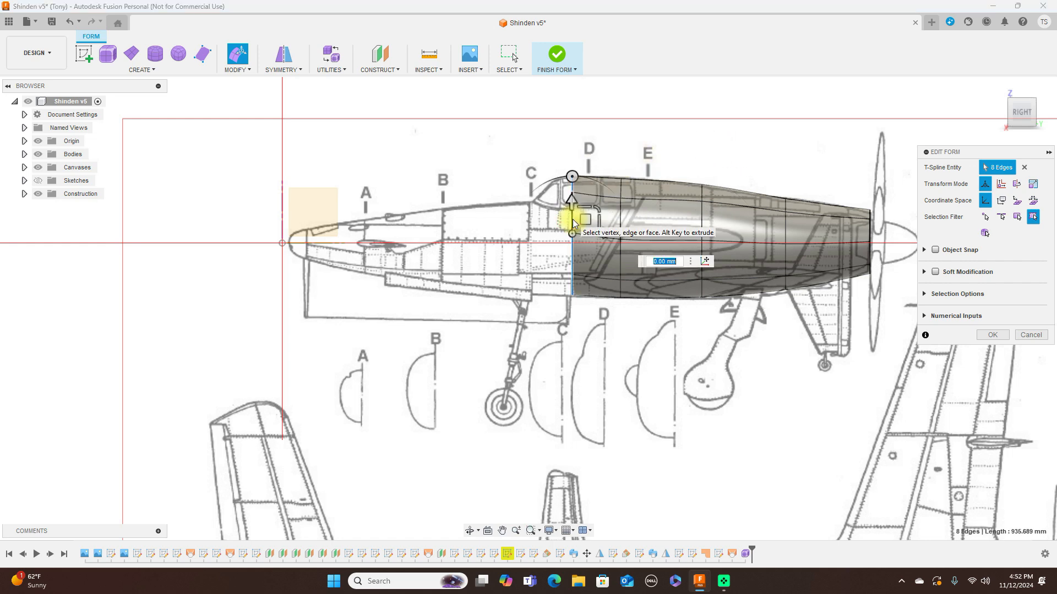
pyautogui.keyDown('alt'); pyautogui.moveTo(579, 220); pyautogui.dragTo(568, 221); pyautogui.keyUp('alt')
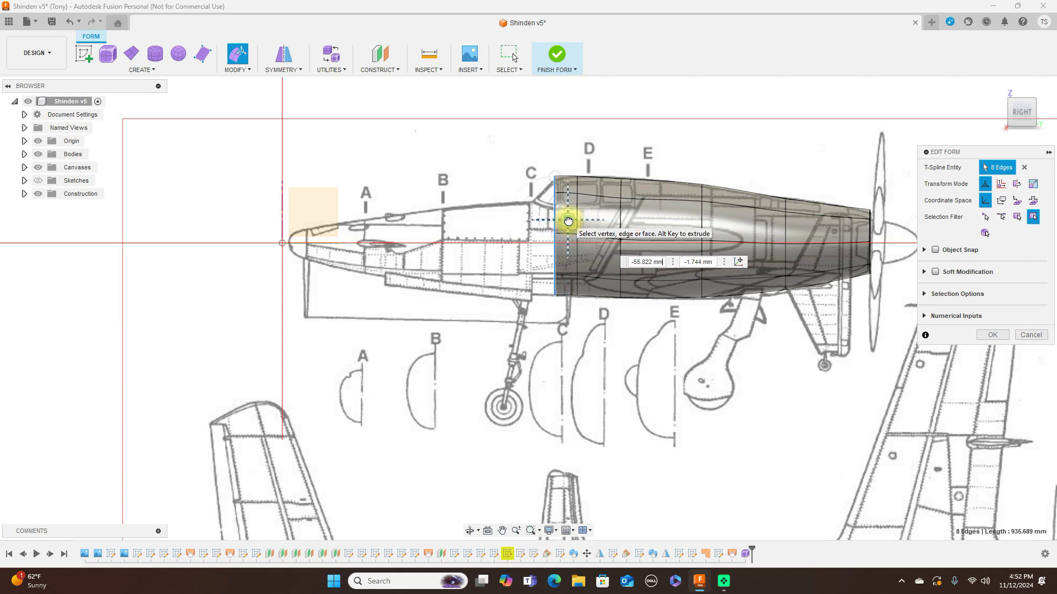
# Reduce the new front edge loop's height, shift it about 1 mm aft and 5 mm up, and compare it with the top view
pyautogui.moveTo(579, 209); pyautogui.dragTo(551, 237)
pyautogui.scroll(3, 579, 215)
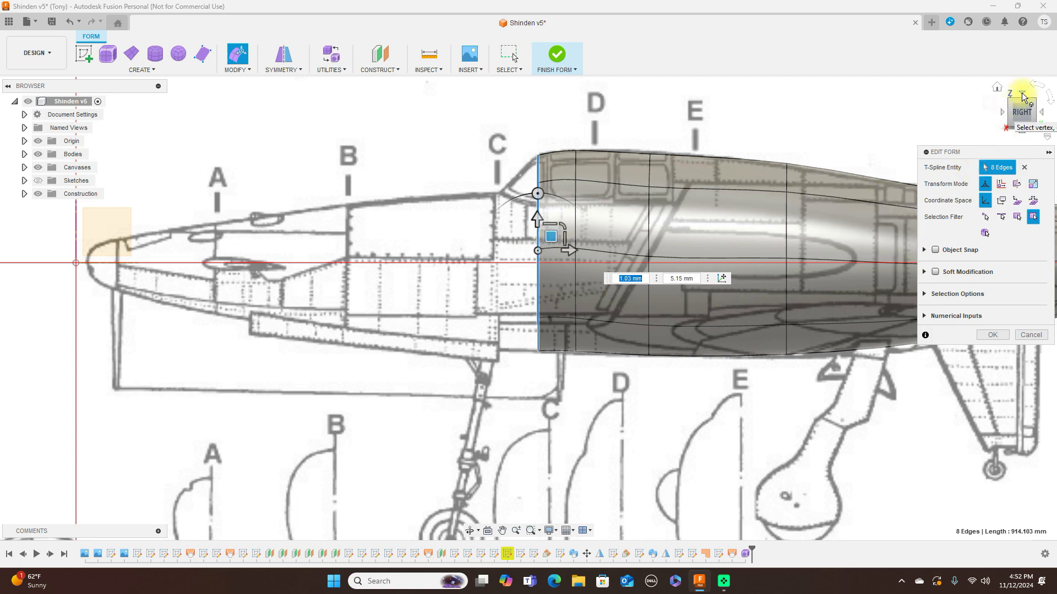
pyautogui.click(1021, 94)
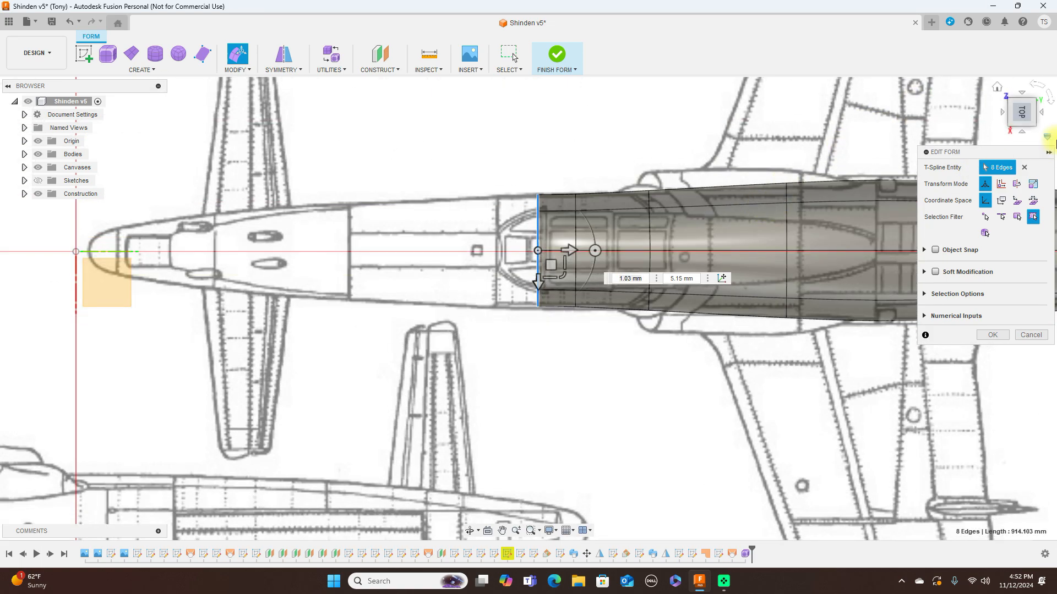
pyautogui.click(1023, 132)
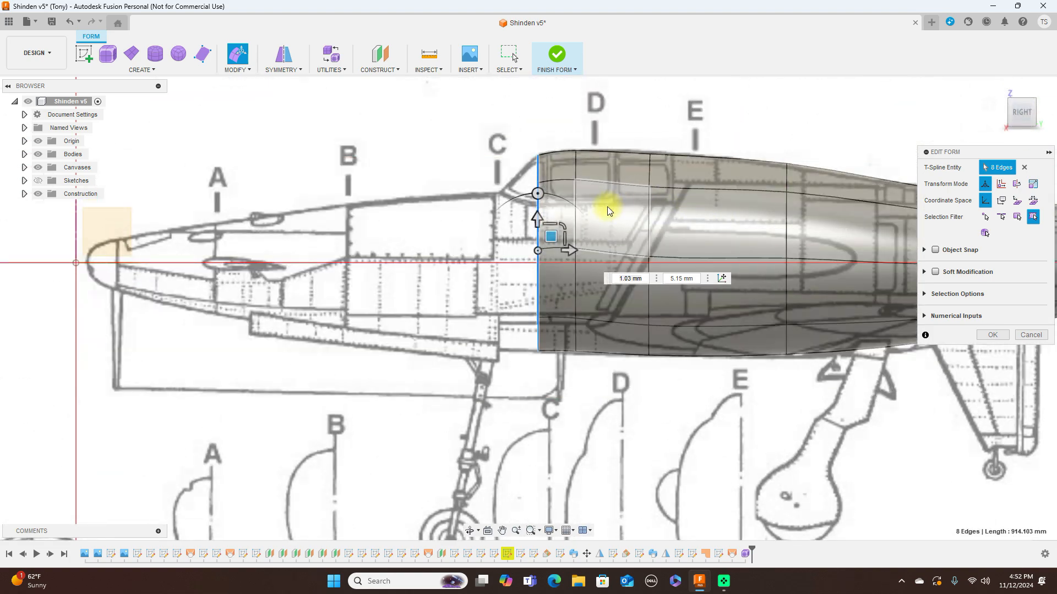
# Extrude the front edge loop about 71 mm forward to station C, then reduce its height and lower it about 26 mm to the windshield base
pyautogui.keyDown('alt'); pyautogui.moveTo(553, 235); pyautogui.dragTo(533, 237); pyautogui.keyUp('alt')
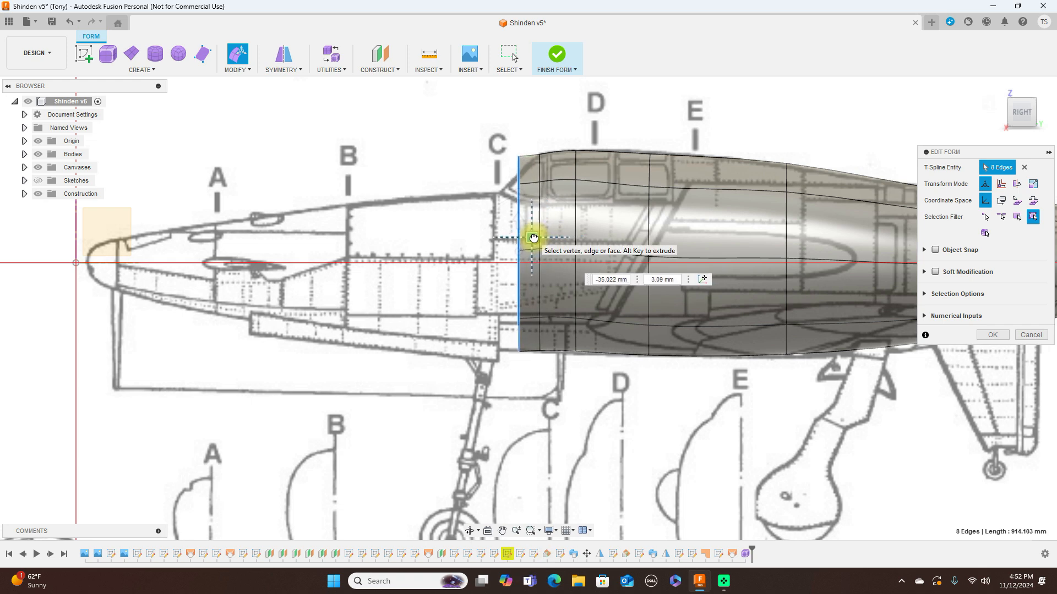
pyautogui.keyDown('alt'); pyautogui.moveTo(533, 238); pyautogui.dragTo(514, 238); pyautogui.keyUp('alt')
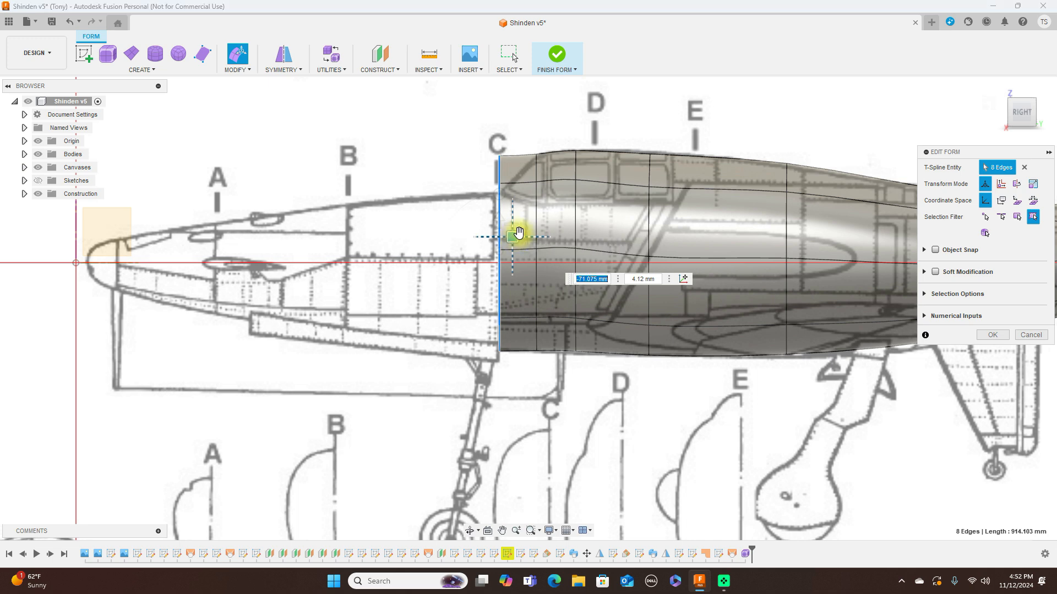
pyautogui.click(524, 227)
pyautogui.moveTo(524, 227); pyautogui.dragTo(516, 254)
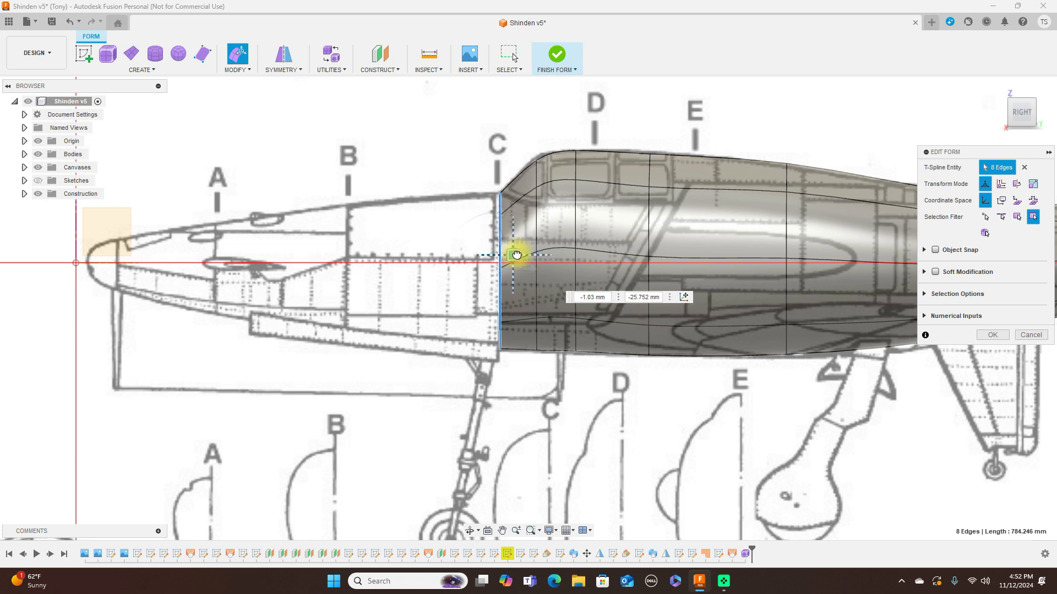
# Move the windshield loop's top vertex about 6 mm forward and 7 mm up, and adjust the canopy's top vertex between stations D and E
pyautogui.scroll(2, 555, 161)
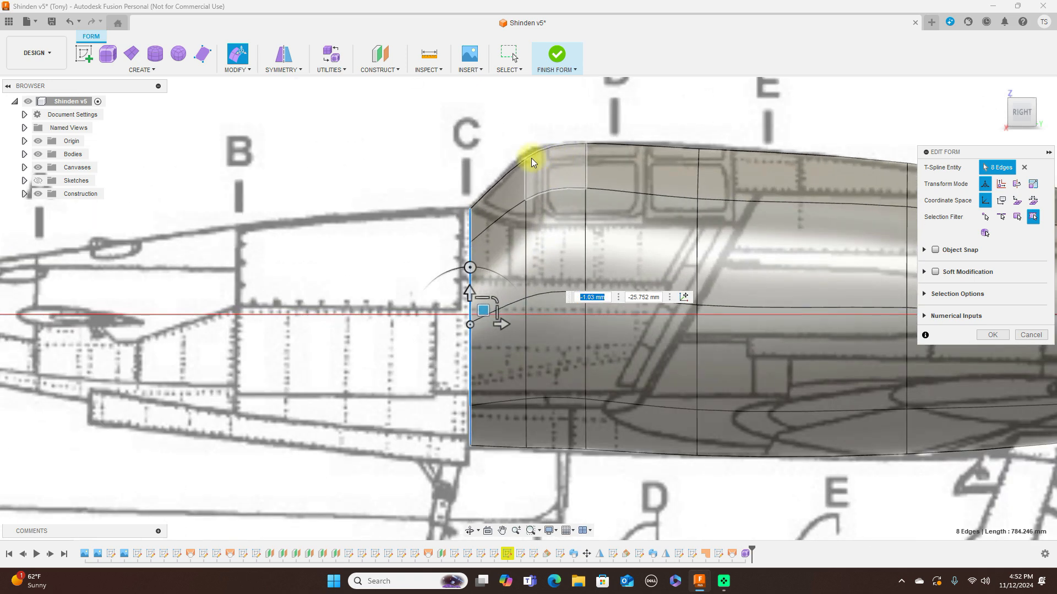
pyautogui.click(529, 157)
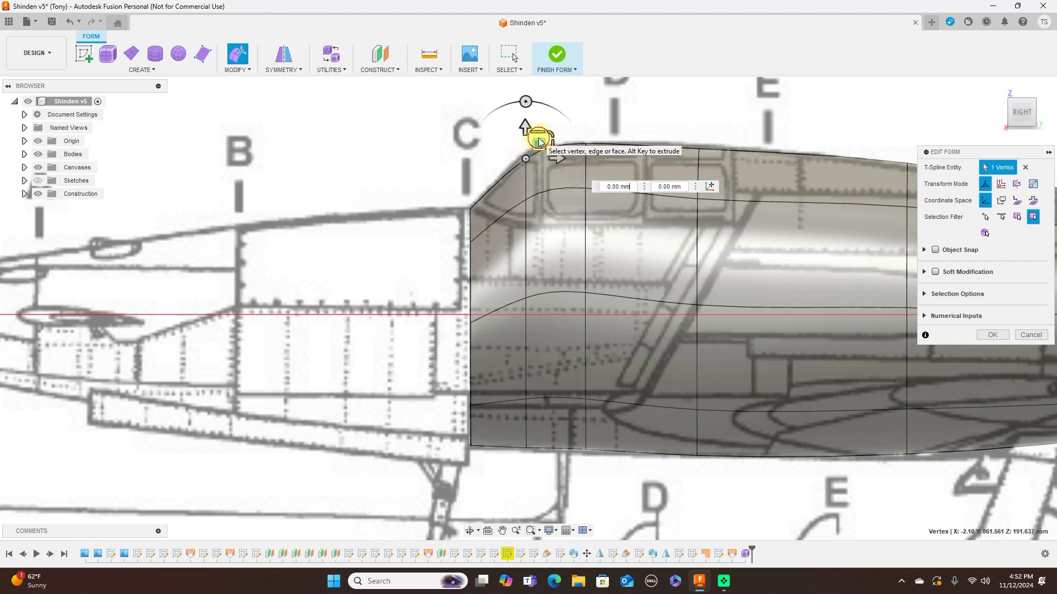
pyautogui.moveTo(539, 143); pyautogui.dragTo(533, 137)
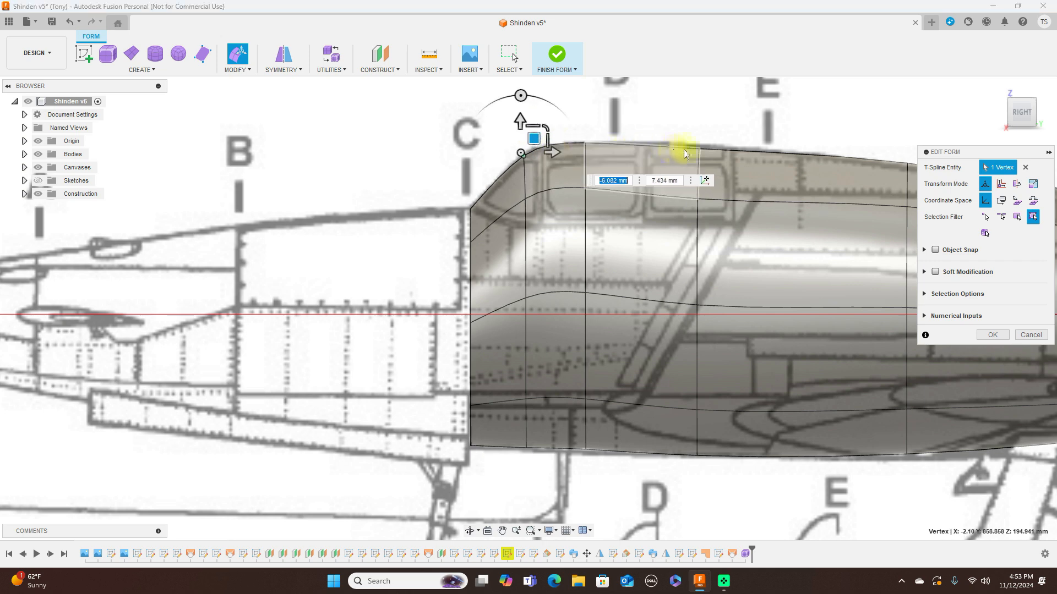
pyautogui.click(699, 148)
pyautogui.moveTo(710, 136); pyautogui.dragTo(708, 129)
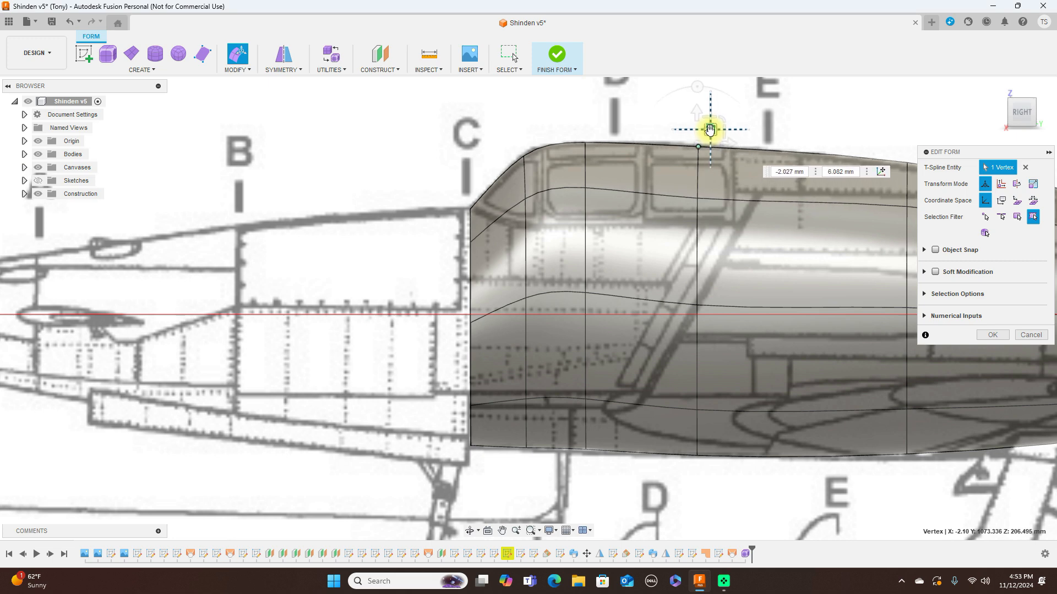
# Extrude the front edge loop about 123 mm forward from station C and reduce its height to fit the side outline
pyautogui.scroll(-5, 713, 136)
pyautogui.moveTo(833, 97); pyautogui.dragTo(719, 125, button='middle')
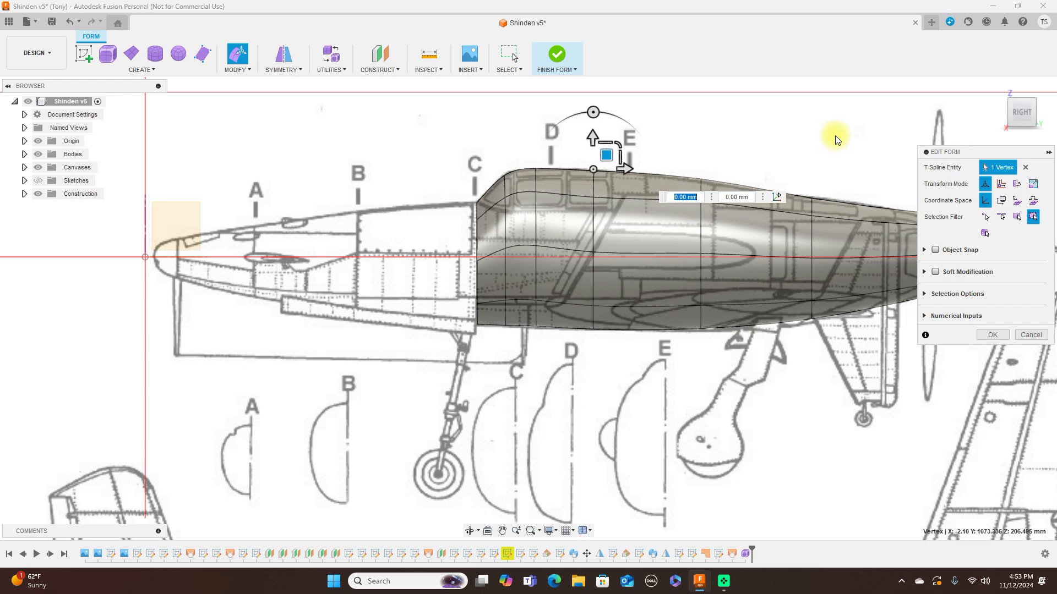
pyautogui.scroll(-2, 828, 136)
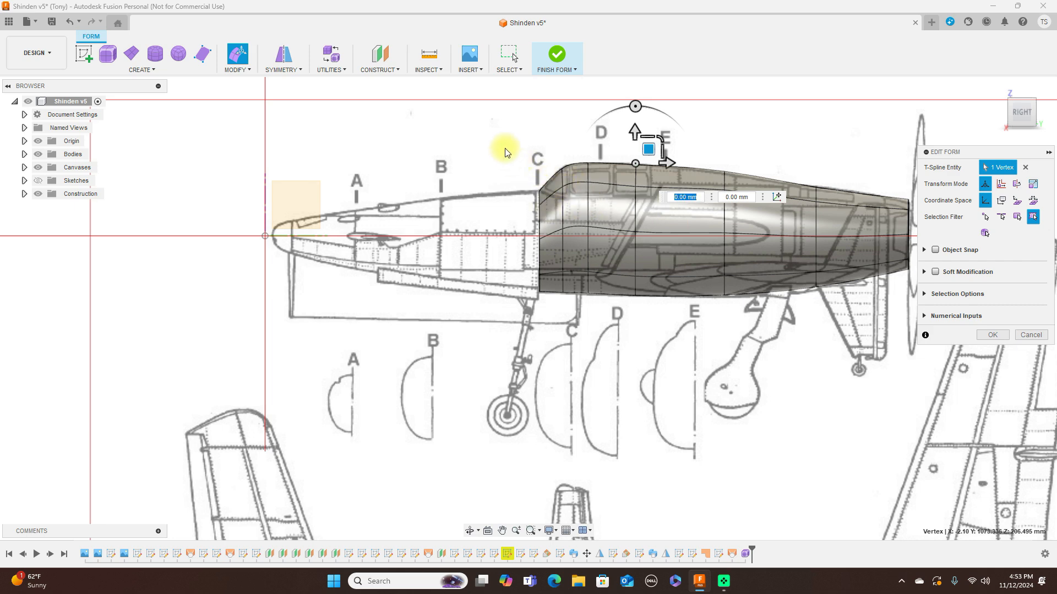
pyautogui.doubleClick(539, 227)
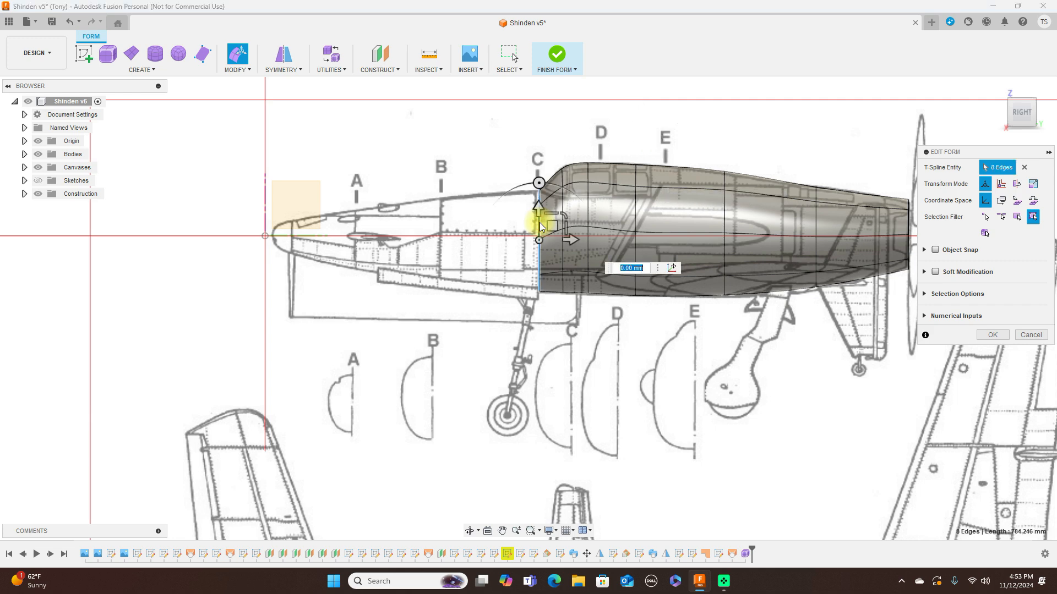
pyautogui.keyDown('alt'); pyautogui.moveTo(552, 225); pyautogui.dragTo(506, 226); pyautogui.keyUp('alt')
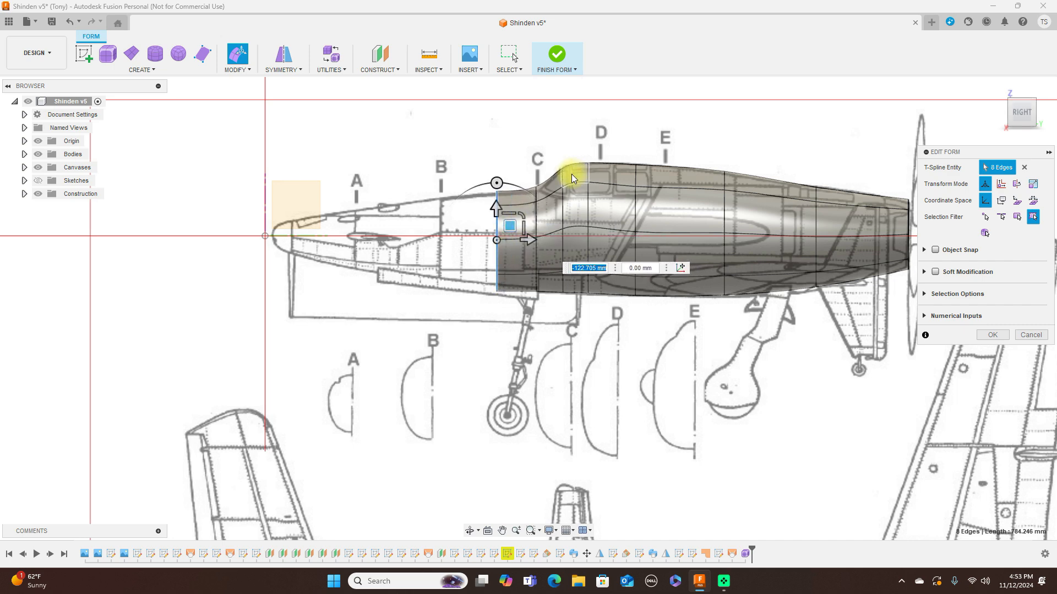
pyautogui.moveTo(522, 215); pyautogui.dragTo(512, 225)
# Shift the edge loop at station C about 16 mm aft and 3 mm down, and narrow it by a factor of 0.98
pyautogui.doubleClick(537, 217)
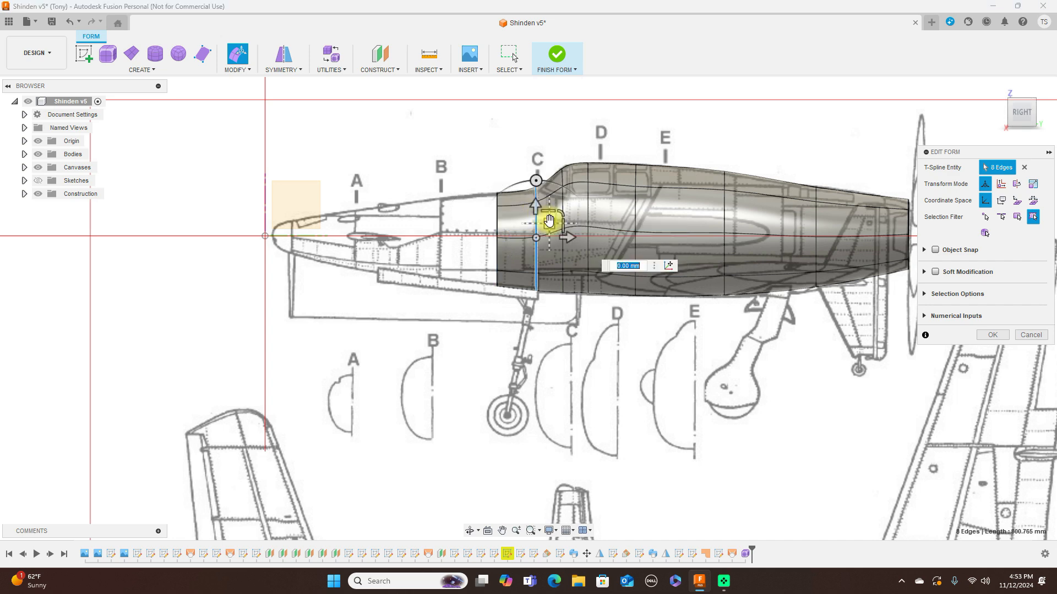
pyautogui.moveTo(548, 223); pyautogui.dragTo(555, 224)
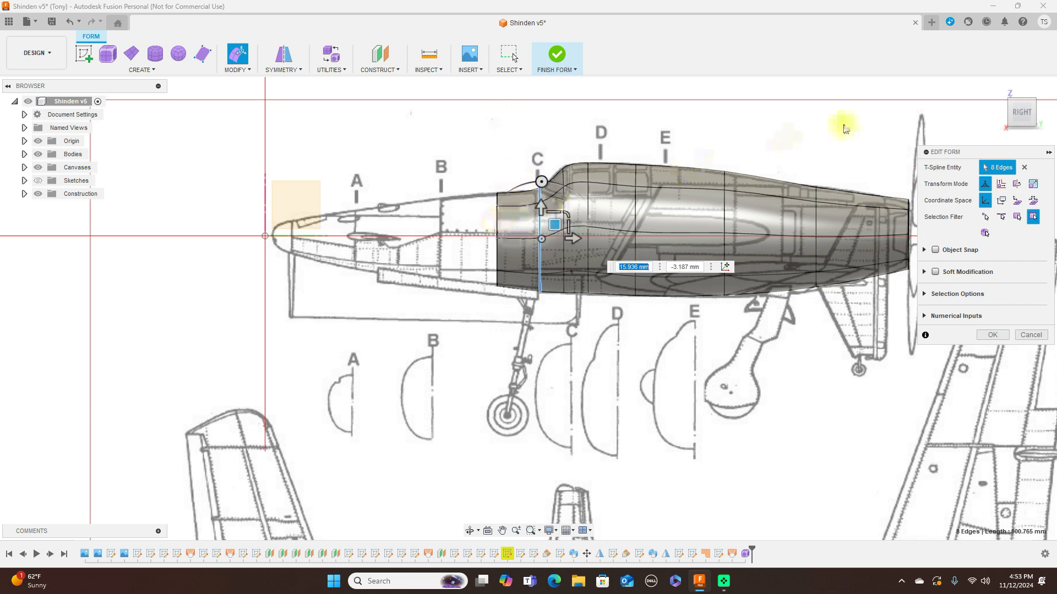
pyautogui.click(1025, 95)
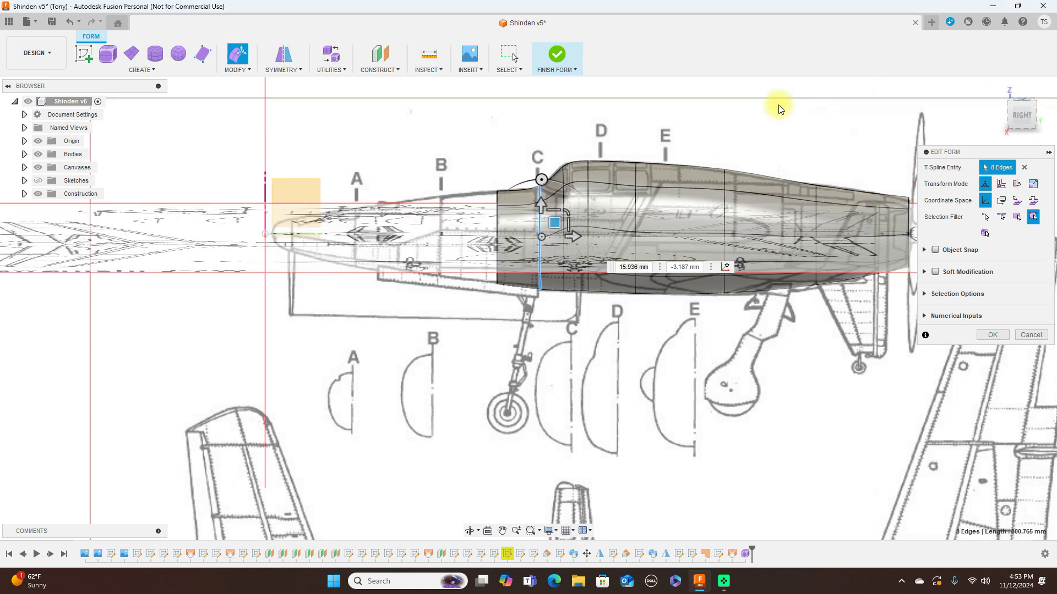
pyautogui.scroll(2, 570, 171)
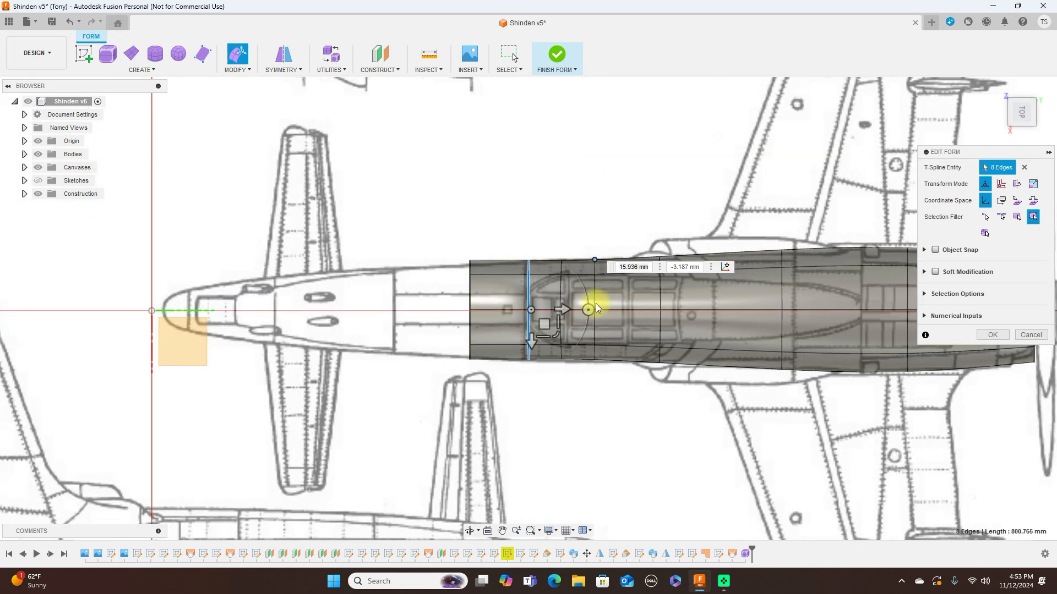
pyautogui.click(558, 337)
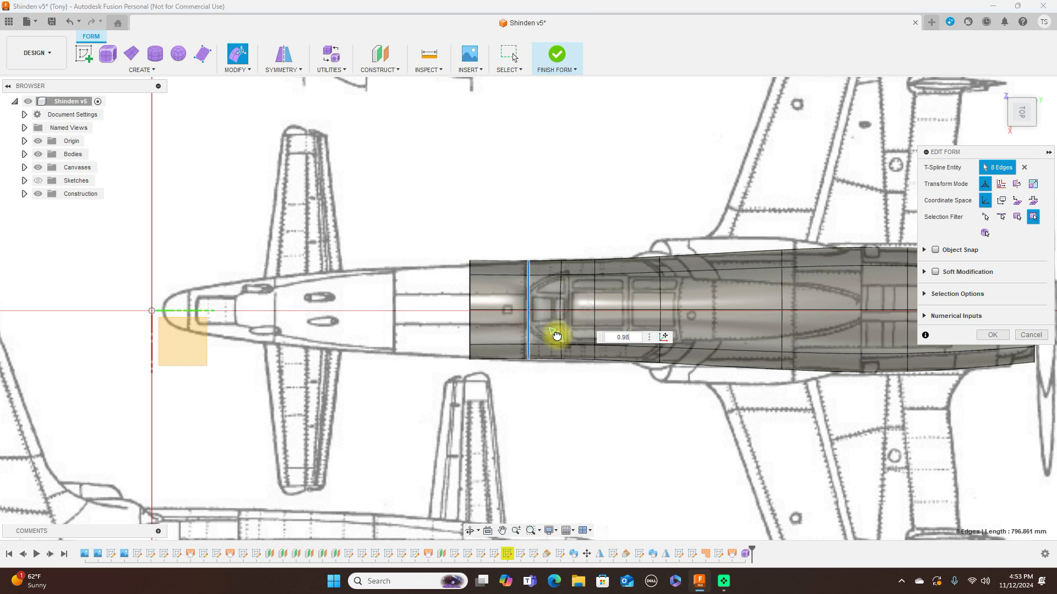
# Narrow the open front edge loop by a factor of 0.904 to fit the top view outline
pyautogui.doubleClick(469, 280)
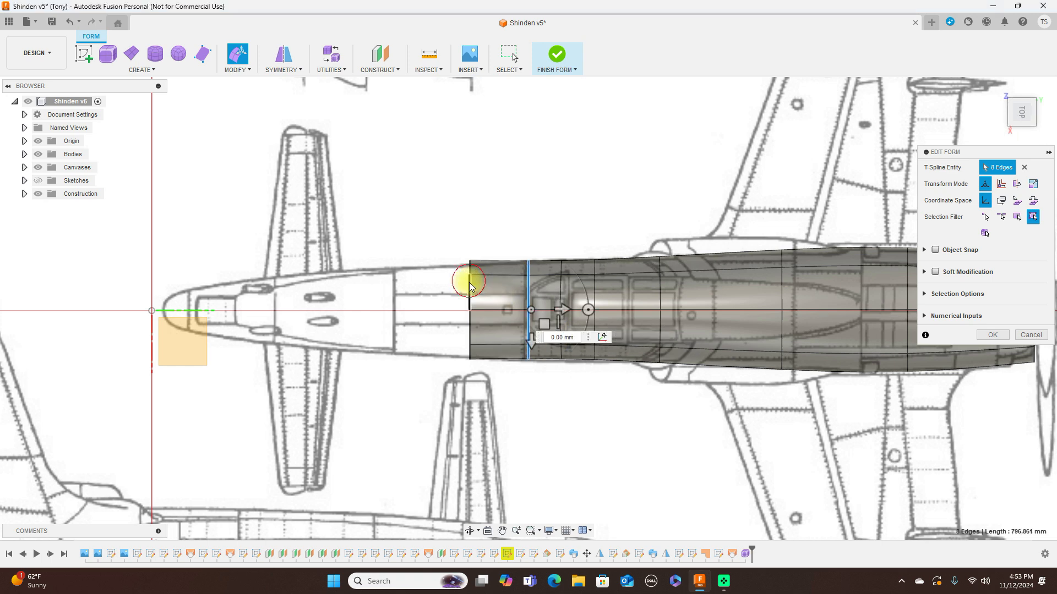
pyautogui.moveTo(497, 334); pyautogui.dragTo(494, 333)
pyautogui.click(1027, 134)
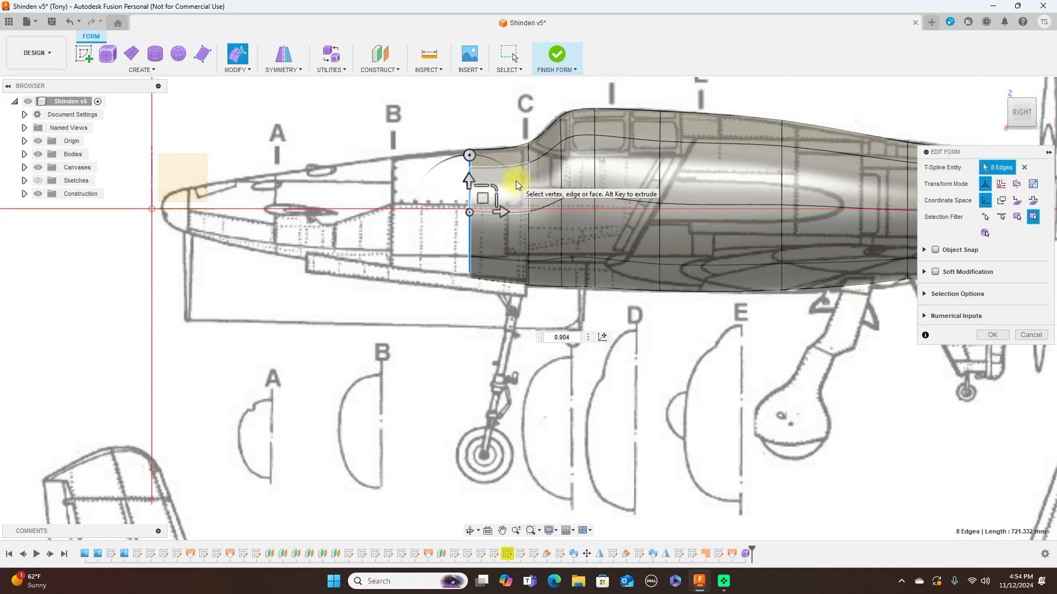
# Extrude the front edge loop forward to just behind station B and scale its height by a factor of 0.892
pyautogui.keyDown('alt'); pyautogui.moveTo(477, 199); pyautogui.dragTo(434, 187); pyautogui.keyUp('alt')
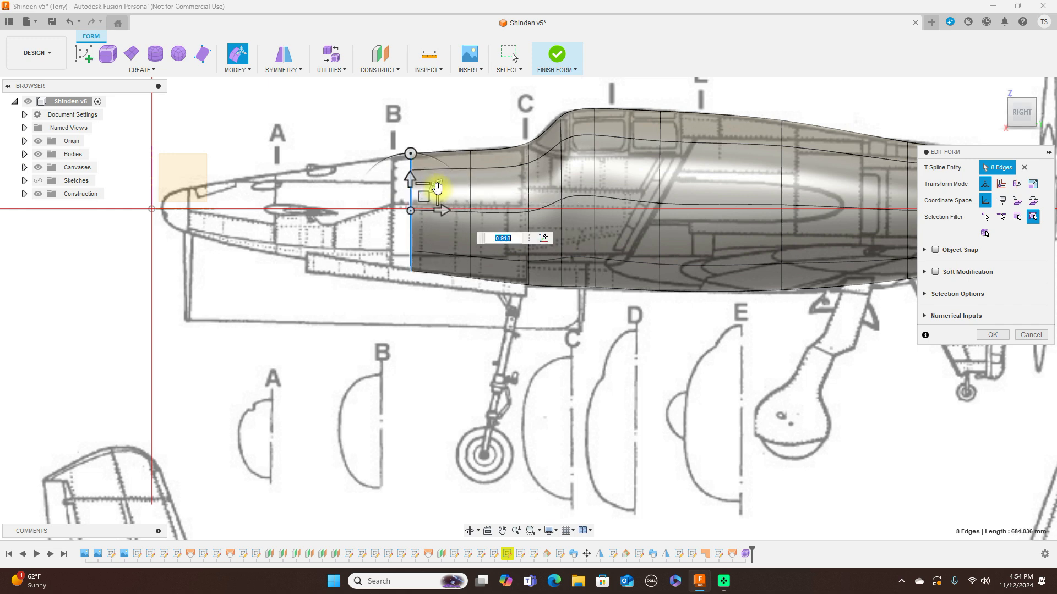
pyautogui.moveTo(438, 187); pyautogui.dragTo(435, 187)
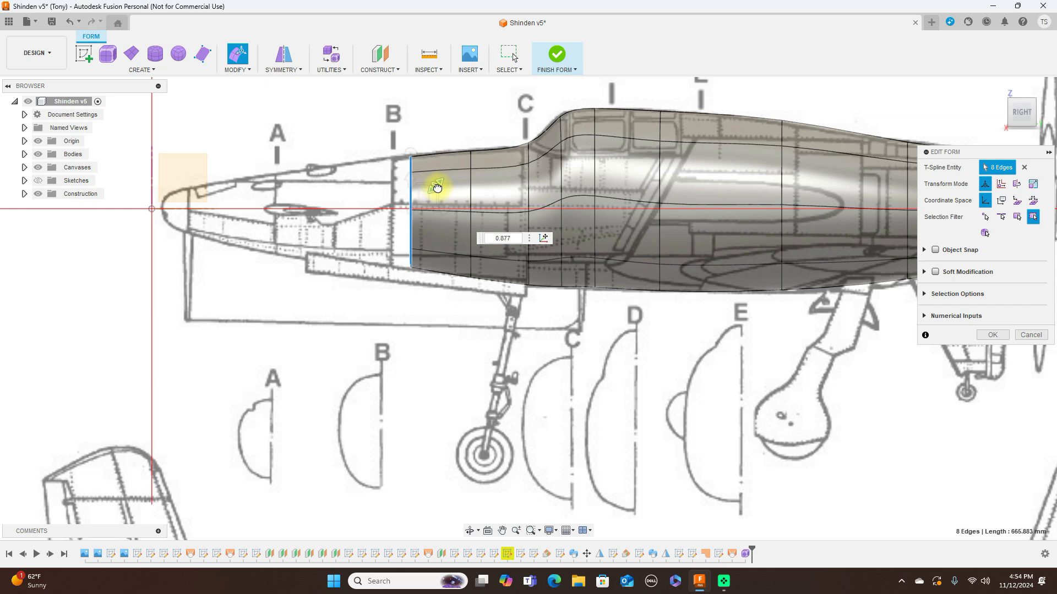
pyautogui.moveTo(438, 188); pyautogui.dragTo(438, 187)
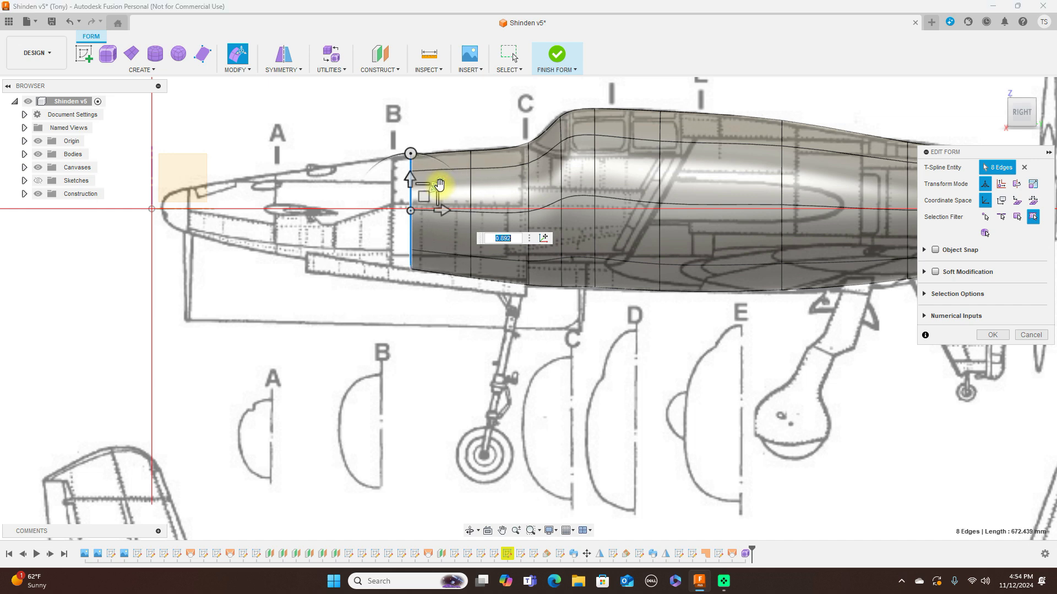
# Extrude the front edge loop about 165 mm forward past station B and narrow it by a factor of 0.83 to fit the top view
pyautogui.keyDown('alt'); pyautogui.moveTo(421, 195); pyautogui.dragTo(346, 195); pyautogui.keyUp('alt')
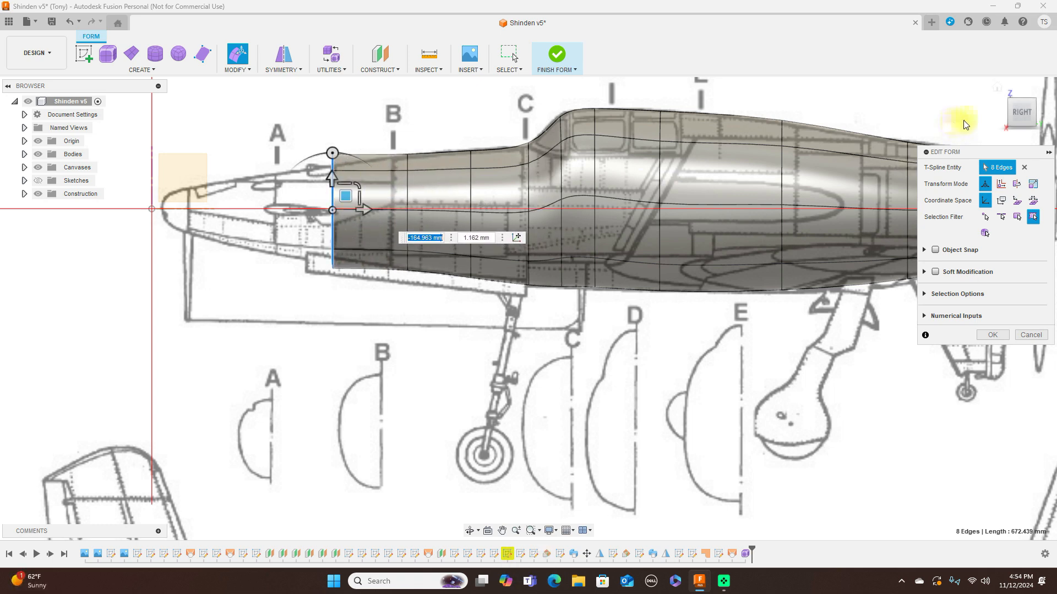
pyautogui.click(1024, 95)
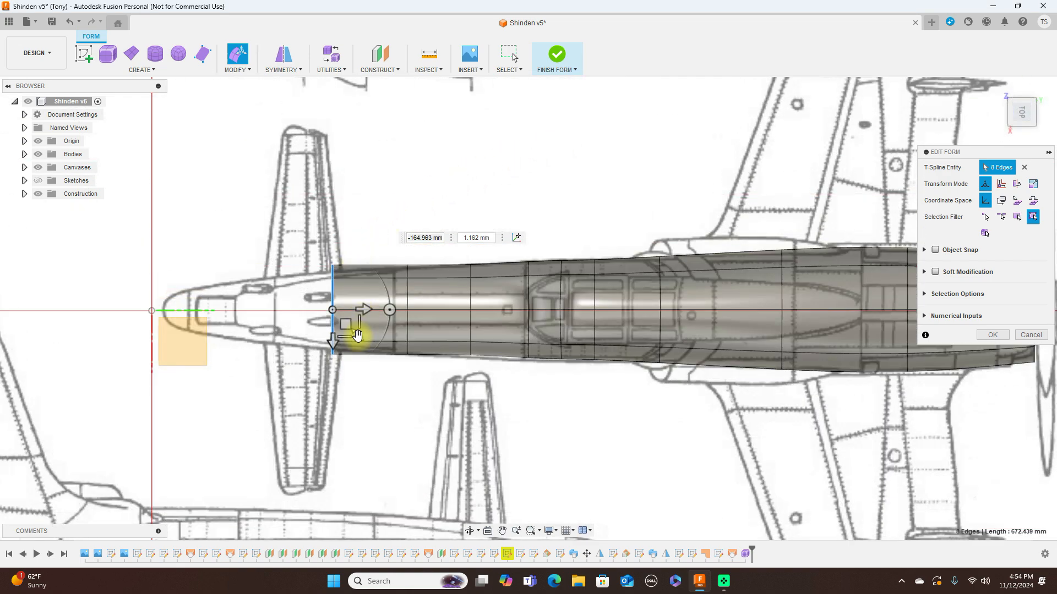
pyautogui.moveTo(359, 333); pyautogui.dragTo(356, 330)
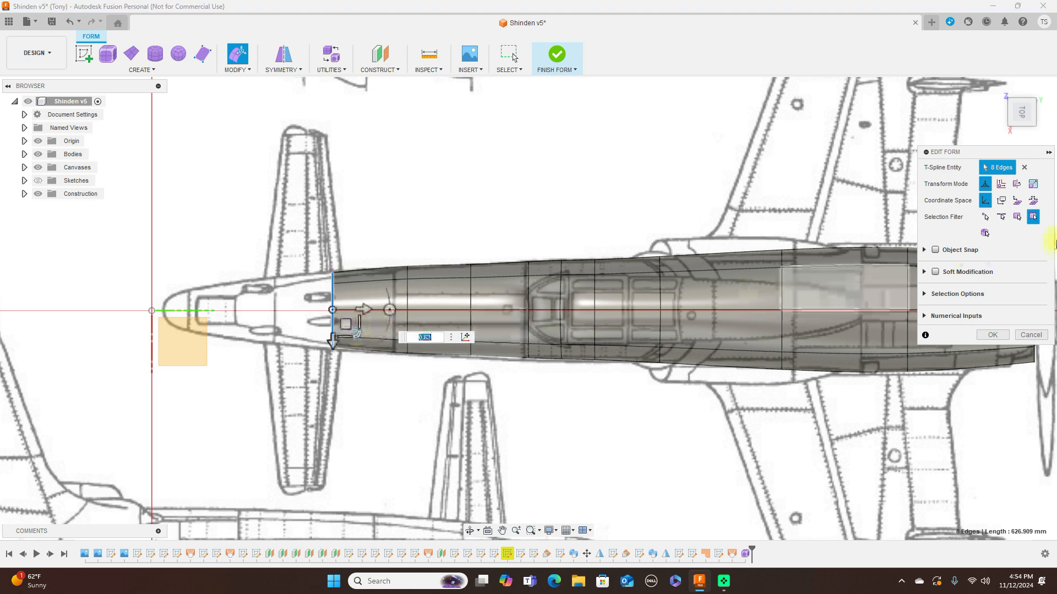
pyautogui.click(1022, 134)
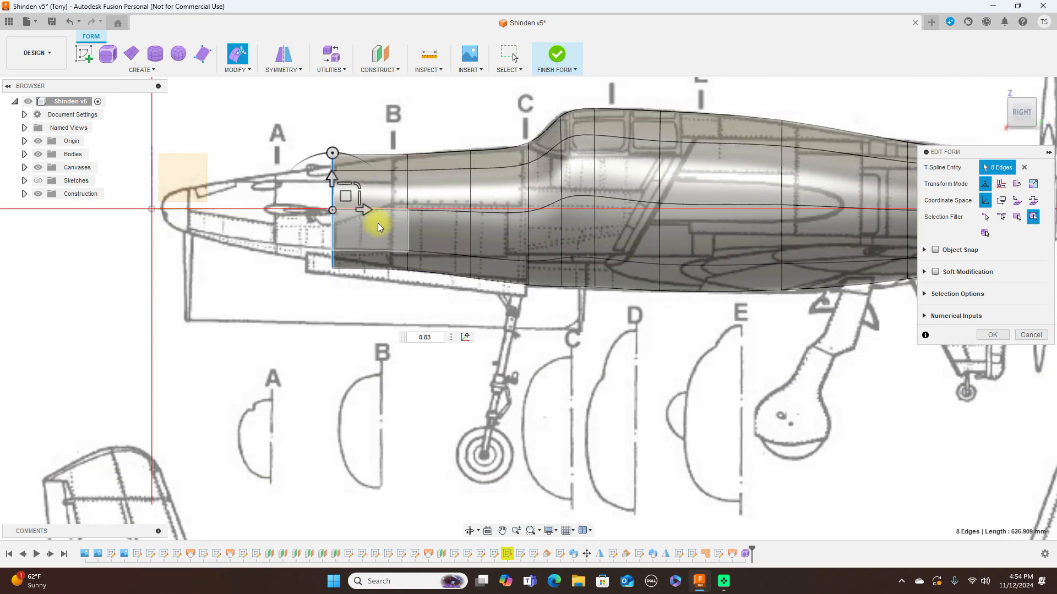
# Scale the front edge loop's height by a factor of about 0.82 and move the loop forward to station A
pyautogui.moveTo(358, 188); pyautogui.dragTo(356, 191)
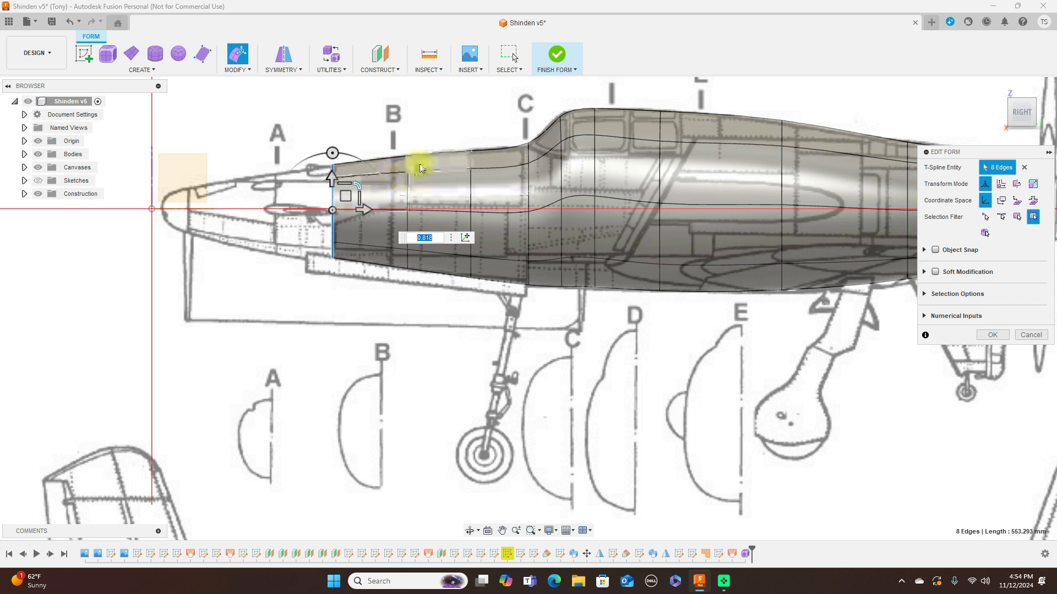
pyautogui.moveTo(342, 195); pyautogui.dragTo(286, 197)
pyautogui.press('super')
pyautogui.click(762, 367)
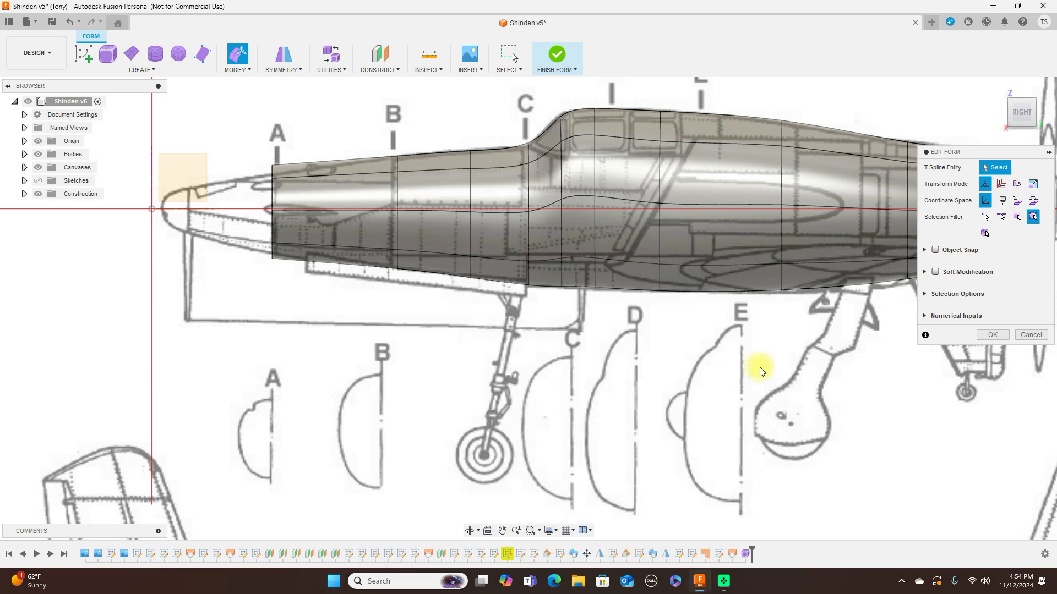
# Fit the edge loop at station A to the outlines by reducing its height and narrowing it by a factor of 0.866
pyautogui.moveTo(604, 379); pyautogui.dragTo(691, 349, button='middle')
pyautogui.scroll(2, 567, 181)
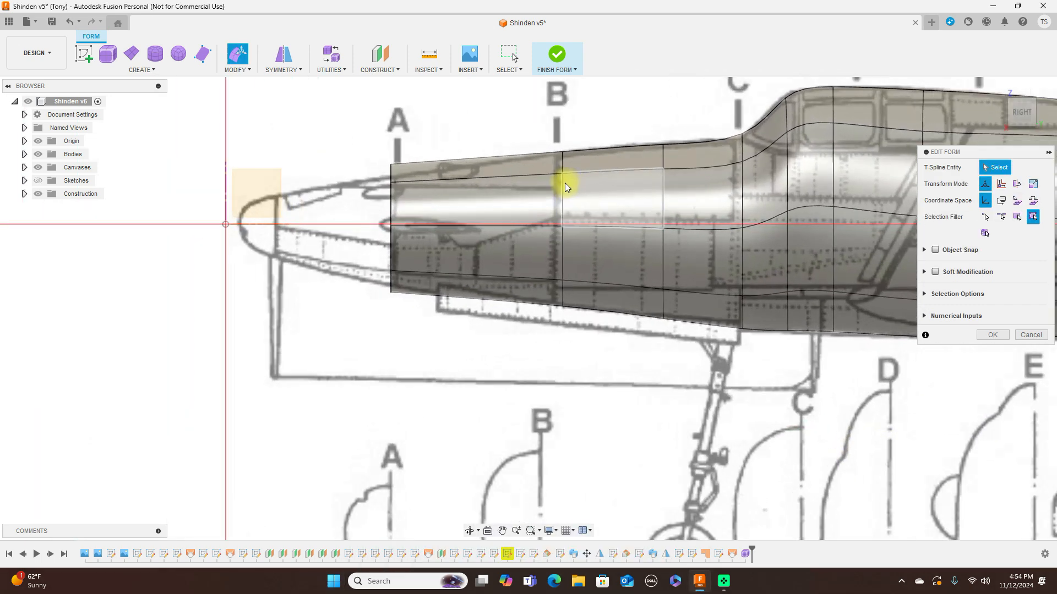
pyautogui.doubleClick(391, 193)
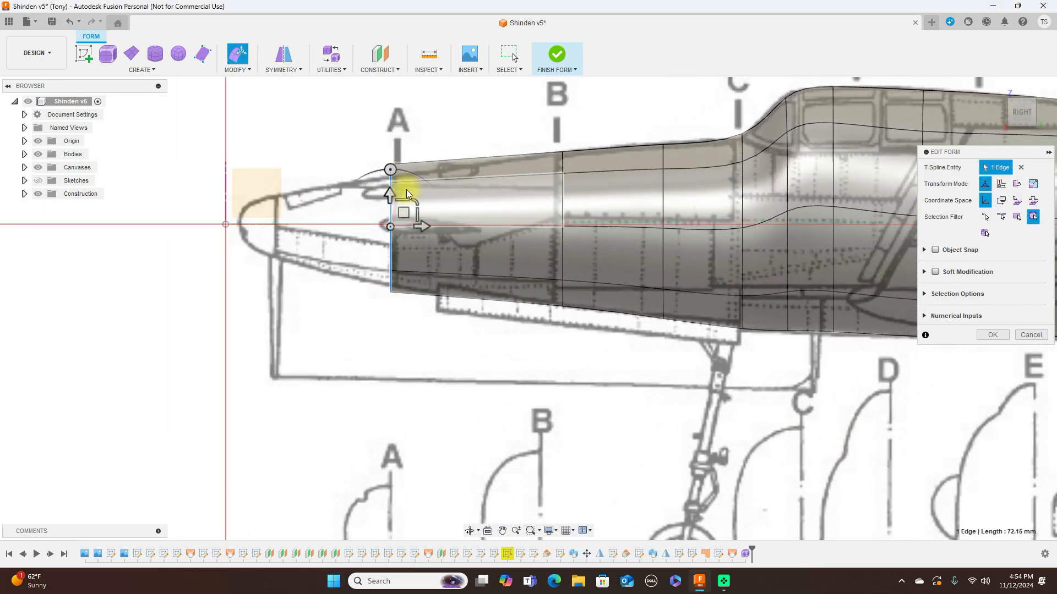
pyautogui.moveTo(404, 212); pyautogui.dragTo(413, 208)
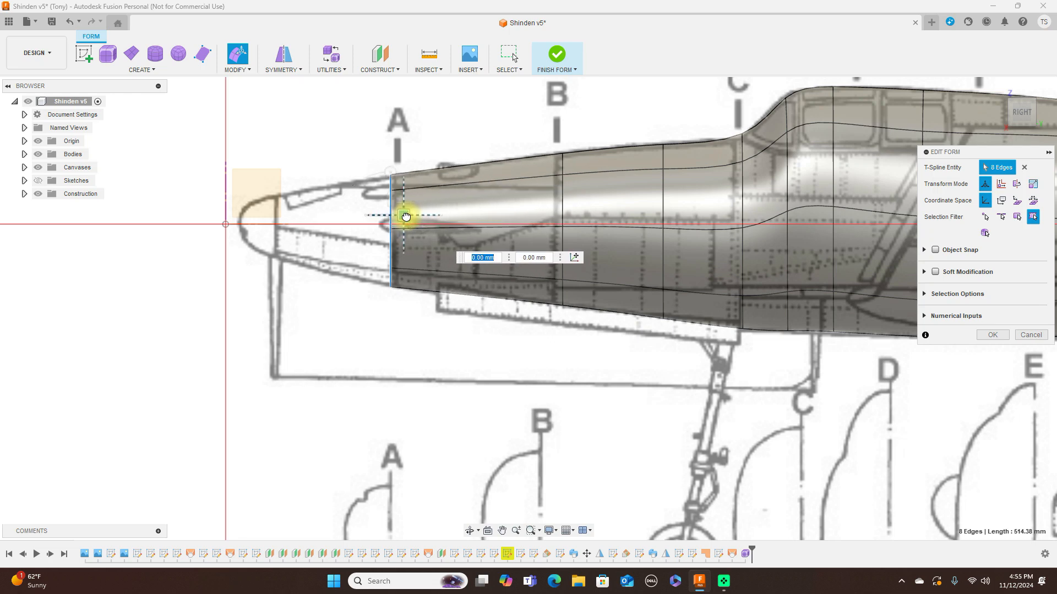
pyautogui.click(1022, 94)
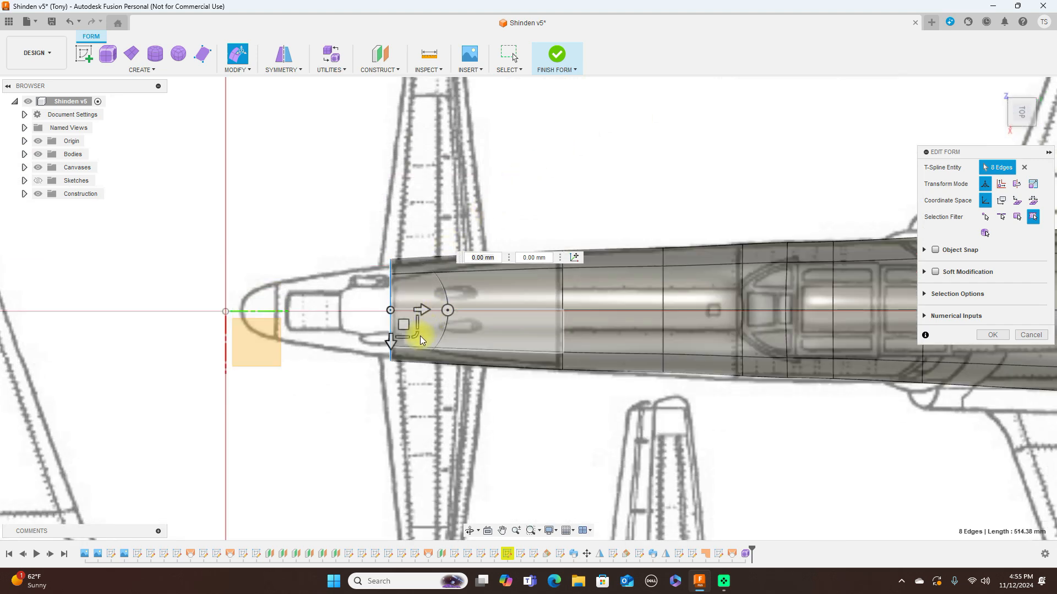
pyautogui.moveTo(418, 336); pyautogui.dragTo(414, 335)
pyautogui.click(1021, 131)
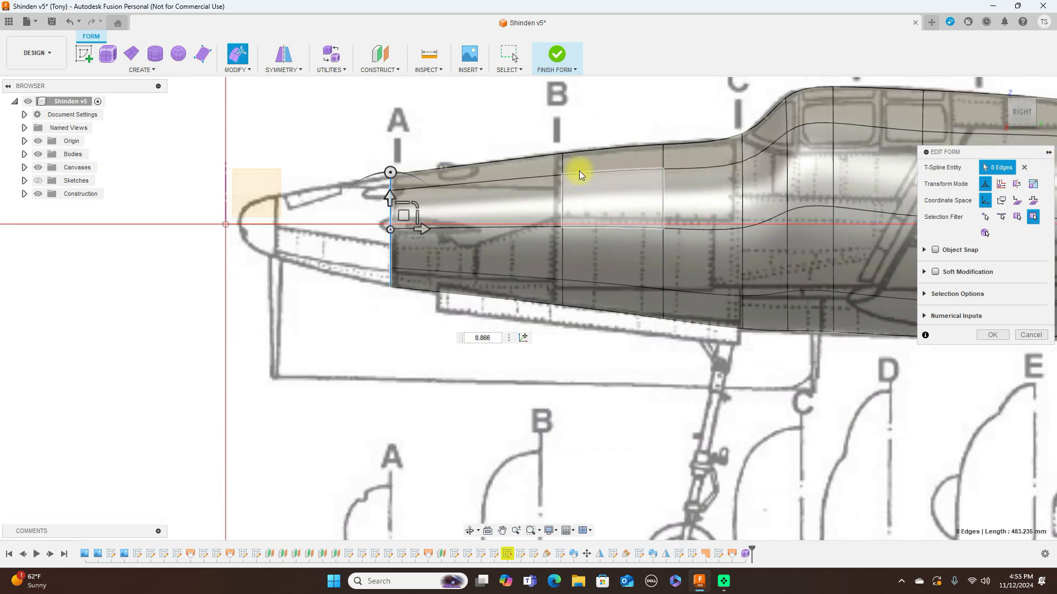
# Extrude the station A loop about 204 mm forward to the nose, then reduce its height, raise it about 2.5 mm and check the top view
pyautogui.keyDown('alt'); pyautogui.moveTo(404, 216); pyautogui.dragTo(272, 216); pyautogui.keyUp('alt')
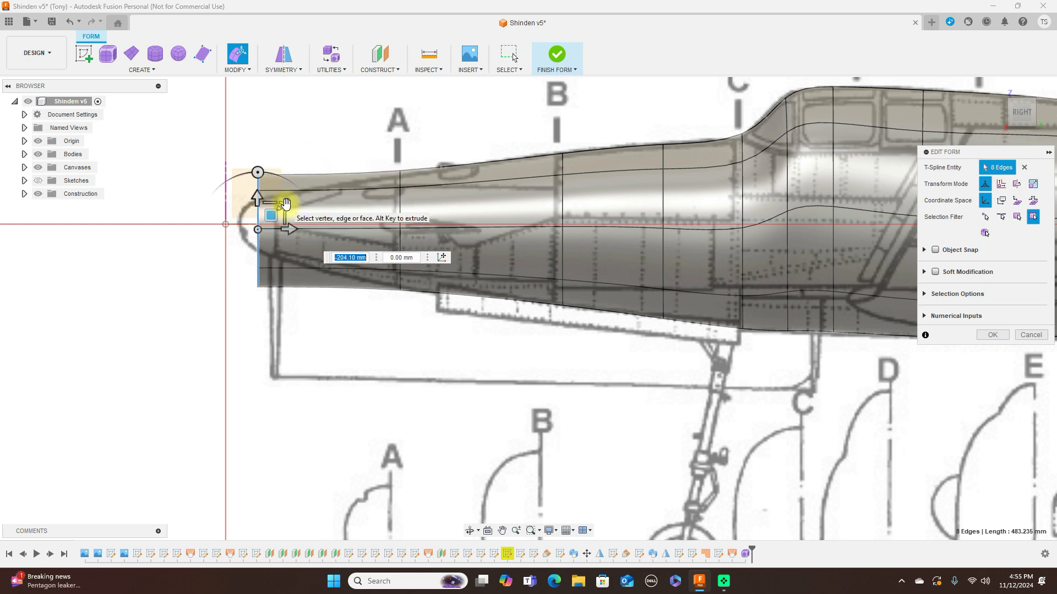
pyautogui.moveTo(277, 210); pyautogui.dragTo(272, 208)
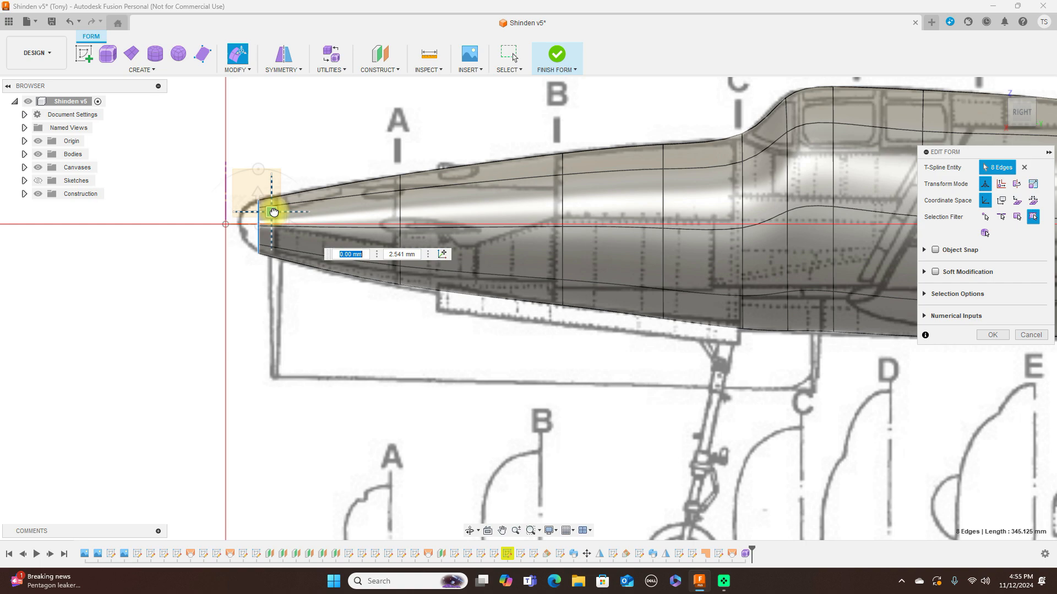
pyautogui.click(1027, 96)
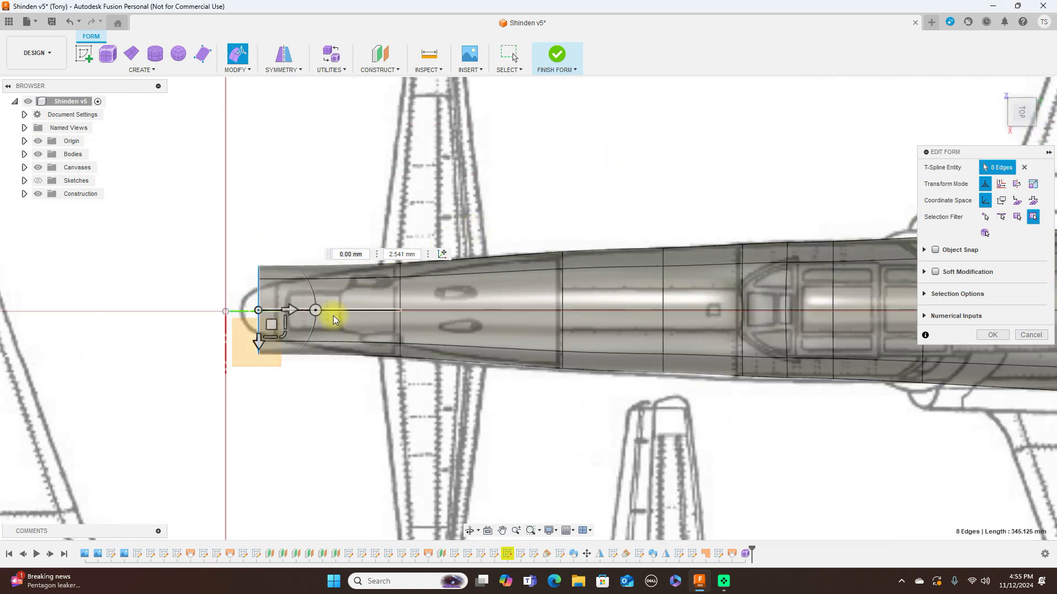
# Narrow the front edge loop by a factor of 0.548 to fit the top view and extrude it about 18.5 mm forward
pyautogui.moveTo(276, 324)
pyautogui.mouseDown()
pyautogui.moveTo(282, 332)
pyautogui.moveTo(276, 318)
pyautogui.mouseUp()
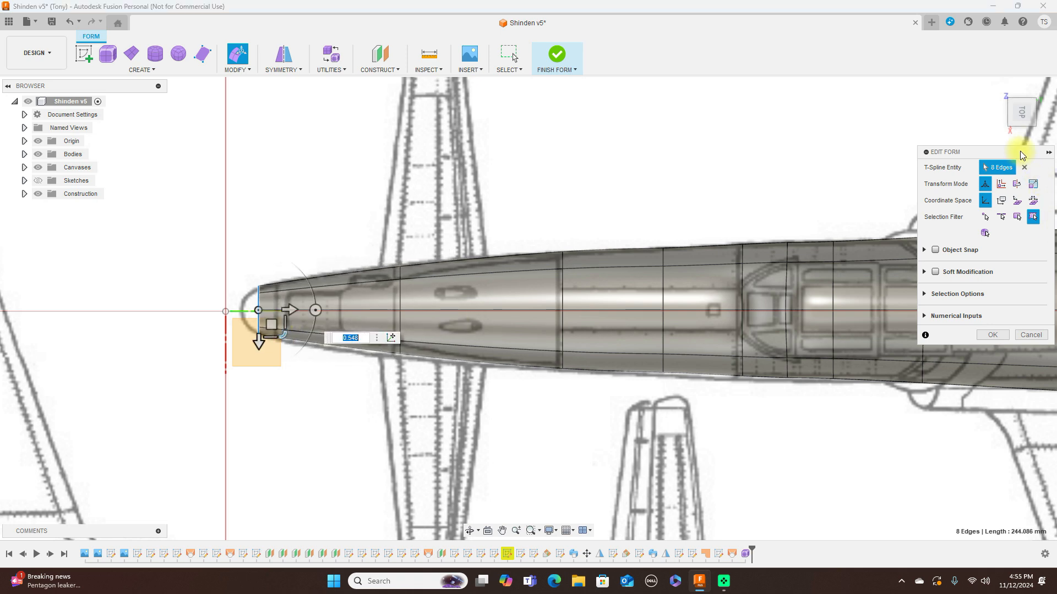
pyautogui.click(1021, 131)
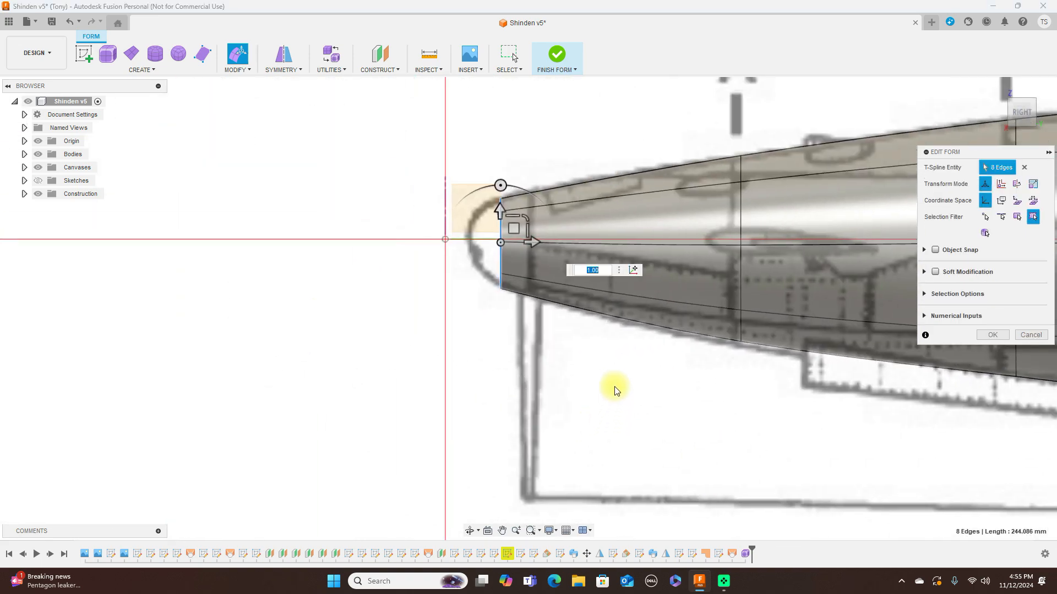
pyautogui.keyDown('alt'); pyautogui.moveTo(515, 228); pyautogui.dragTo(495, 227); pyautogui.keyUp('alt')
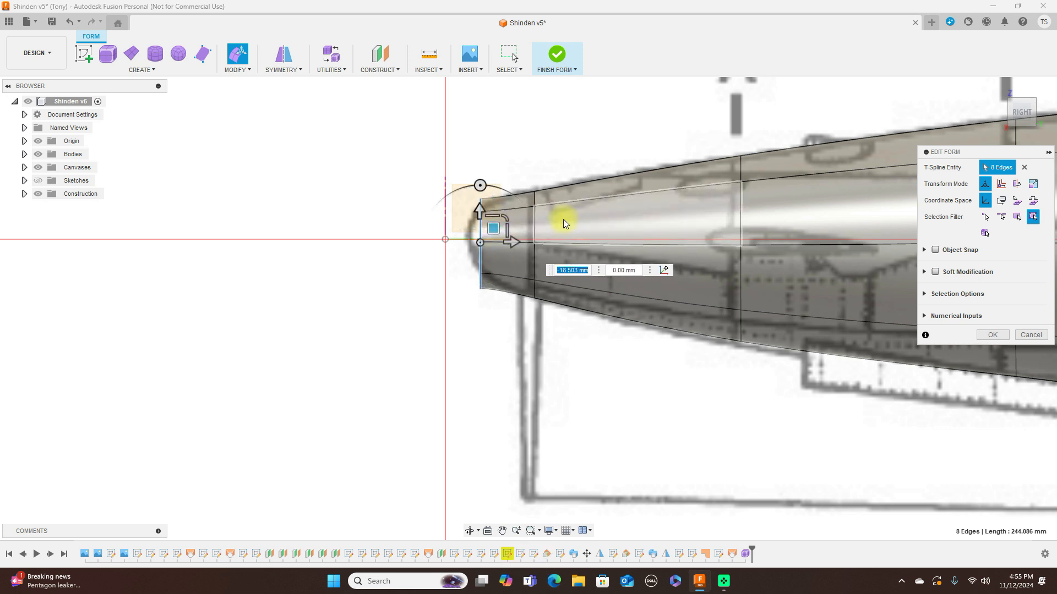
# Fit the new front edge loop to the nose outlines by reducing its height, raising it slightly and narrowing it by a factor of 0.58
pyautogui.scroll(1, 563, 193)
pyautogui.moveTo(486, 226); pyautogui.dragTo(474, 235)
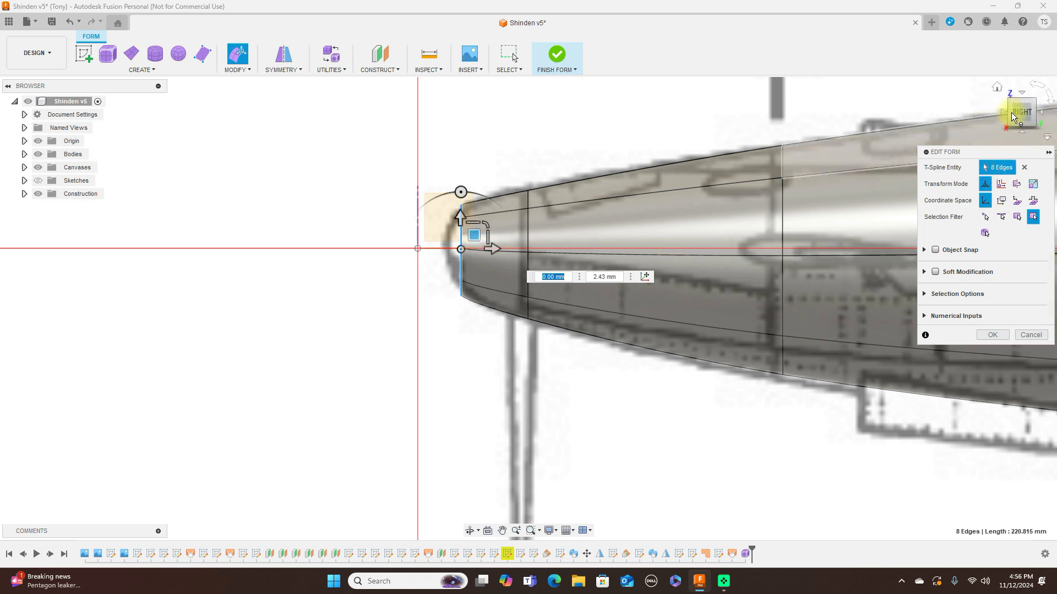
pyautogui.click(1024, 96)
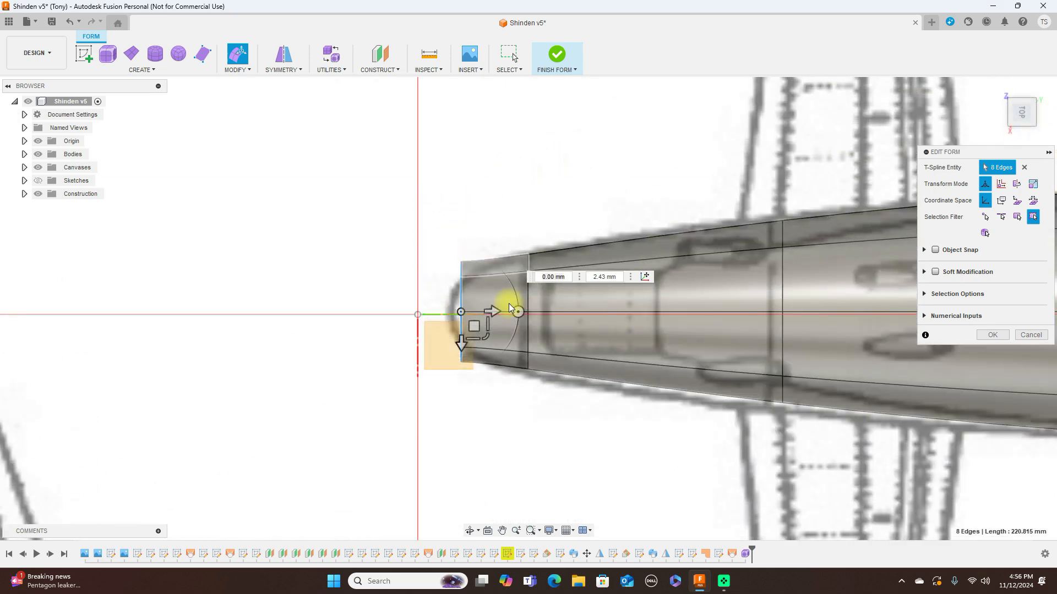
pyautogui.moveTo(484, 337); pyautogui.dragTo(479, 323)
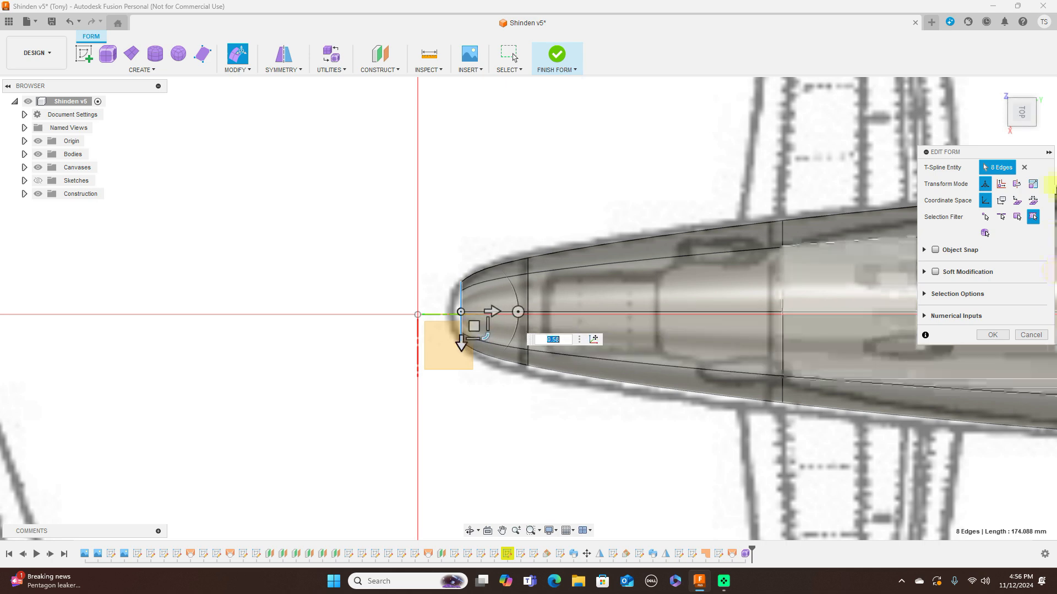
pyautogui.click(1022, 135)
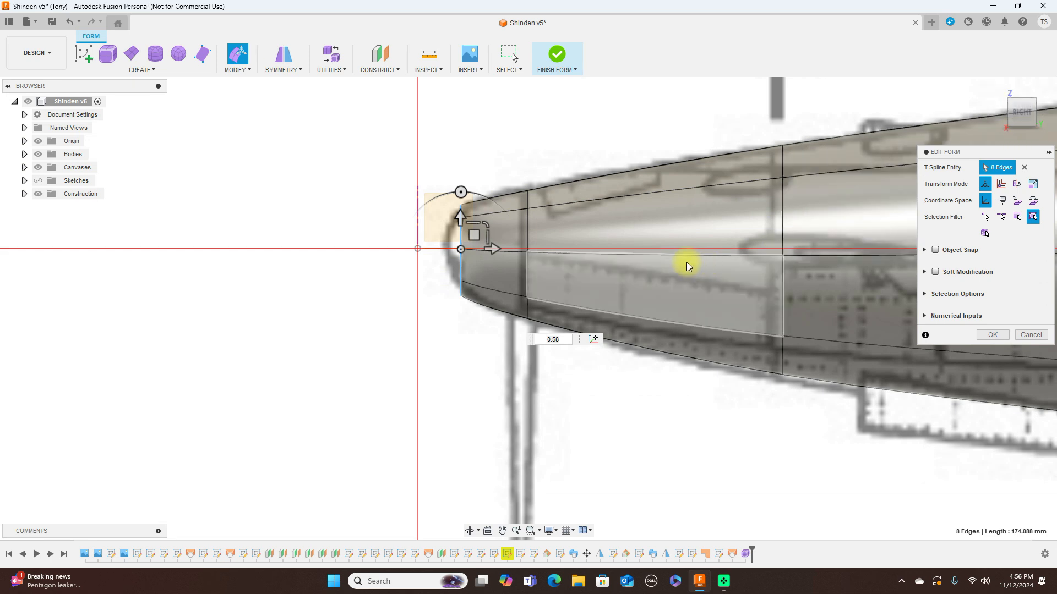
pyautogui.click(484, 224)
pyautogui.moveTo(484, 225); pyautogui.dragTo(475, 233)
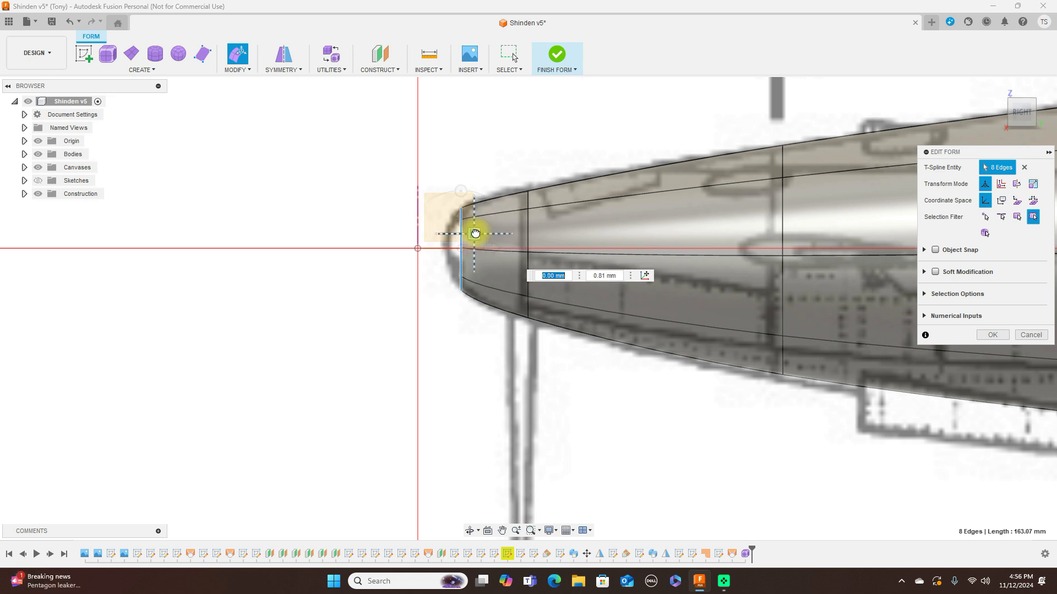
# Scale the height of the second edge loop from the nose by a factor of 1.101 to match the side outline
pyautogui.doubleClick(527, 224)
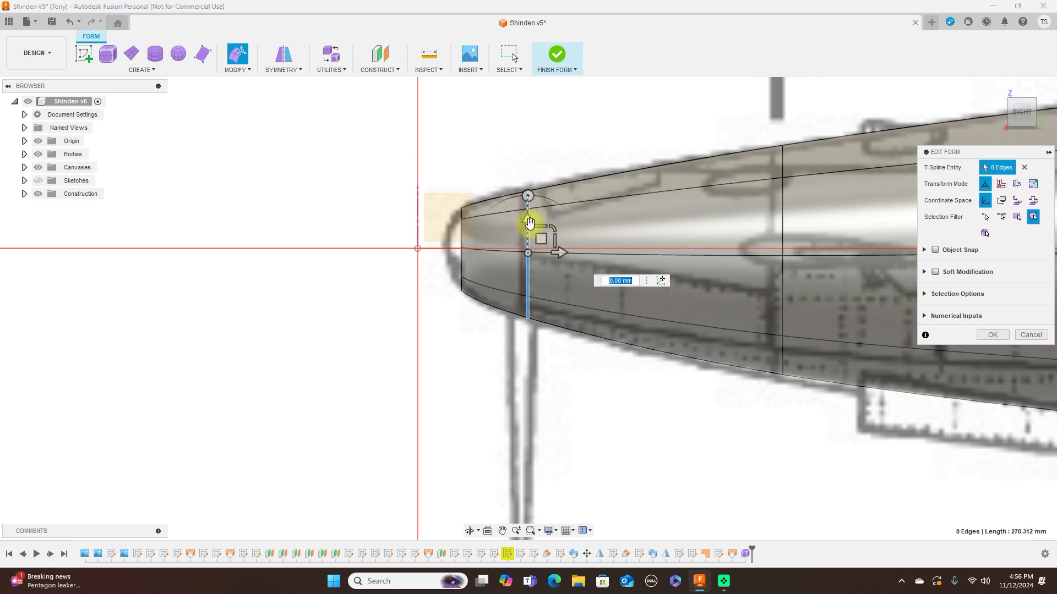
pyautogui.moveTo(554, 229); pyautogui.dragTo(554, 229)
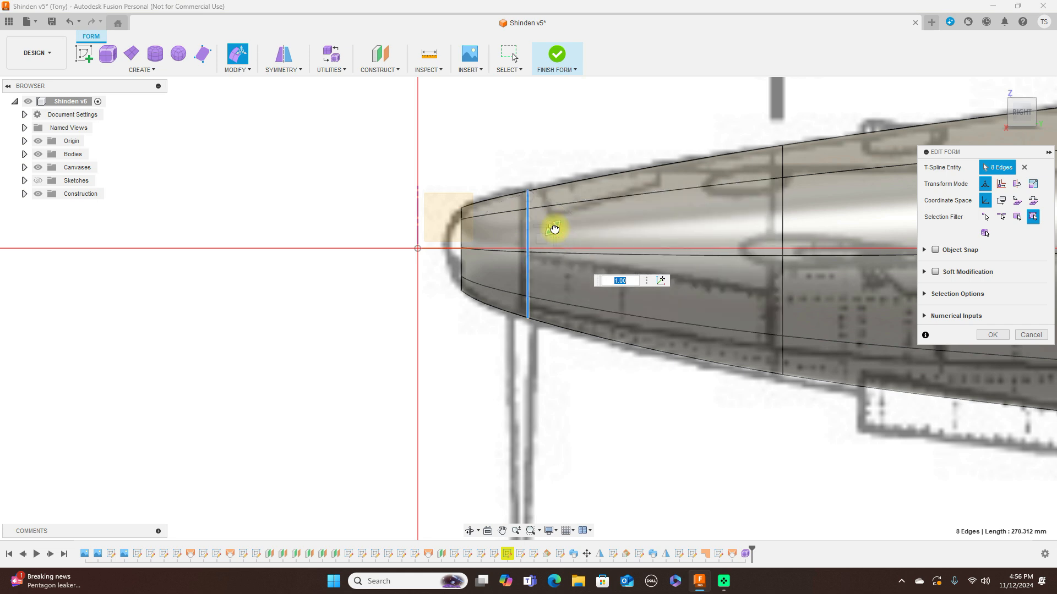
pyautogui.write('1.025')
pyautogui.moveTo(554, 228); pyautogui.dragTo(555, 227)
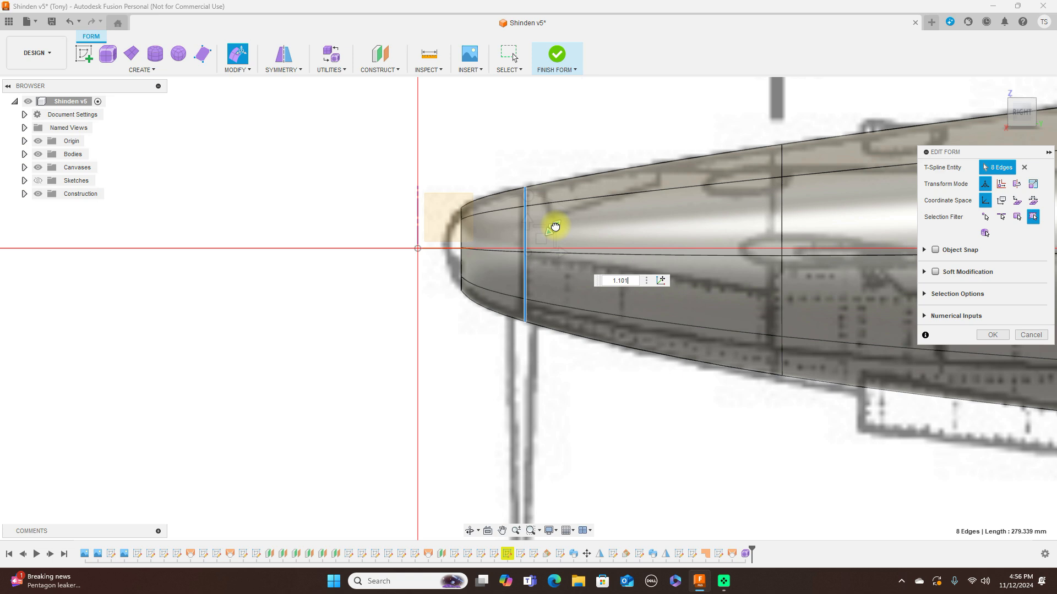
pyautogui.moveTo(555, 225); pyautogui.dragTo(554, 225)
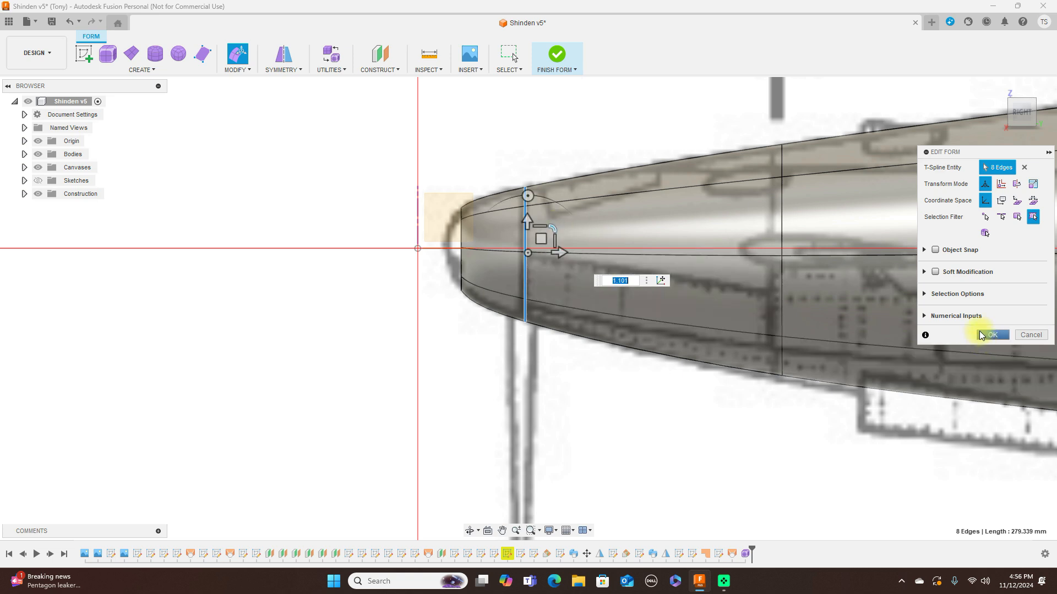
pyautogui.click(251, 71)
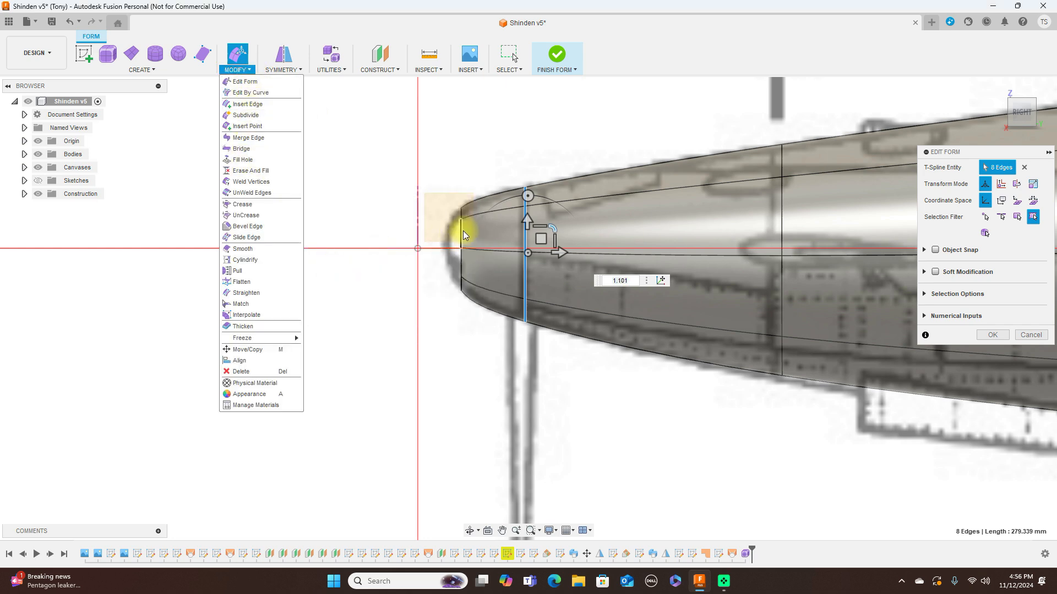
pyautogui.click(462, 233)
pyautogui.doubleClick(462, 233)
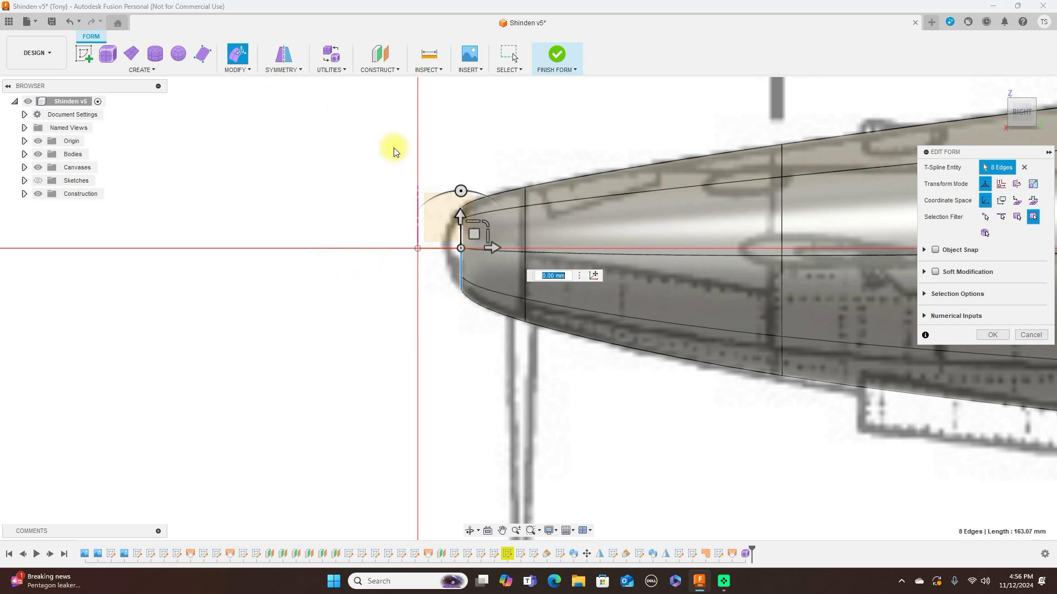
pyautogui.click(251, 71)
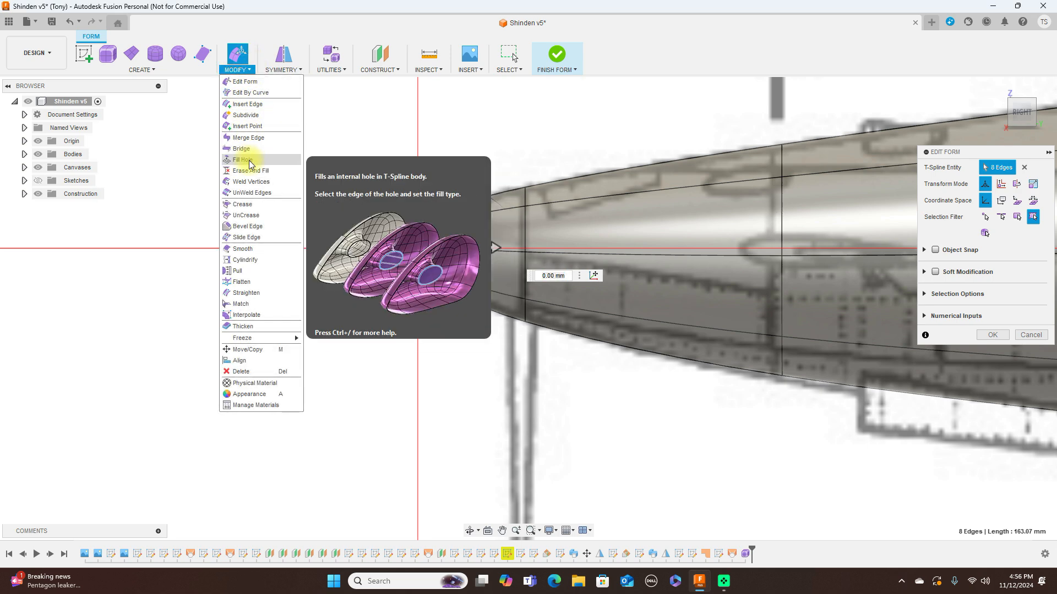
pyautogui.click(251, 160)
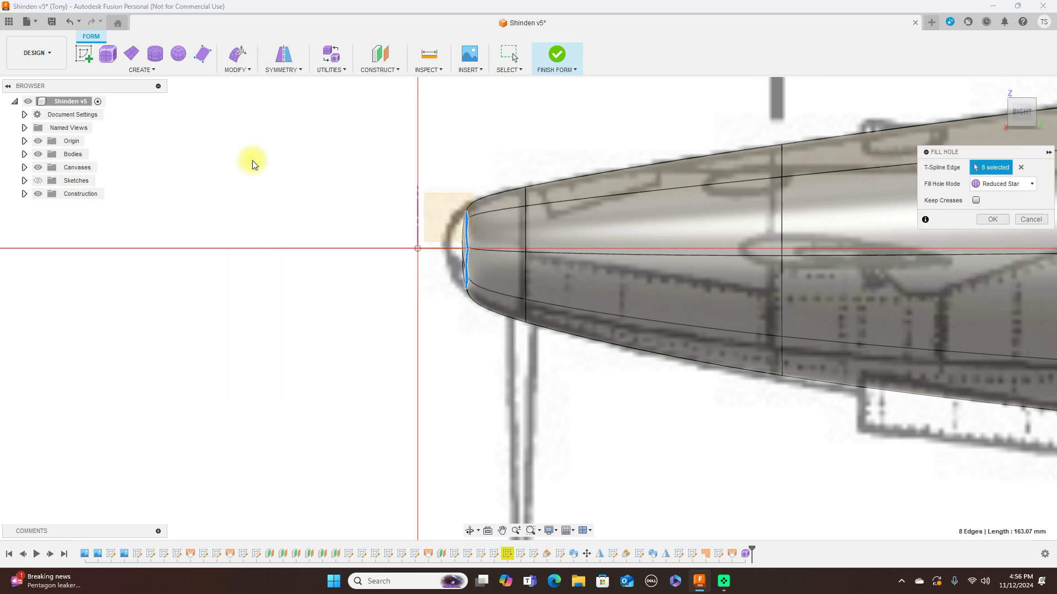
pyautogui.click(1021, 188)
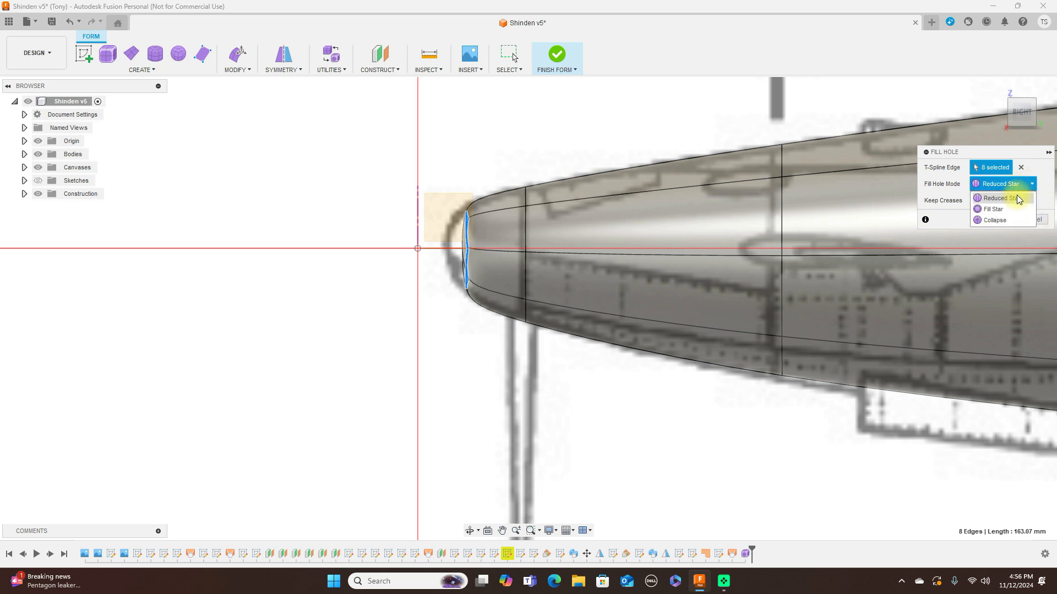
pyautogui.click(1009, 209)
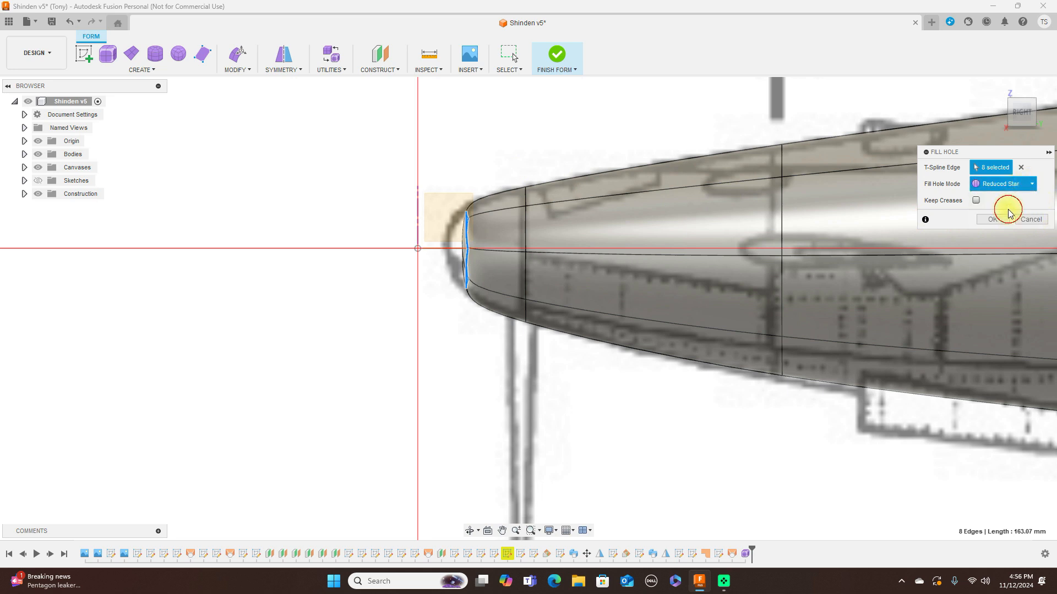
pyautogui.click(1026, 185)
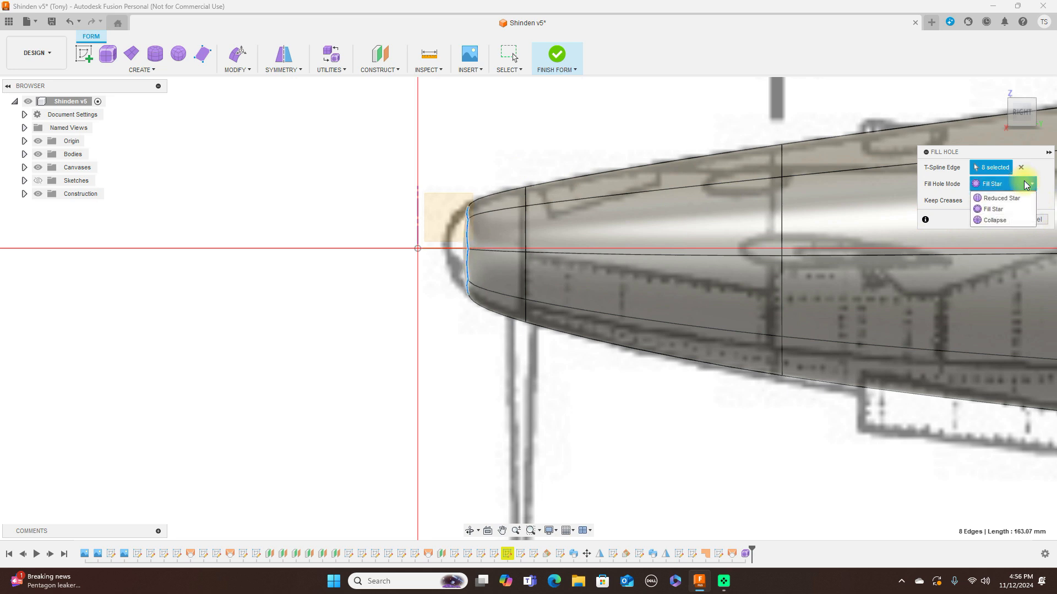
pyautogui.click(1009, 220)
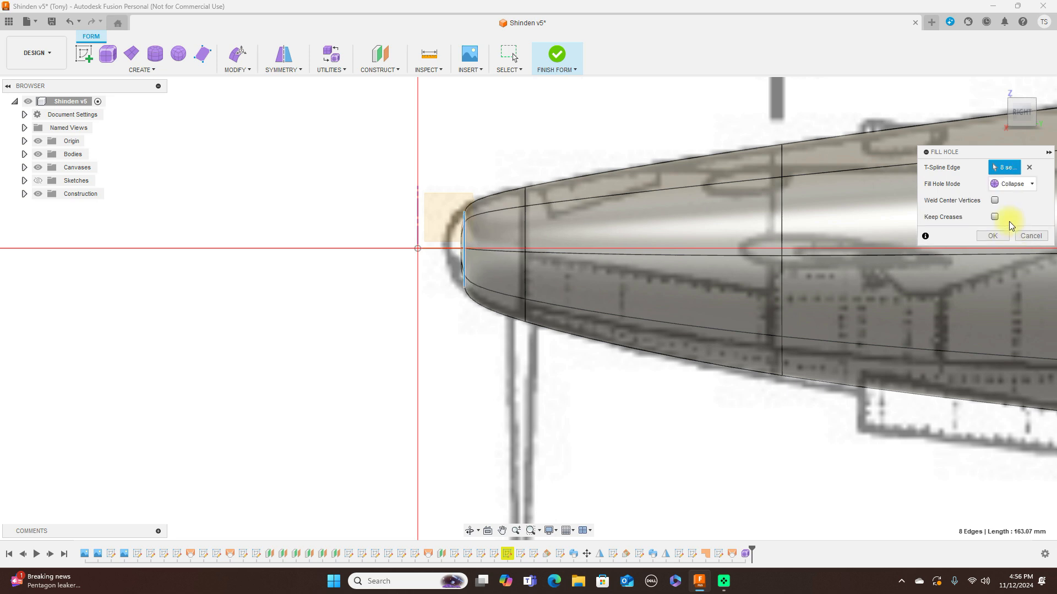
pyautogui.click(1026, 236)
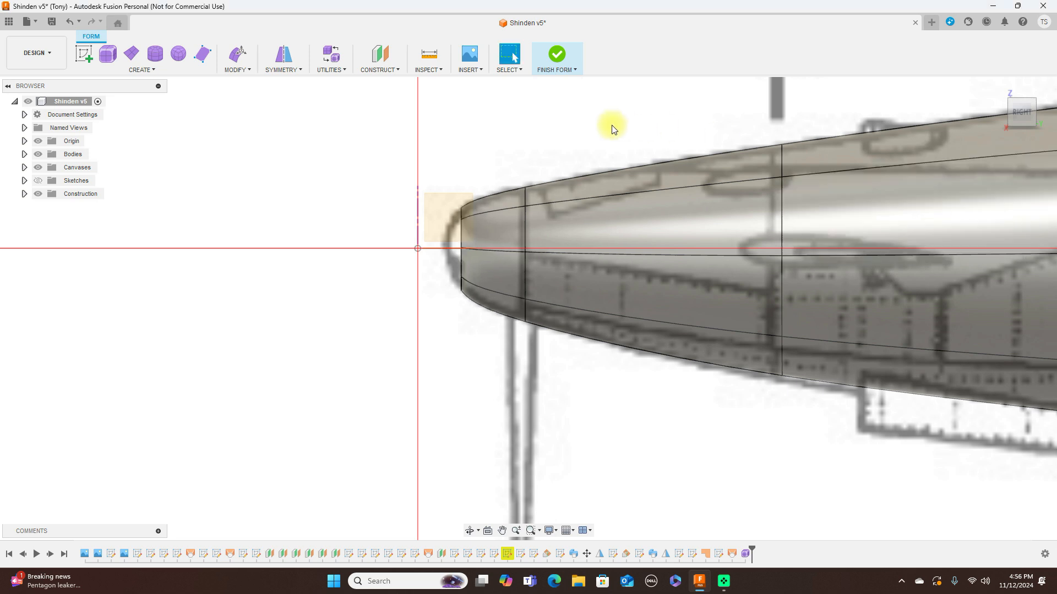
# Extrude the front edge loop forward to the nose tip and narrow it by a factor of 0.40 in the top view
pyautogui.scroll(2, 524, 134)
pyautogui.doubleClick(437, 271)
pyautogui.rightClick(437, 271)
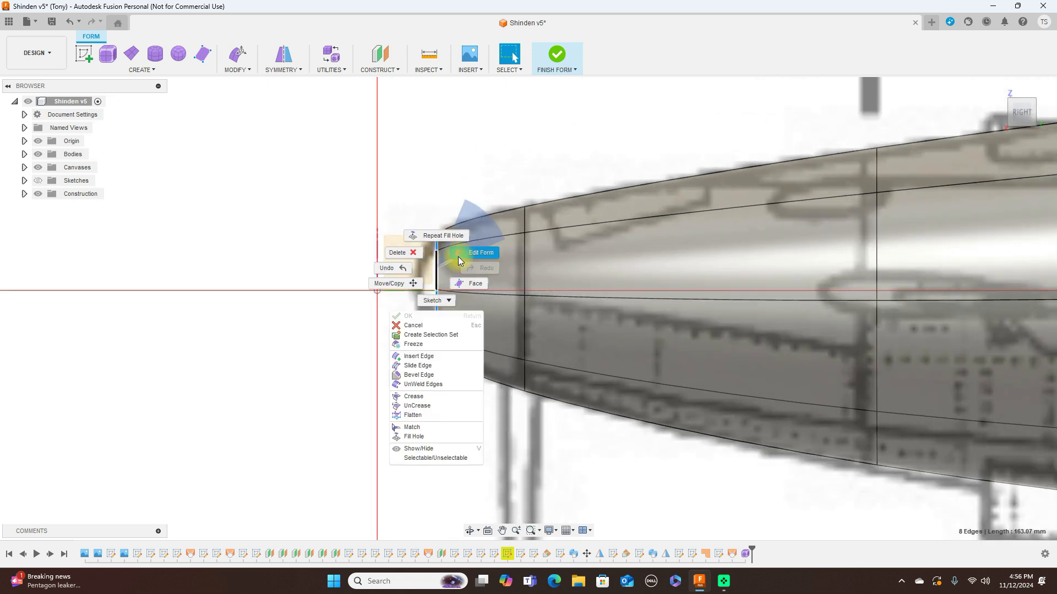
pyautogui.click(461, 256)
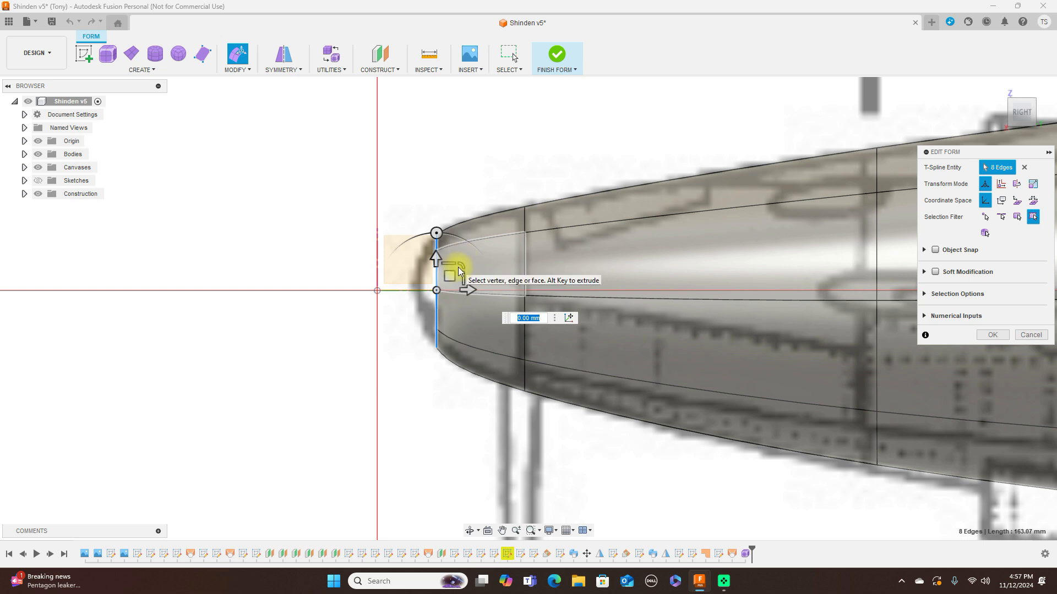
pyautogui.keyDown('alt'); pyautogui.moveTo(448, 276); pyautogui.dragTo(430, 272); pyautogui.keyUp('alt')
pyautogui.click(1022, 95)
pyautogui.moveTo(444, 336); pyautogui.dragTo(435, 312)
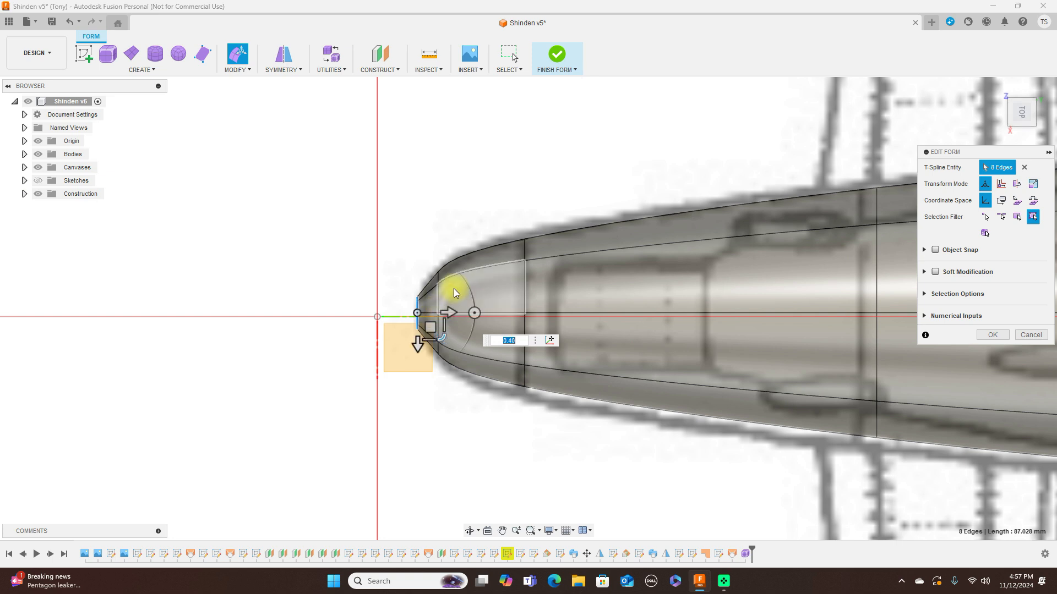
# Widen the edge loop just behind the nose opening by a factor of 1.193 and scale the frontmost loop's height by 0.689
pyautogui.doubleClick(438, 295)
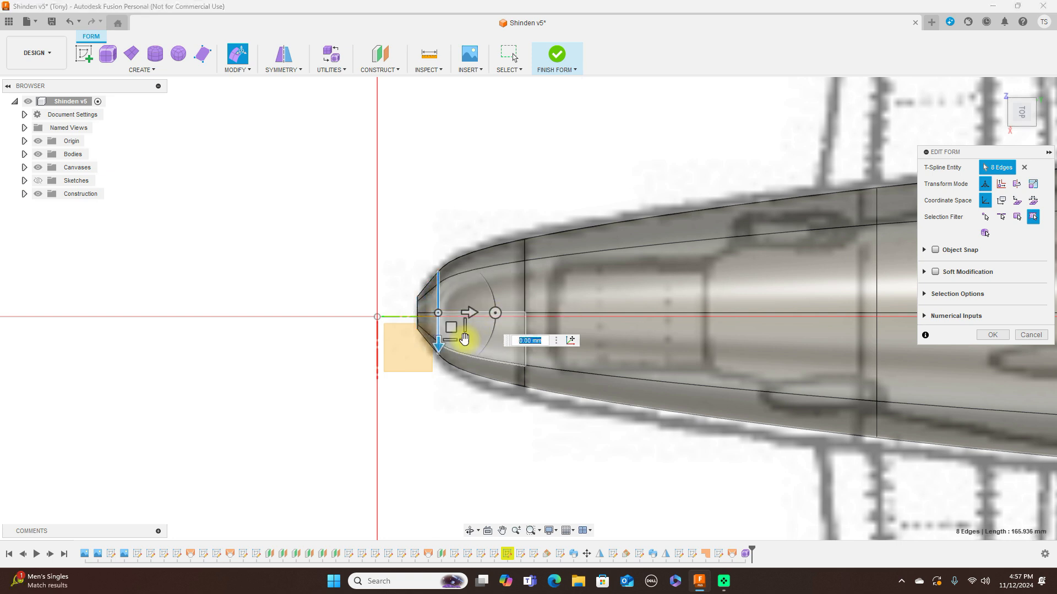
pyautogui.moveTo(466, 339); pyautogui.dragTo(484, 345)
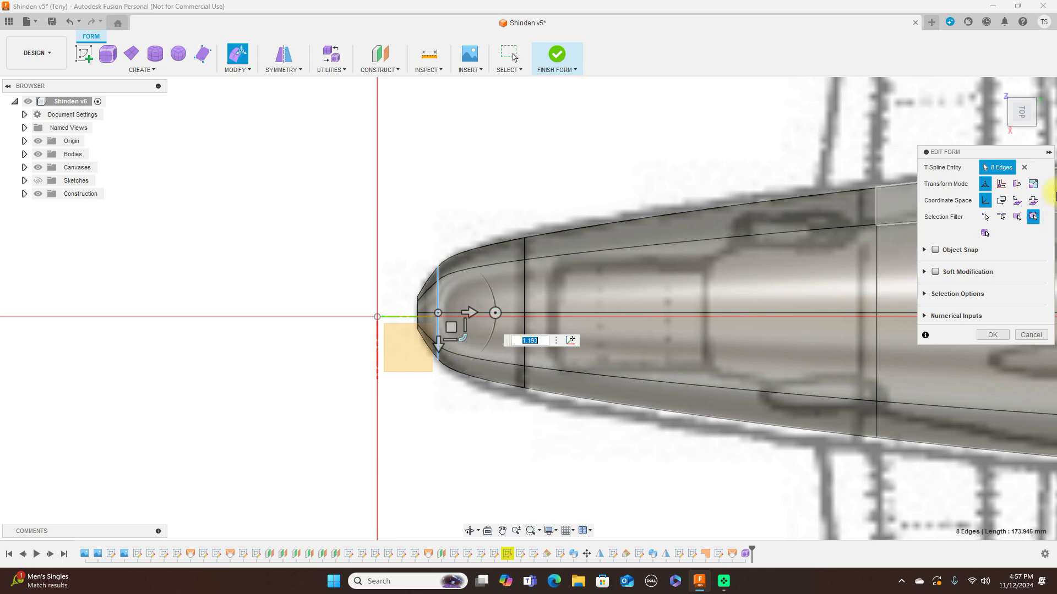
pyautogui.click(1024, 134)
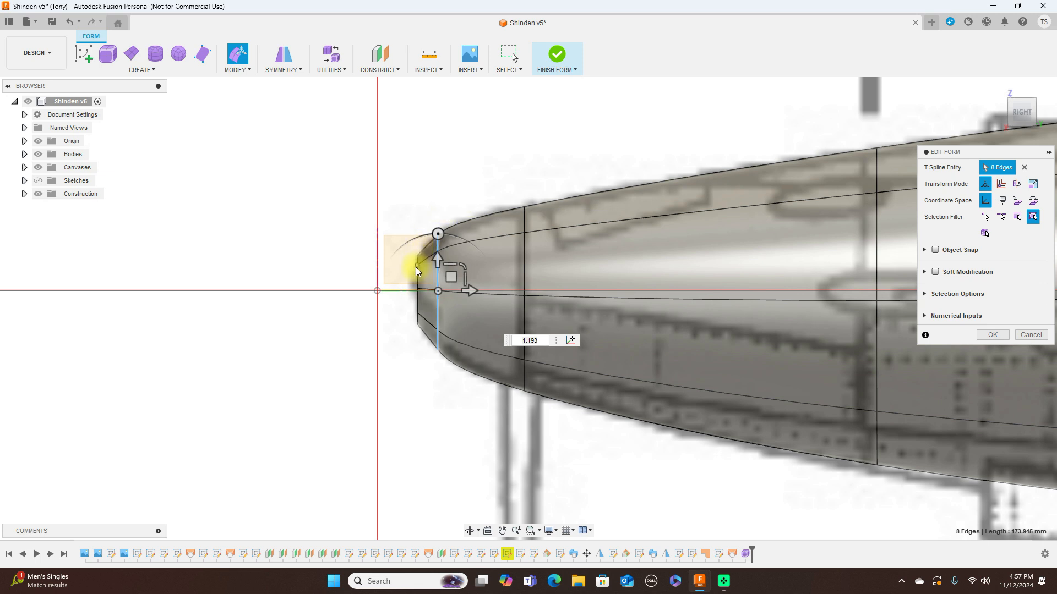
pyautogui.doubleClick(417, 274)
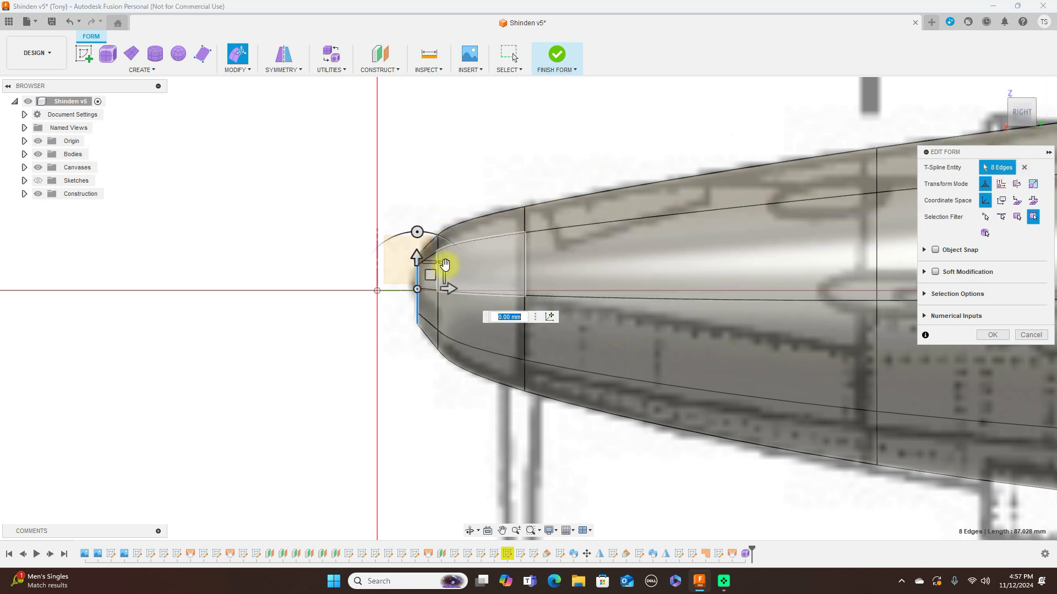
pyautogui.moveTo(445, 265); pyautogui.dragTo(439, 271)
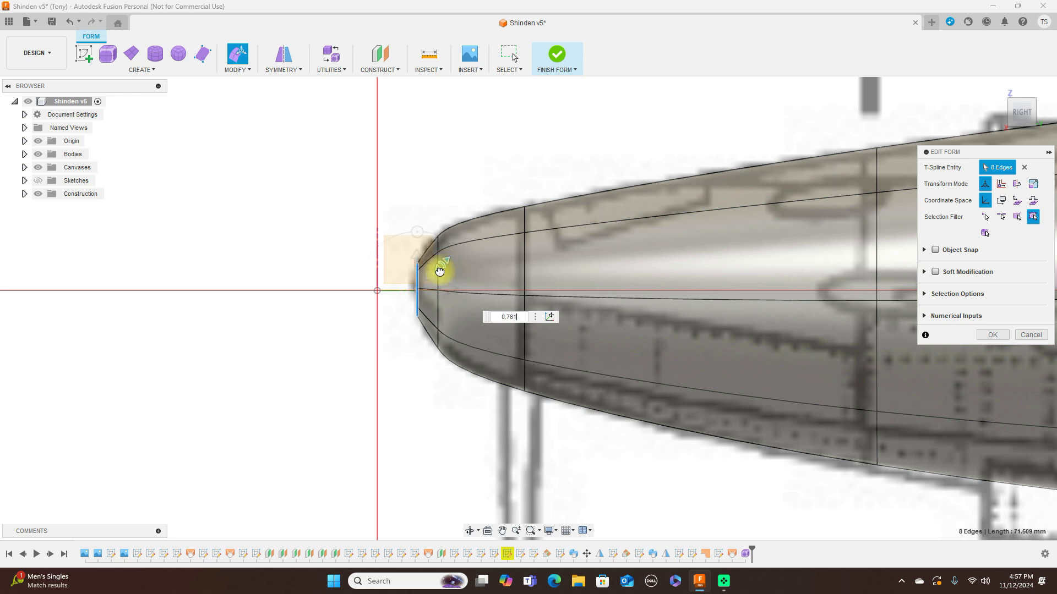
pyautogui.moveTo(438, 274); pyautogui.dragTo(438, 273)
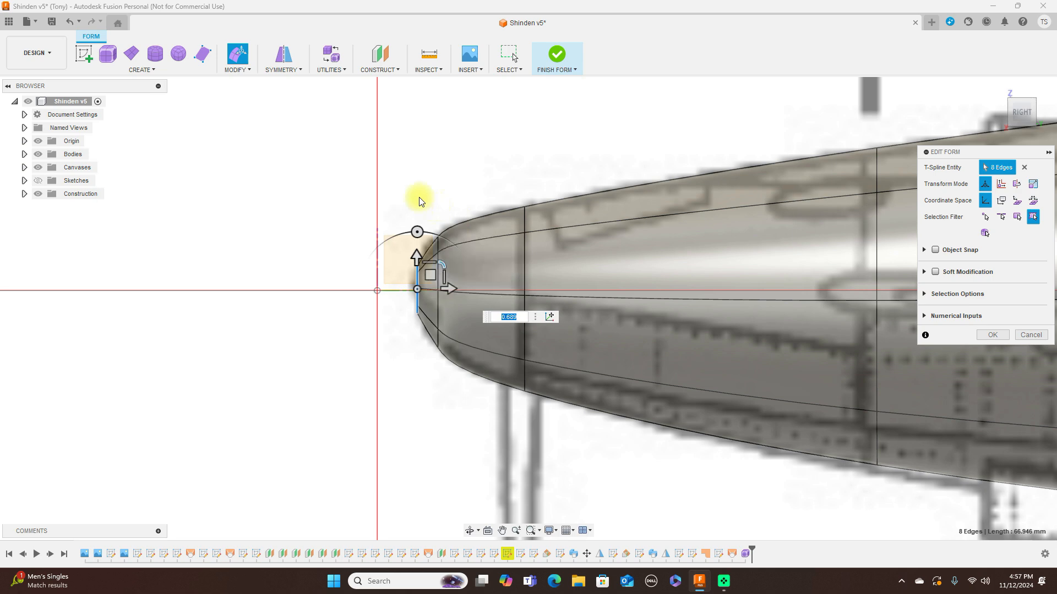
# Close the eight-edge opening at the nose tip with Fill Hole in Collapse mode, comparing it with Fill Star first
pyautogui.click(249, 70)
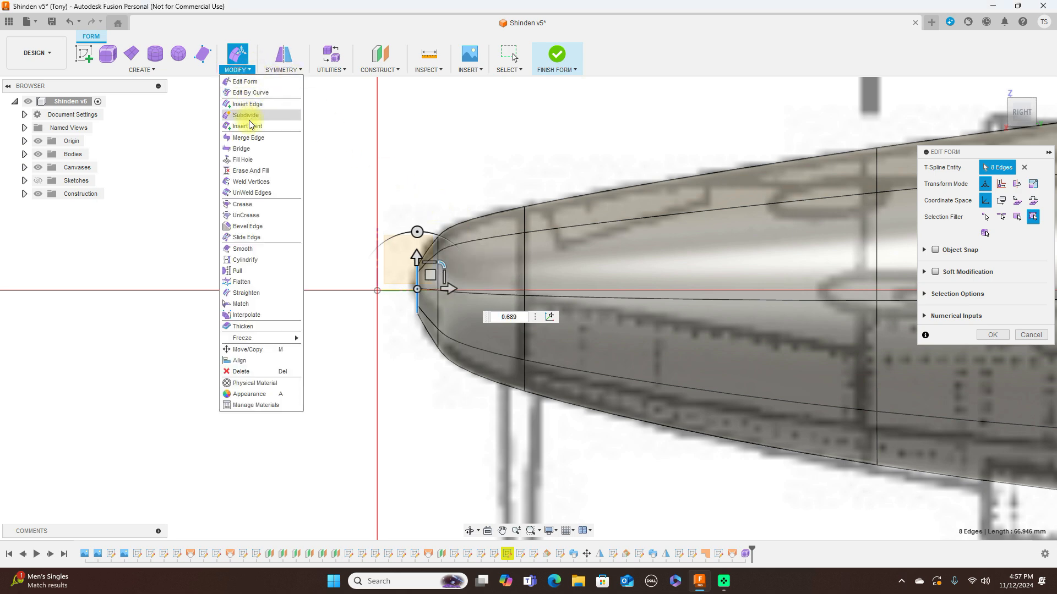
pyautogui.click(260, 162)
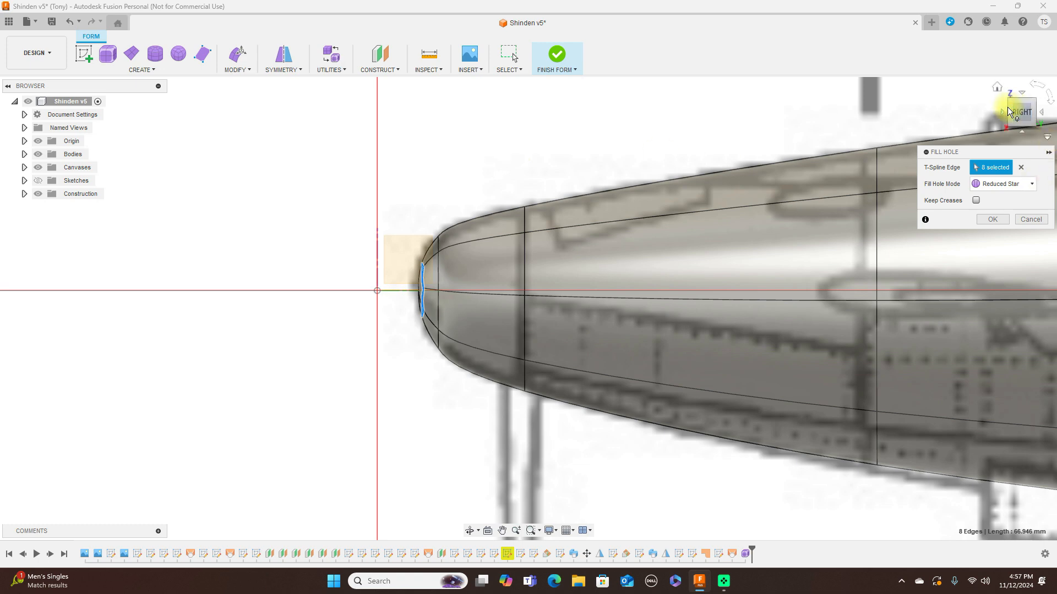
pyautogui.click(1002, 112)
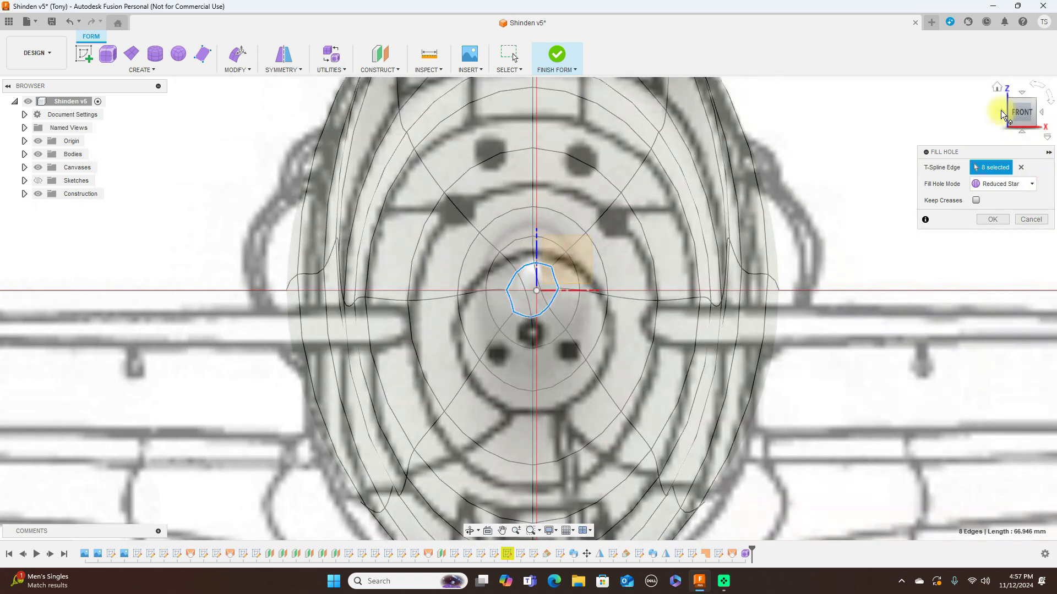
pyautogui.click(1028, 184)
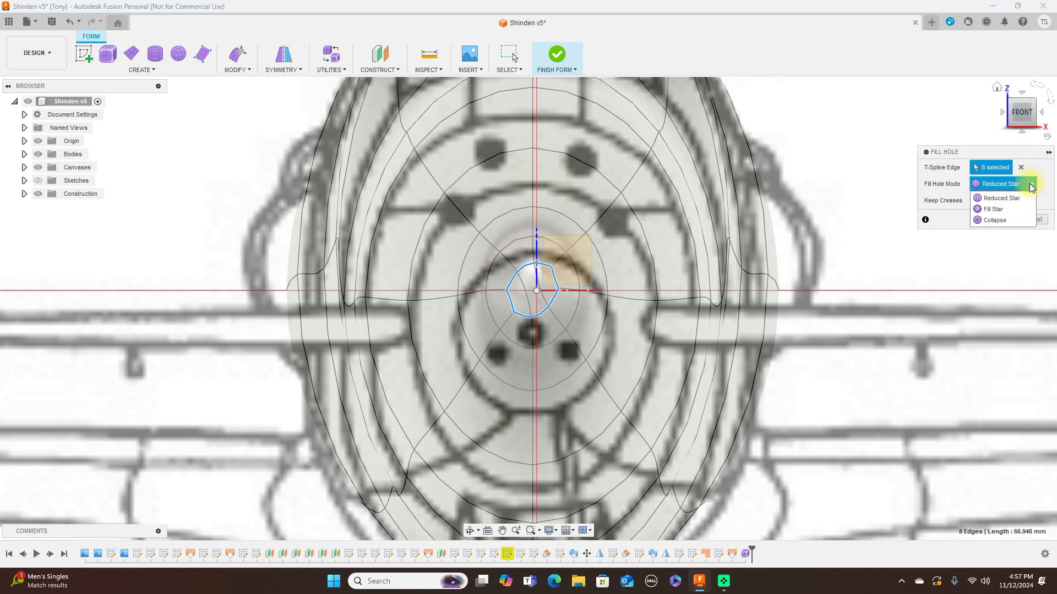
pyautogui.click(1016, 209)
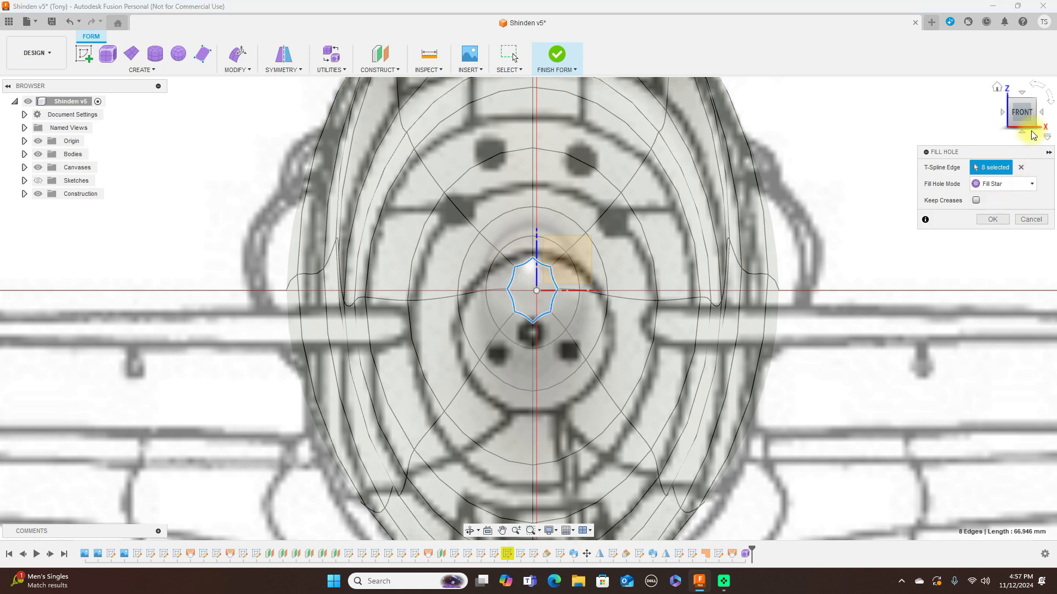
pyautogui.click(1045, 115)
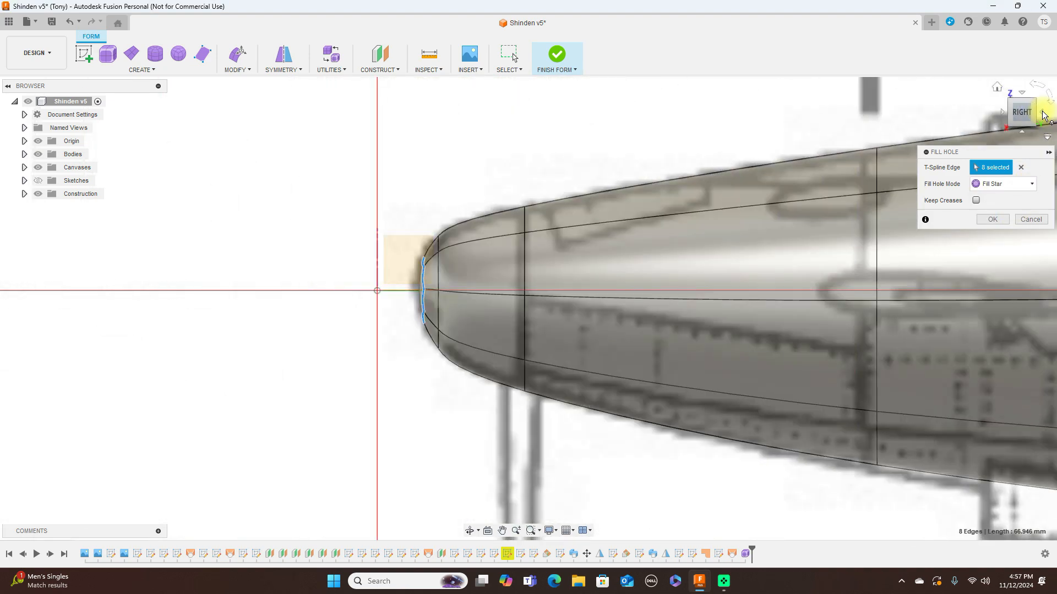
pyautogui.click(1031, 187)
pyautogui.click(1004, 219)
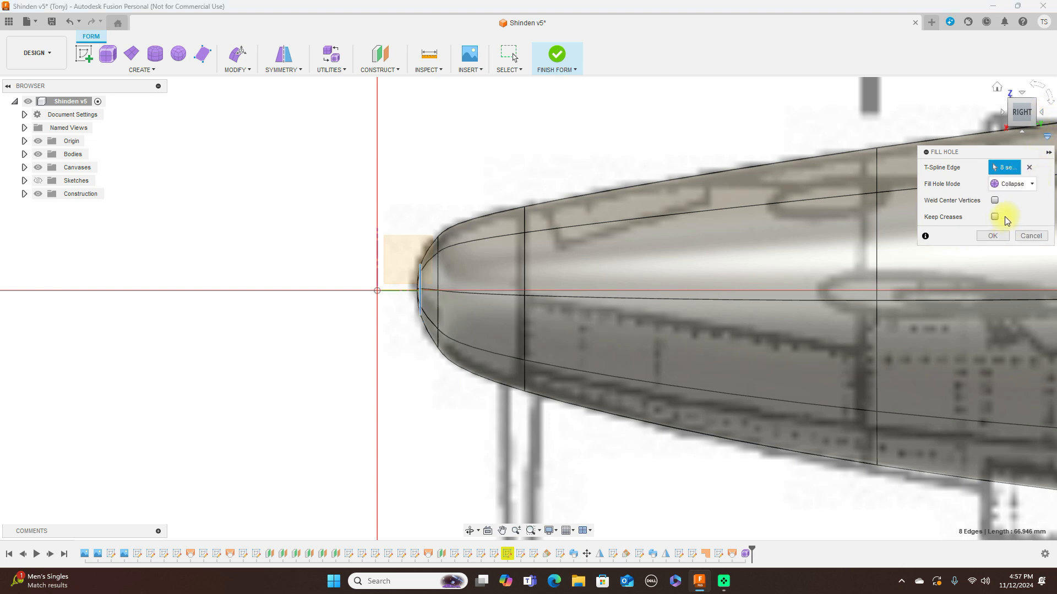
pyautogui.click(1001, 115)
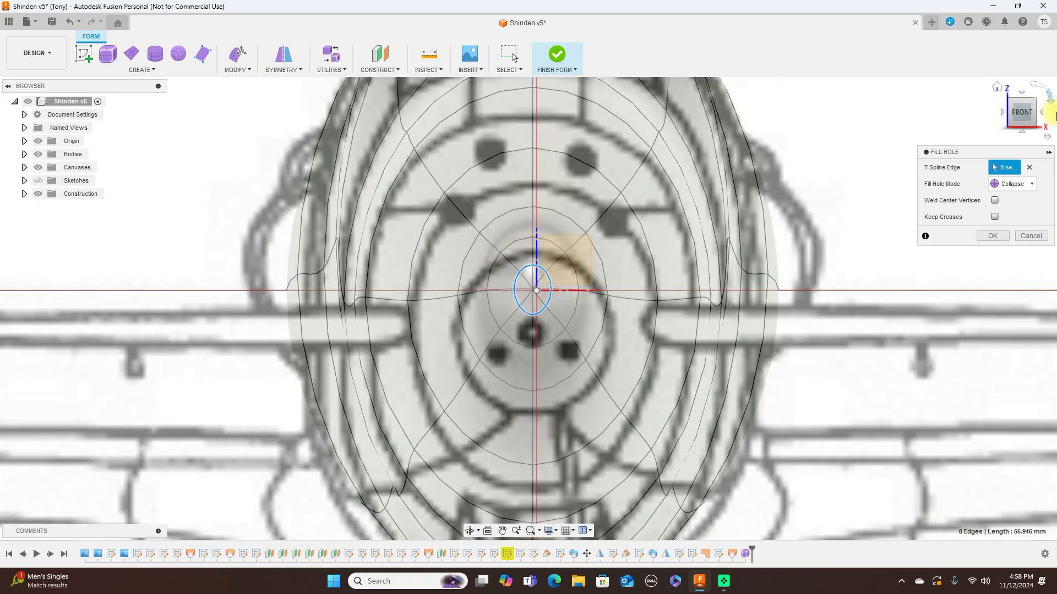
pyautogui.click(1045, 115)
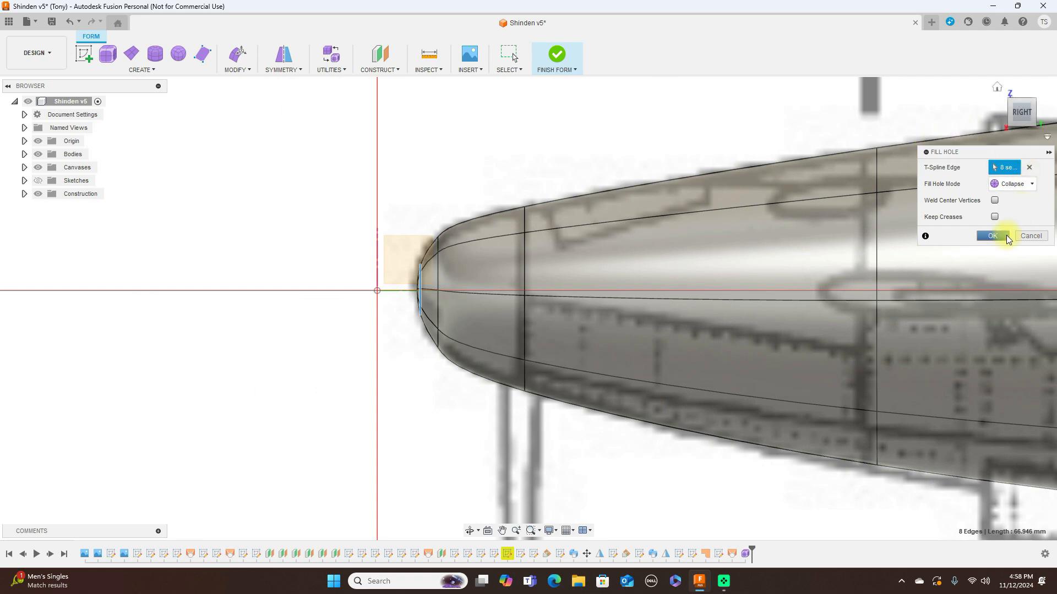
pyautogui.click(1005, 236)
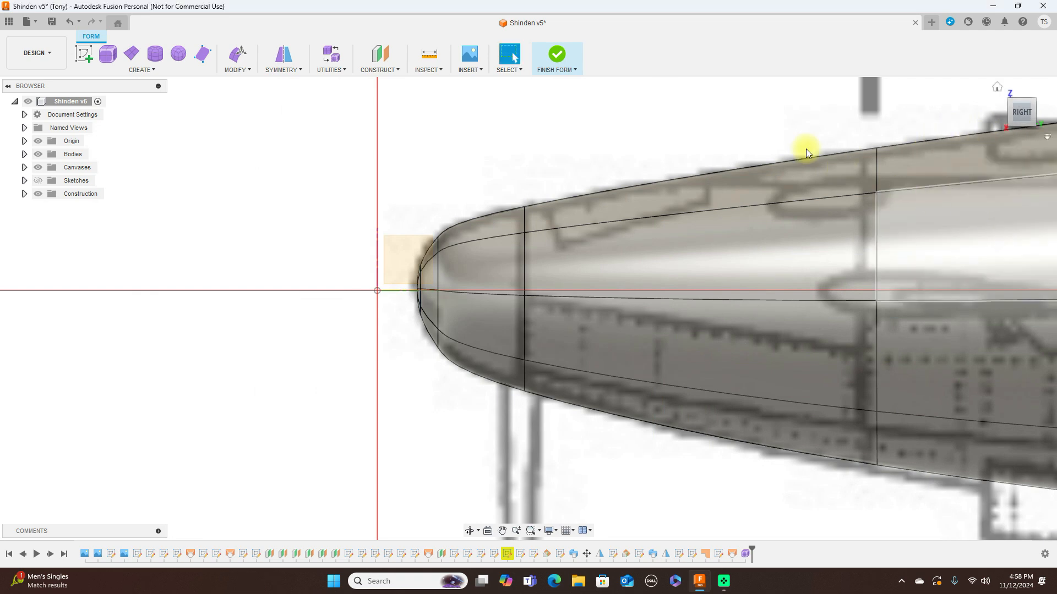
pyautogui.scroll(-4, 805, 148)
pyautogui.moveTo(760, 103); pyautogui.dragTo(483, 118, button='middle')
pyautogui.scroll(-5, 588, 140)
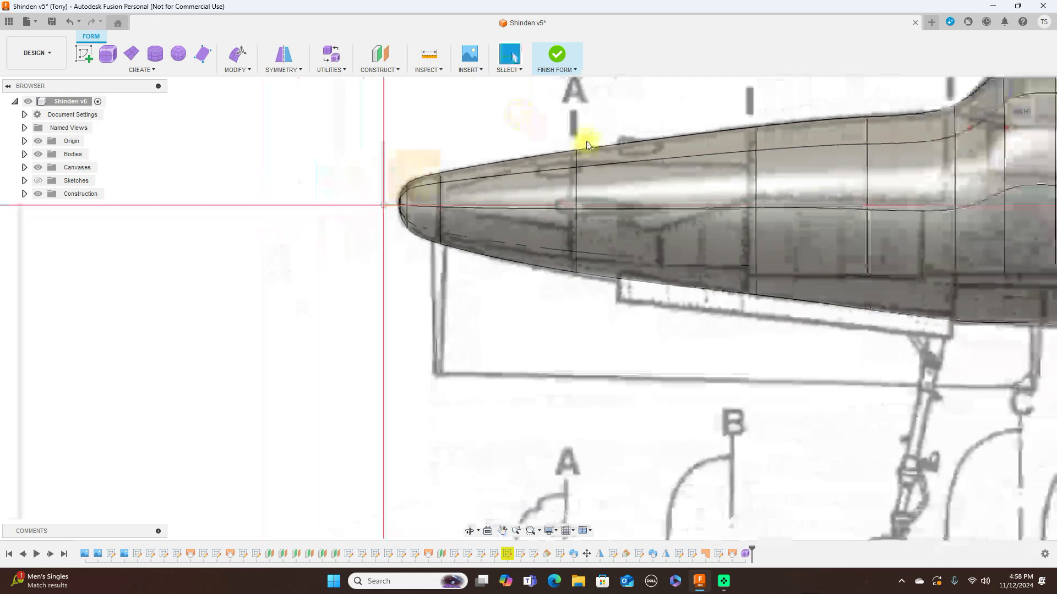
pyautogui.moveTo(724, 302); pyautogui.dragTo(396, 309, button='middle')
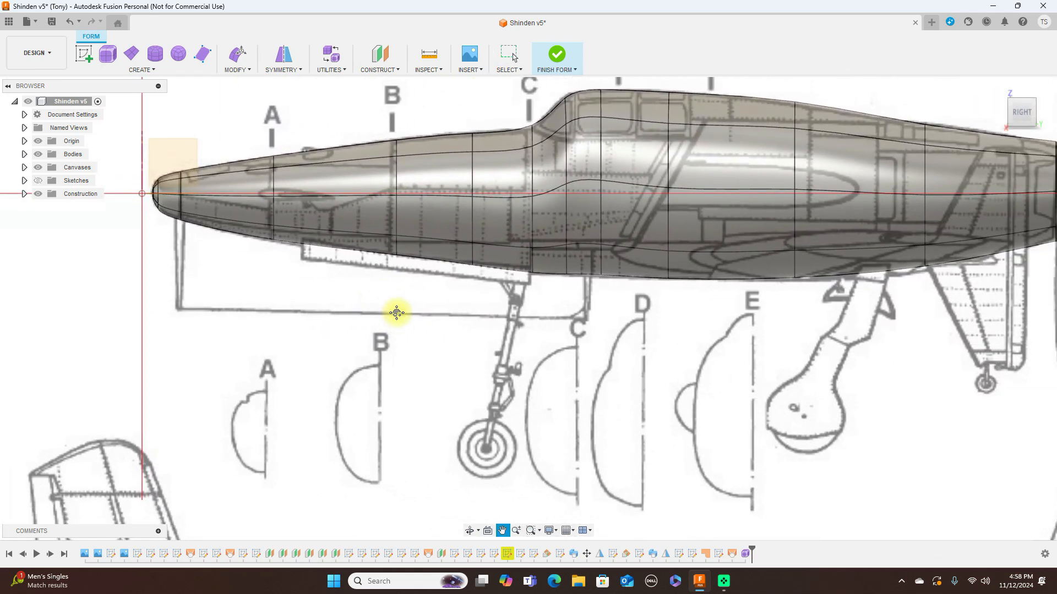
pyautogui.scroll(-3, 738, 455)
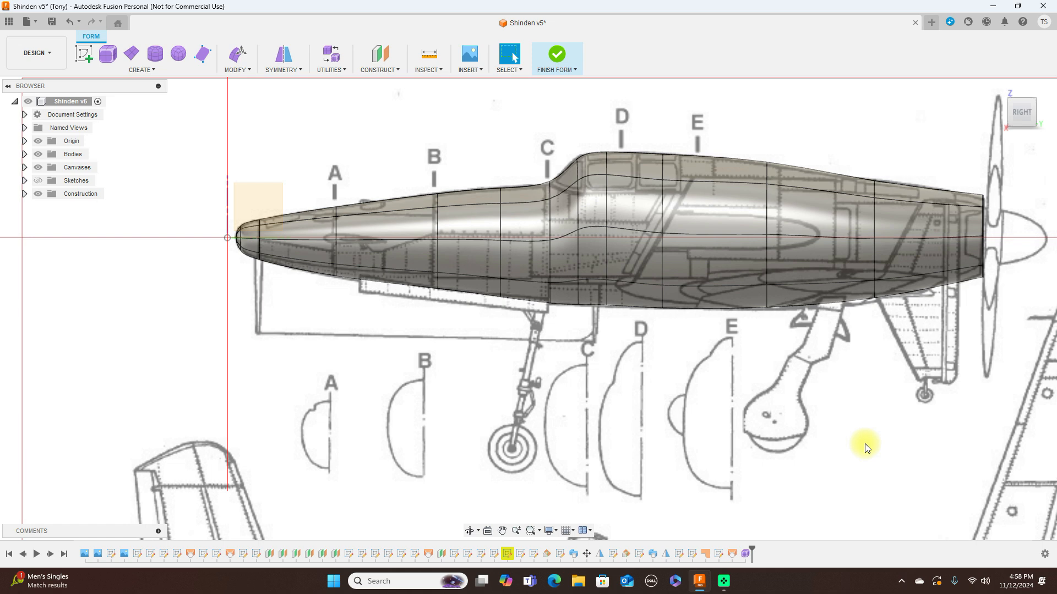
pyautogui.press('super+c')
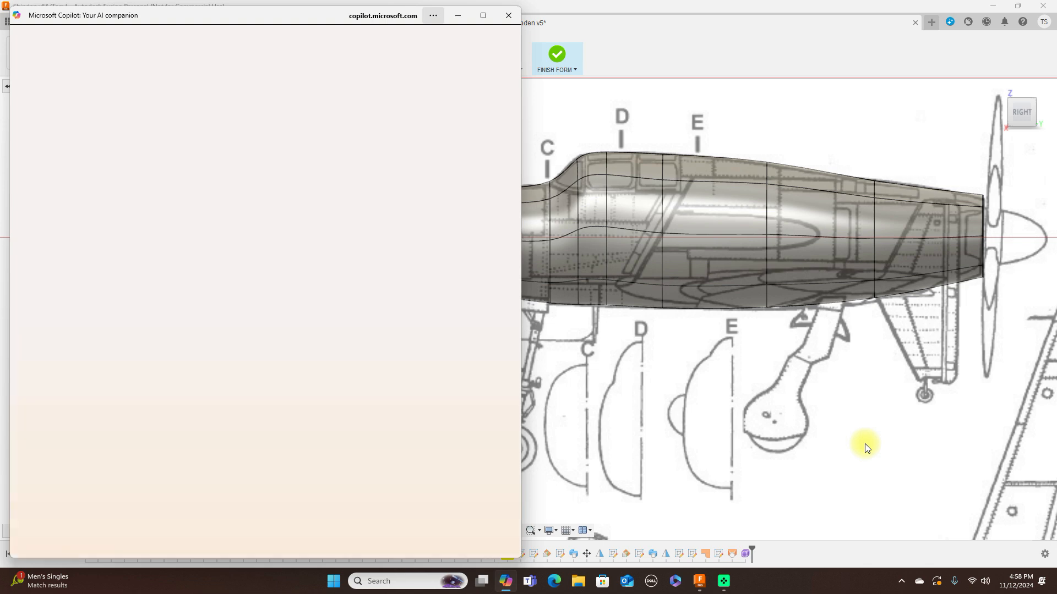
pyautogui.hotkey('alt', '1')
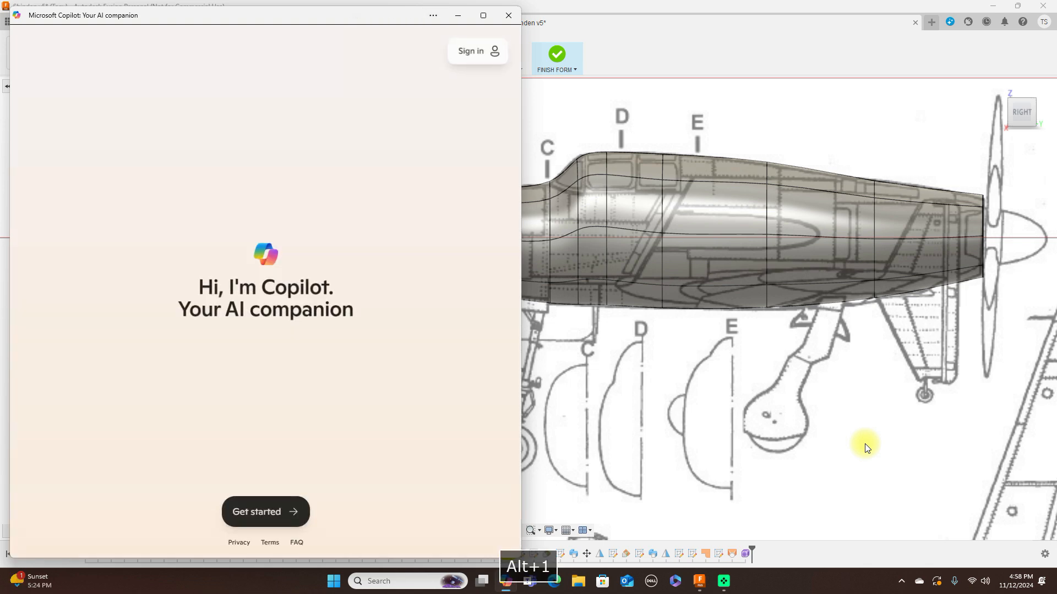
pyautogui.click(507, 18)
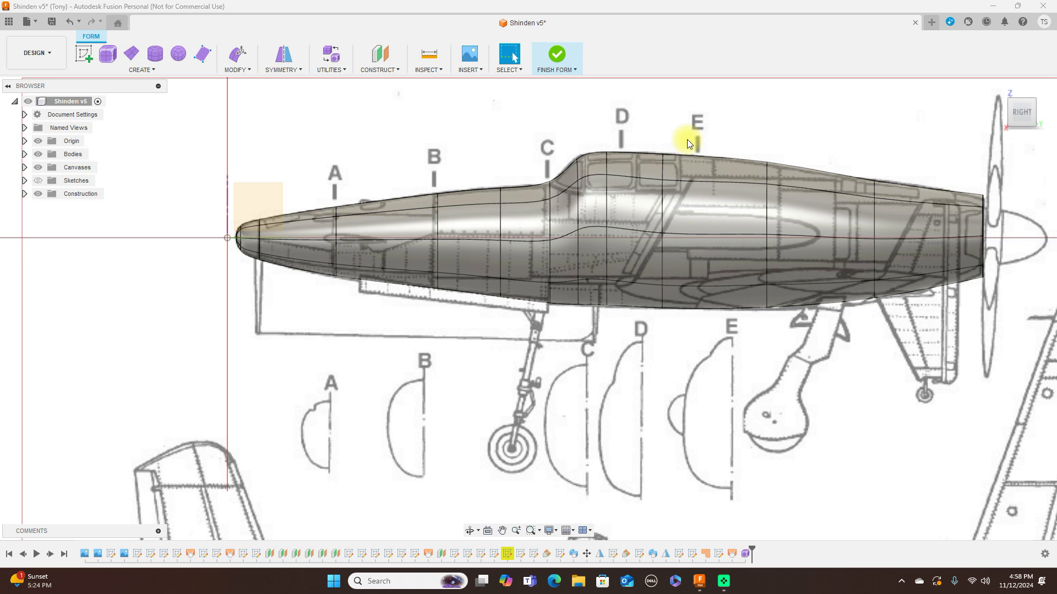
# Compare the whole fuselage form in box and smooth display and in several visual styles
pyautogui.hotkey('alt', '1')
pyautogui.hotkey('alt', '3')
pyautogui.hotkey('ctrl', '1')
pyautogui.hotkey('ctrl', '4')
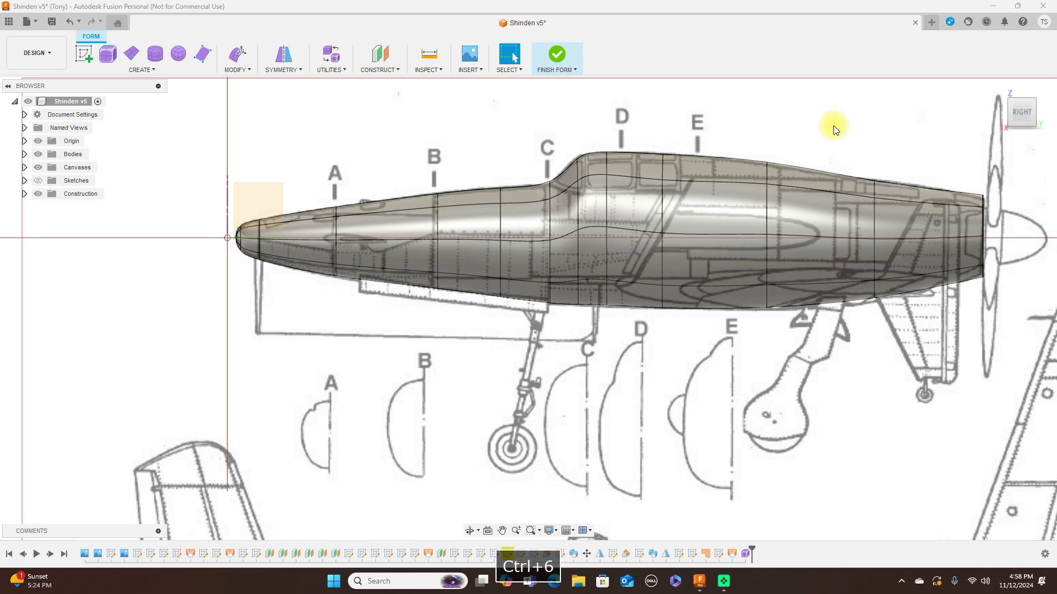
# Finish the fuselage form and return to solid modelling
pyautogui.scroll(-3, 789, 180)
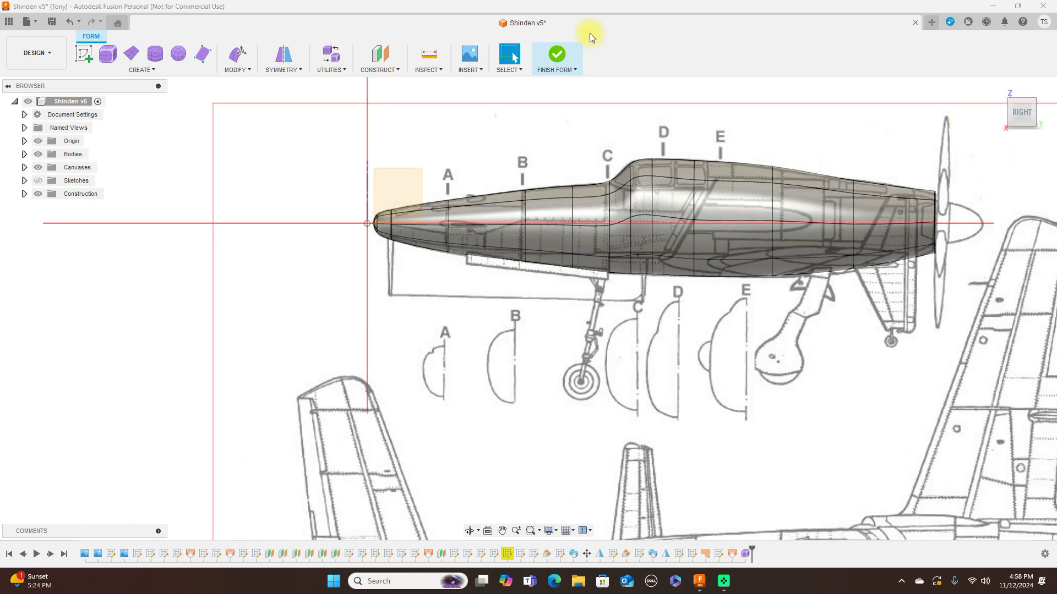
pyautogui.click(555, 54)
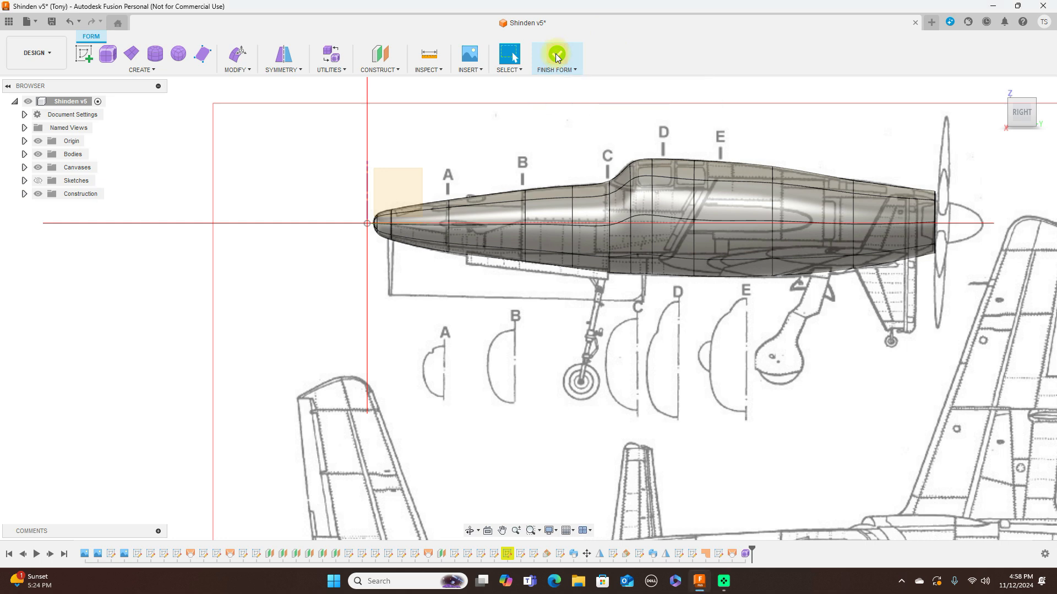
pyautogui.moveTo(762, 143); pyautogui.dragTo(649, 169, button='middle')
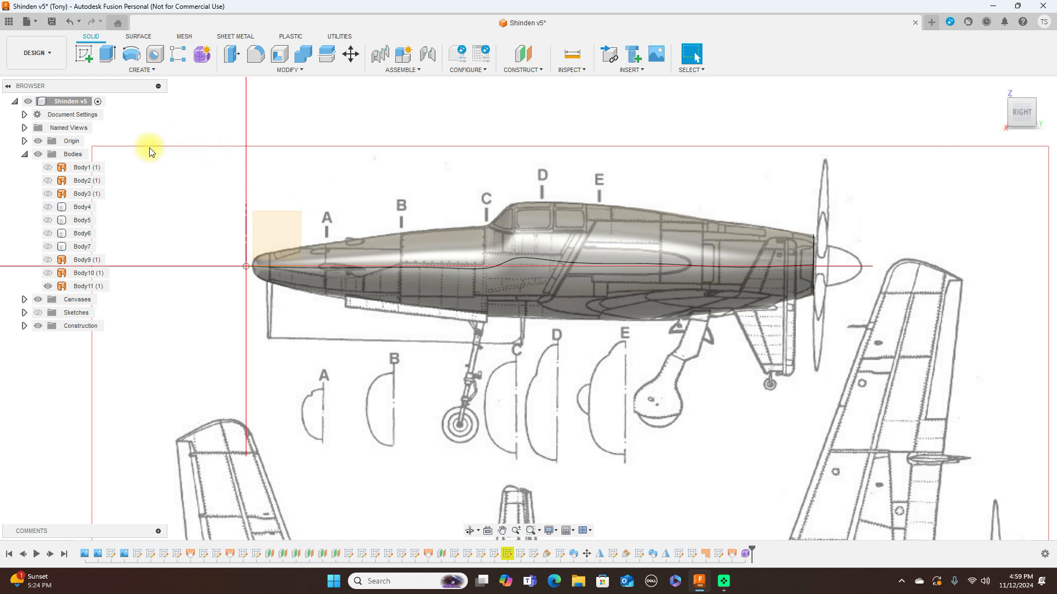
# Hide the canvases and the origin, and set the visual style to shaded without edges
pyautogui.click(39, 299)
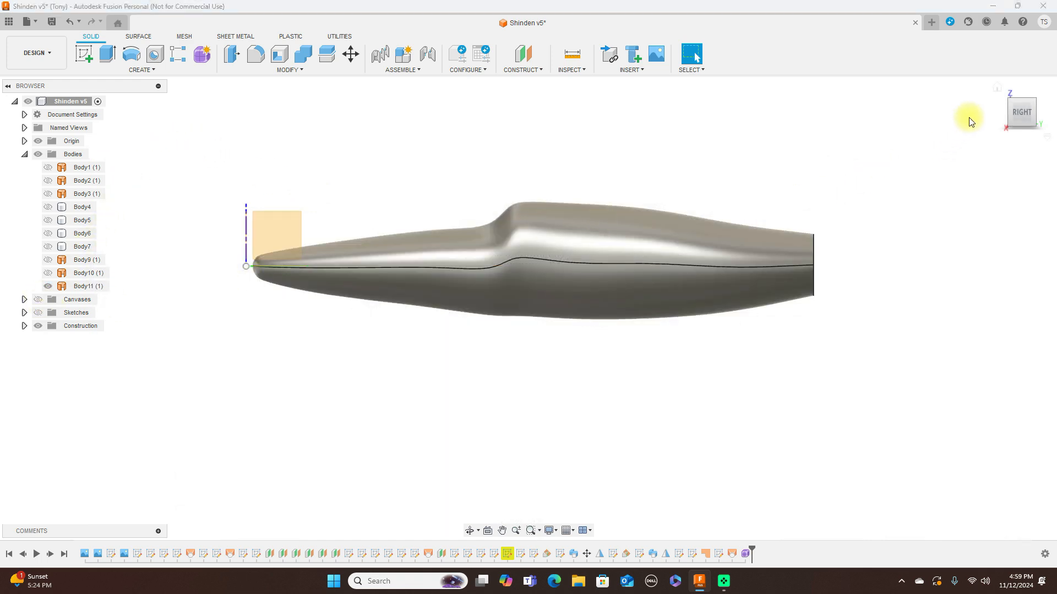
pyautogui.click(1002, 114)
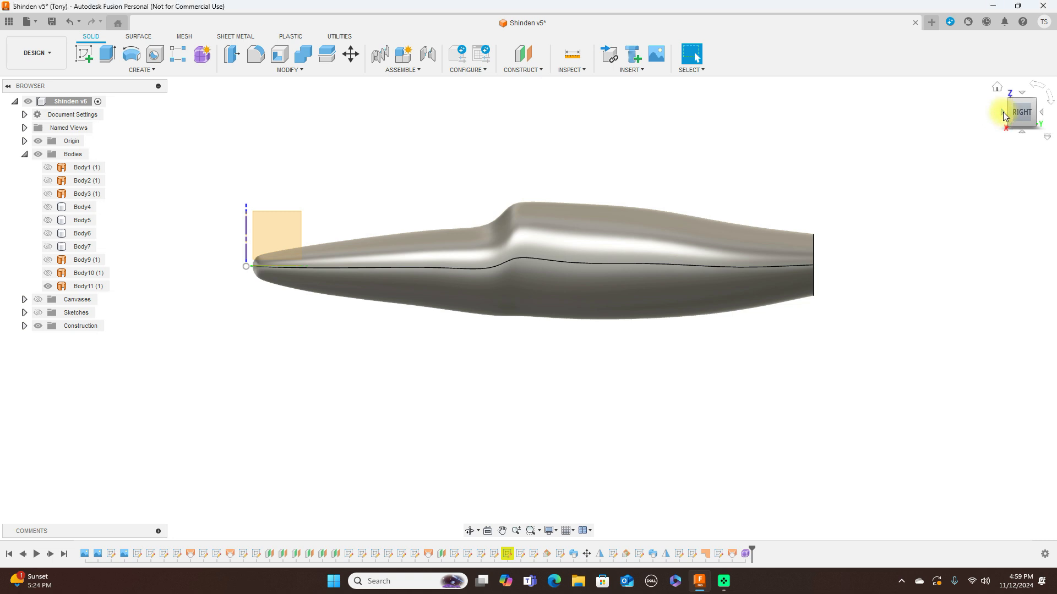
pyautogui.click(1044, 119)
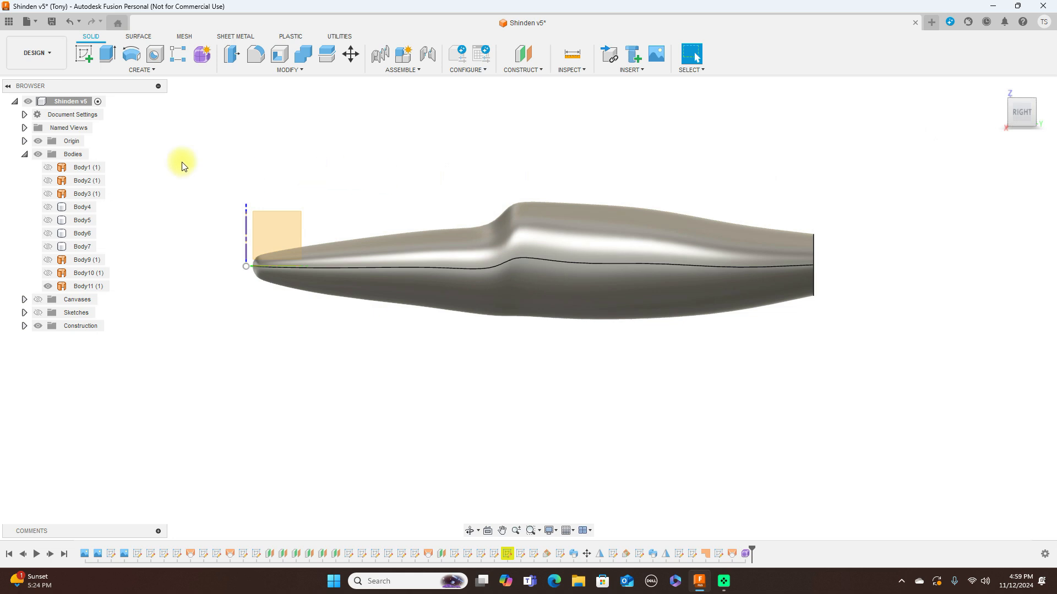
pyautogui.click(38, 140)
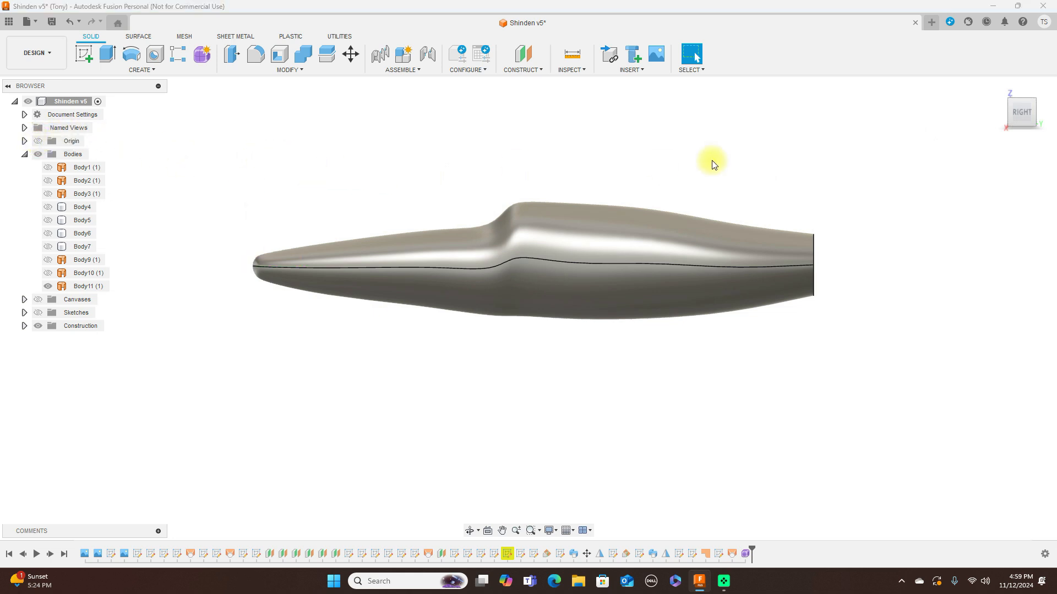
pyautogui.hotkey('ctrl', '4')
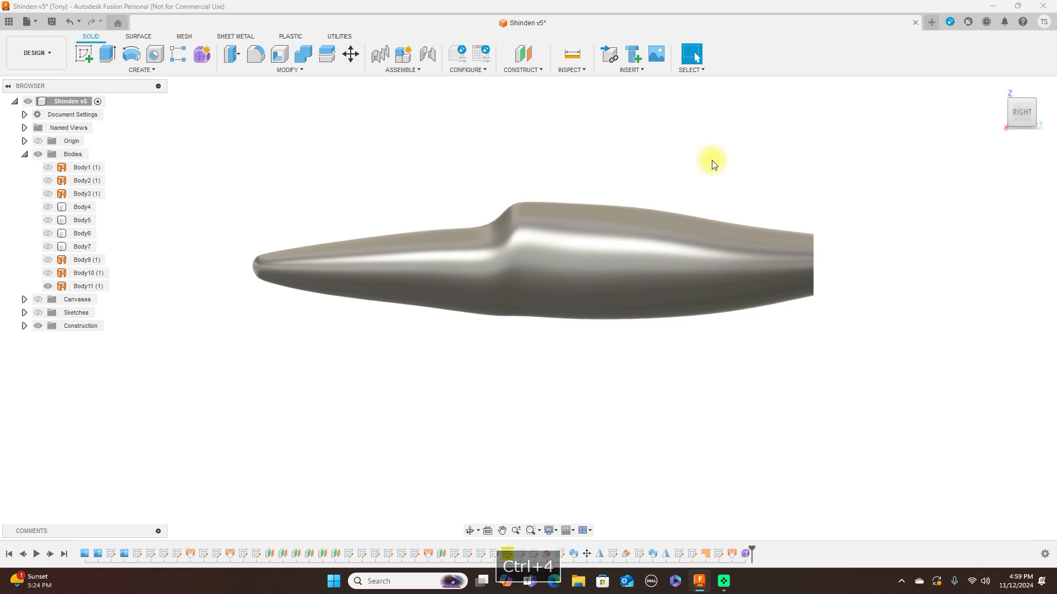
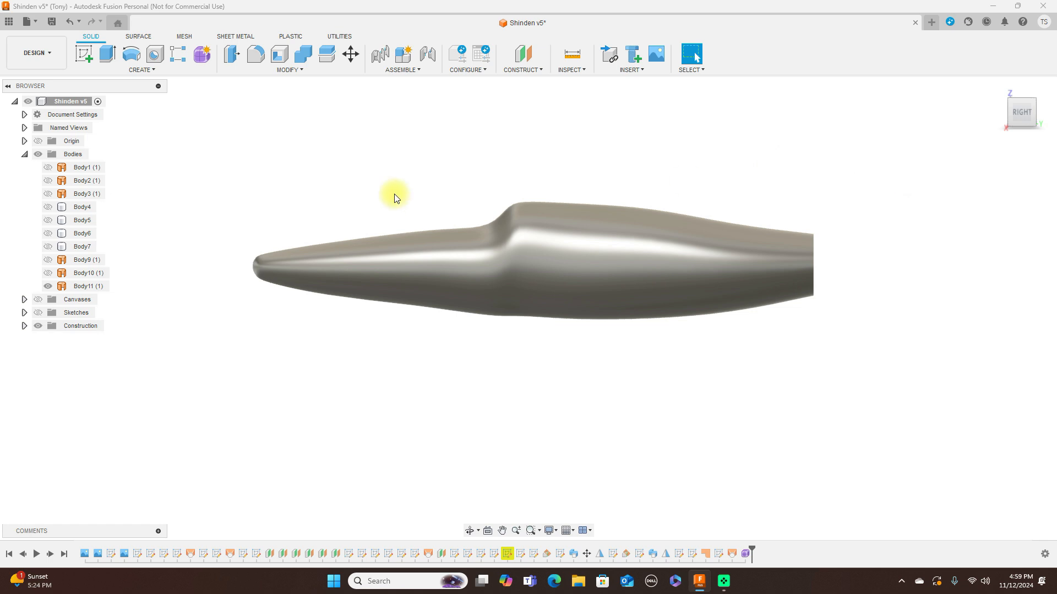
# Toggle the canvases, Body10 and Body9 on and off to check them against the finished fuselage form
pyautogui.click(39, 299)
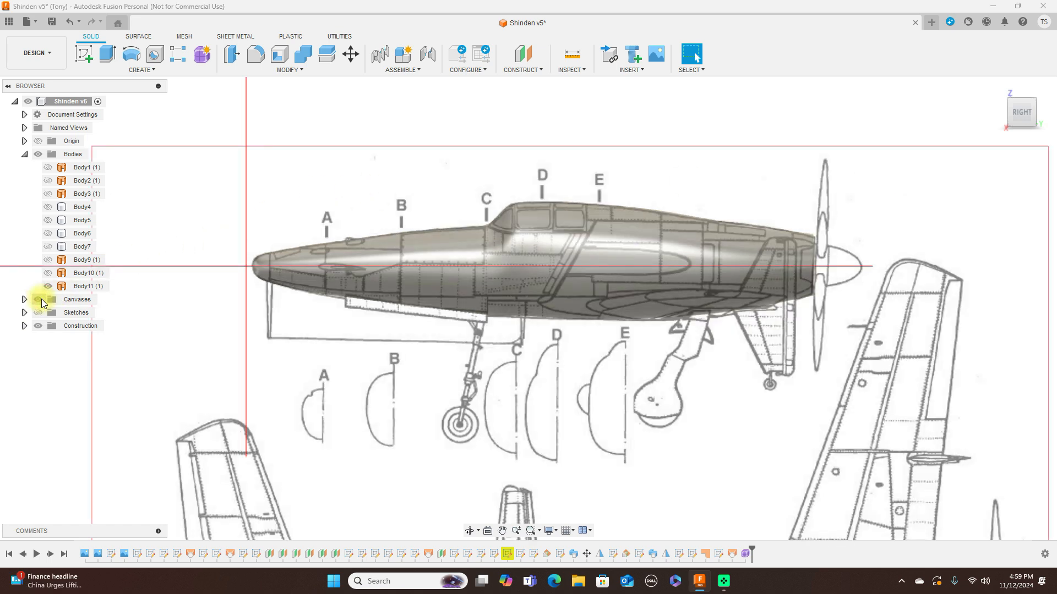
pyautogui.click(40, 299)
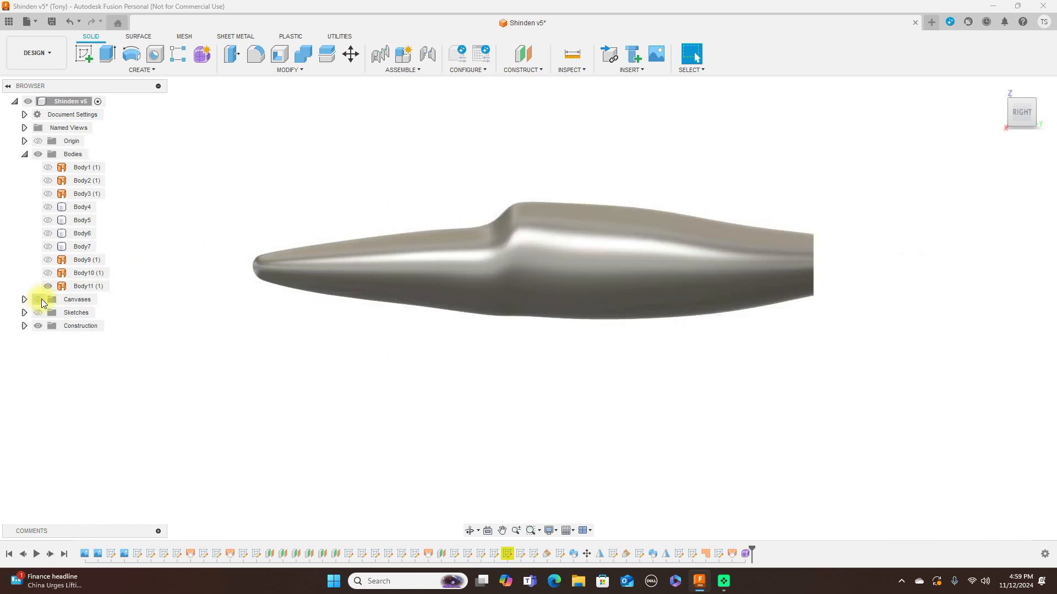
pyautogui.click(51, 273)
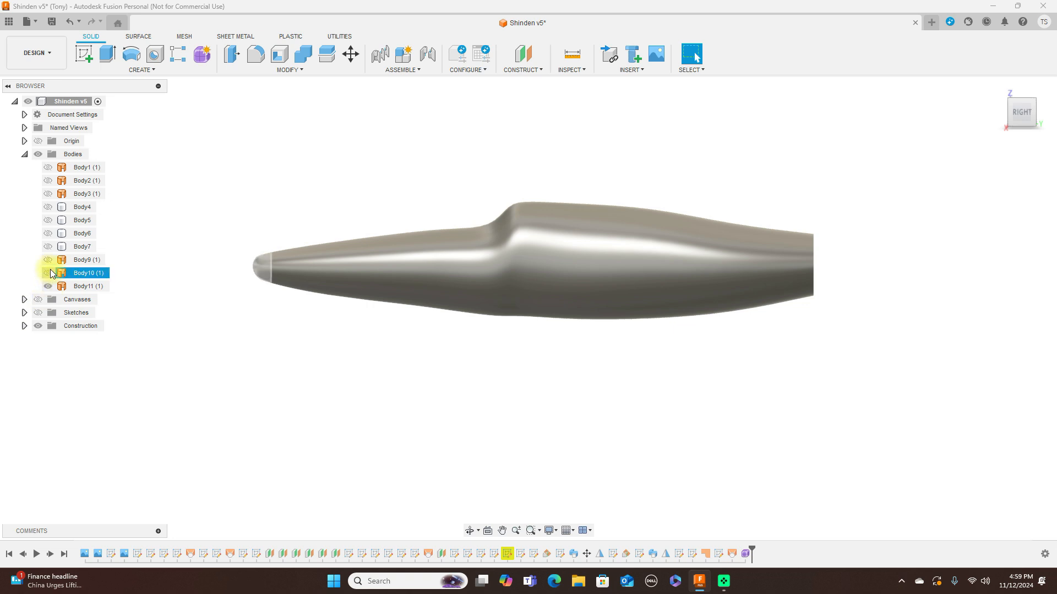
pyautogui.click(48, 273)
pyautogui.click(49, 260)
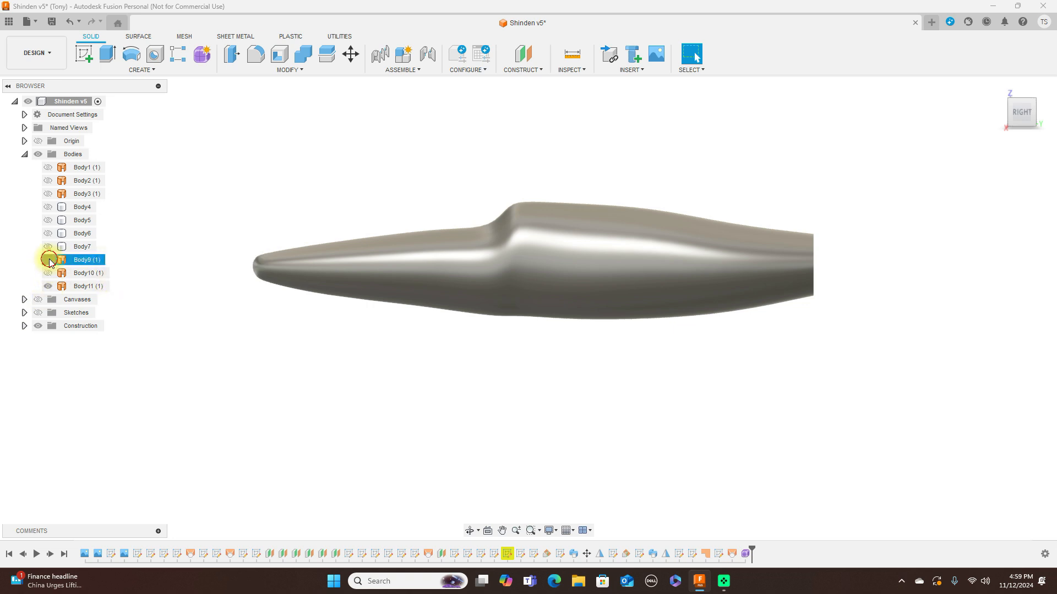
pyautogui.click(48, 260)
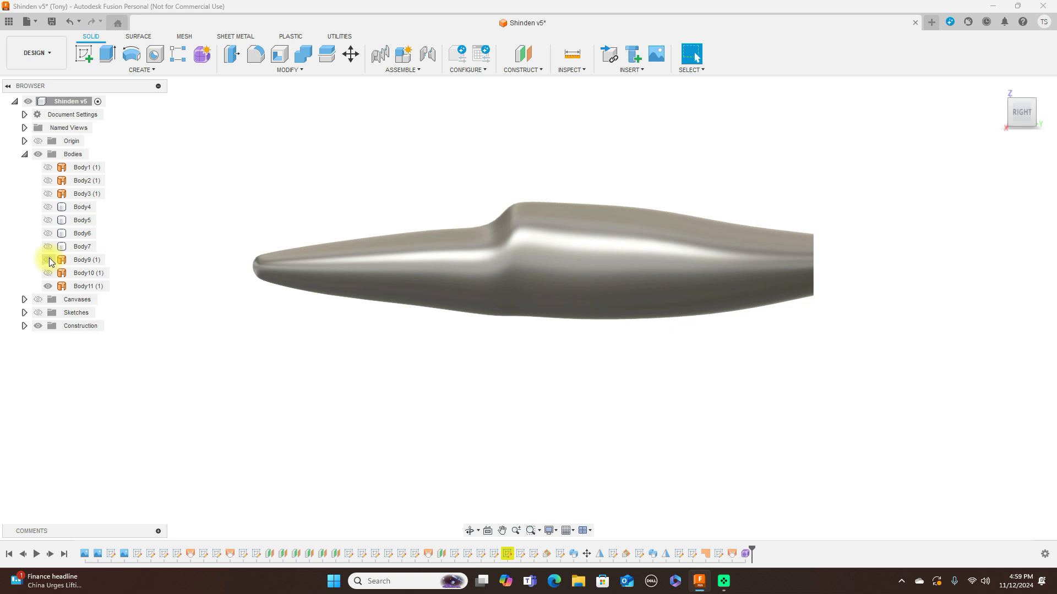
# Toggle the visibility of Body3 repeatedly to compare its fuselage shape with the new Body11 form
pyautogui.click(48, 195)
pyautogui.click(47, 194)
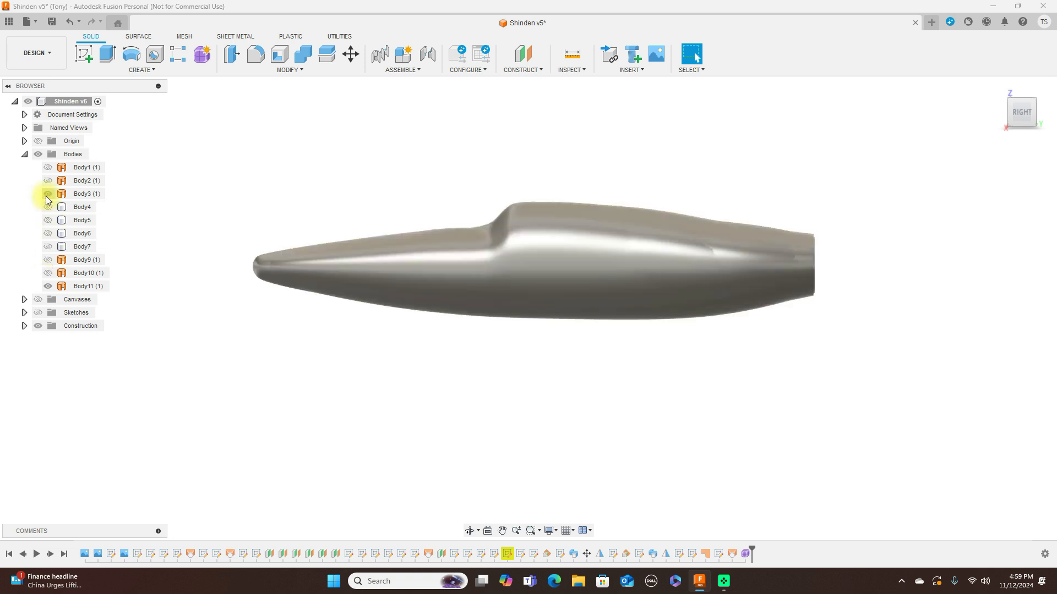
pyautogui.click(47, 194)
pyautogui.click(47, 195)
pyautogui.click(48, 195)
pyautogui.click(47, 194)
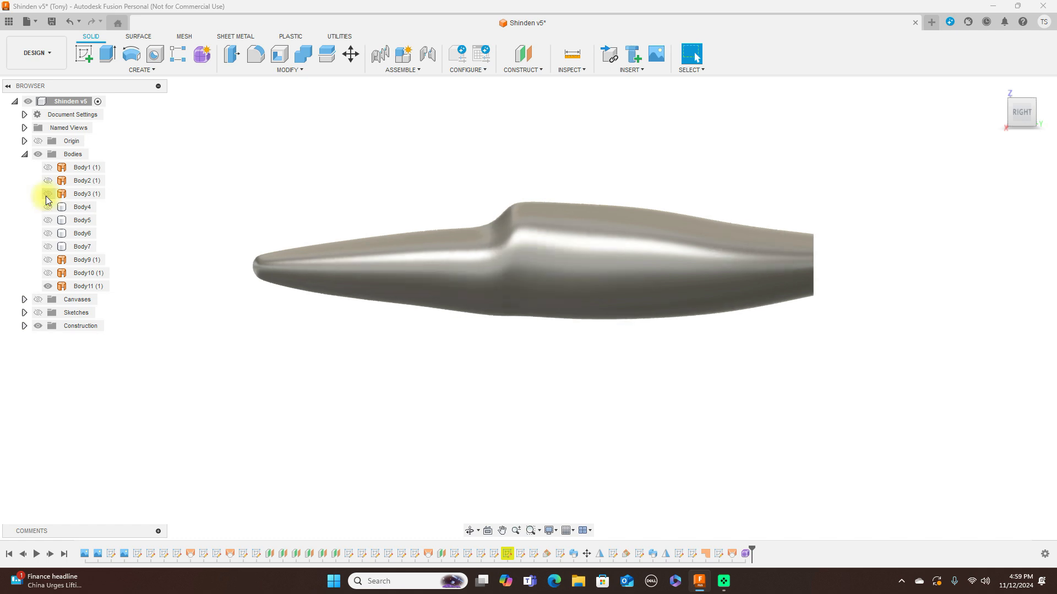
pyautogui.click(138, 242)
pyautogui.click(48, 195)
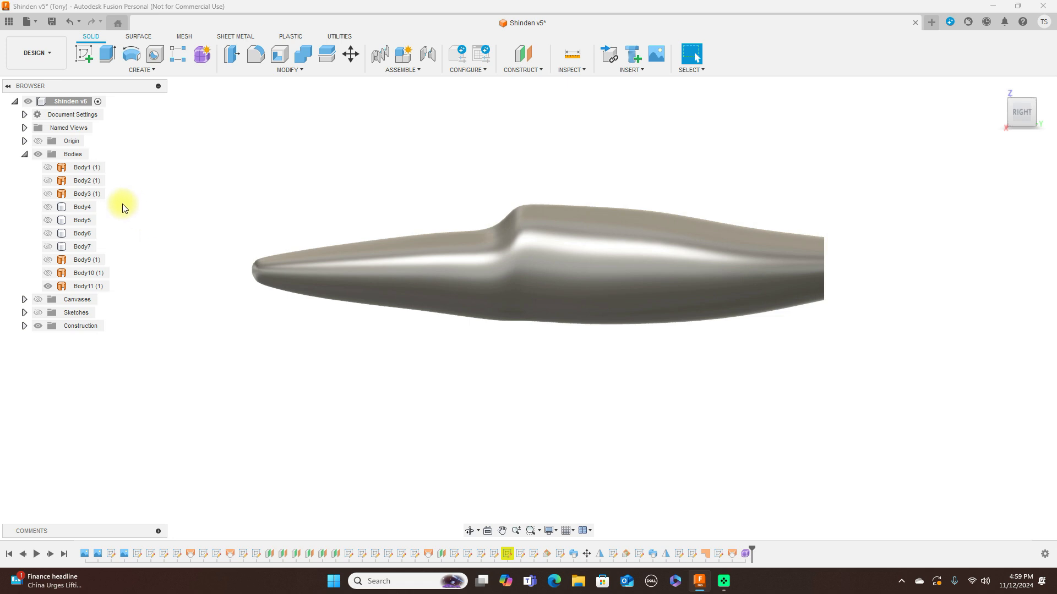
pyautogui.click(49, 197)
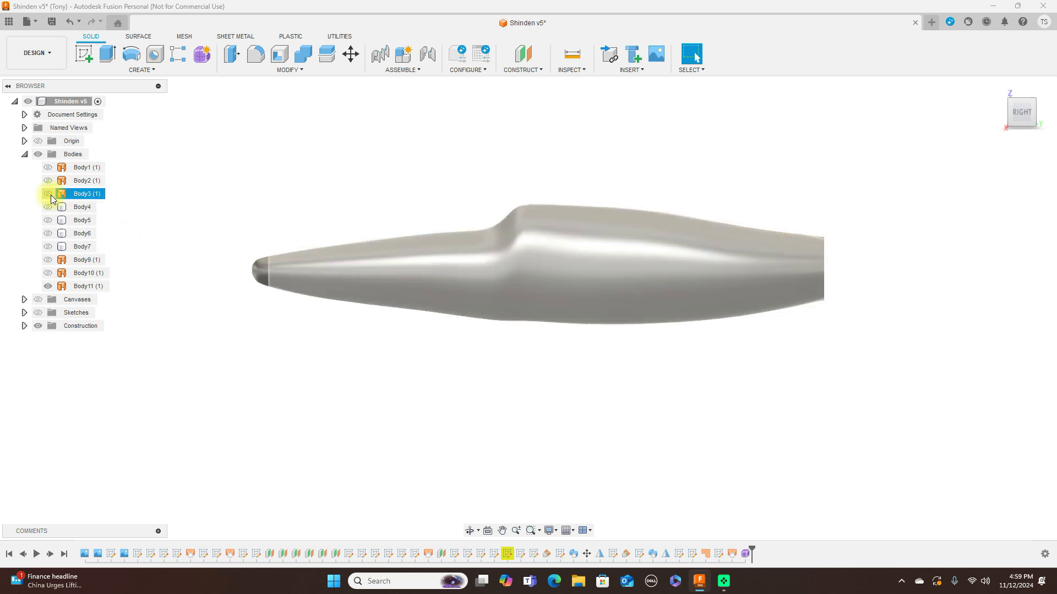
# Show Body3 in place of Body11 to examine its fuselage from the side and at an angle, and switch back to Body11
pyautogui.click(50, 196)
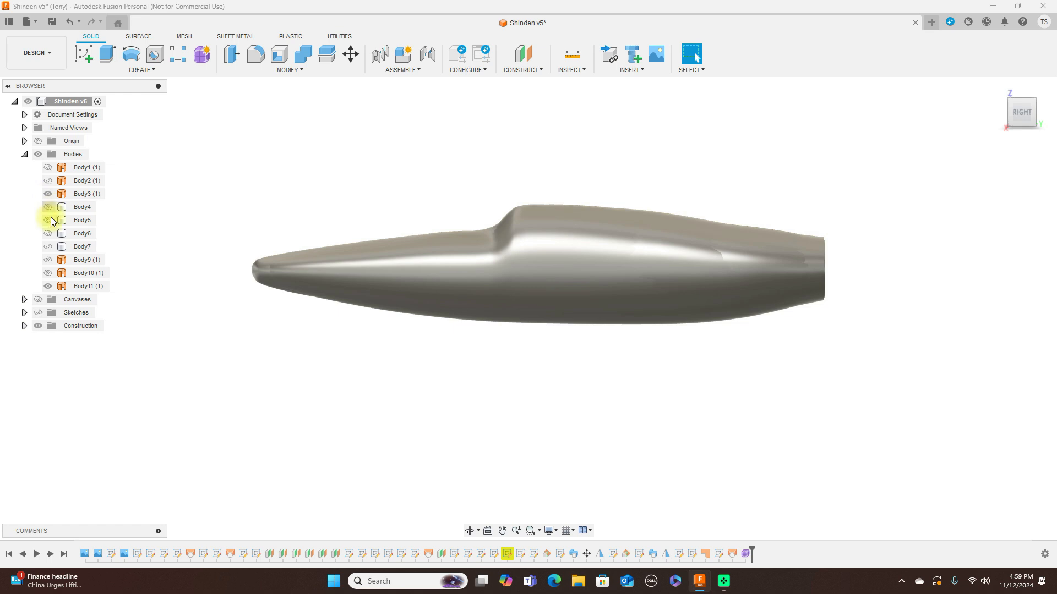
pyautogui.click(48, 286)
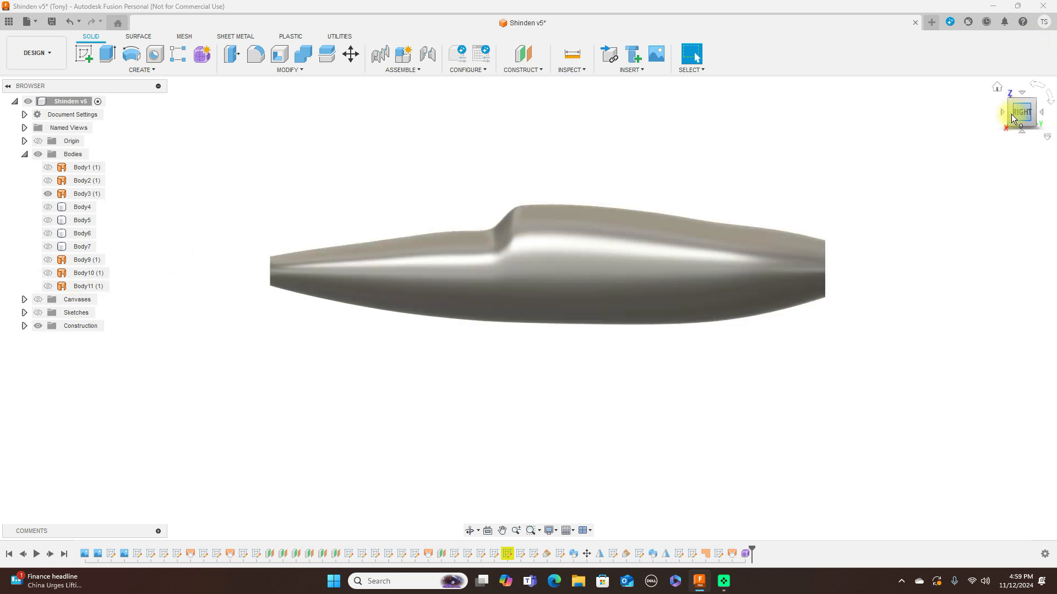
pyautogui.moveTo(1012, 114)
pyautogui.mouseDown()
pyautogui.moveTo(1048, 112)
pyautogui.moveTo(65, 113)
pyautogui.moveTo(1028, 117)
pyautogui.moveTo(844, 114)
pyautogui.moveTo(1015, 116)
pyautogui.mouseUp()
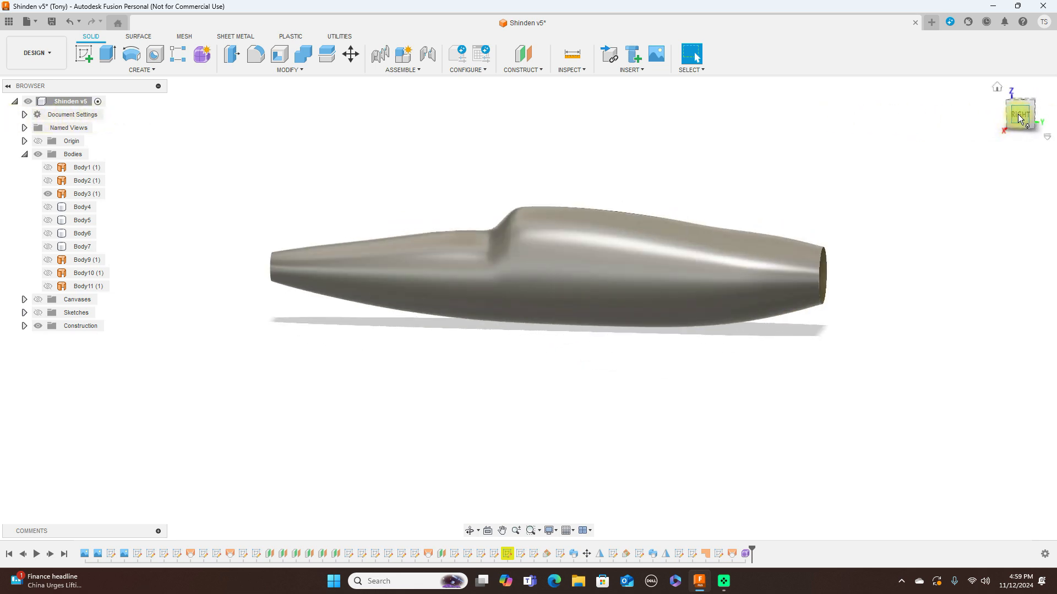
pyautogui.click(47, 194)
pyautogui.click(49, 286)
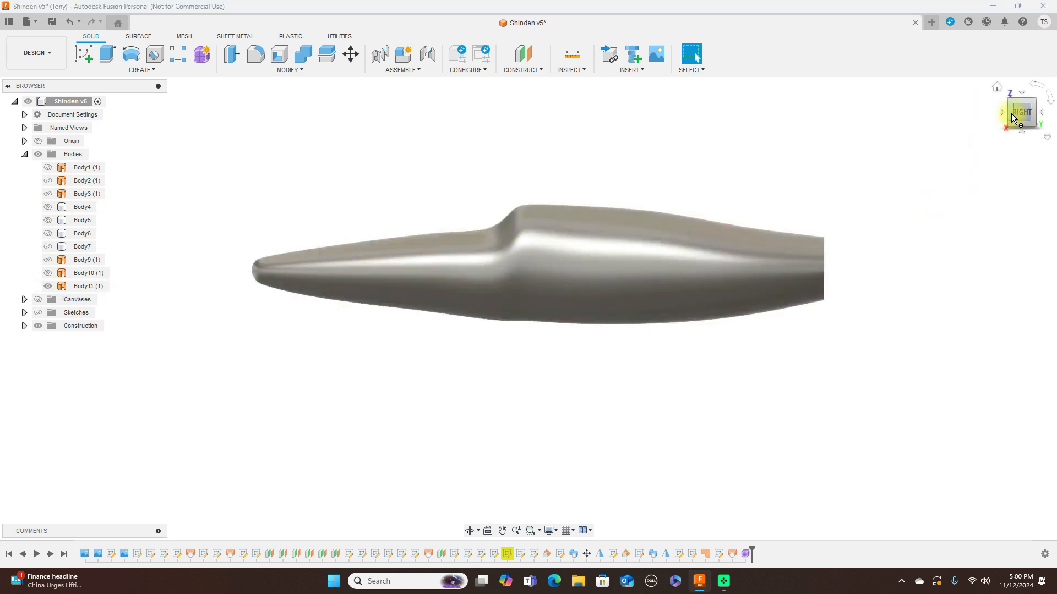
# Reopen the fuselage's form feature for editing and set the visual style to shaded with visible edges only
pyautogui.click(748, 553)
pyautogui.rightClick(748, 553)
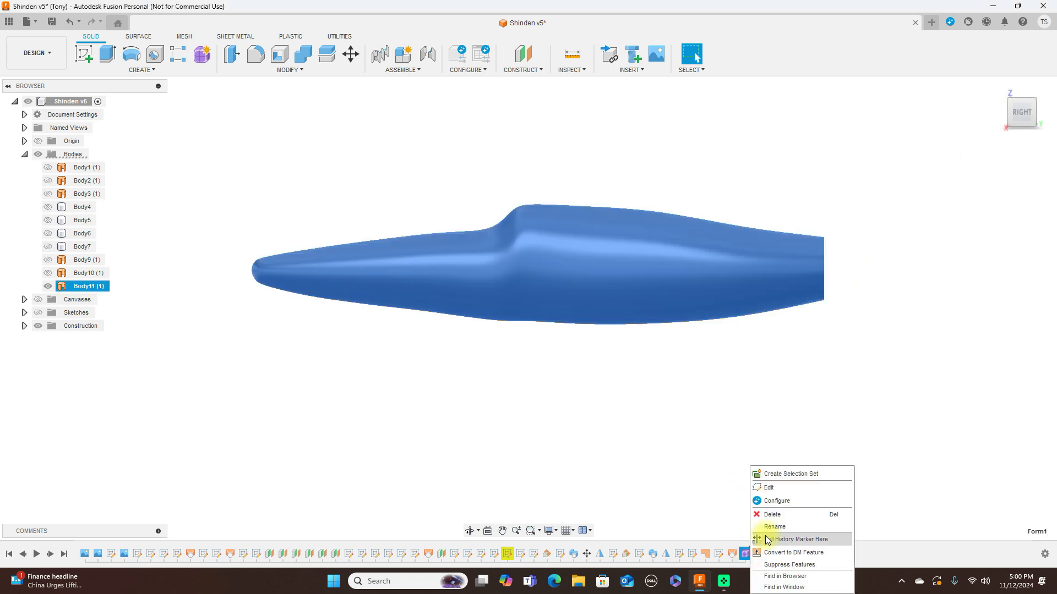
pyautogui.click(777, 488)
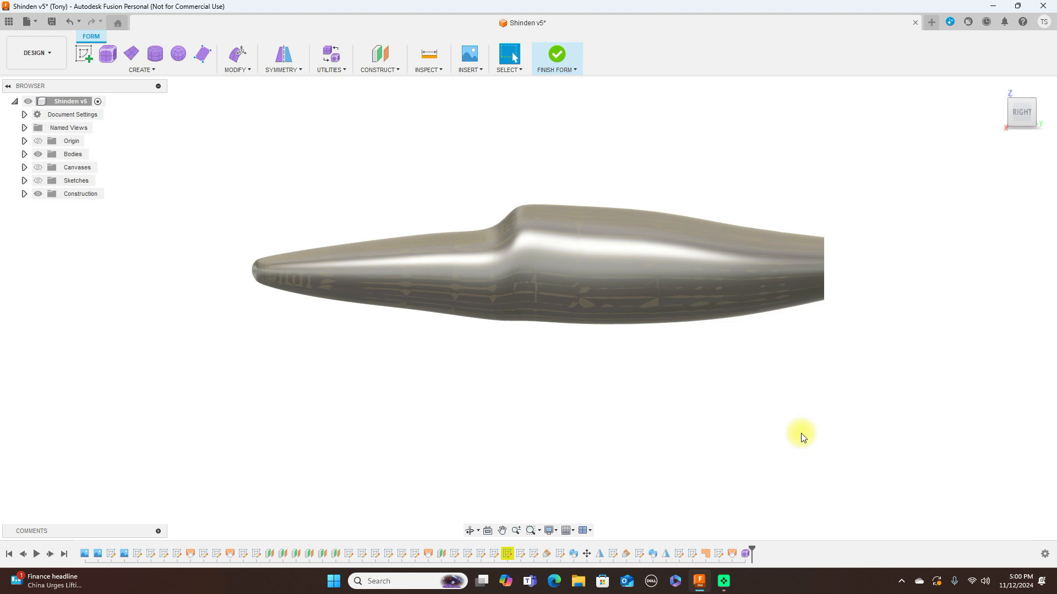
pyautogui.hotkey('ctrl', '6')
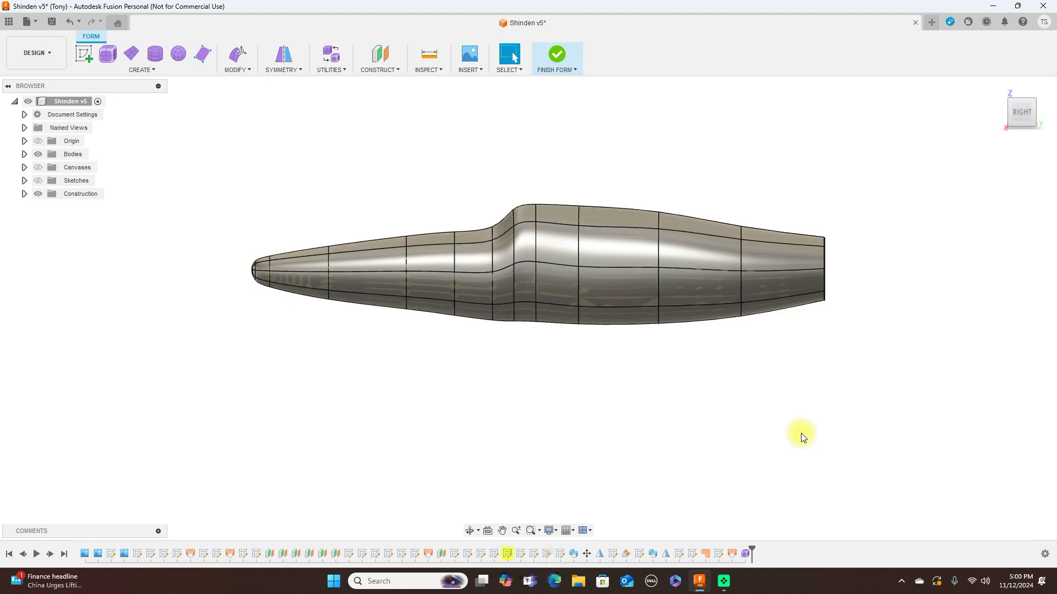
# Switch the T-spline fuselage to box display so its control cage can be edited in the side view
pyautogui.hotkey('ctrl', '1')
pyautogui.hotkey('ctrl', '2')
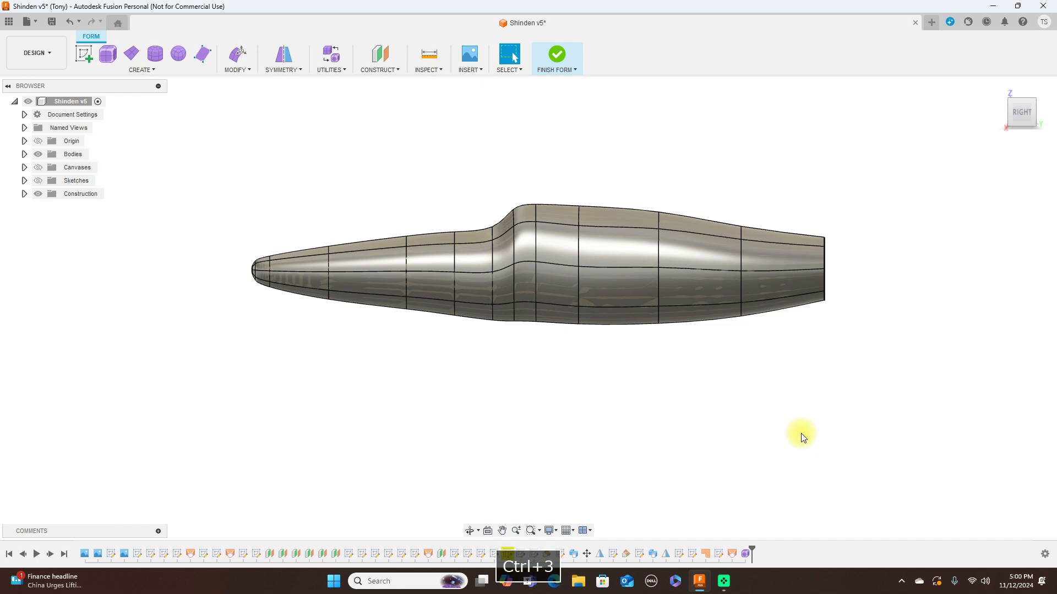
pyautogui.hotkey('ctrl', '4')
pyautogui.hotkey('ctrl', '6')
pyautogui.hotkey('alt', '1')
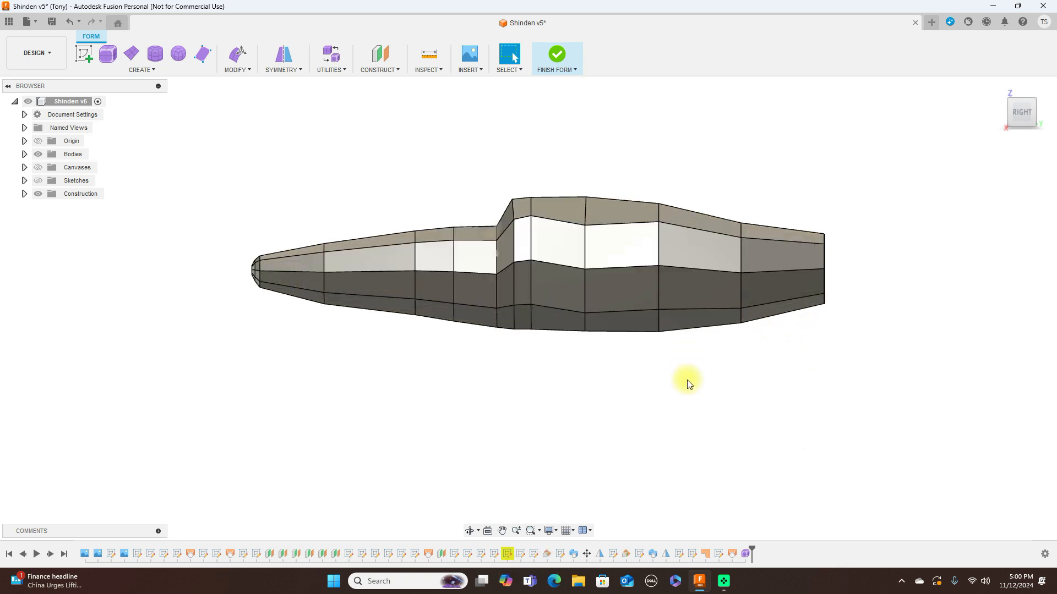
pyautogui.scroll(2, 689, 384)
pyautogui.scroll(-1, 668, 382)
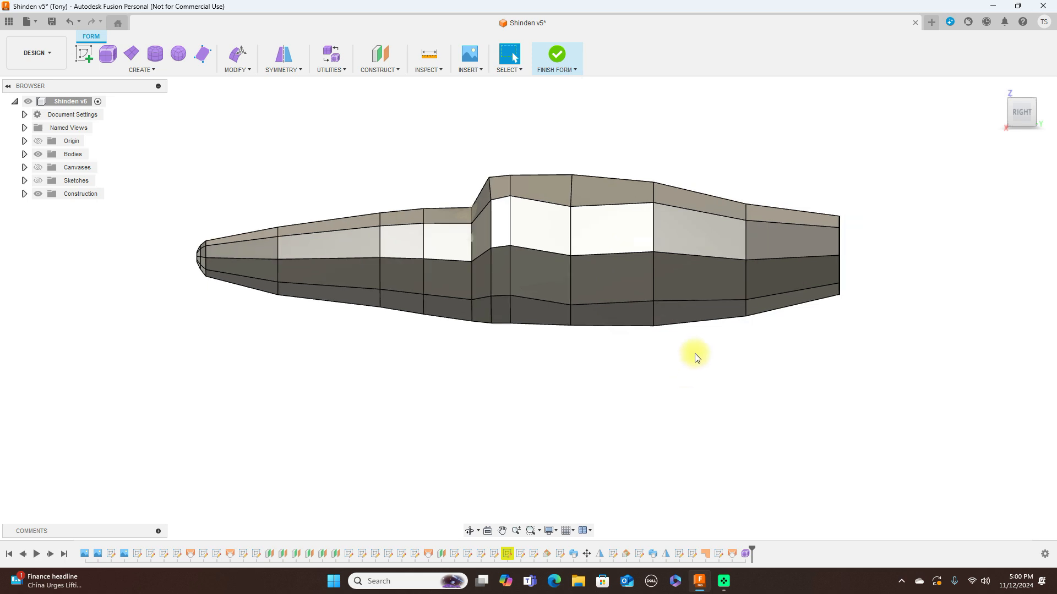
# Start Edit Form on the mid-side vertex of the rear fuselage and lower it to flatten the side edge line
pyautogui.click(653, 252)
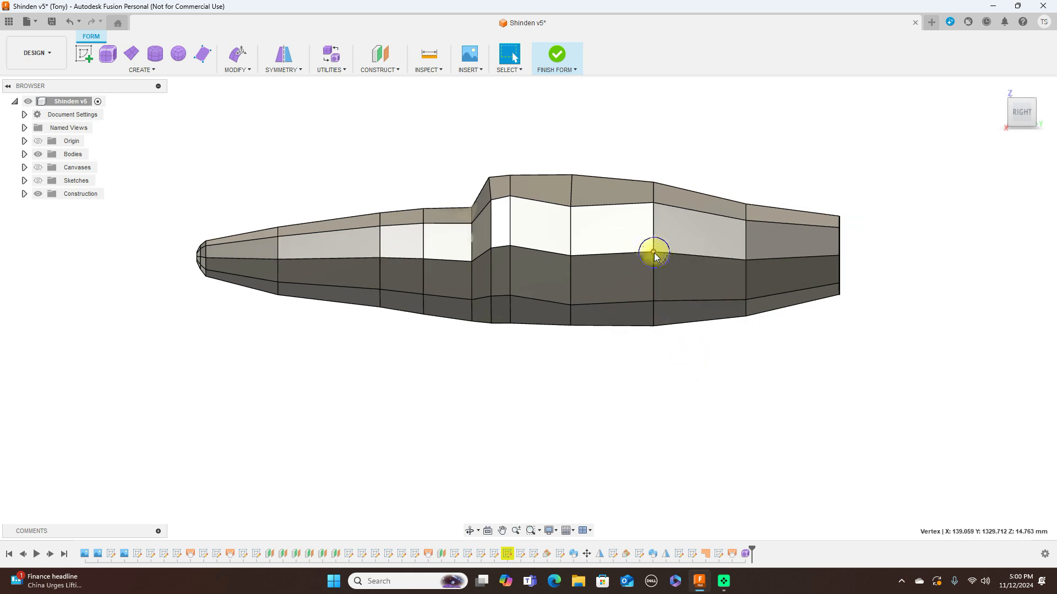
pyautogui.rightClick(654, 253)
pyautogui.click(693, 237)
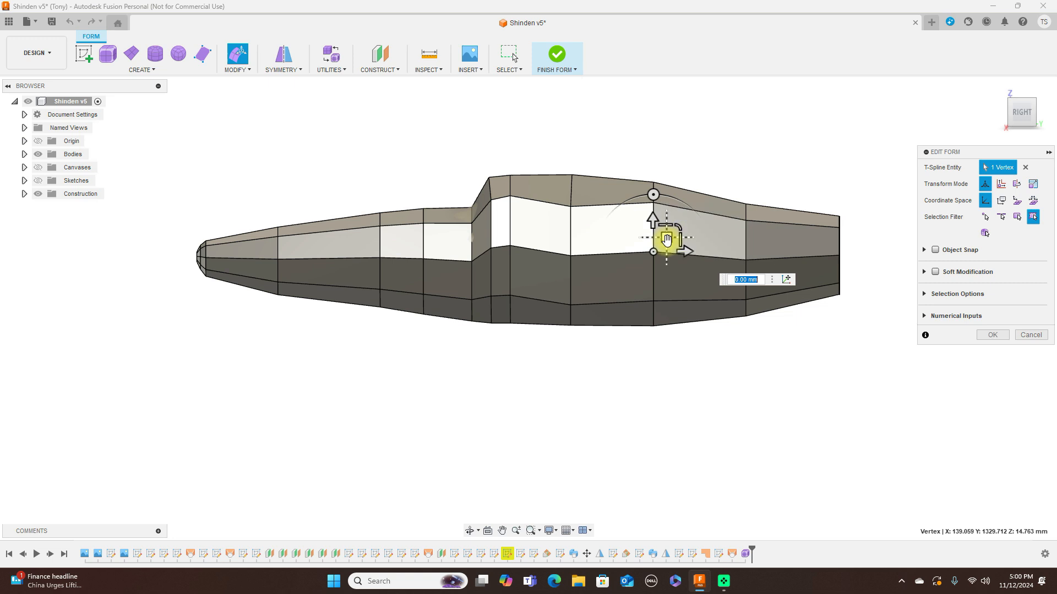
pyautogui.moveTo(666, 240); pyautogui.dragTo(667, 250)
# Level the mid-side edge line at the canopy step by lowering its two raised vertices and raising the vertex just ahead of them
pyautogui.click(508, 245)
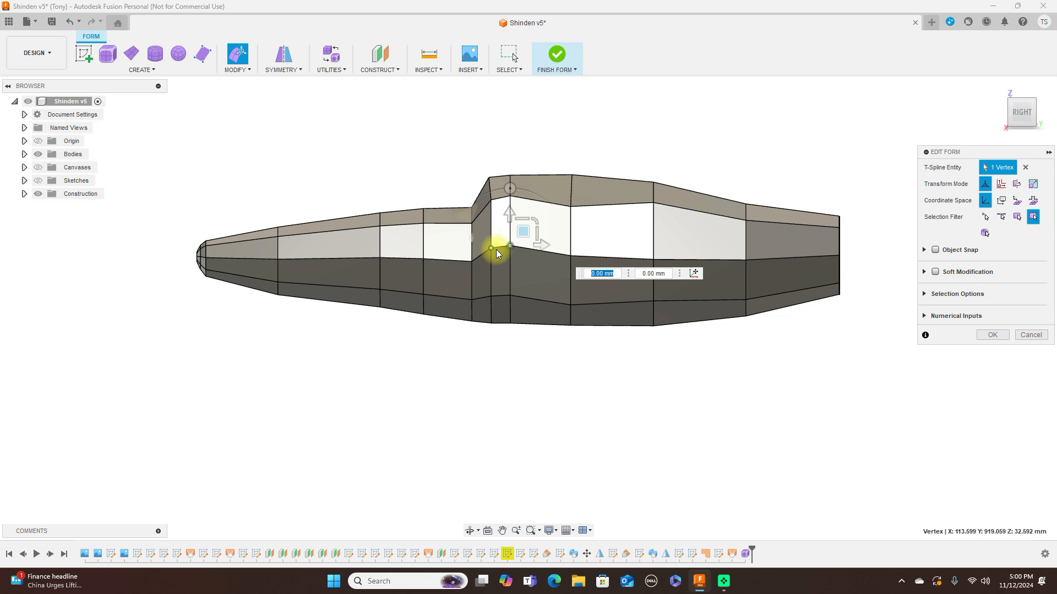
pyautogui.moveTo(523, 230); pyautogui.dragTo(524, 236)
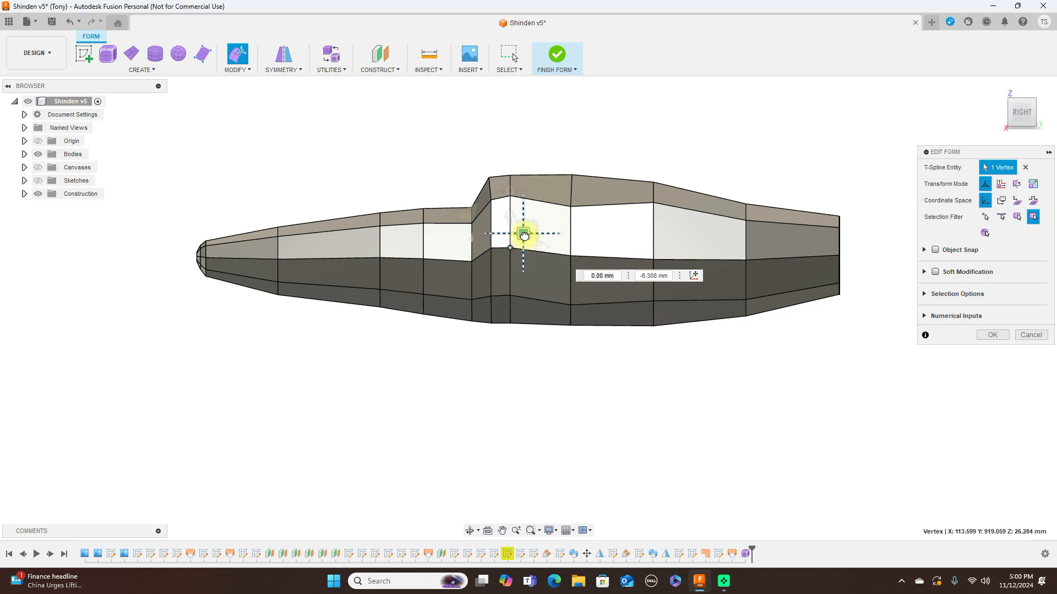
pyautogui.keyDown('shift'); pyautogui.click(491, 249); pyautogui.keyUp('shift')
pyautogui.moveTo(513, 230); pyautogui.dragTo(513, 241)
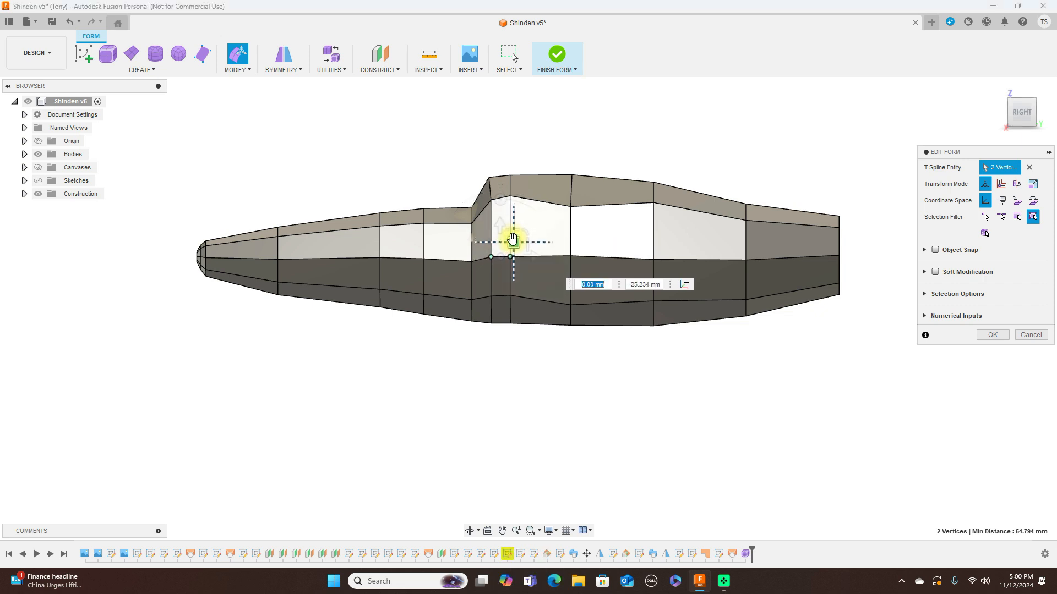
pyautogui.click(483, 245)
pyautogui.moveTo(482, 244); pyautogui.dragTo(484, 245)
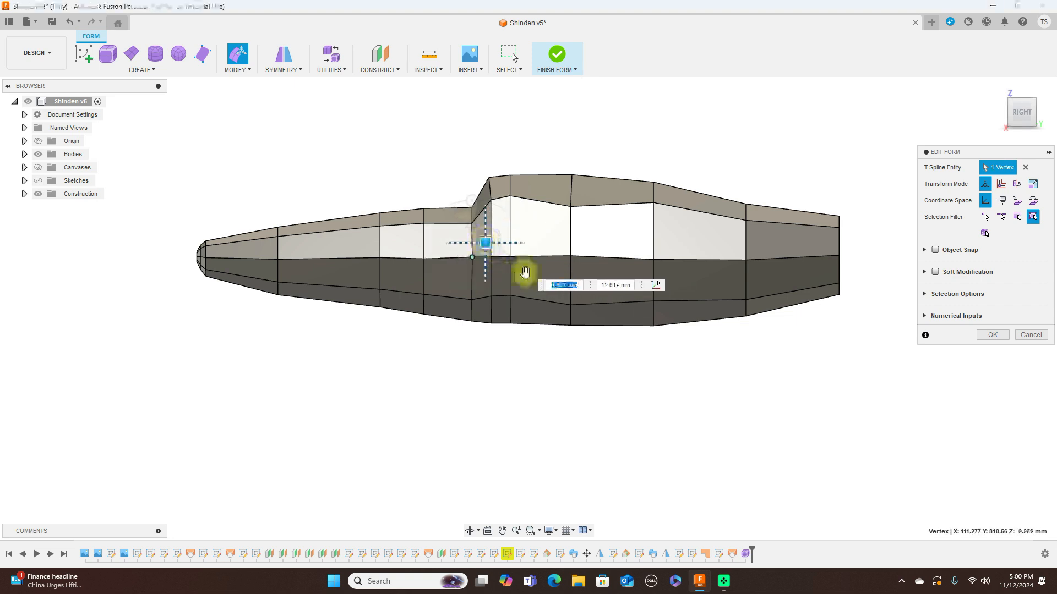
# Straighten the rear of the lower side edge line by raising three successive vertices, the middle about 6 mm and the rearmost about 13 mm
pyautogui.click(569, 302)
pyautogui.moveTo(588, 290); pyautogui.dragTo(651, 303)
pyautogui.click(654, 303)
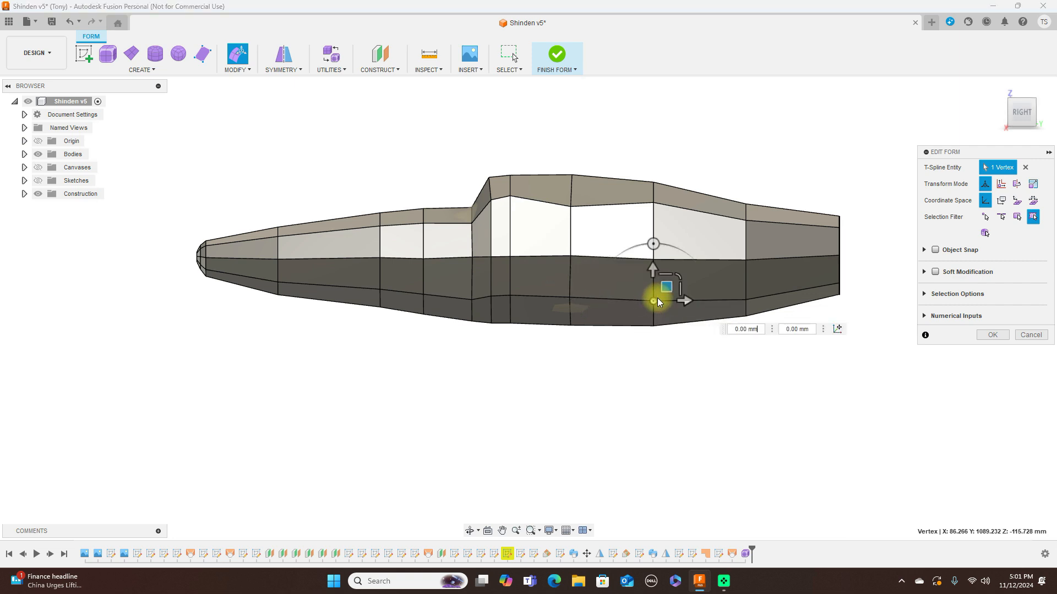
pyautogui.moveTo(668, 288); pyautogui.dragTo(668, 284)
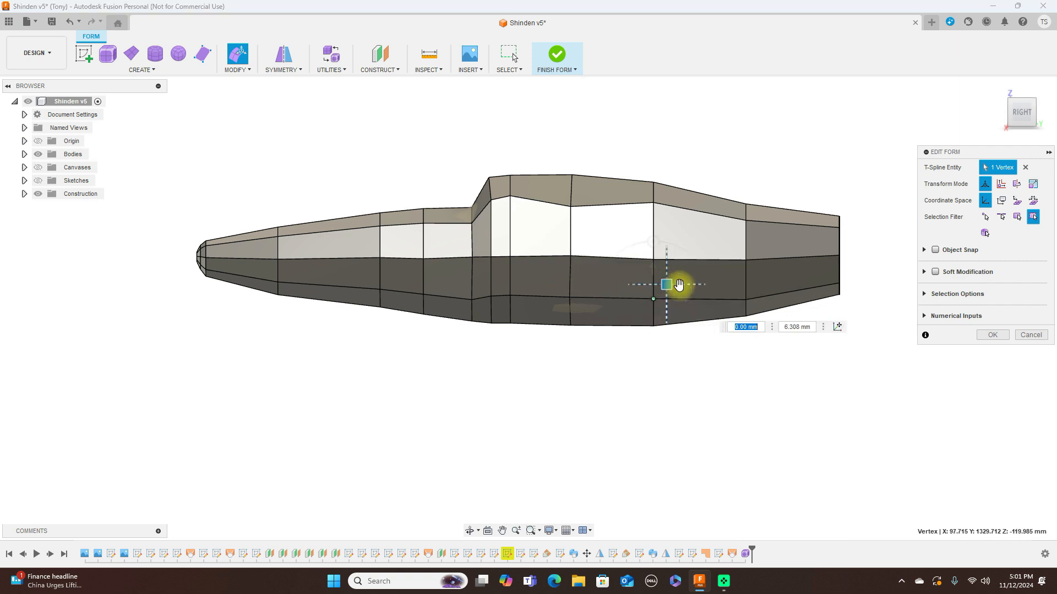
pyautogui.click(746, 303)
pyautogui.moveTo(760, 285); pyautogui.dragTo(759, 276)
# Smooth the upper side edge line by lowering three vertices from rear to canopy step about 24, 33 and 43 mm, and raising the next one forward about 11 mm
pyautogui.click(654, 204)
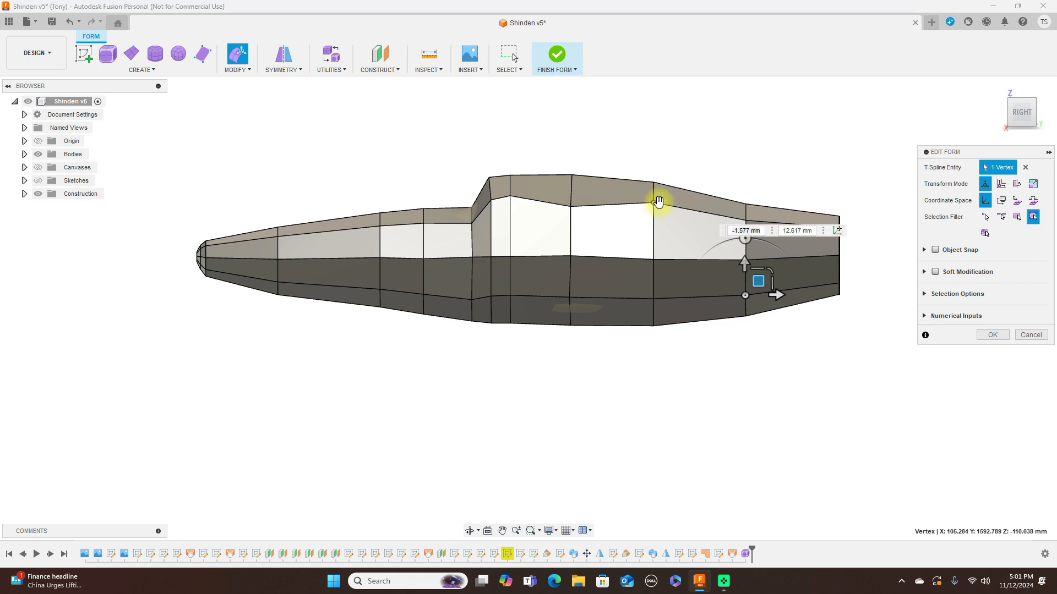
pyautogui.moveTo(667, 193); pyautogui.dragTo(665, 198)
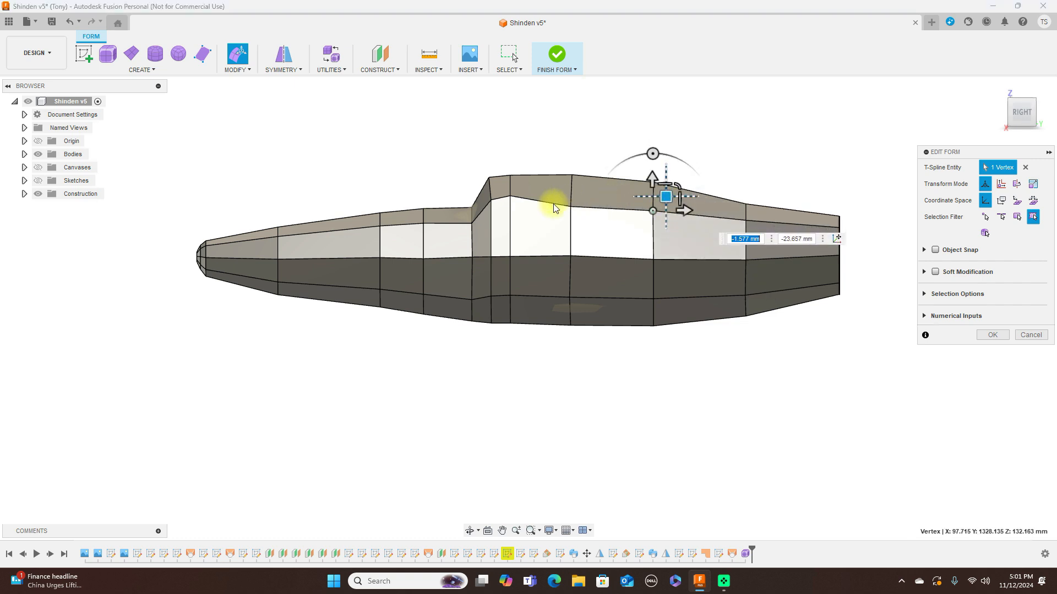
pyautogui.click(512, 199)
pyautogui.moveTo(523, 183); pyautogui.dragTo(523, 196)
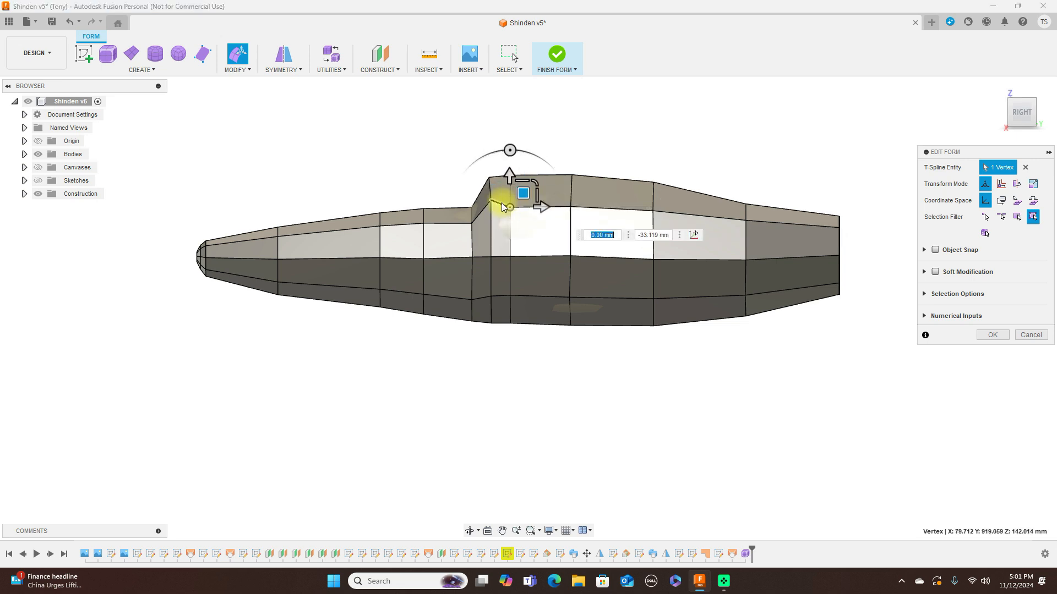
pyautogui.click(494, 205)
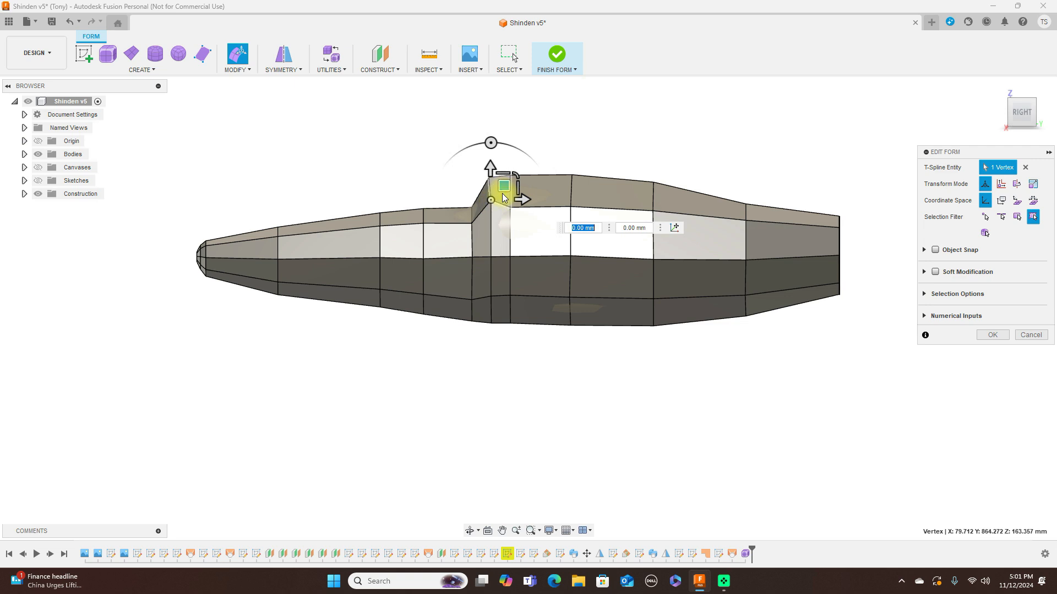
pyautogui.moveTo(504, 194); pyautogui.dragTo(502, 204)
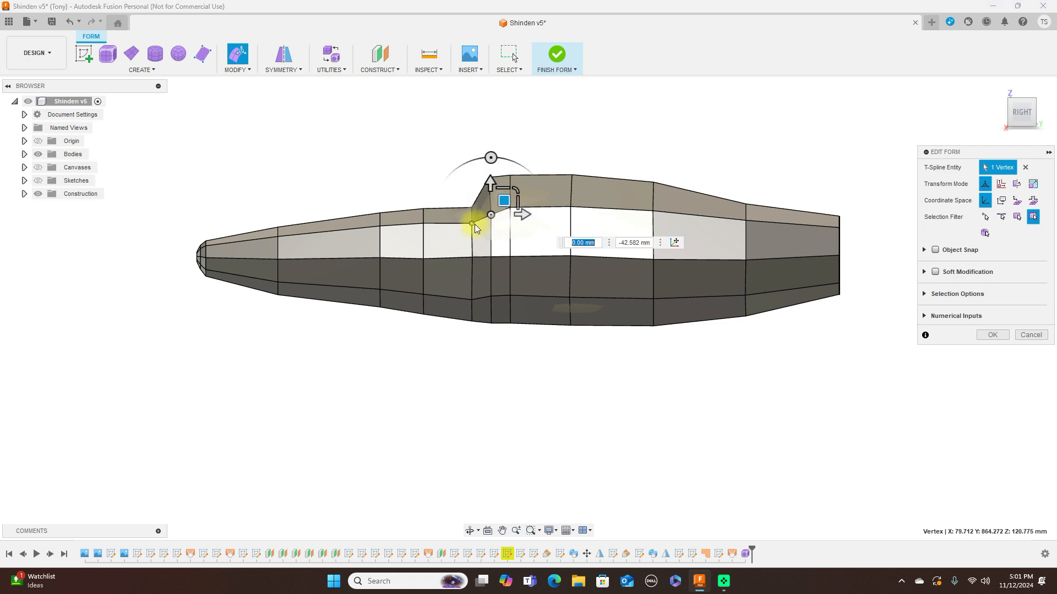
pyautogui.click(472, 224)
pyautogui.moveTo(483, 210); pyautogui.dragTo(483, 206)
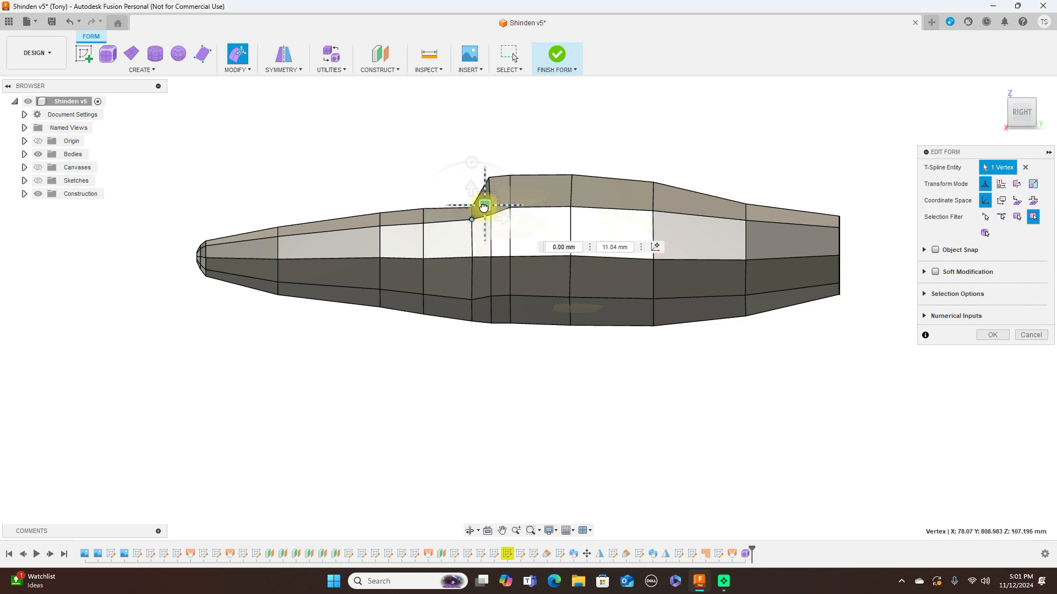
# Raise the two lower side vertices at and just ahead of the canopy step, the forward one by about 6 mm
pyautogui.click(471, 299)
pyautogui.moveTo(483, 282); pyautogui.dragTo(437, 281)
pyautogui.click(424, 295)
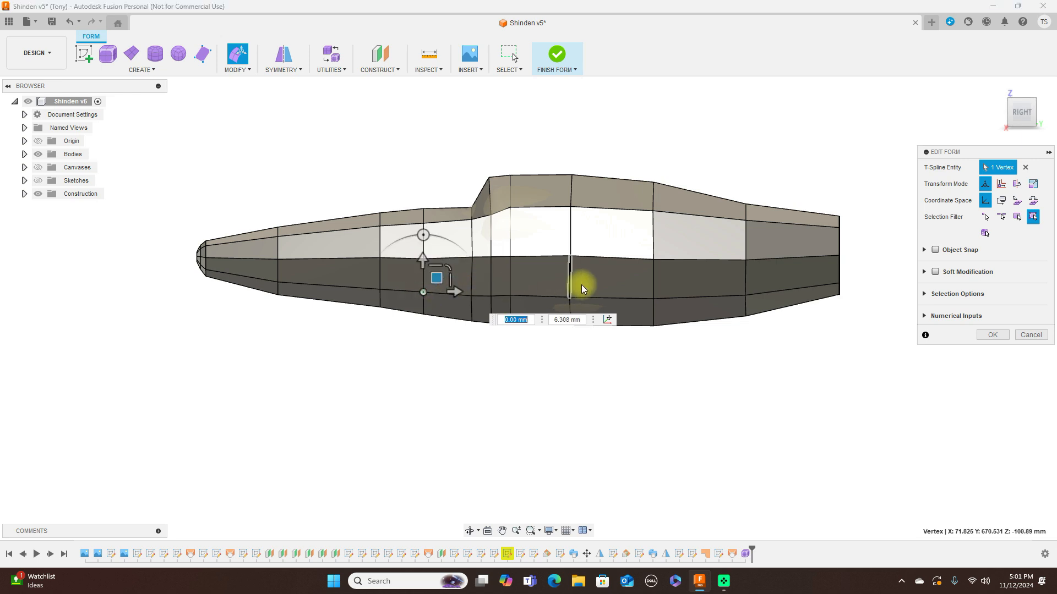
# Raise the rear mid-side vertex about 6 mm and lower the upper side vertex on the forward fuselage about 6 mm
pyautogui.click(652, 258)
pyautogui.moveTo(667, 243); pyautogui.dragTo(662, 243)
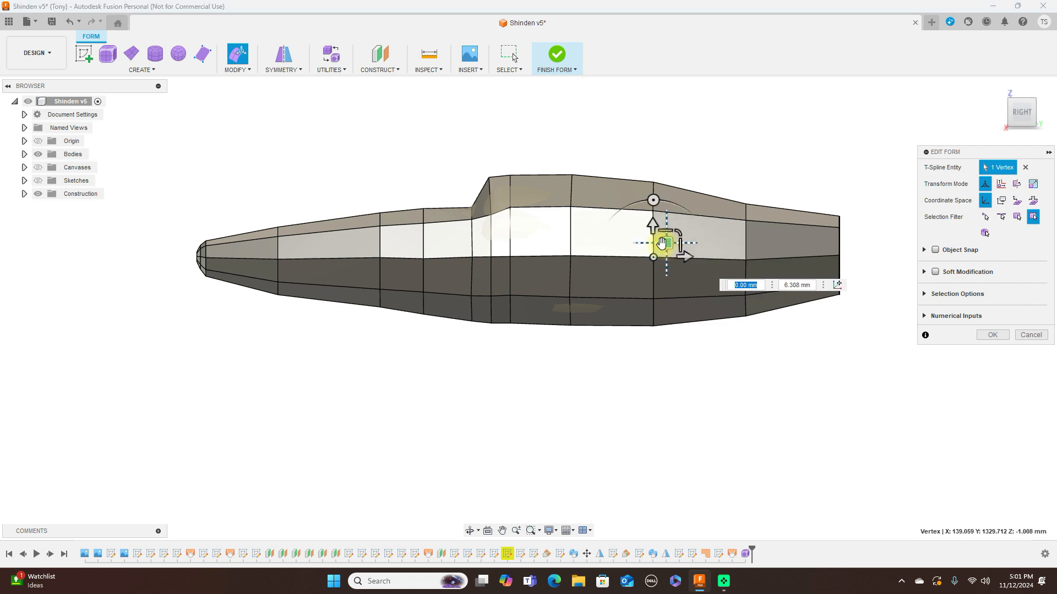
pyautogui.click(380, 228)
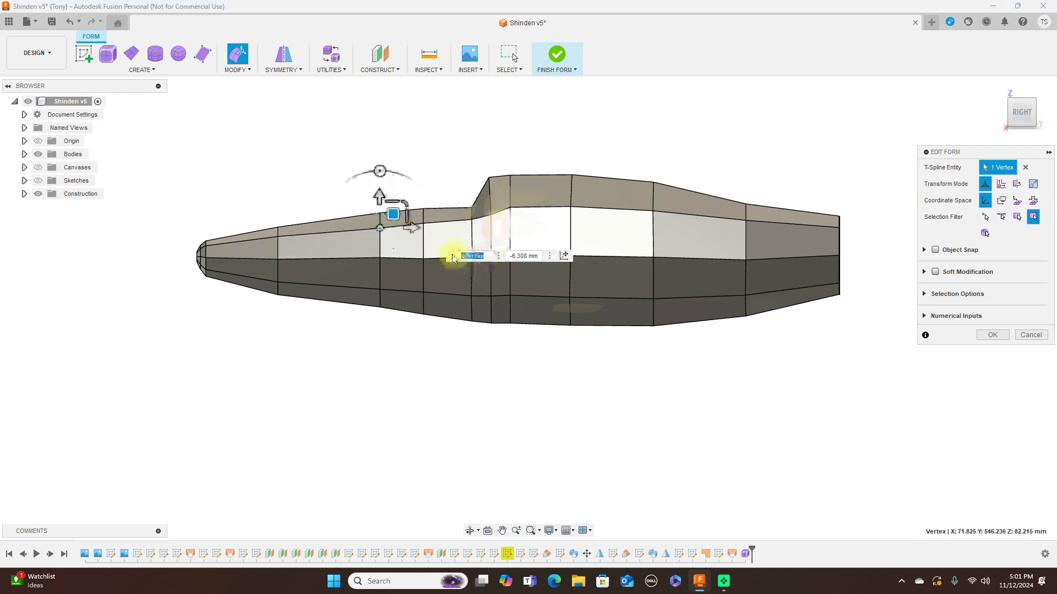
# Lower the three upper side vertices from the canopy front rearward, the rear one by about 13 mm, to even out the edge line
pyautogui.click(512, 208)
pyautogui.moveTo(515, 208); pyautogui.dragTo(527, 201)
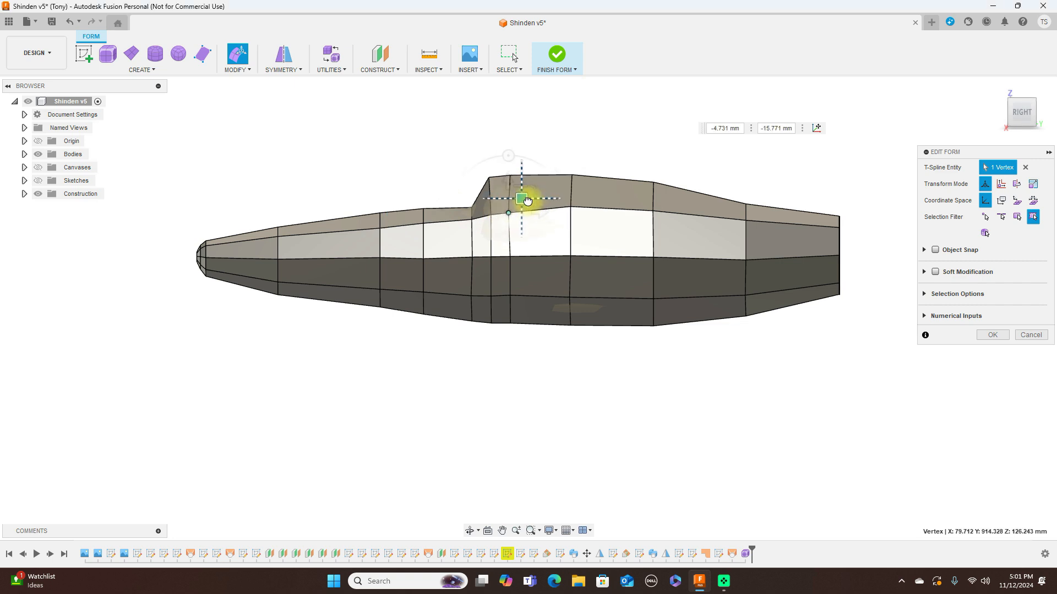
pyautogui.click(569, 206)
pyautogui.moveTo(584, 194); pyautogui.dragTo(649, 213)
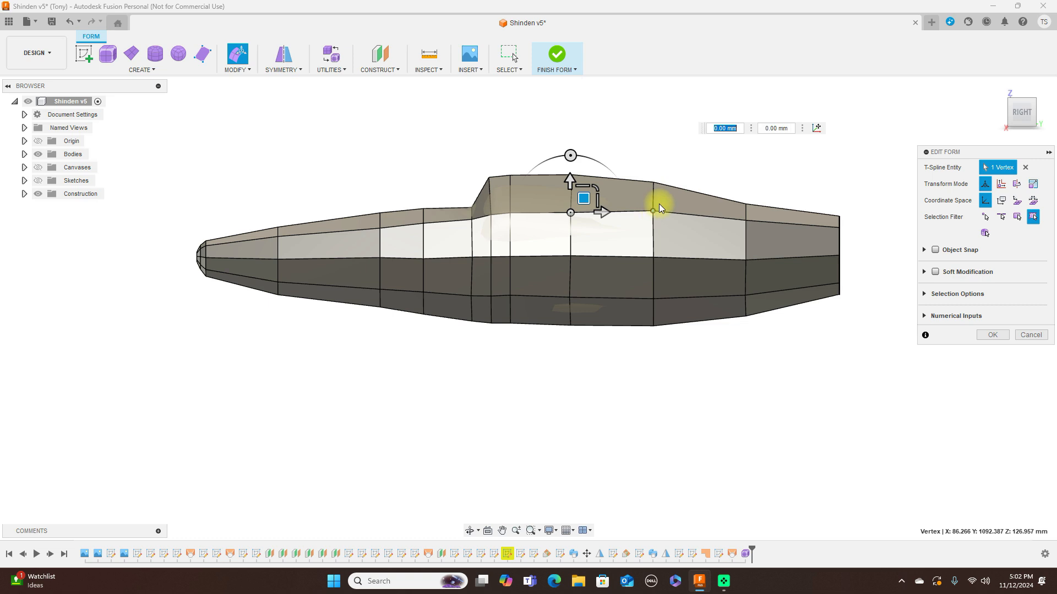
pyautogui.click(653, 211)
pyautogui.moveTo(668, 194); pyautogui.dragTo(668, 201)
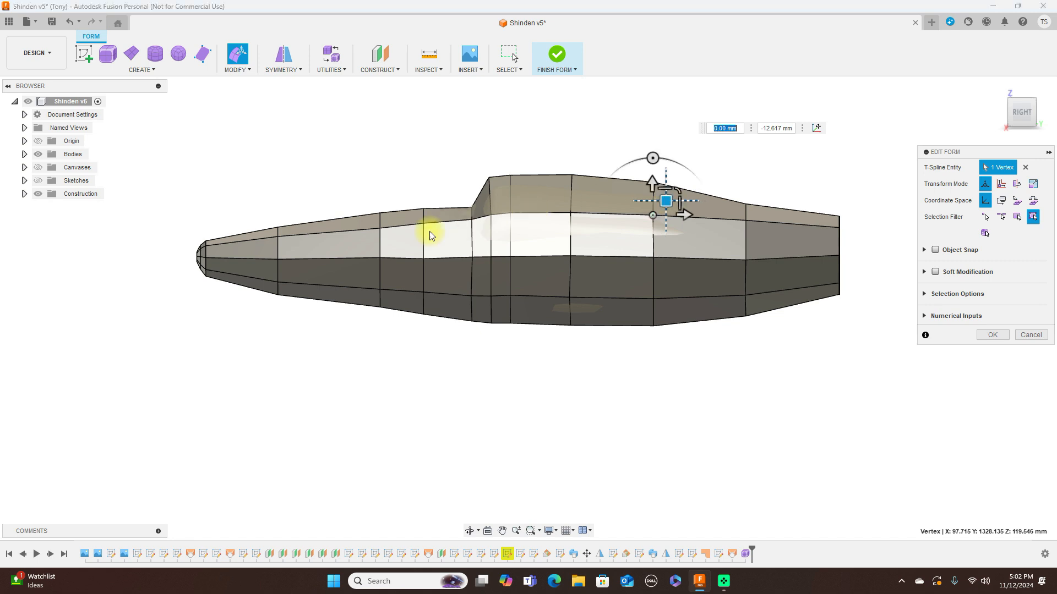
# On the lower side edge line, raise the nose vertex about 11 mm and the canopy-step vertex about 3 mm, and lower one under the cockpit about 4 mm
pyautogui.click(279, 281)
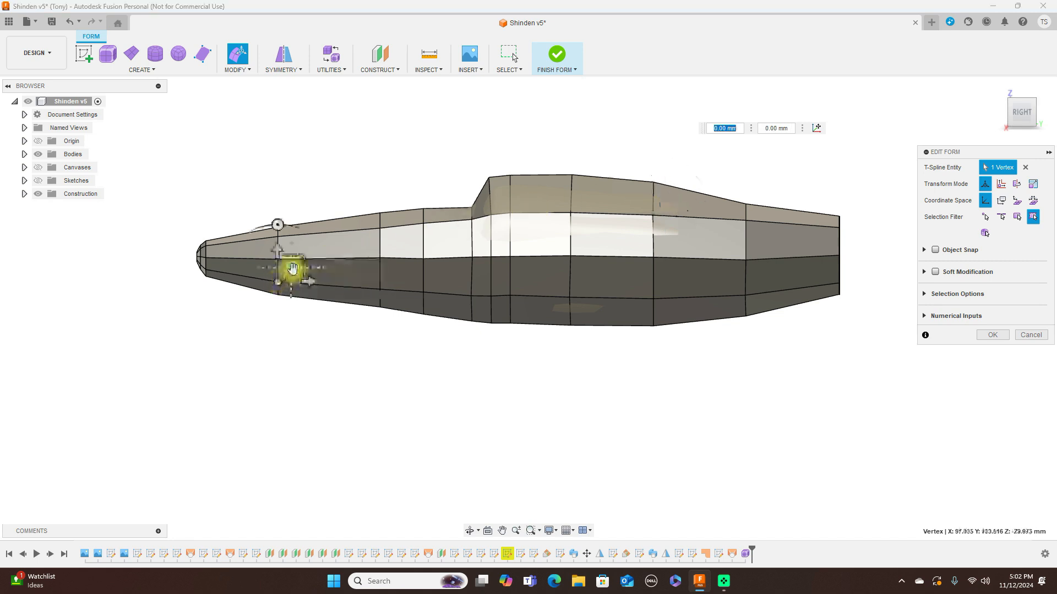
pyautogui.moveTo(292, 268); pyautogui.dragTo(291, 264)
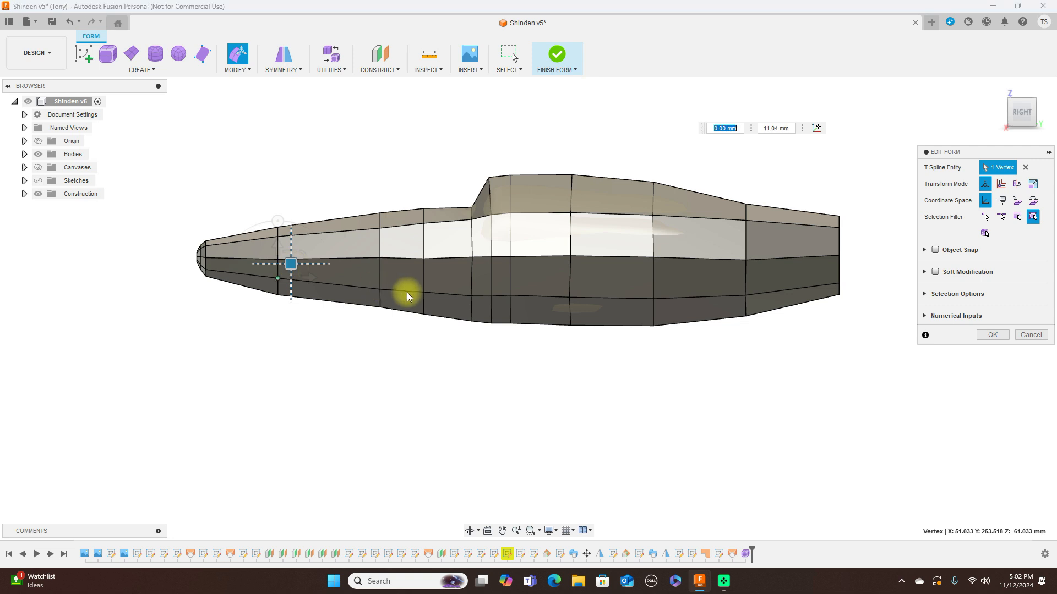
pyautogui.click(472, 295)
pyautogui.moveTo(483, 281); pyautogui.dragTo(483, 281)
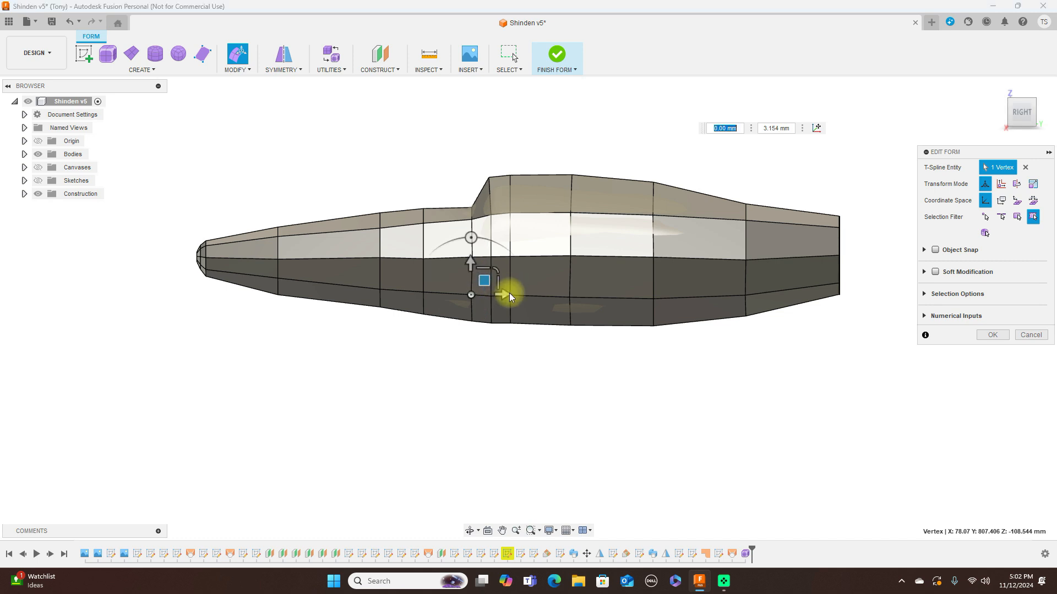
pyautogui.scroll(3, 508, 295)
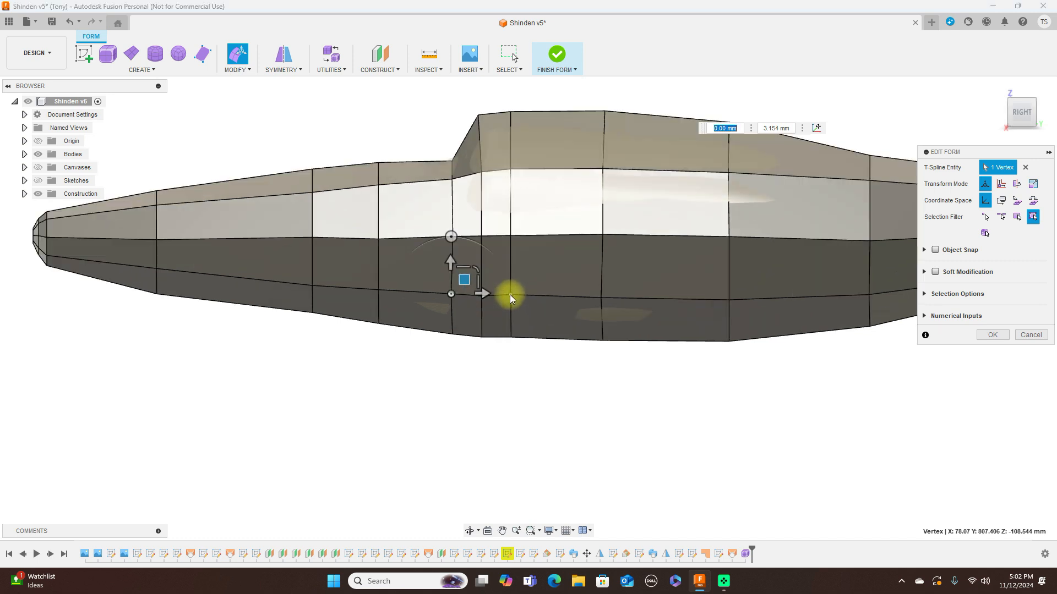
pyautogui.click(511, 294)
pyautogui.moveTo(524, 282); pyautogui.dragTo(522, 285)
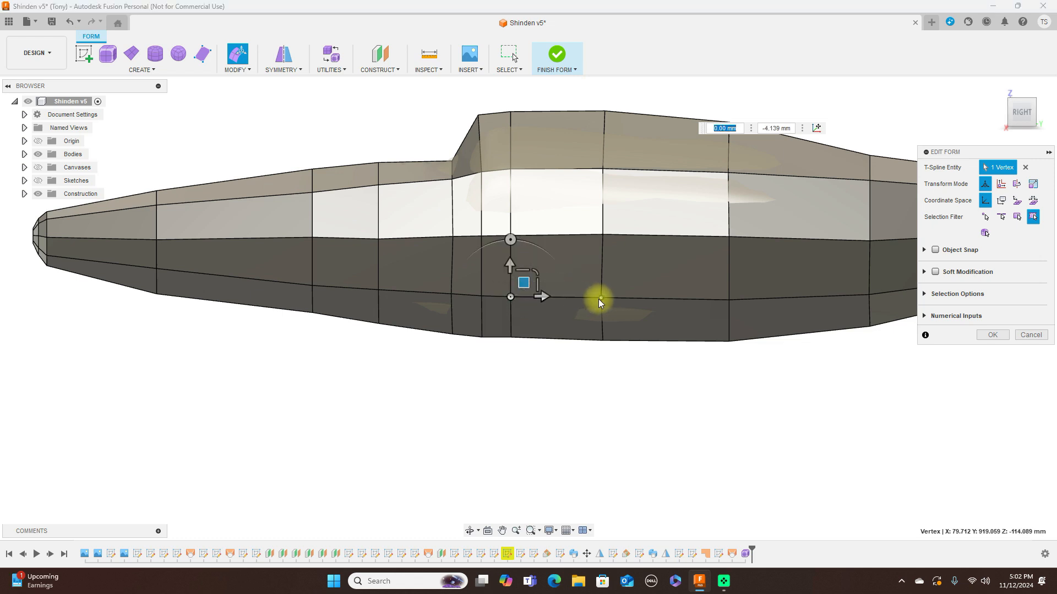
# On the right lower side edge line, shift the mid-canopy vertex about 3 mm rearward and raise the next one aft about 2 mm
pyautogui.click(601, 298)
pyautogui.moveTo(615, 283); pyautogui.dragTo(616, 282)
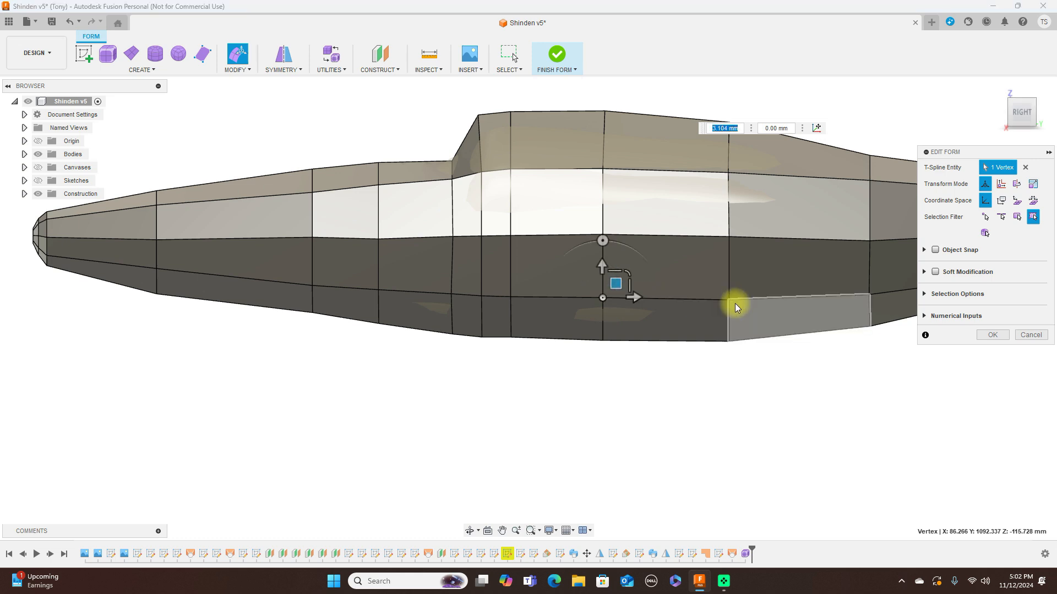
pyautogui.click(736, 299)
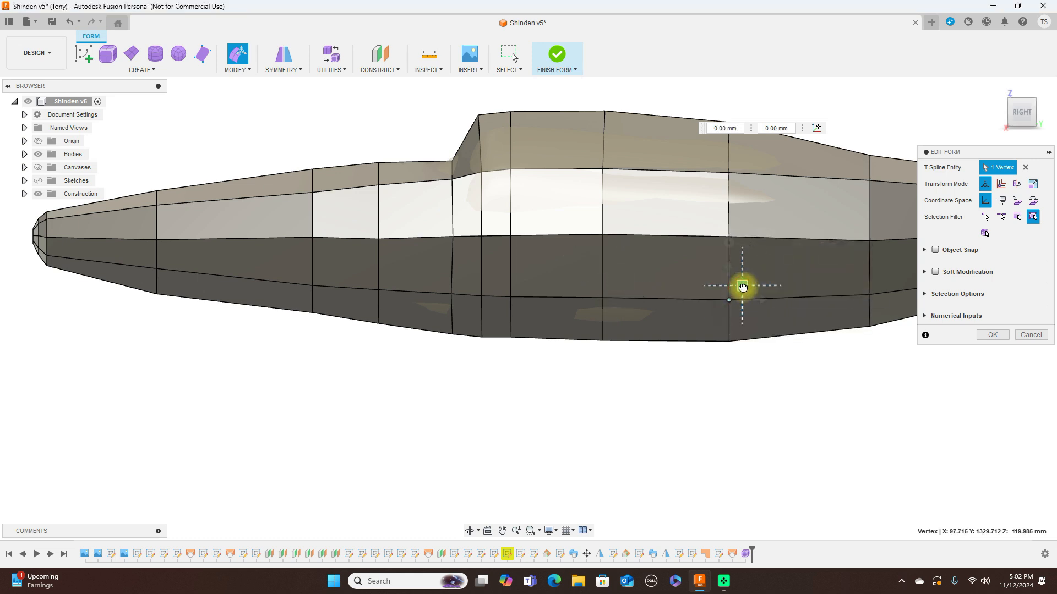
pyautogui.moveTo(742, 286); pyautogui.dragTo(743, 285)
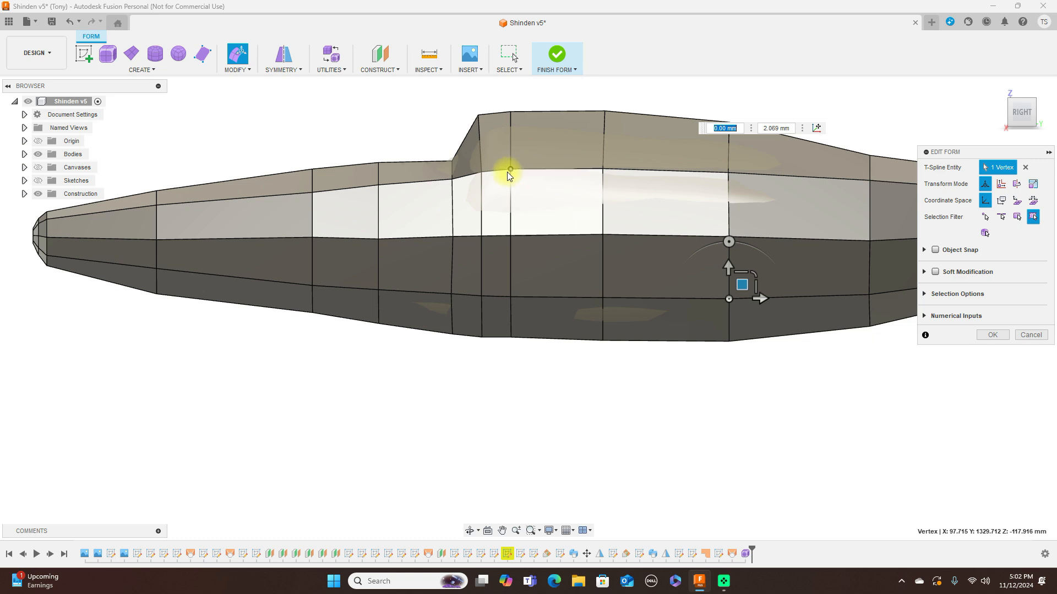
# On the upper side edge line, lower the vertex just ahead of the canopy step about 4 mm and the nose vertex about 6 mm
pyautogui.click(379, 187)
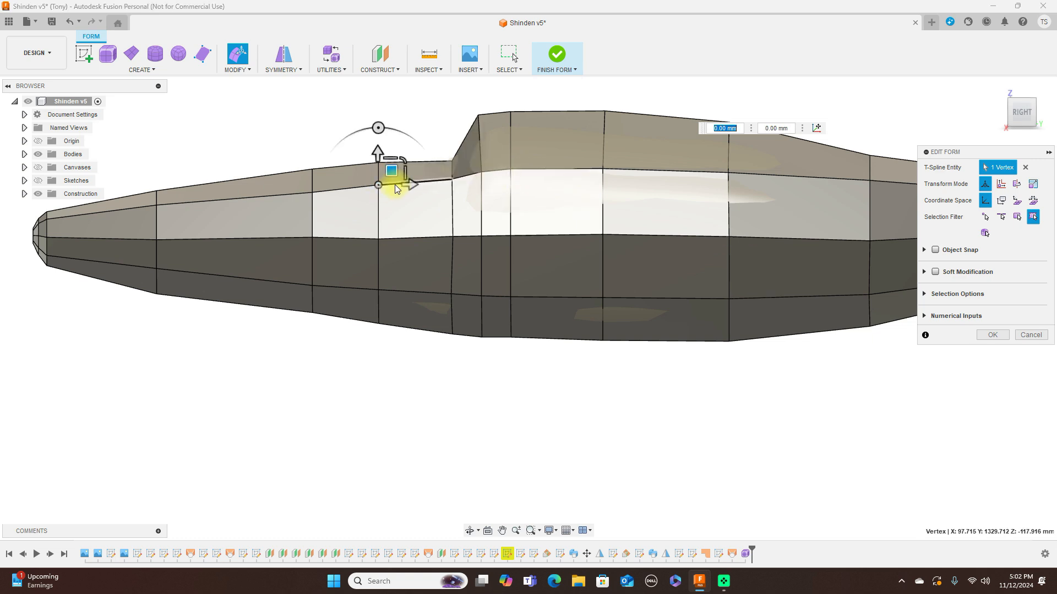
pyautogui.moveTo(391, 171); pyautogui.dragTo(394, 176)
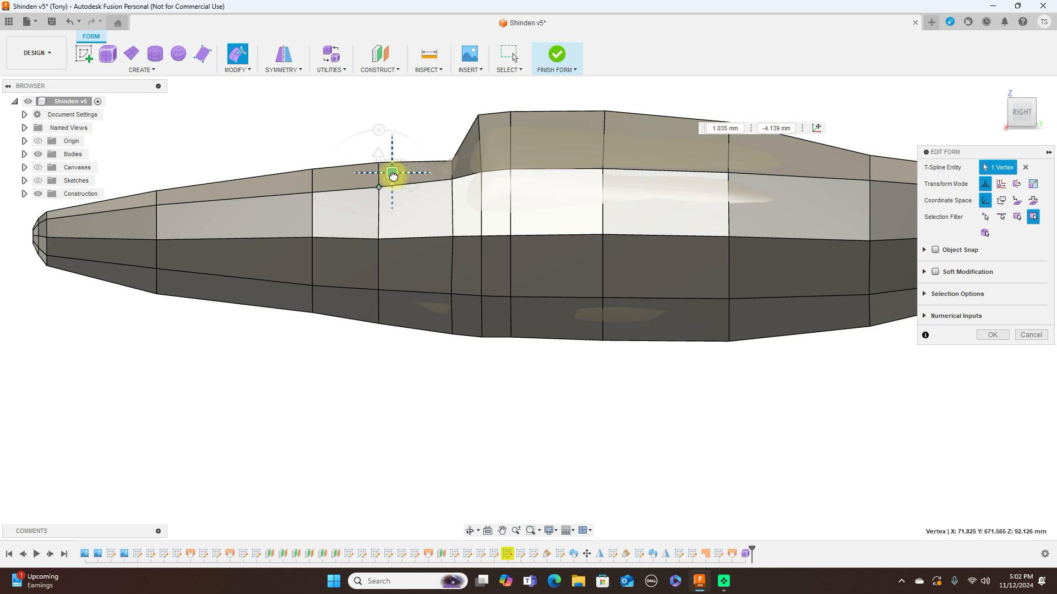
pyautogui.moveTo(392, 175); pyautogui.dragTo(393, 175)
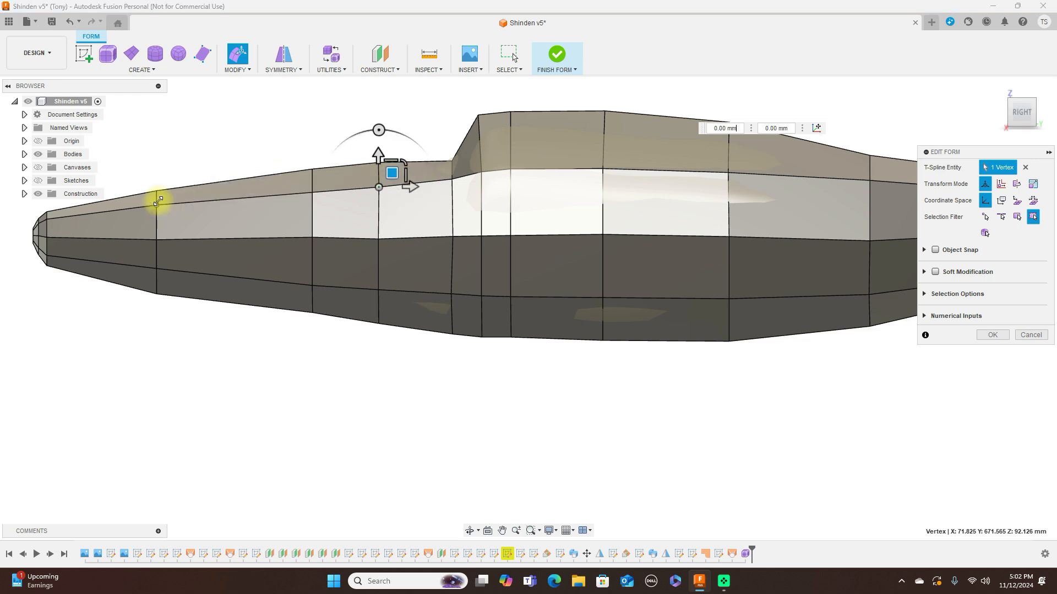
pyautogui.click(158, 200)
pyautogui.moveTo(170, 193); pyautogui.dragTo(175, 242)
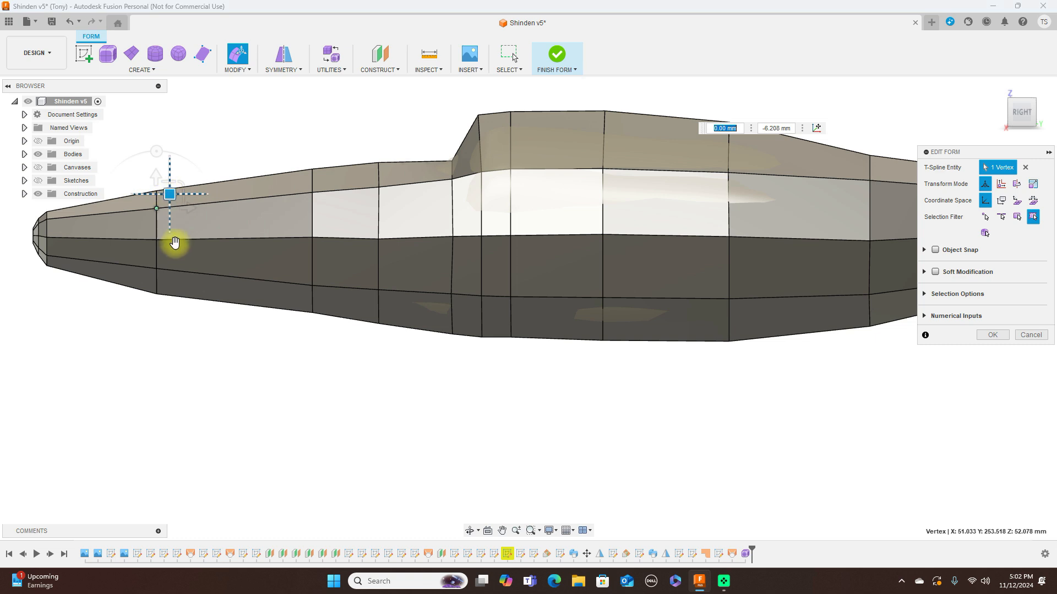
# On the fuselage's left side, raise the rear and mid-canopy vertices of the mid-side edge line by about 16.5 mm each
pyautogui.scroll(-4, 354, 306)
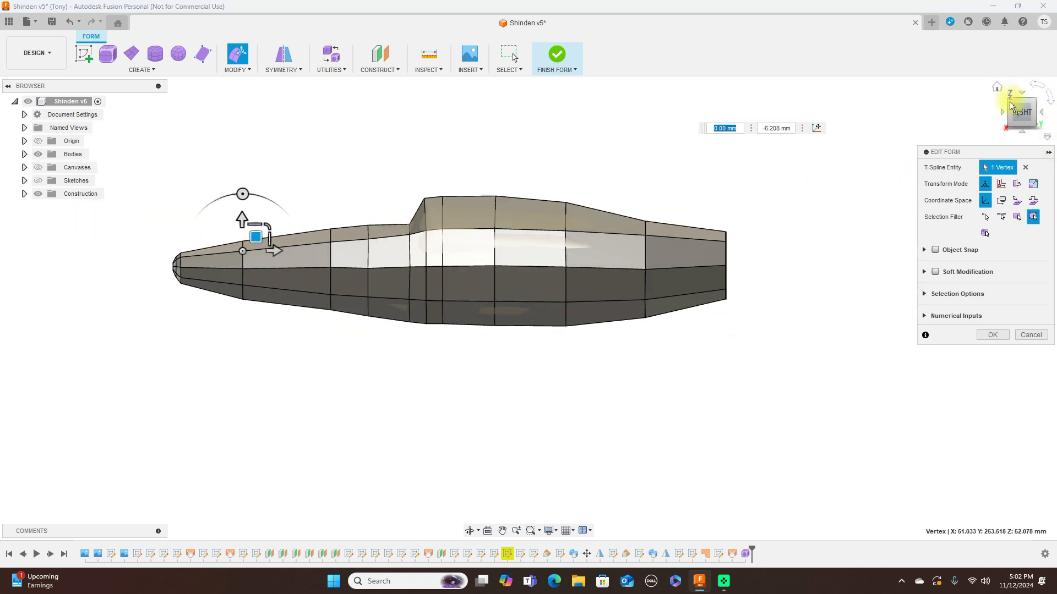
pyautogui.click(1001, 114)
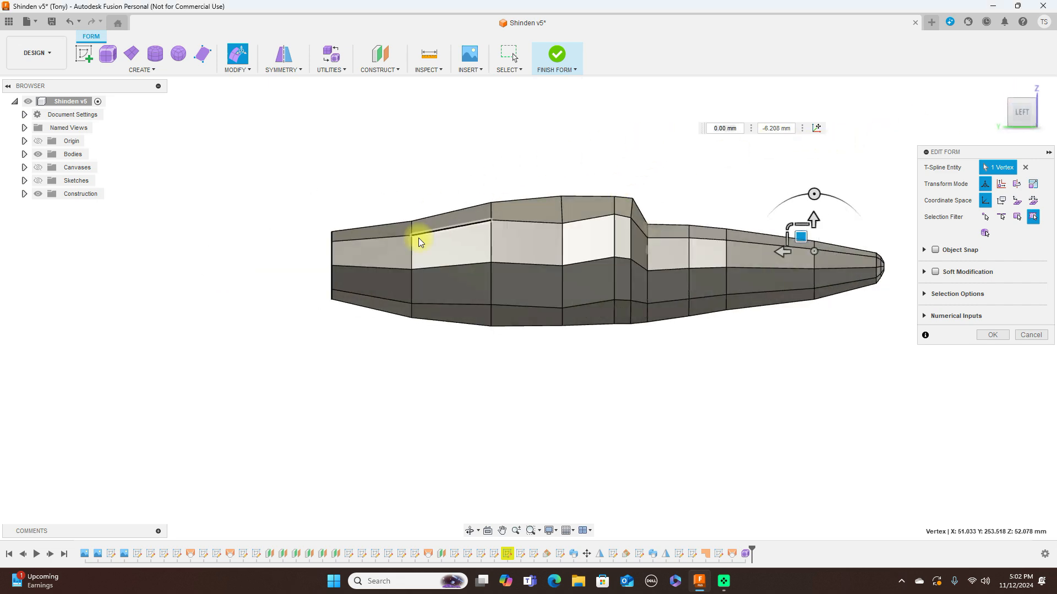
pyautogui.click(412, 269)
pyautogui.moveTo(398, 253); pyautogui.dragTo(398, 250)
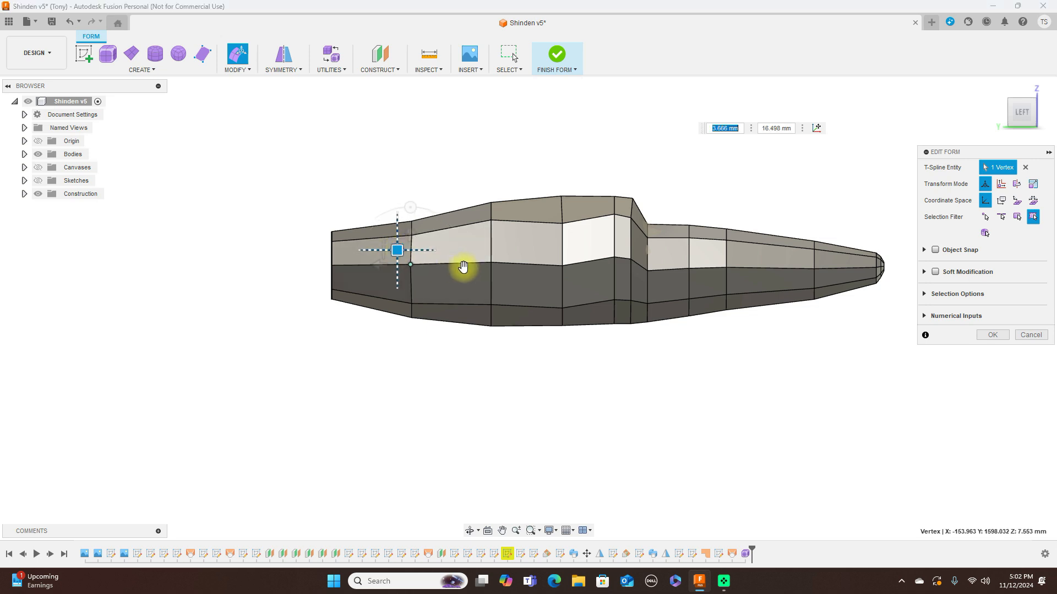
pyautogui.click(562, 267)
pyautogui.moveTo(548, 248); pyautogui.dragTo(550, 242)
# On the left upper side edge line, raise the mid-canopy vertex about 21 mm and lower the one behind it about 13 mm
pyautogui.scroll(2, 570, 221)
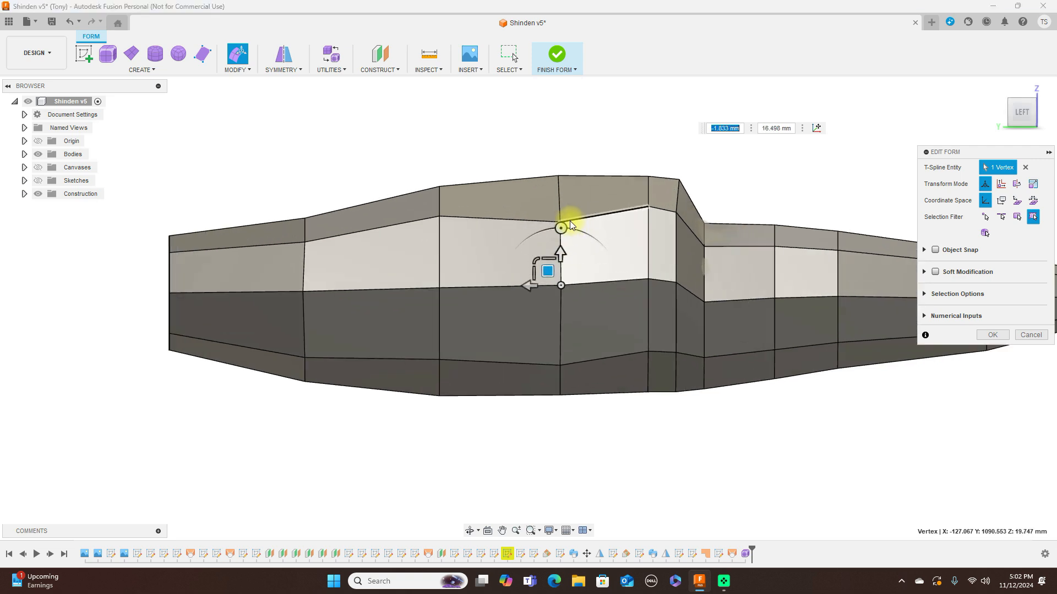
pyautogui.scroll(2, 561, 221)
pyautogui.click(559, 221)
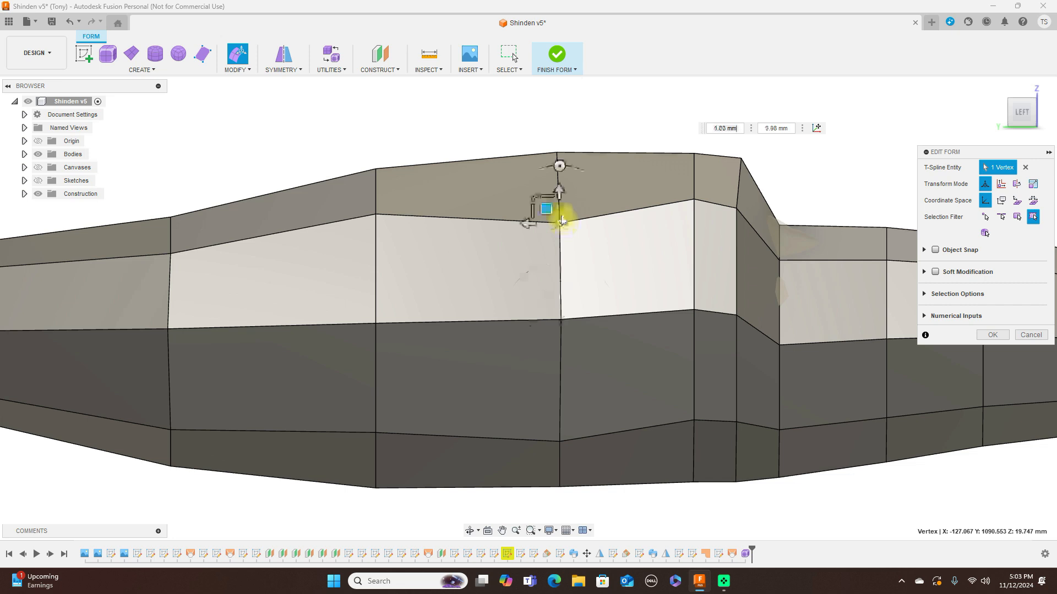
pyautogui.moveTo(545, 209); pyautogui.dragTo(542, 193)
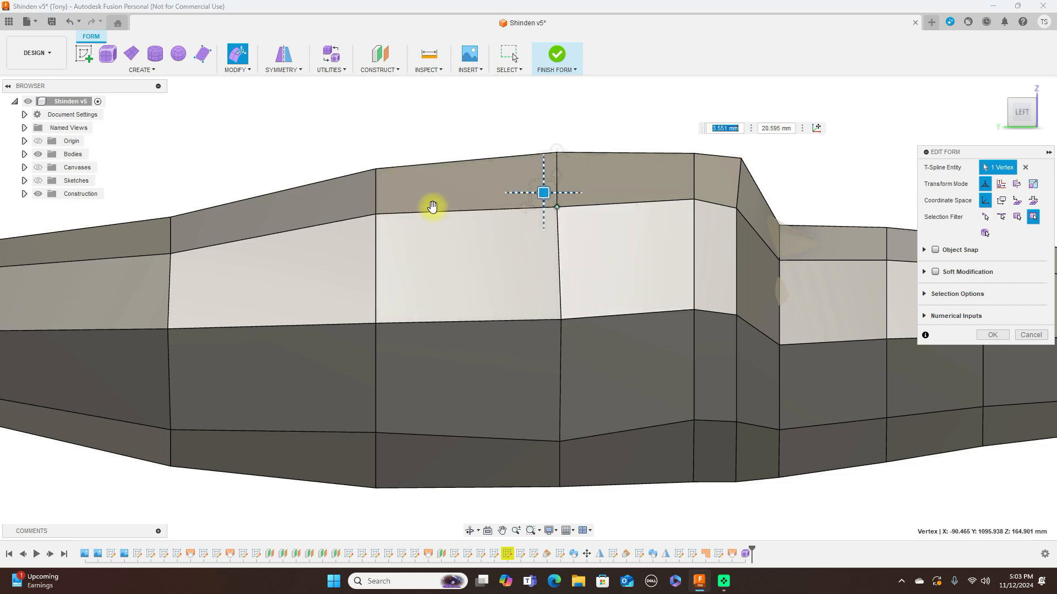
pyautogui.click(377, 215)
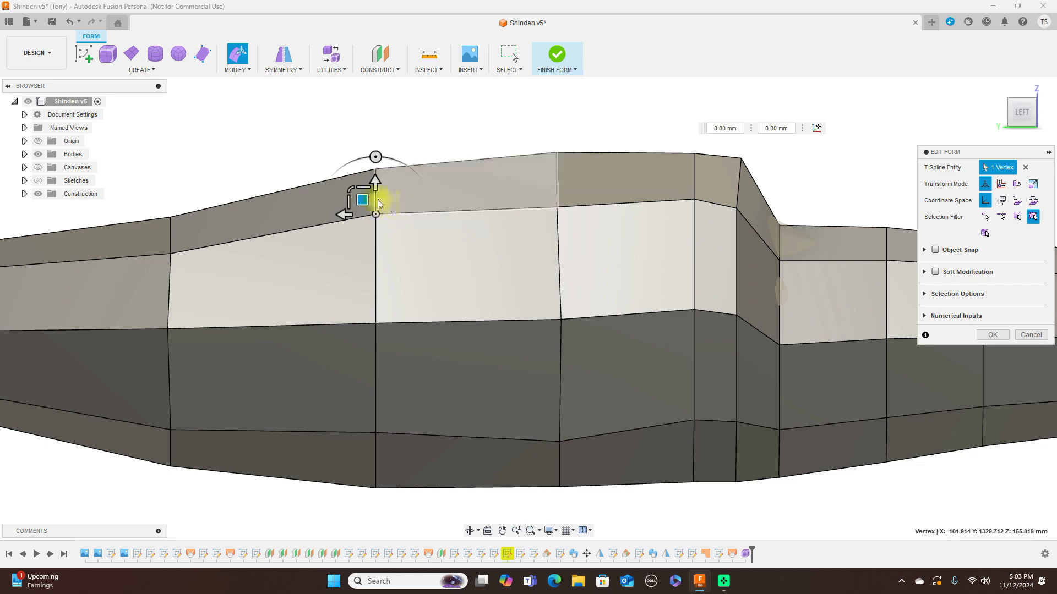
pyautogui.moveTo(365, 199); pyautogui.dragTo(364, 211)
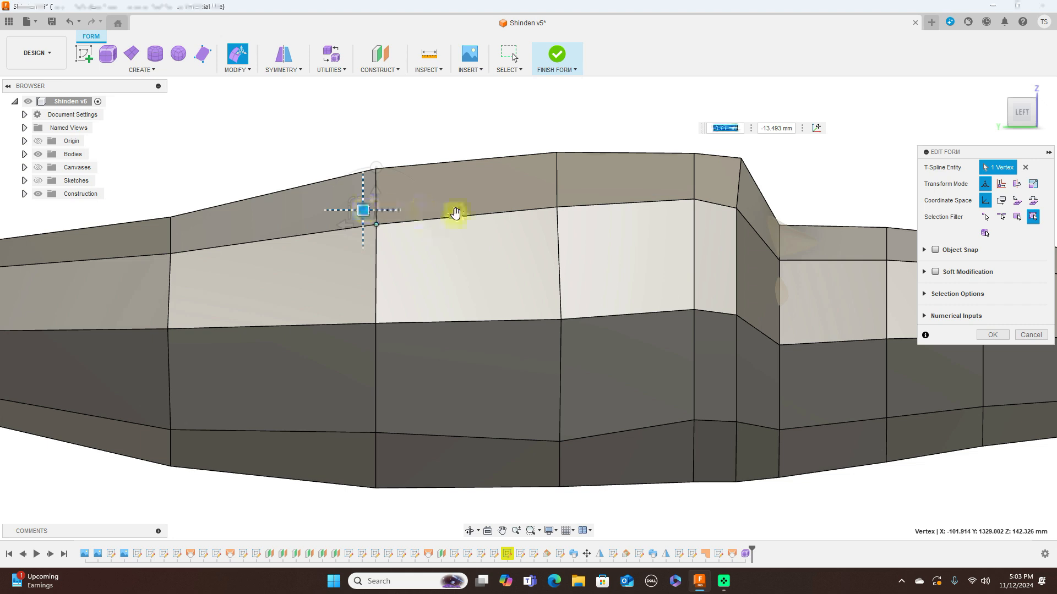
# Lower the left upper side vertices at the canopy front and mid-canopy by about 11 mm each
pyautogui.click(693, 200)
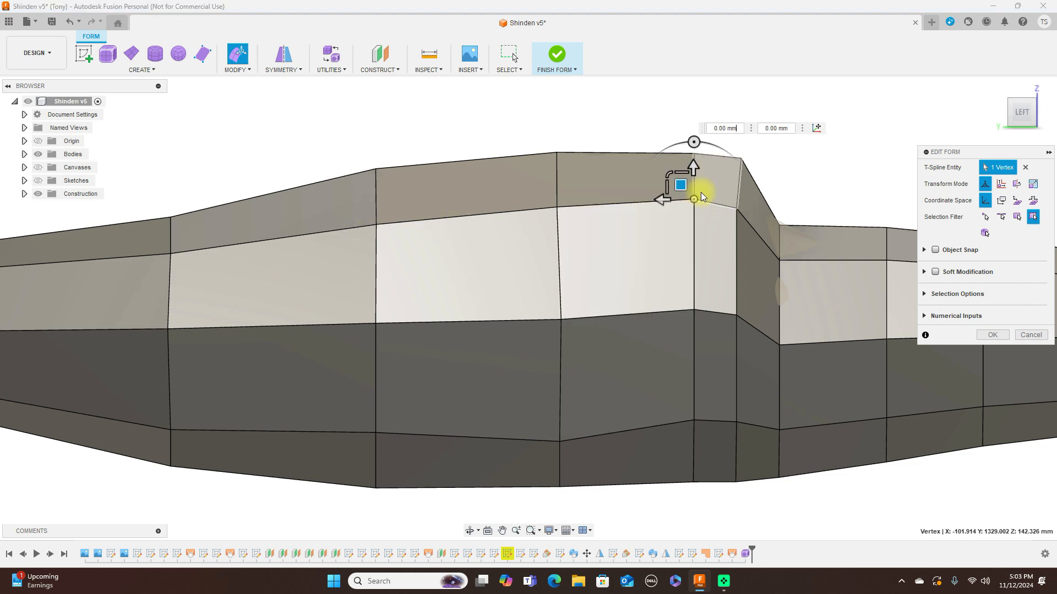
pyautogui.moveTo(679, 190); pyautogui.dragTo(679, 199)
pyautogui.click(557, 207)
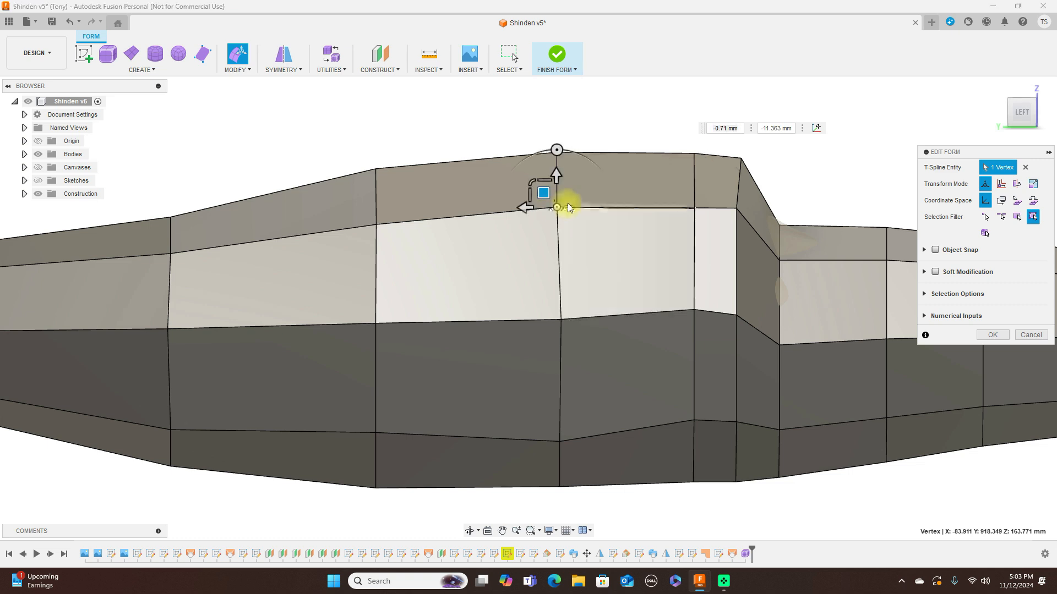
pyautogui.moveTo(549, 190); pyautogui.dragTo(547, 202)
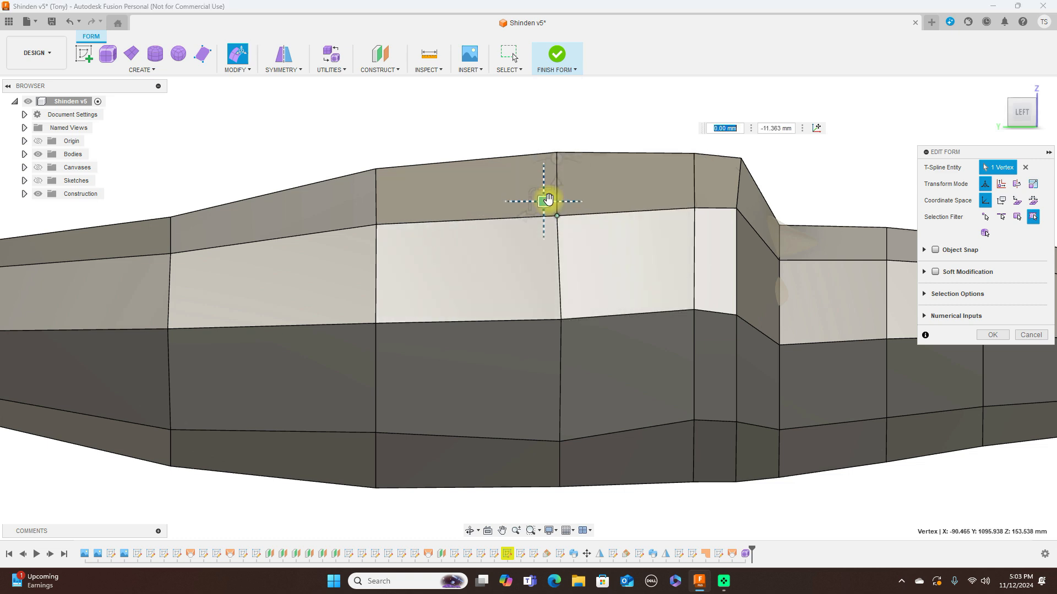
# On the left mid-side edge line, nudge the mid-canopy vertex about 5 mm rearward and 1 mm up, and the rear vertex about 3 mm forward
pyautogui.scroll(-2, 550, 203)
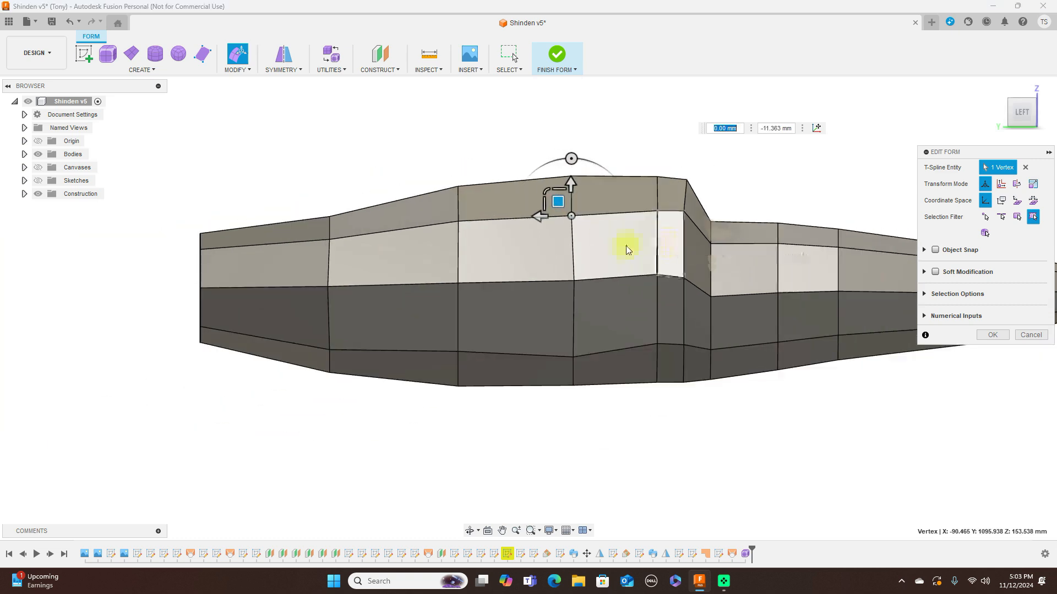
pyautogui.click(574, 279)
pyautogui.moveTo(560, 267); pyautogui.dragTo(559, 264)
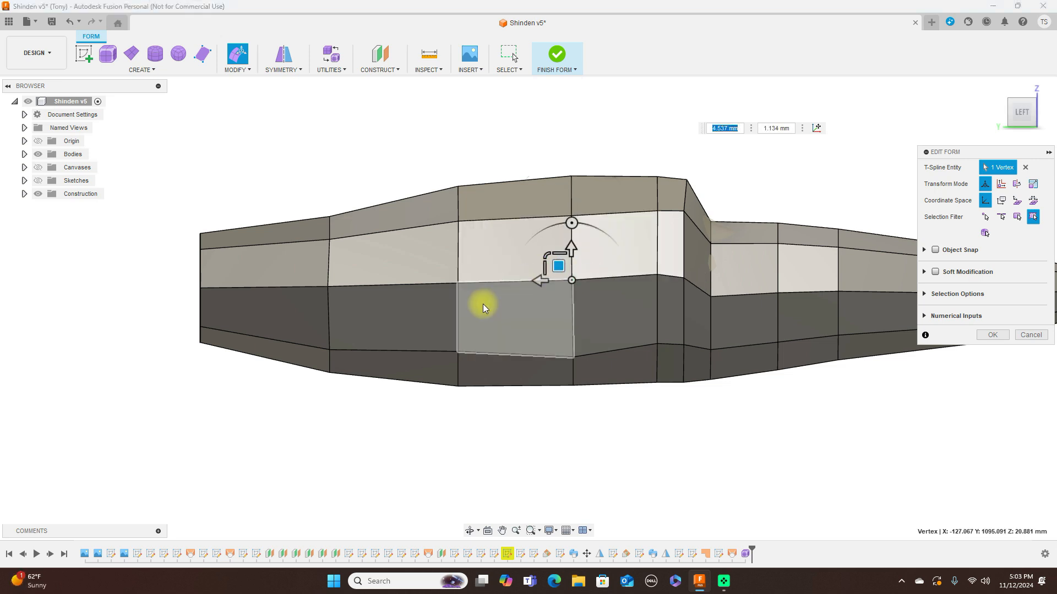
pyautogui.click(329, 286)
pyautogui.moveTo(311, 271); pyautogui.dragTo(314, 273)
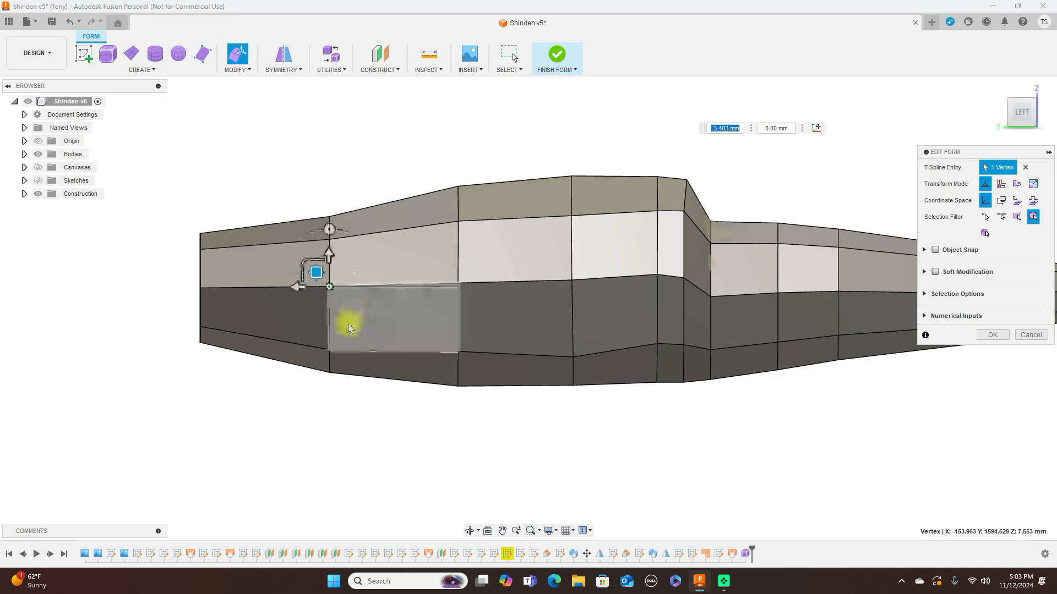
# Raise three left lower side vertices from mid-canopy rearward, the rear one by about 18 mm, to even out the edge line
pyautogui.click(329, 348)
pyautogui.moveTo(316, 333); pyautogui.dragTo(316, 326)
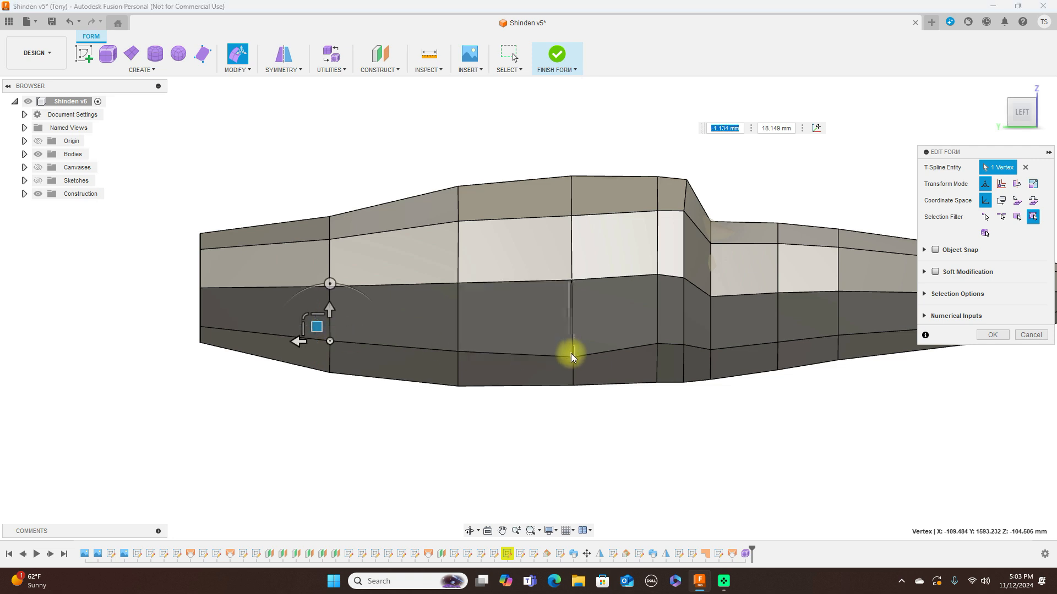
pyautogui.click(573, 357)
pyautogui.moveTo(560, 343); pyautogui.dragTo(559, 332)
pyautogui.click(458, 351)
pyautogui.moveTo(445, 337); pyautogui.dragTo(445, 332)
# Raise the left mid-side vertex at the canopy step about 35 mm and the two ahead of it about 17 mm and 8 mm
pyautogui.scroll(-2, 708, 358)
pyautogui.moveTo(736, 389); pyautogui.dragTo(623, 391, button='middle')
pyautogui.scroll(4, 628, 389)
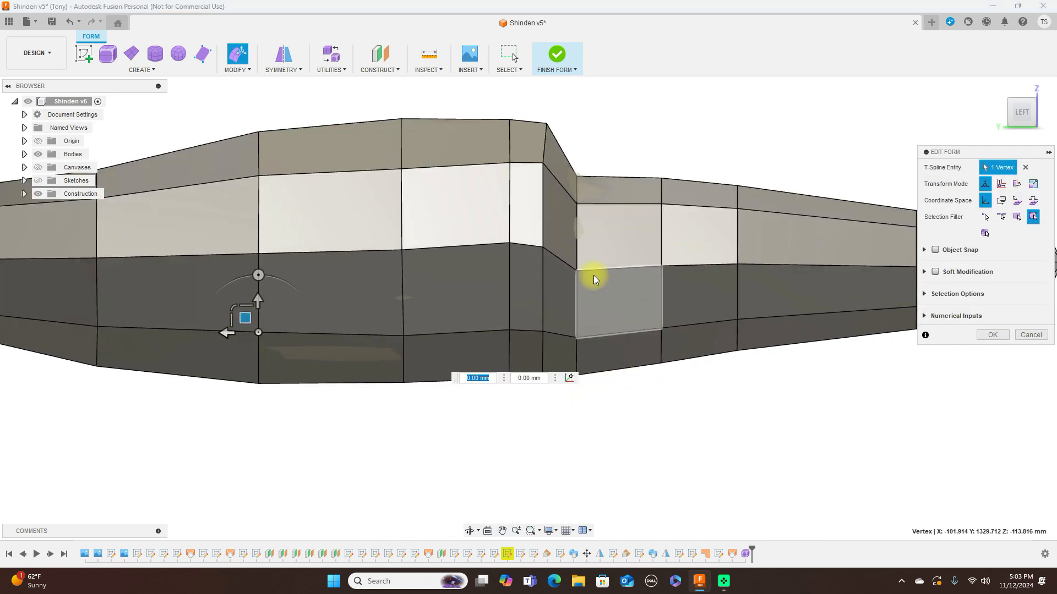
pyautogui.click(575, 270)
pyautogui.moveTo(565, 255); pyautogui.dragTo(563, 234)
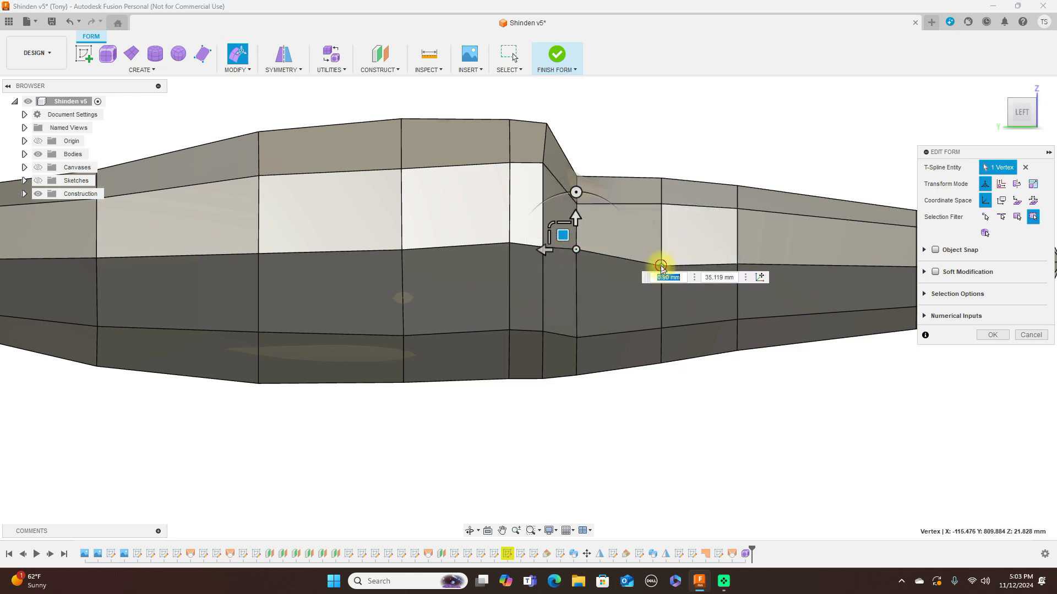
pyautogui.click(661, 267)
pyautogui.moveTo(649, 252); pyautogui.dragTo(649, 240)
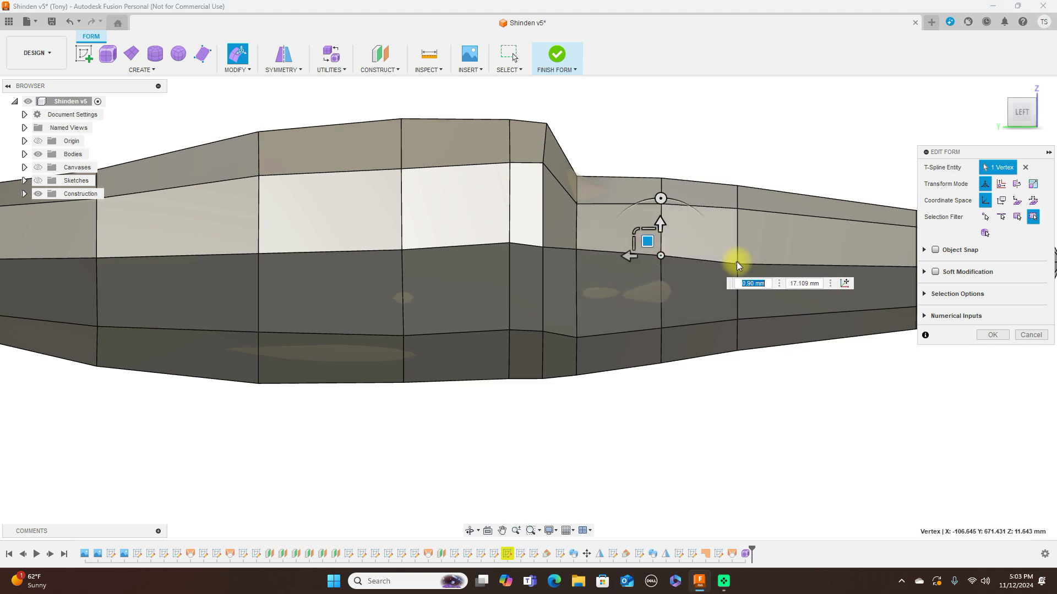
pyautogui.click(737, 265)
pyautogui.moveTo(728, 250); pyautogui.dragTo(727, 245)
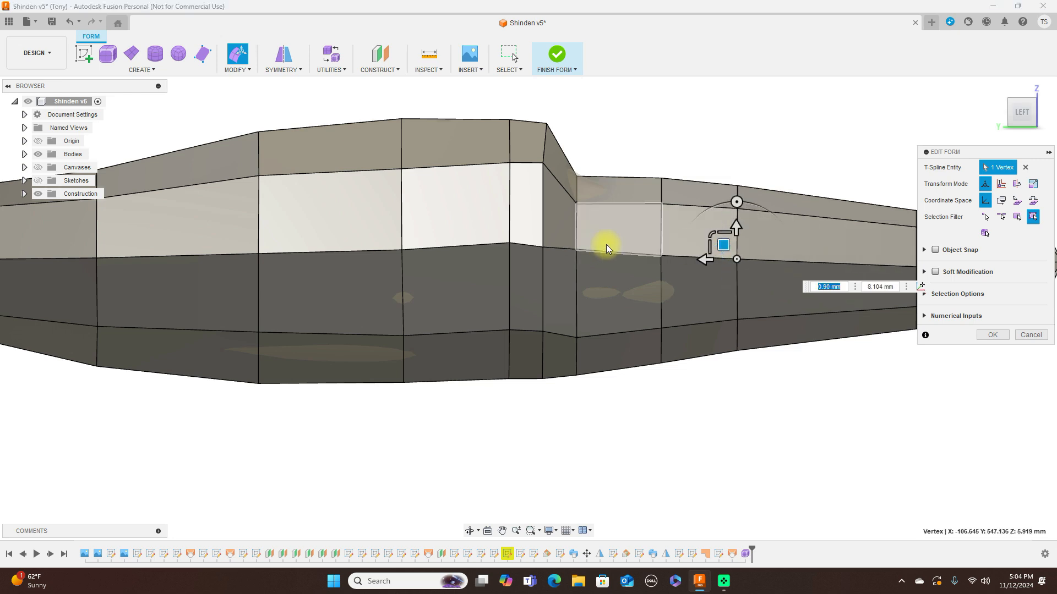
# At the left canopy front, lower the mid-side vertex about 13 mm and the upper side vertex just ahead of it about 18 mm
pyautogui.scroll(-2, 603, 246)
pyautogui.click(537, 243)
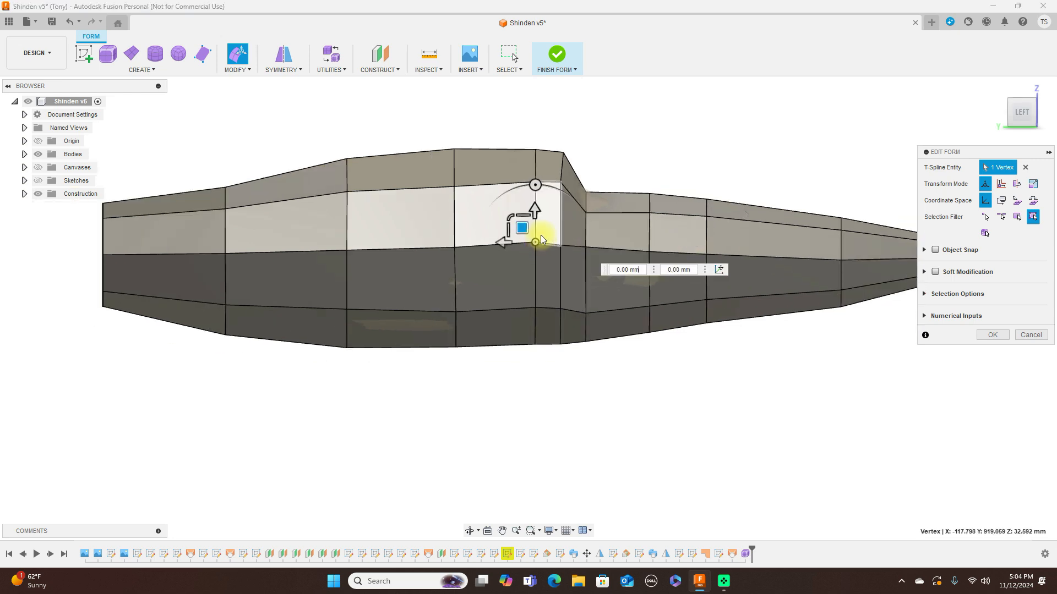
pyautogui.moveTo(526, 229); pyautogui.dragTo(522, 233)
pyautogui.click(560, 182)
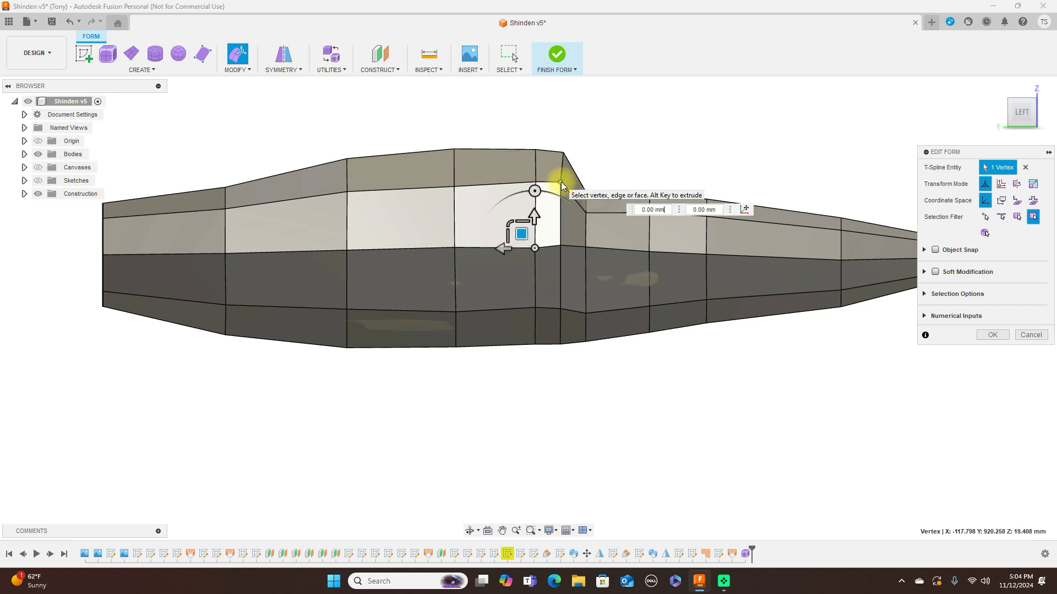
pyautogui.moveTo(547, 168); pyautogui.dragTo(546, 176)
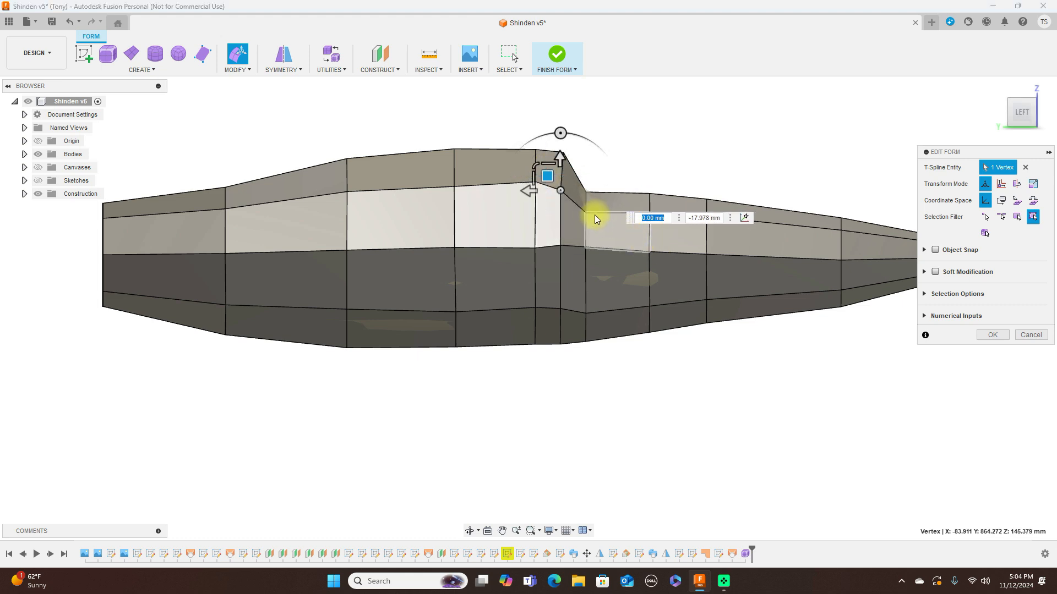
# Level the left mid-side edge at the canopy front by lowering the forward vertex about 5.5 mm and raising the one behind it about 2.6 mm
pyautogui.click(560, 242)
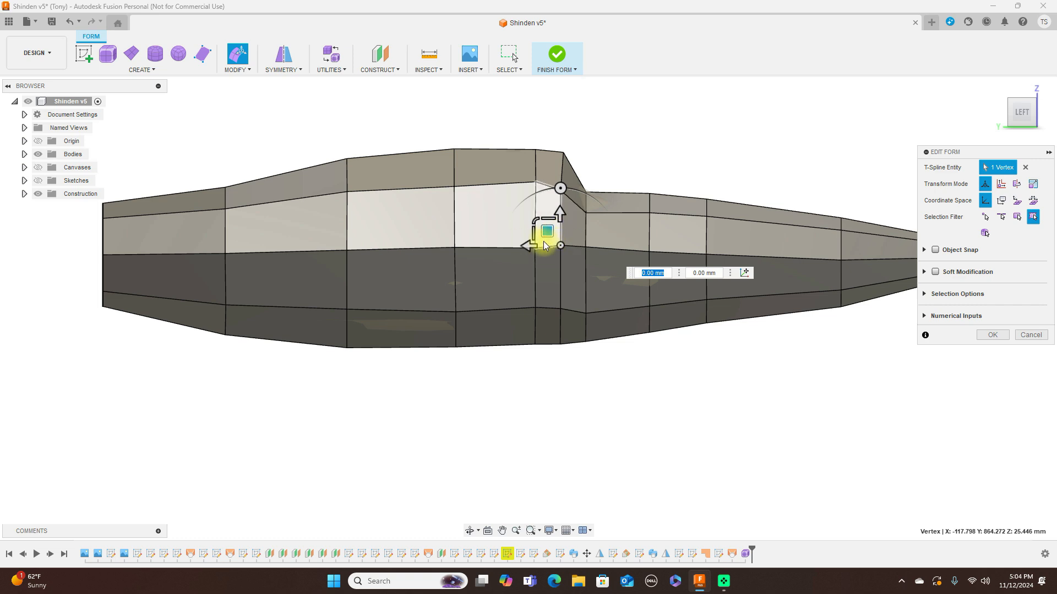
pyautogui.scroll(1, 553, 237)
pyautogui.scroll(1, 553, 236)
pyautogui.moveTo(553, 232); pyautogui.dragTo(553, 238)
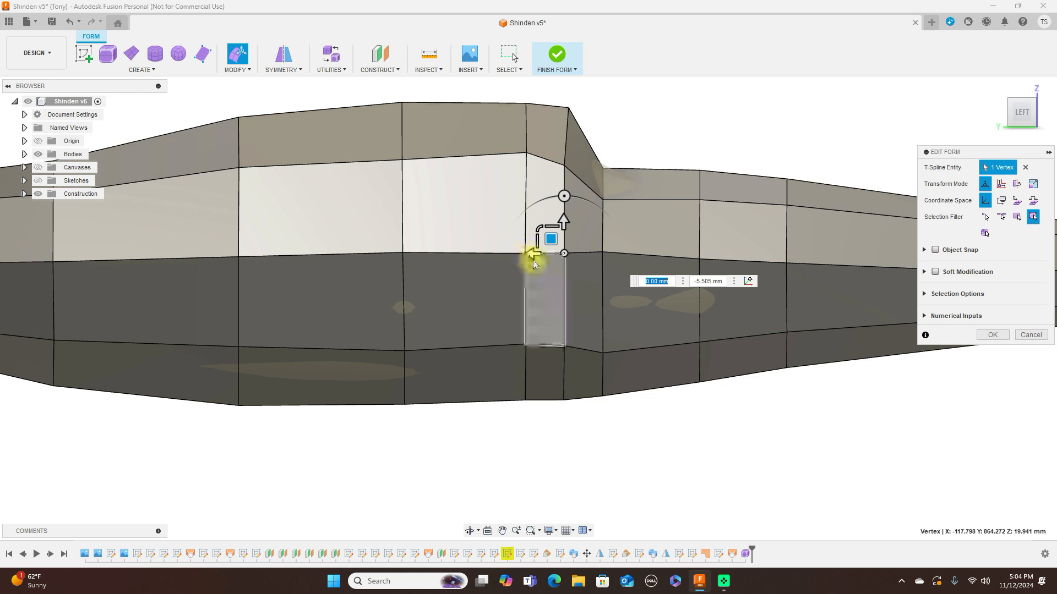
pyautogui.scroll(2, 524, 252)
pyautogui.click(522, 253)
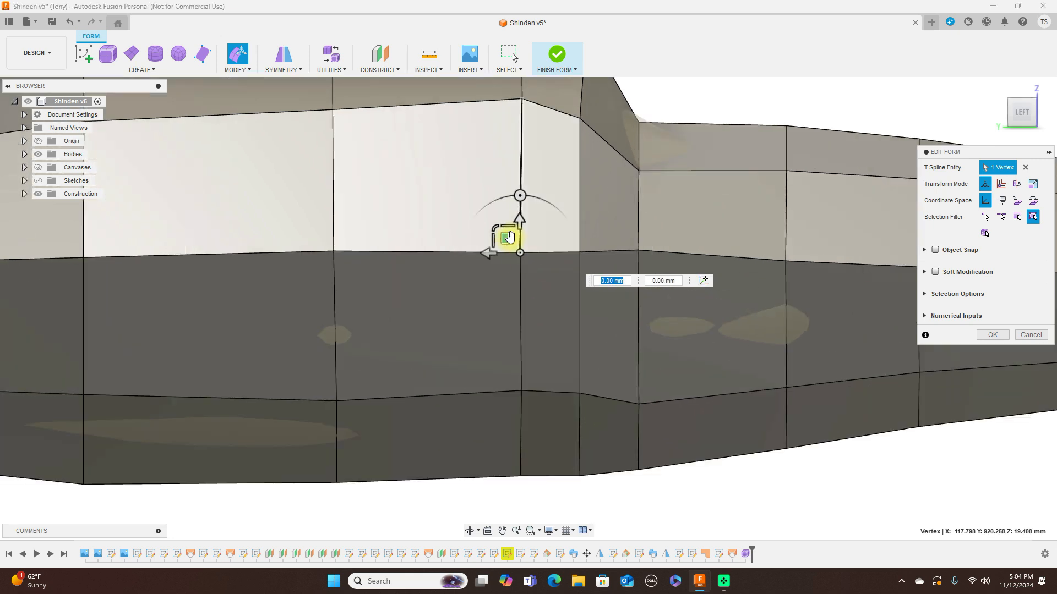
pyautogui.moveTo(507, 238); pyautogui.dragTo(507, 234)
# Accept the form edits and switch the T-spline fuselage to smooth display
pyautogui.scroll(-5, 546, 253)
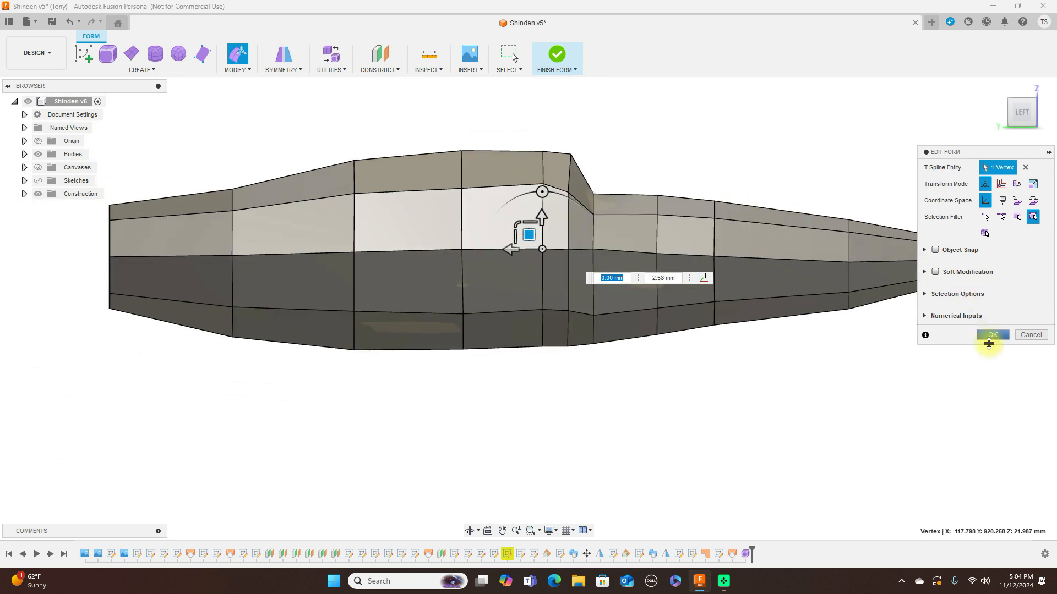
pyautogui.click(992, 334)
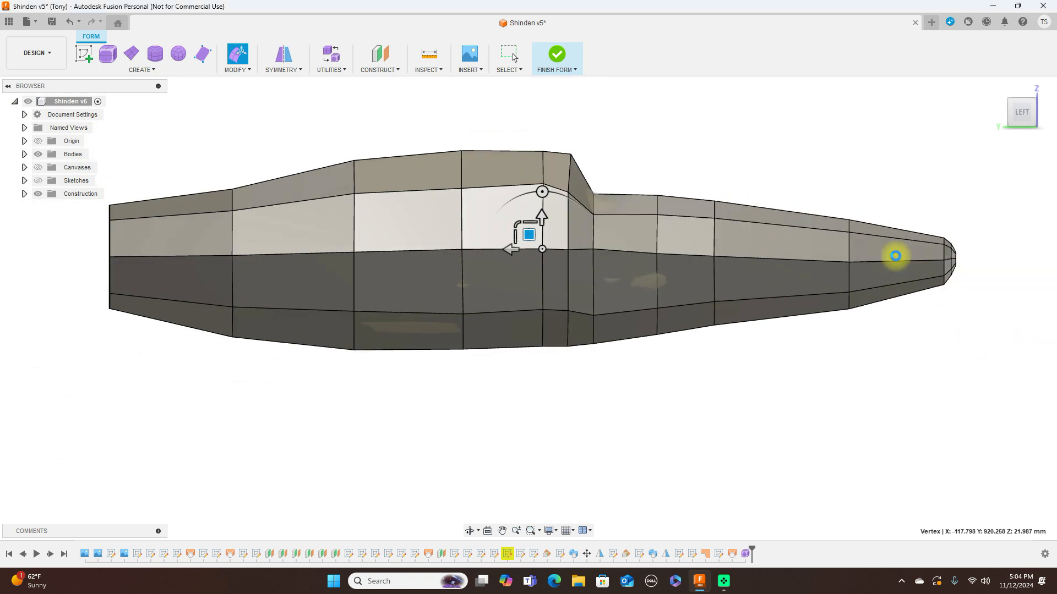
pyautogui.click(896, 256)
pyautogui.hotkey('alt', '3')
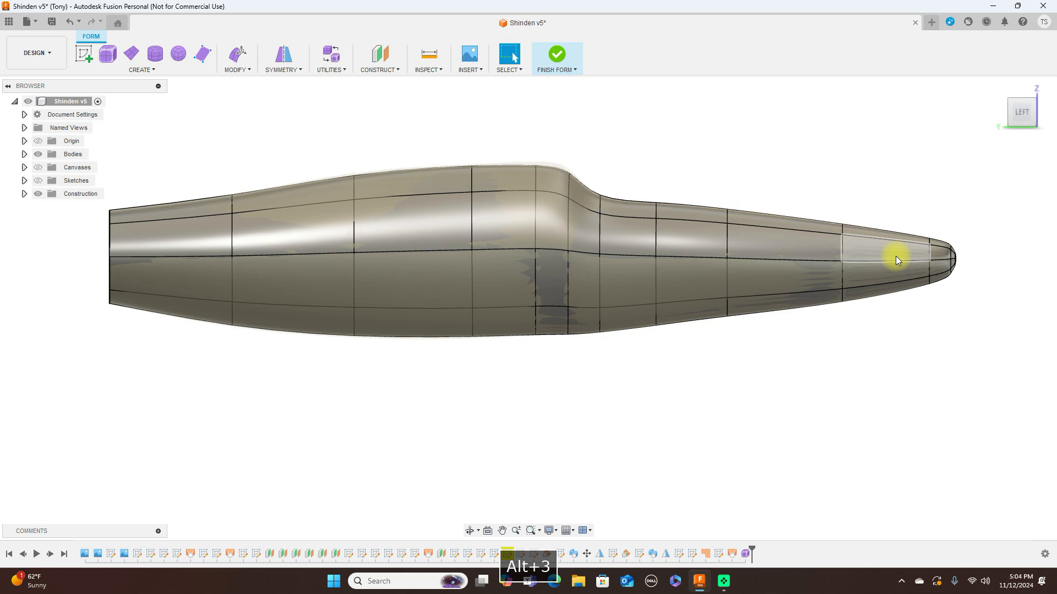
# View the fuselage from the right side and finish the form edit
pyautogui.moveTo(1042, 133)
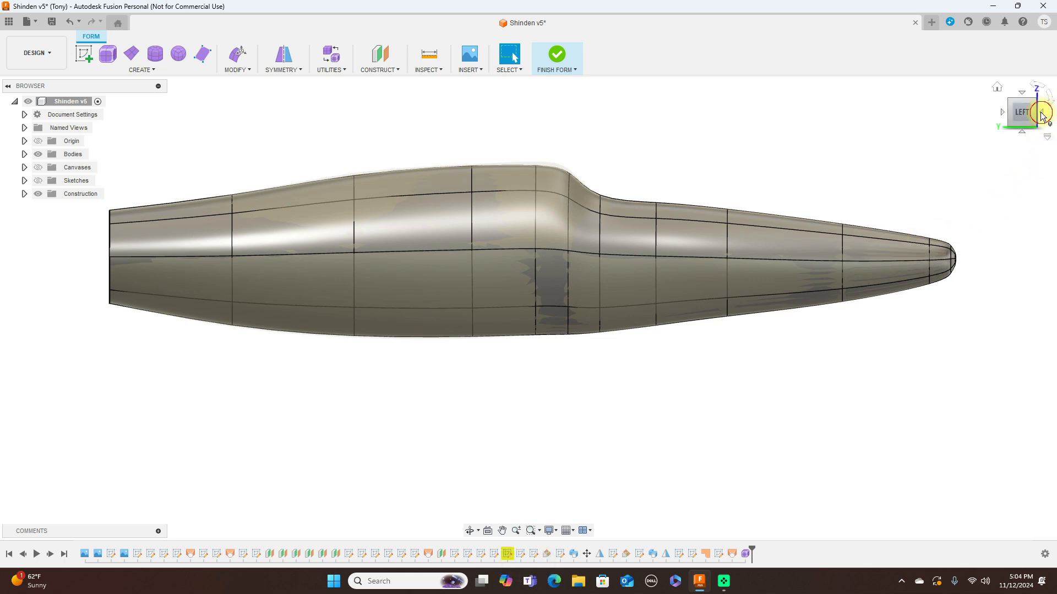
pyautogui.click(1042, 115)
pyautogui.click(1042, 116)
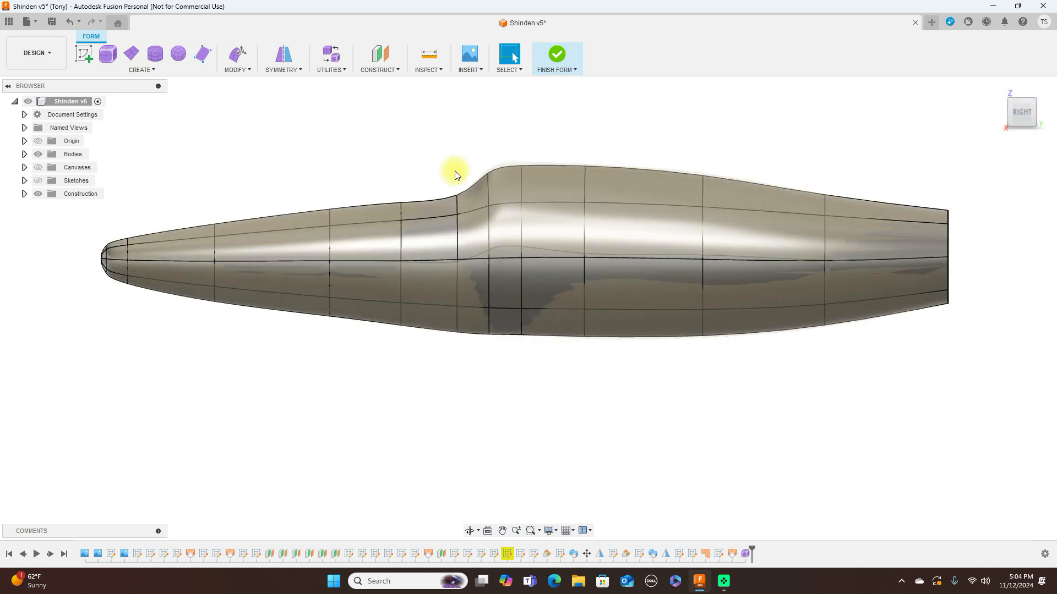
pyautogui.click(558, 60)
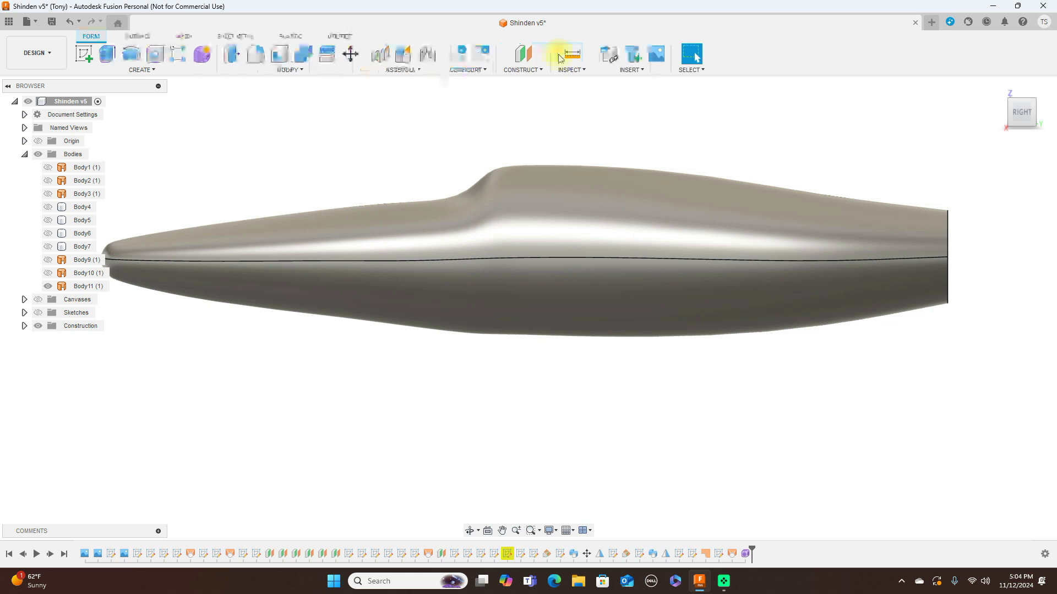
pyautogui.scroll(-2, 537, 137)
pyautogui.moveTo(539, 132); pyautogui.dragTo(563, 173, button='middle')
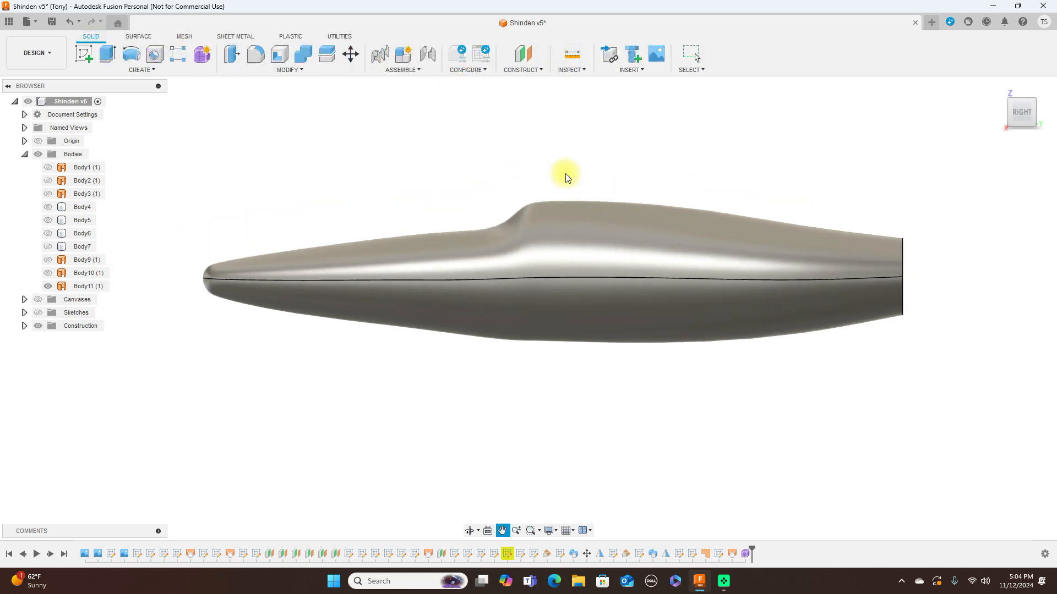
# Compare the lofted Body3 with the T-spline Body11 by toggling their visibility, ending with only Body11 shown
pyautogui.click(62, 285)
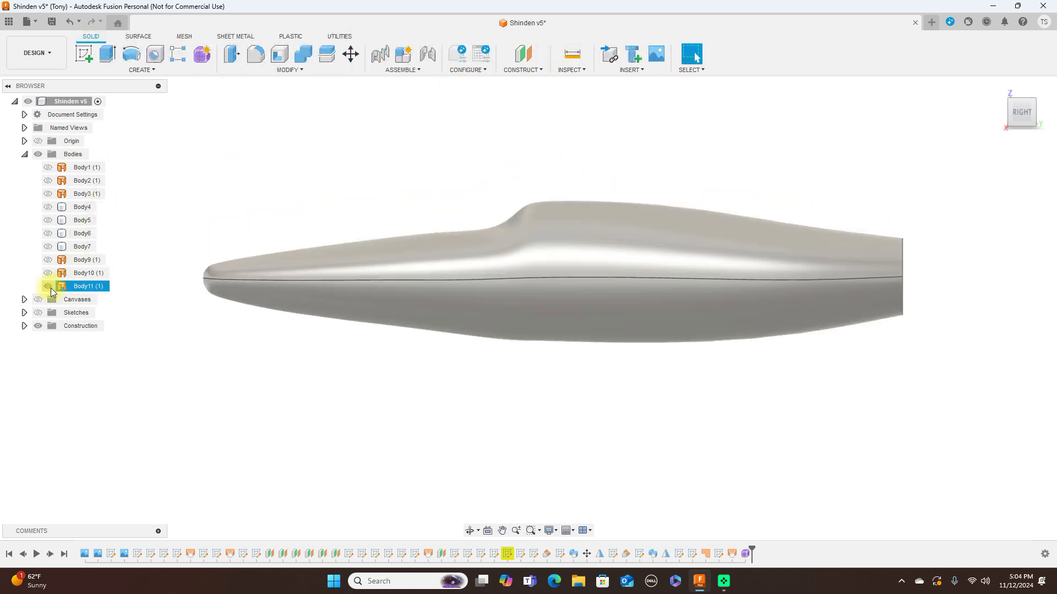
pyautogui.click(48, 286)
pyautogui.click(49, 196)
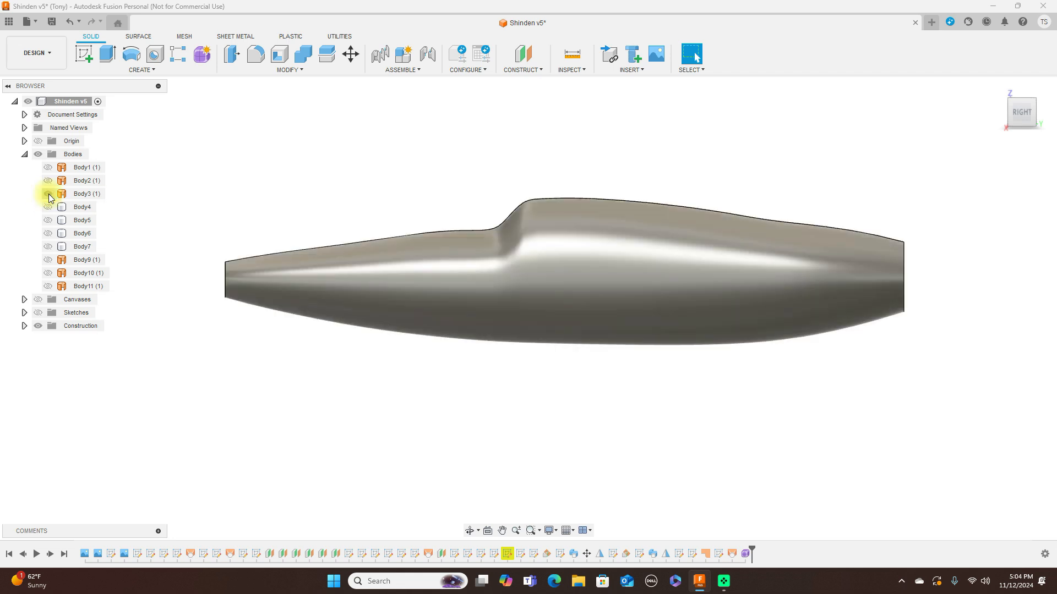
pyautogui.click(47, 286)
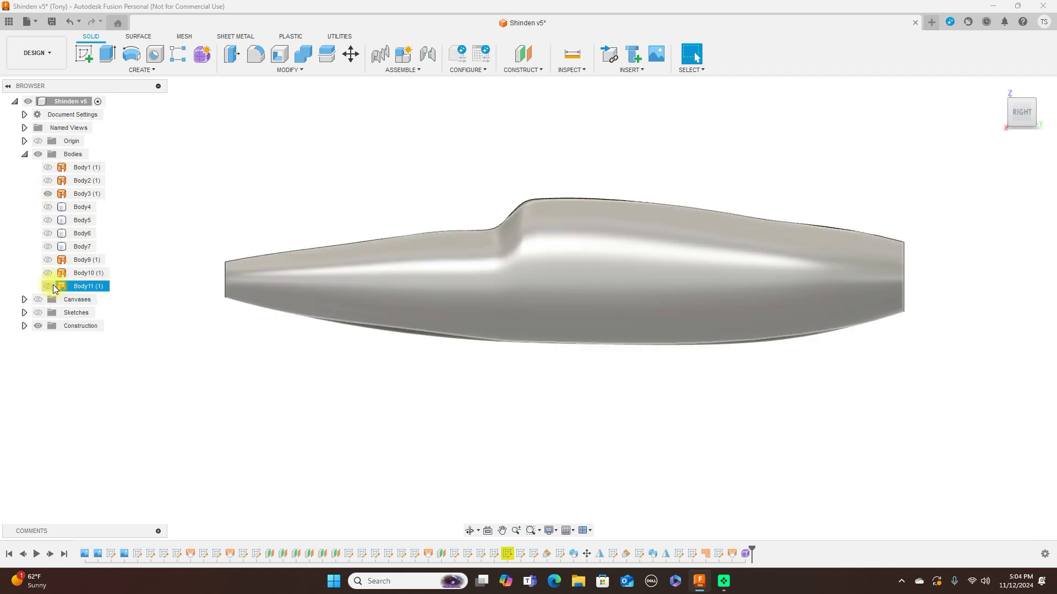
pyautogui.click(46, 194)
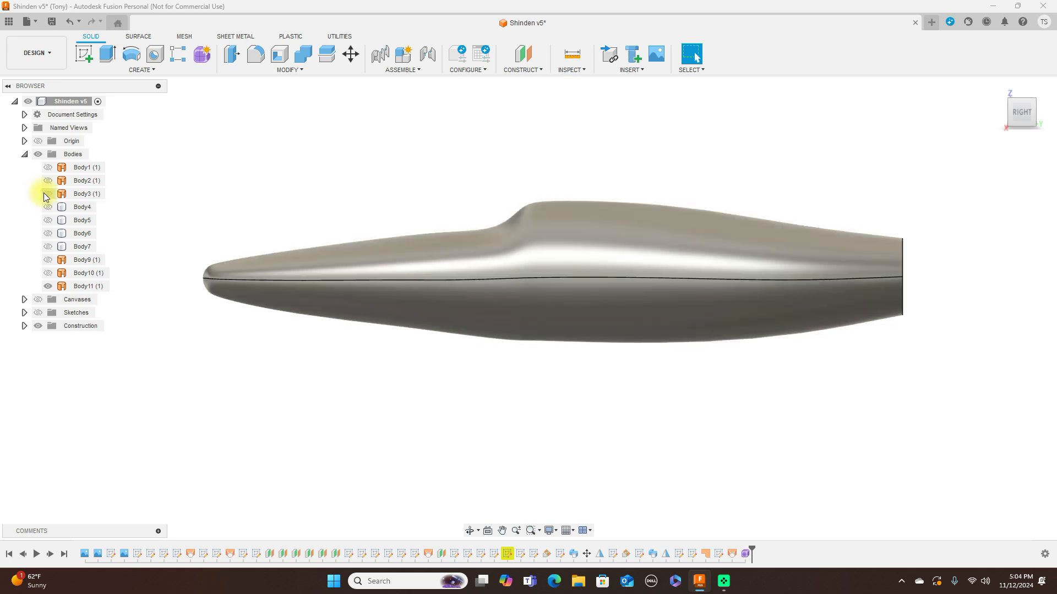
pyautogui.click(46, 194)
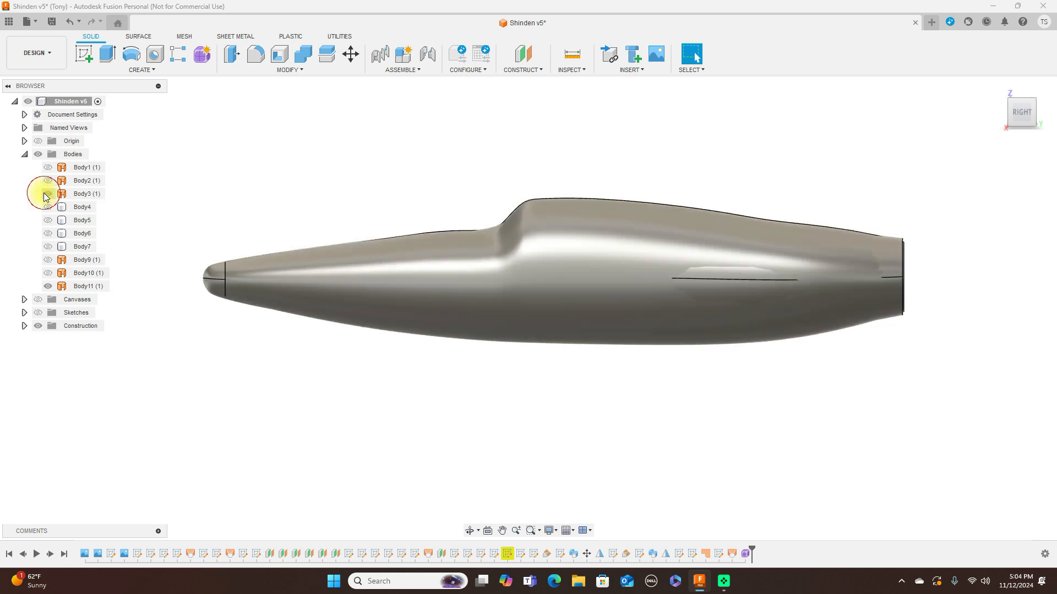
pyautogui.click(49, 287)
pyautogui.click(49, 287)
pyautogui.click(50, 286)
pyautogui.click(49, 194)
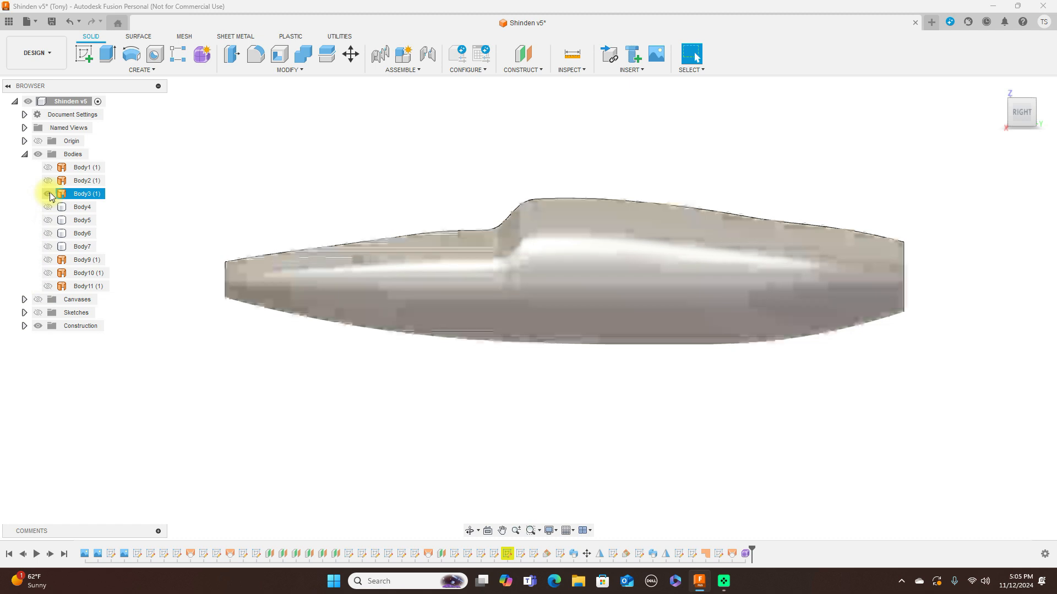
pyautogui.click(49, 194)
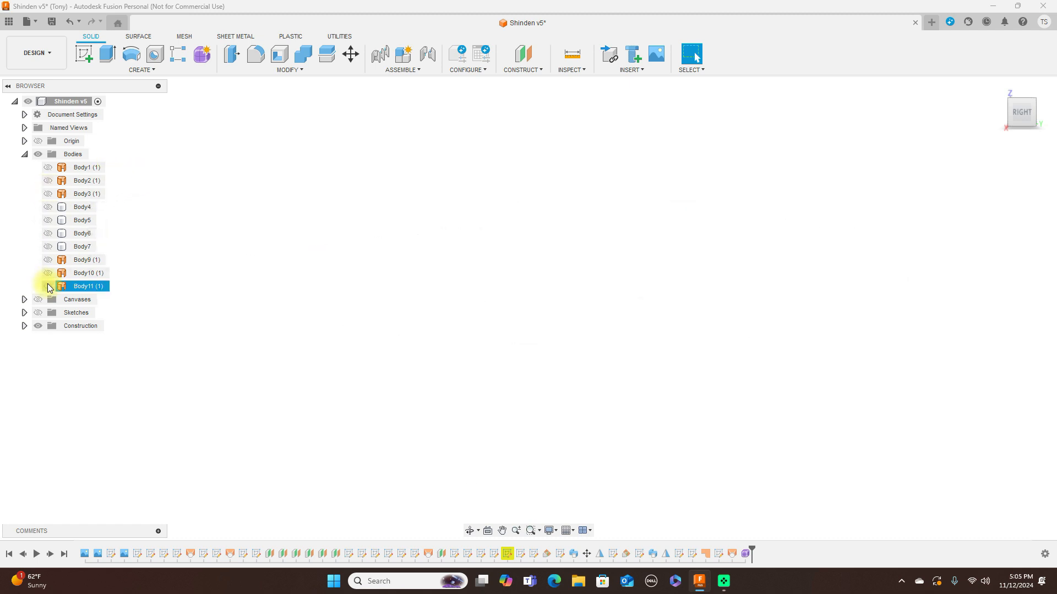
pyautogui.click(48, 286)
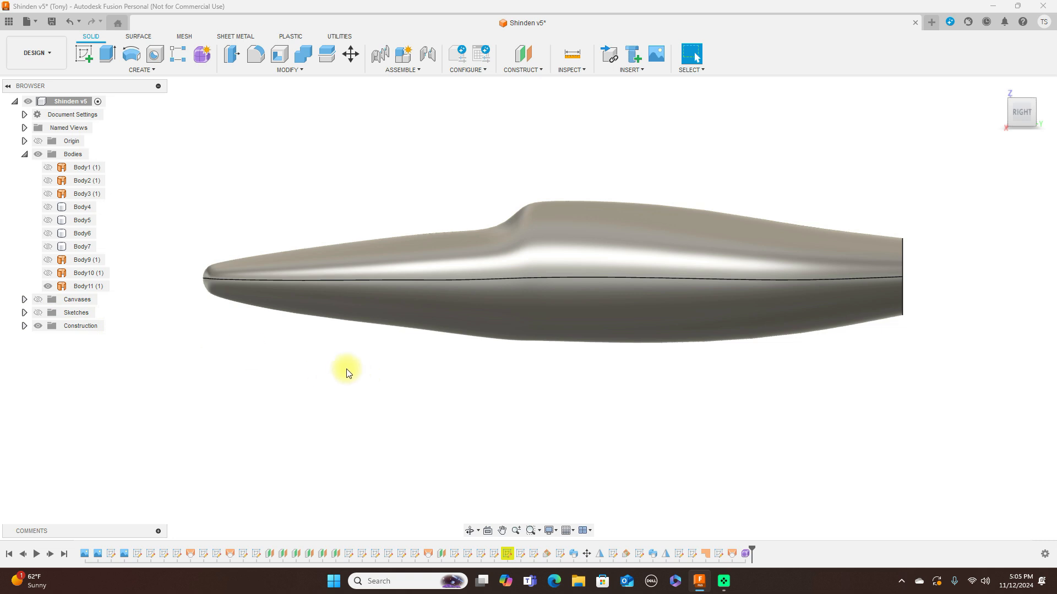
# Show the reference canvases and check the fuselage against the drawing from the front and right sides
pyautogui.click(40, 300)
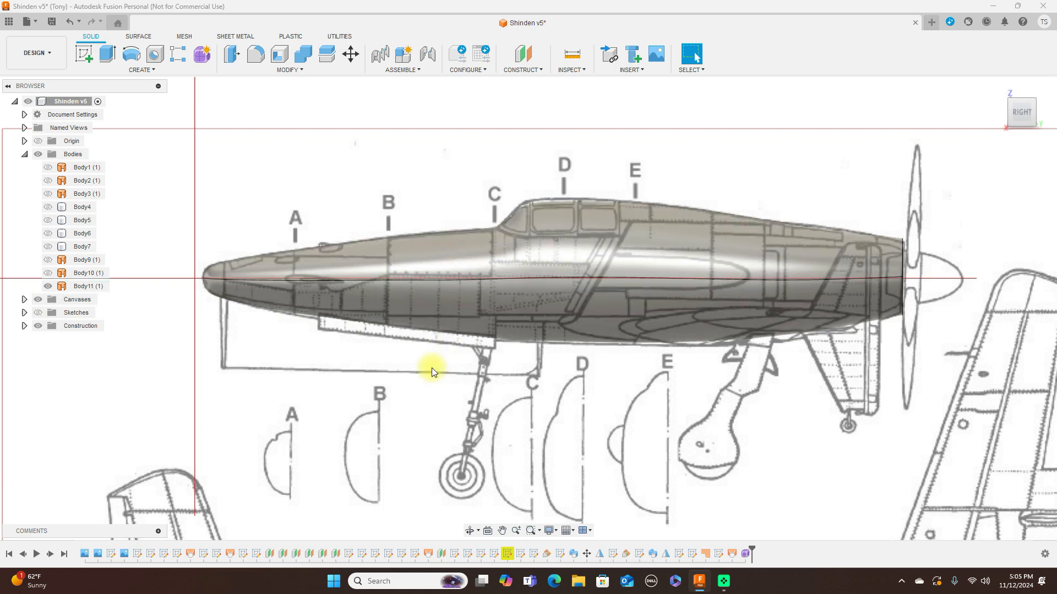
pyautogui.click(1003, 113)
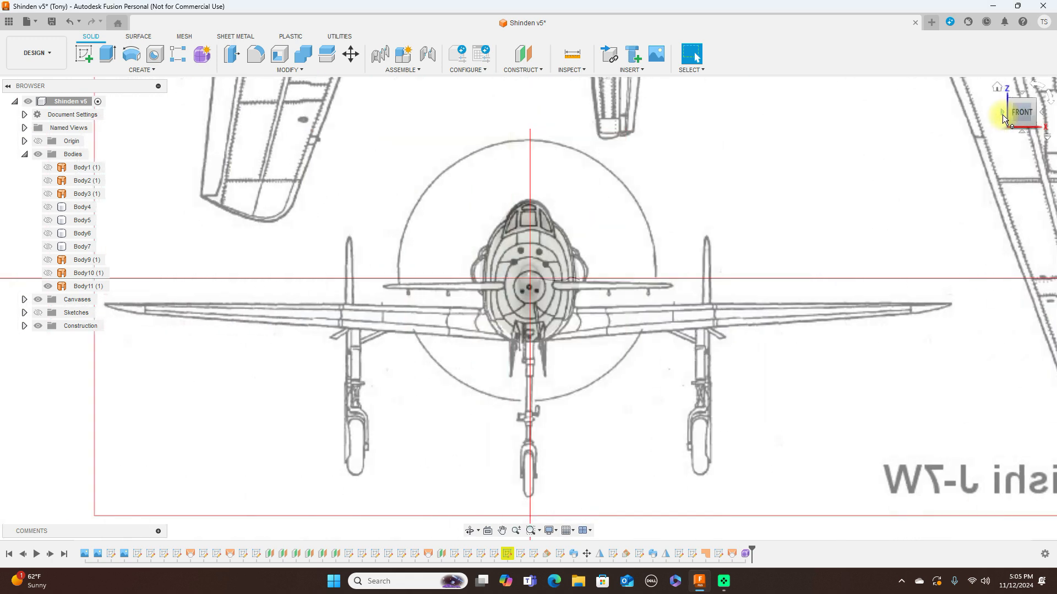
pyautogui.click(1043, 114)
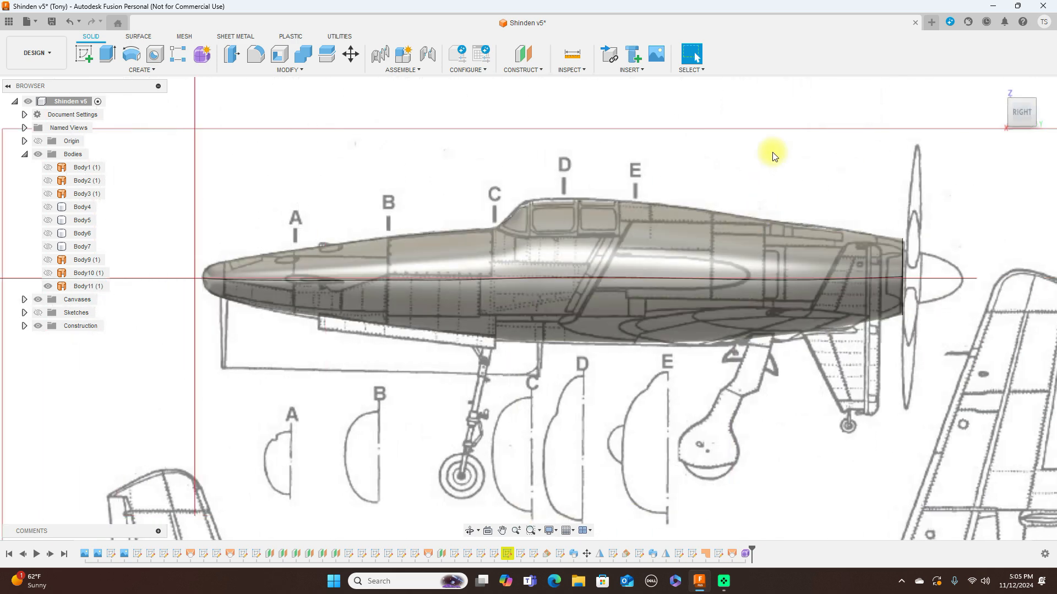
pyautogui.scroll(2, 753, 160)
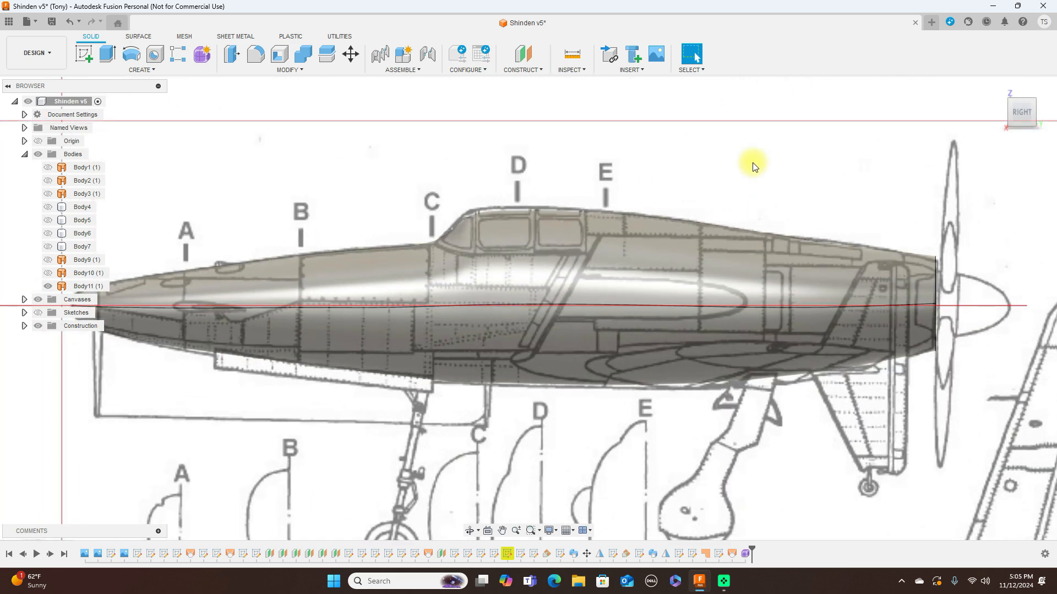
pyautogui.click(525, 218)
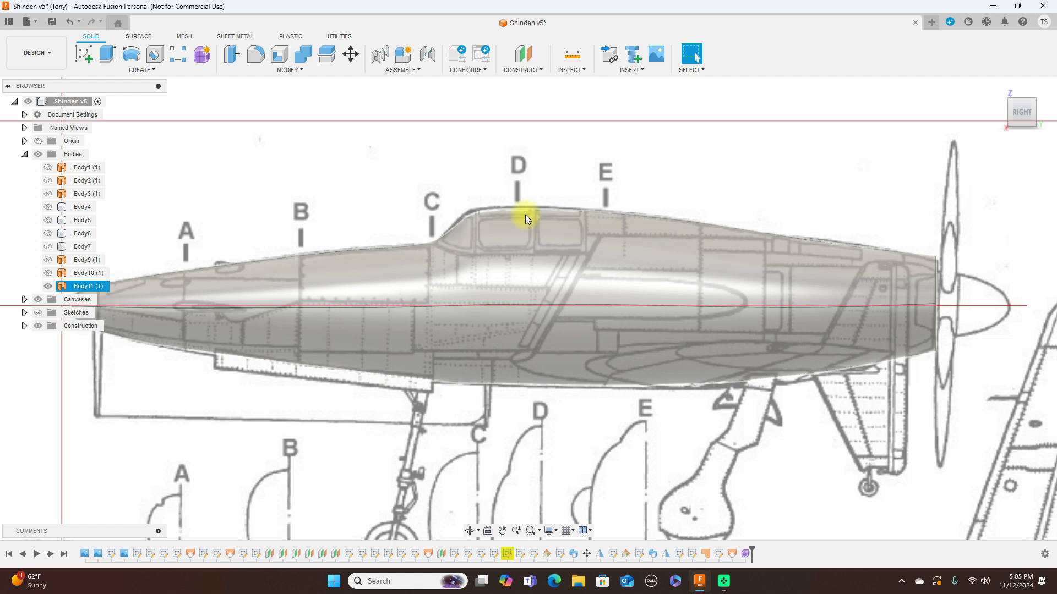
pyautogui.scroll(-2, 526, 211)
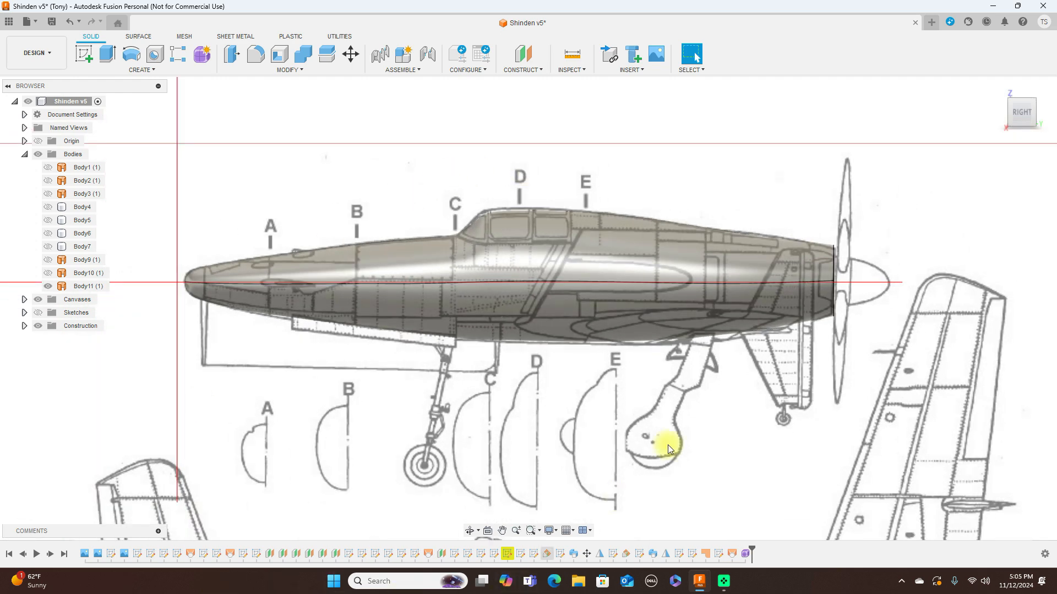
# Reopen the fuselage's form feature at the end of the timeline for editing
pyautogui.click(750, 554)
pyautogui.rightClick(751, 556)
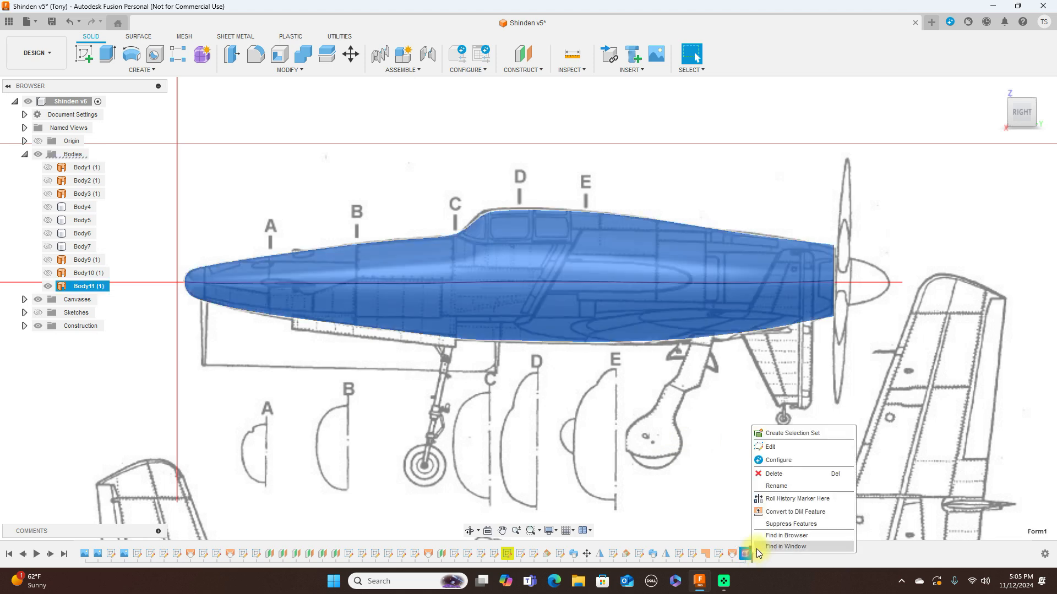
pyautogui.click(785, 449)
pyautogui.scroll(2, 662, 338)
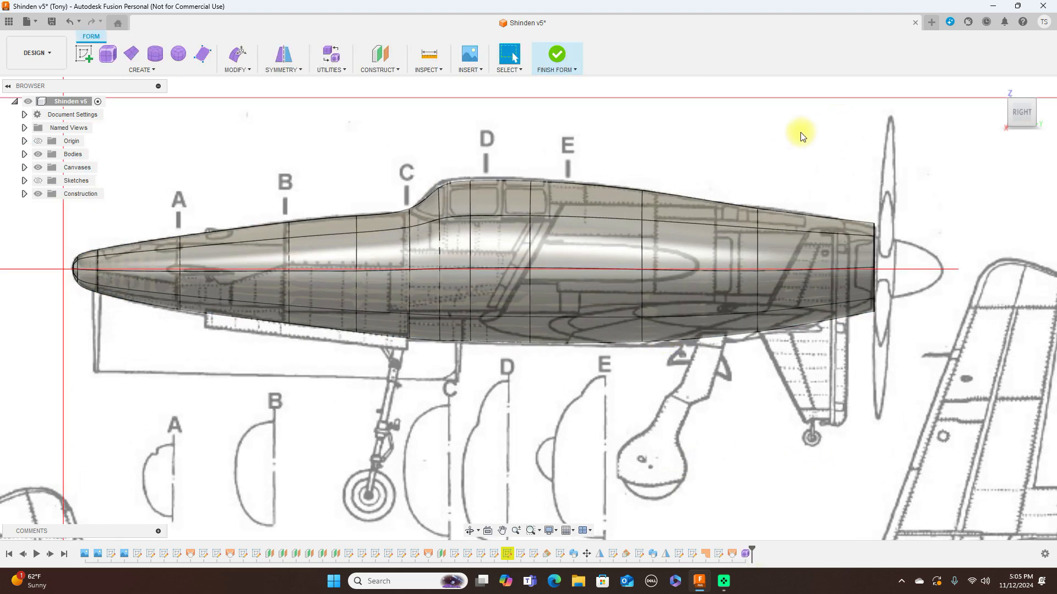
# With Edit Form, raise the top centreline vertex behind the windshield slightly and the vertex at the windshield's upper end about 10 mm
pyautogui.click(469, 181)
pyautogui.rightClick(490, 160)
pyautogui.click(516, 148)
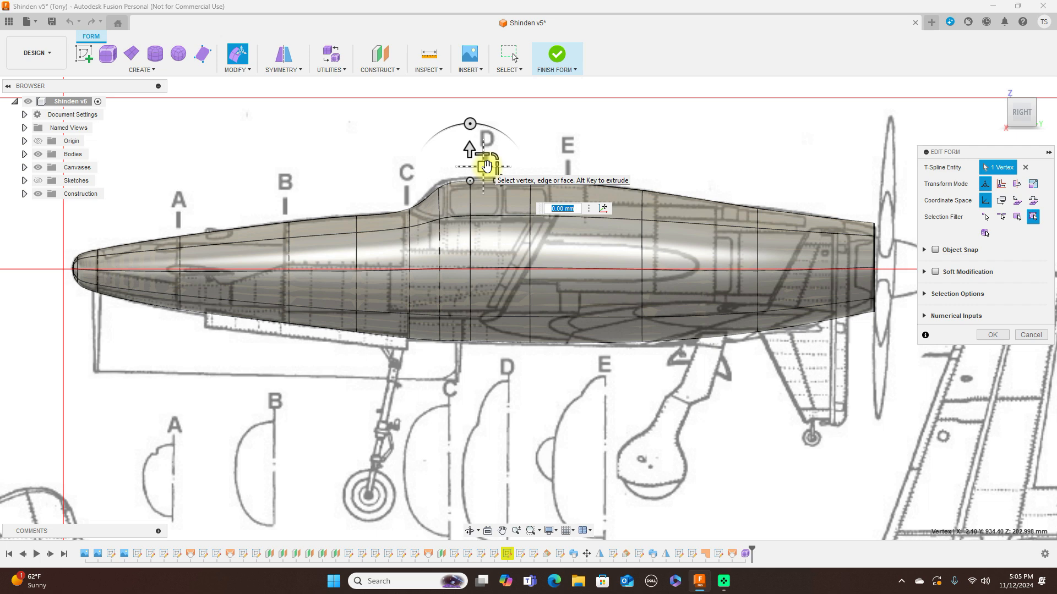
pyautogui.click(486, 165)
pyautogui.moveTo(486, 166); pyautogui.dragTo(487, 163)
pyautogui.click(439, 188)
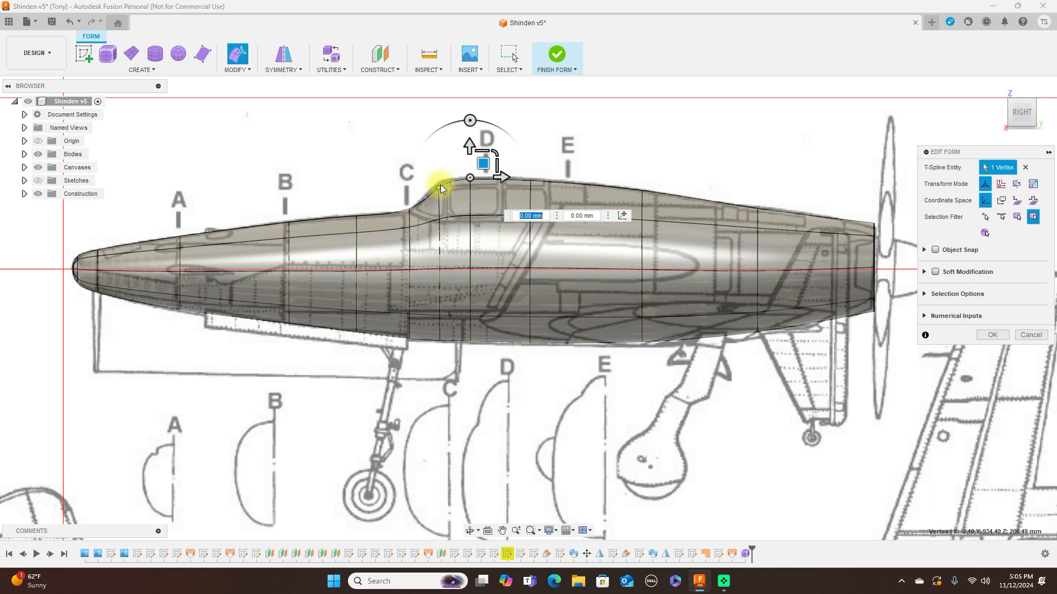
pyautogui.moveTo(449, 172); pyautogui.dragTo(449, 168)
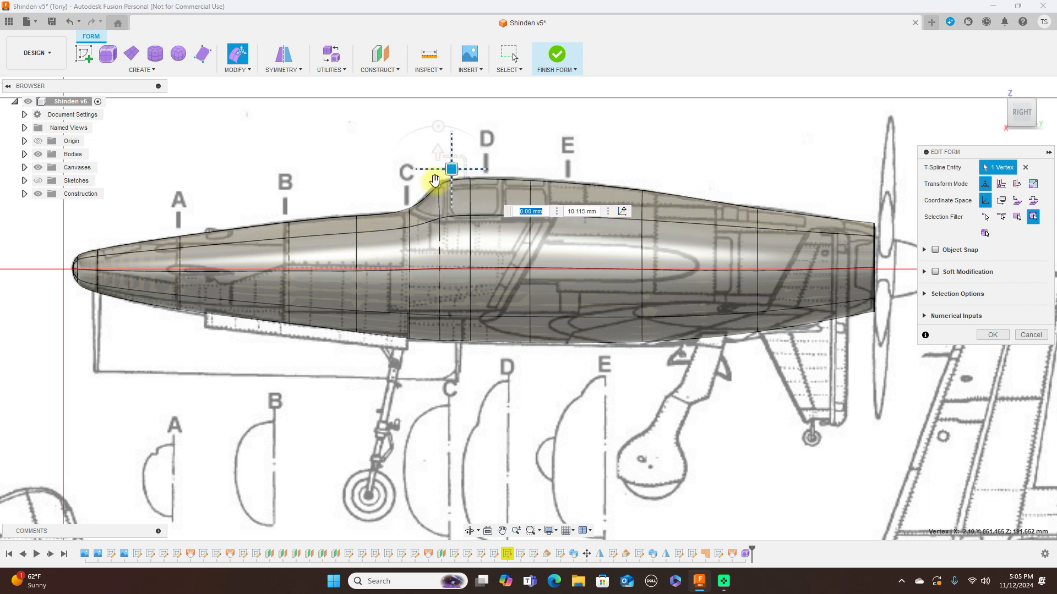
# Rotate the centreline vertex at the windshield's base by -30° and the windshield's centreline edge by 5°
pyautogui.click(409, 210)
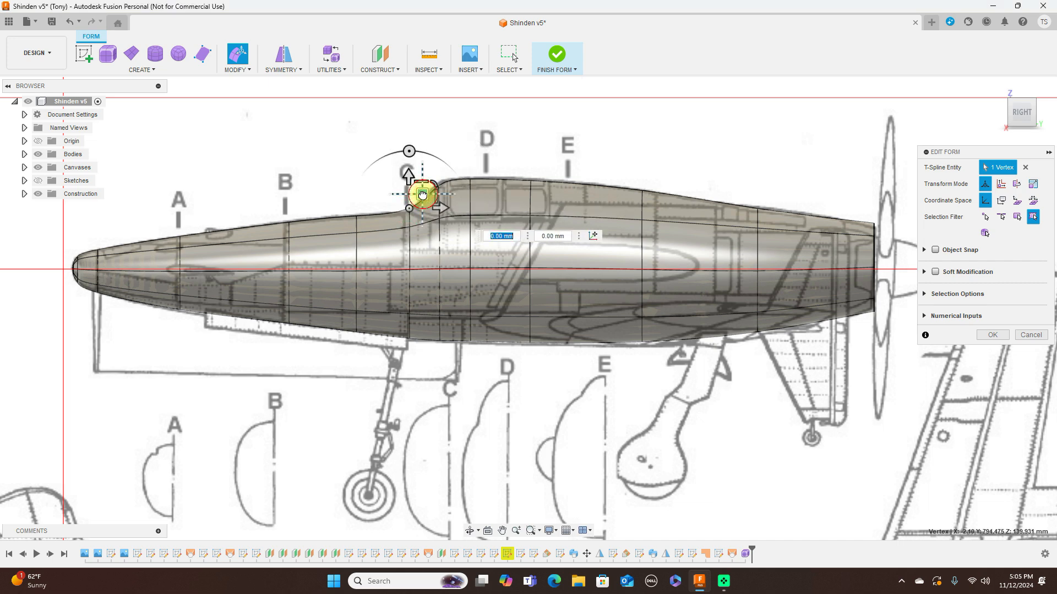
pyautogui.click(410, 152)
pyautogui.moveTo(410, 153); pyautogui.dragTo(438, 161)
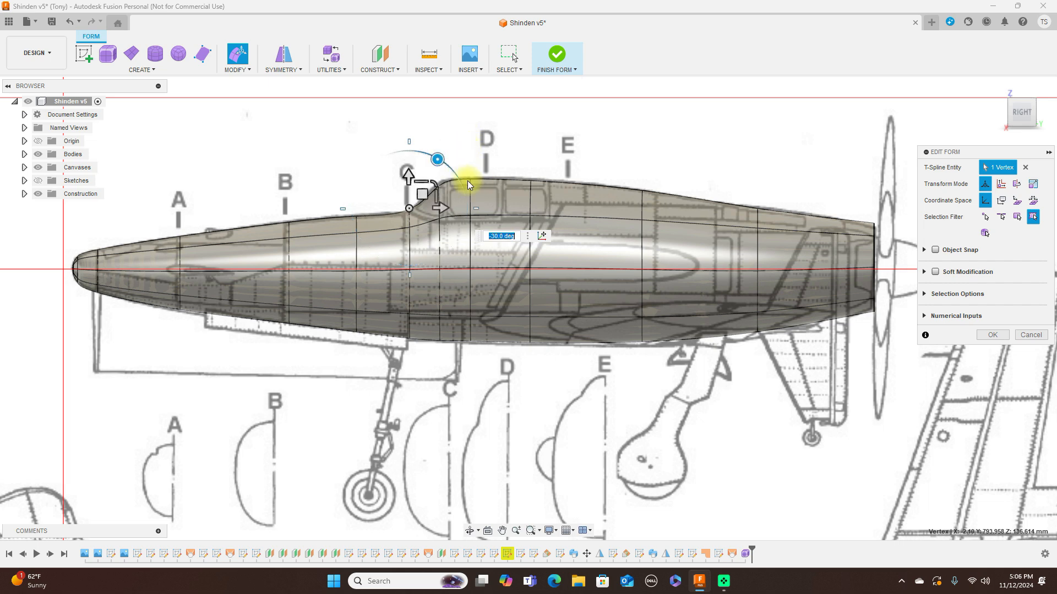
pyautogui.click(476, 154)
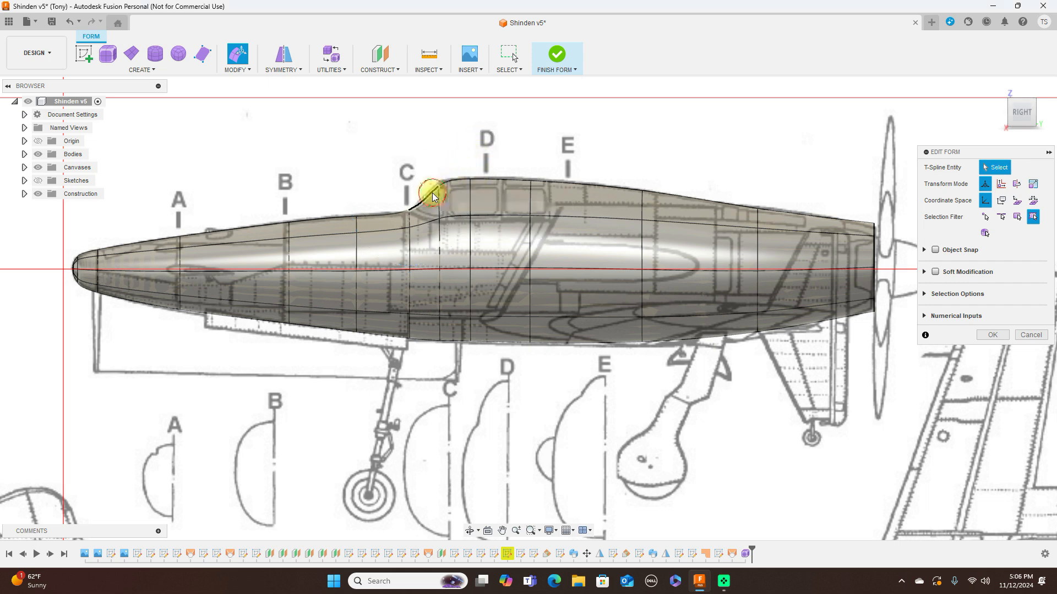
pyautogui.click(431, 194)
pyautogui.moveTo(424, 142); pyautogui.dragTo(419, 142)
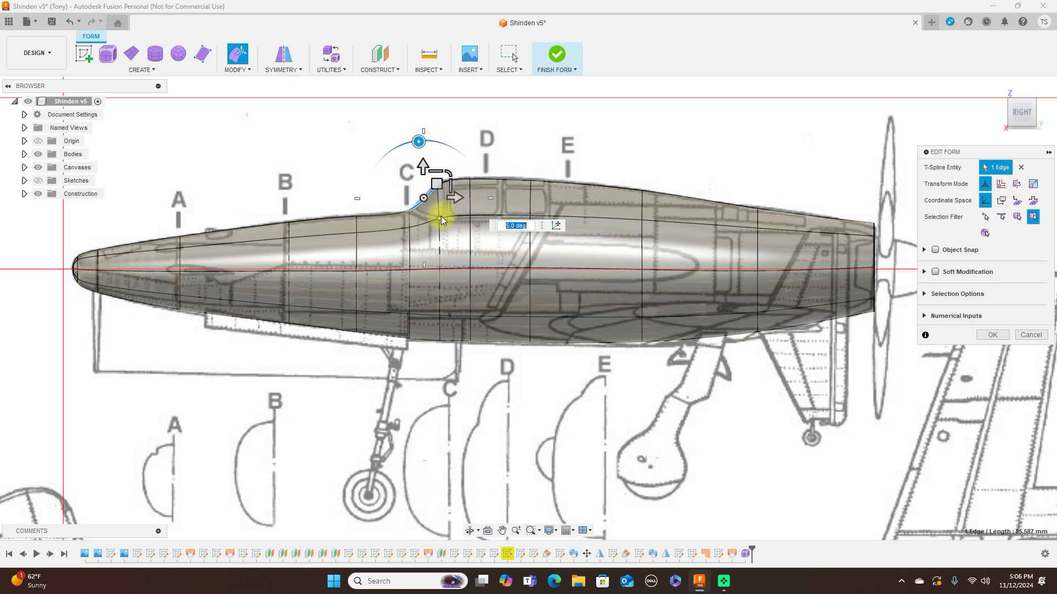
# Shift the upper side vertex below the windshield's top about 1.3 mm forward and switch the form to box display
pyautogui.click(452, 204)
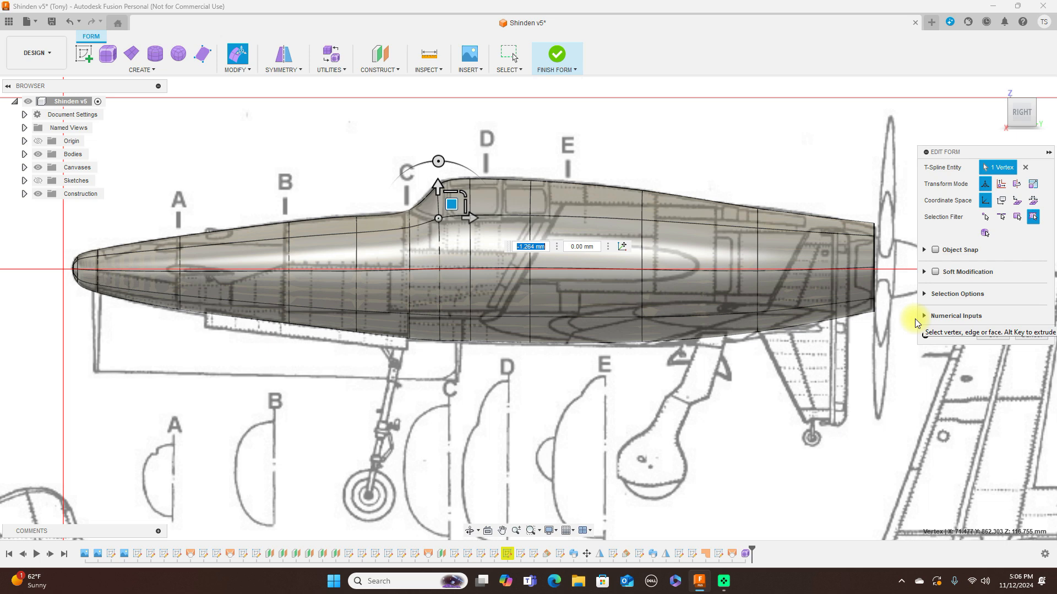
pyautogui.hotkey('alt', '1')
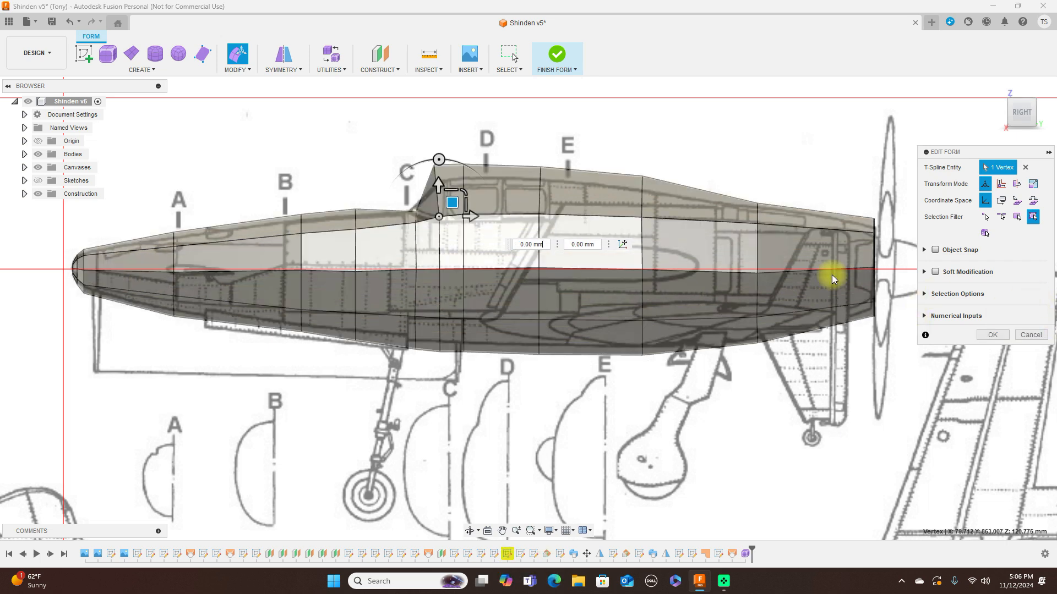
# Move the side edge below the windshield base, just aft of section C, about 6 mm forward and 0.5 mm down
pyautogui.scroll(5, 413, 213)
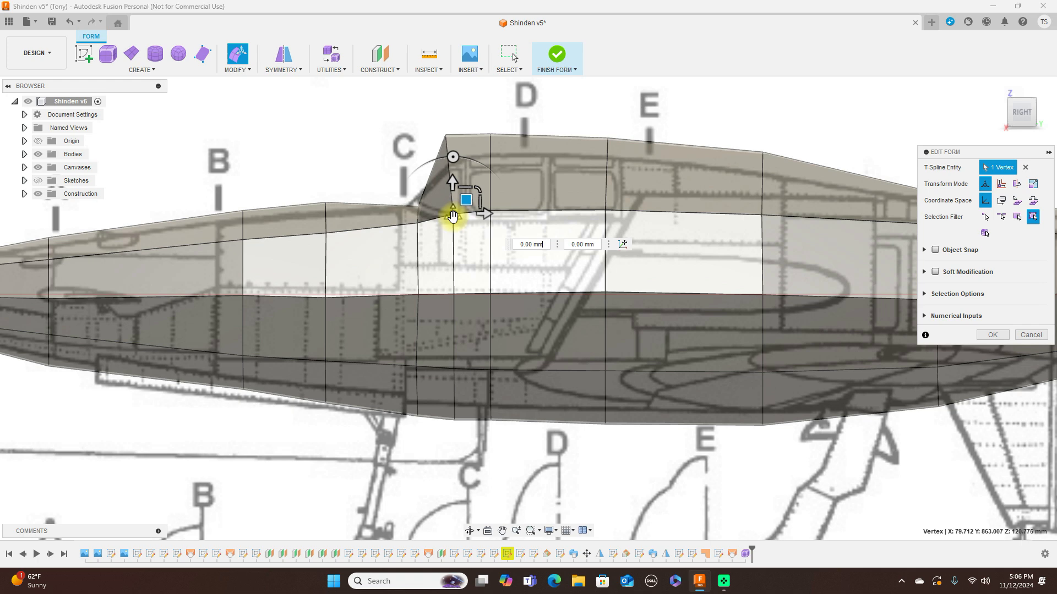
pyautogui.scroll(3, 456, 226)
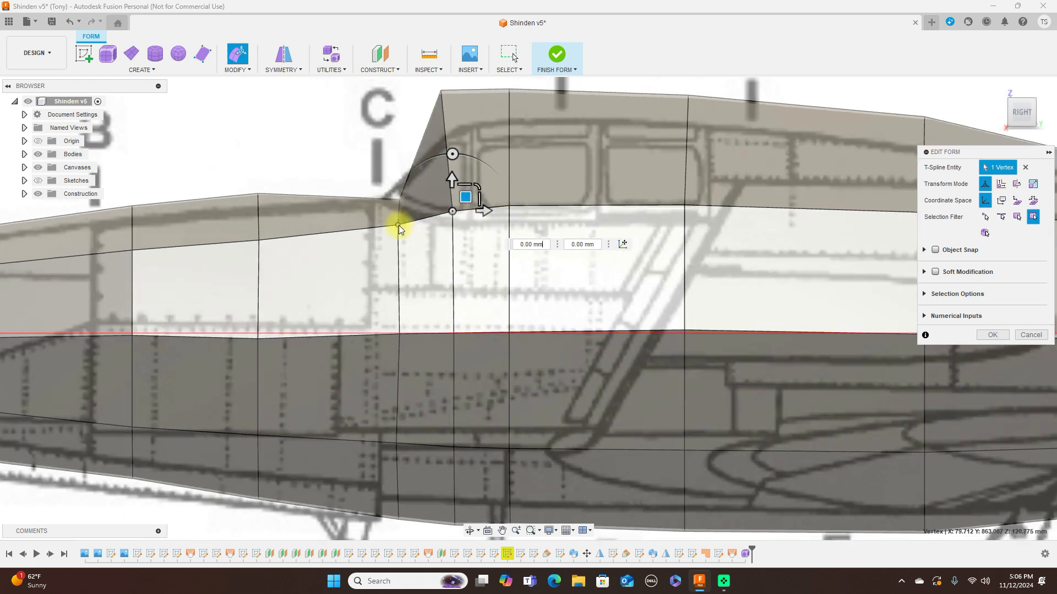
pyautogui.click(397, 224)
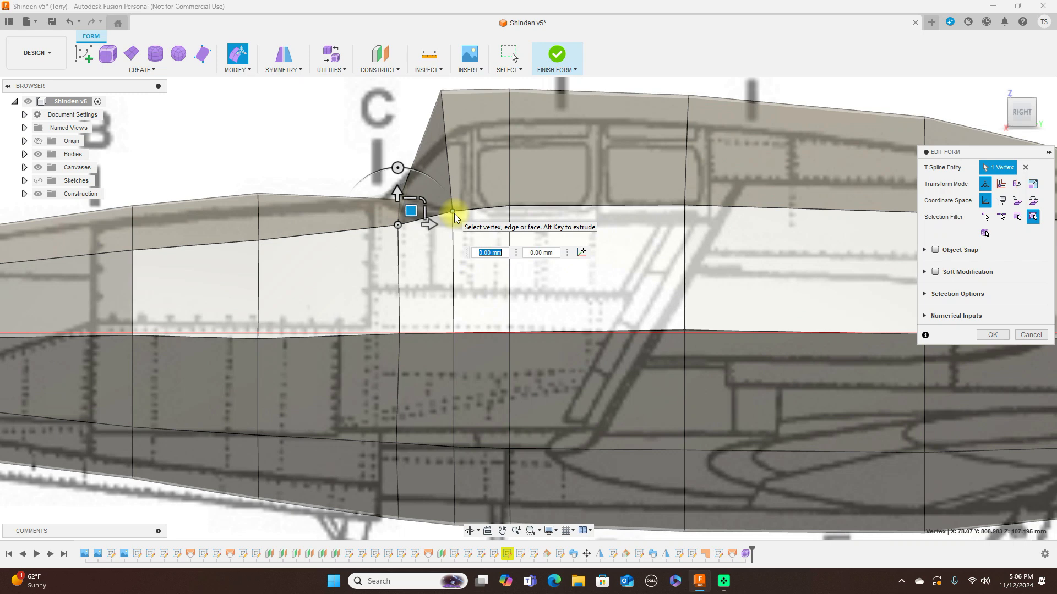
pyautogui.click(454, 243)
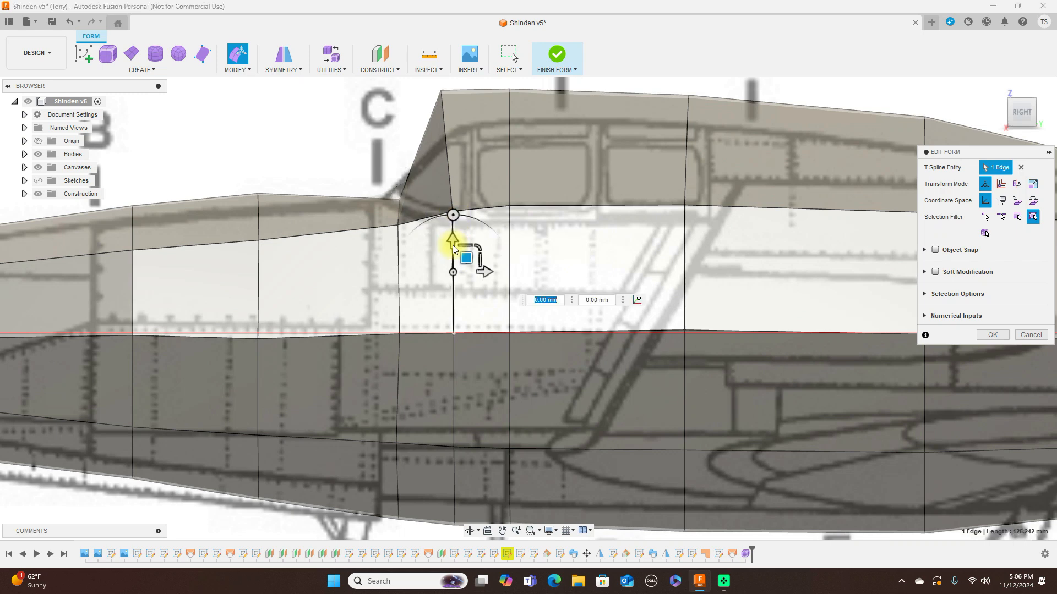
pyautogui.moveTo(466, 257); pyautogui.dragTo(461, 259)
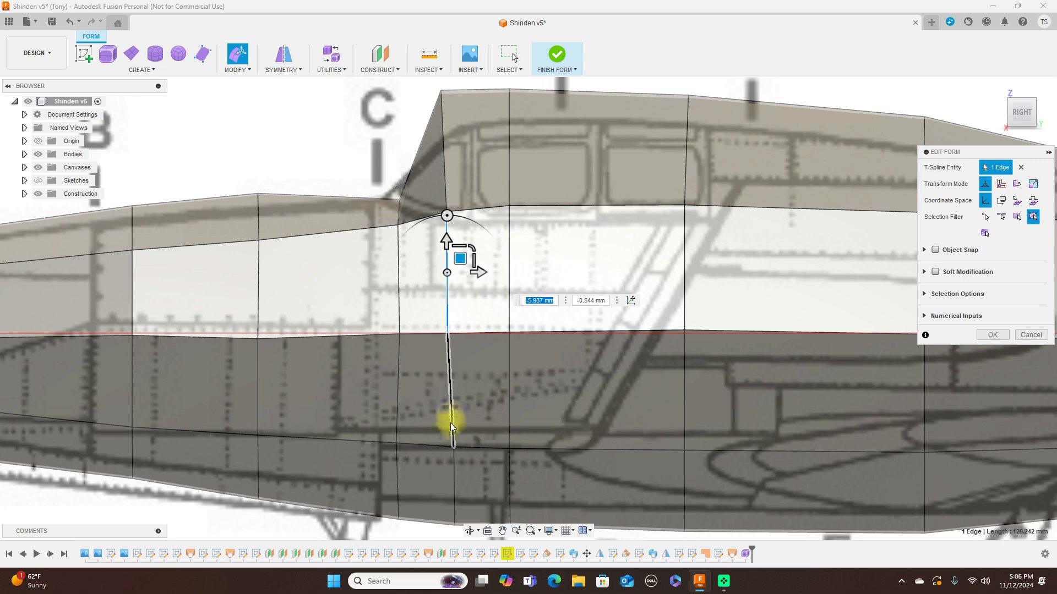
# Move the lower side vertex of the same ring about 4.4 mm forward and 2.2 mm down, completing the form edit
pyautogui.click(453, 442)
pyautogui.click(452, 444)
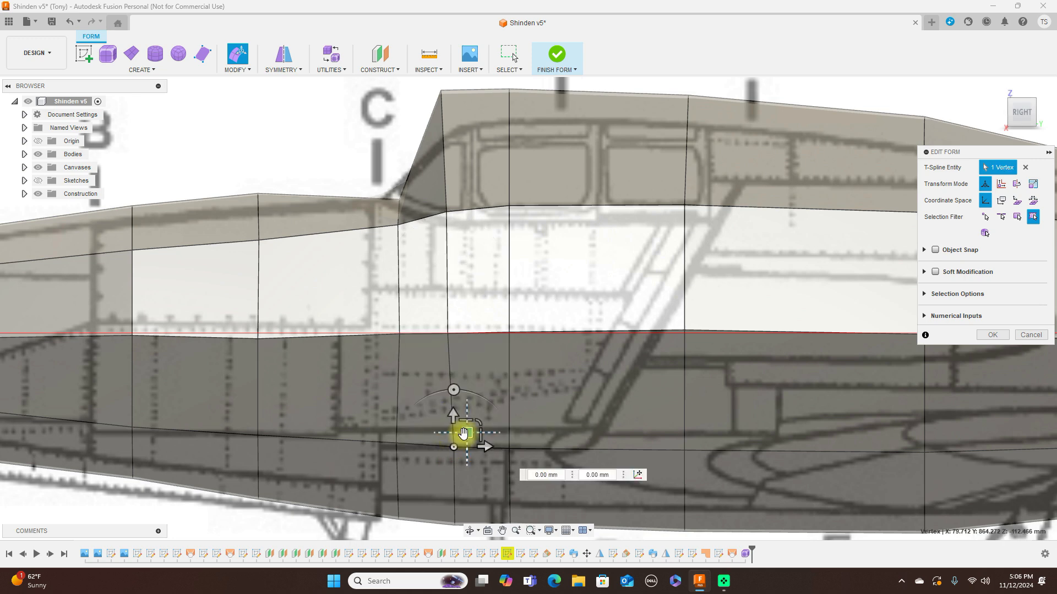
pyautogui.moveTo(465, 434); pyautogui.dragTo(461, 437)
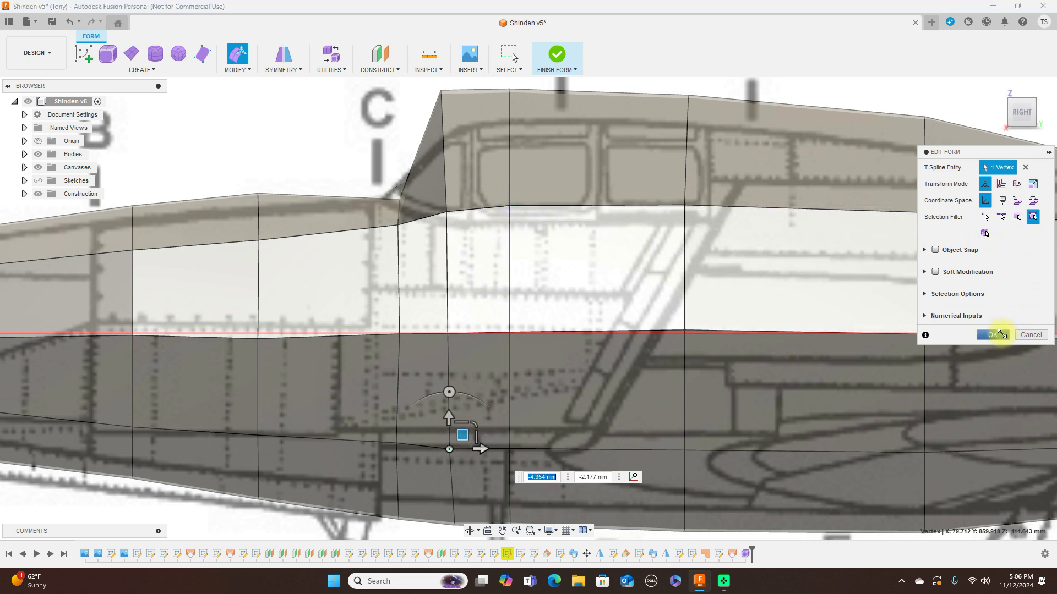
pyautogui.click(993, 334)
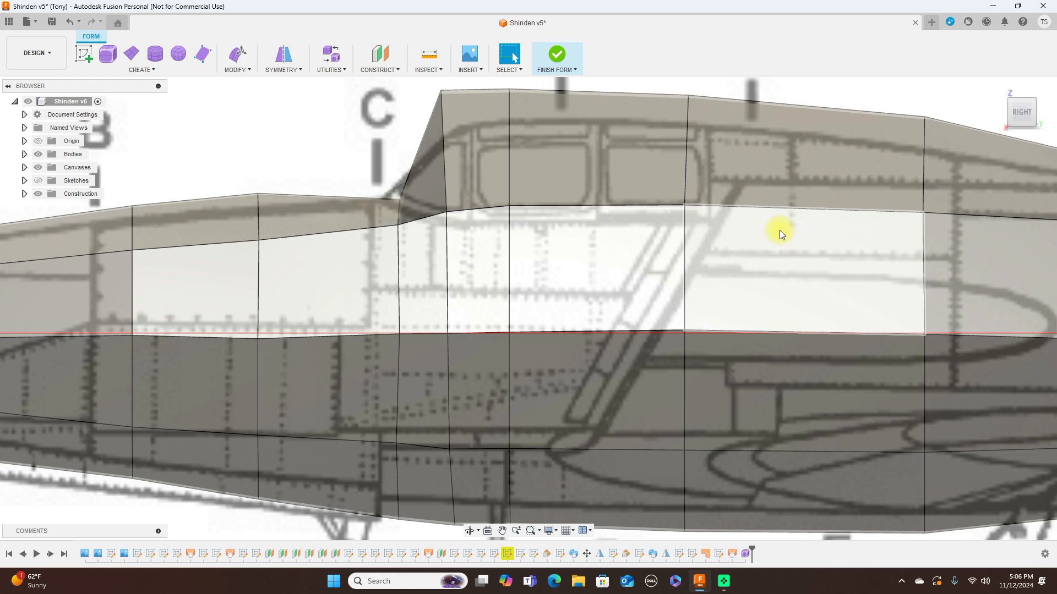
# Switch the fuselage form to smooth display and finish the form
pyautogui.hotkey('alt', '3')
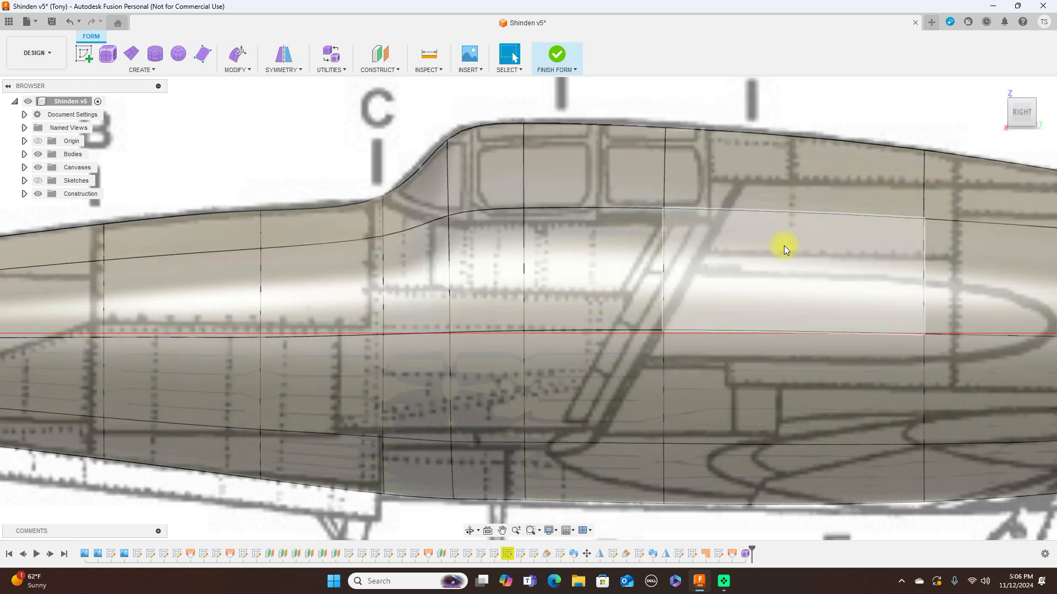
pyautogui.scroll(-5, 784, 245)
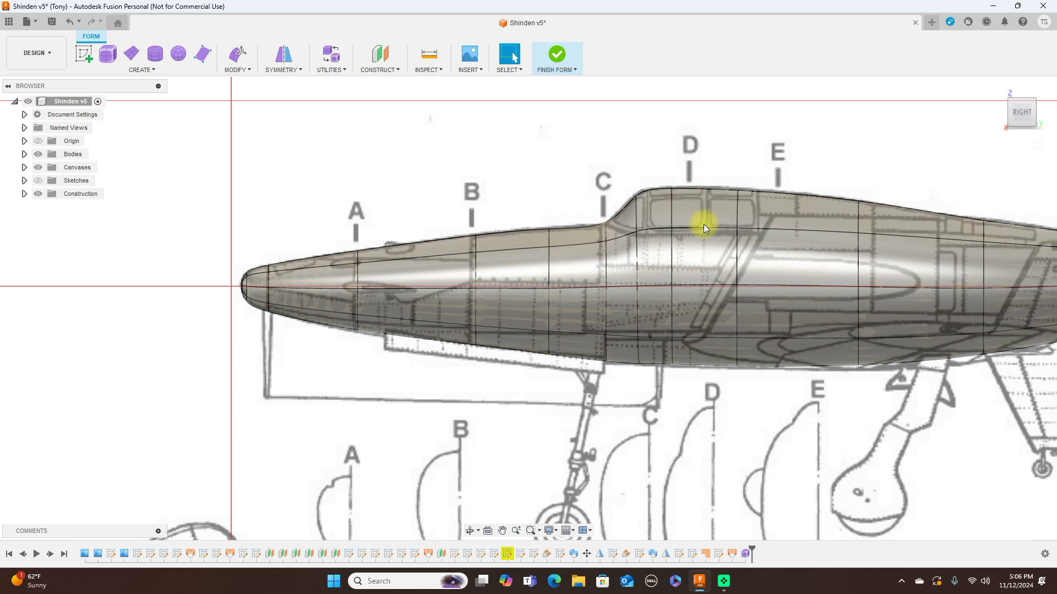
pyautogui.click(556, 55)
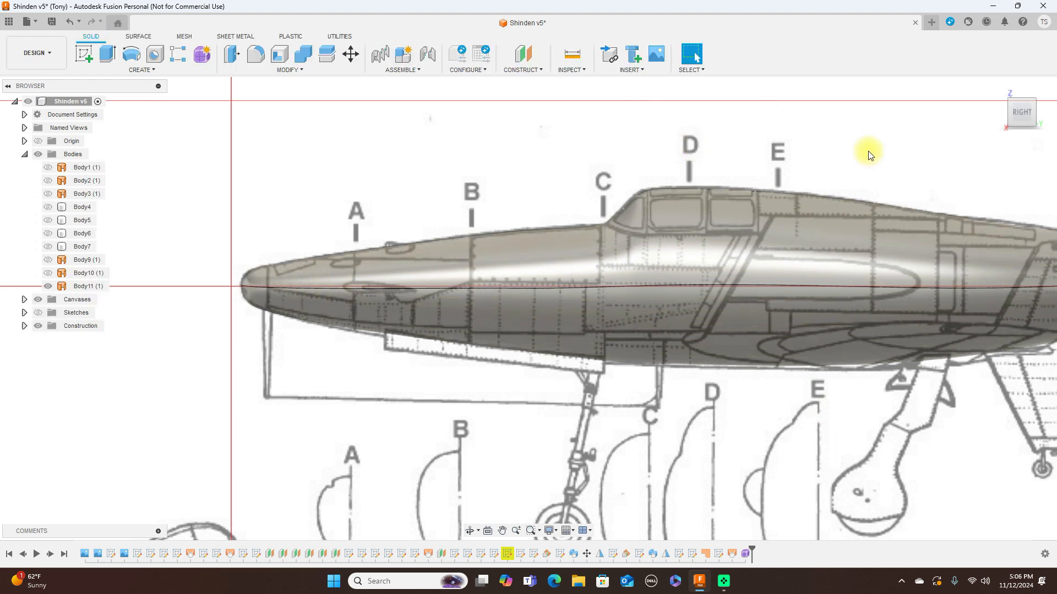
# Check the fuselage against the reference drawing from the front, then return to the right side view
pyautogui.scroll(-3, 867, 151)
pyautogui.moveTo(877, 144); pyautogui.dragTo(667, 153, button='middle')
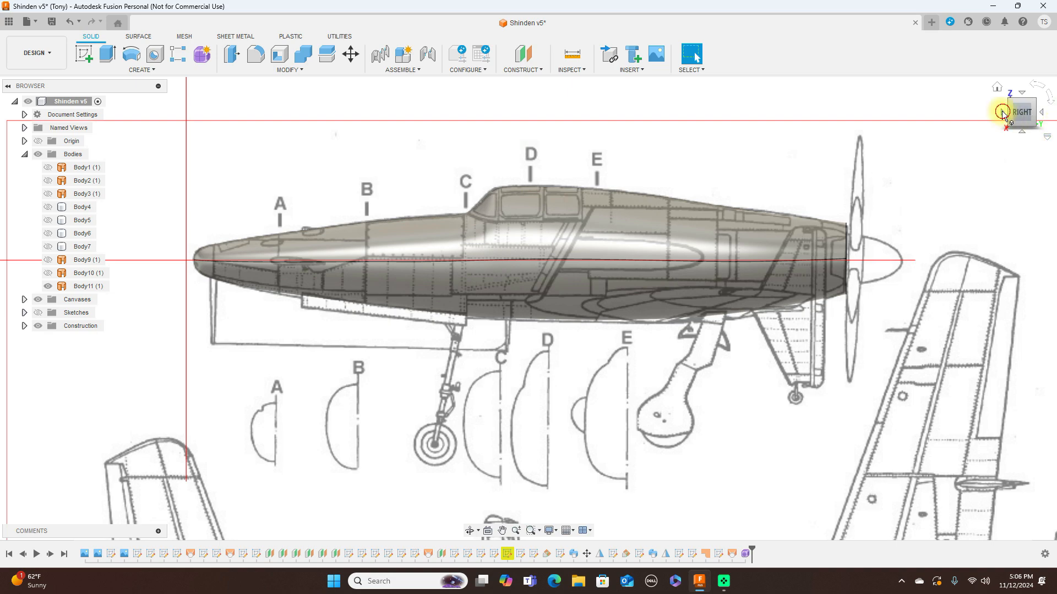
pyautogui.click(1002, 112)
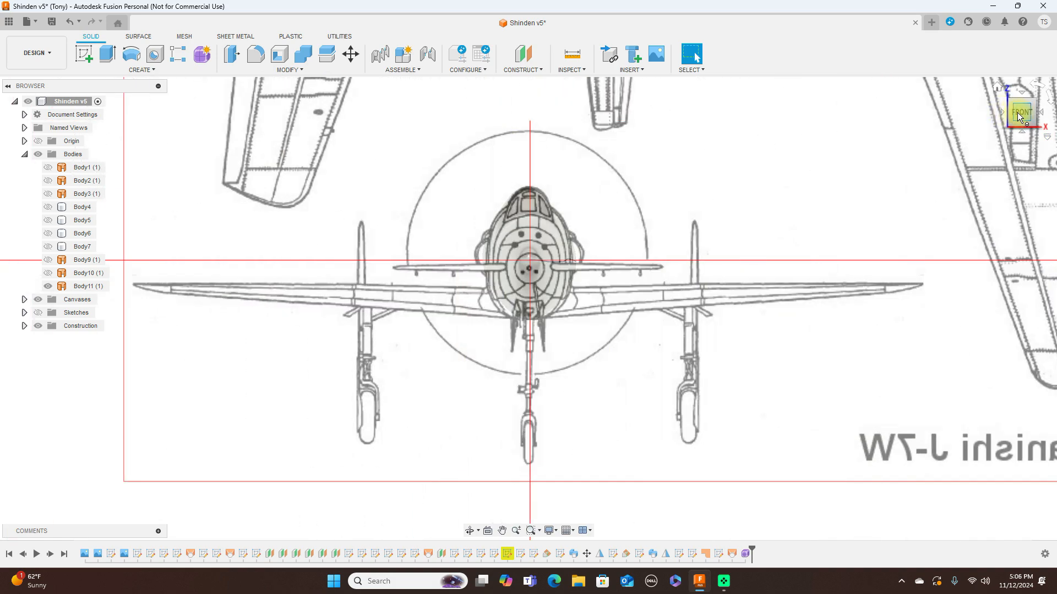
pyautogui.click(1040, 112)
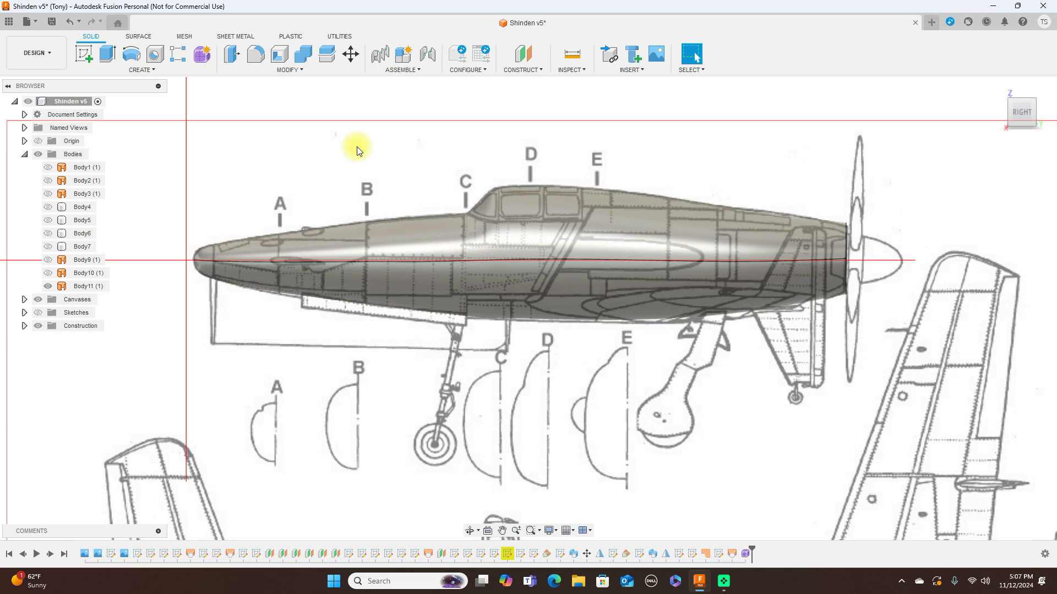
# Show Body3 alone for comparison, hiding Body11 and the canvases
pyautogui.click(48, 193)
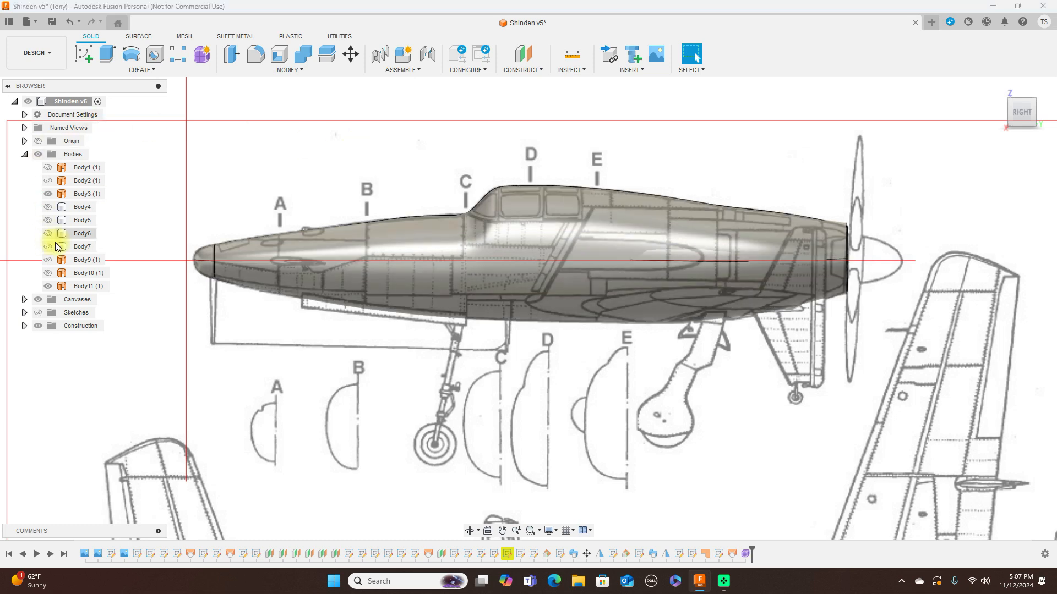
pyautogui.click(48, 286)
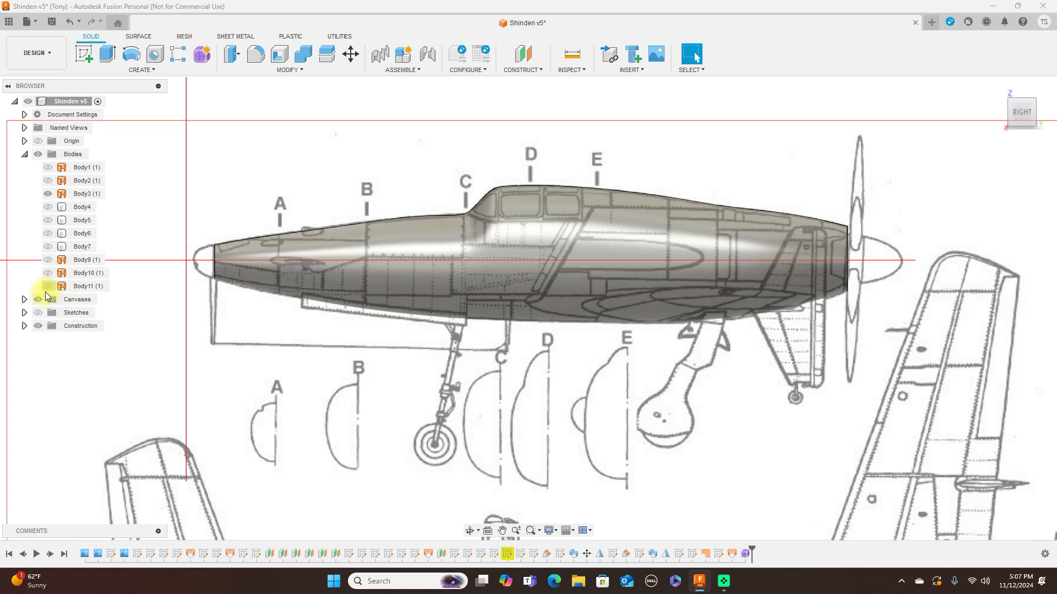
pyautogui.click(39, 300)
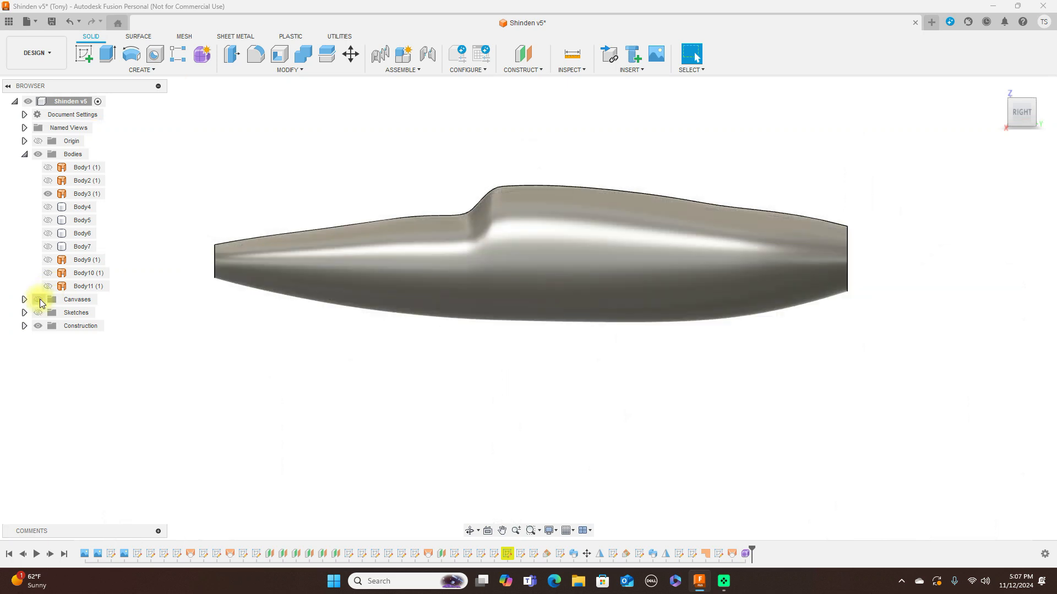
# Show Body11 in place of Body3 and examine its surface from other sides, ending in the right view
pyautogui.click(58, 195)
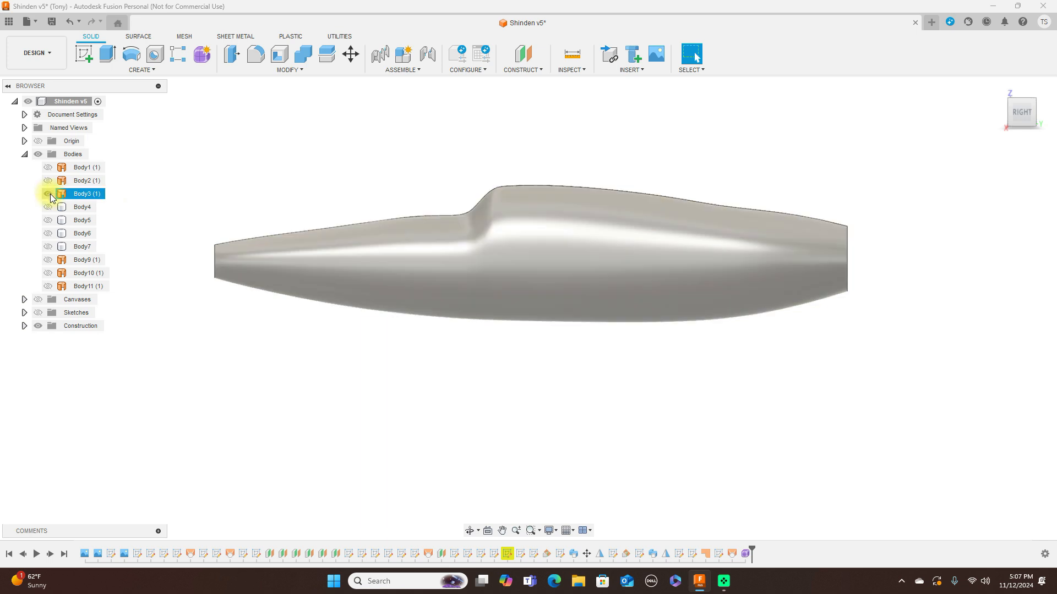
pyautogui.click(48, 194)
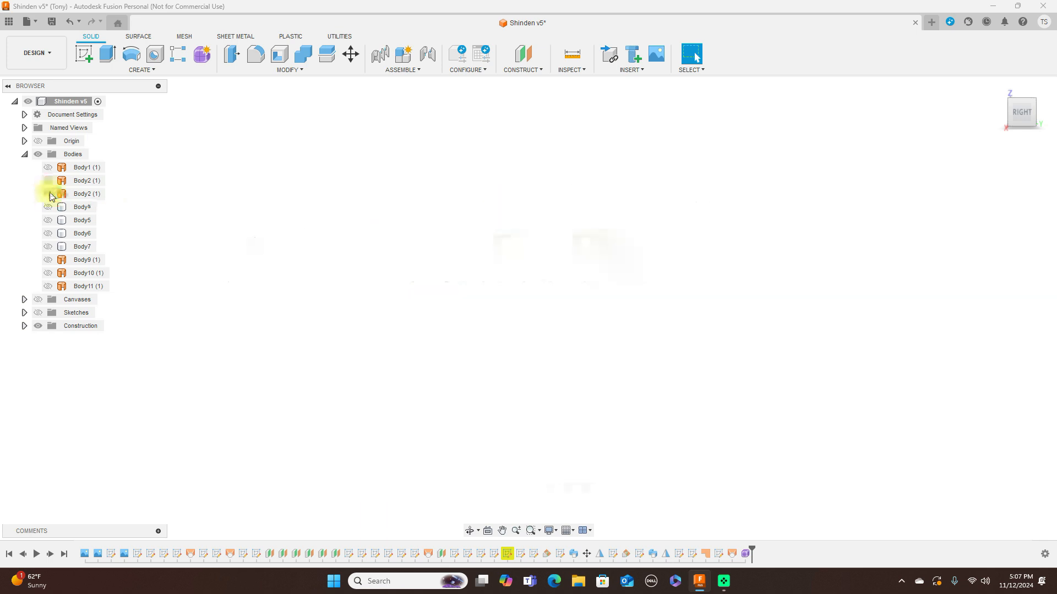
pyautogui.click(48, 286)
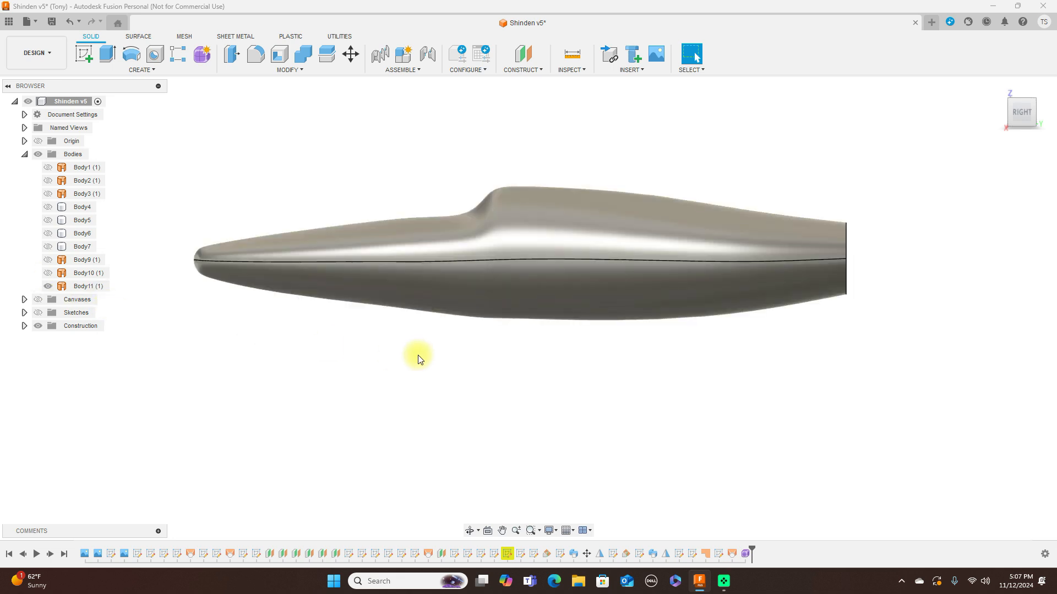
pyautogui.moveTo(1038, 118)
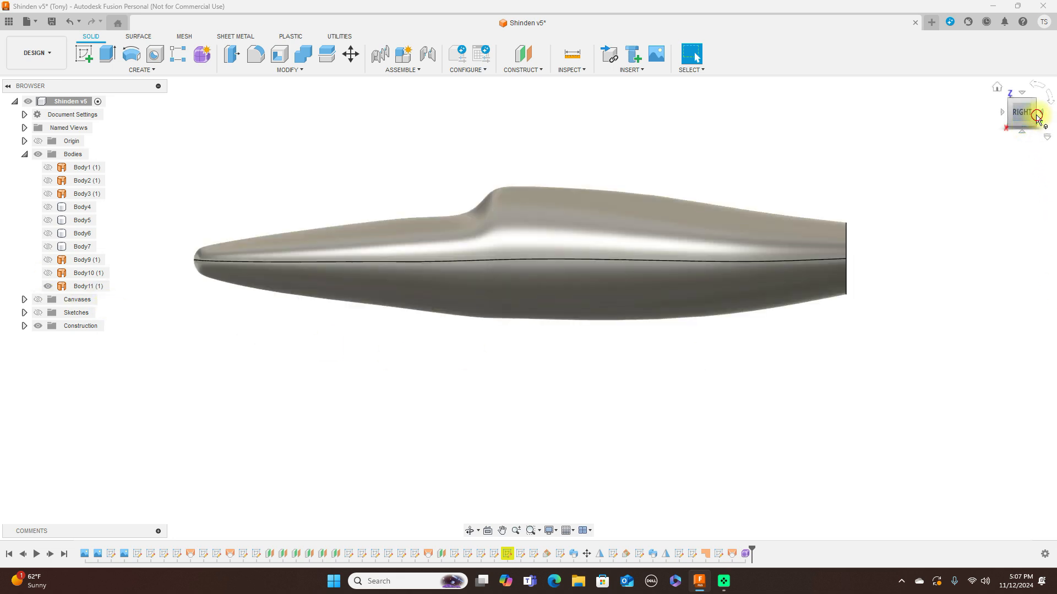
pyautogui.click(1038, 117)
pyautogui.moveTo(869, 115); pyautogui.dragTo(1036, 115)
pyautogui.click(1022, 115)
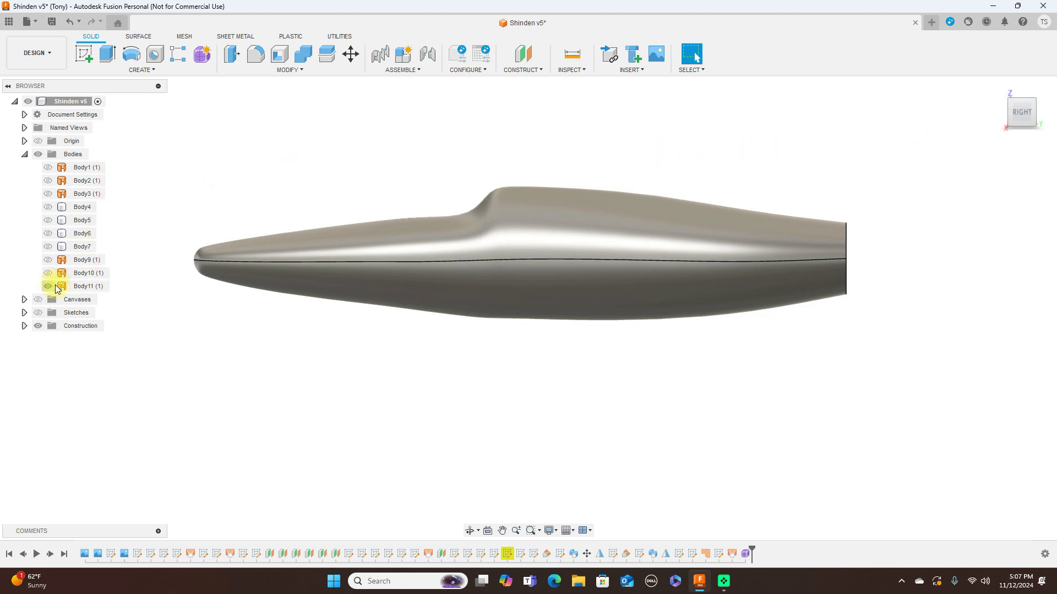
# Show the canvases again and reopen the fuselage form feature for editing
pyautogui.click(38, 300)
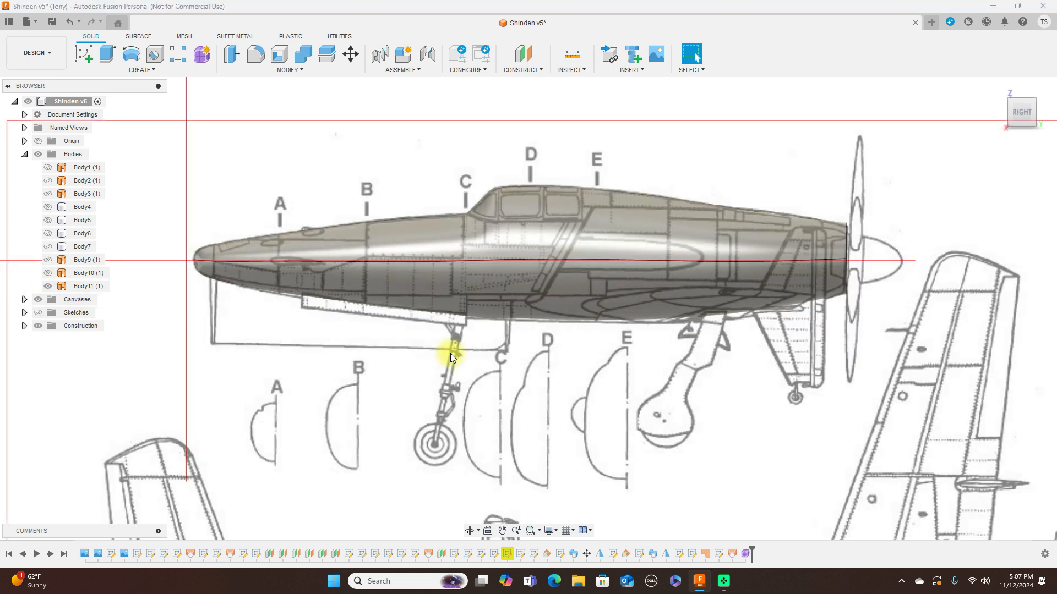
pyautogui.scroll(-1, 450, 354)
pyautogui.scroll(1, 476, 359)
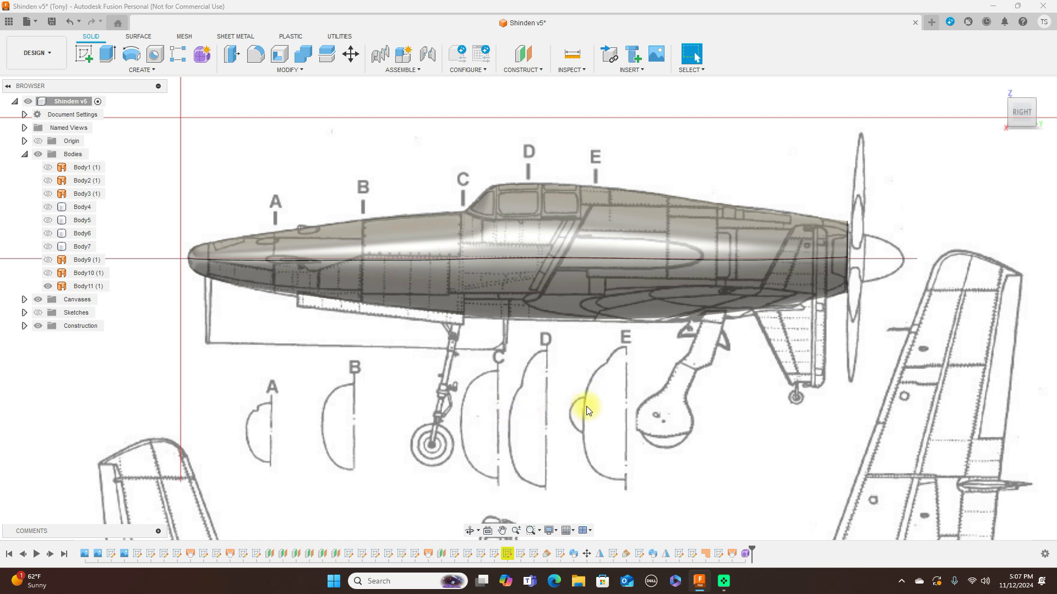
pyautogui.click(585, 315)
pyautogui.click(746, 555)
pyautogui.rightClick(746, 555)
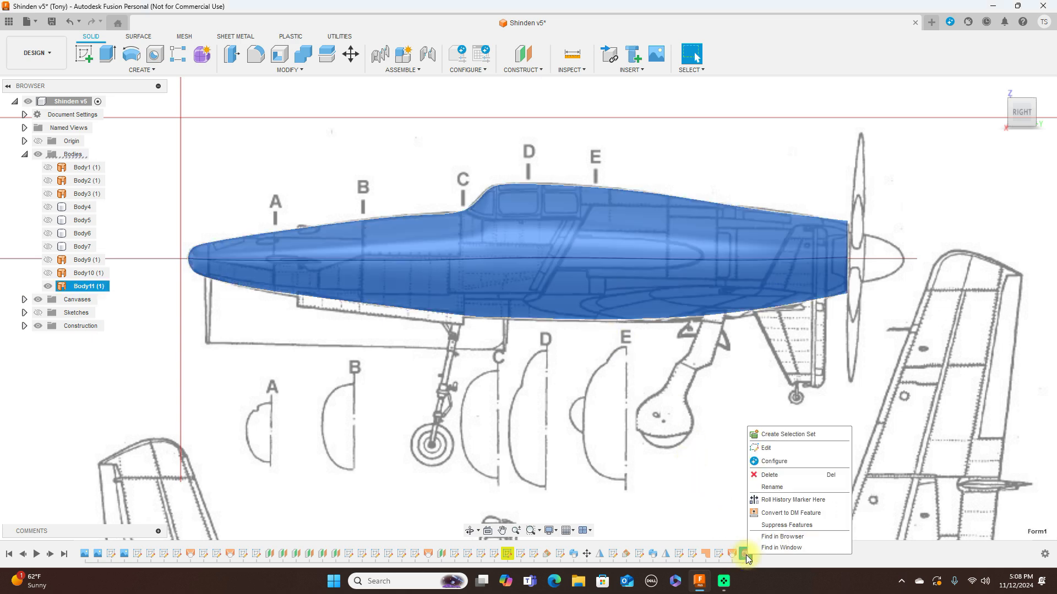
pyautogui.click(776, 451)
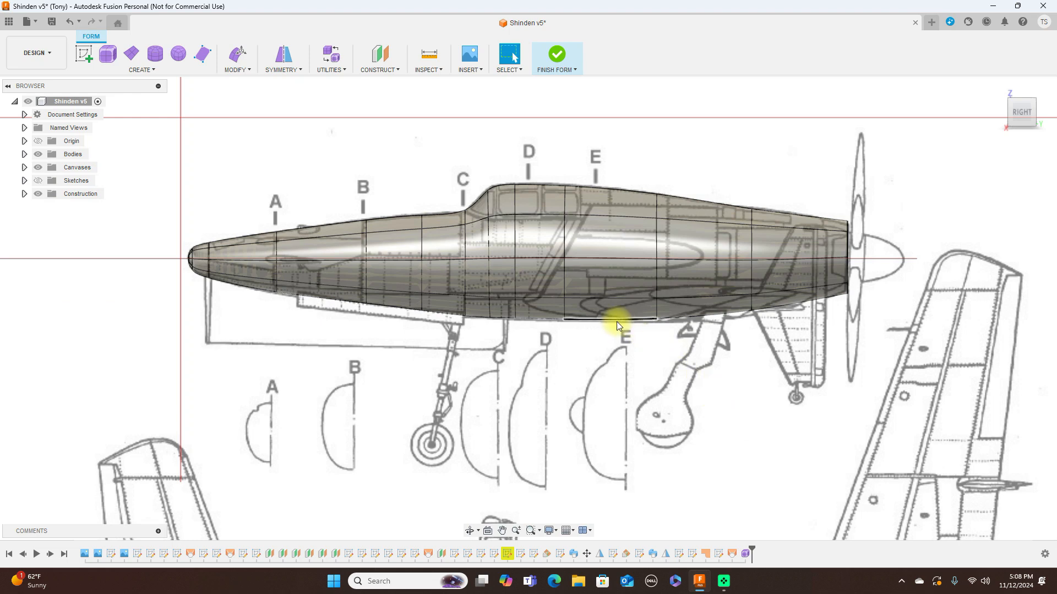
# Move the fuselage's bottom edge below section E about 1.5 mm forward and 3 mm down with Edit Form
pyautogui.click(616, 322)
pyautogui.rightClick(615, 321)
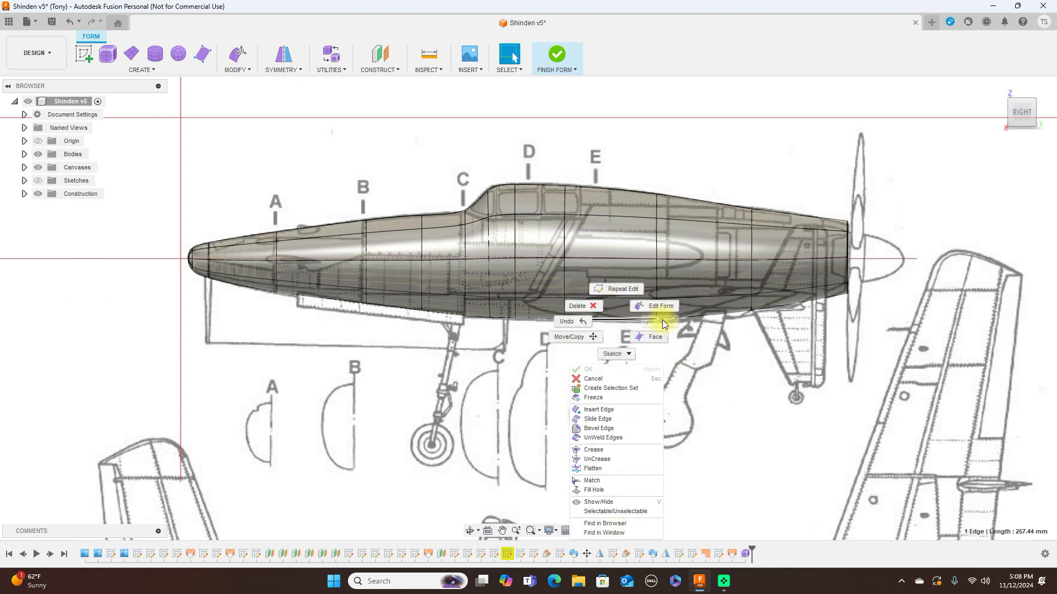
pyautogui.click(662, 307)
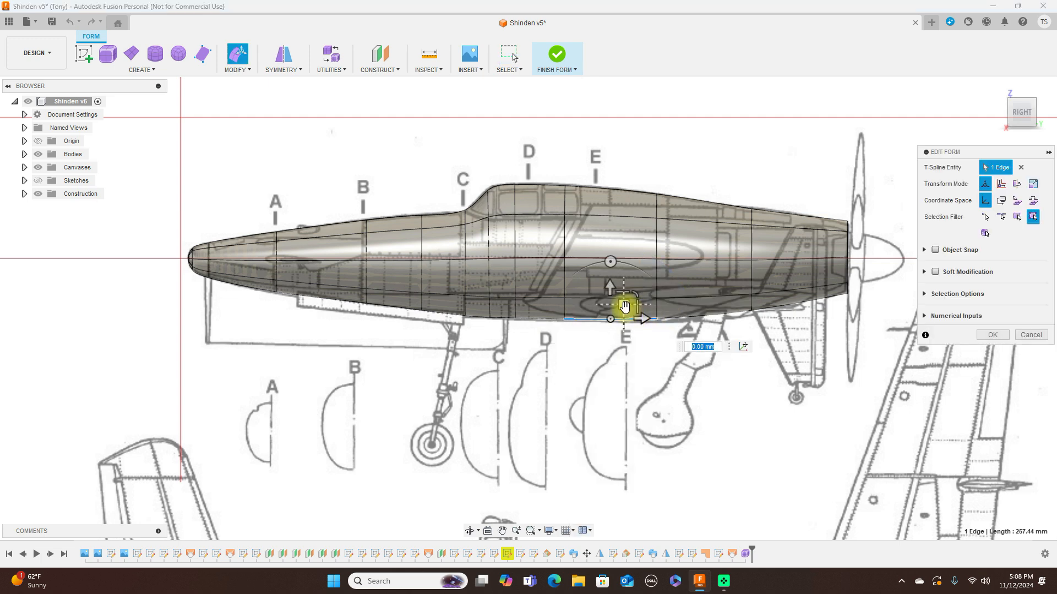
pyautogui.moveTo(625, 309); pyautogui.dragTo(625, 307)
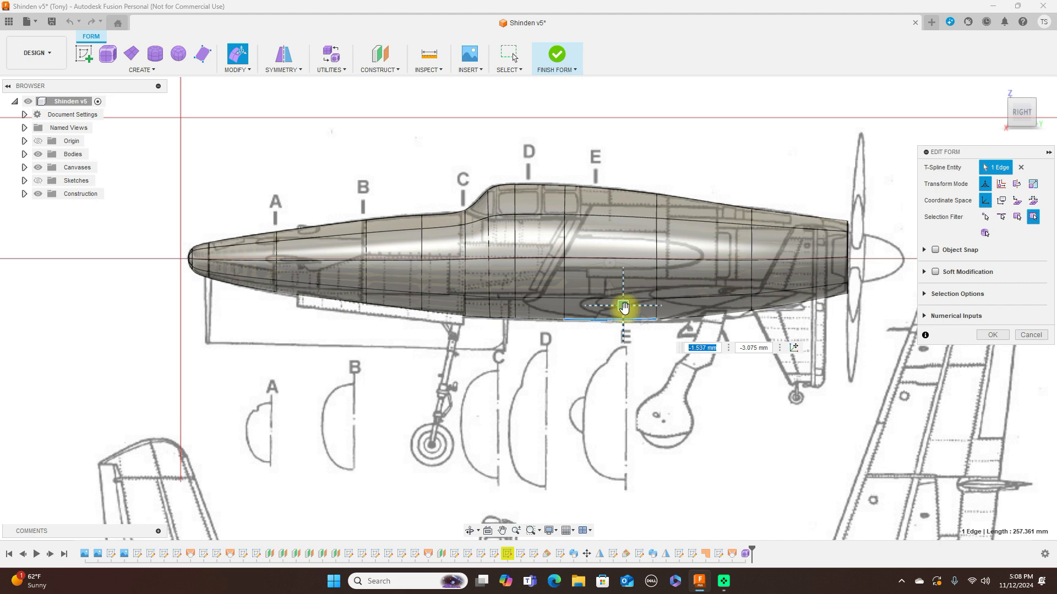
# Move the bottom vertex at the aft end of that edge about 2.2 mm forward and 12.3 mm down
pyautogui.scroll(2, 656, 322)
pyautogui.click(656, 322)
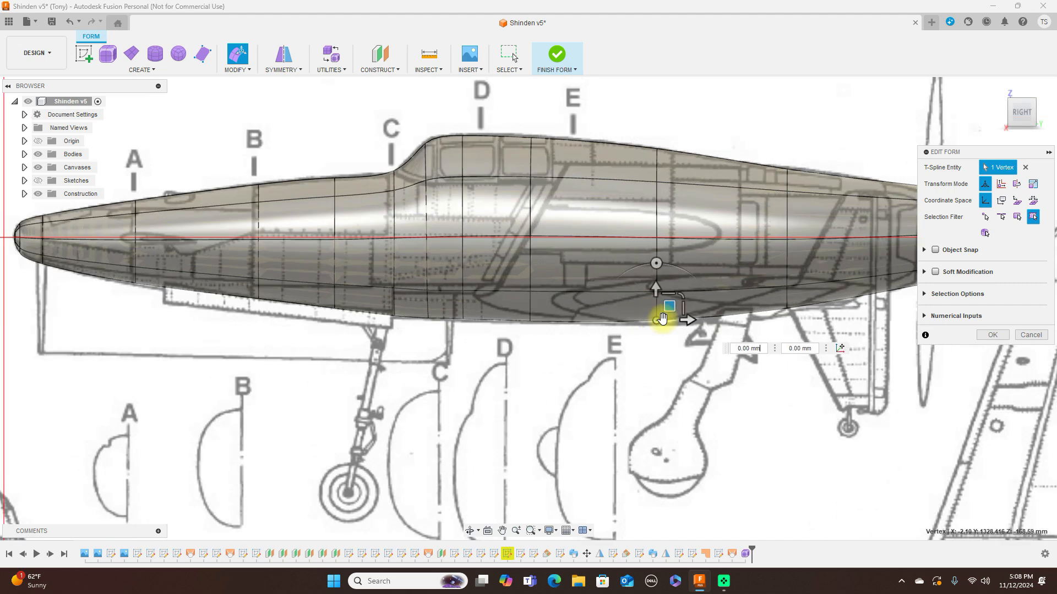
pyautogui.moveTo(668, 304); pyautogui.dragTo(667, 314)
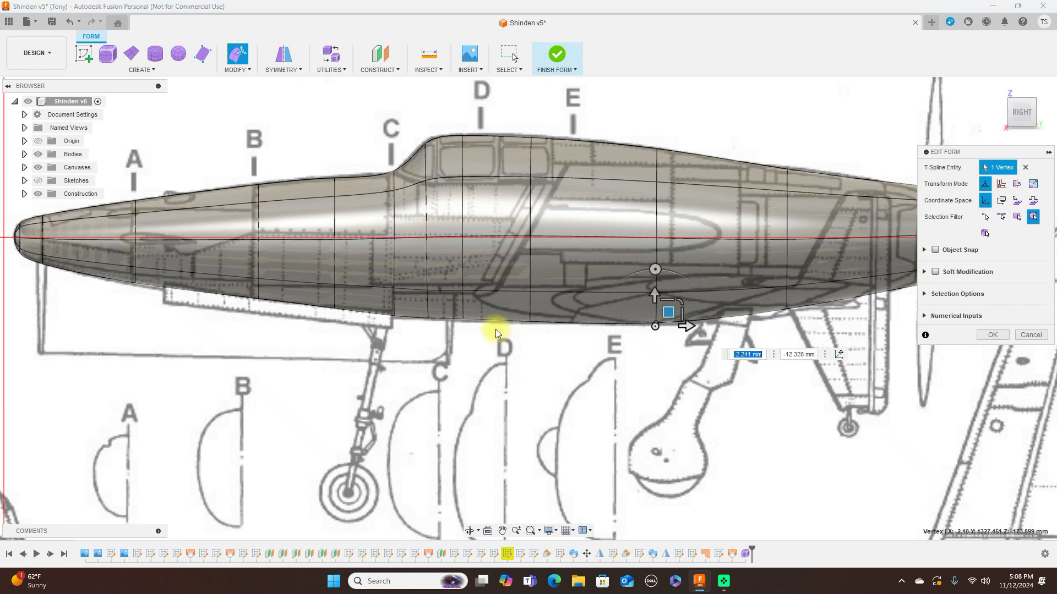
# Lower the bottom vertex beneath the front of the cockpit about 5.6 mm and check the nose underside against the drawing
pyautogui.click(463, 319)
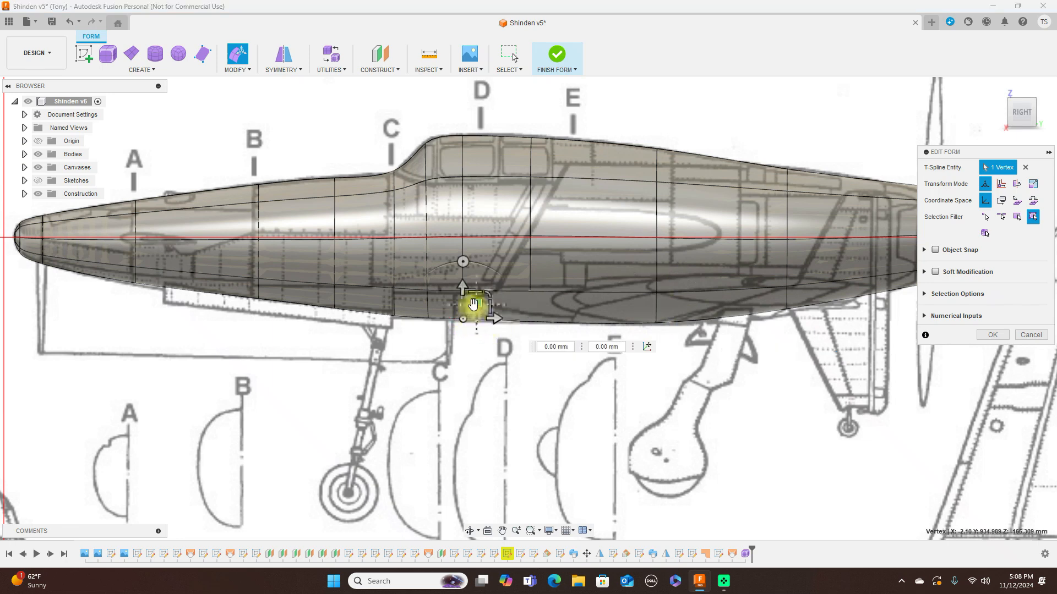
pyautogui.moveTo(475, 308); pyautogui.dragTo(473, 308)
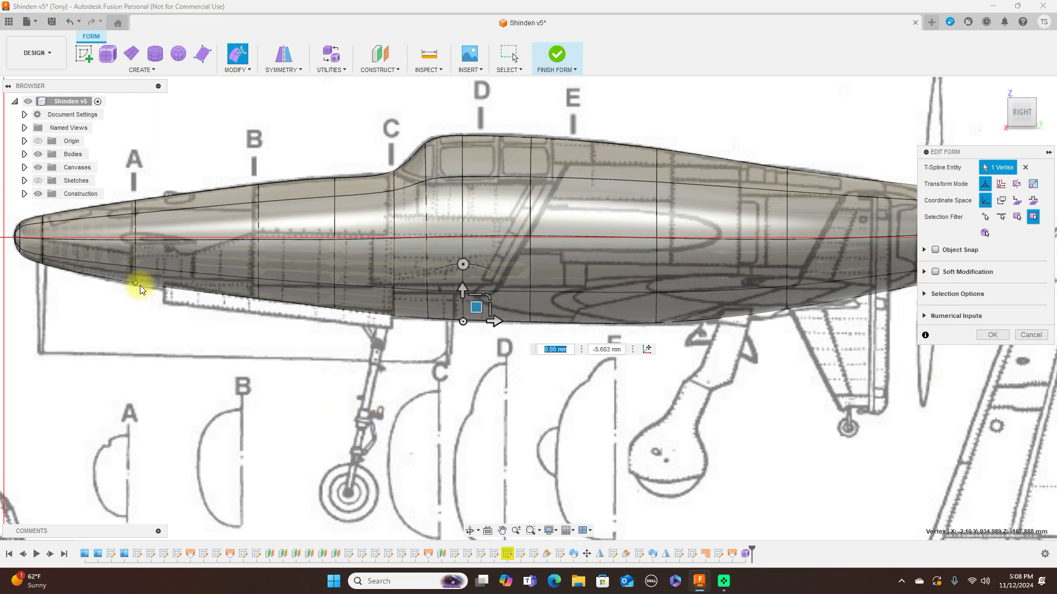
pyautogui.scroll(4, 141, 289)
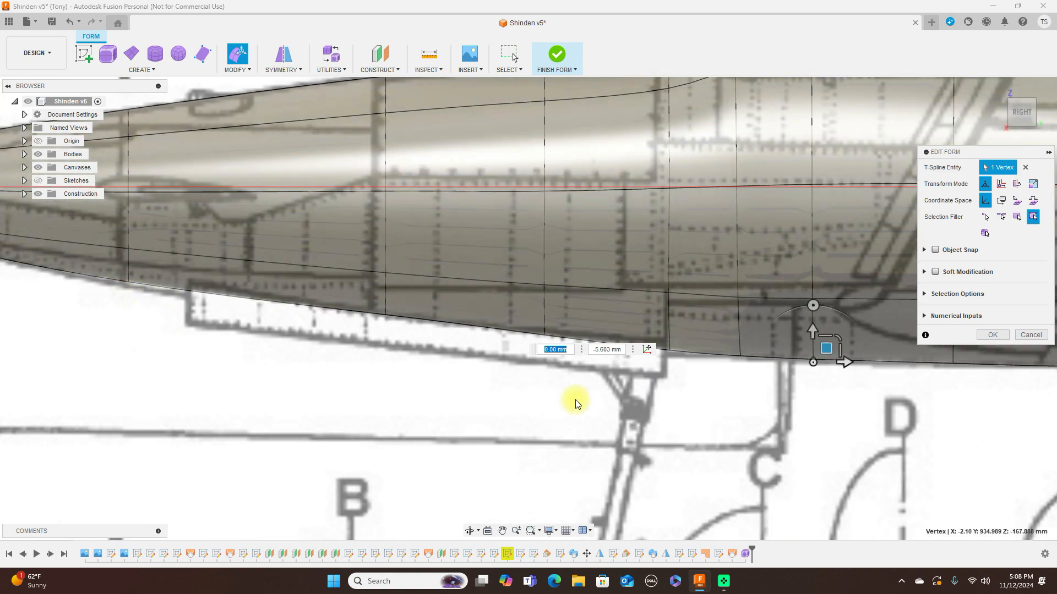
pyautogui.scroll(-3, 600, 407)
pyautogui.scroll(-2, 608, 410)
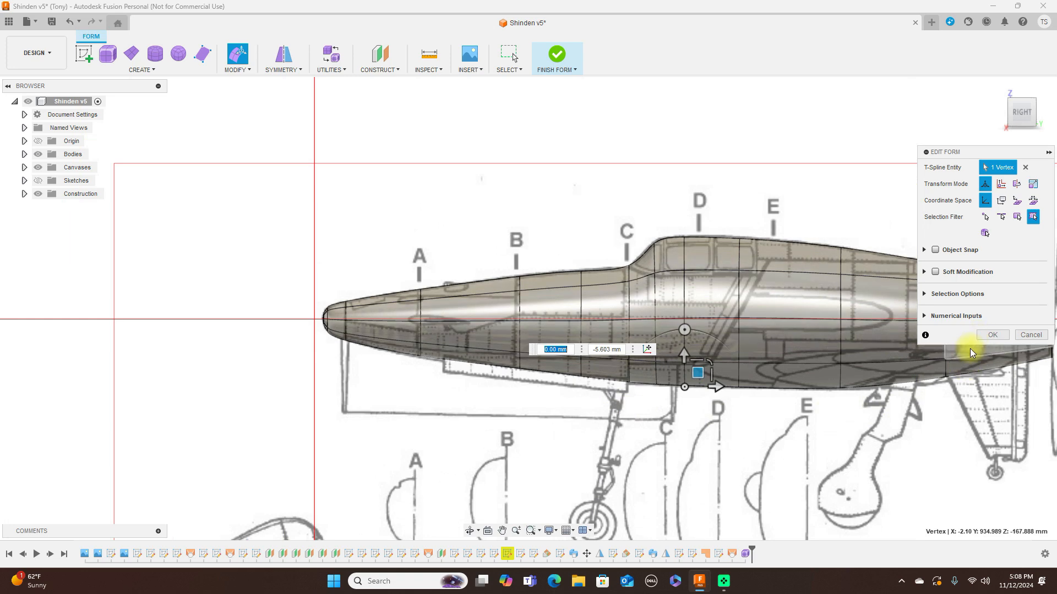
# Accept the vertex edit, finish the fuselage form, and compare the body with the front and side drawings
pyautogui.click(992, 336)
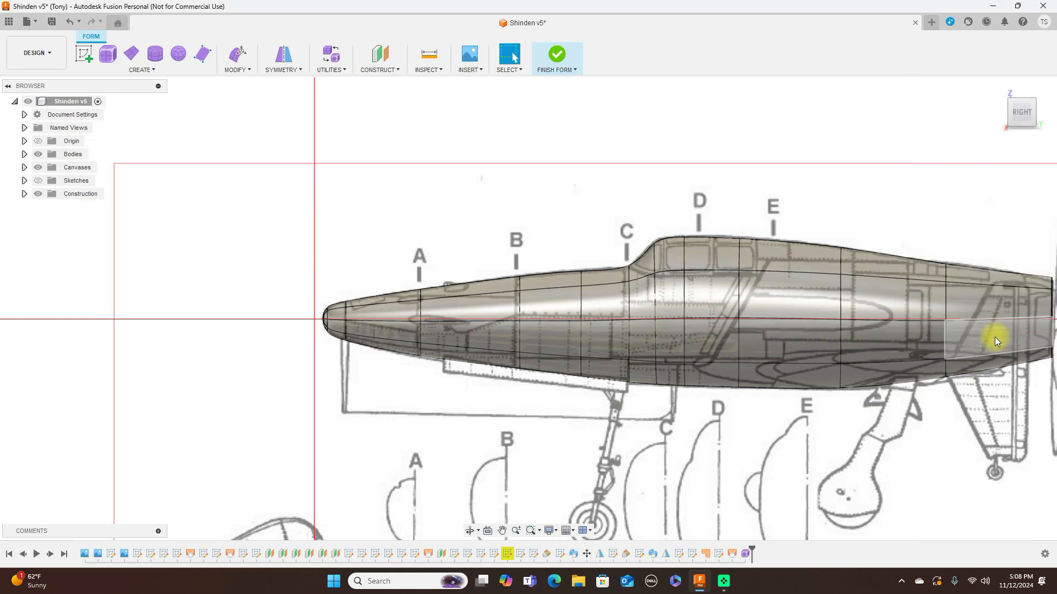
pyautogui.click(550, 59)
pyautogui.scroll(-2, 834, 165)
pyautogui.moveTo(726, 185); pyautogui.dragTo(442, 286, button='middle')
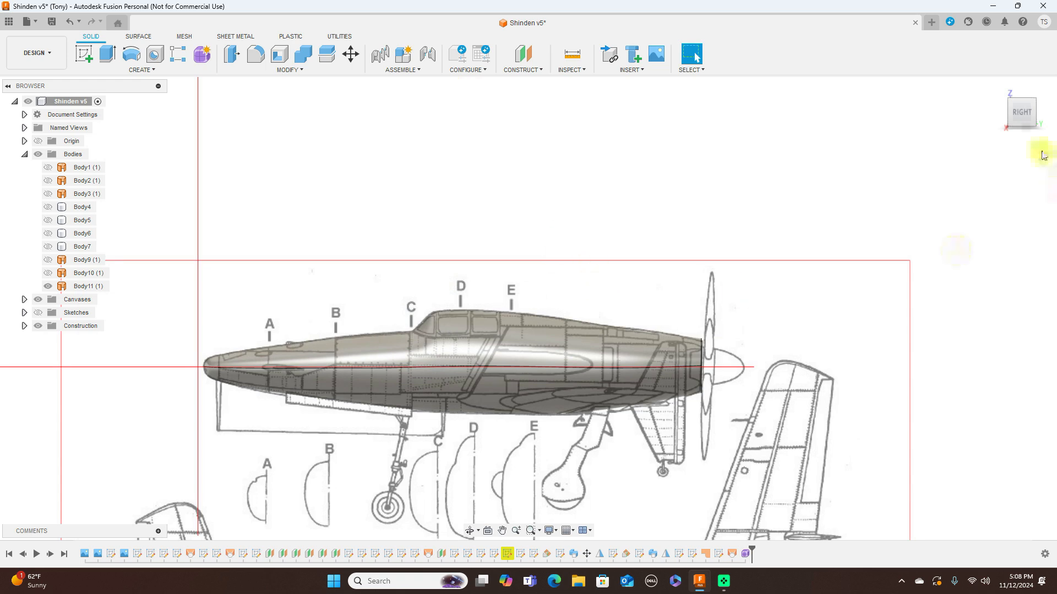
pyautogui.click(1003, 113)
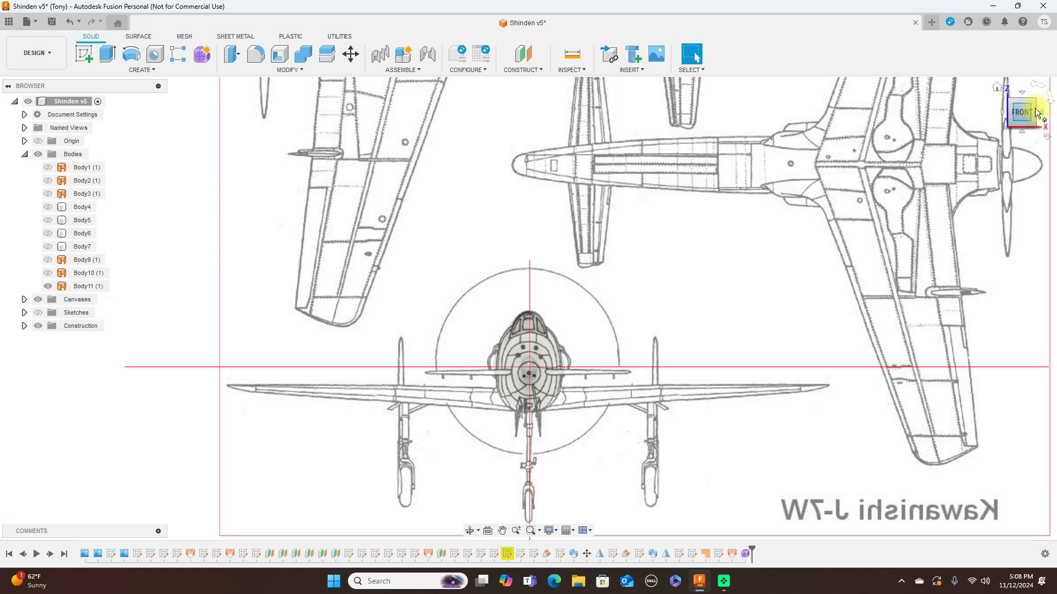
pyautogui.click(1044, 117)
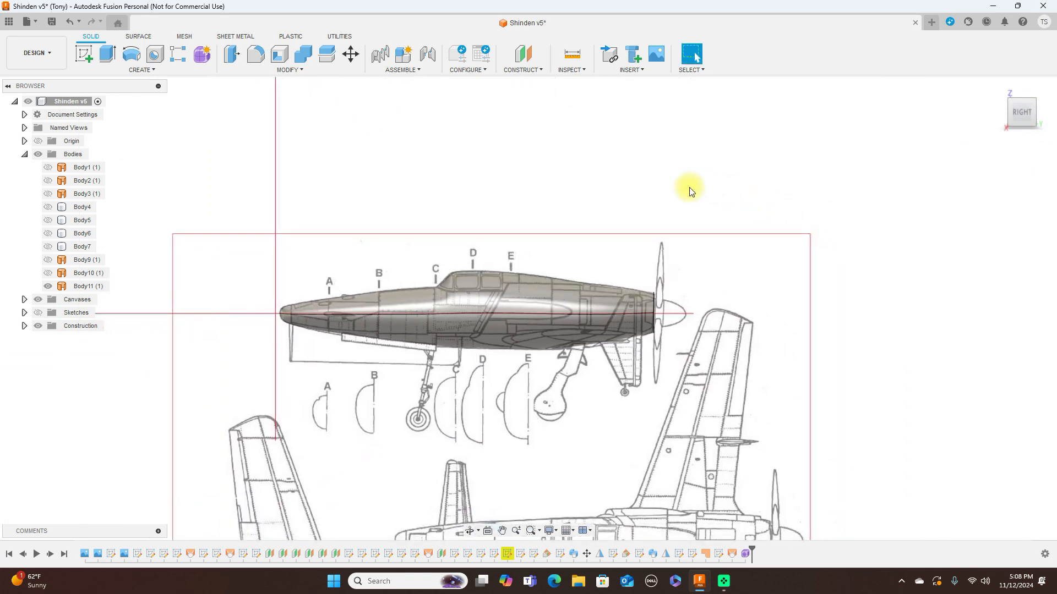
# Start a new sketch on the vertical side plane at the aircraft's centreline for the propeller spinner
pyautogui.scroll(2, 692, 187)
pyautogui.moveTo(702, 205); pyautogui.dragTo(750, 121, button='middle')
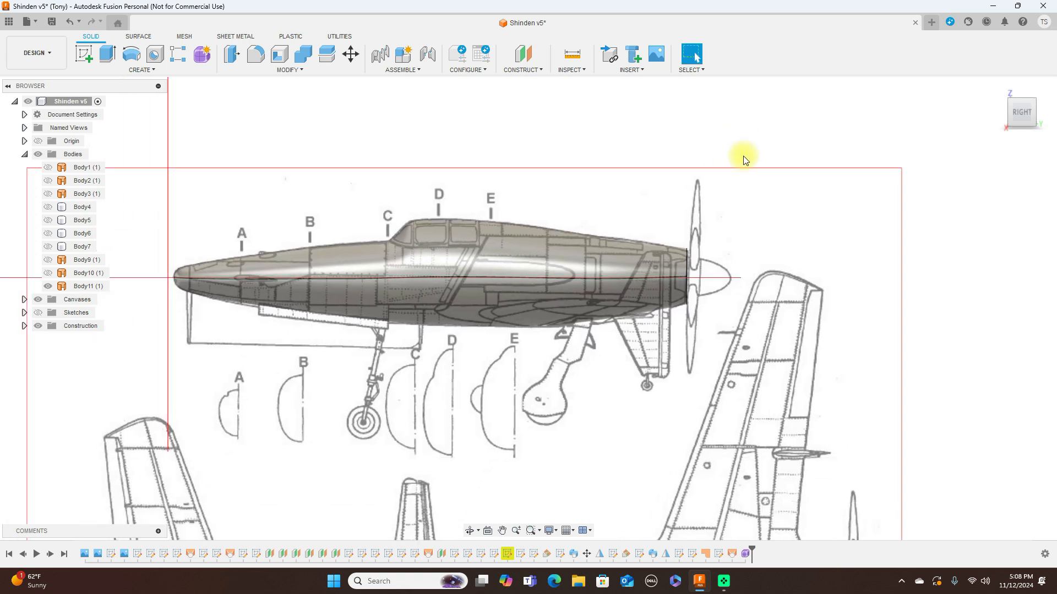
pyautogui.click(84, 54)
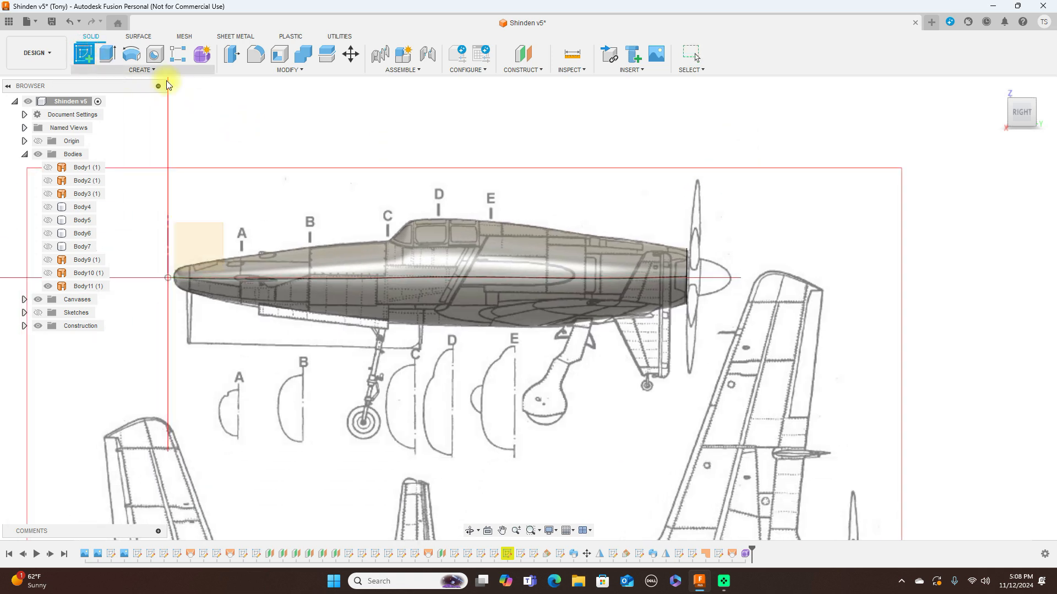
pyautogui.click(207, 266)
pyautogui.moveTo(882, 198); pyautogui.dragTo(377, 167, button='middle')
pyautogui.scroll(1, 692, 199)
pyautogui.scroll(2, 691, 196)
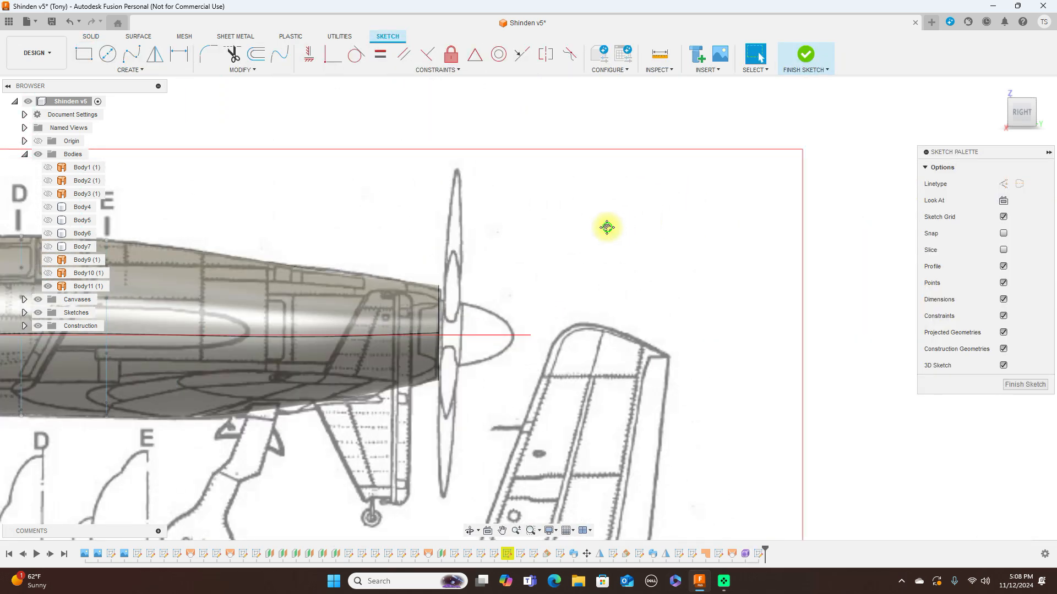
pyautogui.moveTo(606, 228); pyautogui.dragTo(728, 213, button='middle')
pyautogui.scroll(1, 677, 232)
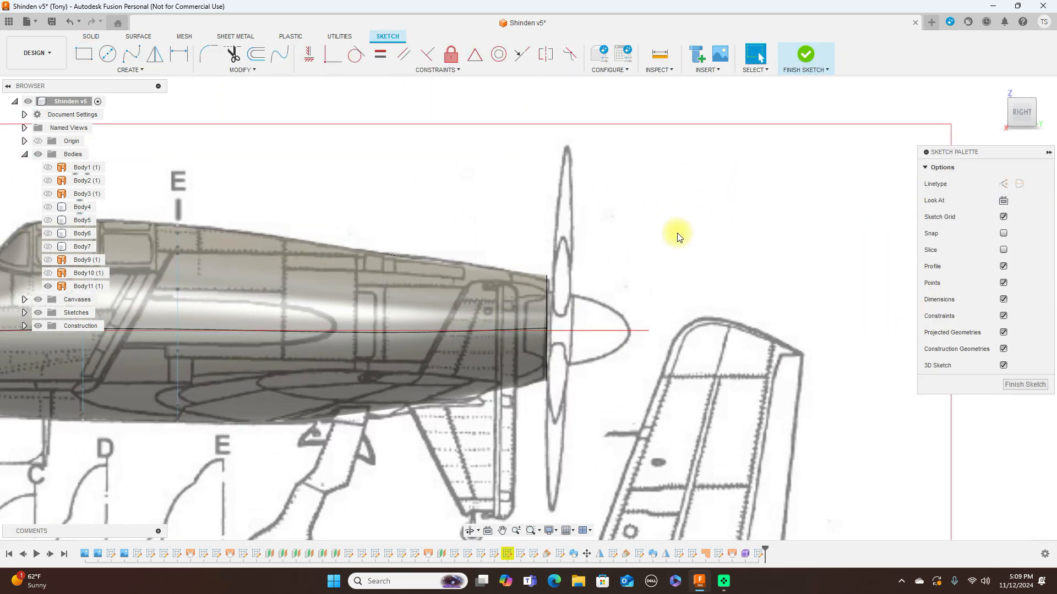
# Draw a line along the centreline from the spinner tip to just behind the fuselage, then a vertical line about 74 mm up from its forward end
pyautogui.press('l')
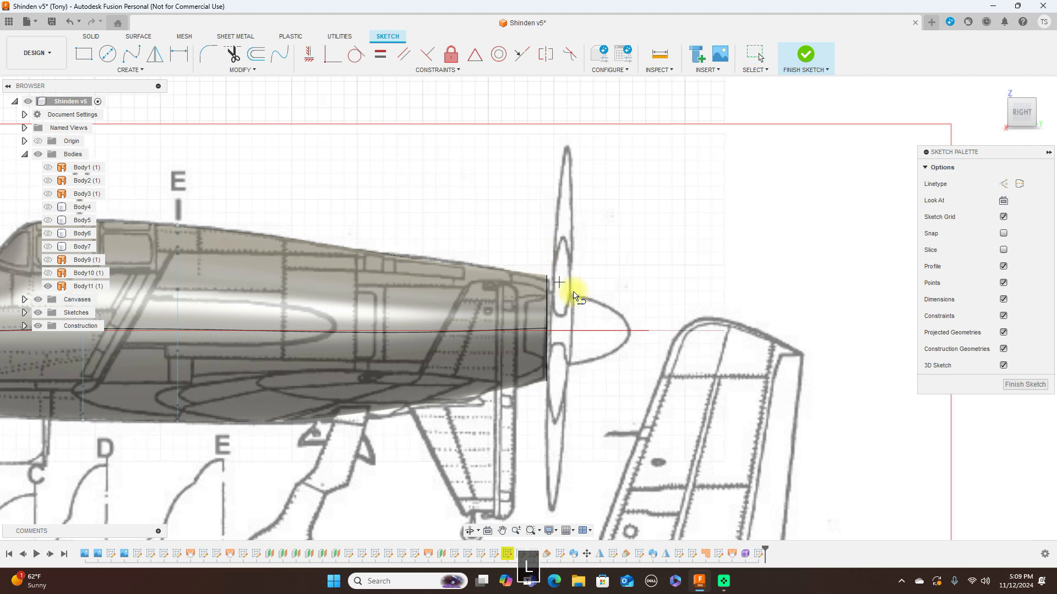
pyautogui.moveTo(629, 333); pyautogui.dragTo(552, 335)
pyautogui.click(551, 331)
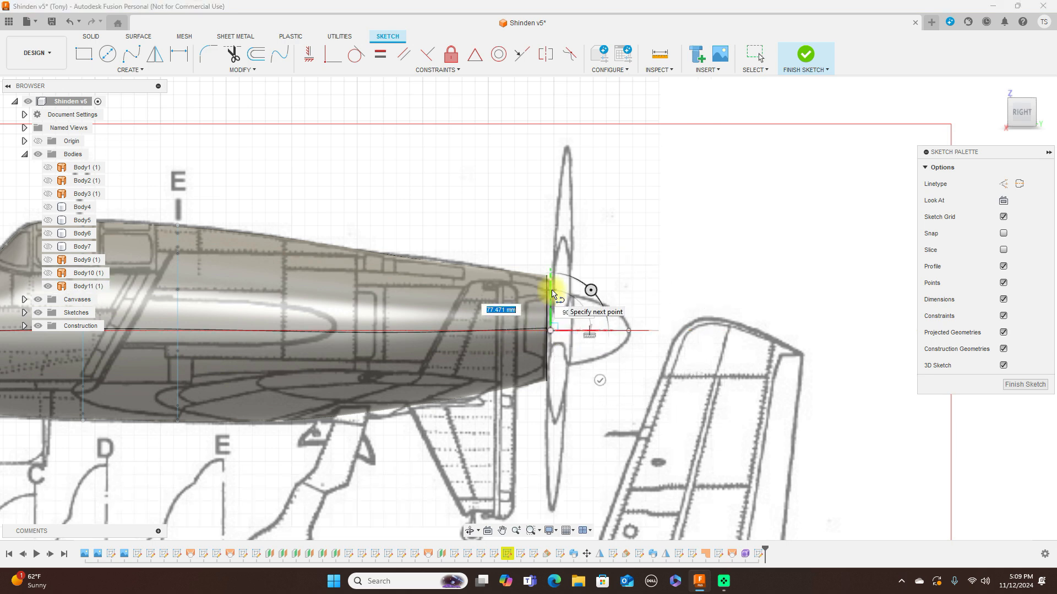
pyautogui.scroll(5, 552, 293)
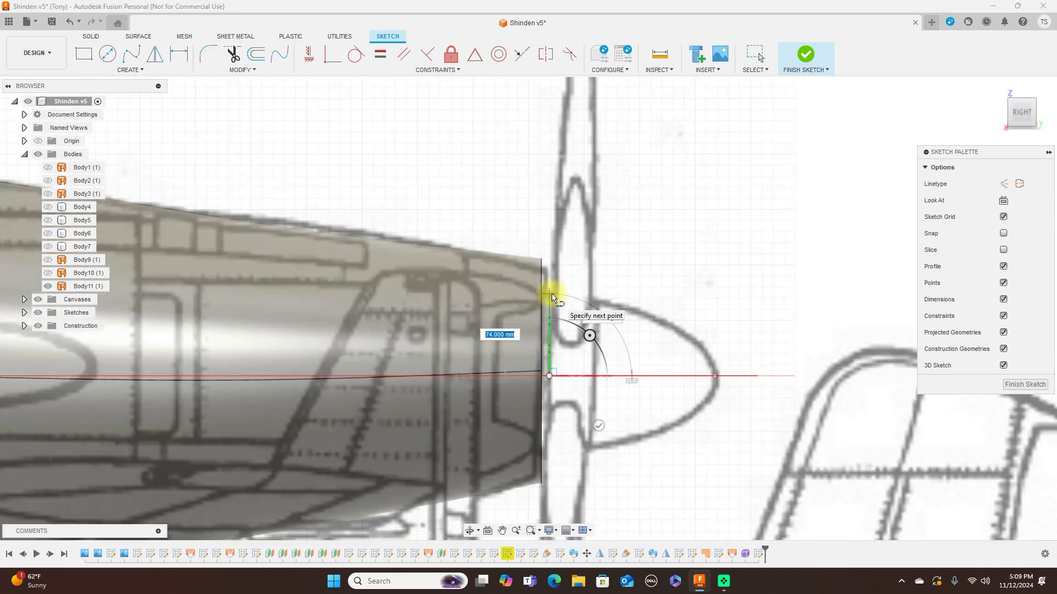
pyautogui.click(552, 297)
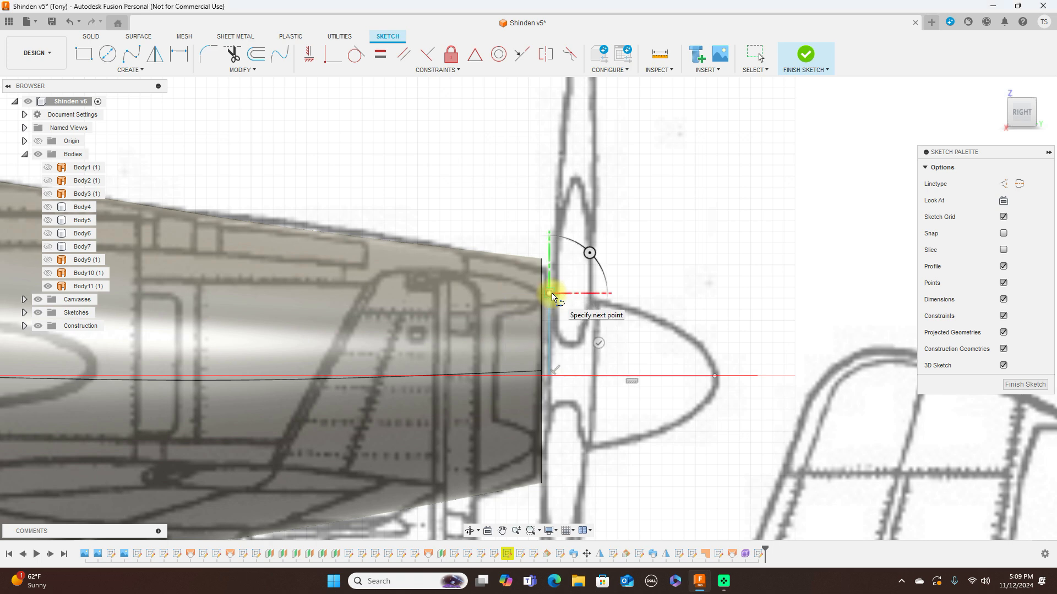
pyautogui.rightClick(547, 295)
pyautogui.press('Escape')
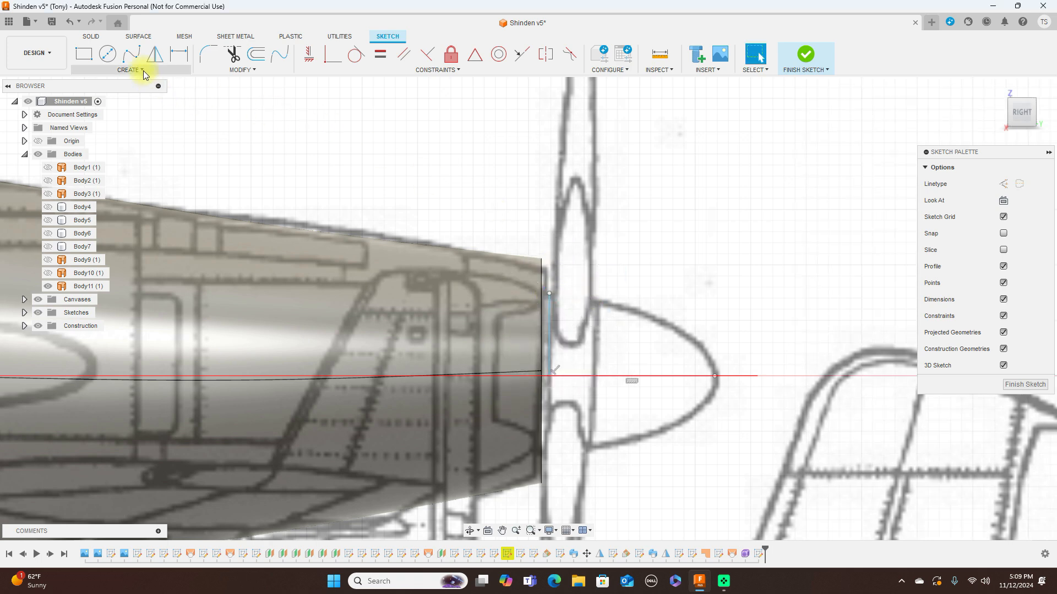
# Draw a fit point spline from the vertical line's upper end through the spinner outline to the spinner tip
pyautogui.click(138, 59)
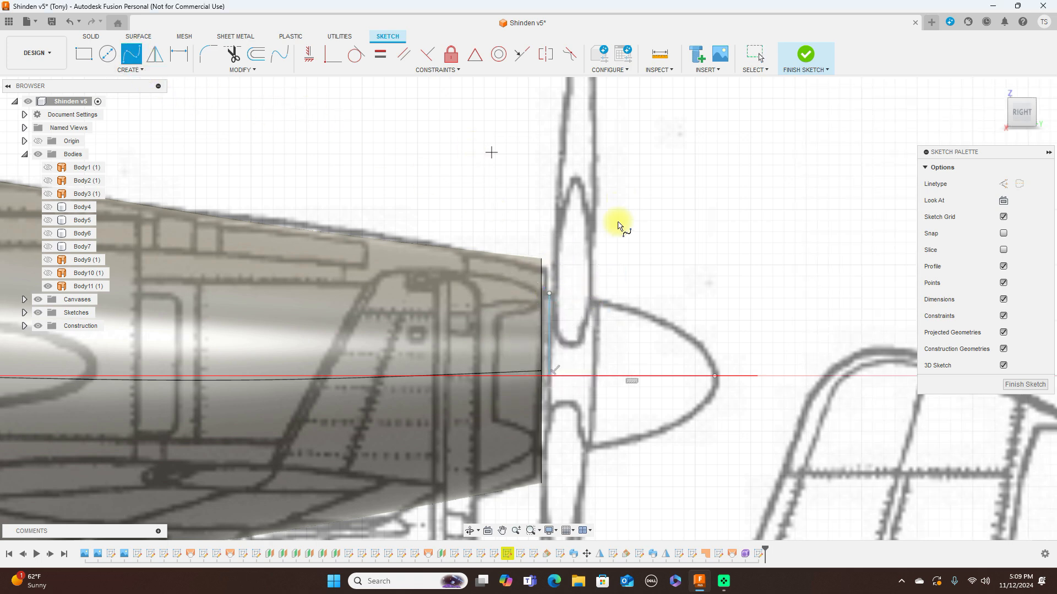
pyautogui.click(549, 293)
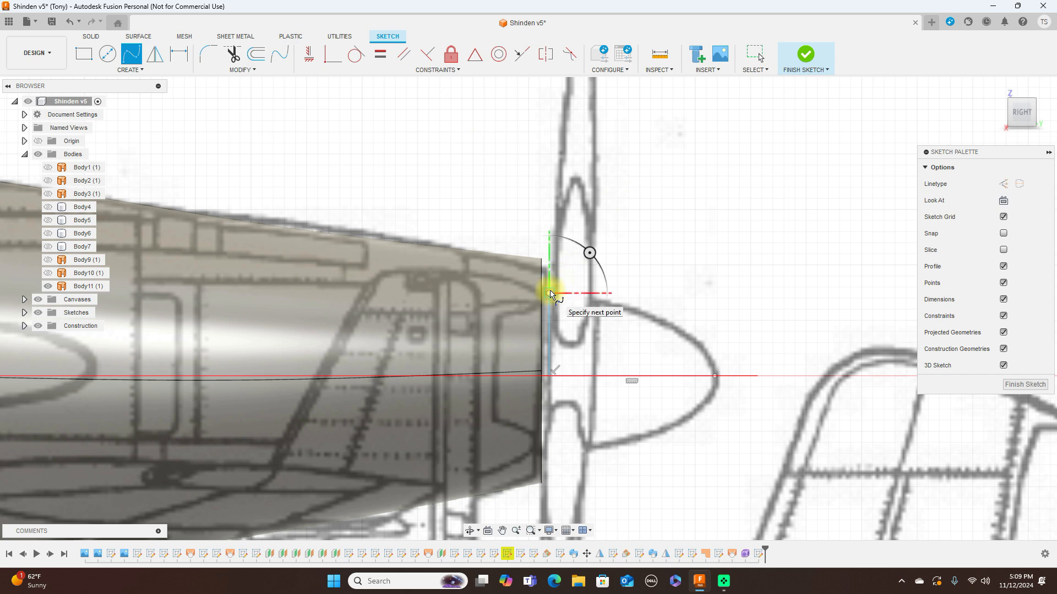
pyautogui.click(649, 315)
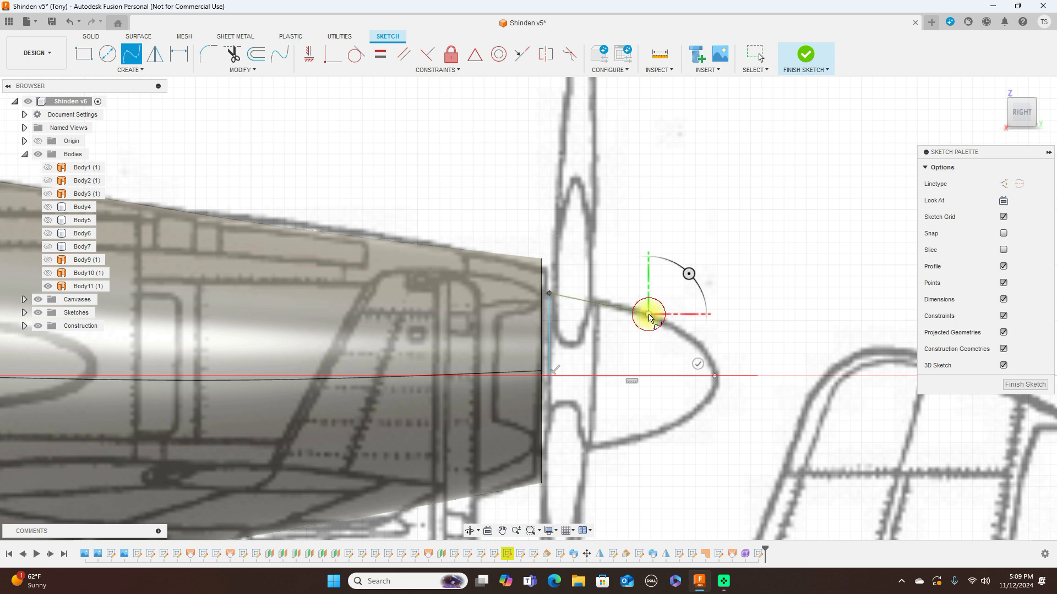
pyautogui.click(715, 377)
pyautogui.rightClick(717, 379)
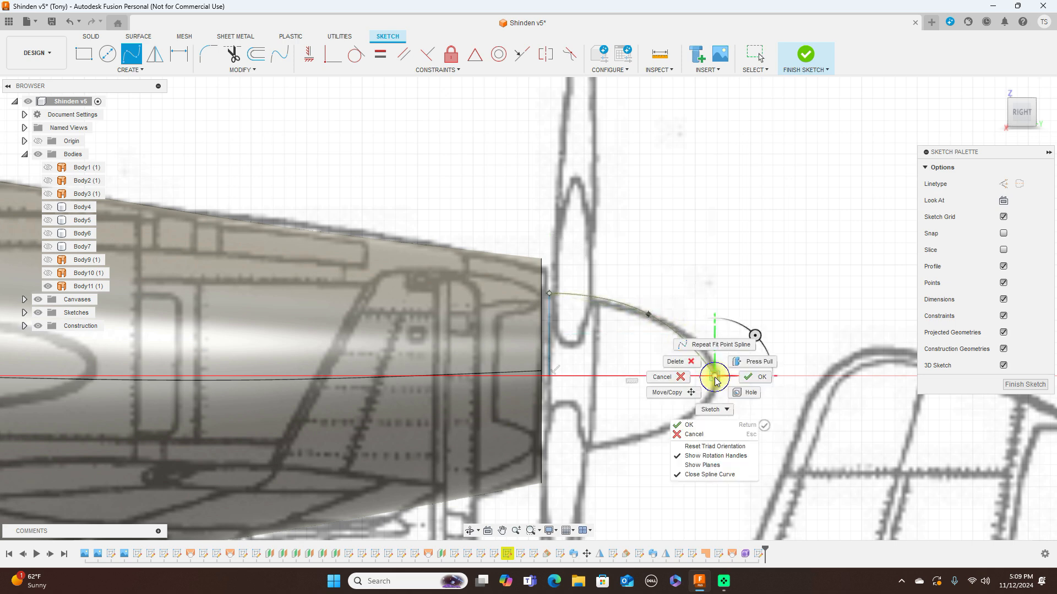
pyautogui.click(746, 375)
# Move the spline's middle fit point aft and down so the curve follows the spinner outline, and finish the sketch
pyautogui.click(684, 341)
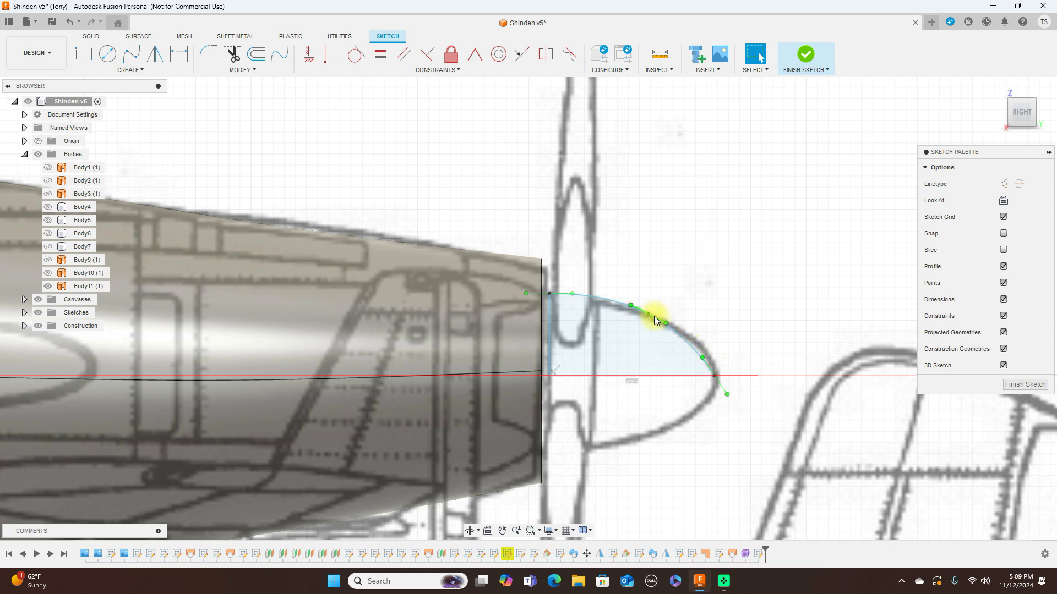
pyautogui.click(665, 321)
pyautogui.moveTo(664, 322); pyautogui.dragTo(688, 337)
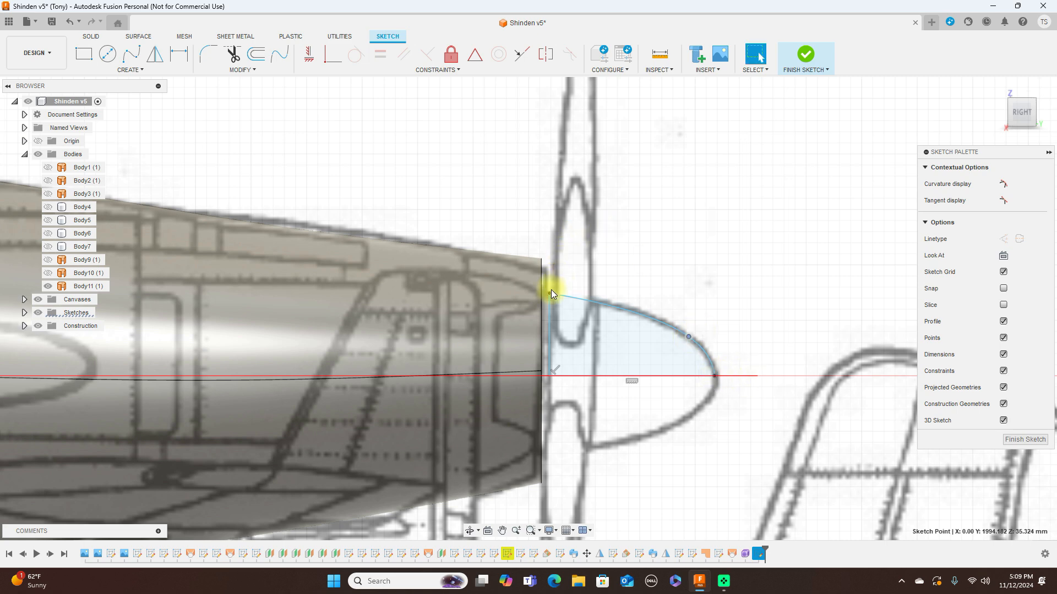
pyautogui.click(612, 304)
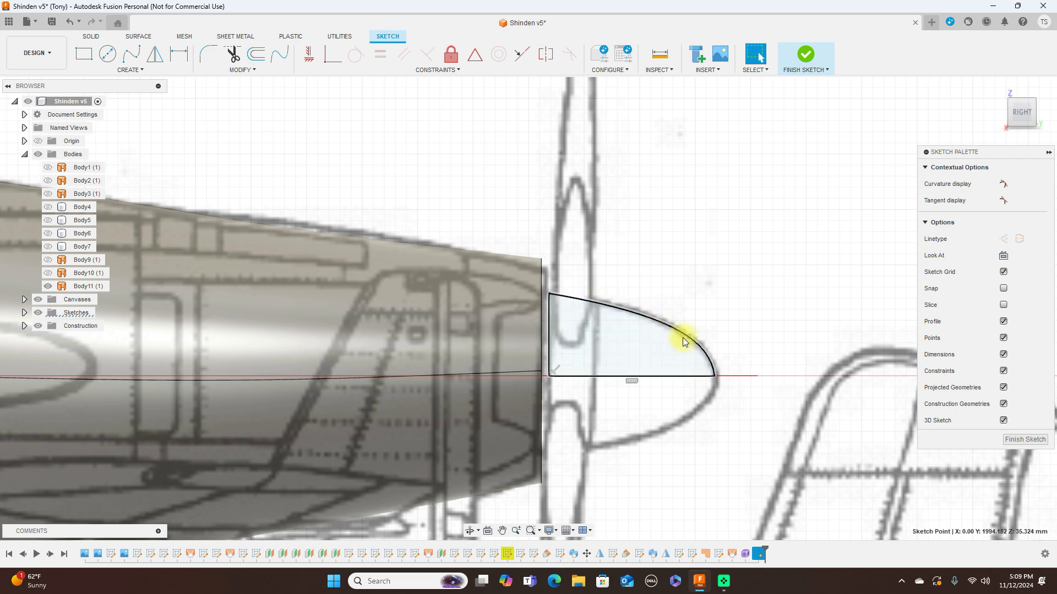
pyautogui.click(721, 334)
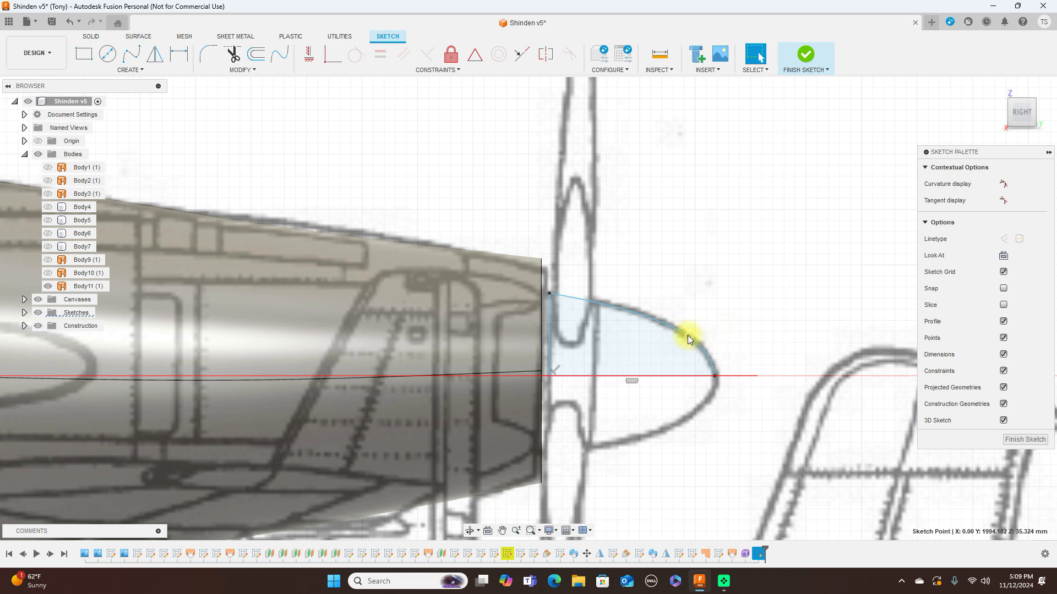
pyautogui.moveTo(688, 335); pyautogui.dragTo(696, 339)
pyautogui.click(820, 70)
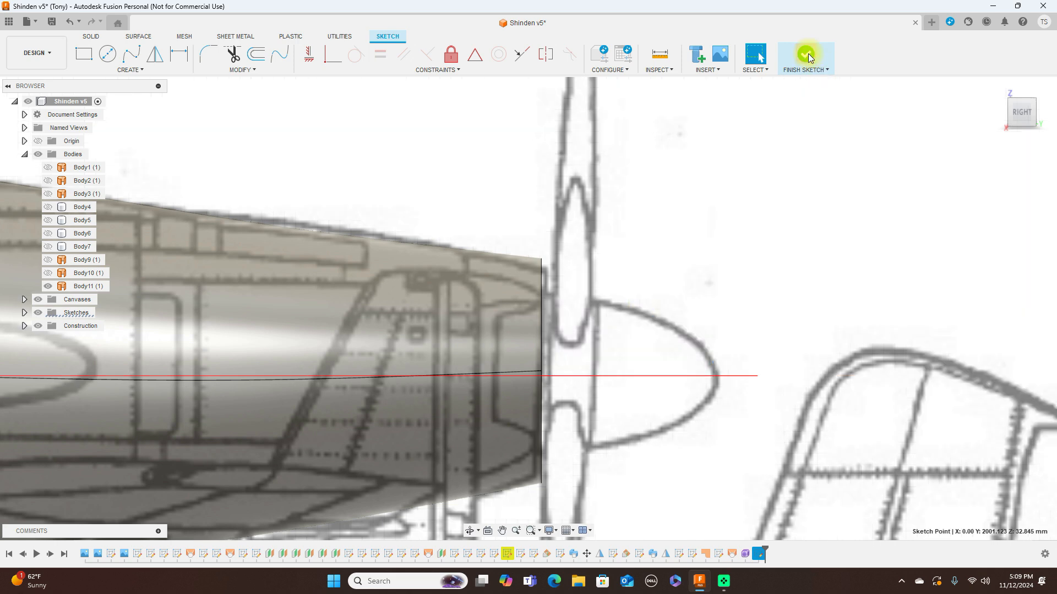
# Show the sketches and revolve the spinner profile 360° about its centreline edge as a new body
pyautogui.click(38, 312)
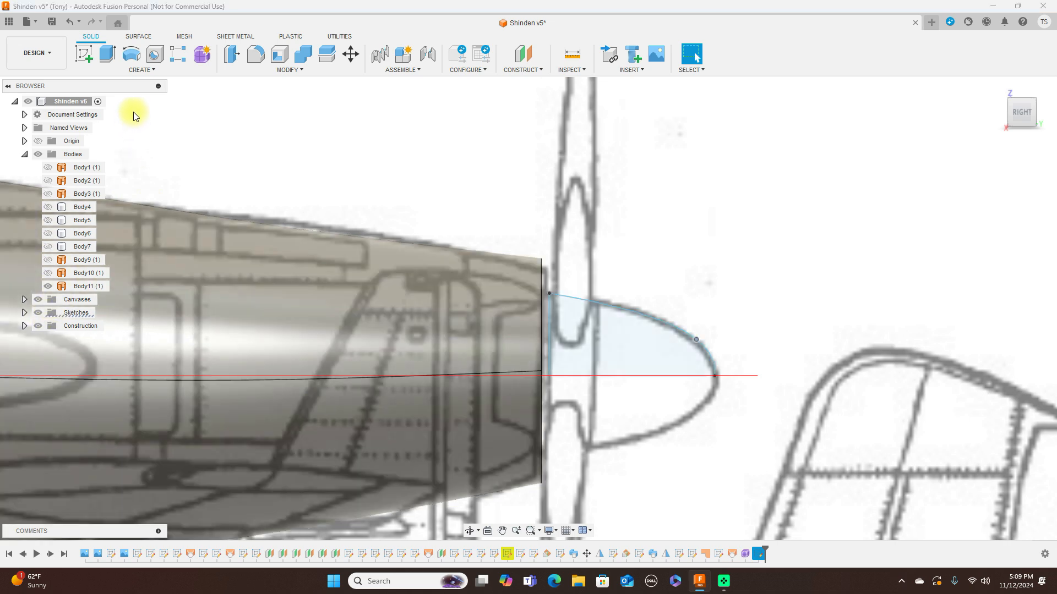
pyautogui.click(138, 58)
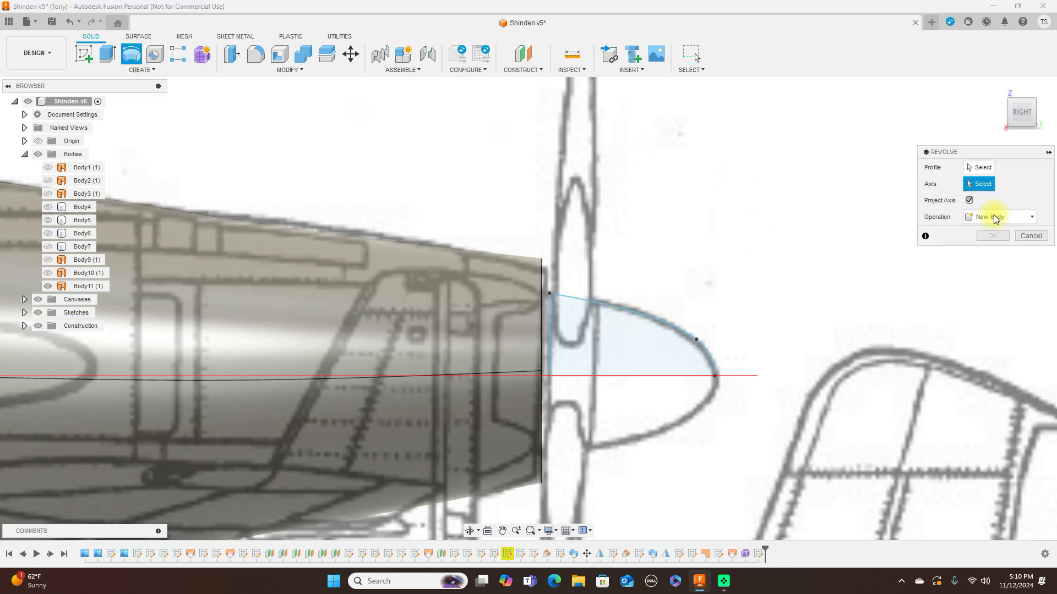
pyautogui.click(978, 168)
pyautogui.click(640, 340)
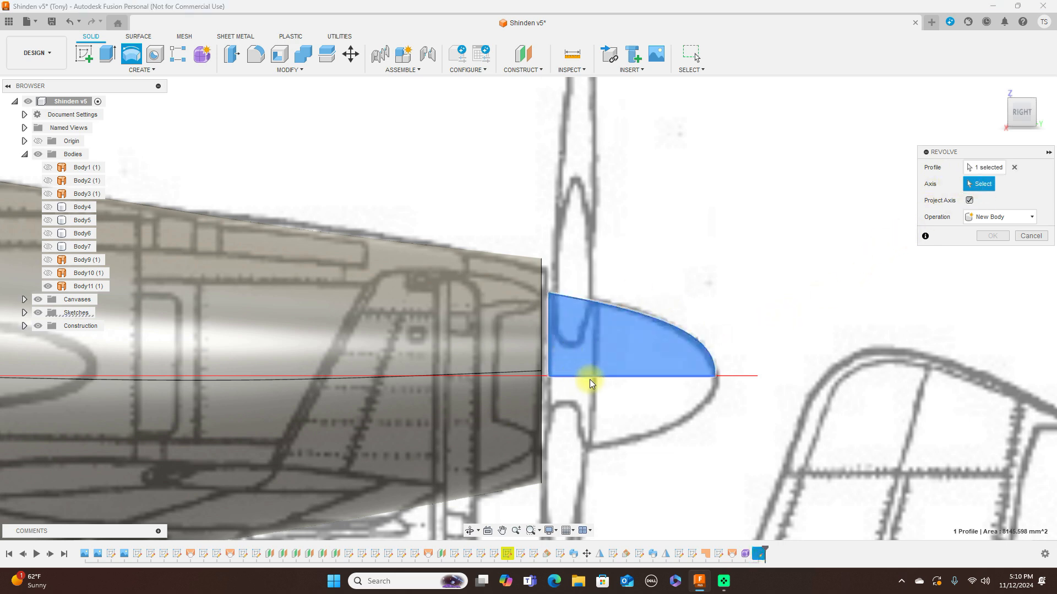
pyautogui.click(609, 376)
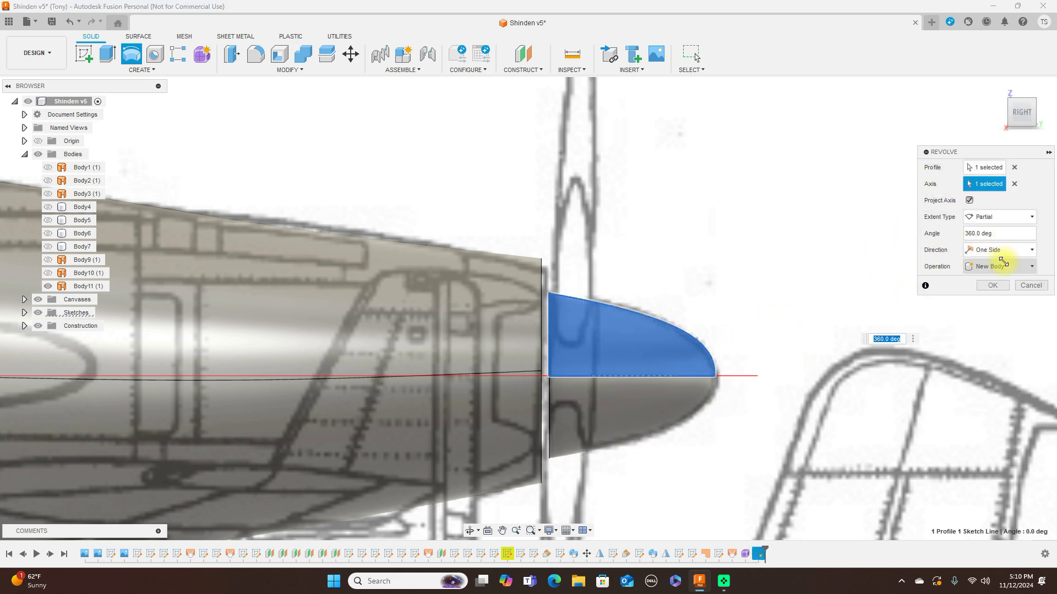
pyautogui.click(993, 285)
# Hide the sketches and show the nose cap surface, Body10
pyautogui.scroll(-5, 848, 278)
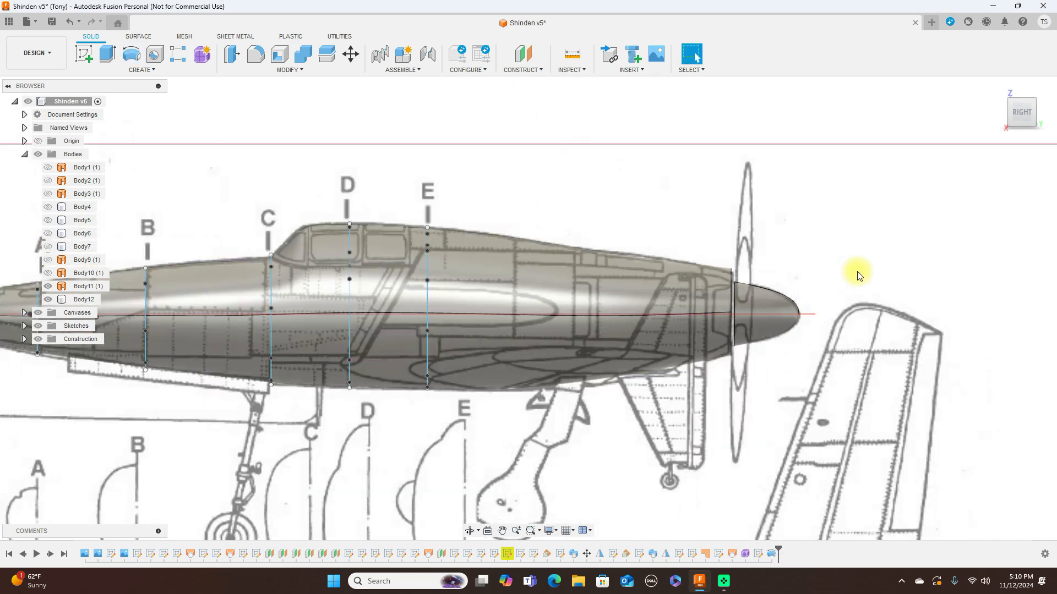
pyautogui.scroll(-3, 858, 271)
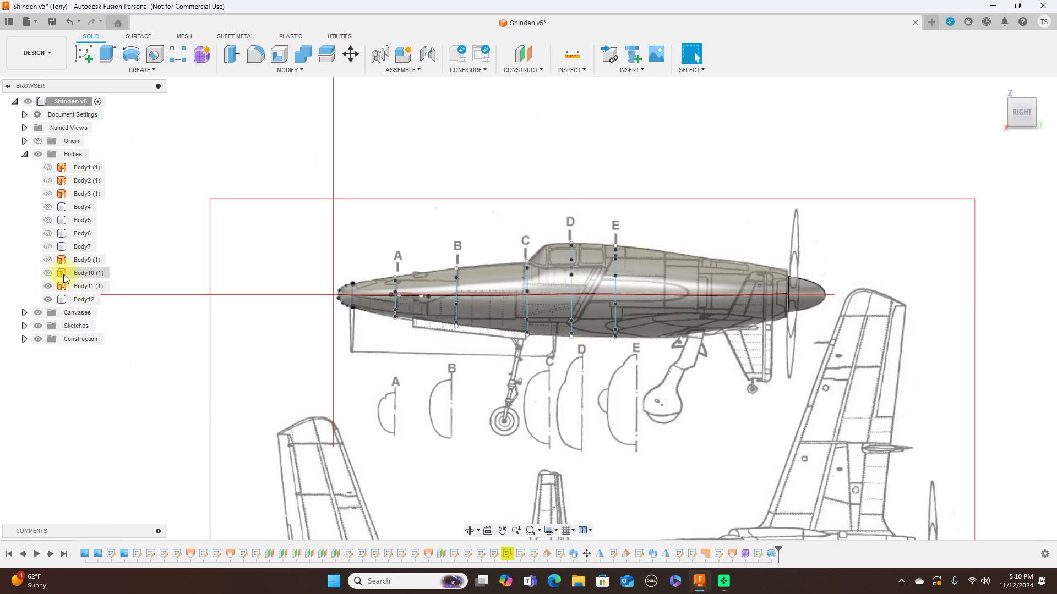
pyautogui.click(38, 326)
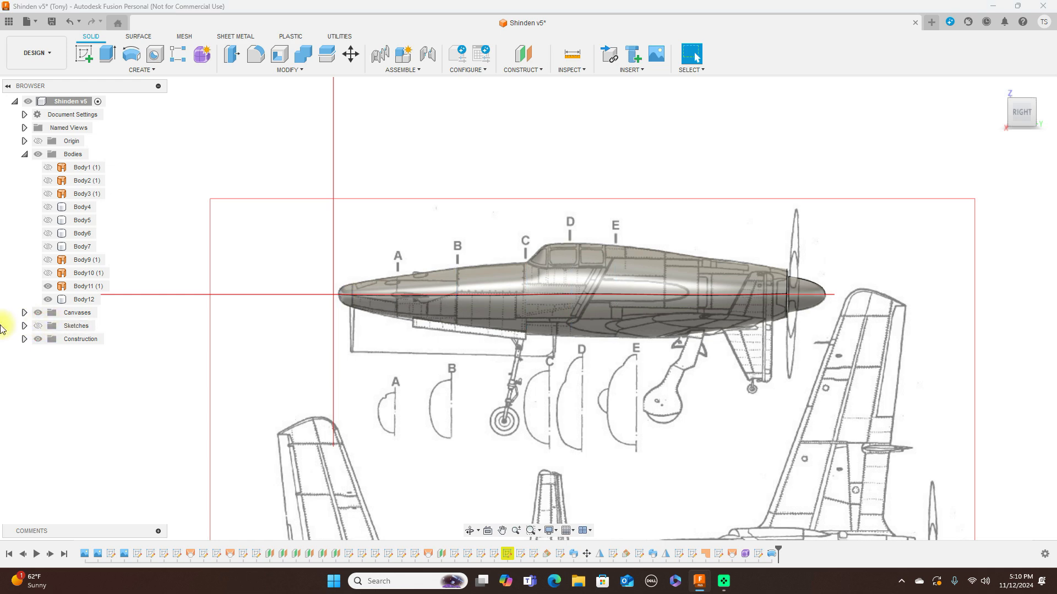
pyautogui.click(49, 274)
pyautogui.click(49, 274)
pyautogui.click(49, 274)
pyautogui.click(49, 274)
pyautogui.click(49, 274)
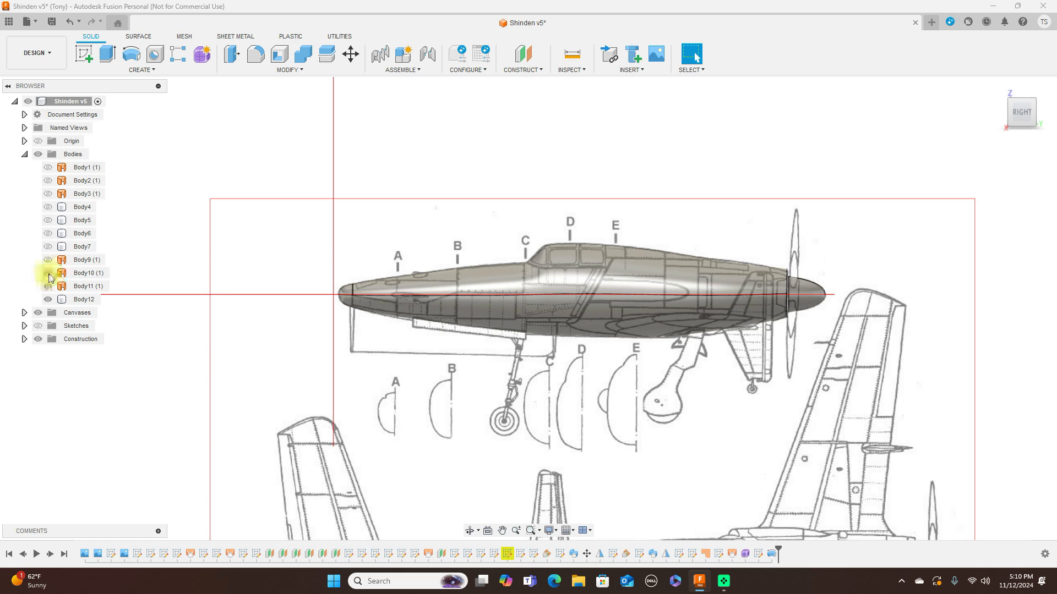
# Hide the fuselage body, Body11, and compare the nose cap with the side and front drawings
pyautogui.scroll(5, 235, 346)
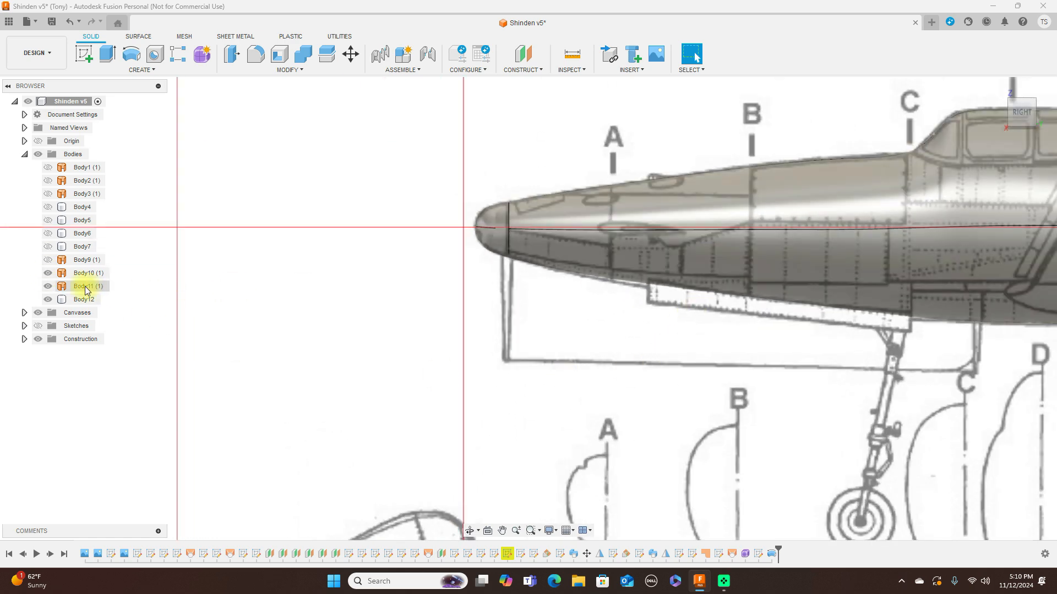
pyautogui.click(48, 286)
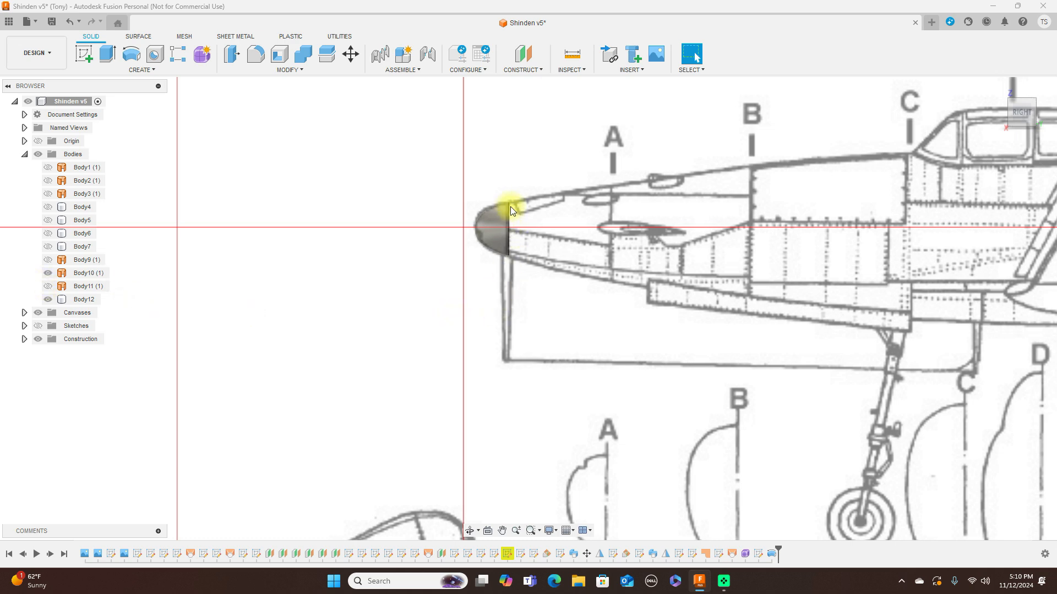
pyautogui.click(475, 225)
pyautogui.click(488, 253)
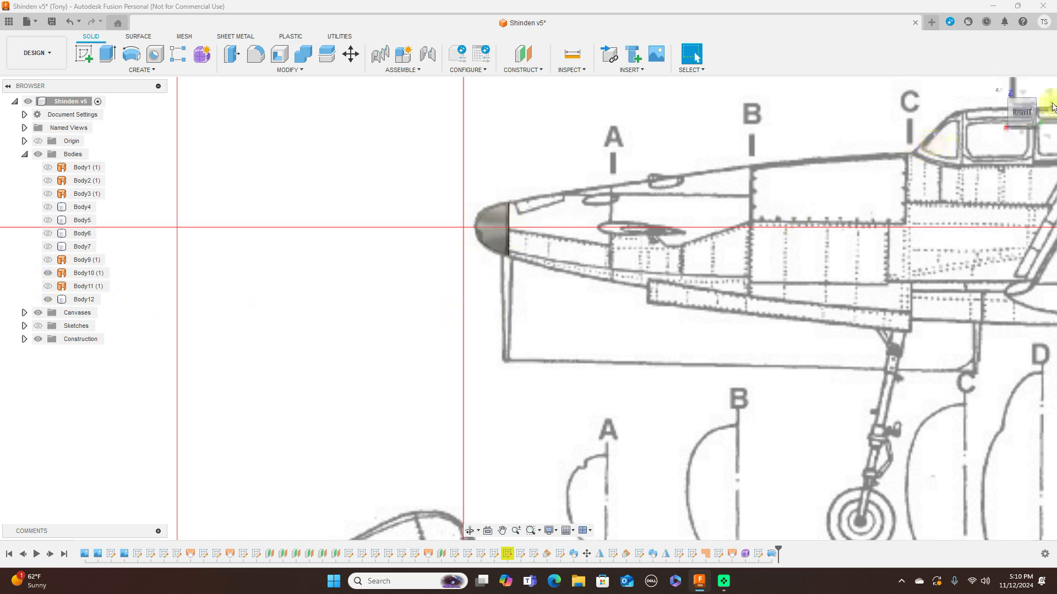
pyautogui.click(1002, 114)
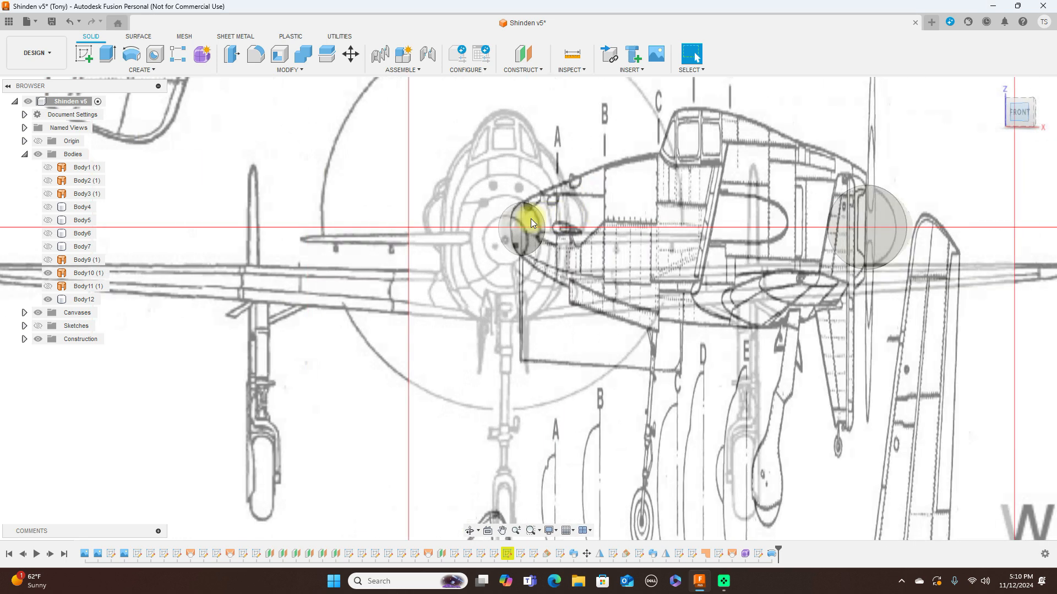
pyautogui.click(503, 231)
pyautogui.click(539, 263)
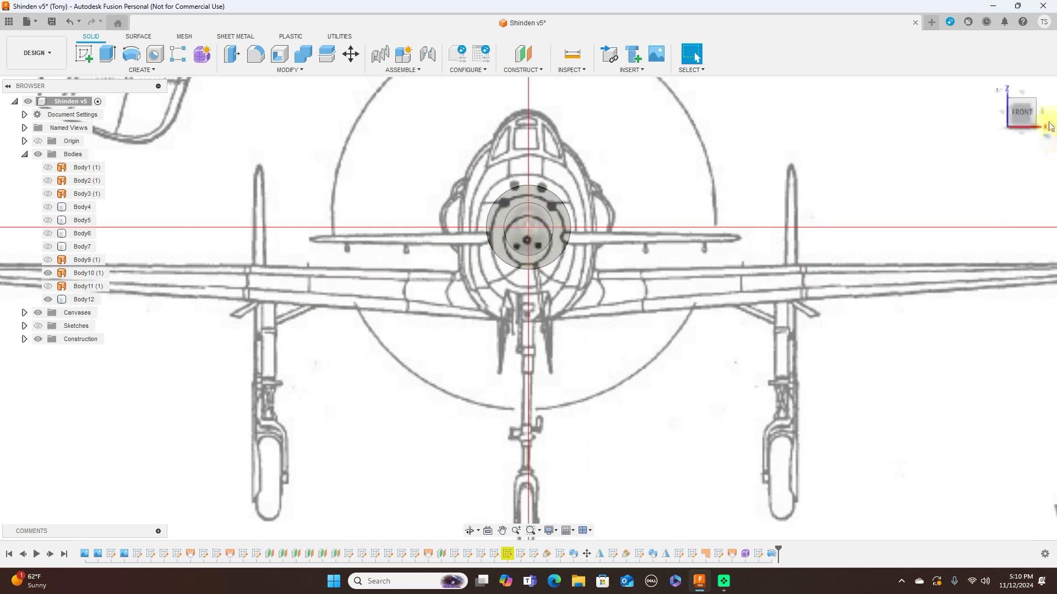
# Hide the nose cap surface, Body10, and show the wing and canard bodies, Body4 to Body7, over the side drawing
pyautogui.click(1041, 113)
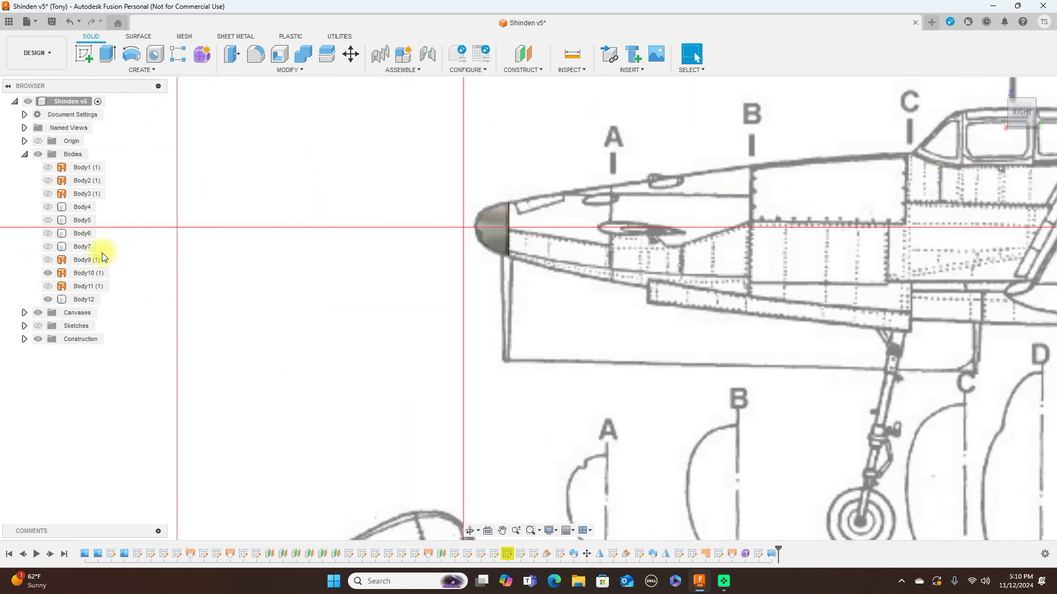
pyautogui.click(47, 273)
pyautogui.click(48, 261)
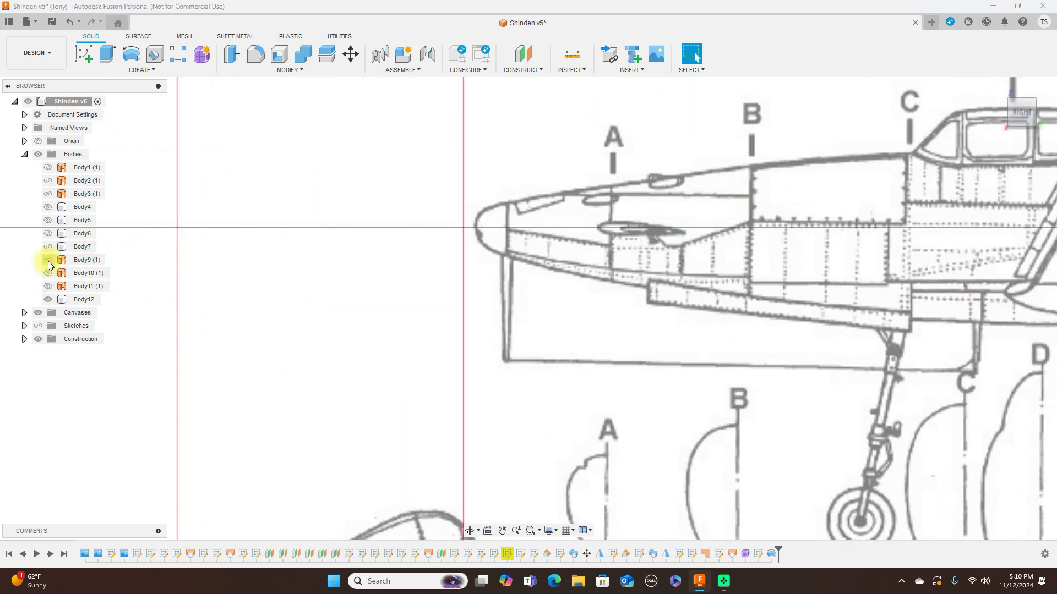
pyautogui.click(48, 261)
pyautogui.click(48, 247)
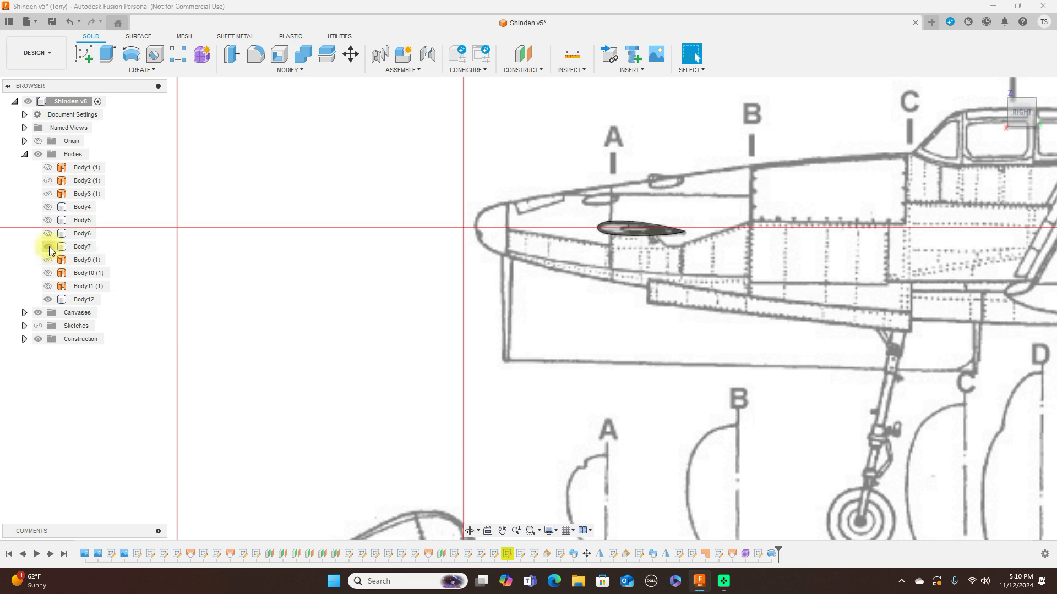
pyautogui.click(48, 234)
pyautogui.click(47, 220)
pyautogui.click(48, 207)
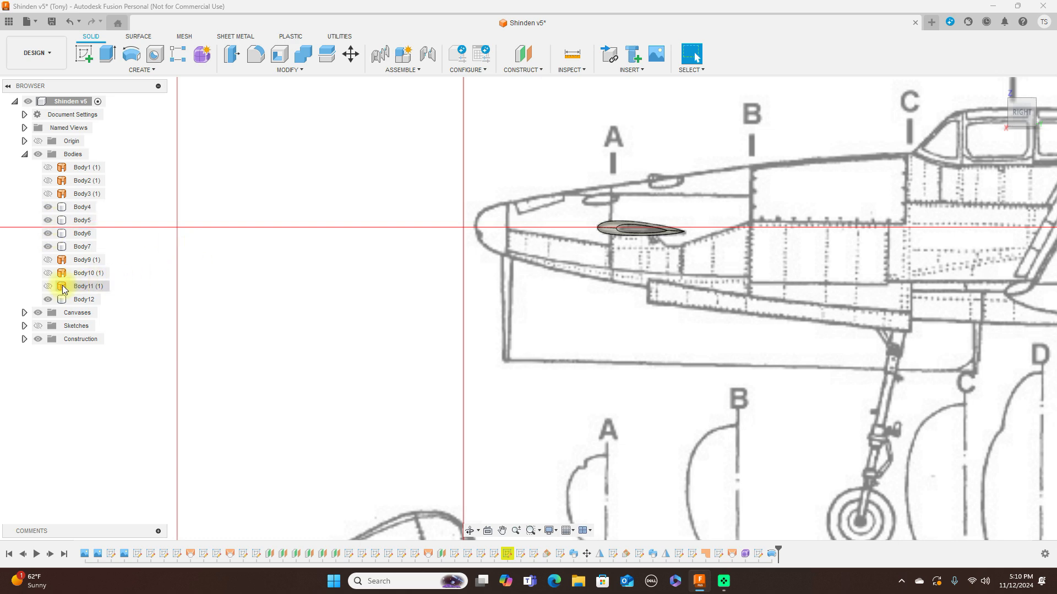
# Check the wings and canards against the front and side drawings and show the fuselage body, Body11
pyautogui.scroll(-5, 379, 292)
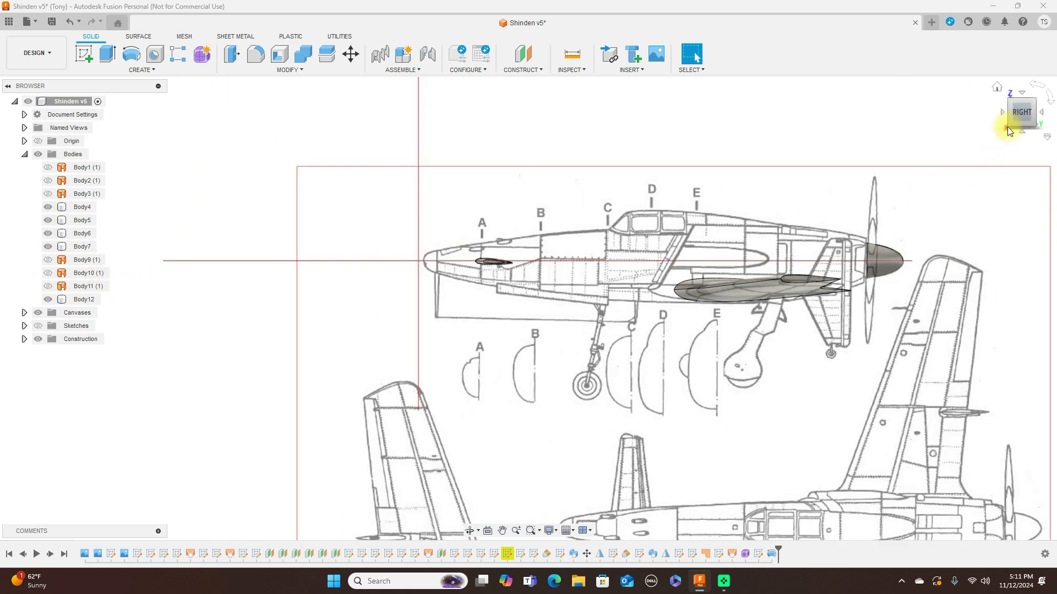
pyautogui.click(1003, 113)
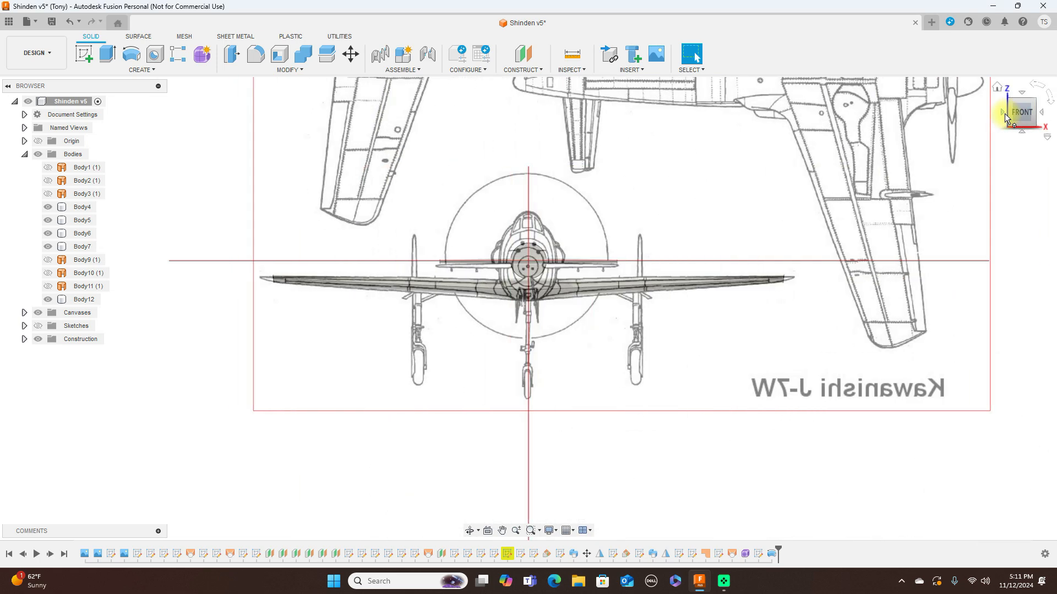
pyautogui.click(1044, 114)
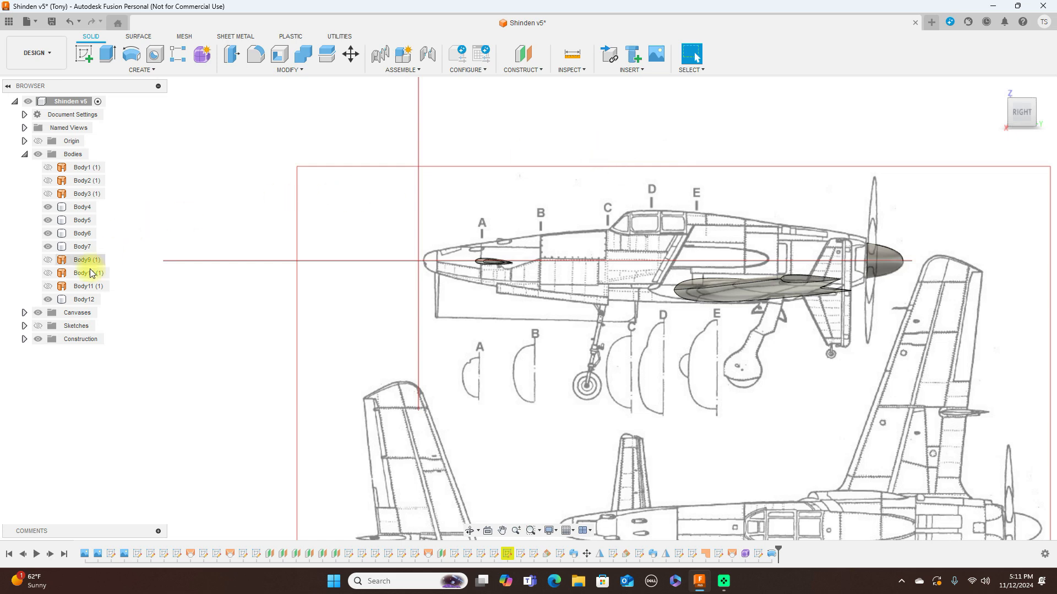
pyautogui.click(49, 286)
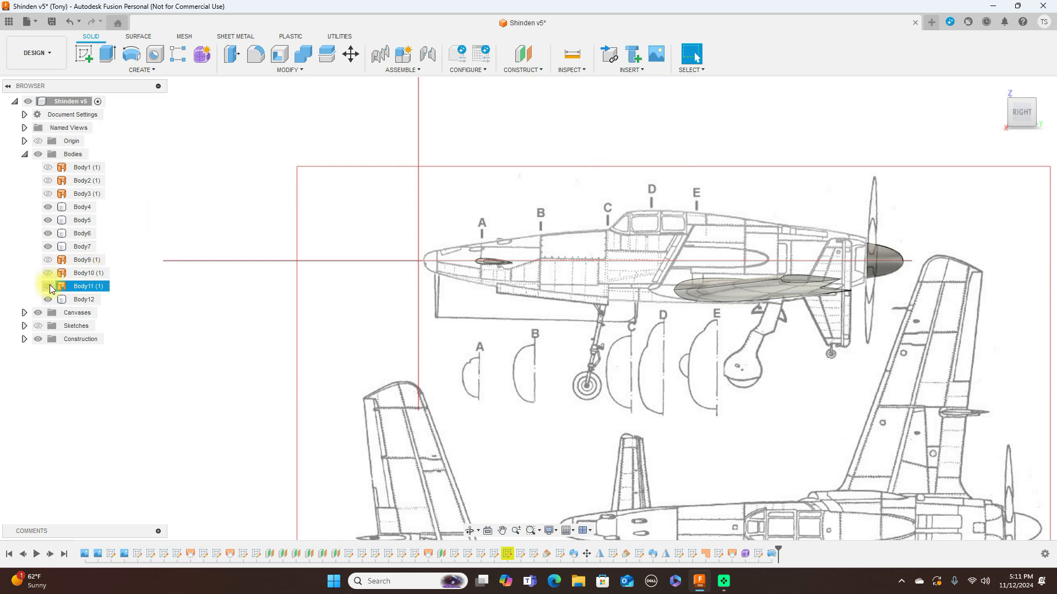
pyautogui.click(48, 287)
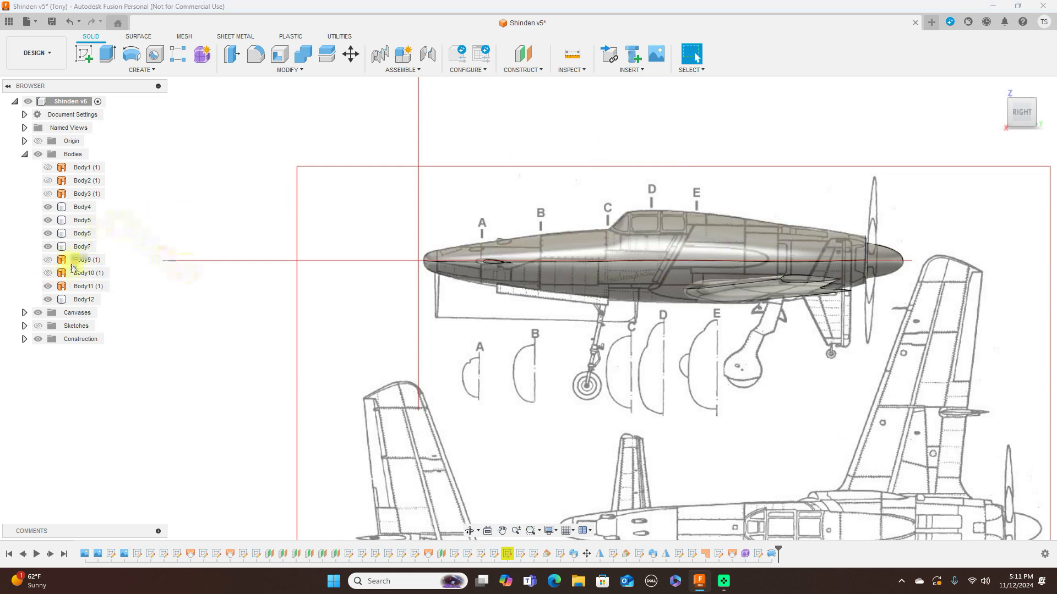
# Hide the canvases and inspect the fuselage, wings, canards and spinner together from different angles
pyautogui.click(38, 312)
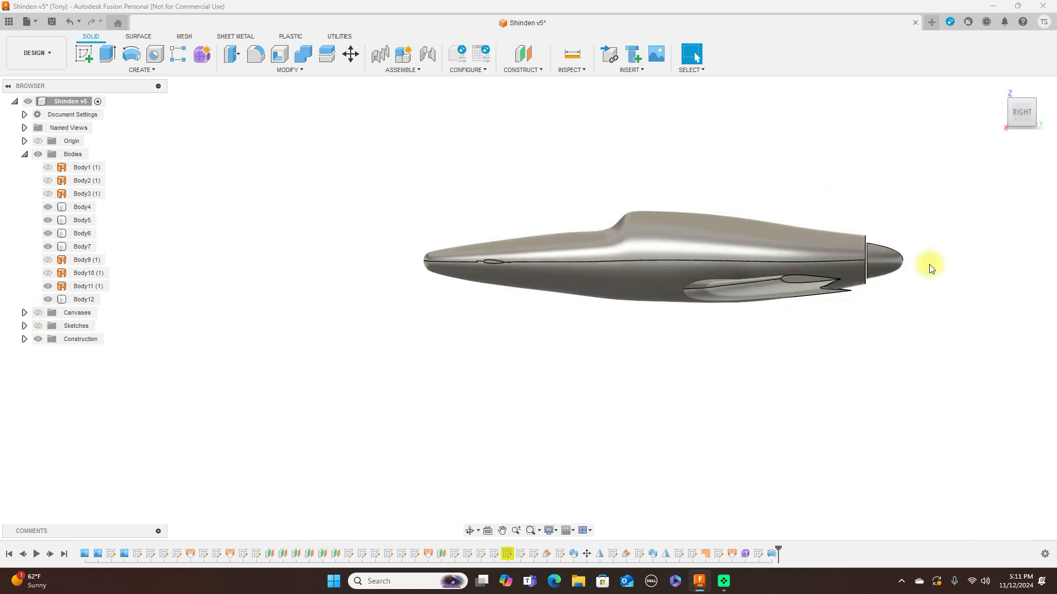
pyautogui.click(1012, 111)
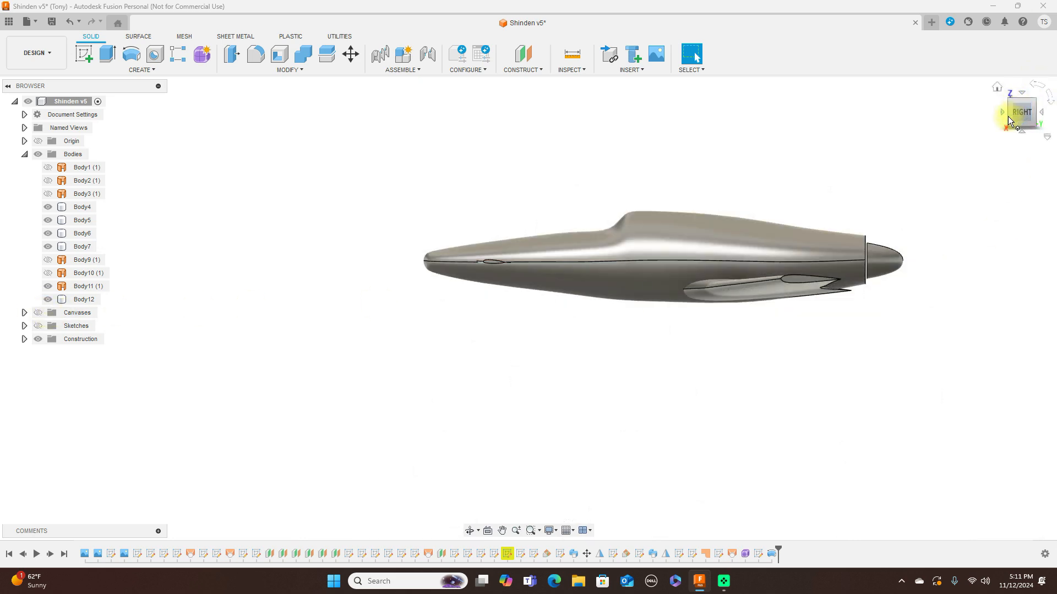
pyautogui.keyDown('shift'); pyautogui.moveTo(115, 122); pyautogui.dragTo(1018, 113, button='middle'); pyautogui.keyUp('shift')
pyautogui.click(1019, 113)
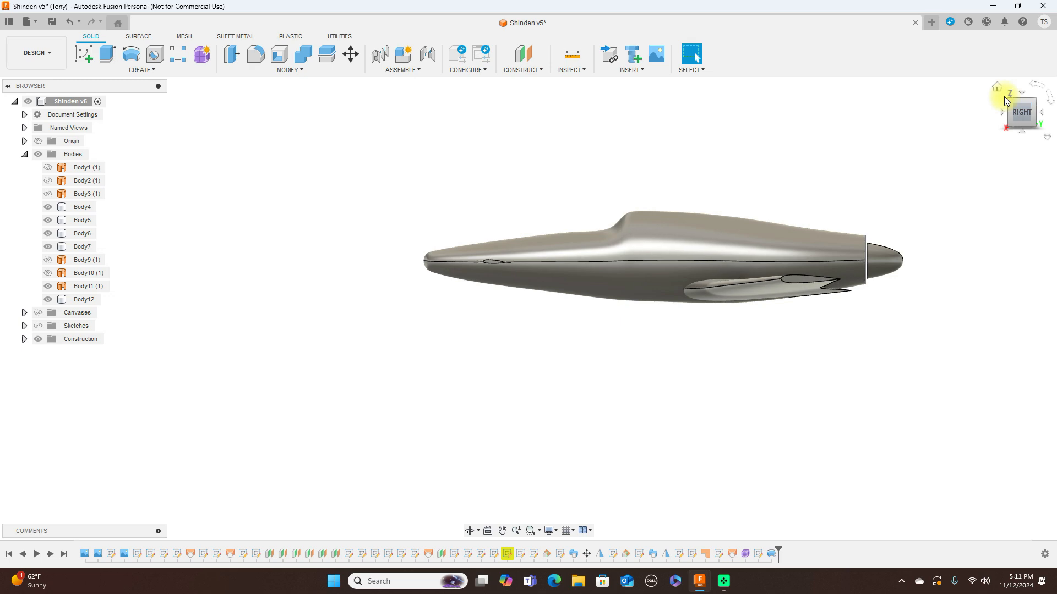
# Show the canvases and hide all bodies so only the side drawing remains
pyautogui.click(37, 313)
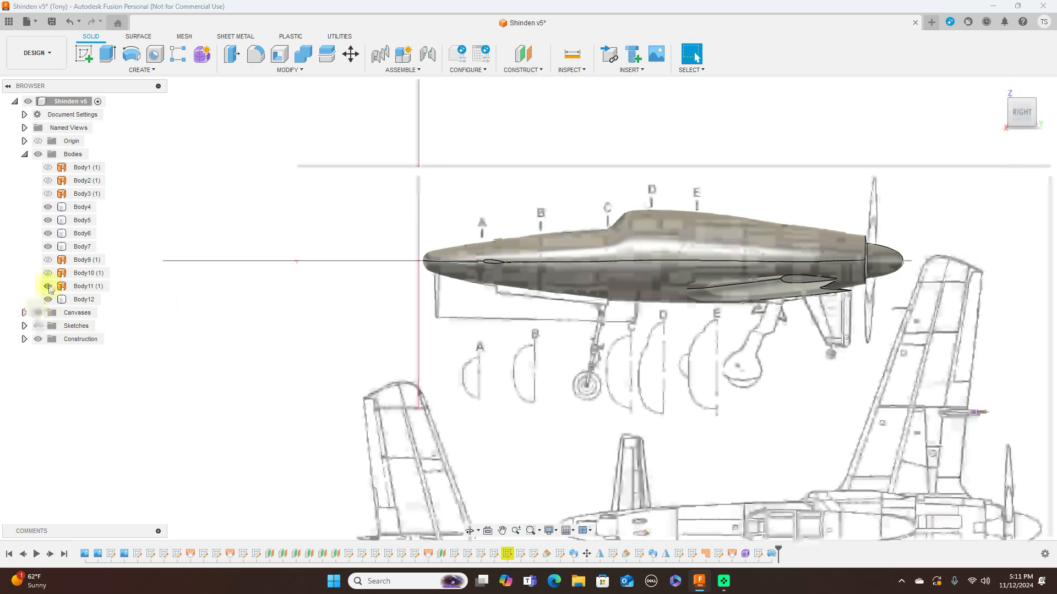
pyautogui.click(38, 155)
pyautogui.scroll(4, 678, 239)
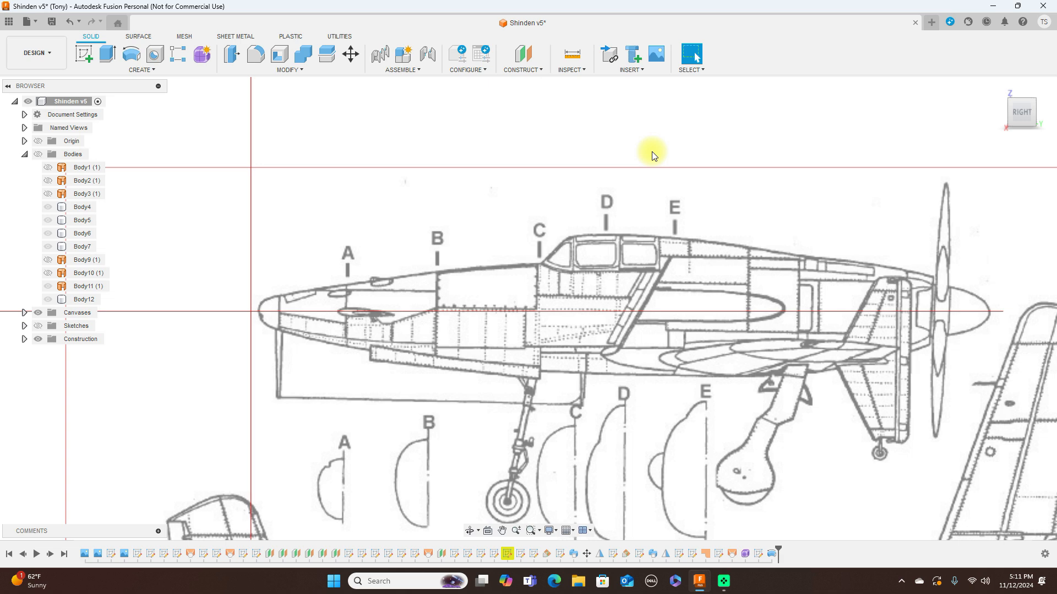
# Start a sketch on the side-view plane and draw a vertical line at the canopy's rear edge with a horizontal line along its sill
pyautogui.click(87, 53)
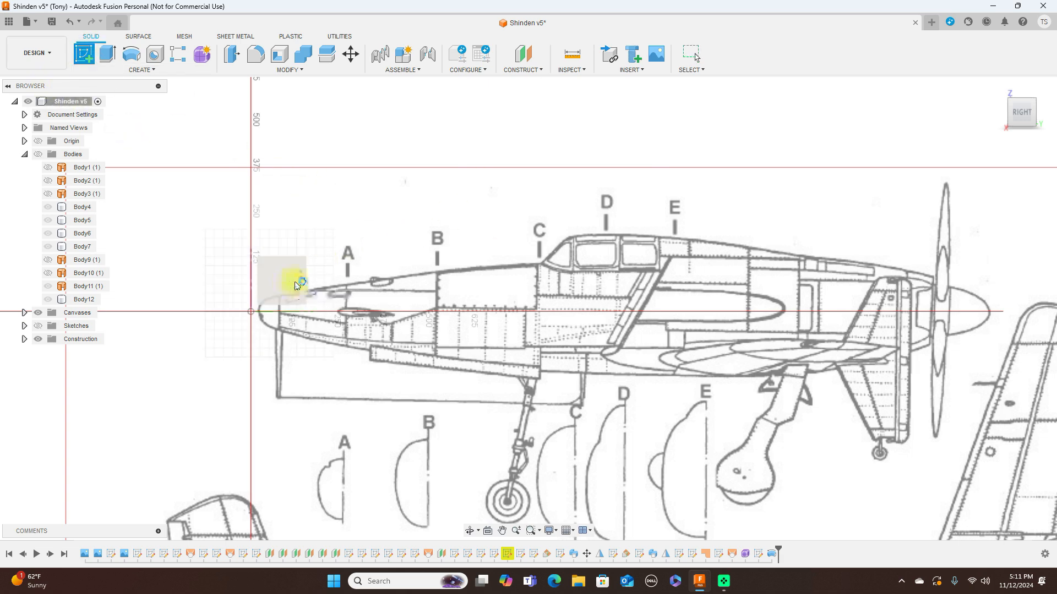
pyautogui.click(295, 285)
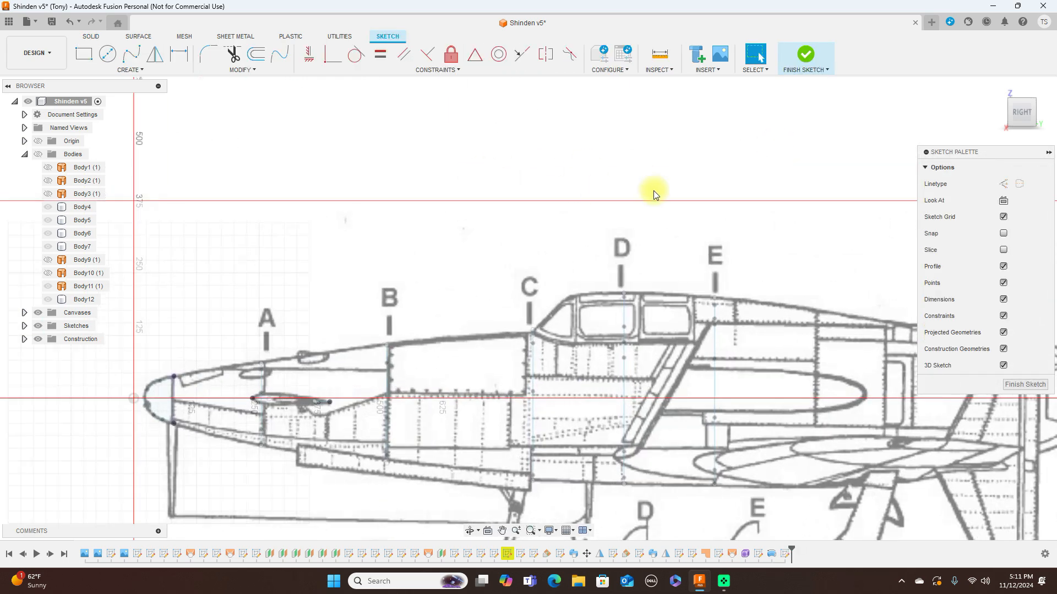
pyautogui.click(692, 284)
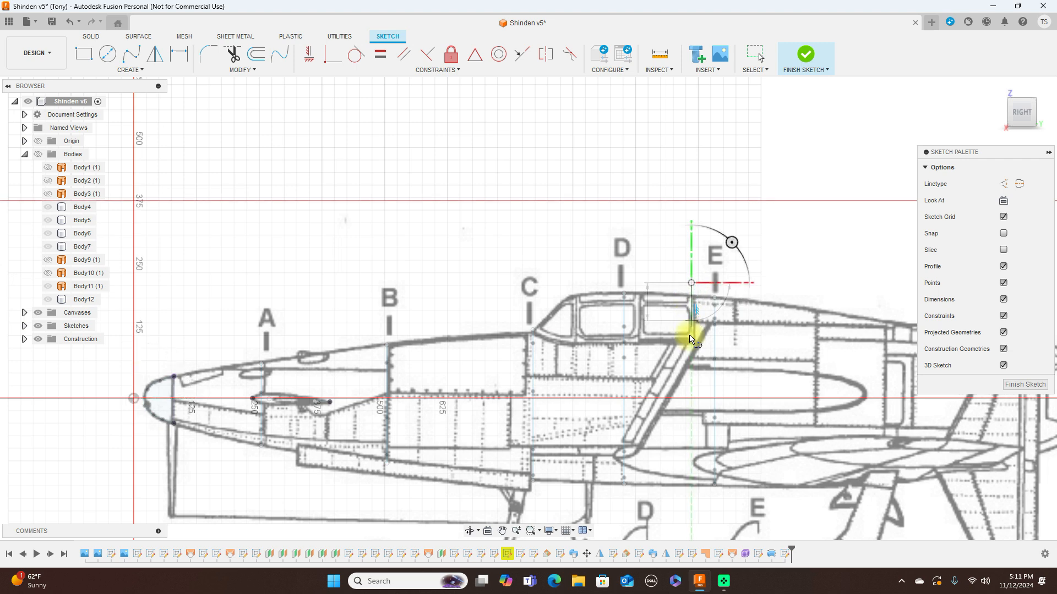
pyautogui.click(691, 343)
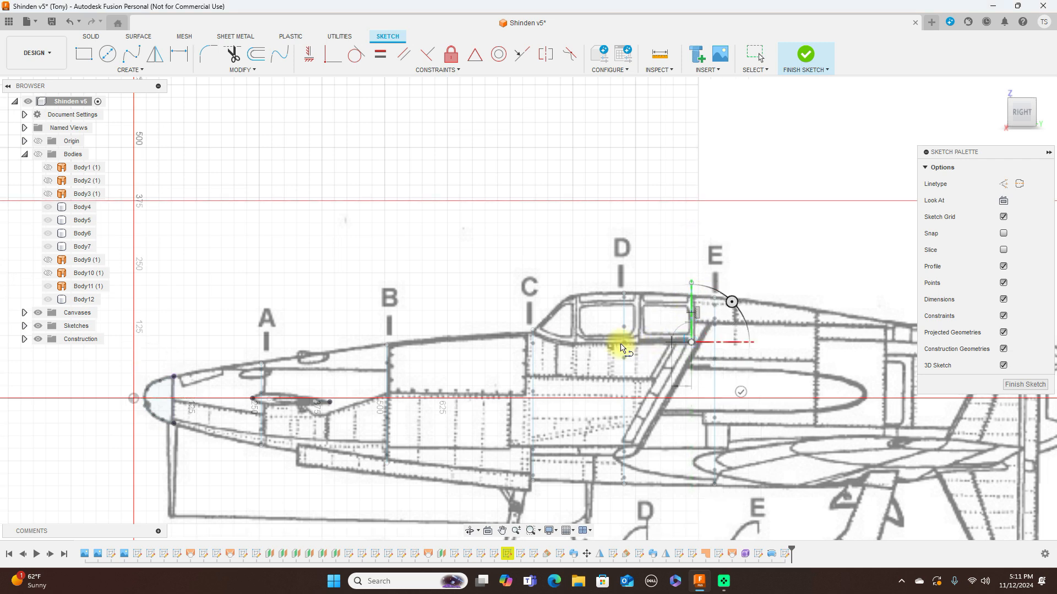
pyautogui.click(574, 342)
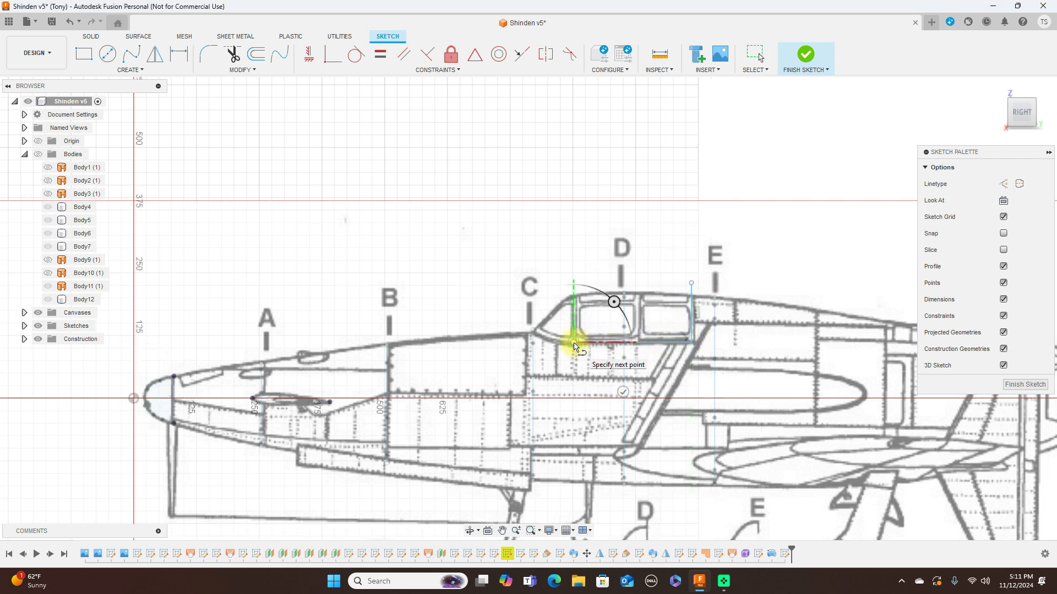
pyautogui.rightClick(574, 344)
pyautogui.click(601, 341)
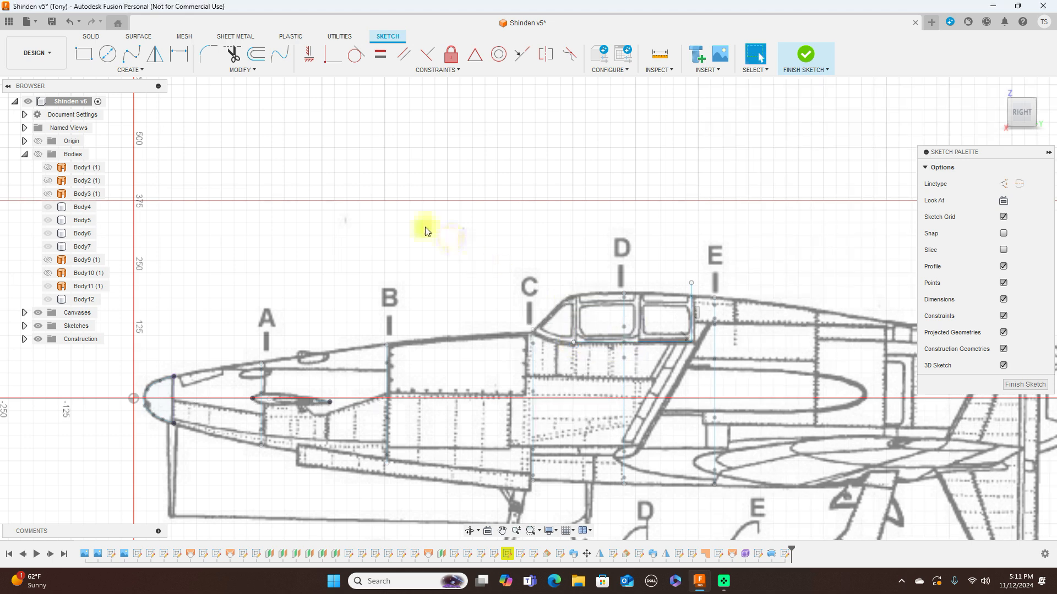
# Draw a three-point fit point spline from the sill line's front end along the windscreen base, ending above the nose near station C
pyautogui.click(131, 53)
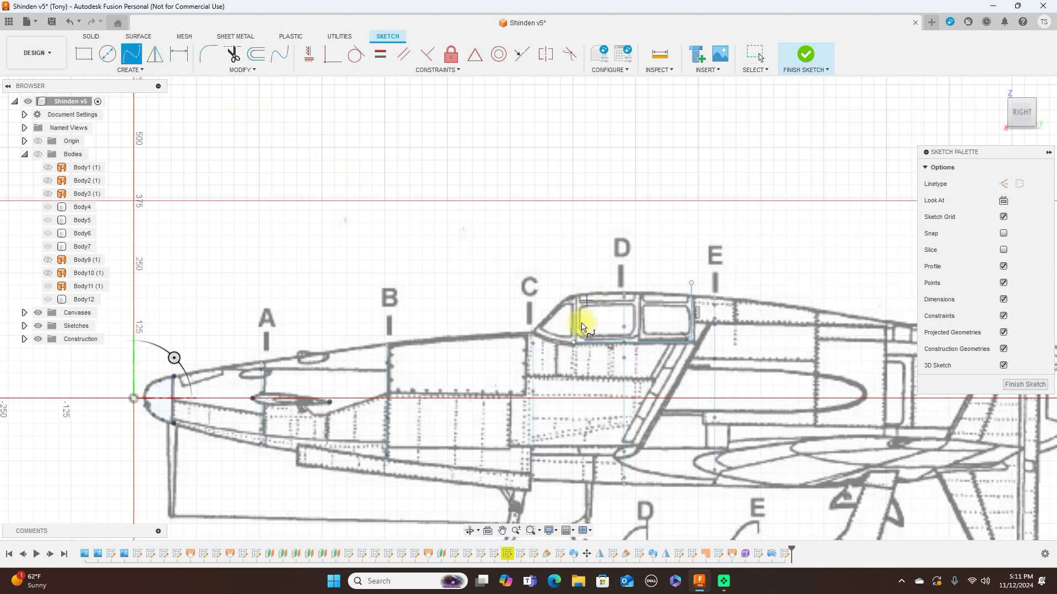
pyautogui.click(574, 342)
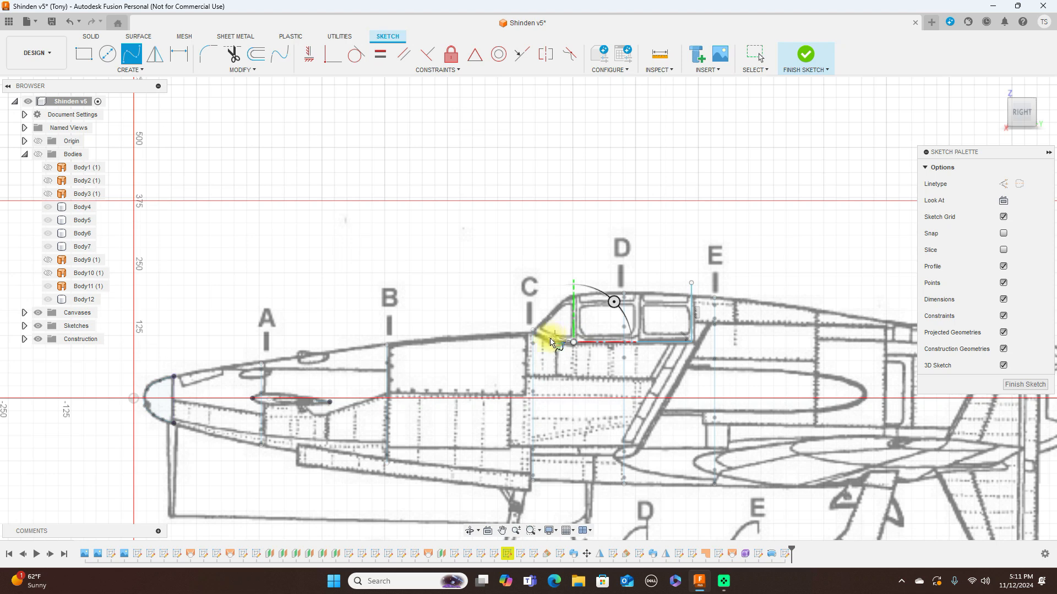
pyautogui.scroll(4, 550, 341)
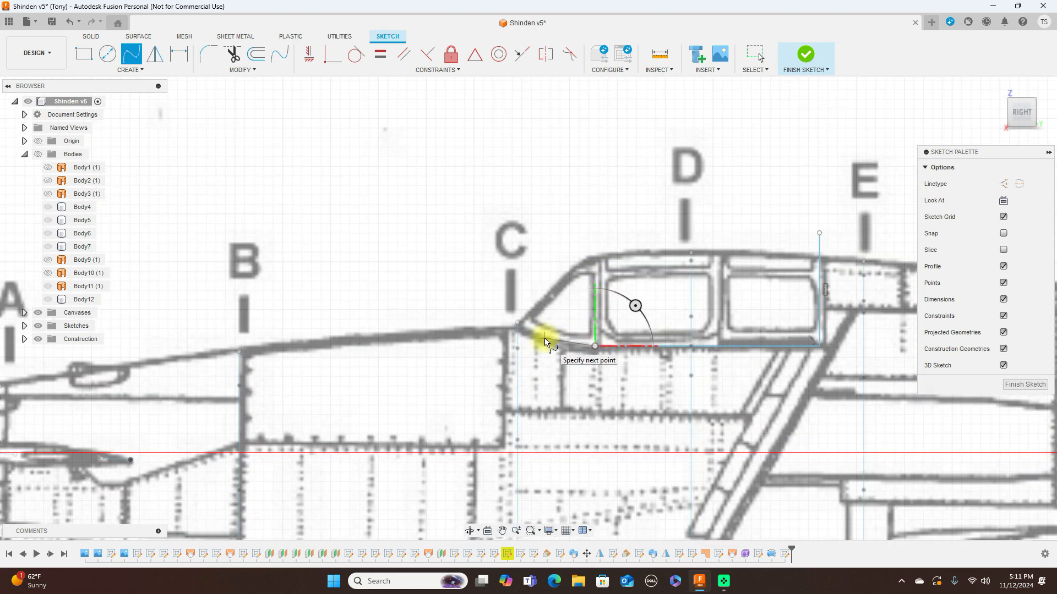
pyautogui.click(546, 338)
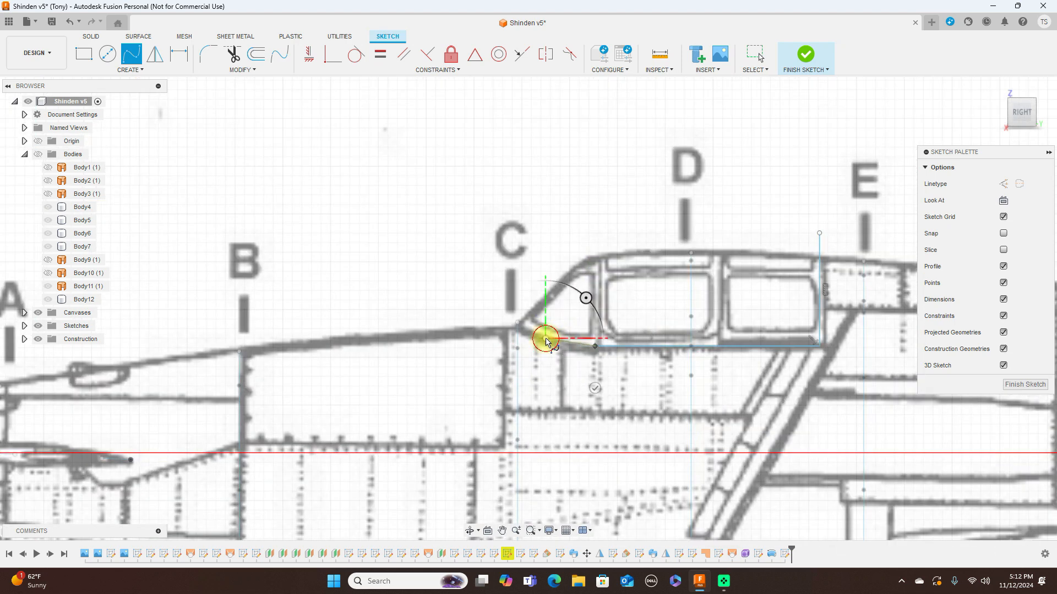
pyautogui.click(492, 296)
pyautogui.rightClick(493, 295)
pyautogui.click(523, 284)
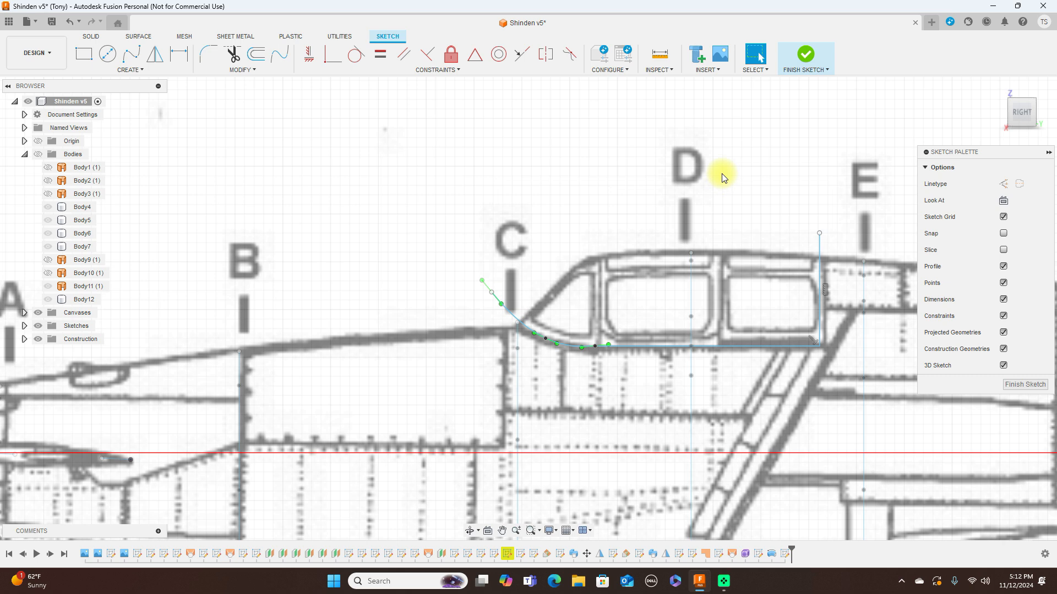
# Draw a two-point rectangle over the rear canopy side window
pyautogui.scroll(-2, 657, 173)
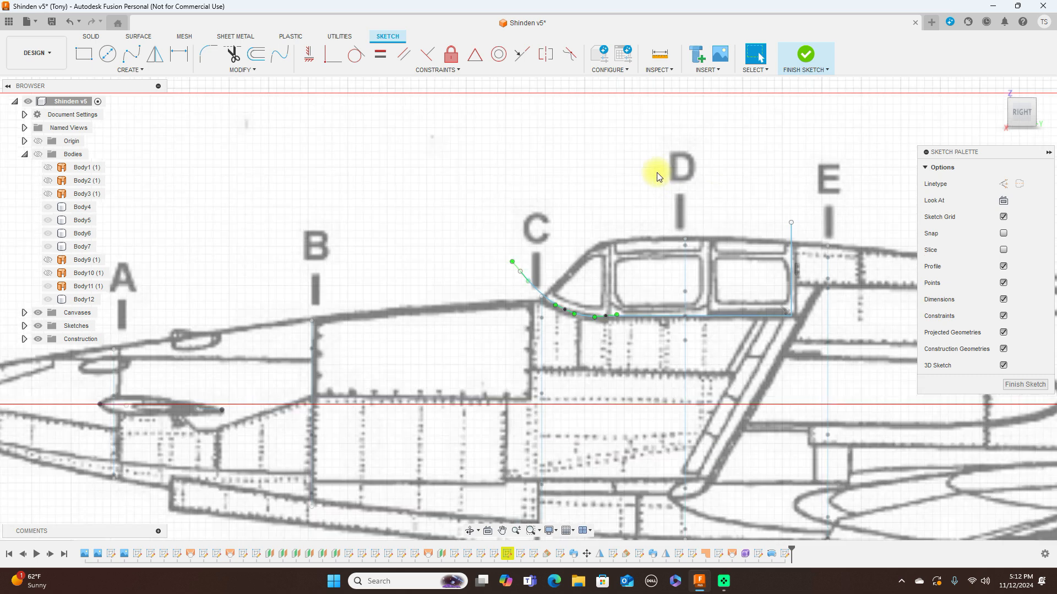
pyautogui.moveTo(676, 141); pyautogui.dragTo(536, 141, button='middle')
pyautogui.scroll(-1, 536, 142)
pyautogui.scroll(1, 536, 142)
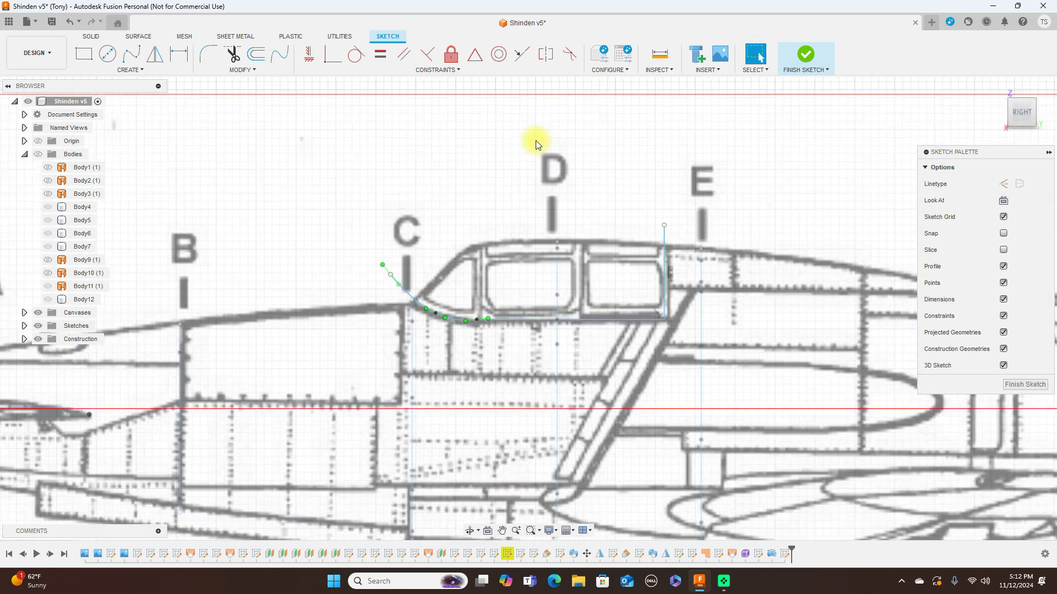
pyautogui.click(84, 53)
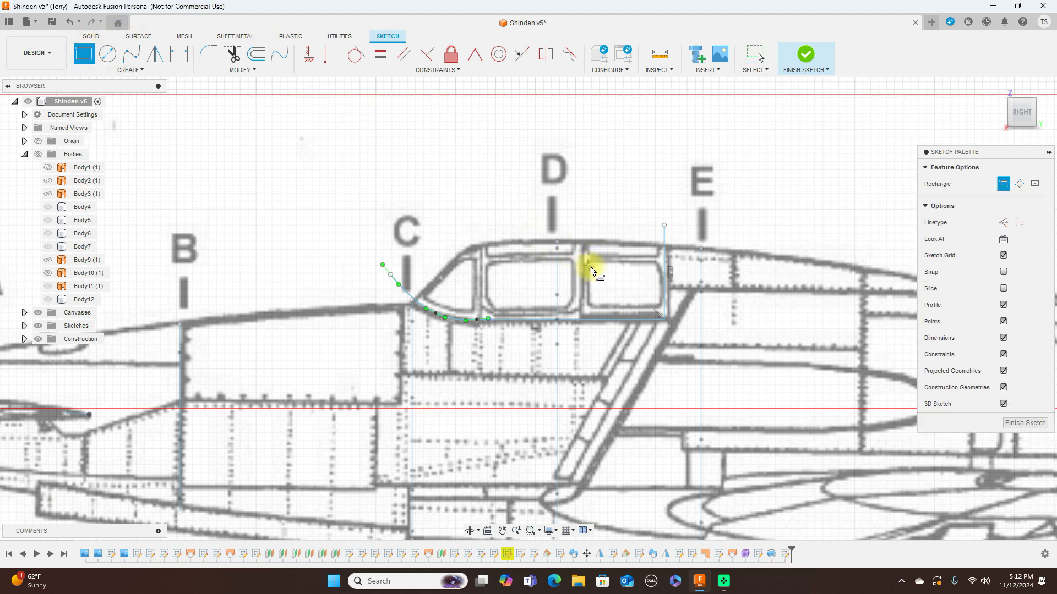
pyautogui.click(591, 264)
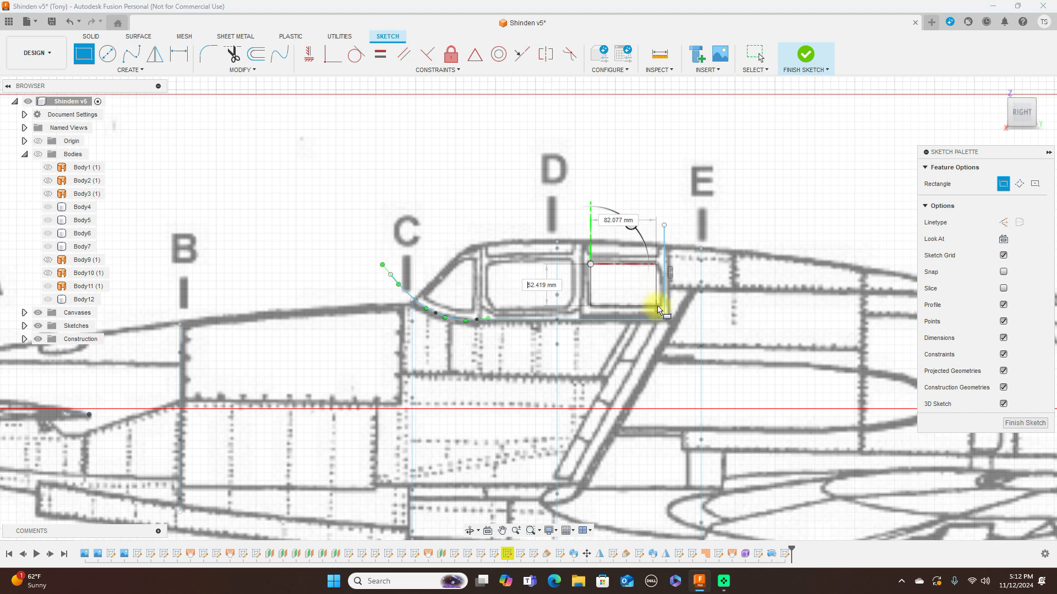
pyautogui.click(659, 308)
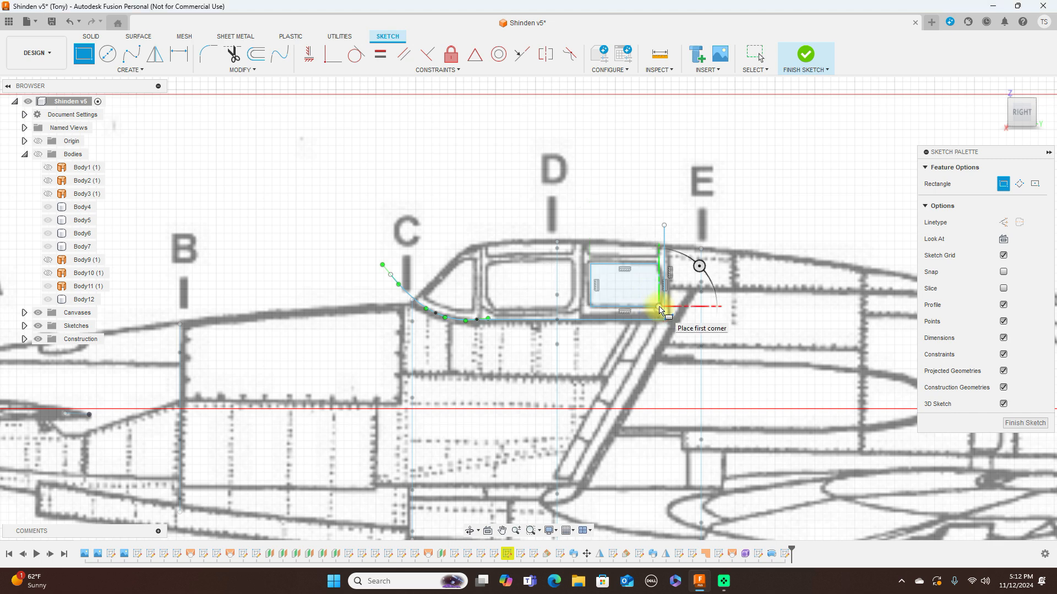
pyautogui.rightClick(660, 307)
pyautogui.click(688, 306)
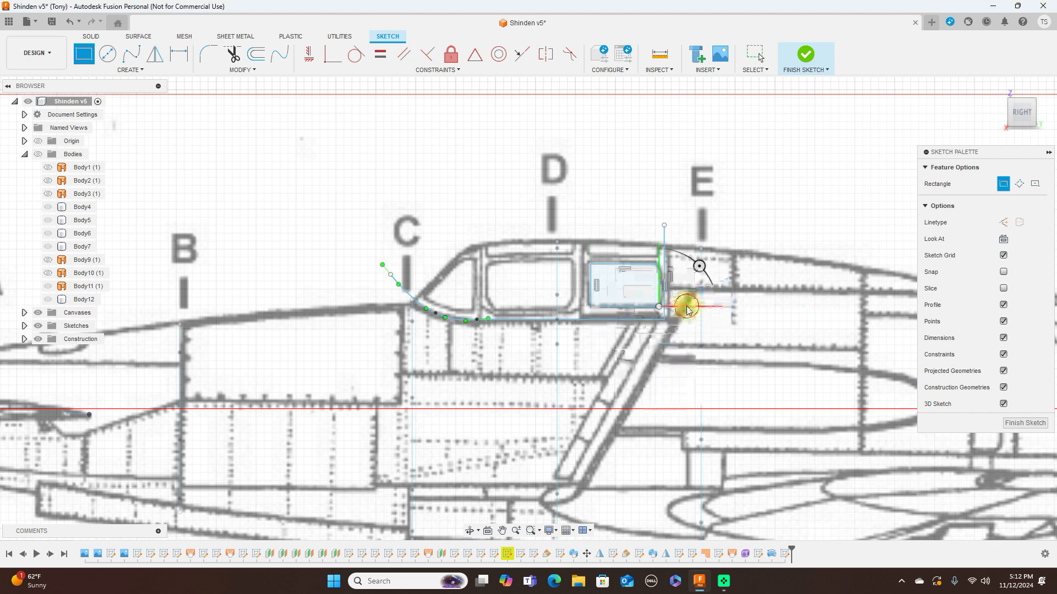
# Draw a two-point rectangle about 110 mm by 61 mm over the front canopy side window
pyautogui.press('r')
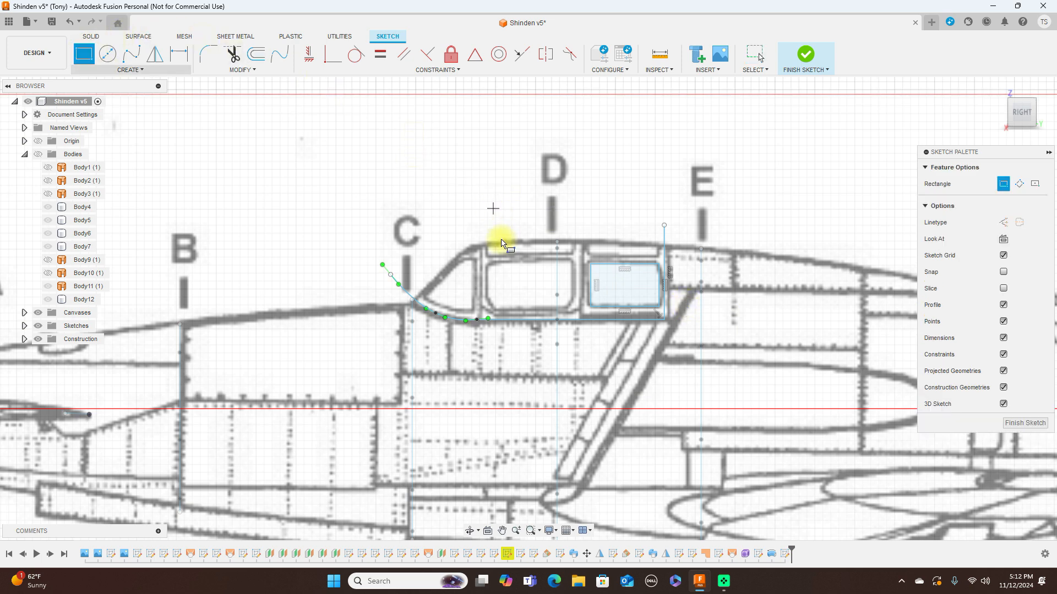
pyautogui.click(487, 260)
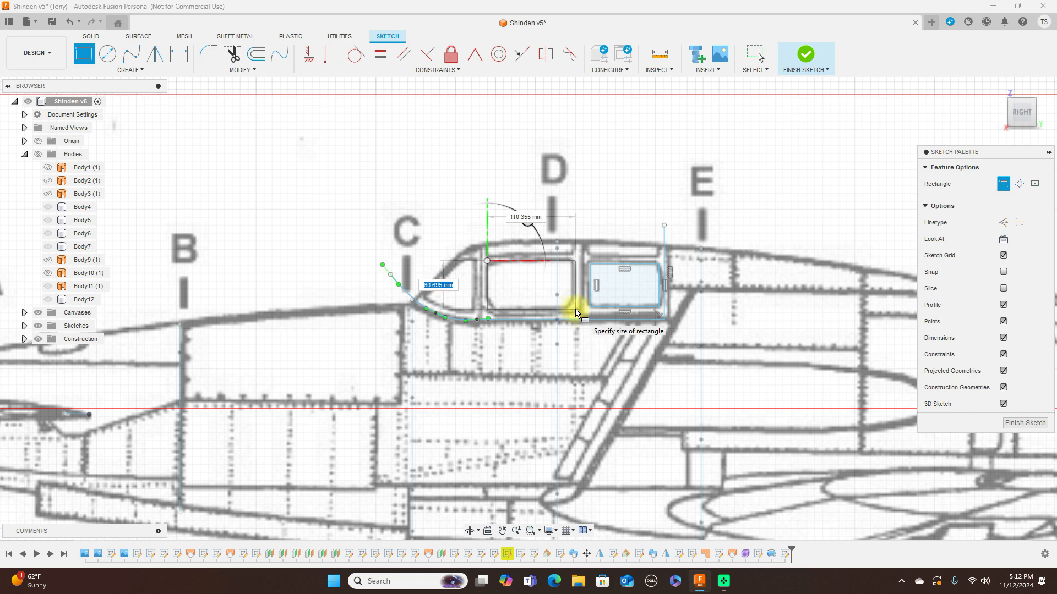
pyautogui.click(575, 310)
pyautogui.rightClick(575, 309)
pyautogui.click(606, 306)
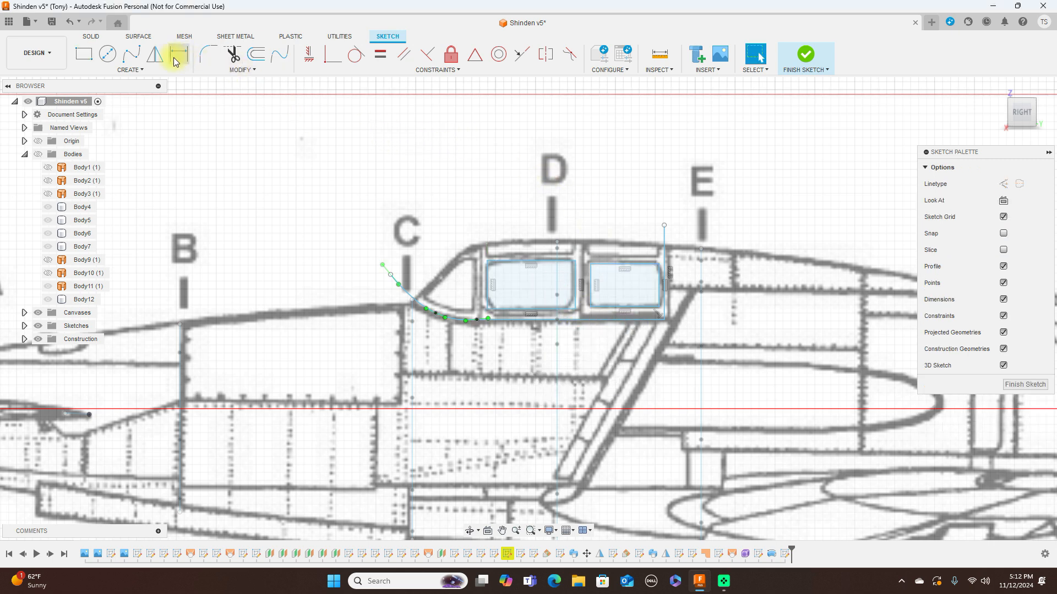
# Fillet all four corners of the front canopy side window with a 10 mm radius
pyautogui.click(202, 55)
pyautogui.scroll(3, 677, 257)
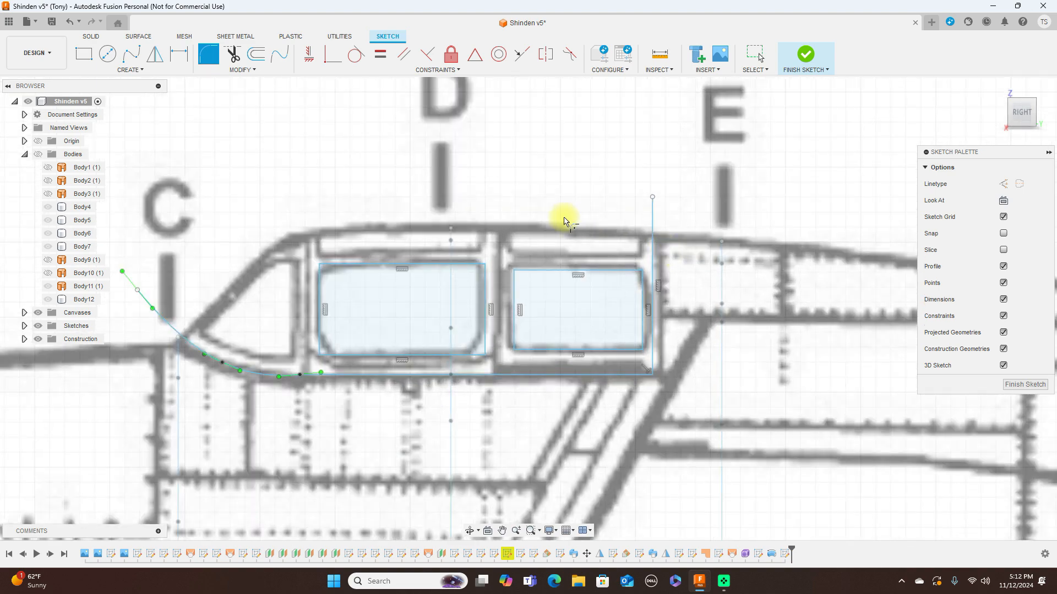
pyautogui.click(322, 267)
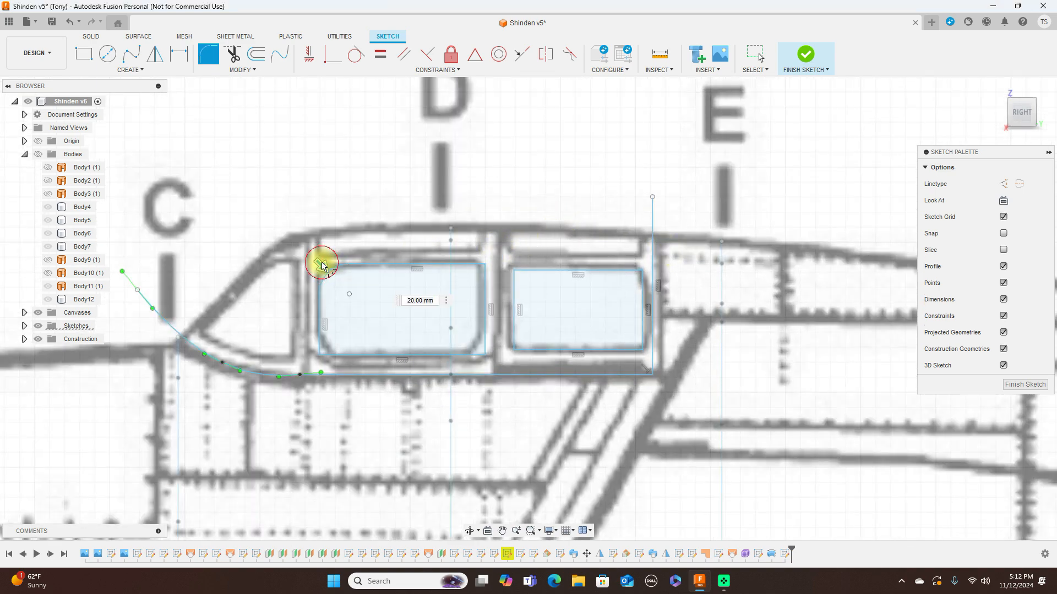
pyautogui.press('BackSpace')
pyautogui.write('10')
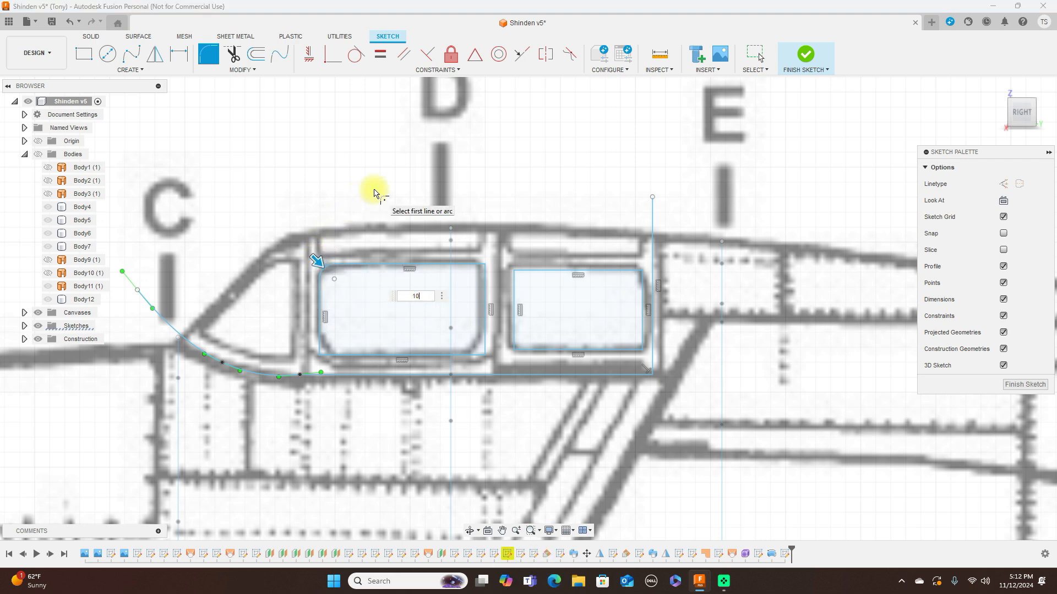
pyautogui.click(484, 357)
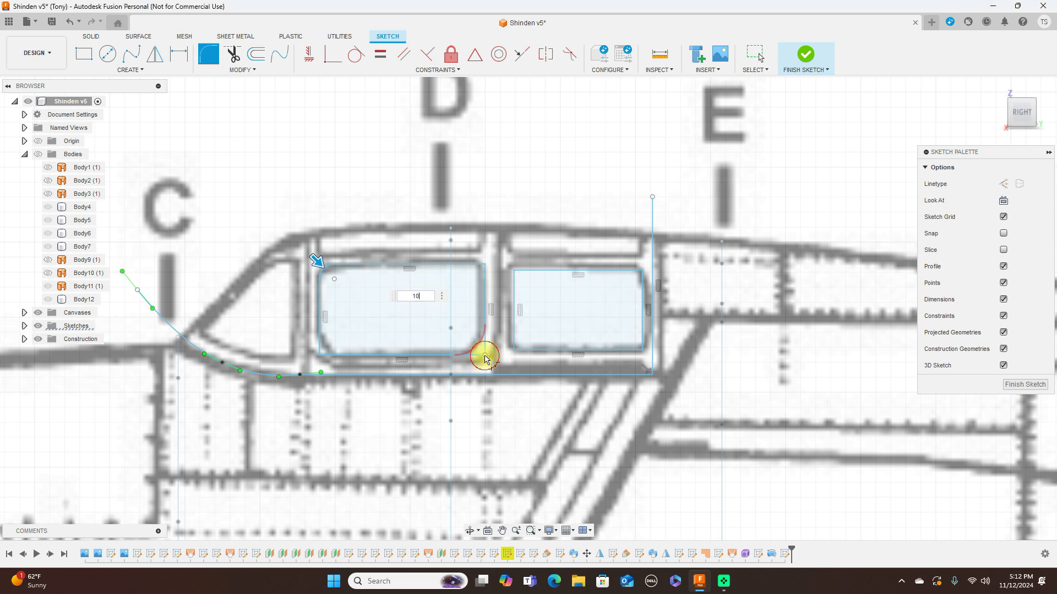
pyautogui.click(486, 268)
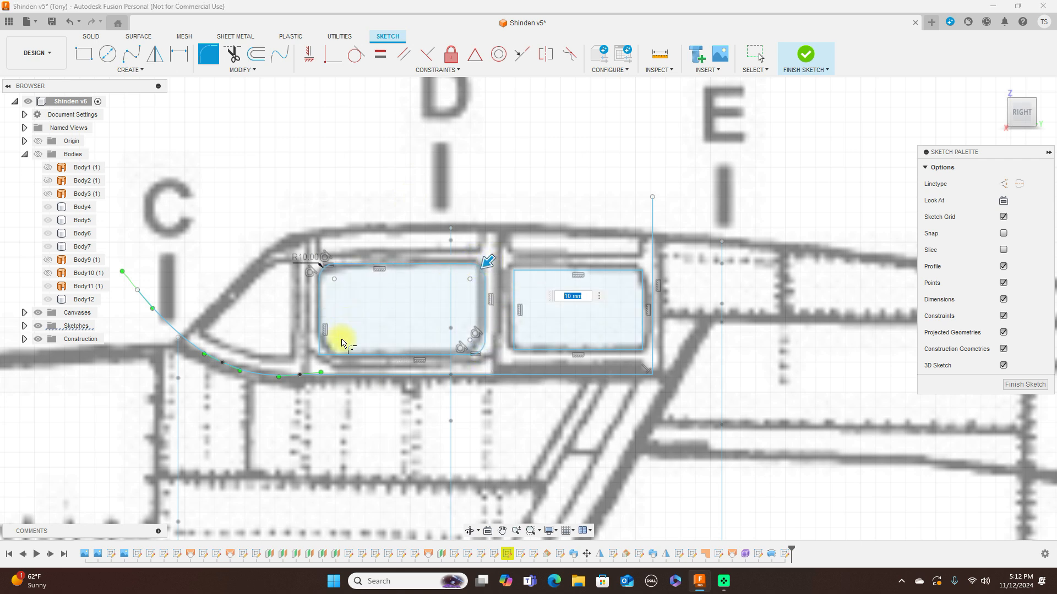
pyautogui.click(322, 355)
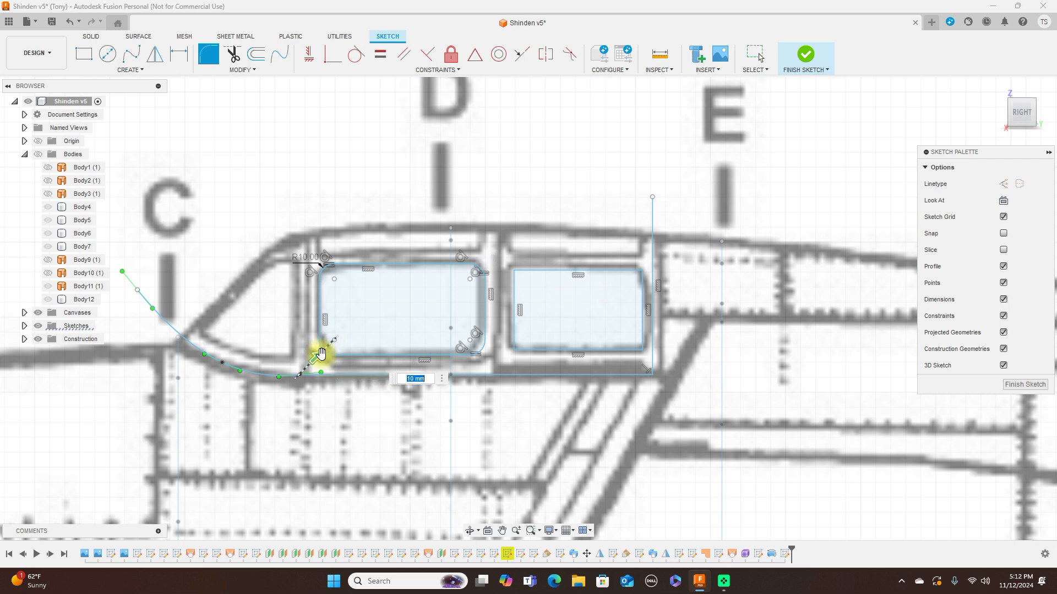
# Fillet all four corners of the rear canopy side window with the same 10 mm radius
pyautogui.click(642, 355)
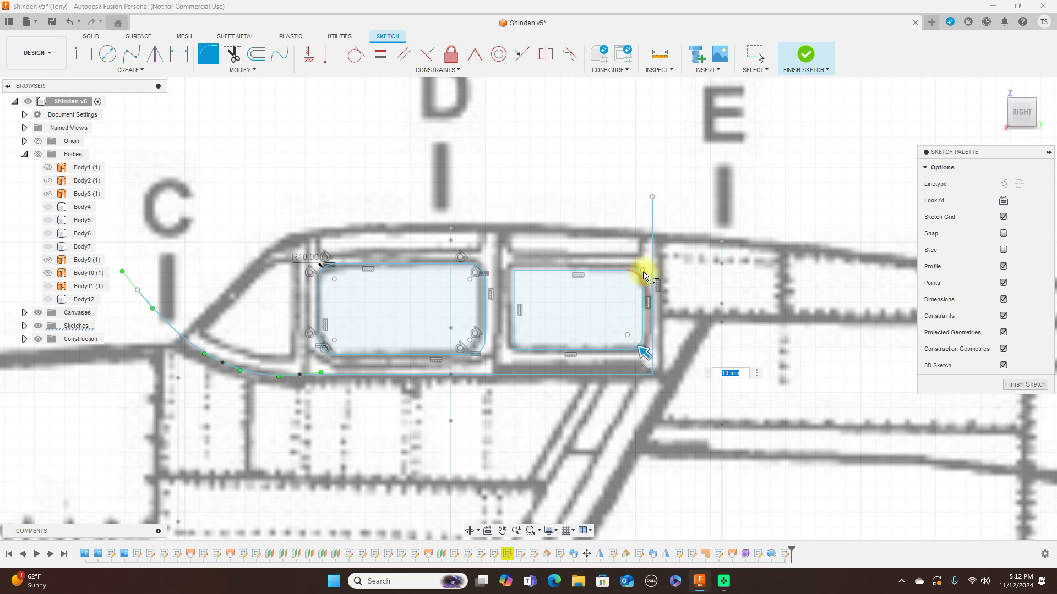
pyautogui.click(643, 272)
pyautogui.click(516, 273)
pyautogui.click(515, 354)
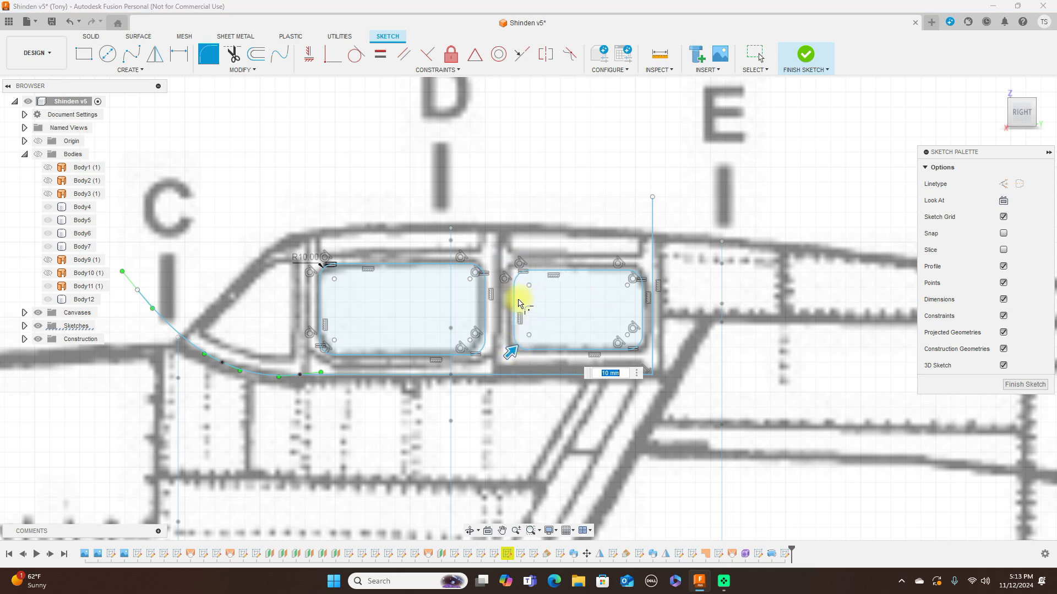
pyautogui.rightClick(571, 176)
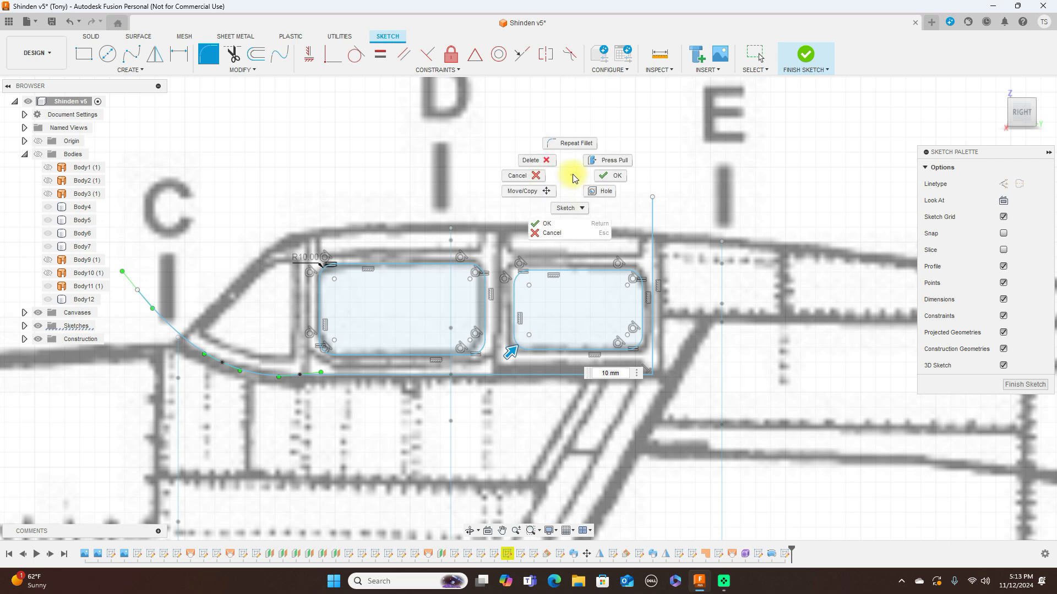
pyautogui.click(610, 176)
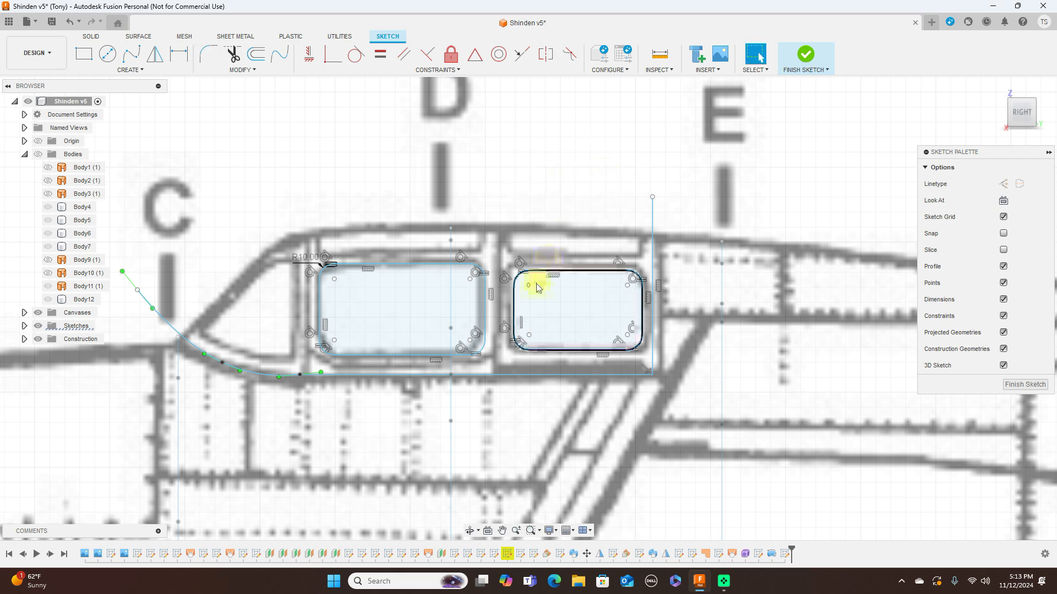
# Adjust the rear window's front, upper and rear edges and the front window's rear edge to match the canvas outlines
pyautogui.click(511, 307)
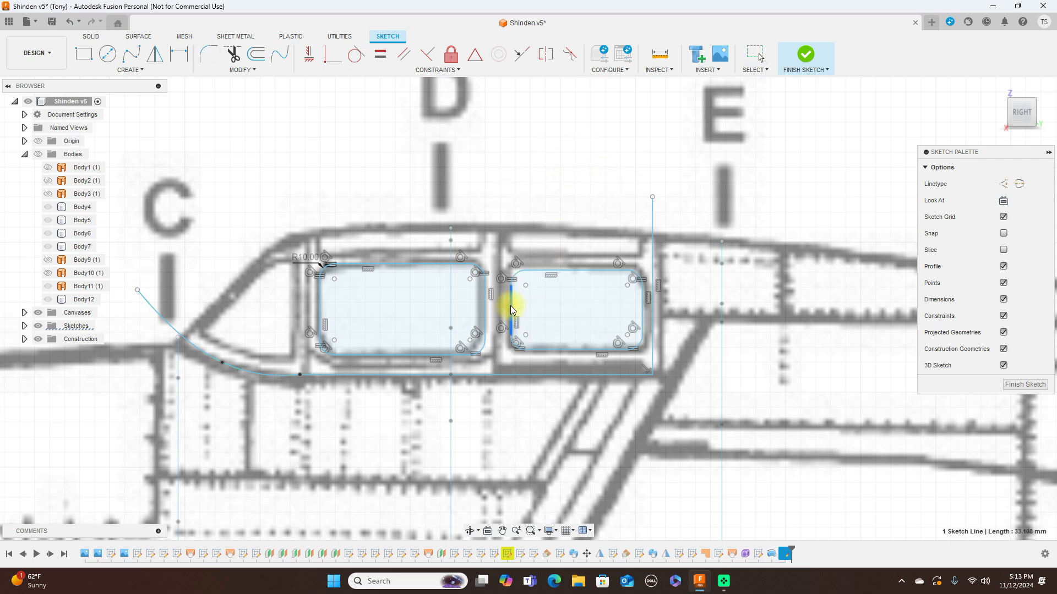
pyautogui.moveTo(511, 306); pyautogui.dragTo(507, 306)
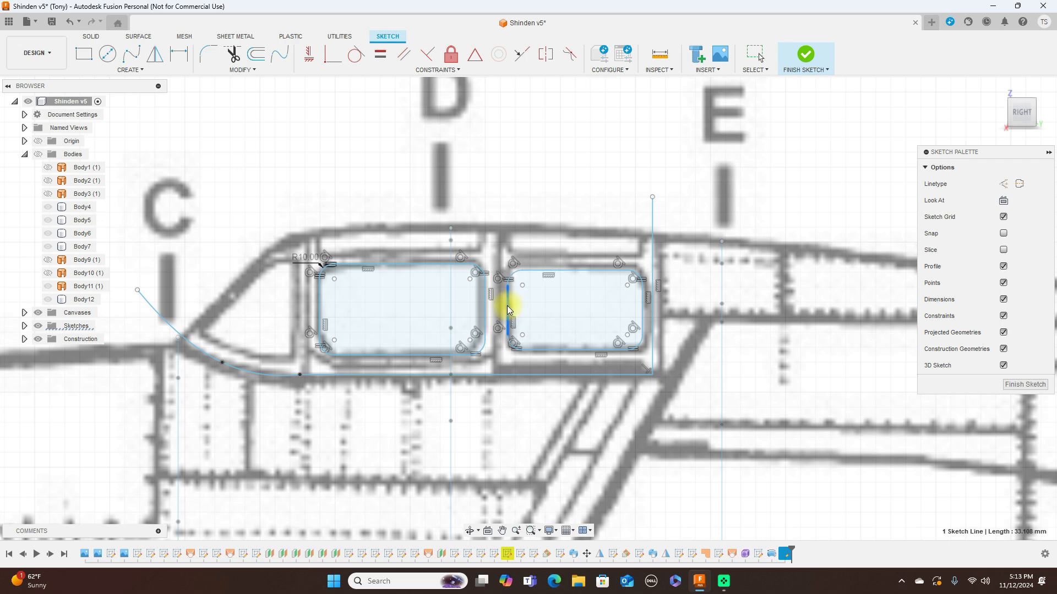
pyautogui.click(575, 270)
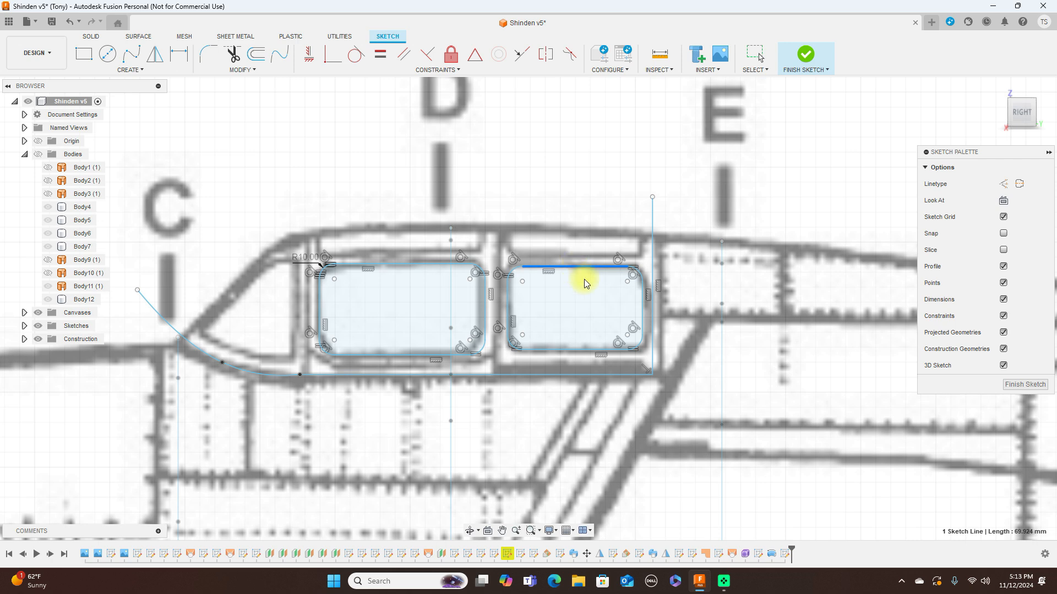
pyautogui.click(642, 306)
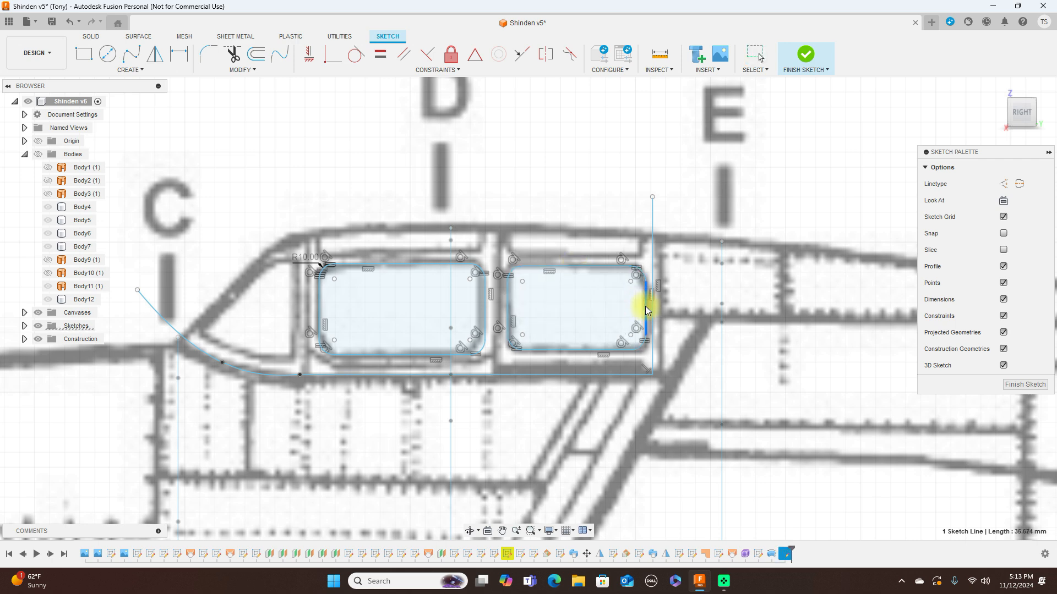
pyautogui.click(487, 317)
pyautogui.click(472, 169)
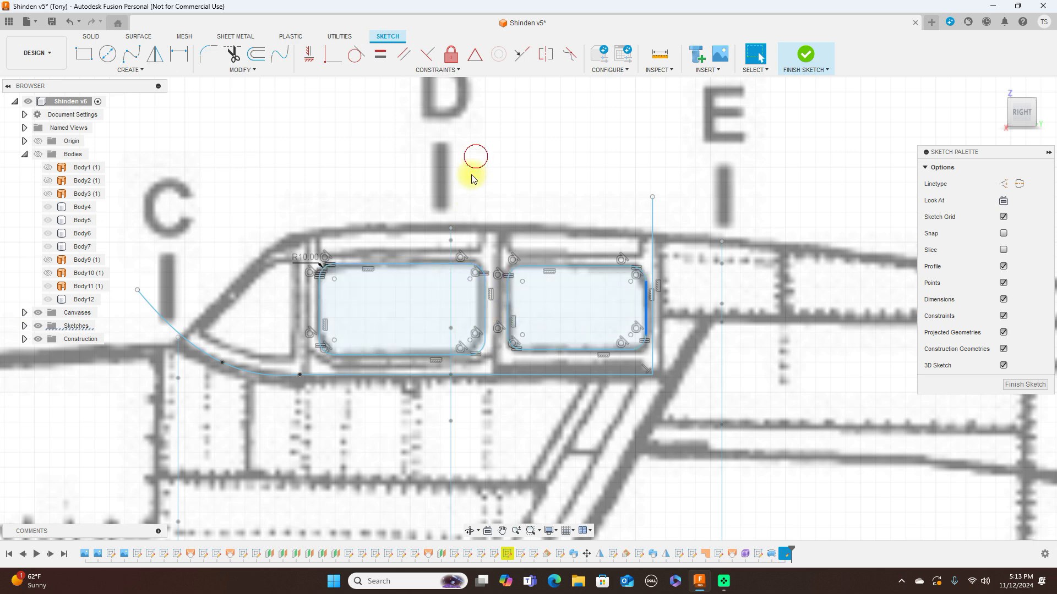
pyautogui.click(484, 312)
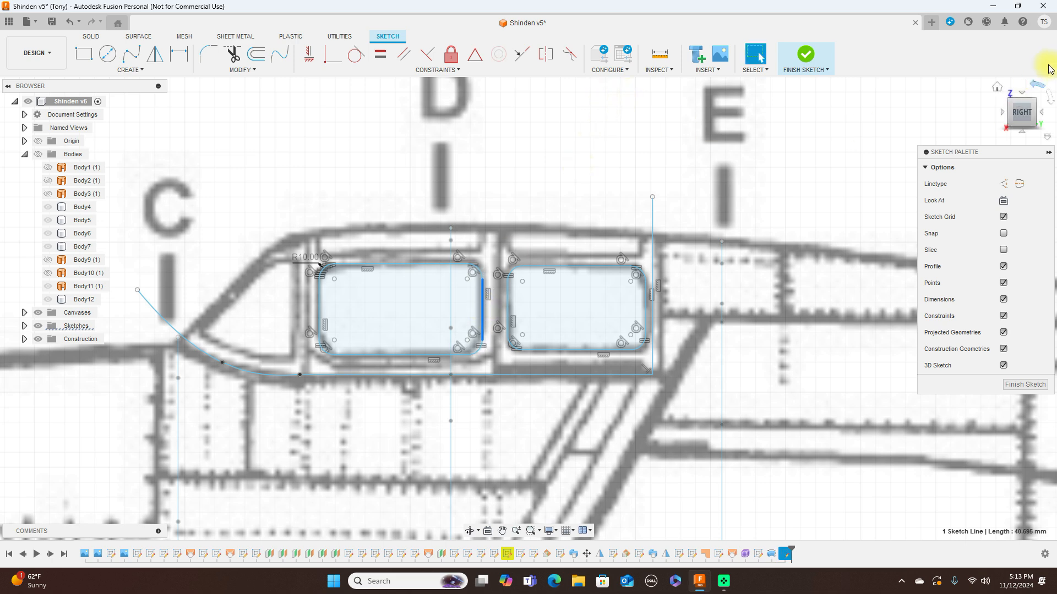
pyautogui.click(1024, 94)
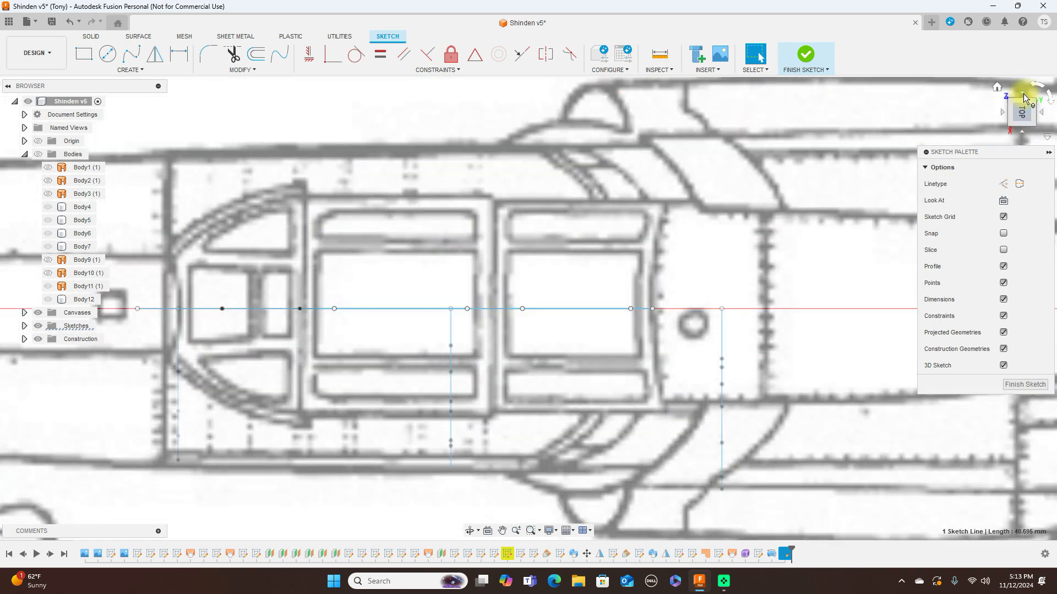
pyautogui.click(1022, 131)
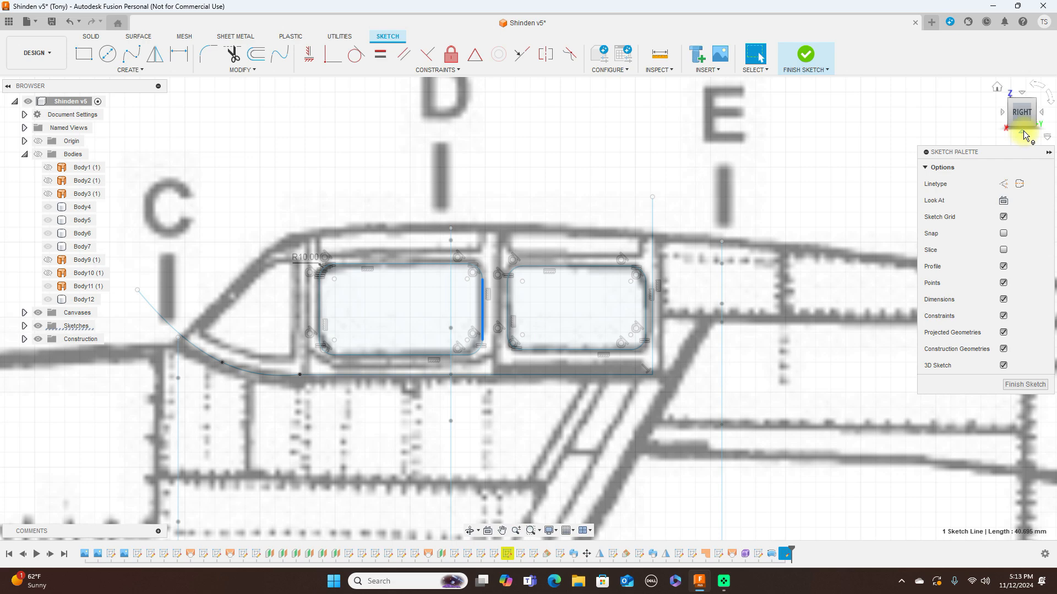
pyautogui.click(1022, 94)
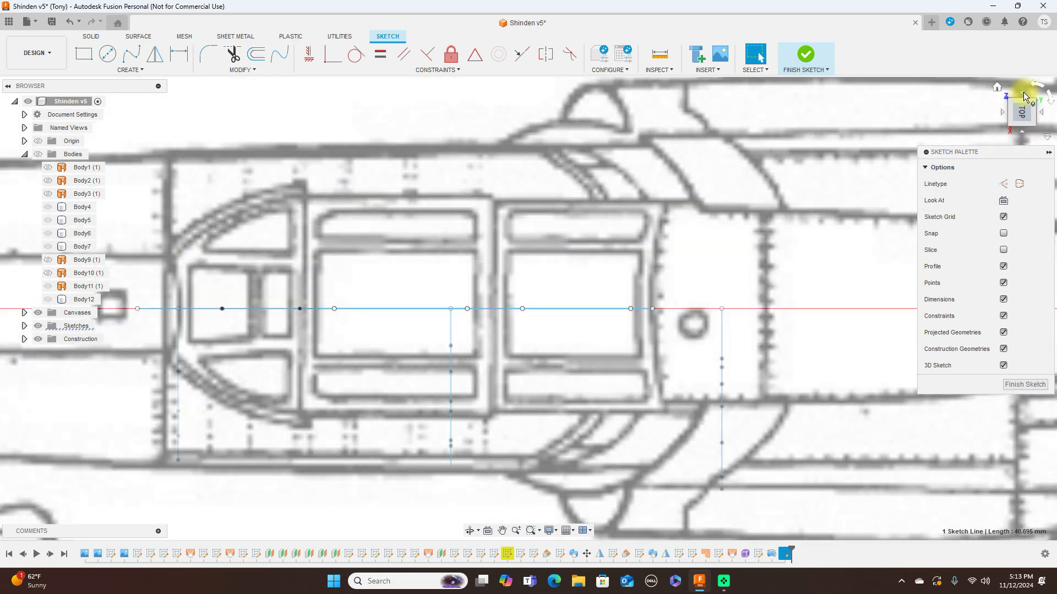
pyautogui.click(1023, 136)
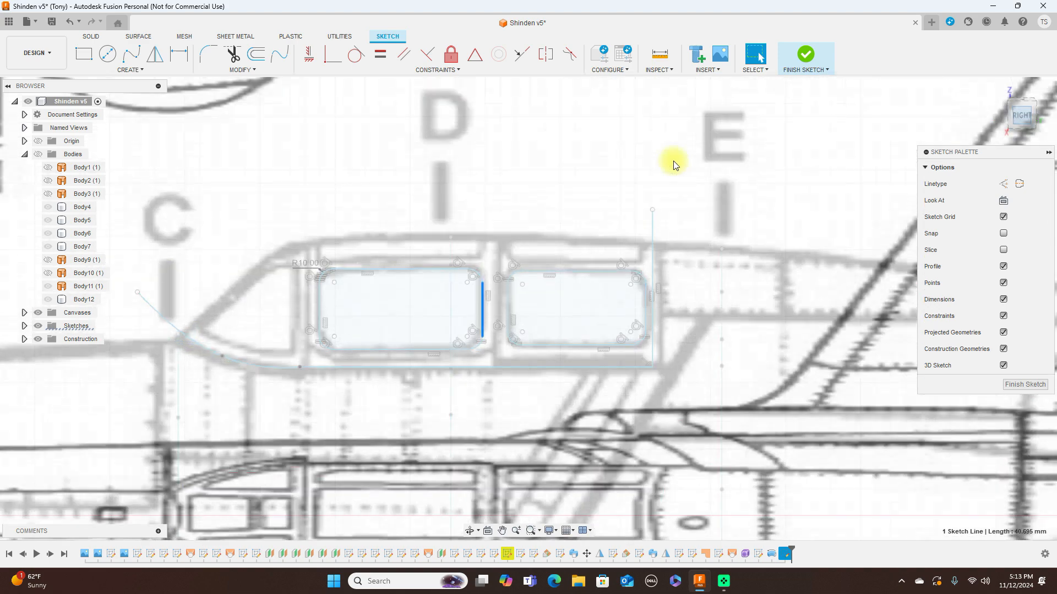
# Draw three connected lines around the windscreen's triangular side pane: along its sloping front edge, short upper edge and vertical rear edge
pyautogui.moveTo(587, 142); pyautogui.dragTo(664, 102, button='middle')
pyautogui.scroll(1, 461, 128)
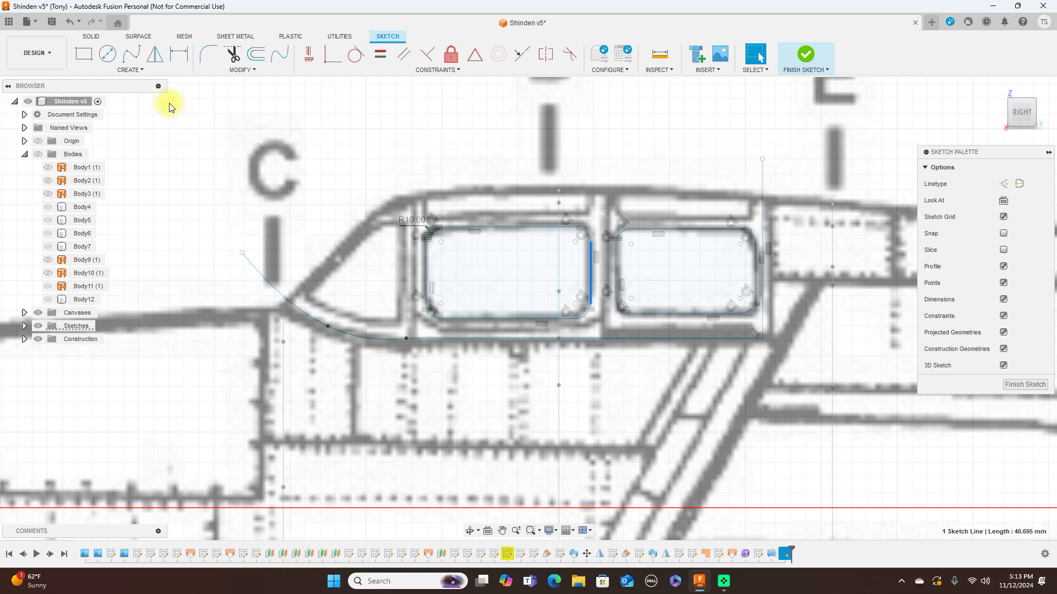
pyautogui.press('l')
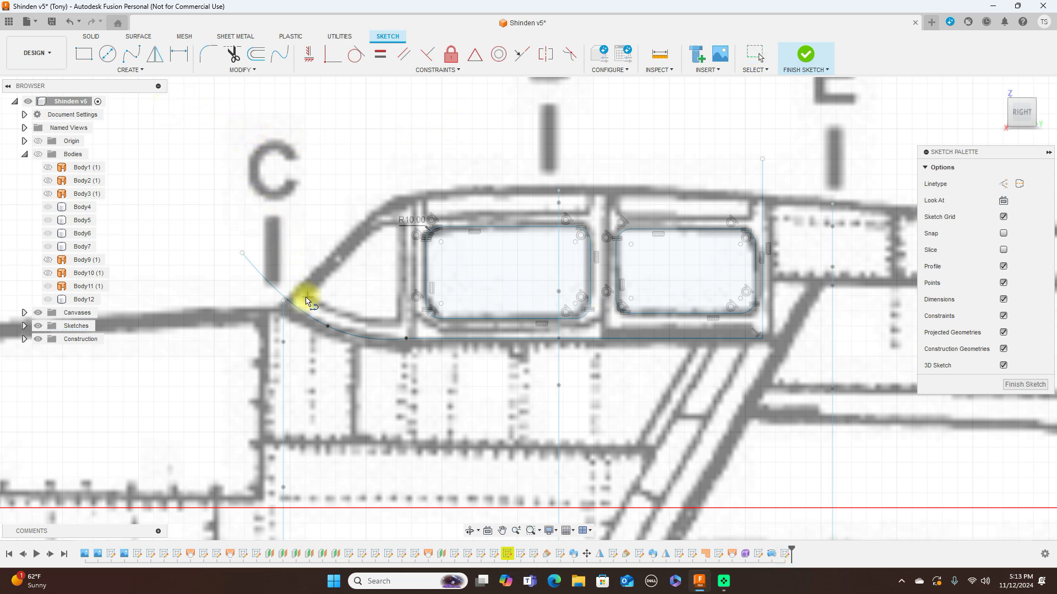
pyautogui.click(304, 297)
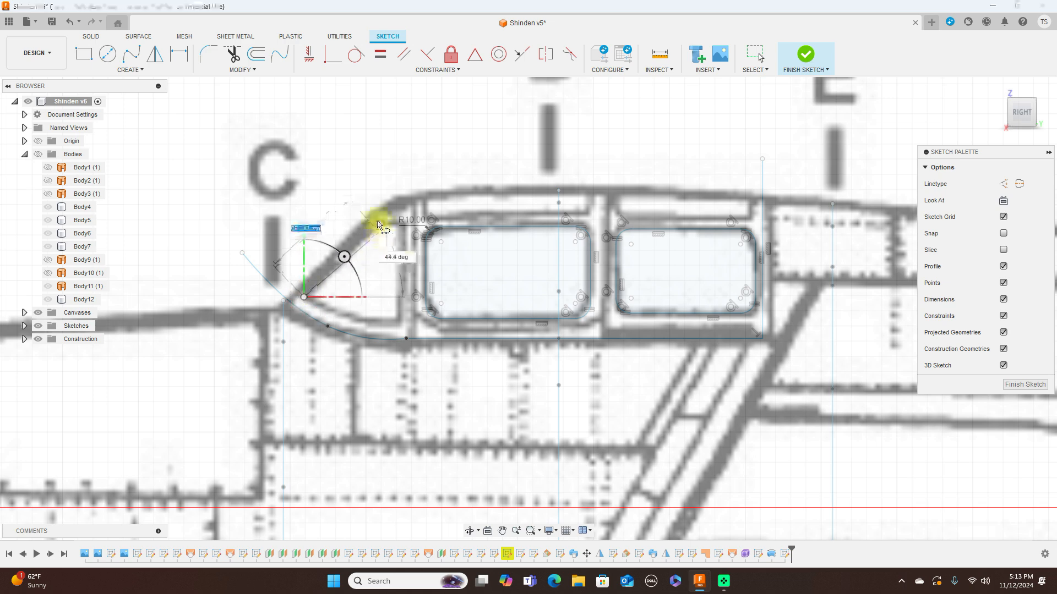
pyautogui.click(380, 221)
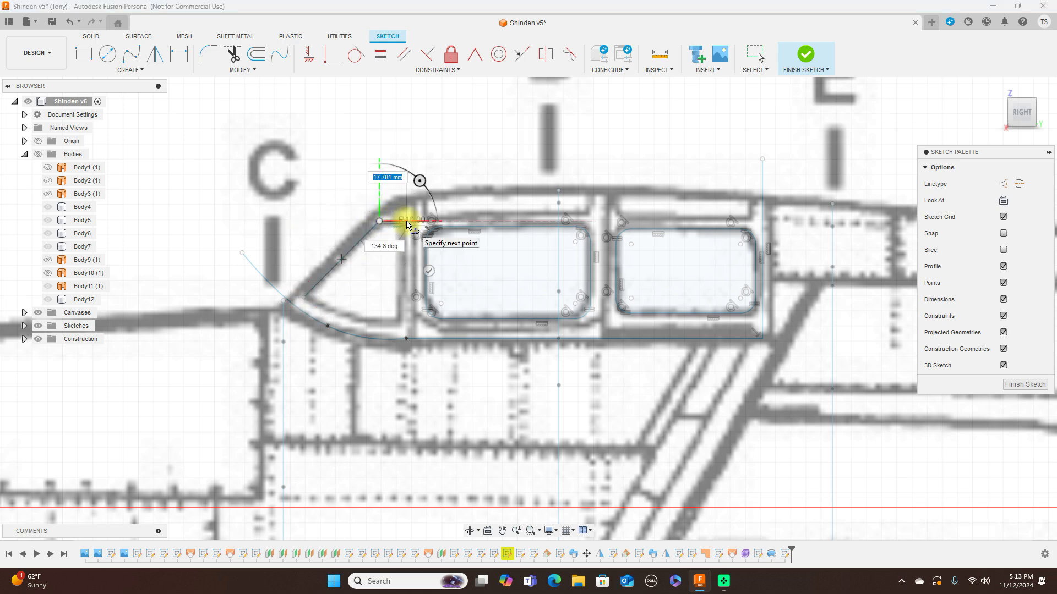
pyautogui.click(403, 222)
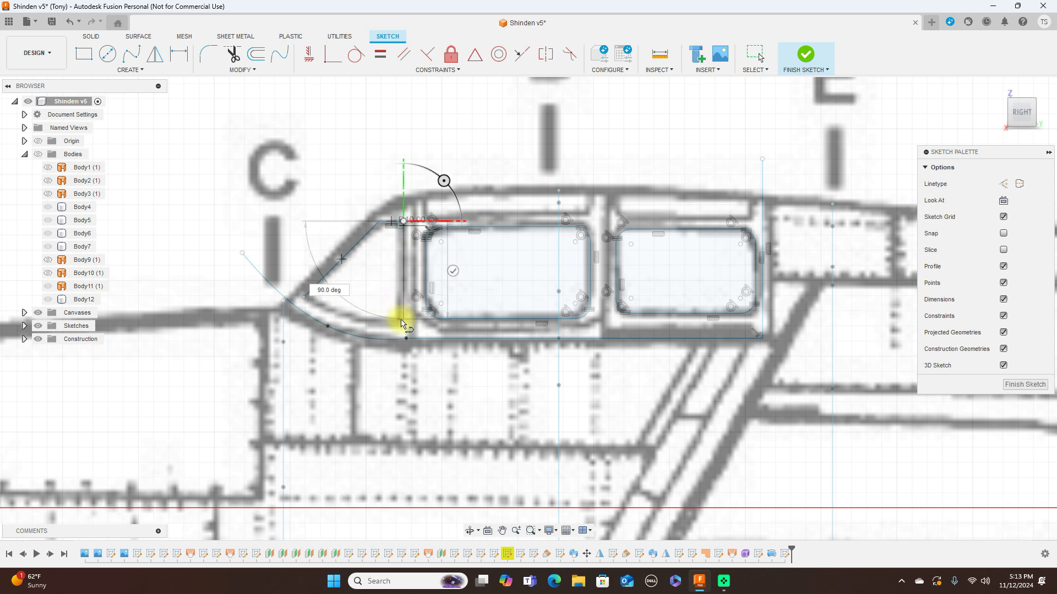
pyautogui.click(402, 324)
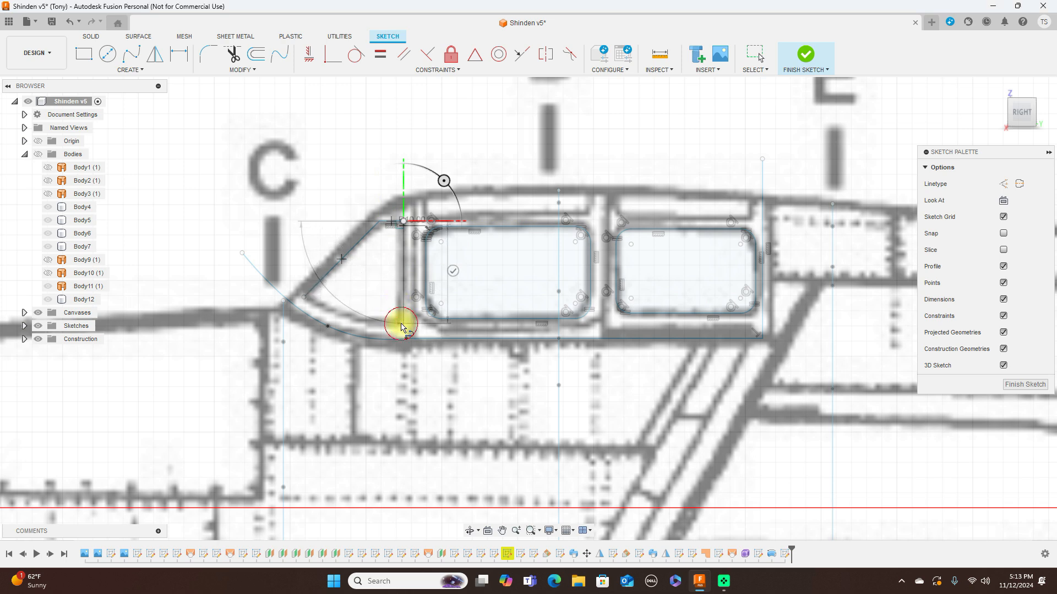
pyautogui.rightClick(404, 323)
pyautogui.click(441, 323)
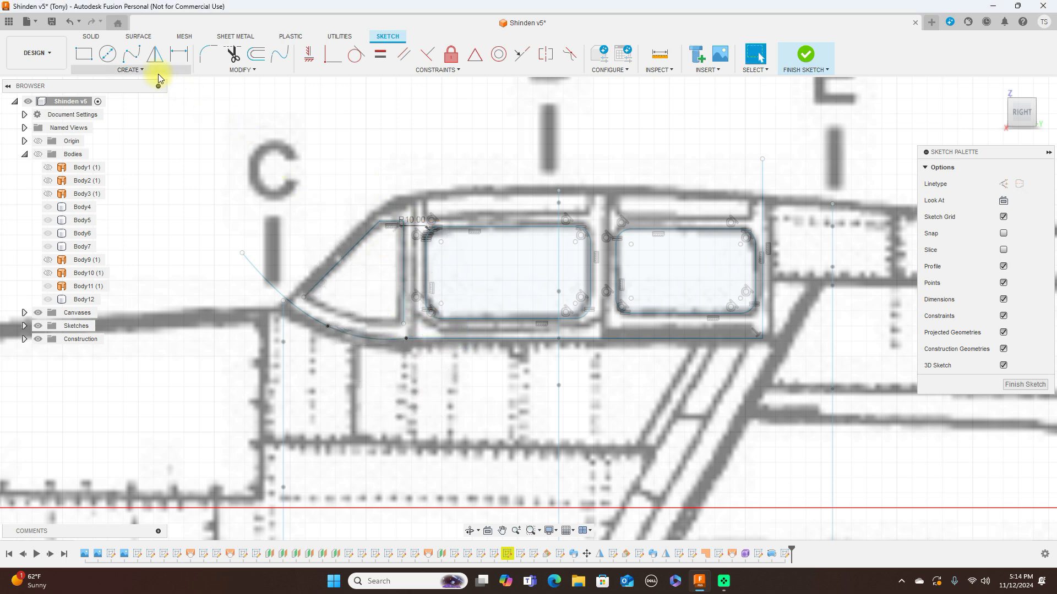
# Close the triangular pane with a three-point fit point spline along its curved lower edge and adjust the spline's middle point to the canvas
pyautogui.click(131, 53)
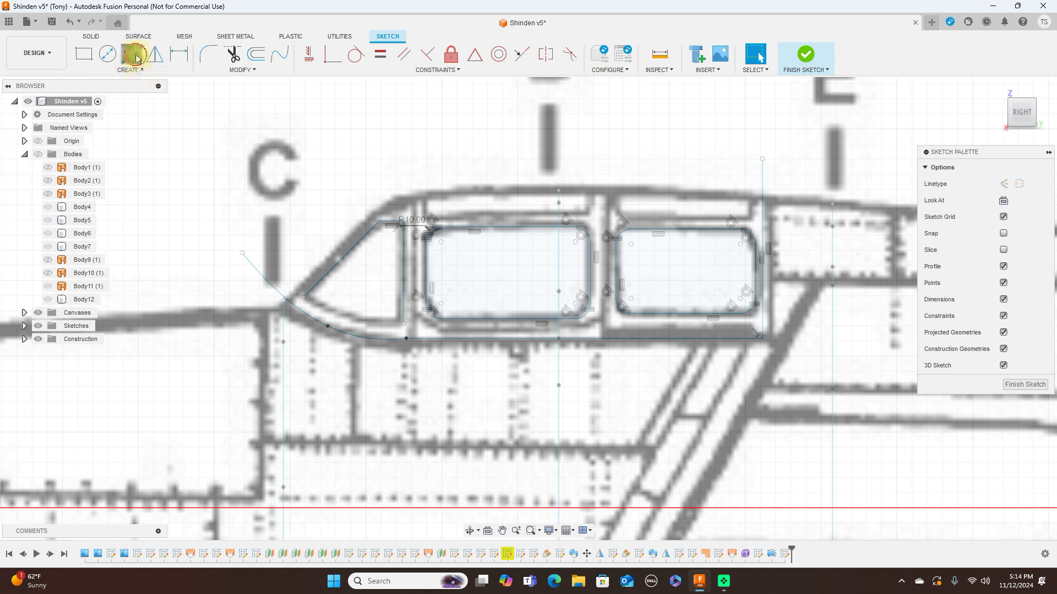
pyautogui.moveTo(307, 300); pyautogui.dragTo(341, 325)
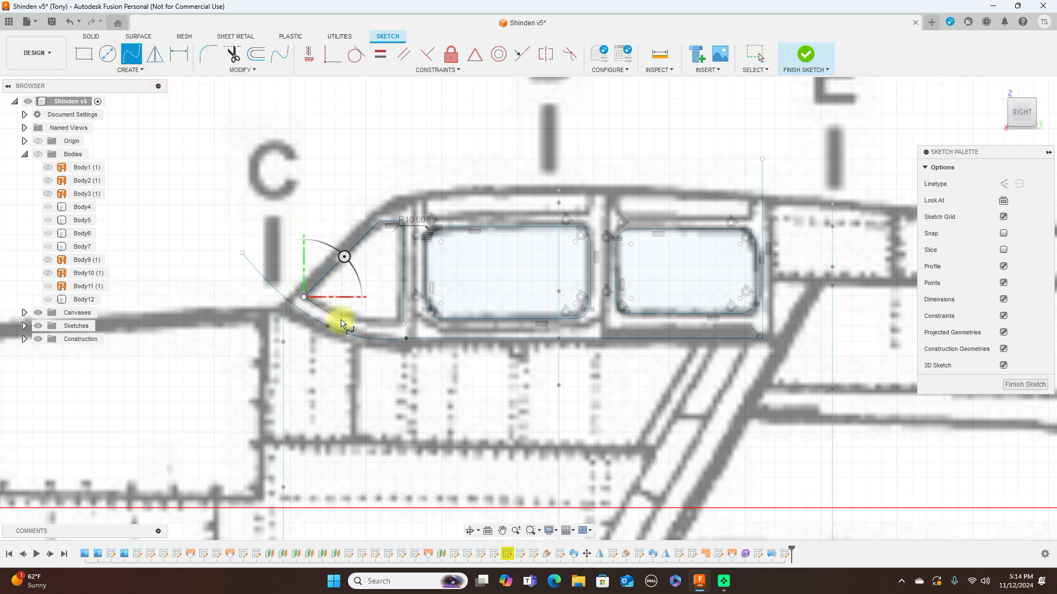
pyautogui.click(342, 319)
pyautogui.click(404, 326)
pyautogui.rightClick(440, 282)
pyautogui.click(436, 314)
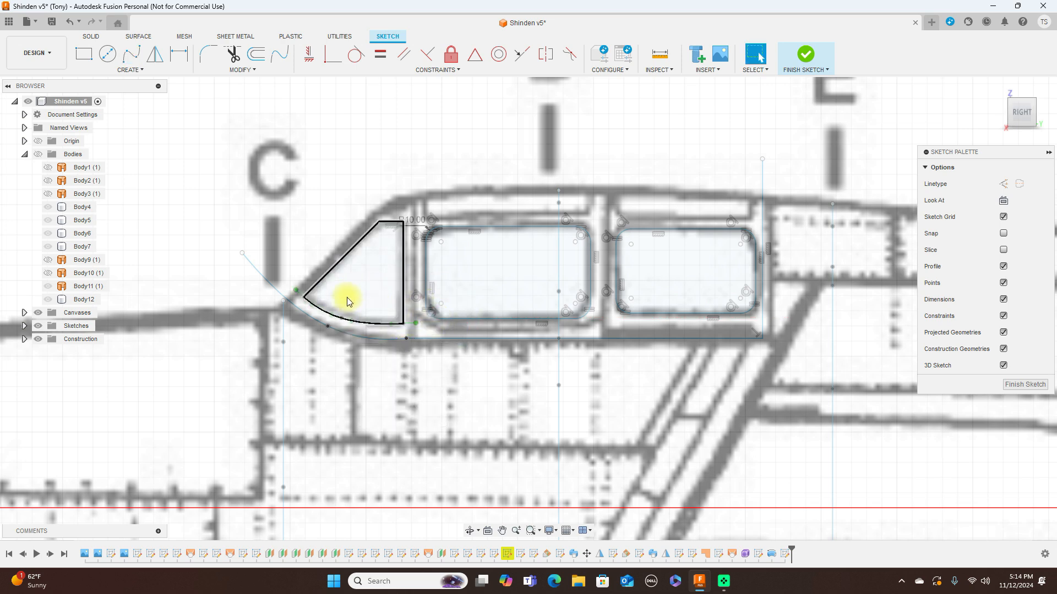
pyautogui.click(344, 322)
pyautogui.click(346, 317)
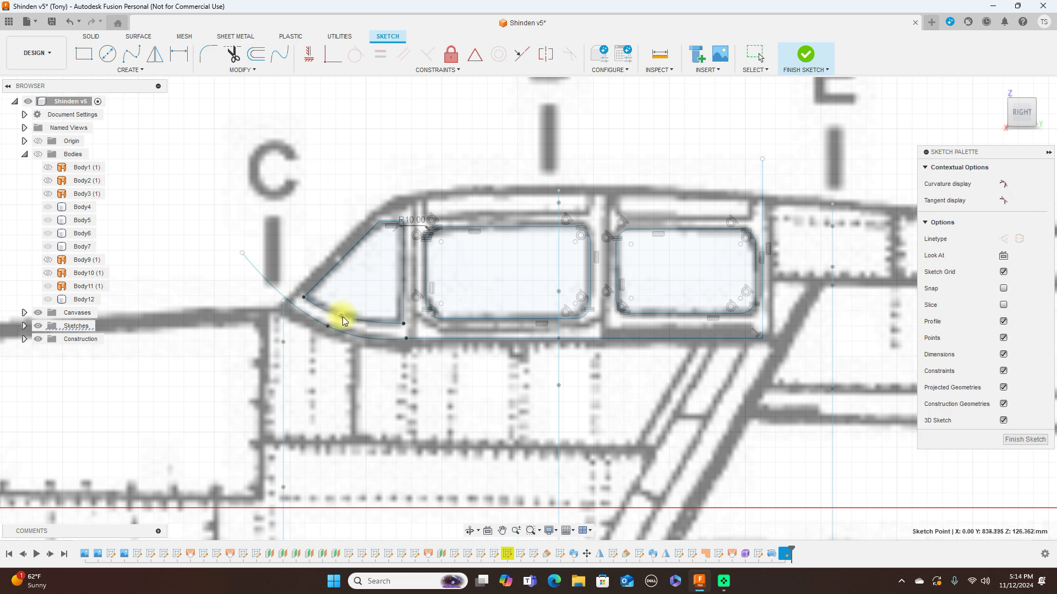
pyautogui.moveTo(342, 317); pyautogui.dragTo(343, 316)
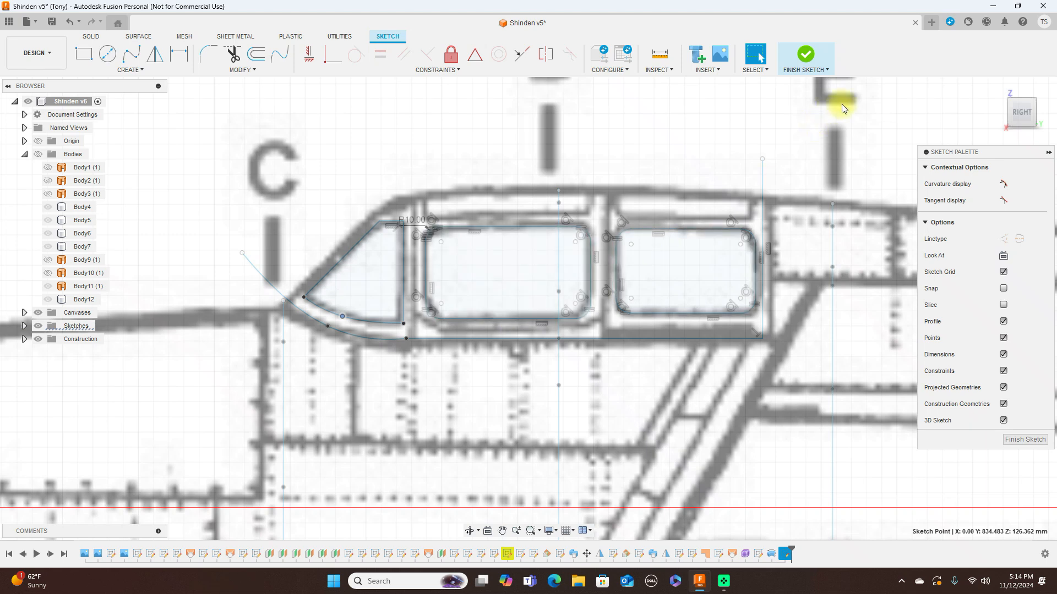
# Finish the canopy window sketch and show the model's bodies again
pyautogui.click(805, 55)
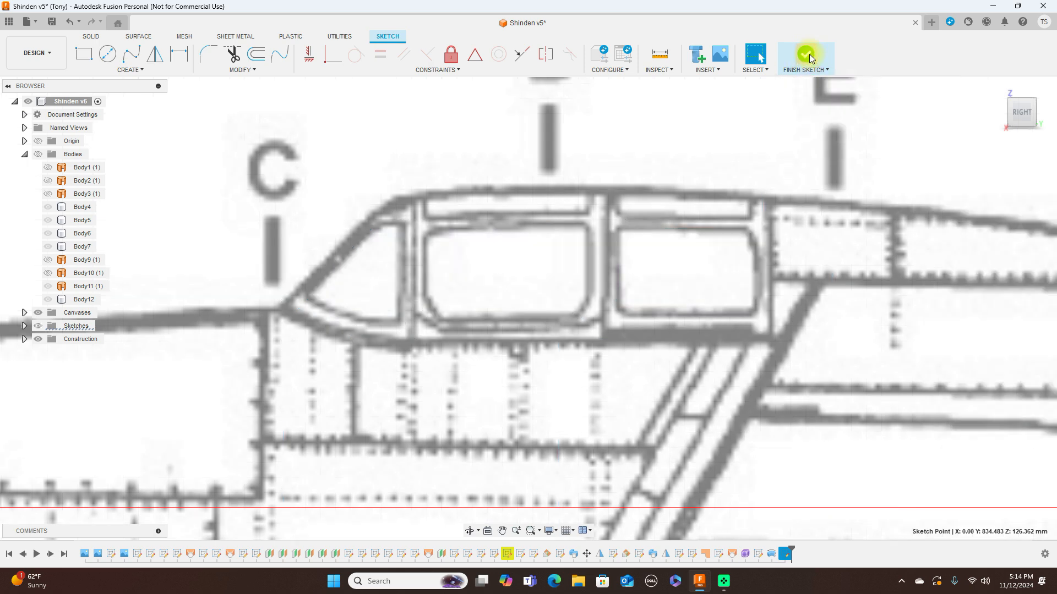
pyautogui.click(39, 154)
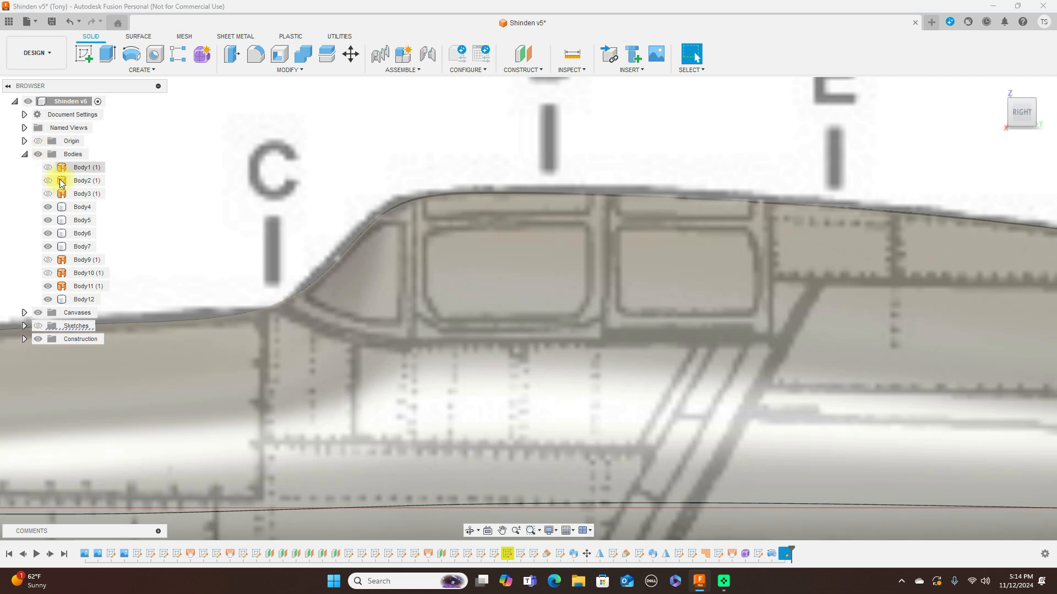
pyautogui.click(50, 208)
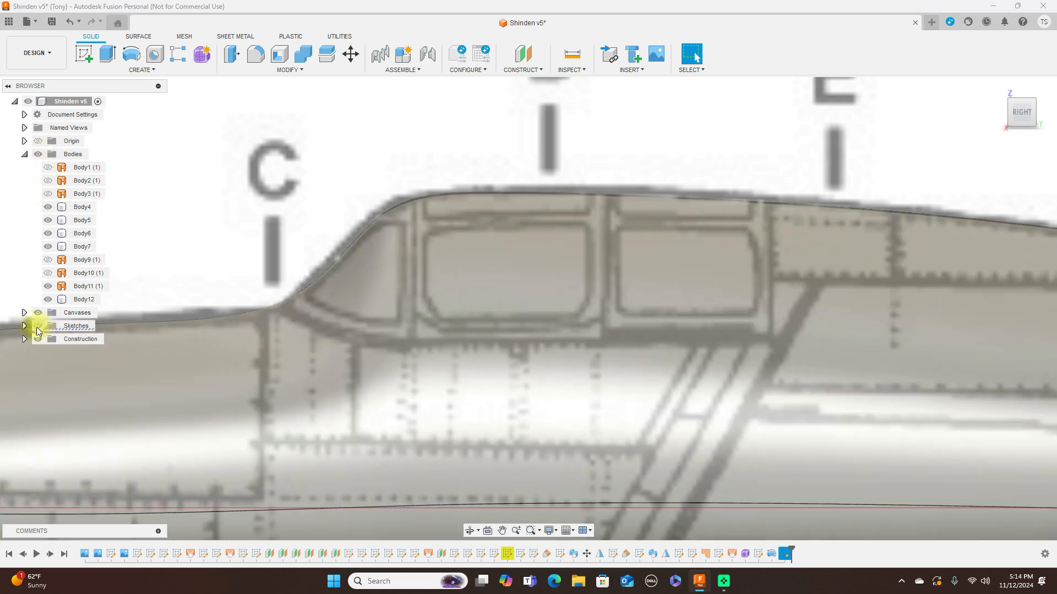
# Show the model's sketches again
pyautogui.click(37, 328)
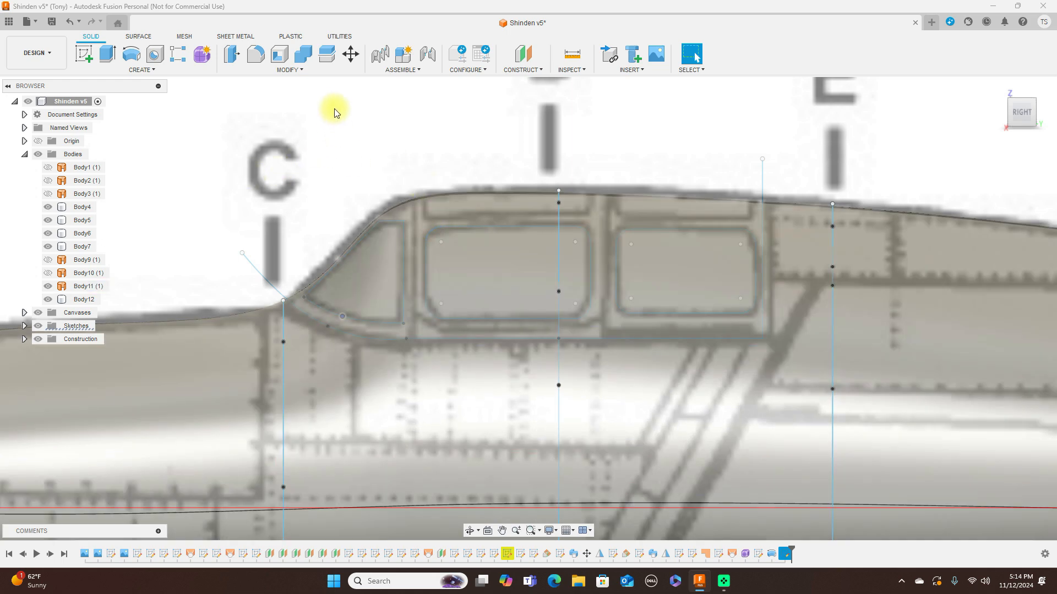
# Try to split the fuselage body with both rectangular window outlines and the triangular pane outline in a single Split Body operation
pyautogui.click(326, 54)
pyautogui.click(462, 199)
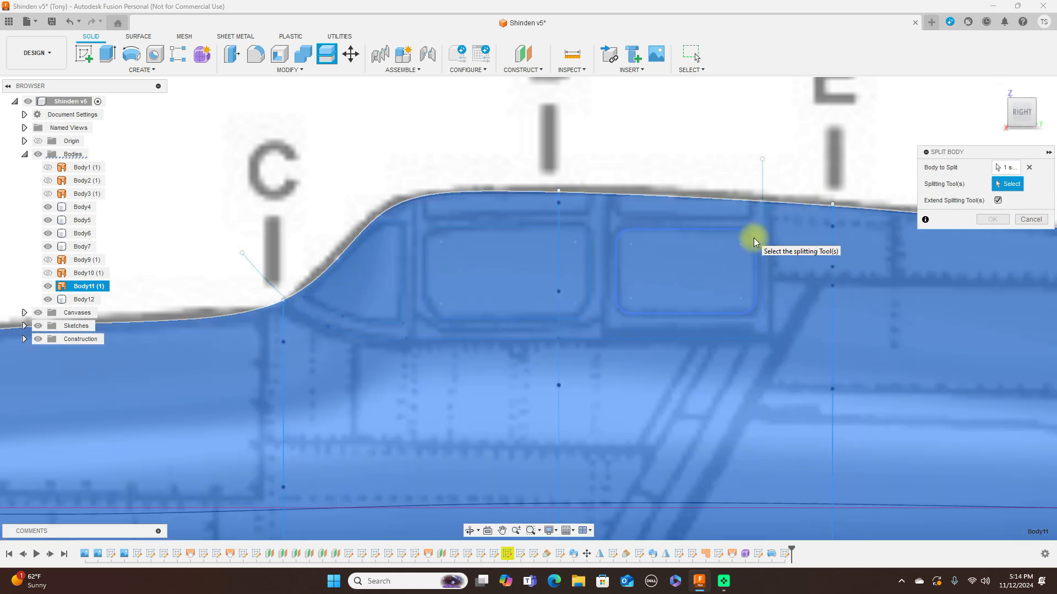
pyautogui.click(754, 238)
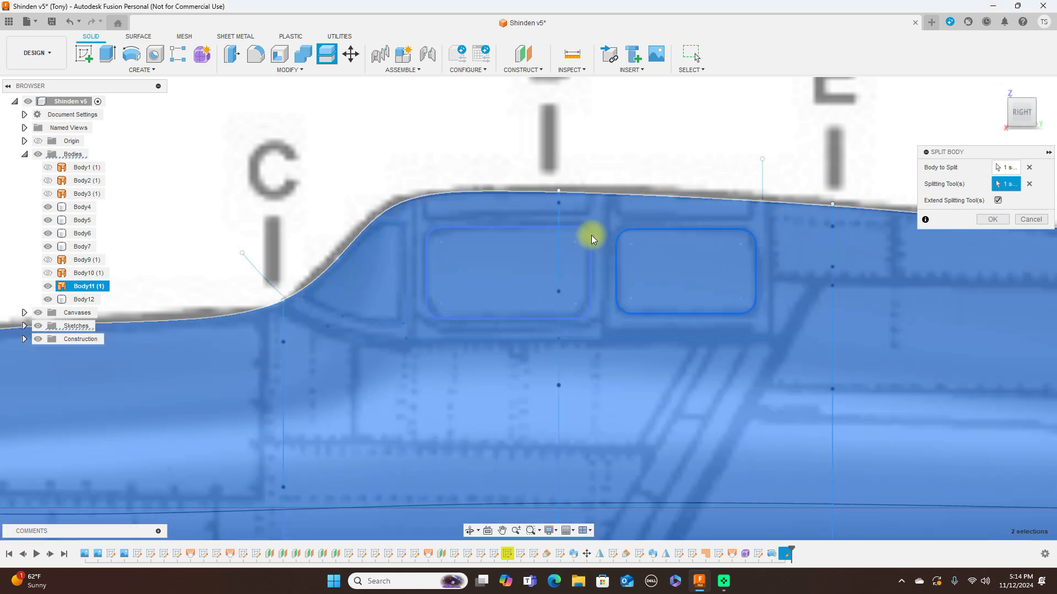
pyautogui.click(576, 227)
pyautogui.click(404, 242)
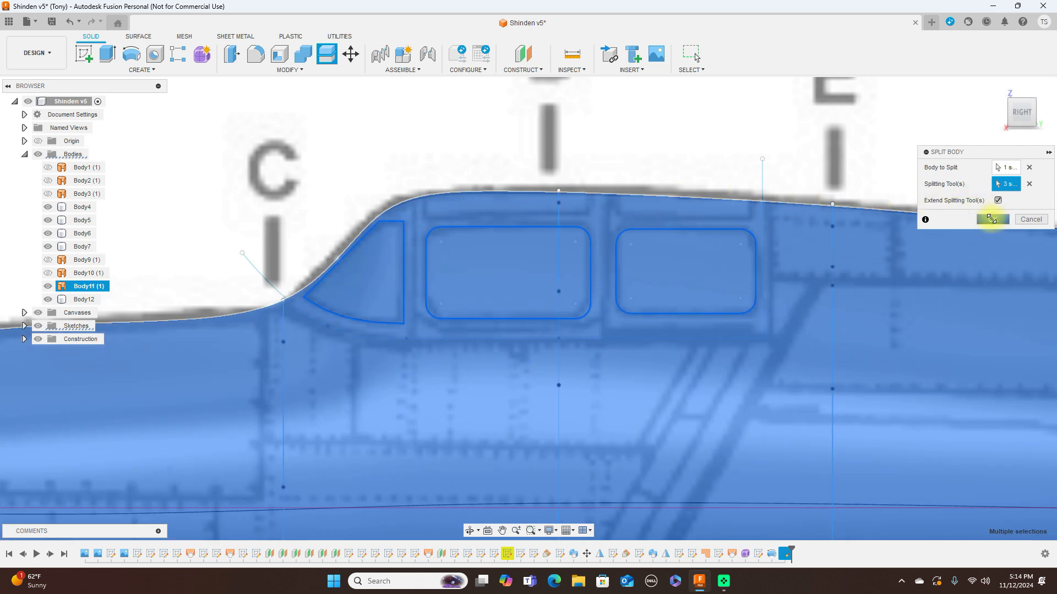
pyautogui.click(993, 219)
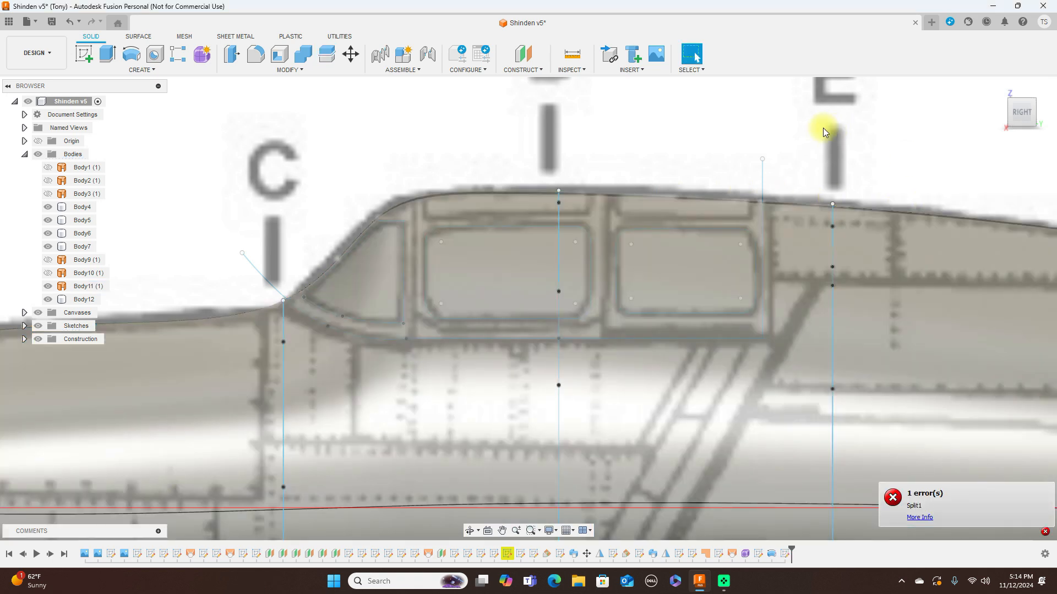
# Split the fuselage body using only the rear rectangular window outline as the splitting tool
pyautogui.scroll(3, 371, 226)
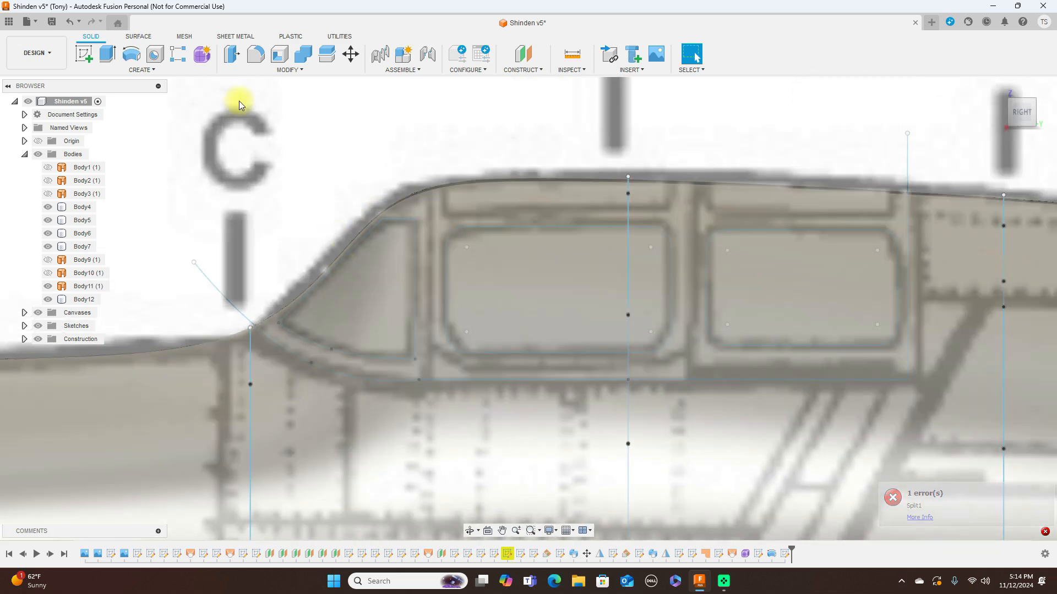
pyautogui.click(328, 56)
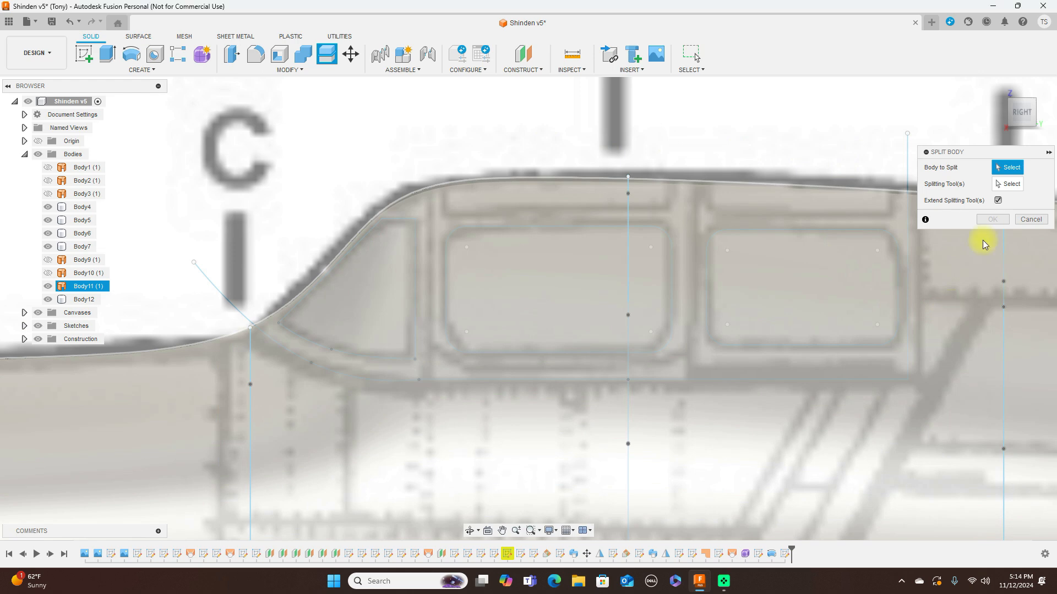
pyautogui.click(985, 243)
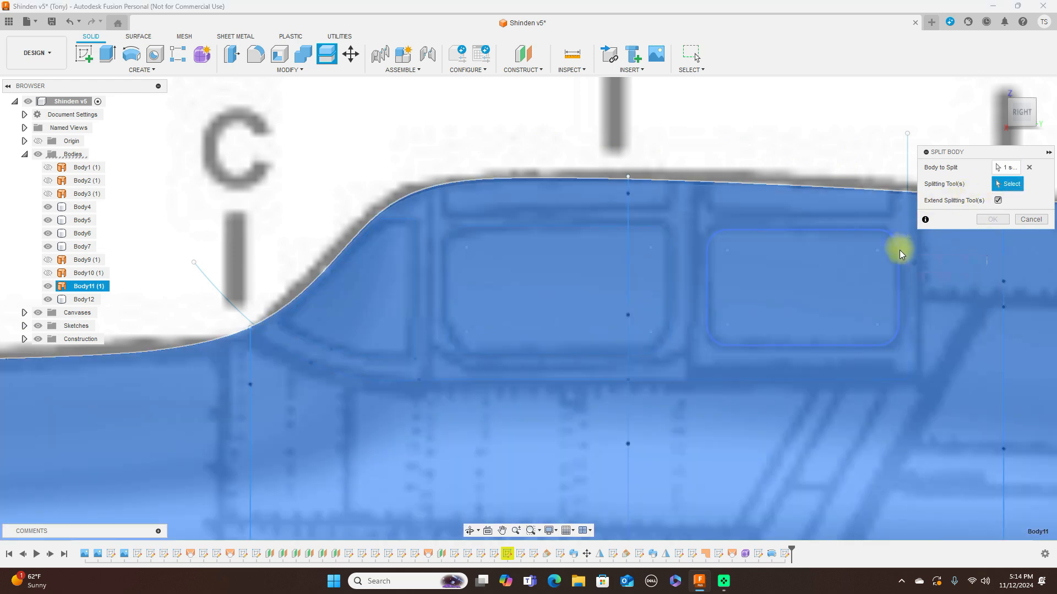
pyautogui.click(899, 249)
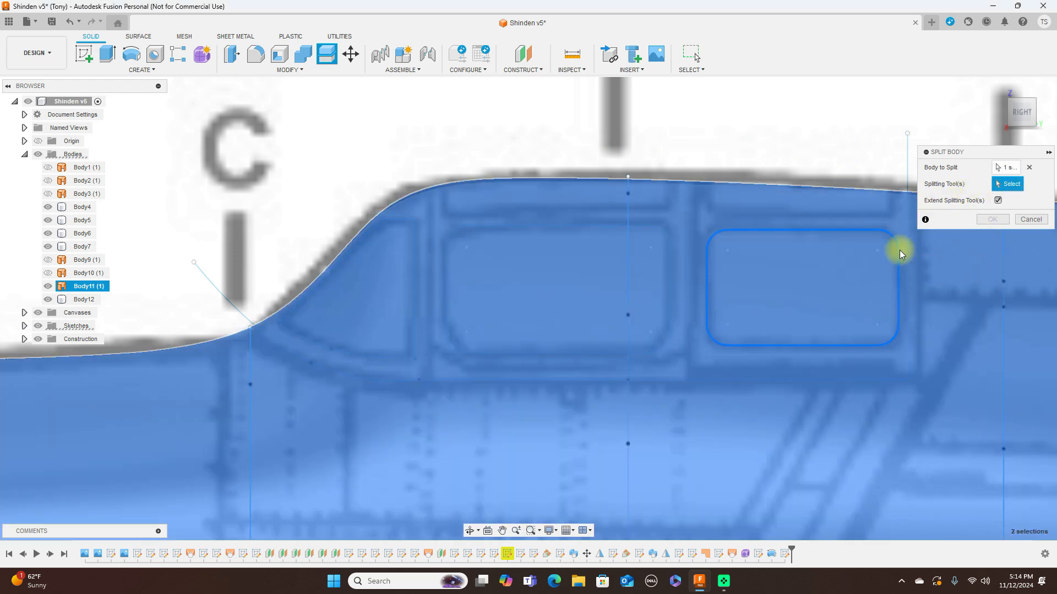
pyautogui.click(992, 219)
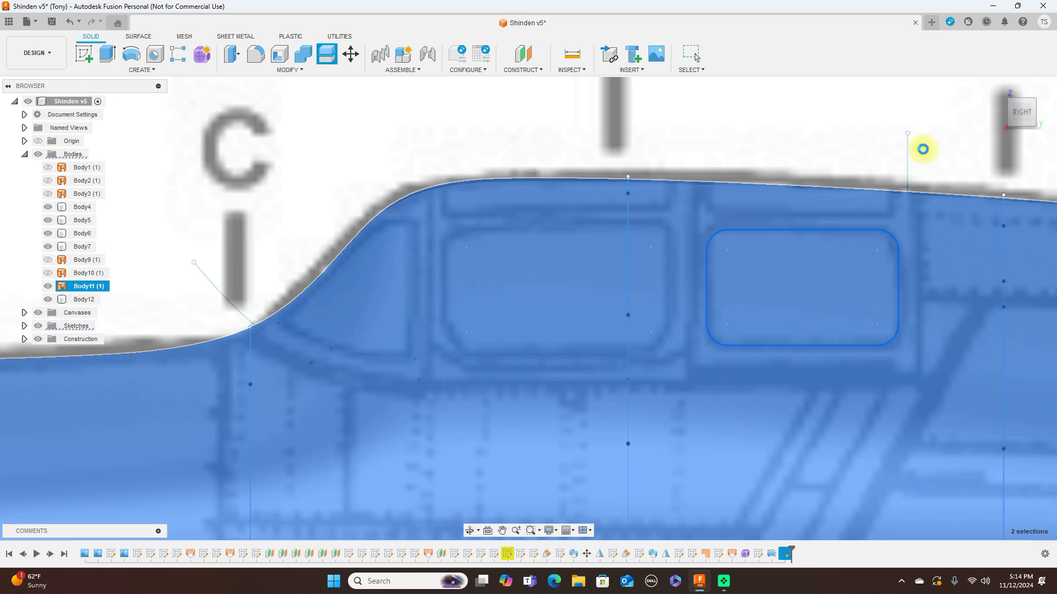
pyautogui.click(922, 148)
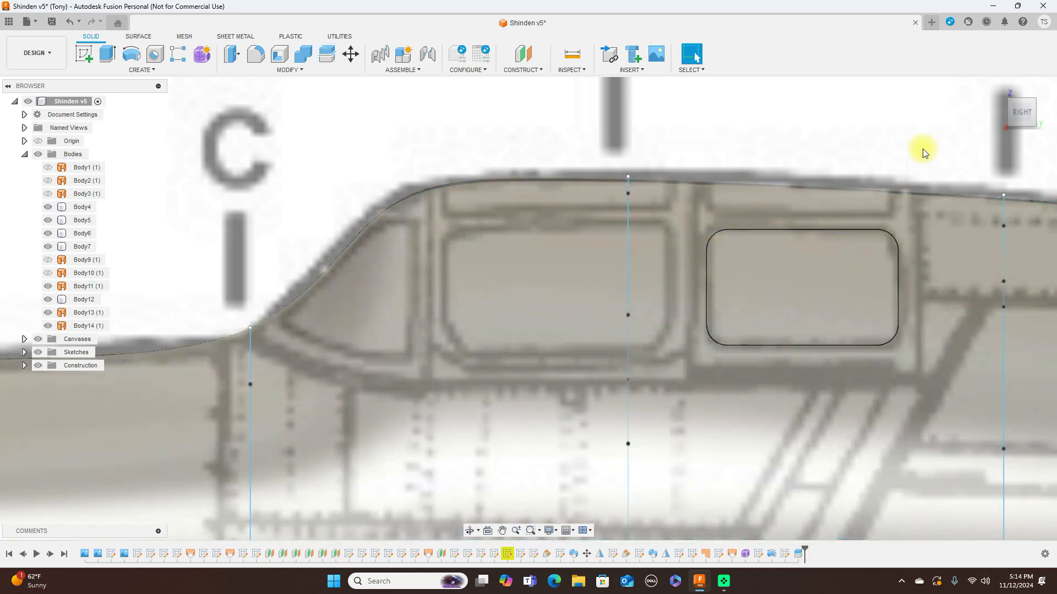
# Split the remaining fuselage body with the front rectangular window outline, making Sketch30 visible again to pick it
pyautogui.click(327, 54)
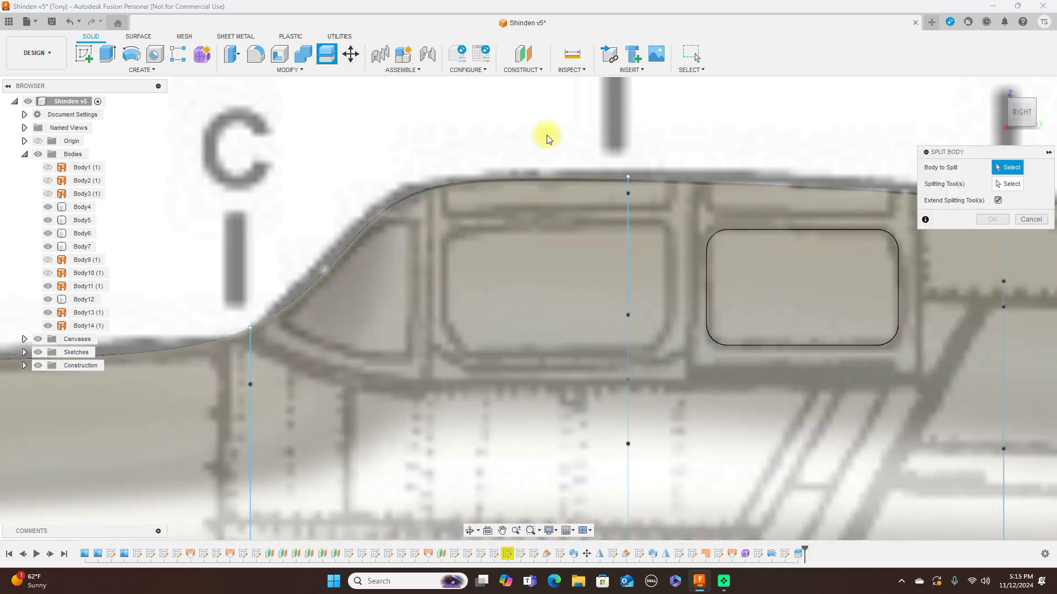
pyautogui.click(560, 195)
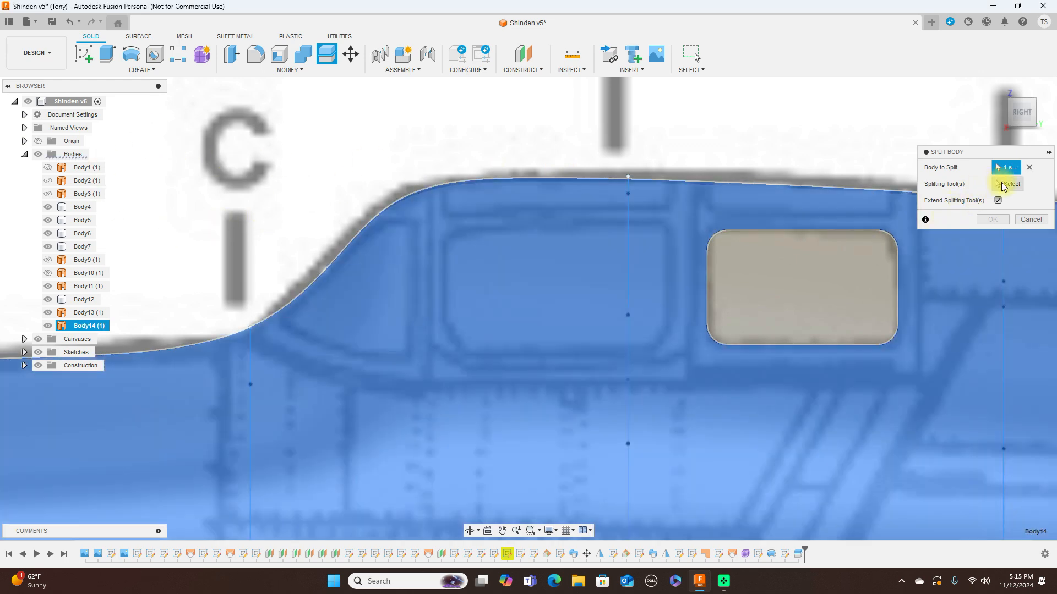
pyautogui.click(1002, 186)
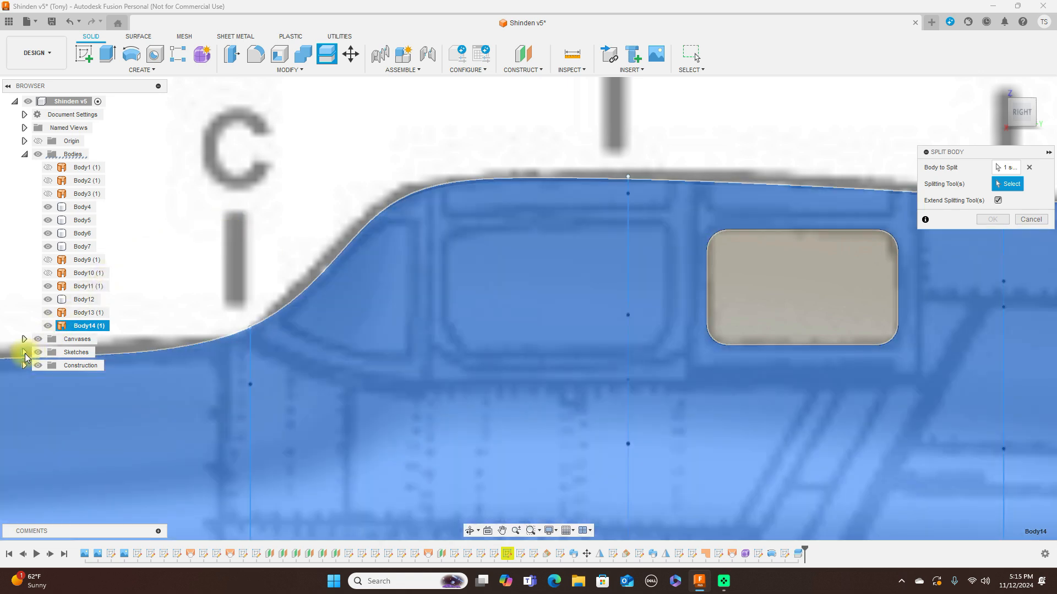
pyautogui.click(25, 353)
pyautogui.scroll(-5, 55, 352)
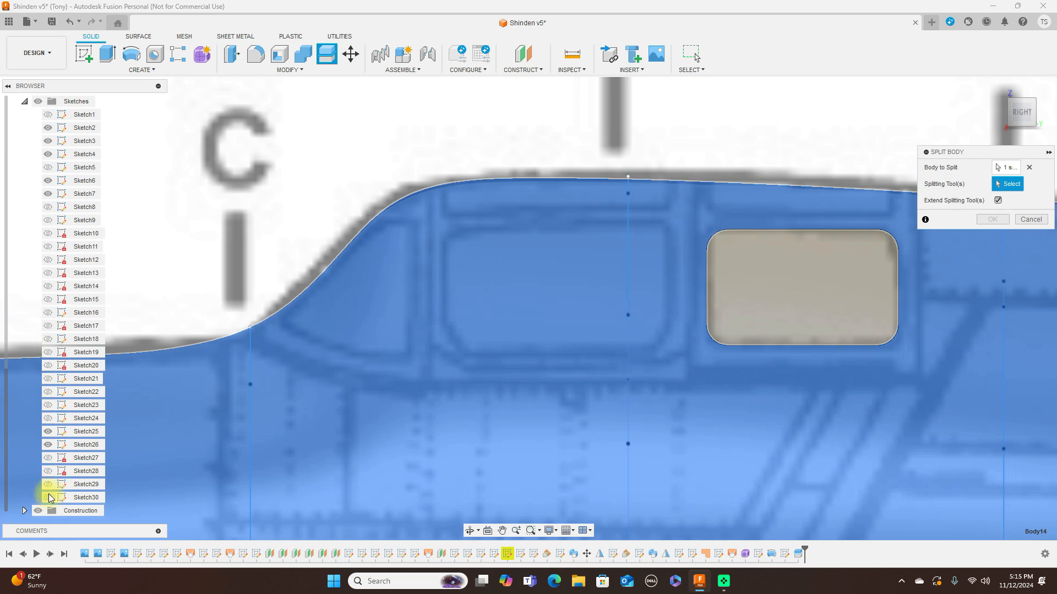
pyautogui.click(48, 498)
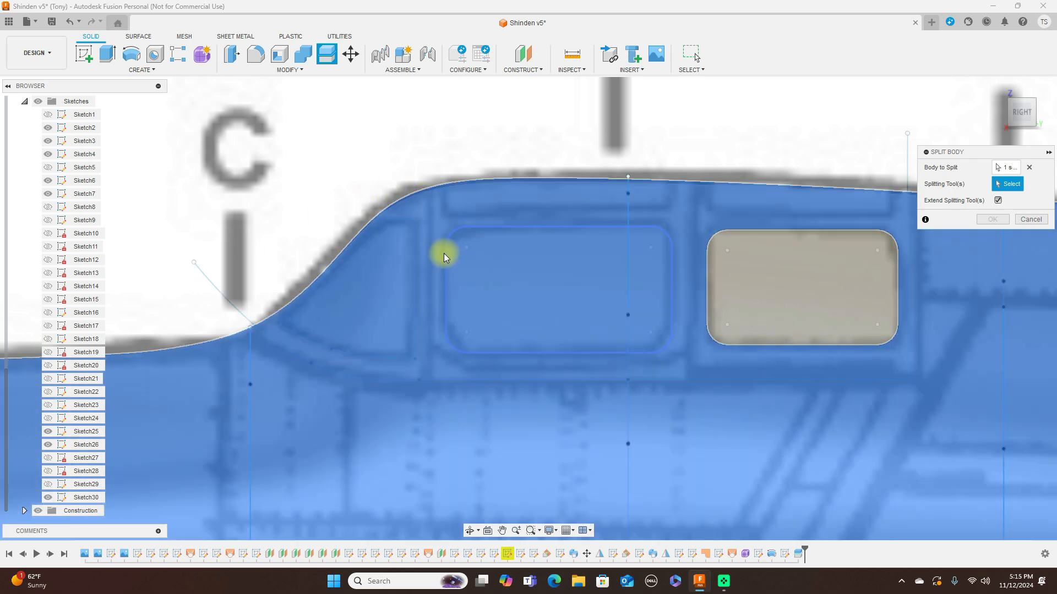
pyautogui.click(446, 252)
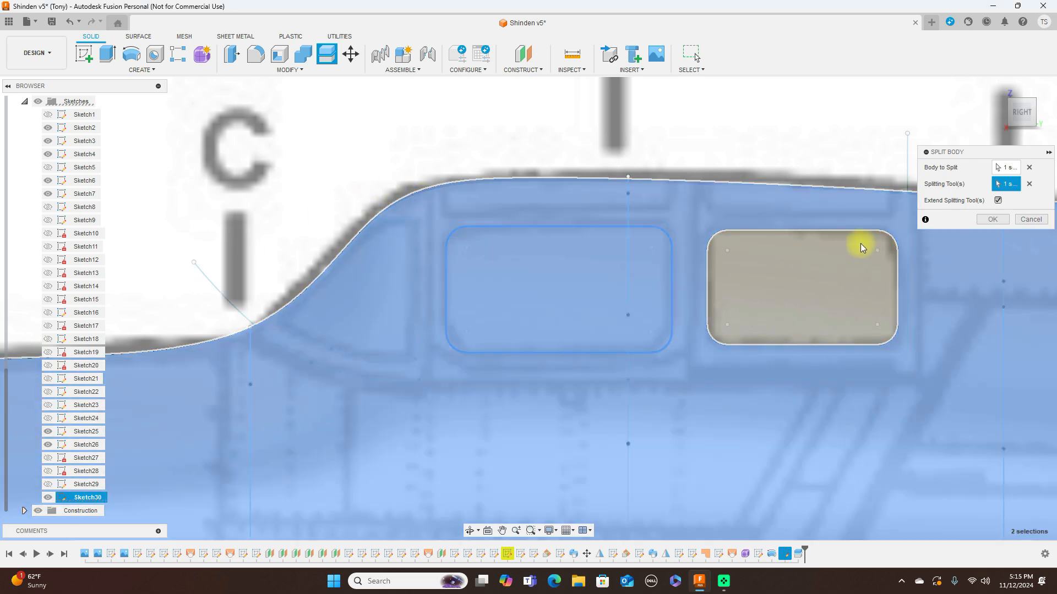
pyautogui.click(989, 220)
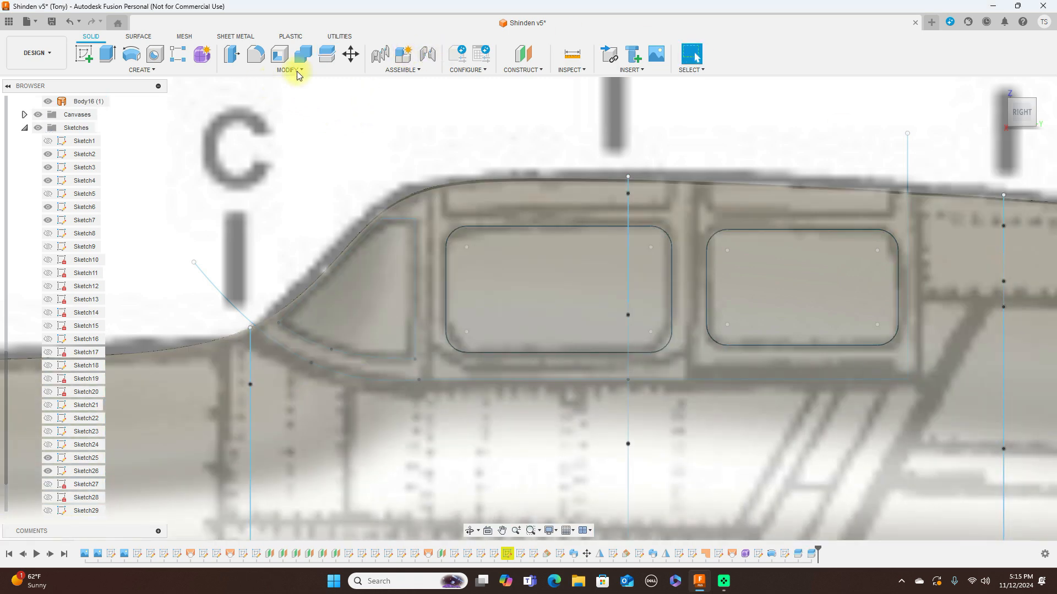
# Split the remaining fuselage body with the windscreen's triangular side pane outline
pyautogui.click(326, 53)
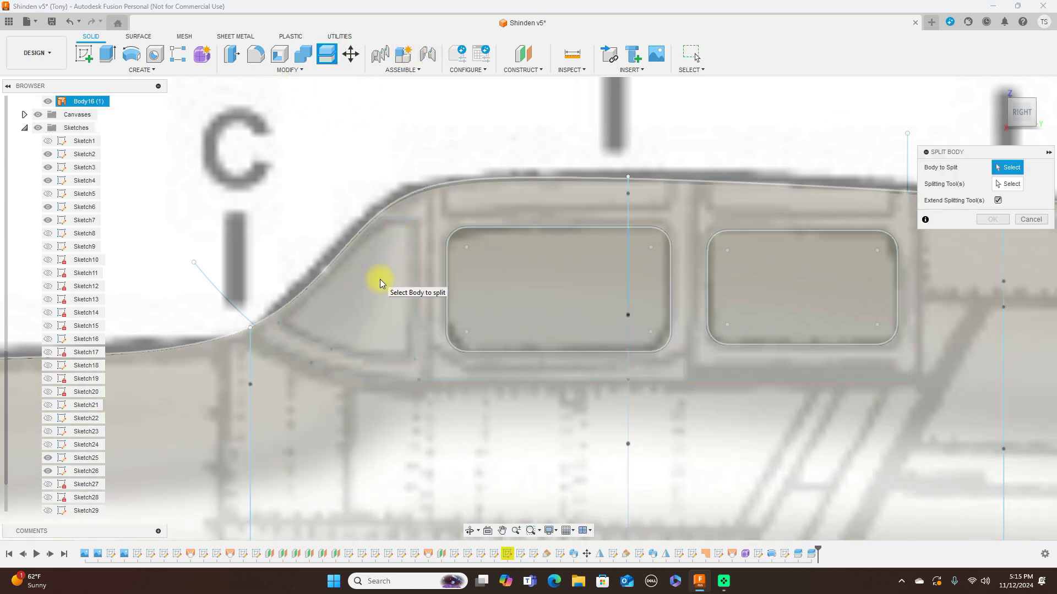
pyautogui.click(380, 283)
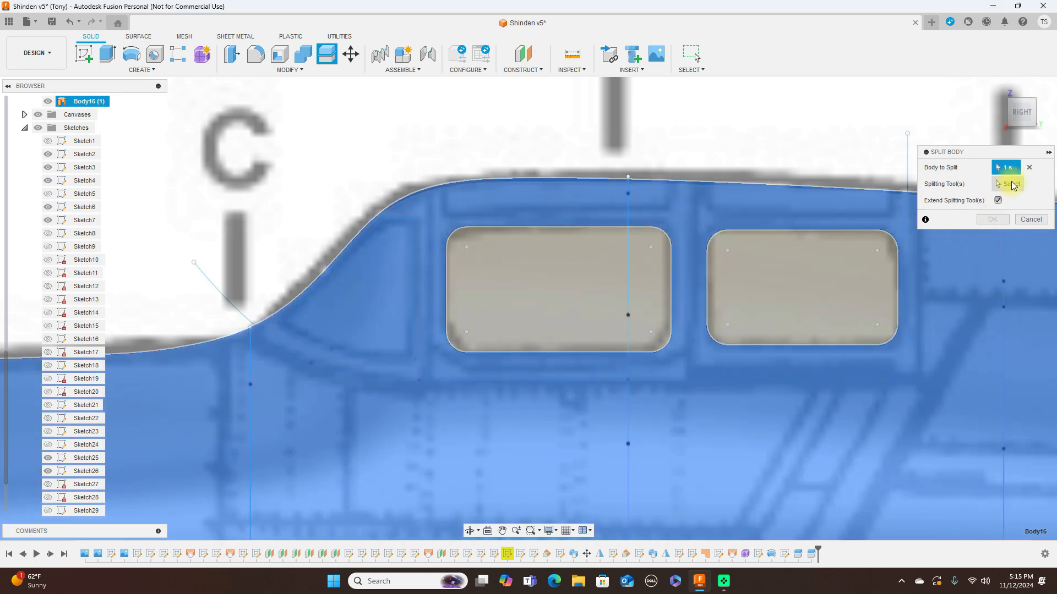
pyautogui.click(1010, 183)
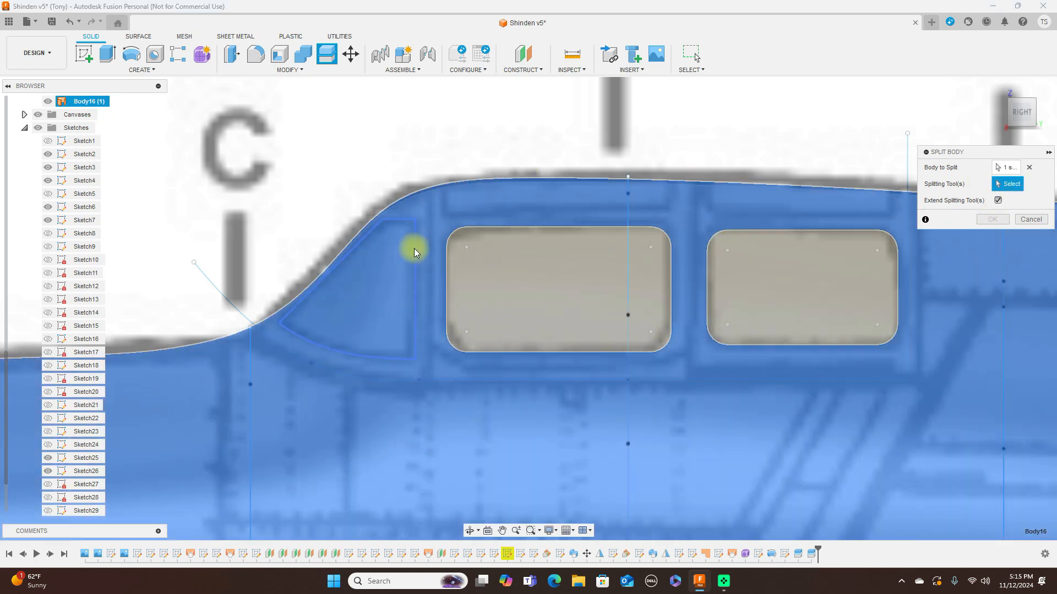
pyautogui.click(416, 250)
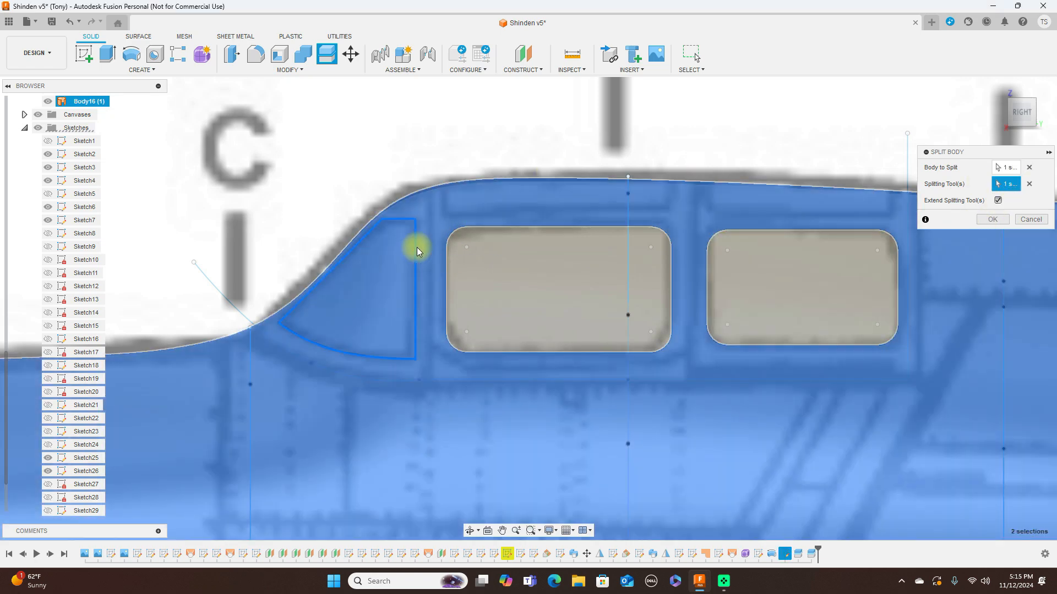
pyautogui.click(1002, 217)
# Examine the split canopy windows from the side and from above, comparing them with the reference canvases
pyautogui.scroll(-5, 830, 229)
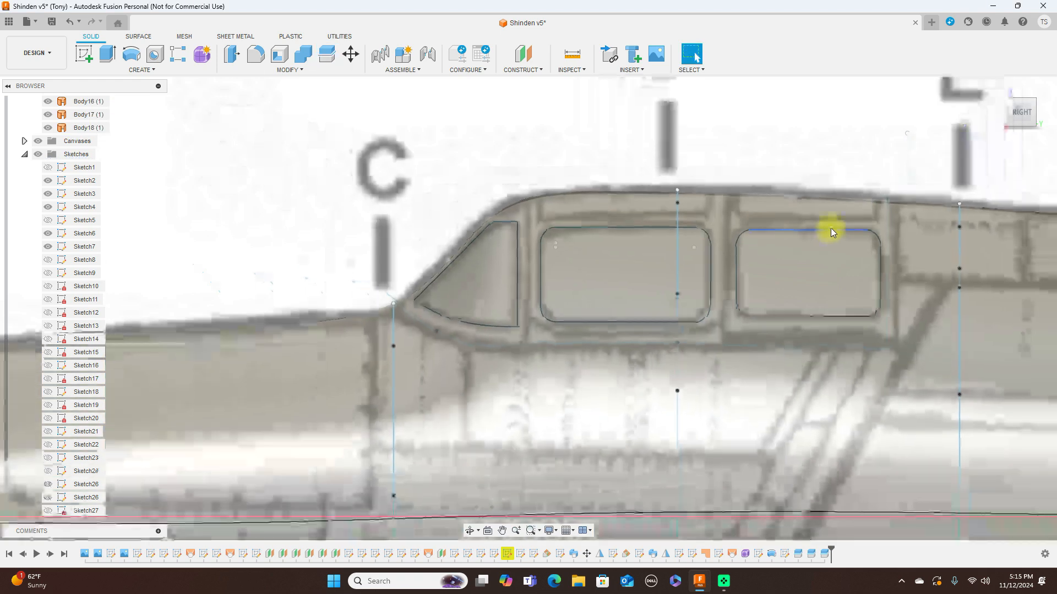
pyautogui.scroll(-3, 858, 121)
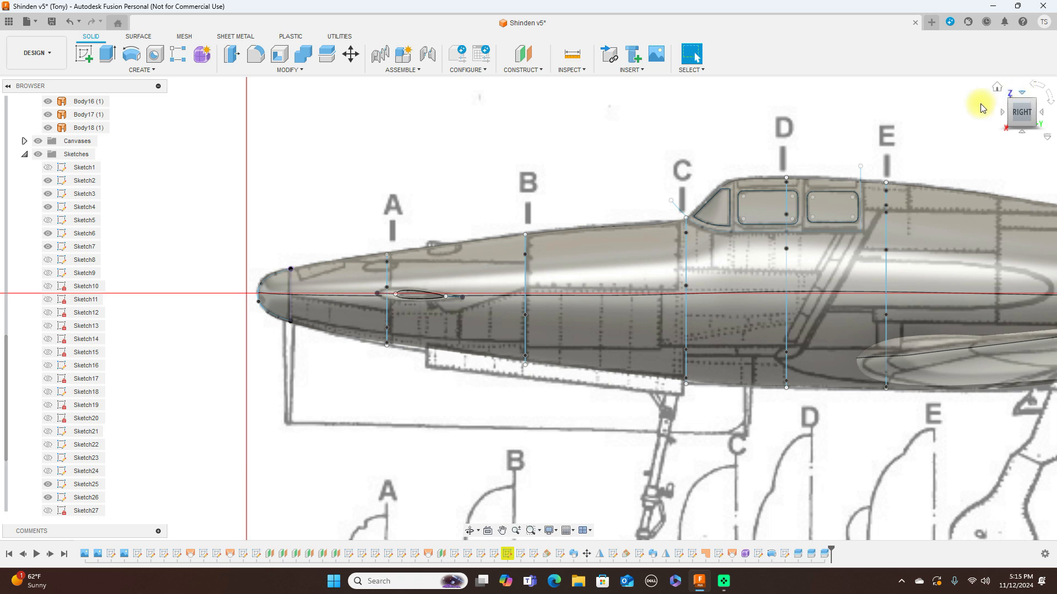
pyautogui.scroll(4, 968, 109)
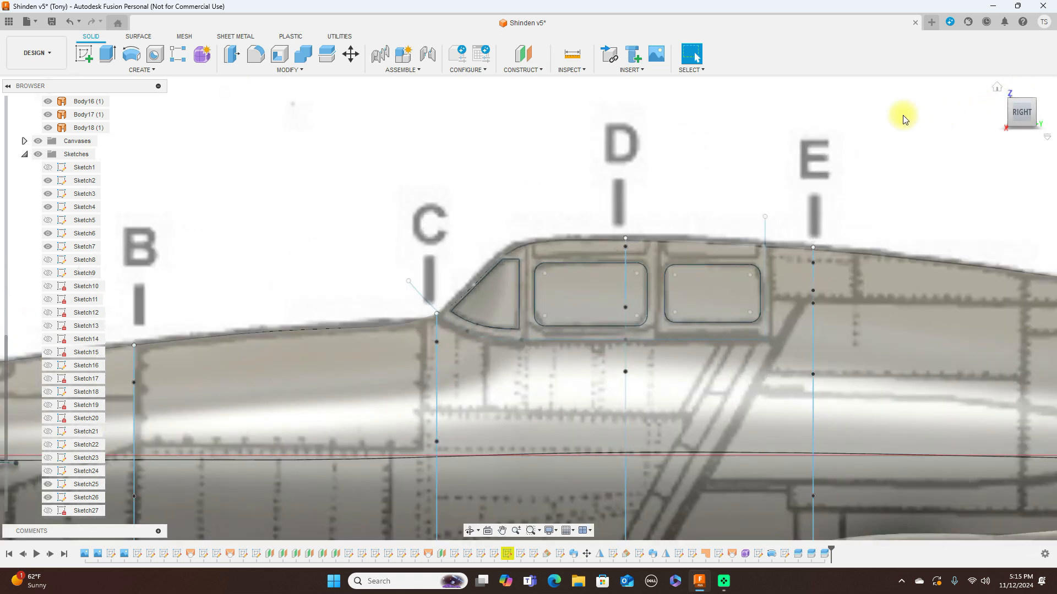
pyautogui.moveTo(1037, 105)
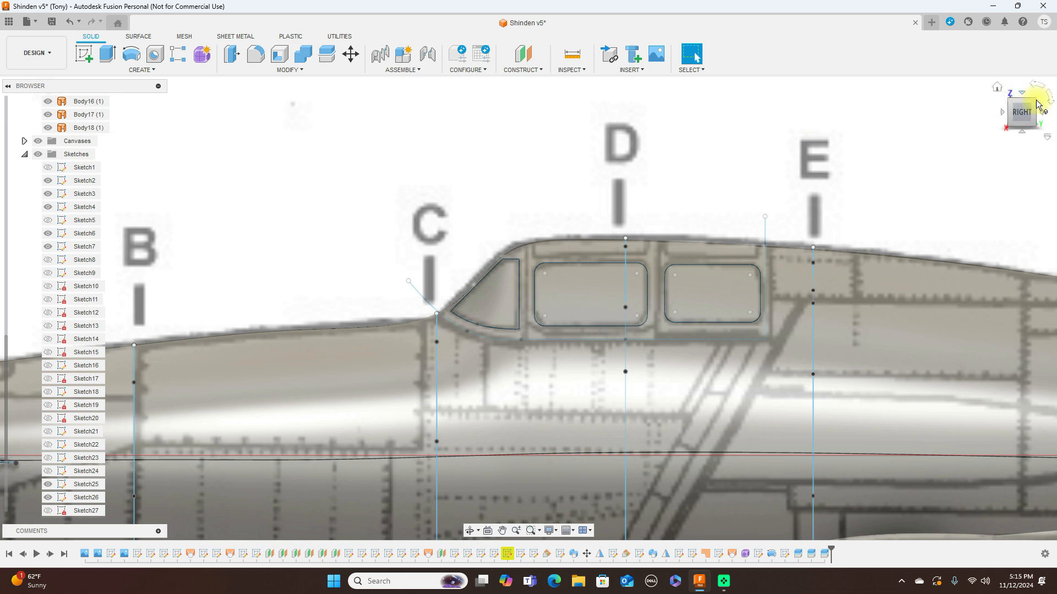
pyautogui.click(1024, 94)
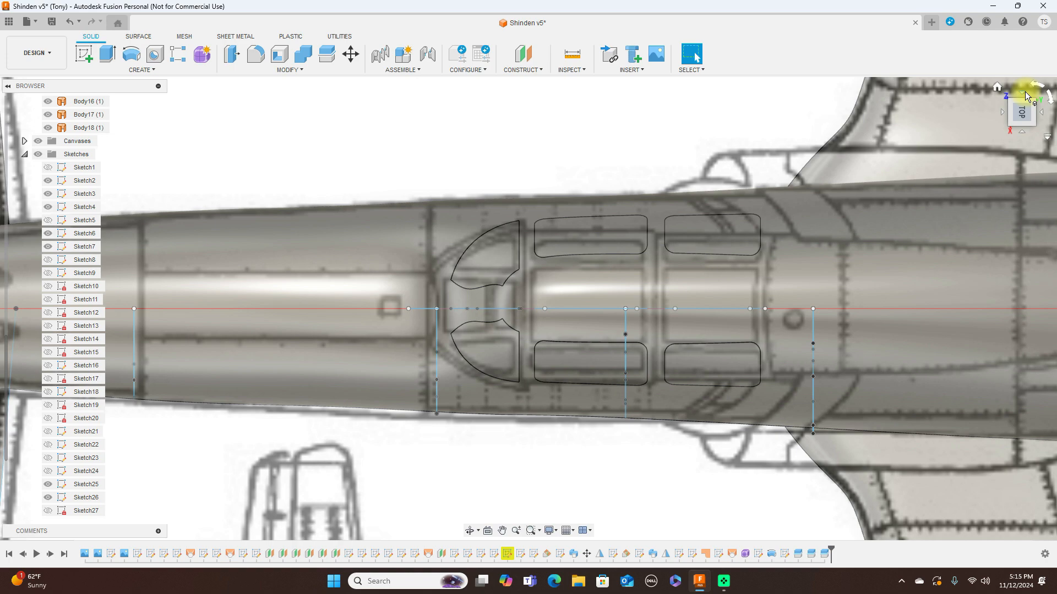
pyautogui.click(1019, 133)
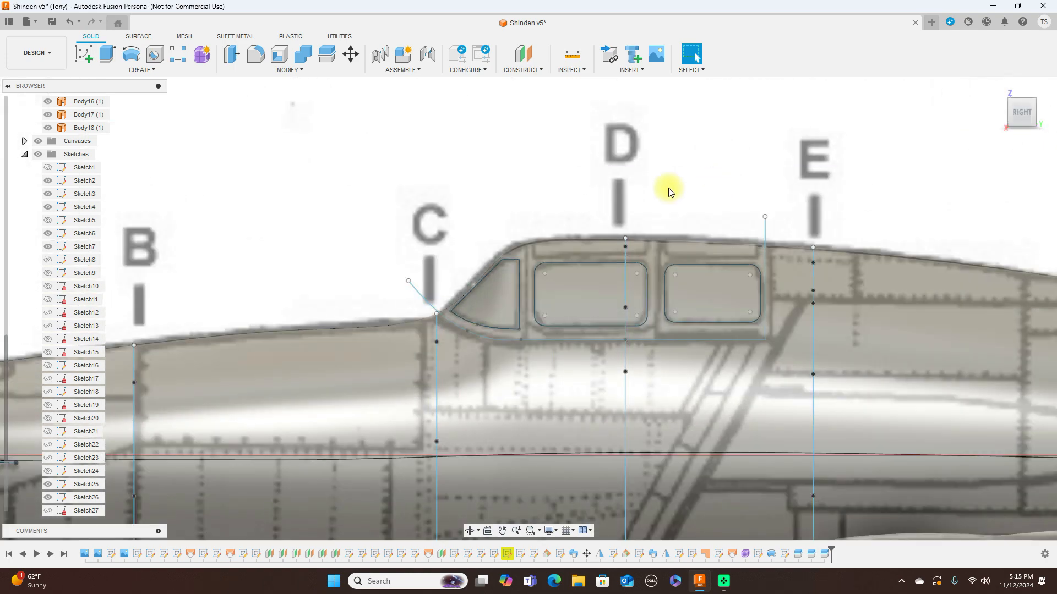
pyautogui.click(543, 242)
pyautogui.scroll(4, 543, 244)
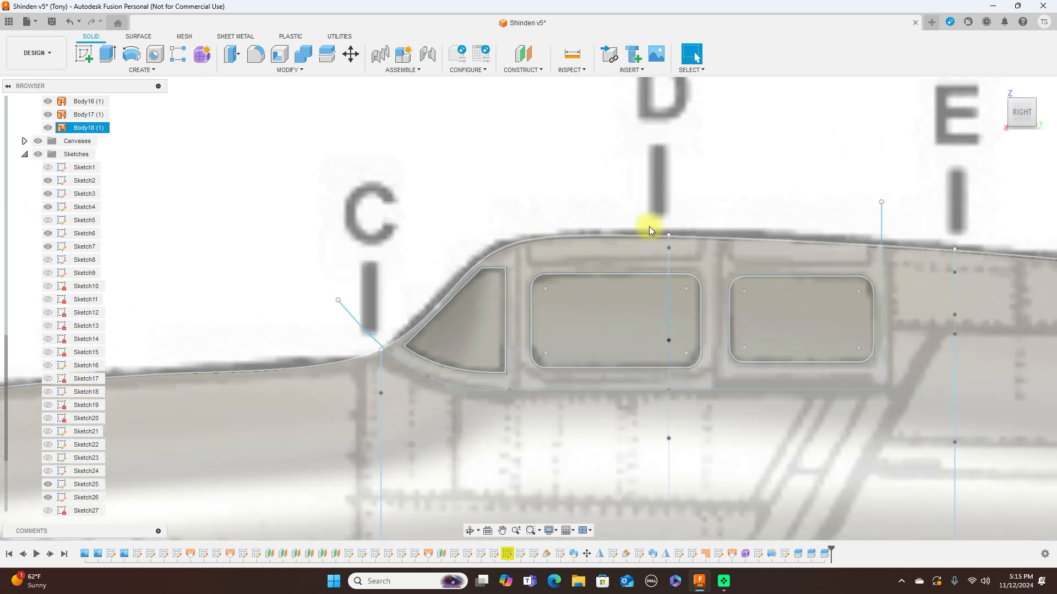
pyautogui.click(1021, 91)
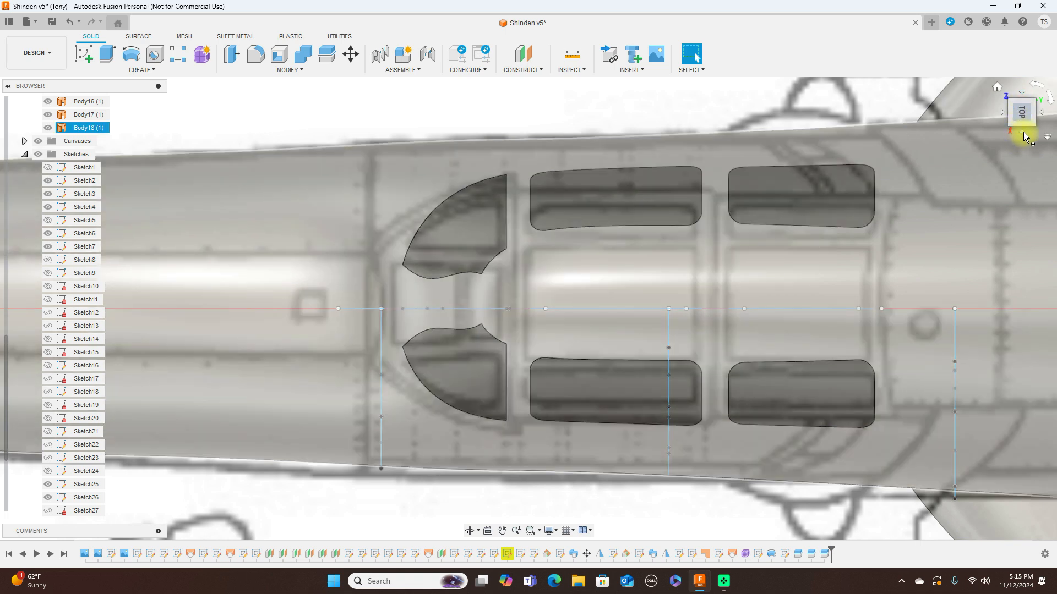
pyautogui.click(1023, 132)
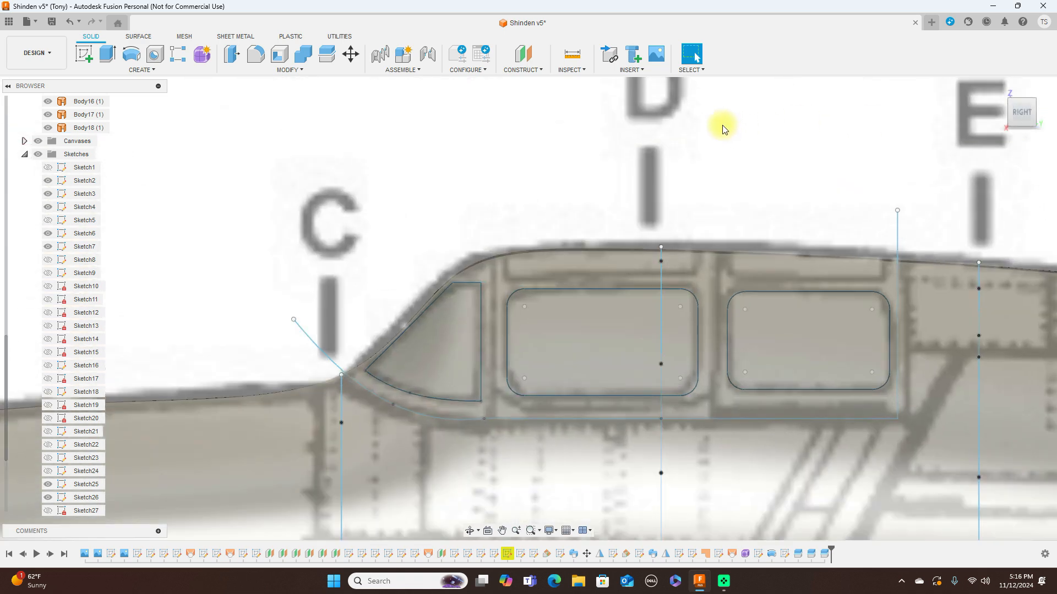
# Sketch a U-shaped three-line outline on the side plane around the front roof pane, leaving it open above the canopy
pyautogui.click(84, 53)
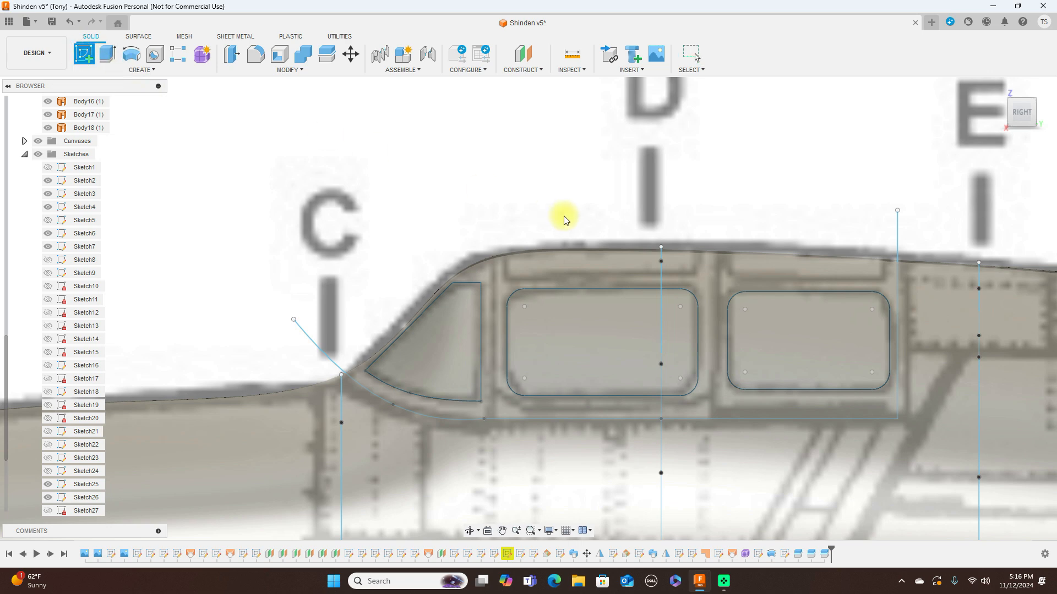
pyautogui.click(411, 160)
pyautogui.moveTo(812, 109); pyautogui.dragTo(228, 197, button='middle')
pyautogui.moveTo(754, 105); pyautogui.dragTo(285, 165, button='middle')
pyautogui.moveTo(801, 150); pyautogui.dragTo(406, 165, button='middle')
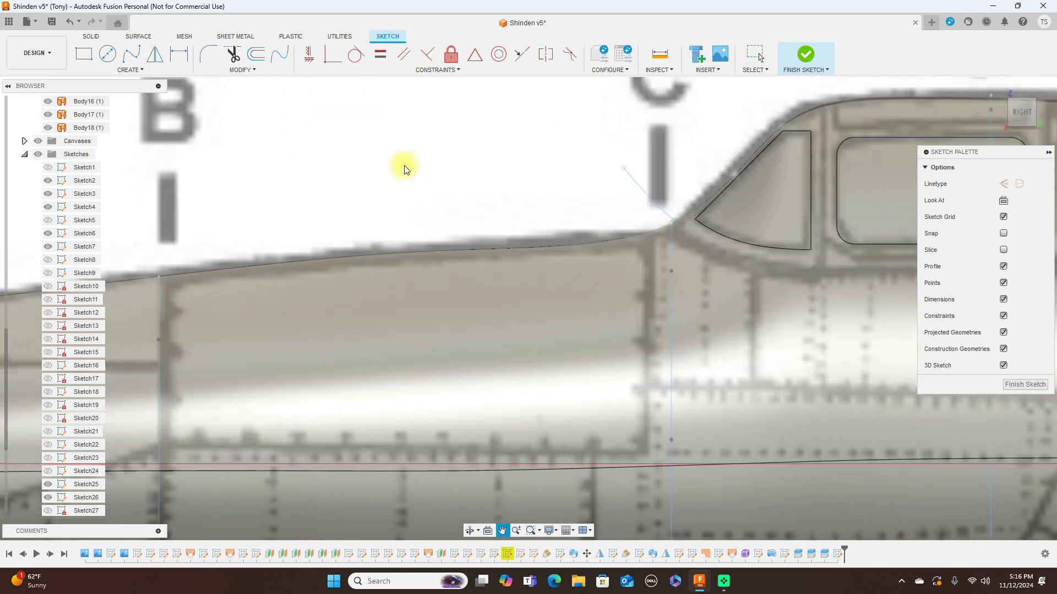
pyautogui.moveTo(777, 97); pyautogui.dragTo(682, 157, button='middle')
pyautogui.scroll(2, 663, 139)
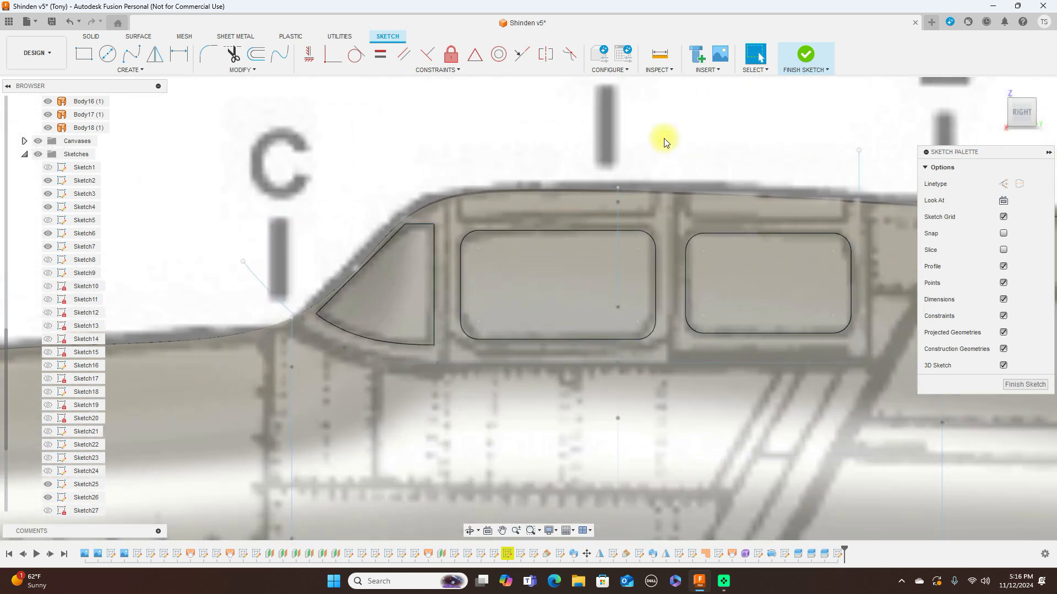
pyautogui.press('l')
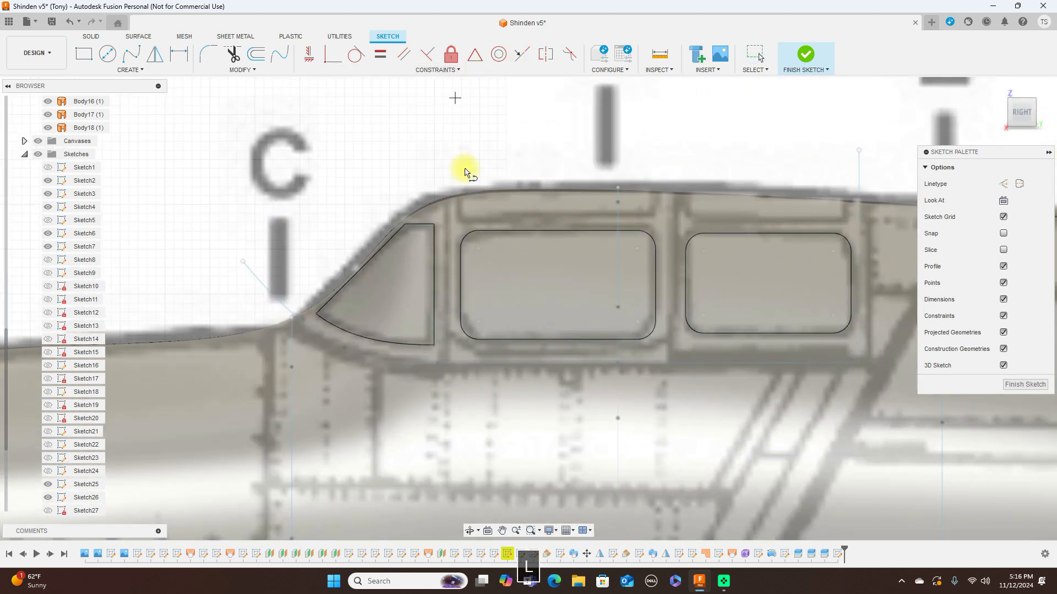
pyautogui.click(459, 218)
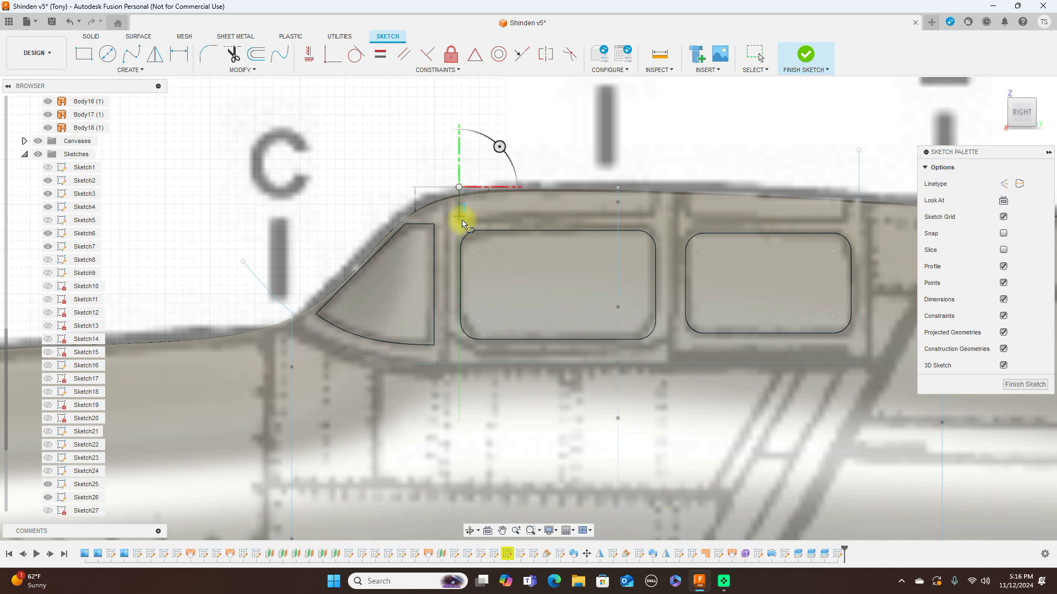
pyautogui.click(654, 217)
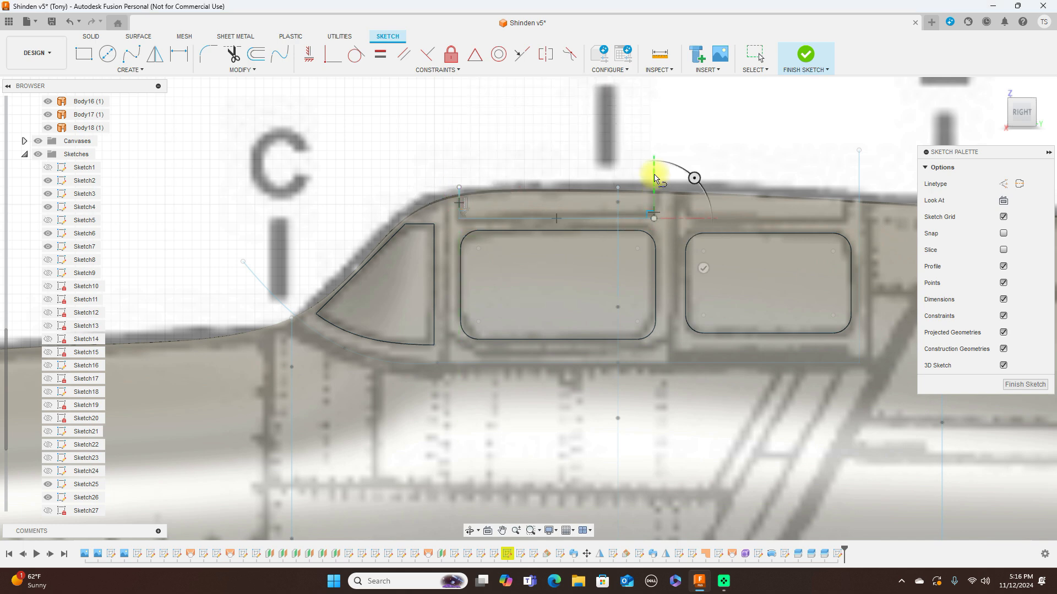
pyautogui.click(654, 164)
pyautogui.rightClick(654, 165)
pyautogui.click(688, 167)
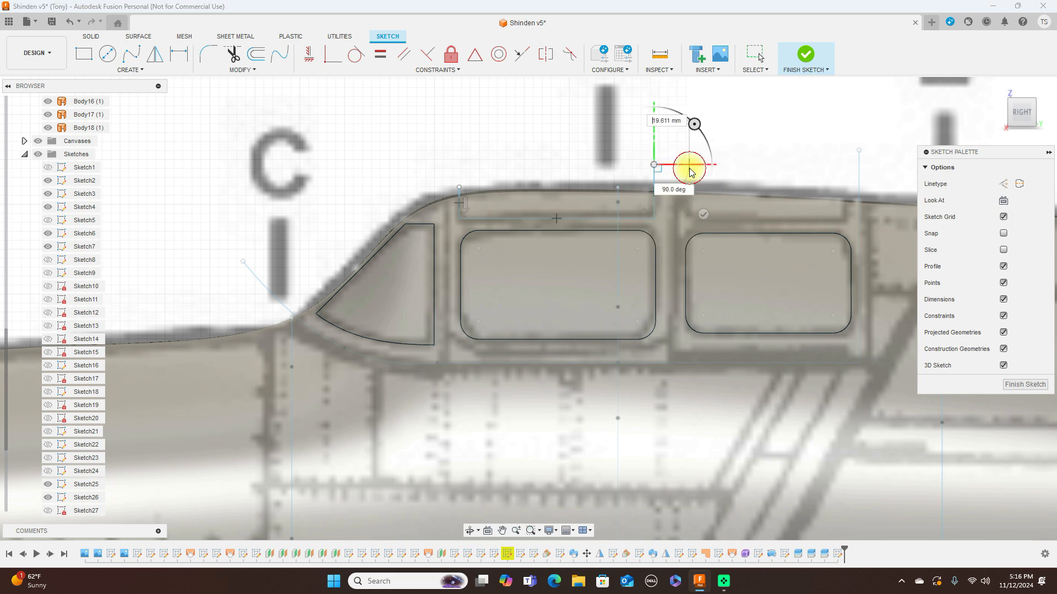
# Sketch a matching U-shaped three-line outline around the rear roof pane, with its open ends extending above the canopy
pyautogui.press('l')
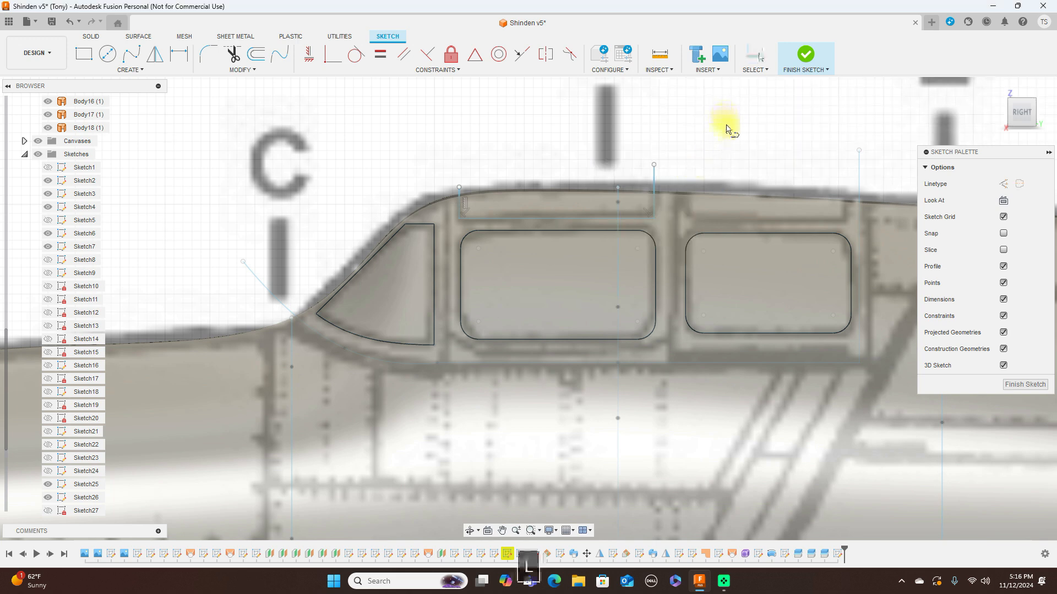
pyautogui.click(686, 176)
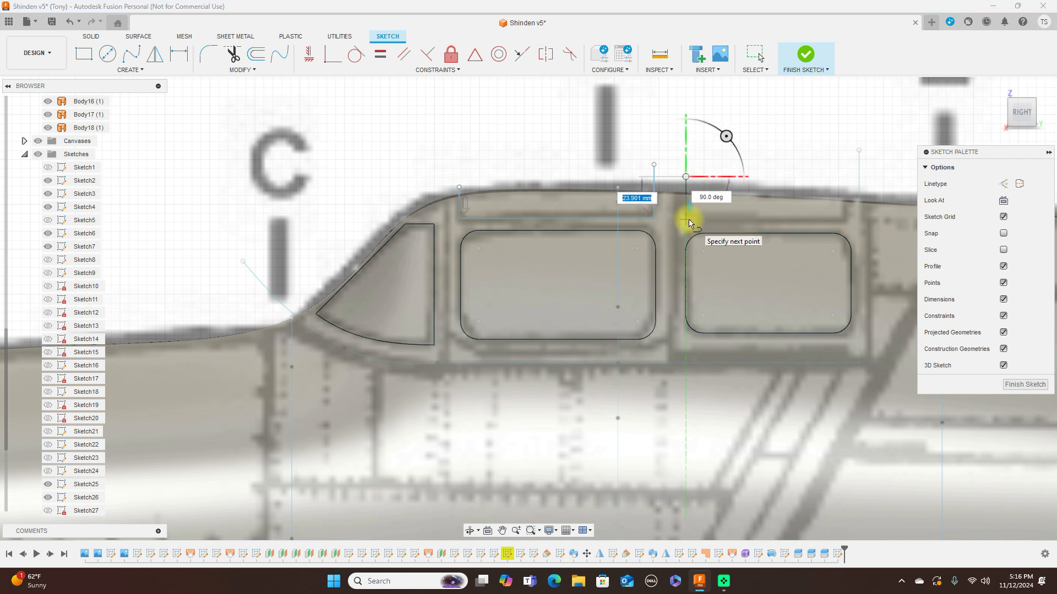
pyautogui.click(685, 220)
pyautogui.click(846, 220)
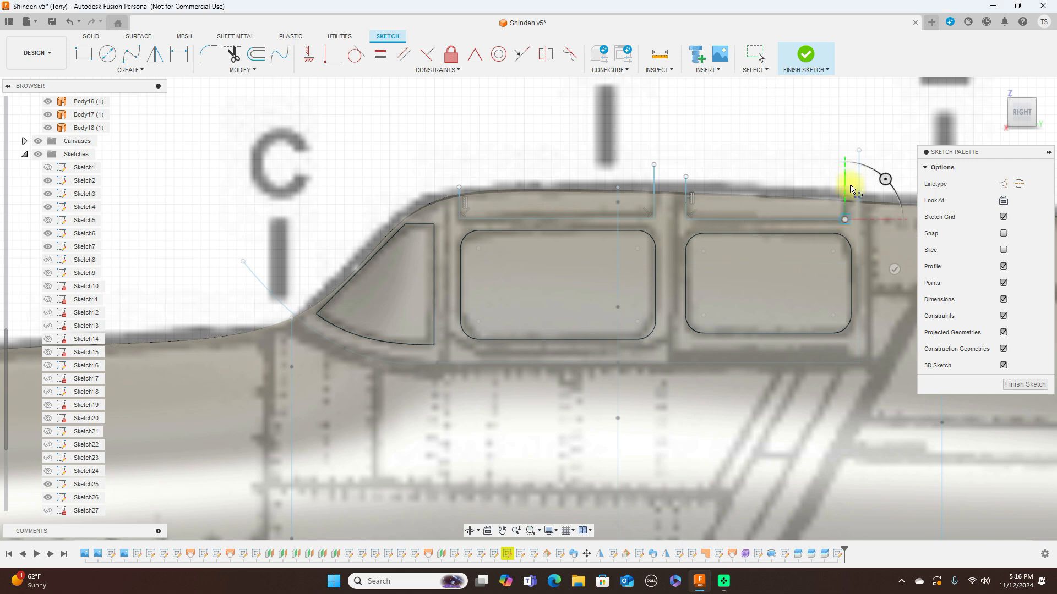
pyautogui.click(846, 171)
pyautogui.rightClick(851, 174)
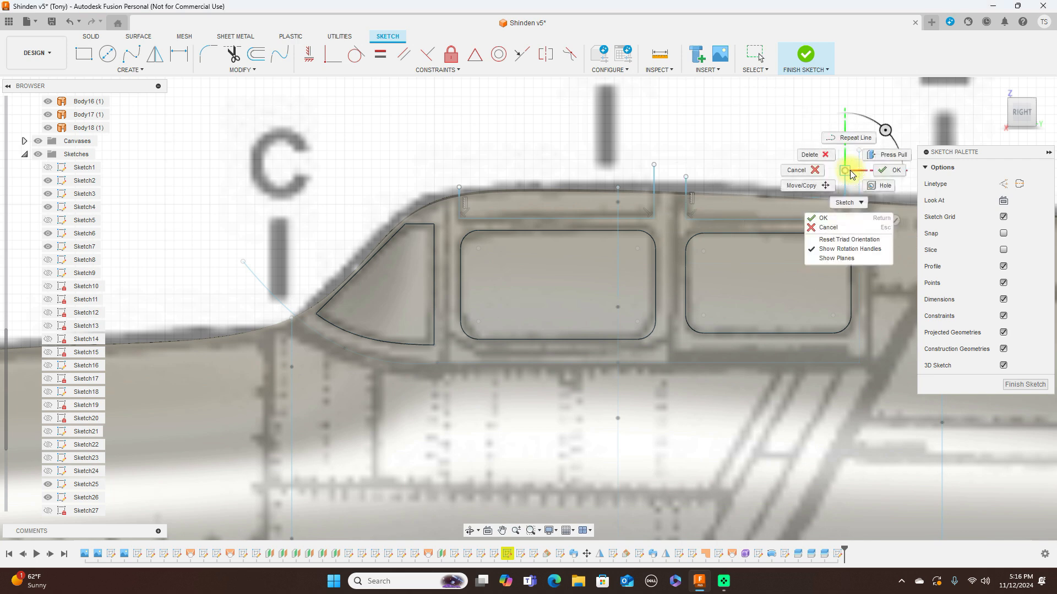
pyautogui.click(890, 170)
# Fillet the four lower corners of the two roof pane outlines with a 5 mm radius and finish the sketch
pyautogui.scroll(2, 782, 113)
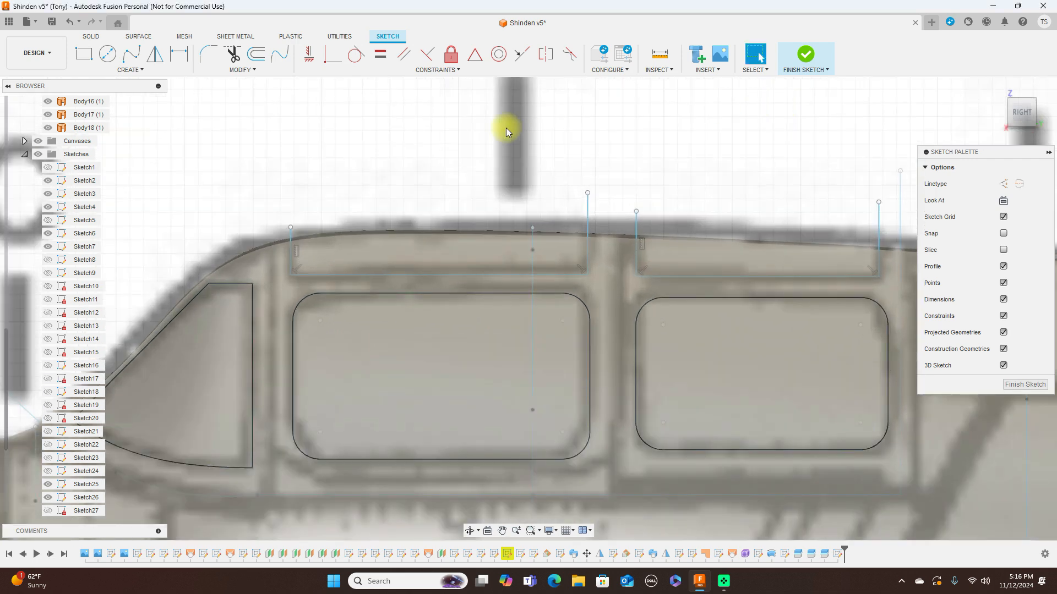
pyautogui.click(208, 54)
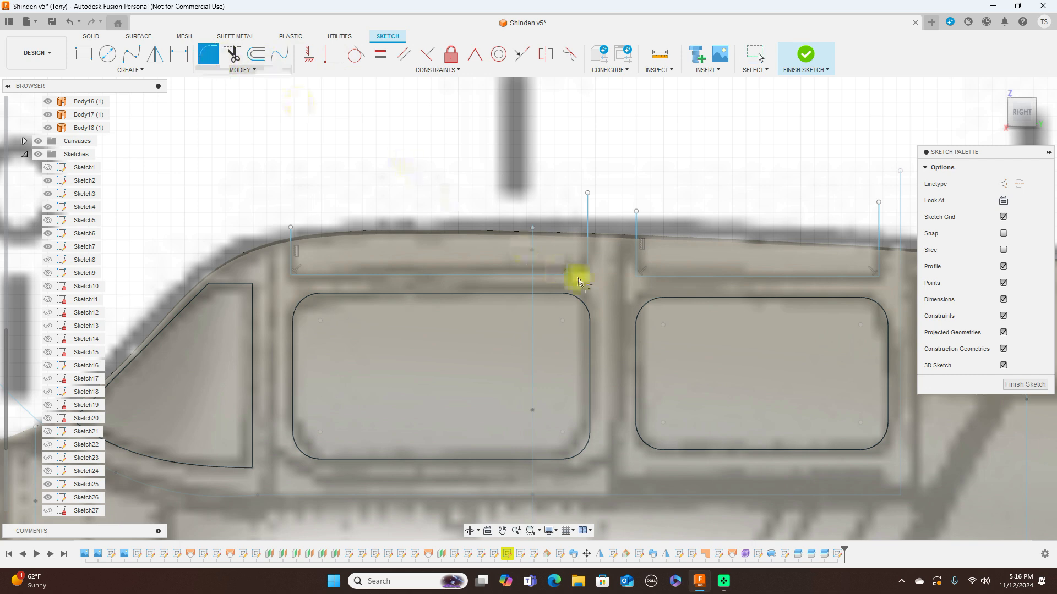
pyautogui.click(634, 277)
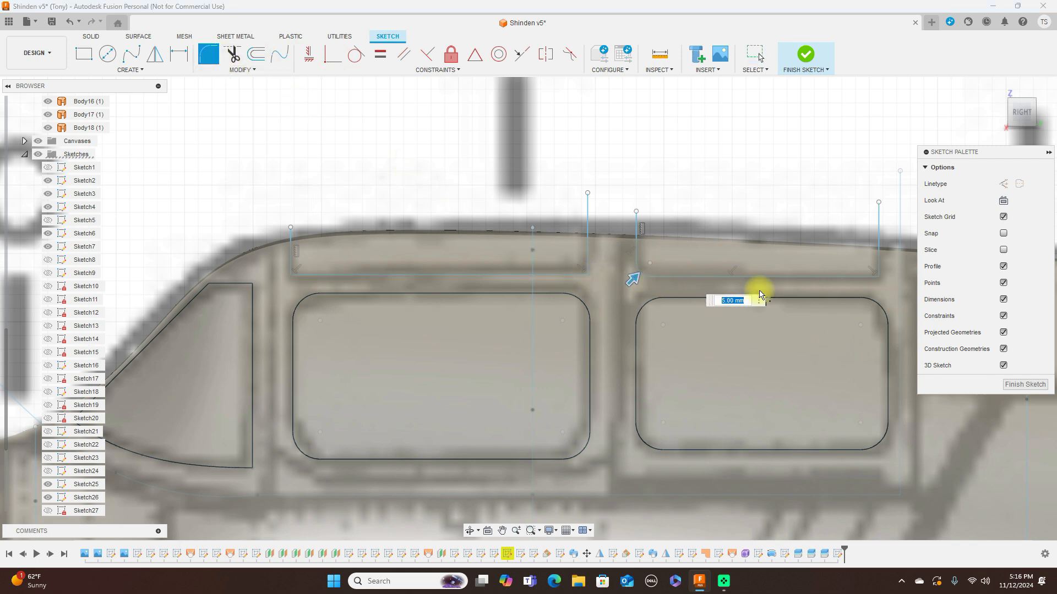
pyautogui.click(879, 278)
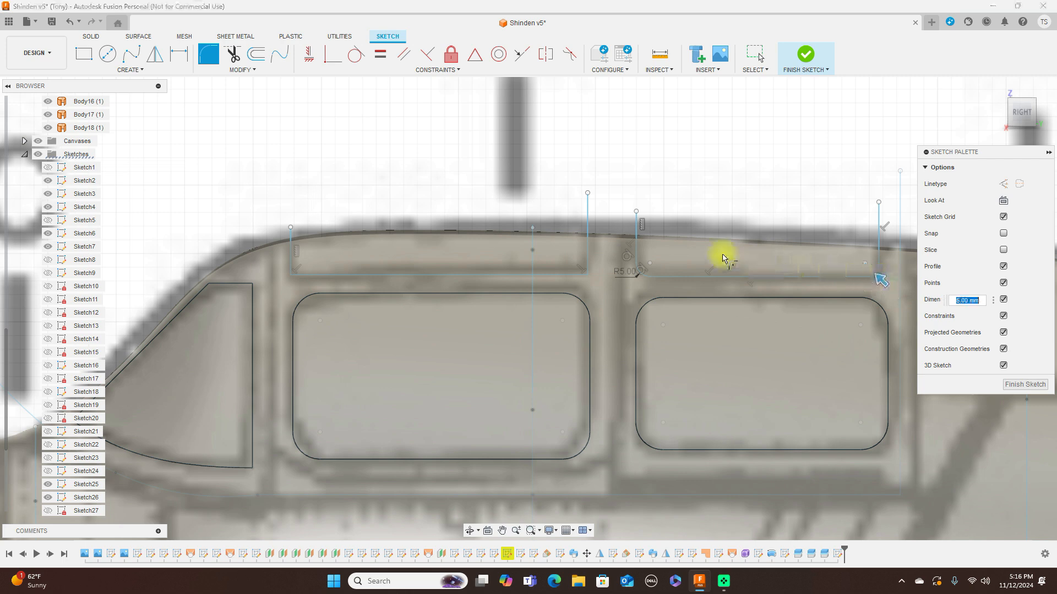
pyautogui.click(588, 277)
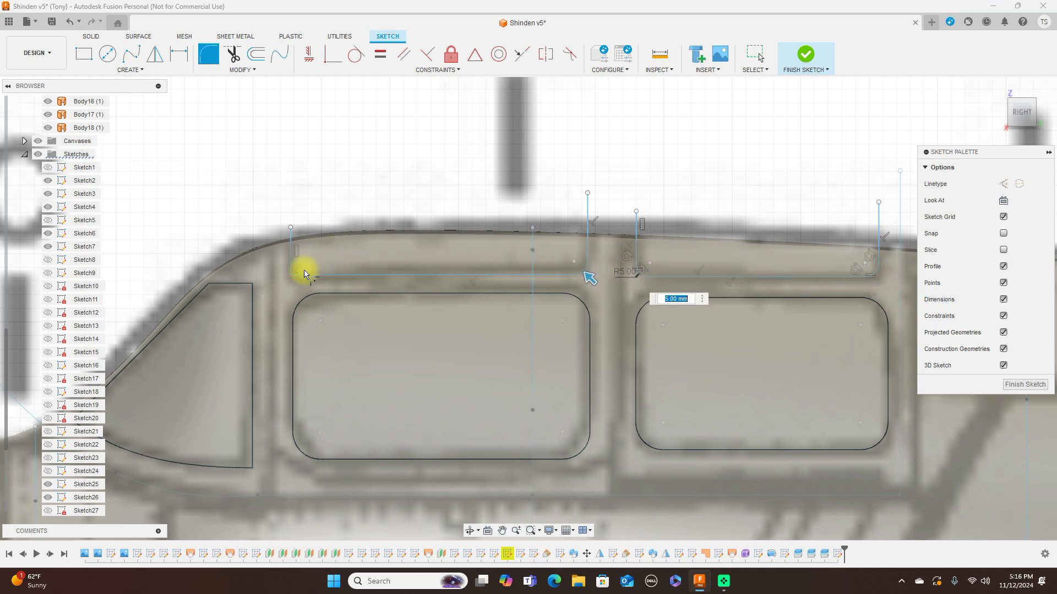
pyautogui.click(291, 278)
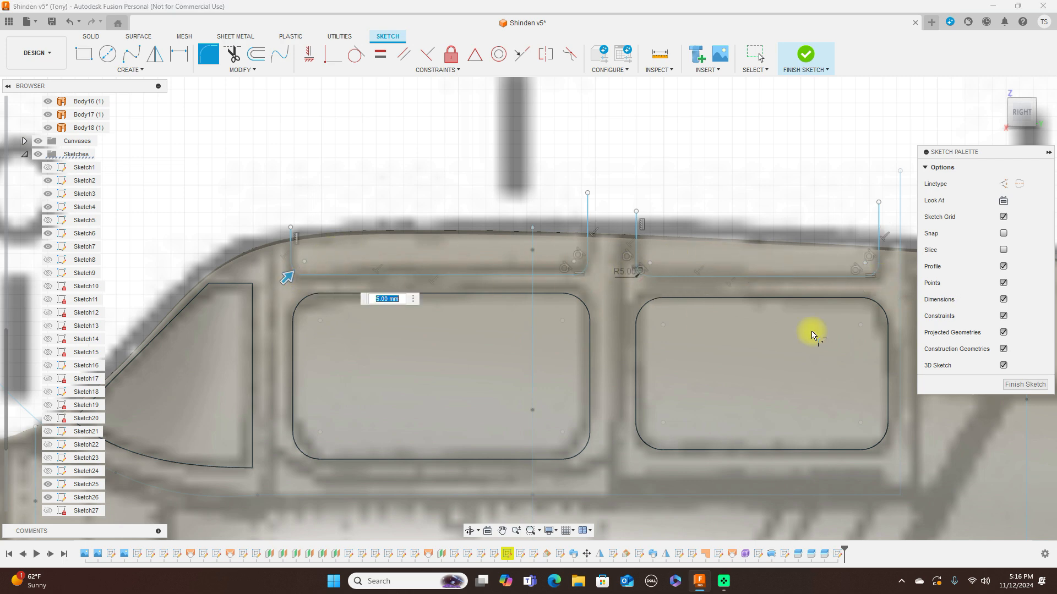
pyautogui.click(1017, 388)
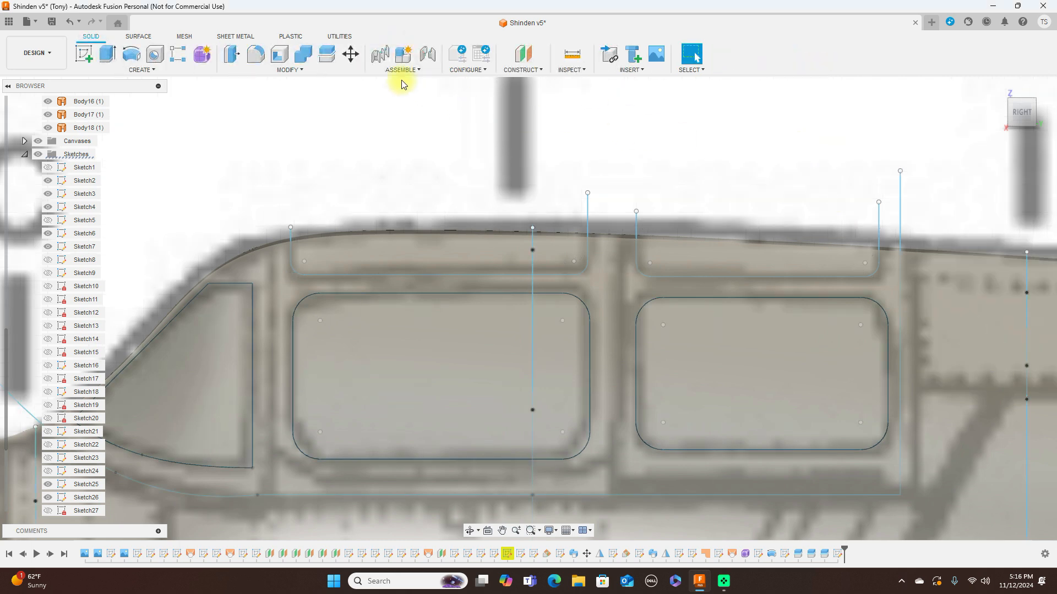
# Split the fuselage body using the rear roof pane outline as the splitting tool
pyautogui.click(326, 54)
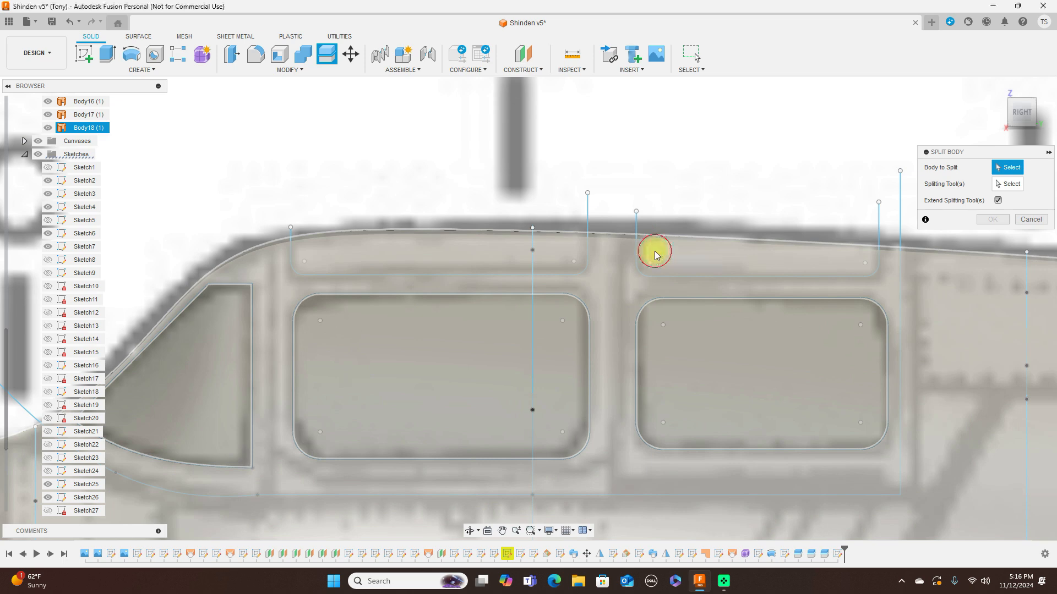
pyautogui.click(653, 255)
pyautogui.click(1007, 185)
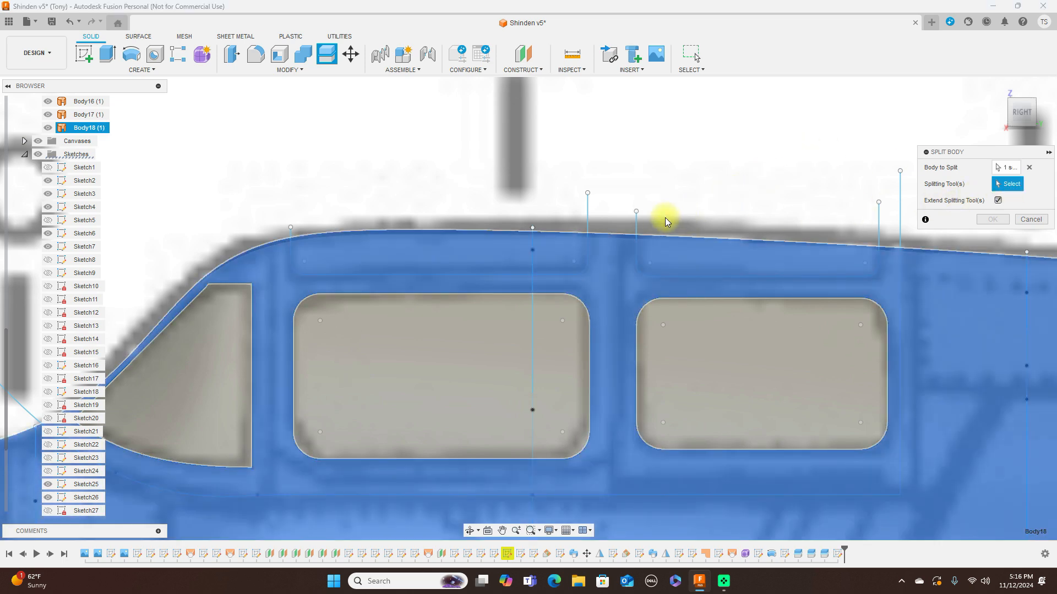
pyautogui.click(637, 221)
pyautogui.click(1001, 221)
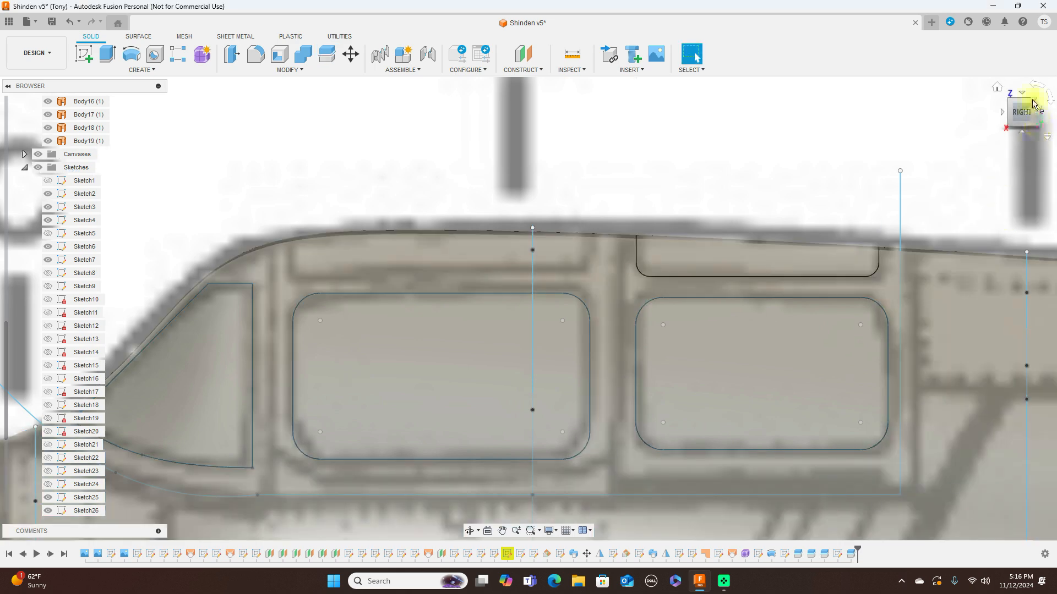
# Make Sketch31 visible again and split the remaining fuselage body with the front roof pane outline
pyautogui.click(1023, 94)
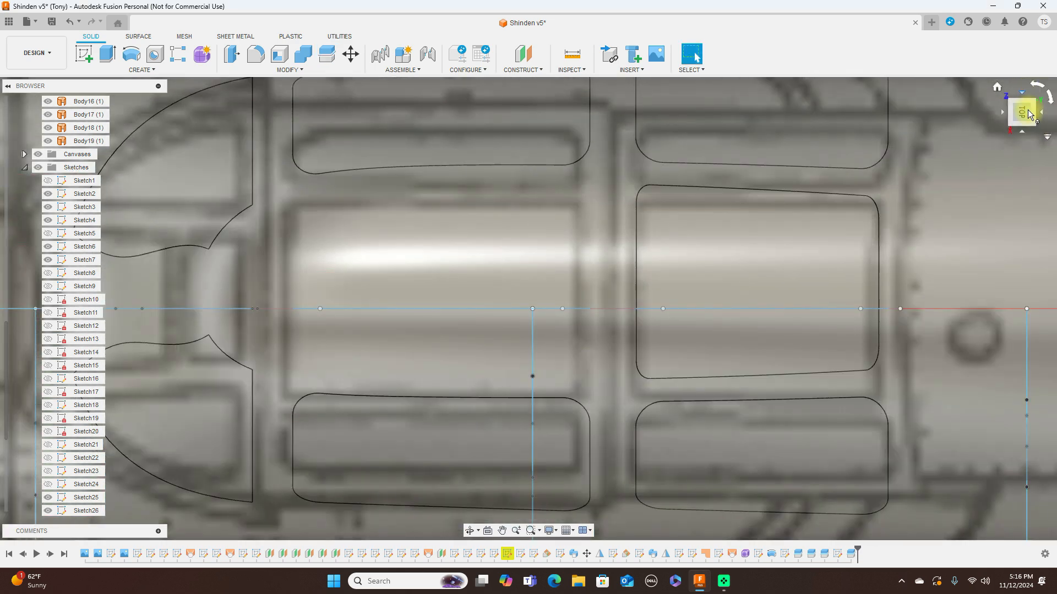
pyautogui.click(1020, 131)
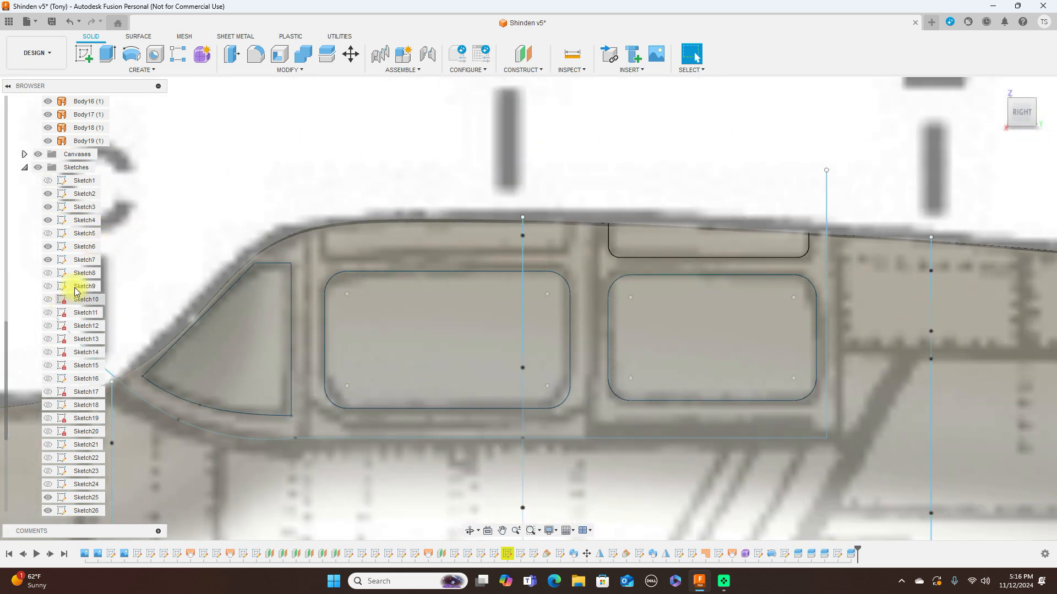
pyautogui.scroll(-3, 90, 274)
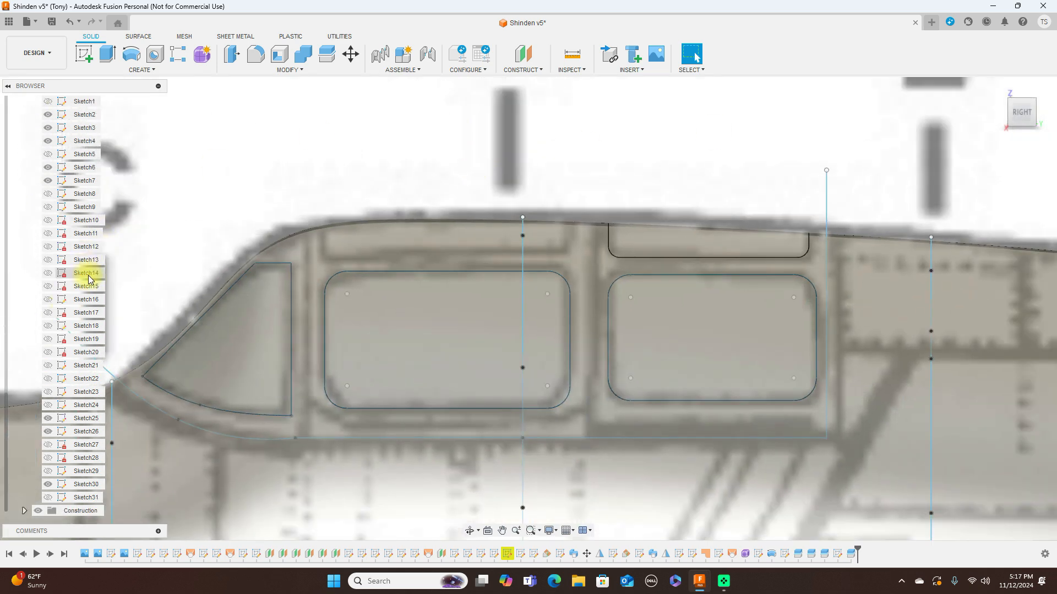
pyautogui.click(49, 499)
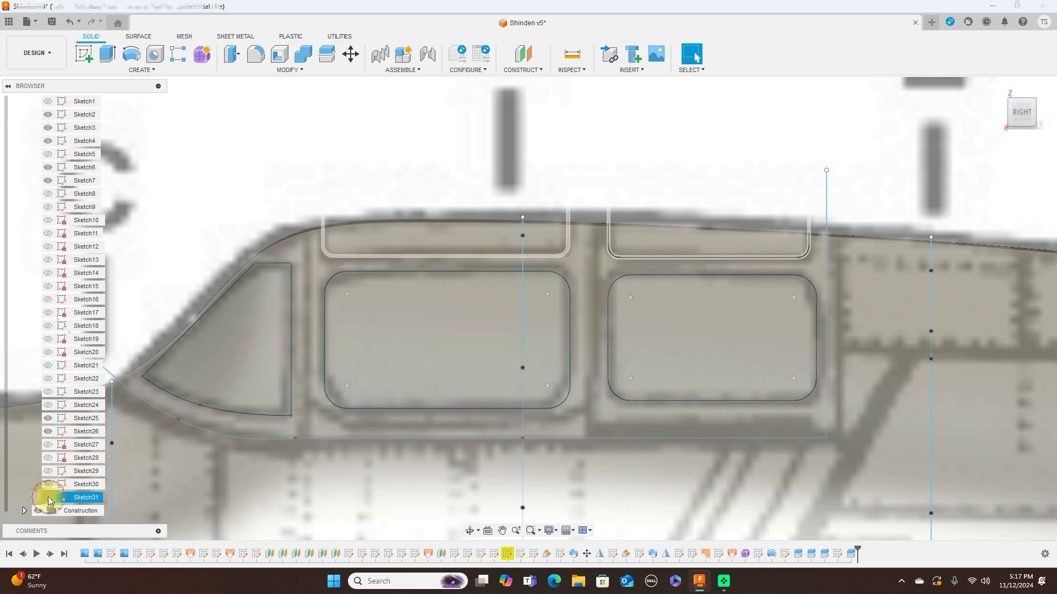
pyautogui.click(49, 499)
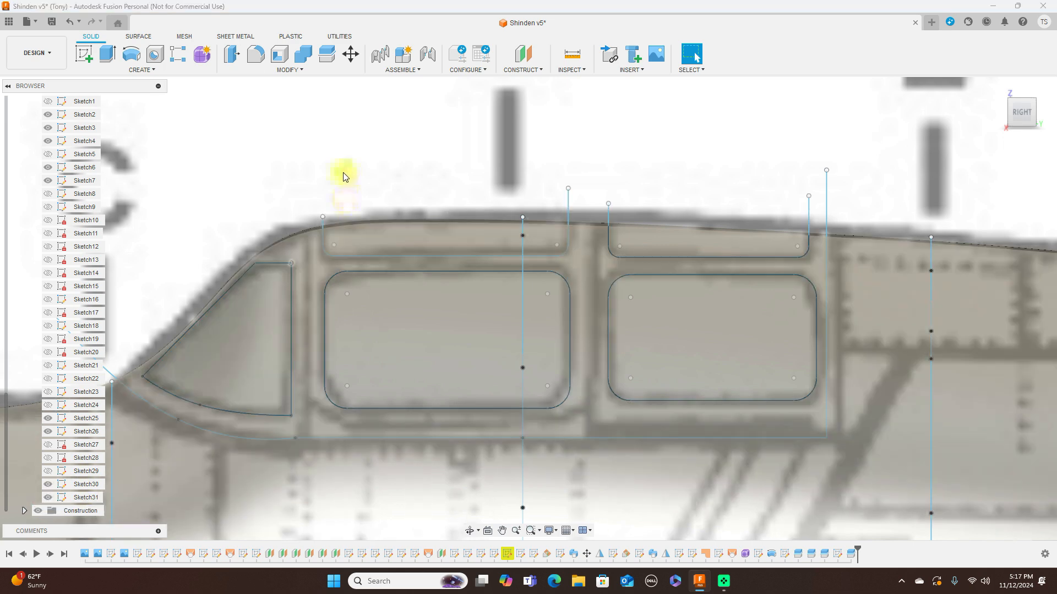
pyautogui.click(330, 59)
pyautogui.click(306, 237)
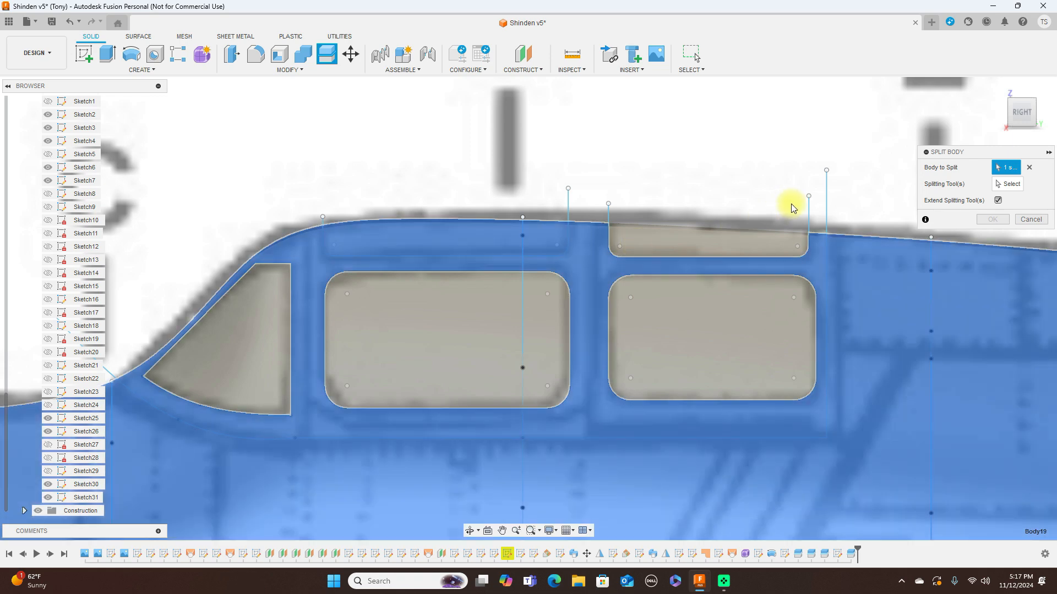
pyautogui.click(1007, 185)
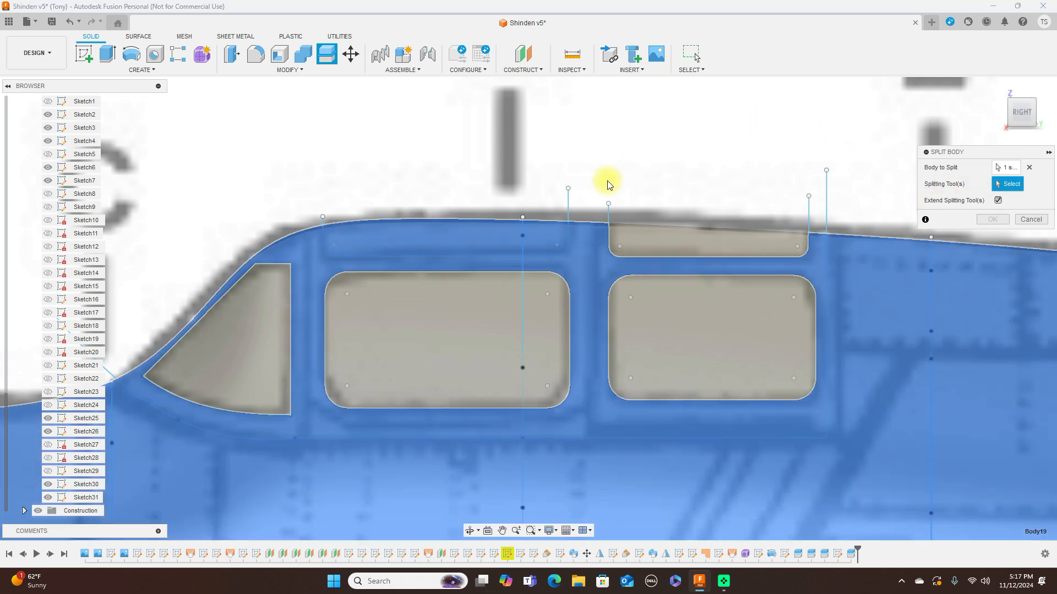
pyautogui.click(569, 199)
pyautogui.click(988, 220)
# Examine the canopy from the front and the side, comparing the windscreen area with the reference canvases
pyautogui.scroll(-5, 945, 194)
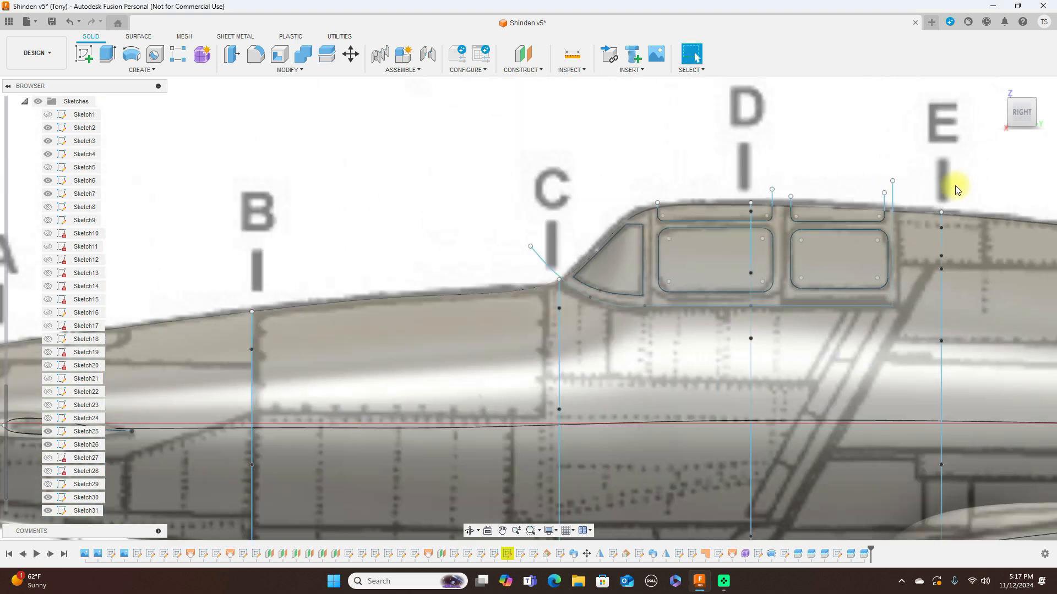
pyautogui.click(1002, 112)
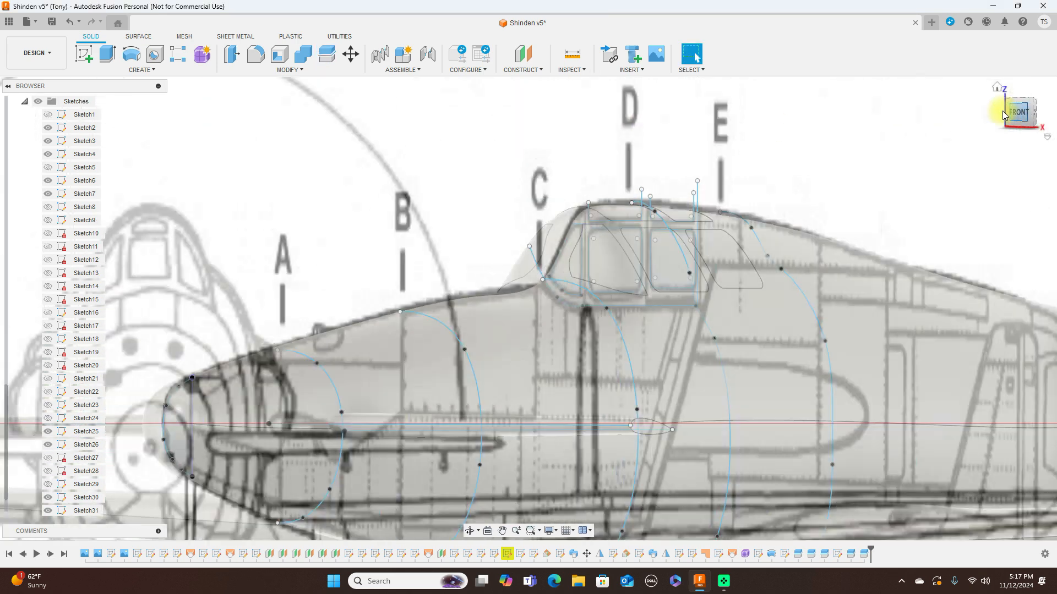
pyautogui.scroll(5, 772, 174)
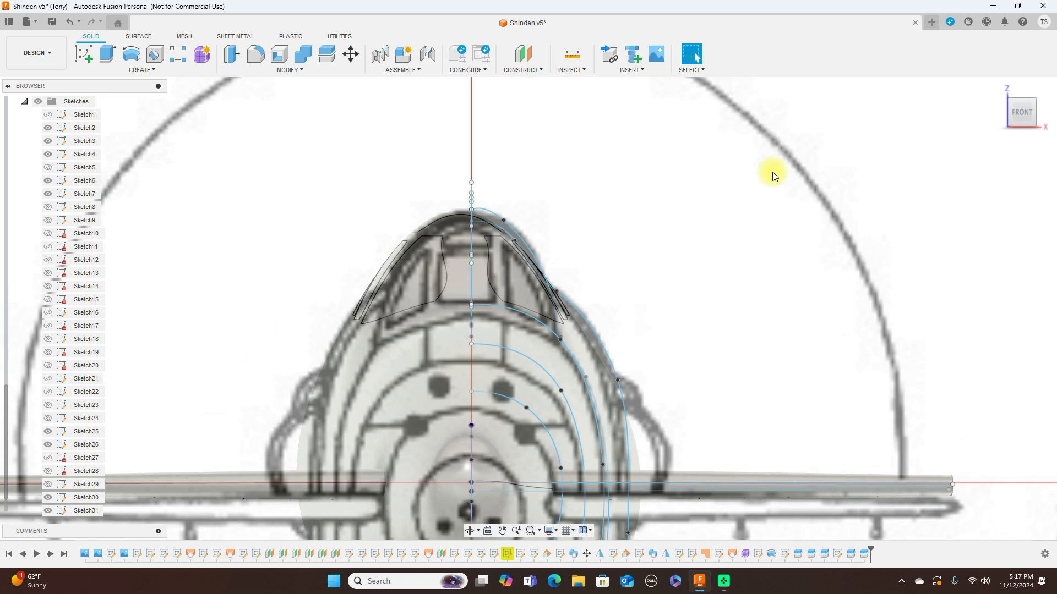
pyautogui.scroll(2, 624, 189)
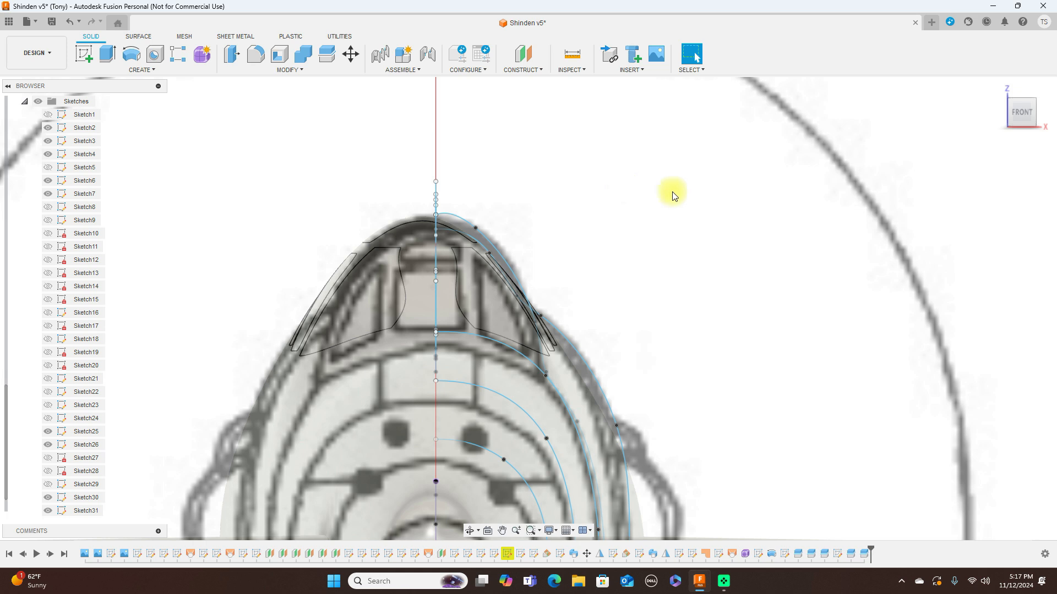
pyautogui.click(1035, 112)
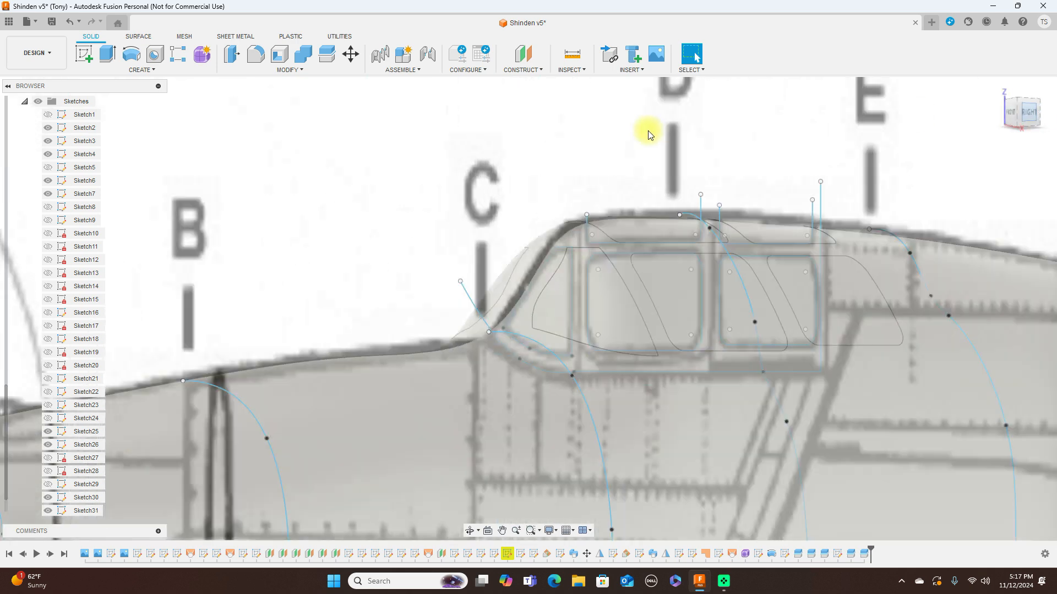
pyautogui.scroll(-2, 652, 154)
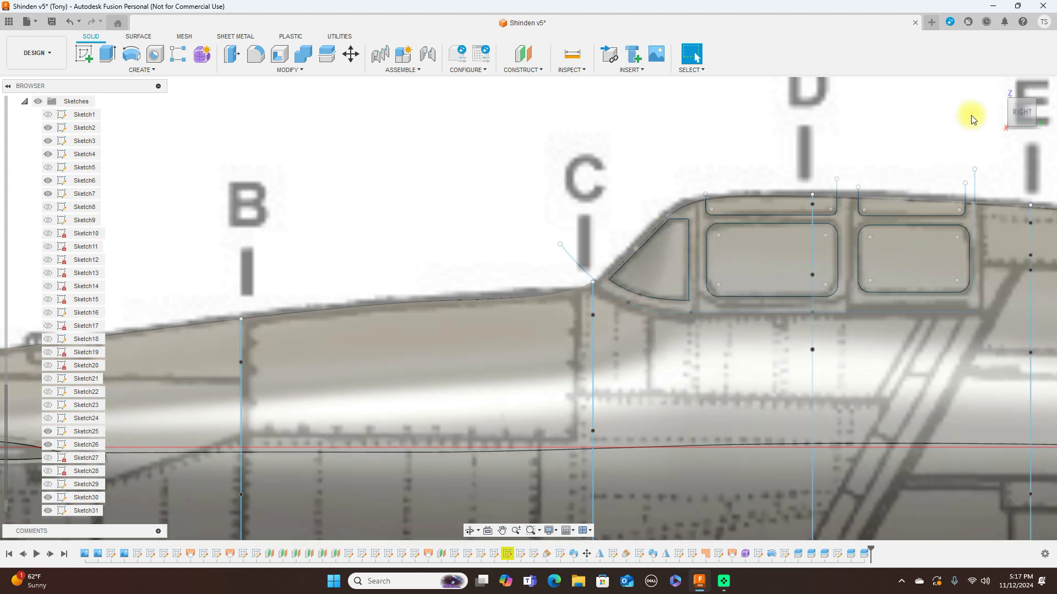
pyautogui.click(1002, 110)
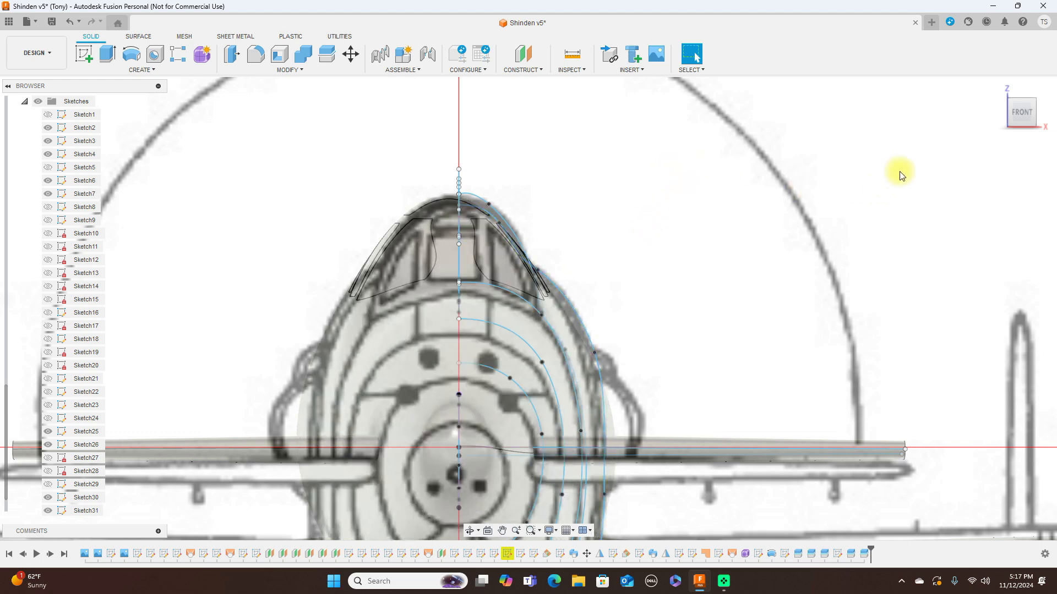
# Hide all sketches and reference canvases so that only the aircraft's bodies are shown
pyautogui.click(1043, 114)
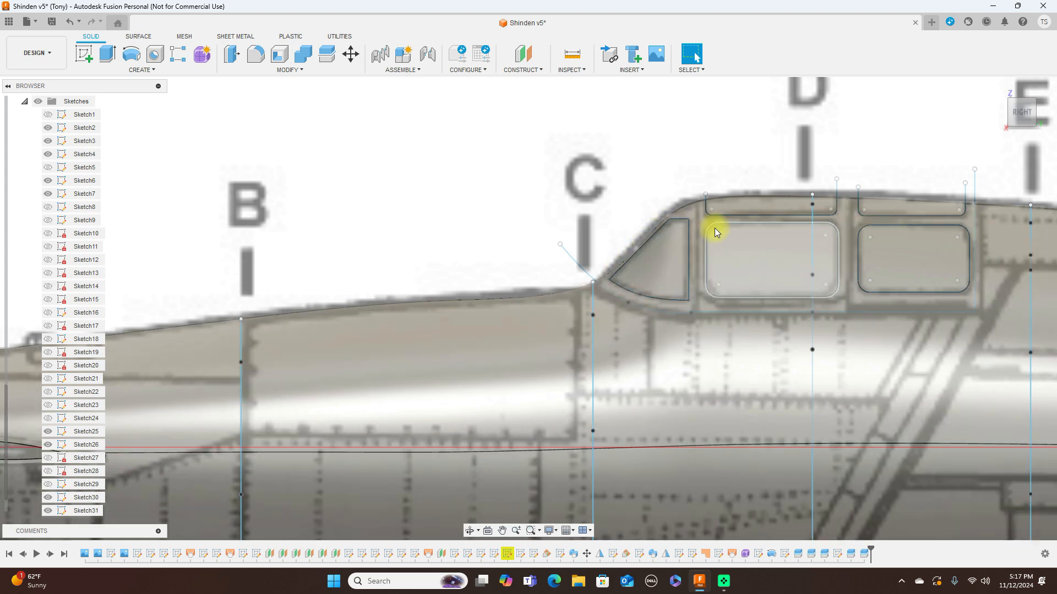
pyautogui.scroll(-3, 713, 229)
pyautogui.scroll(4, 60, 190)
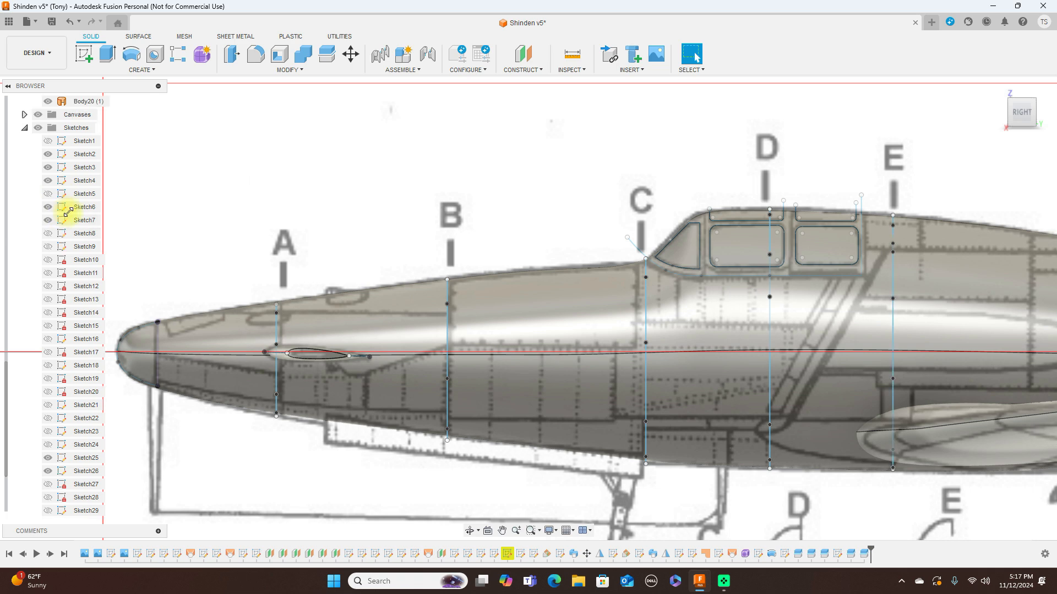
pyautogui.click(26, 156)
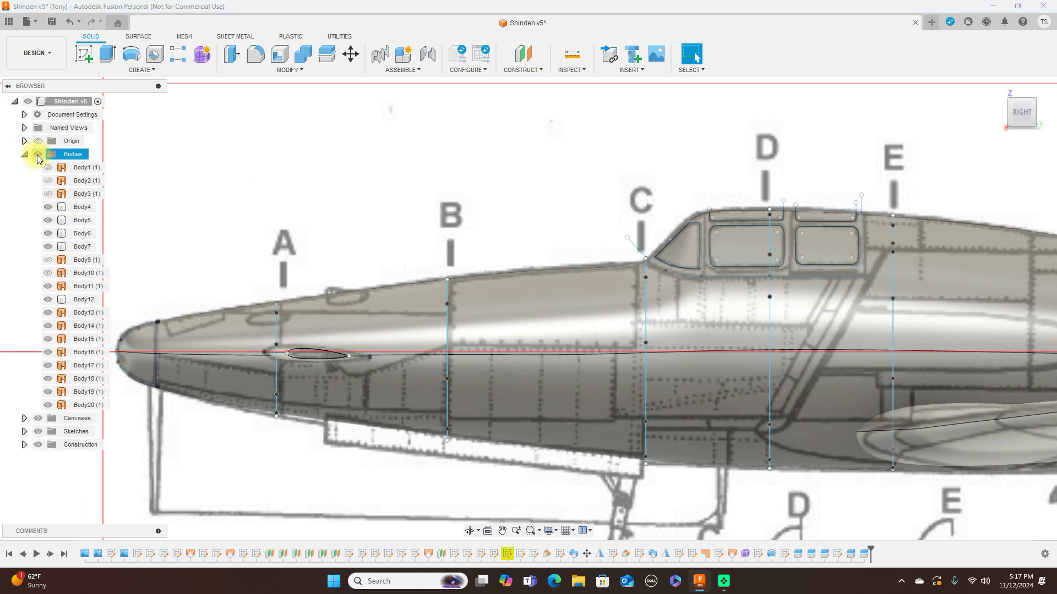
pyautogui.click(25, 155)
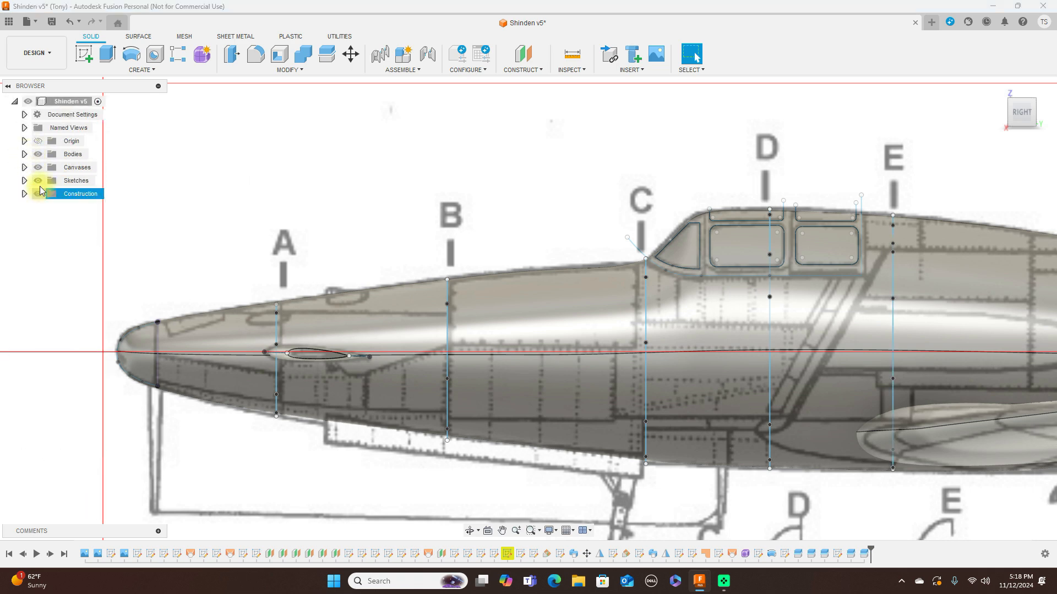
pyautogui.click(38, 181)
pyautogui.click(38, 167)
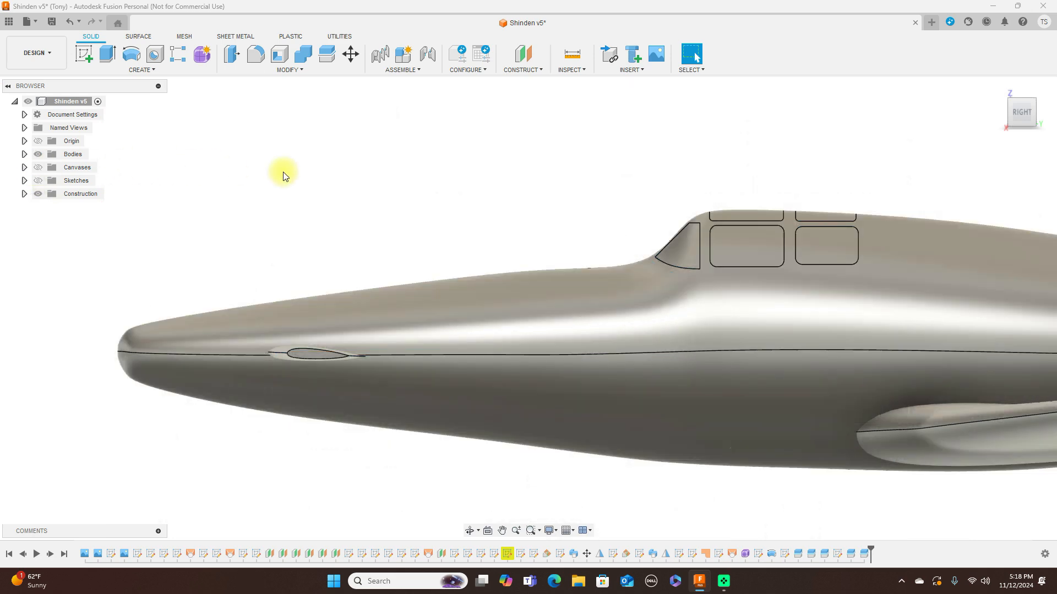
pyautogui.scroll(-3, 306, 169)
pyautogui.scroll(-1, 306, 169)
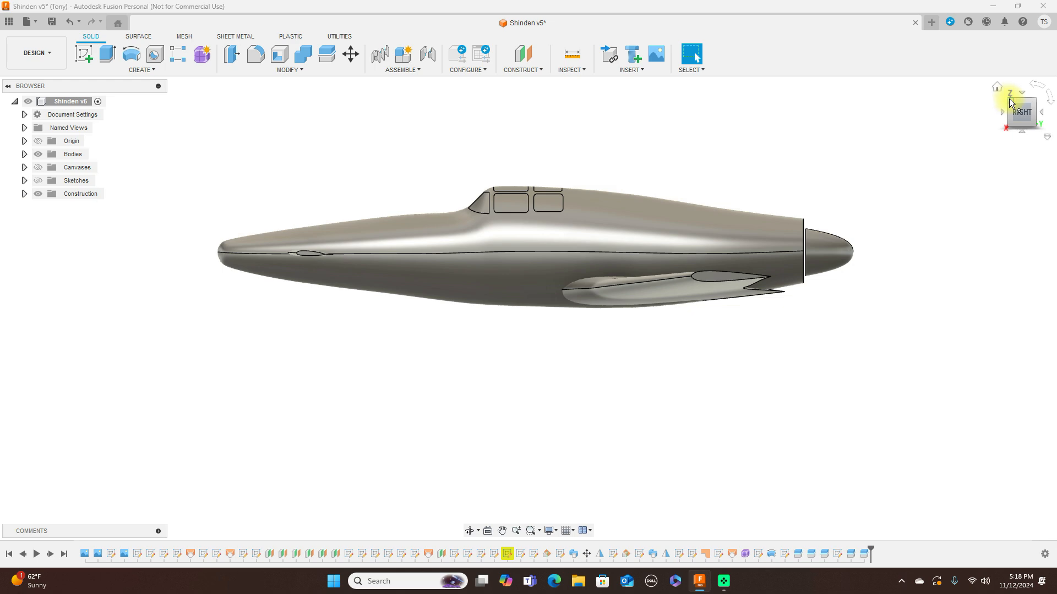
pyautogui.moveTo(1009, 98)
pyautogui.mouseDown()
pyautogui.moveTo(1023, 129)
pyautogui.moveTo(1042, 135)
pyautogui.moveTo(495, 143)
pyautogui.moveTo(107, 104)
pyautogui.moveTo(123, 114)
pyautogui.moveTo(149, 104)
pyautogui.moveTo(111, 94)
pyautogui.moveTo(28, 100)
pyautogui.moveTo(3, 119)
pyautogui.moveTo(1011, 103)
pyautogui.mouseUp()
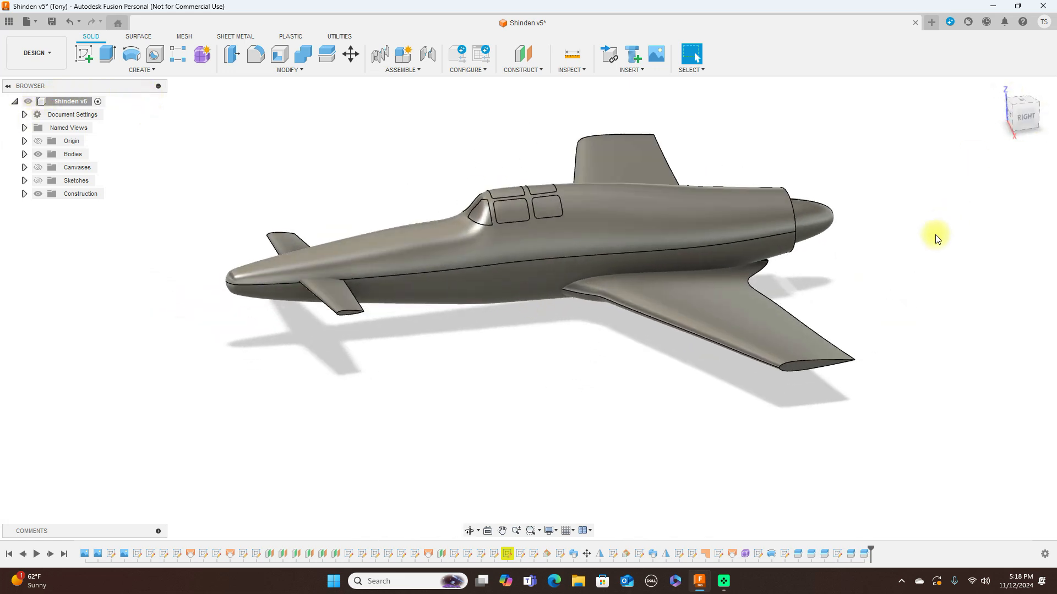
# Apply the smooth Glass - Window appearance to the canopy's side panes on the near side of the fuselage
pyautogui.press('a')
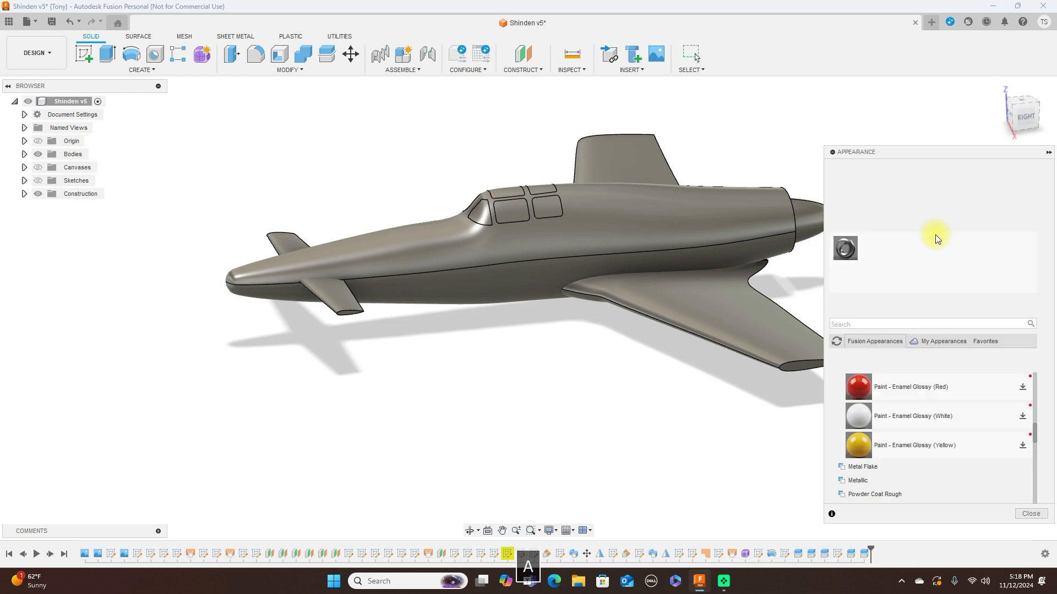
pyautogui.moveTo(761, 143); pyautogui.dragTo(679, 163, button='middle')
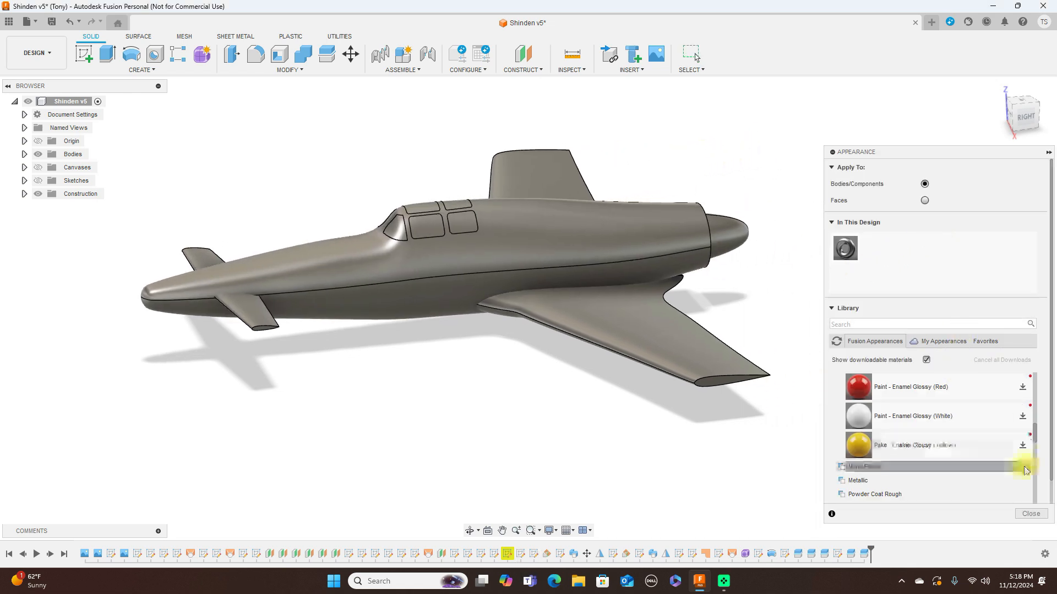
pyautogui.scroll(-3, 967, 451)
pyautogui.scroll(5, 967, 450)
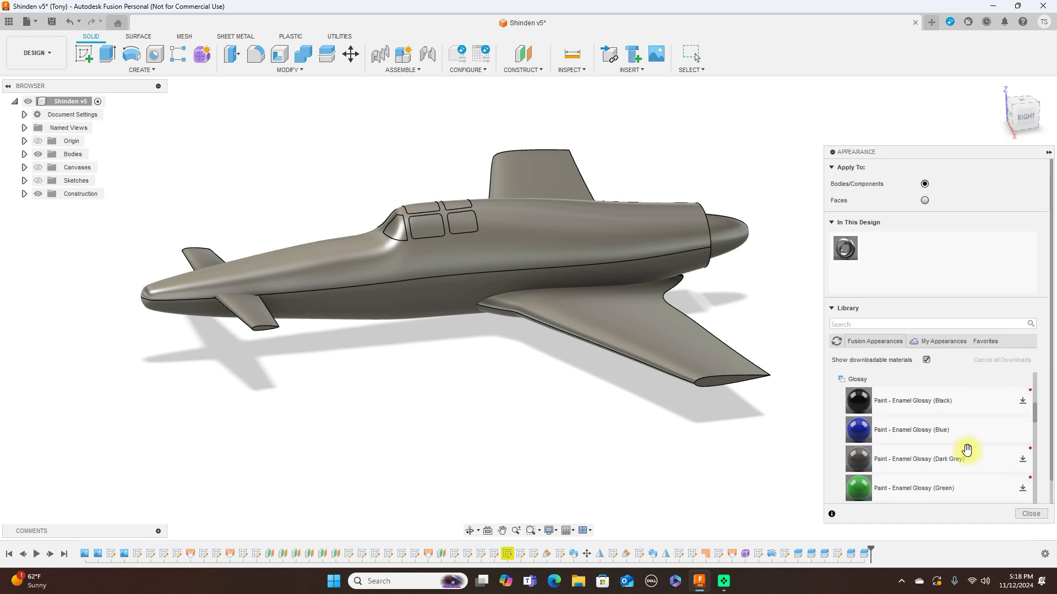
pyautogui.click(872, 407)
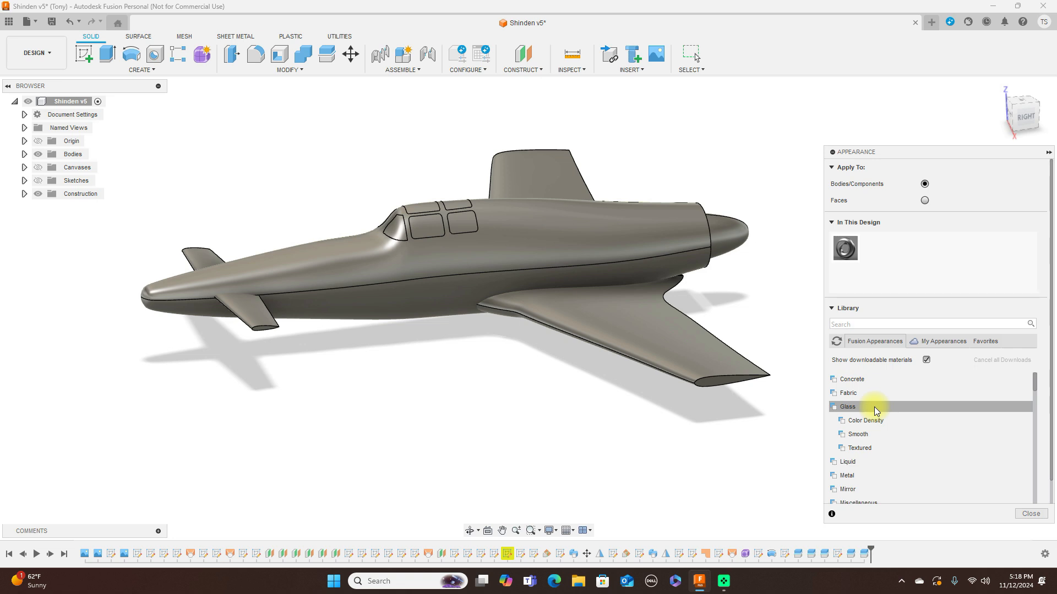
pyautogui.click(859, 434)
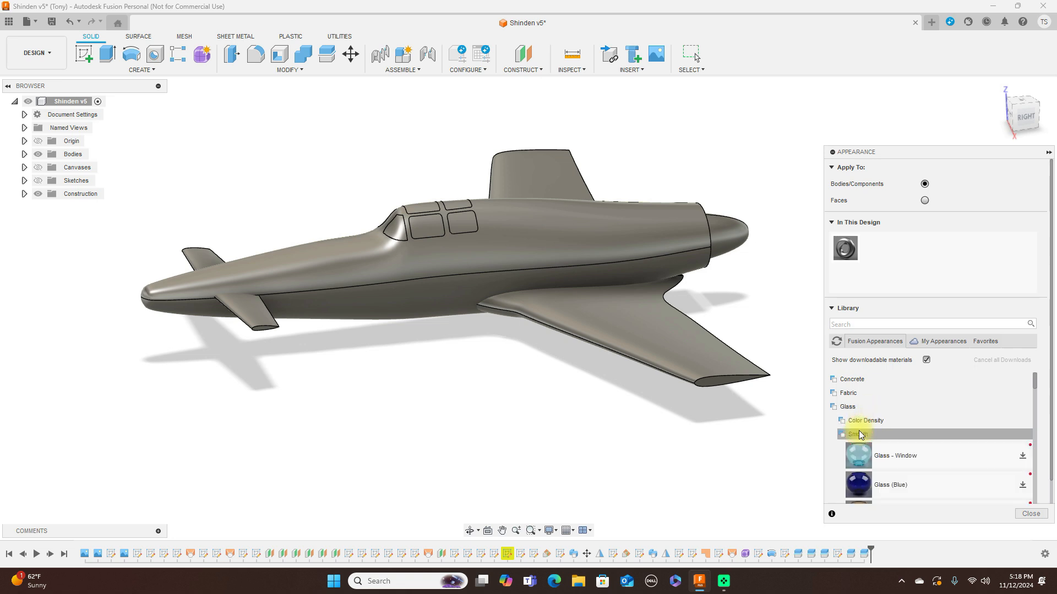
pyautogui.scroll(-1, 917, 436)
pyautogui.scroll(-1, 916, 434)
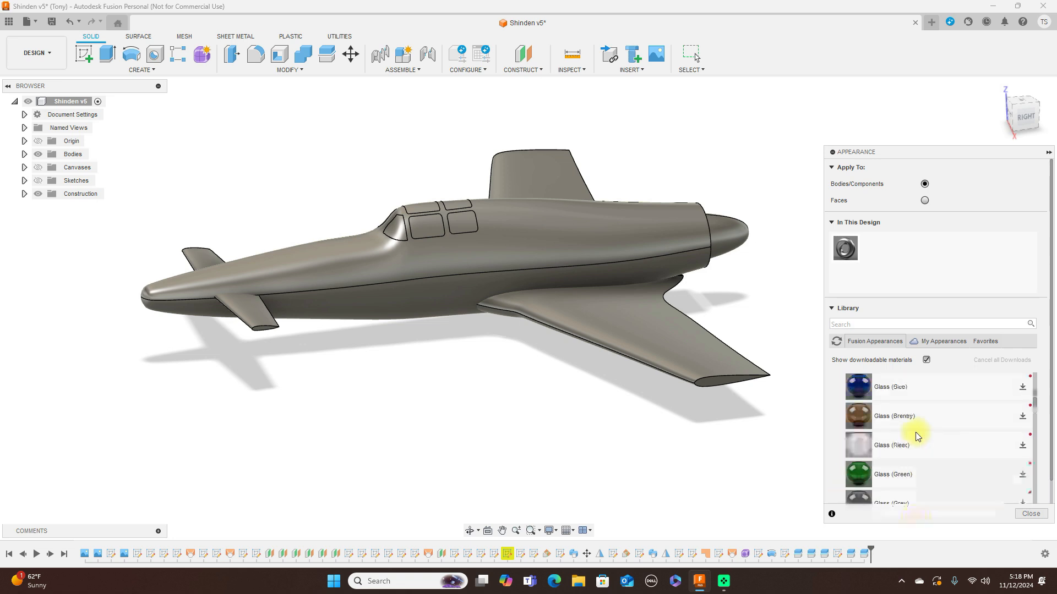
pyautogui.scroll(1, 917, 435)
pyautogui.click(886, 407)
pyautogui.moveTo(886, 408); pyautogui.dragTo(467, 227)
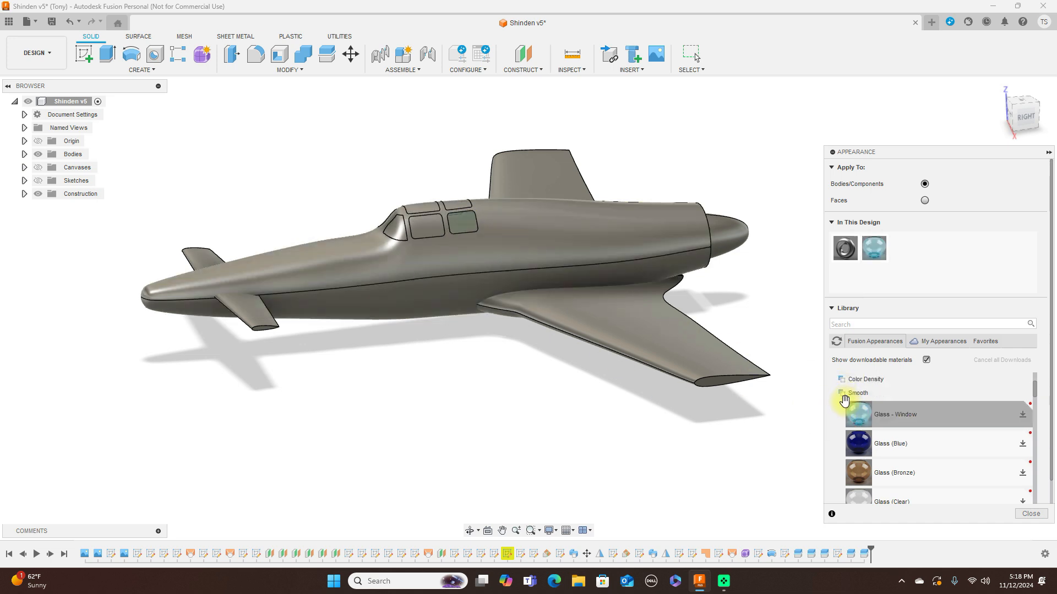
pyautogui.moveTo(856, 415); pyautogui.dragTo(389, 231)
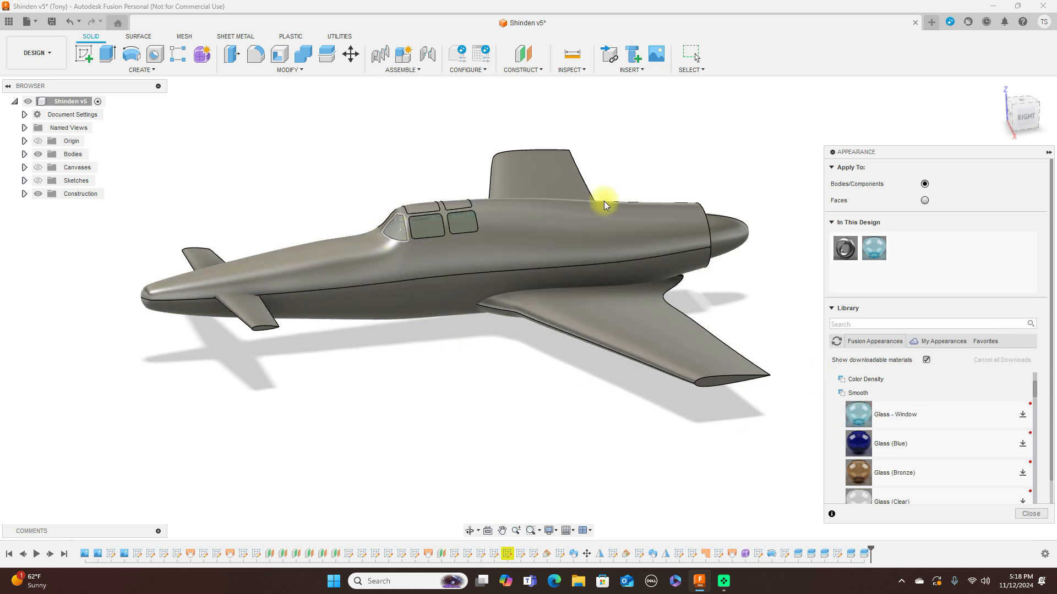
# Apply the Glass - Window appearance to the two roof panes and the side panes on the far side, then finish the appearance assignment
pyautogui.click(1026, 104)
pyautogui.click(1019, 117)
pyautogui.moveTo(860, 417); pyautogui.dragTo(429, 271)
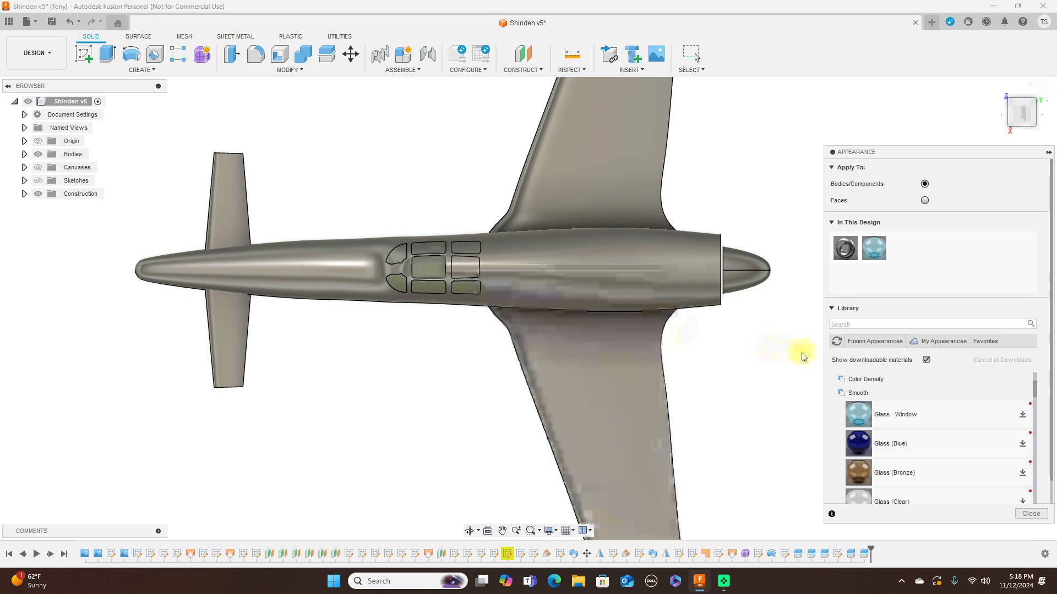
pyautogui.moveTo(858, 414); pyautogui.dragTo(482, 268)
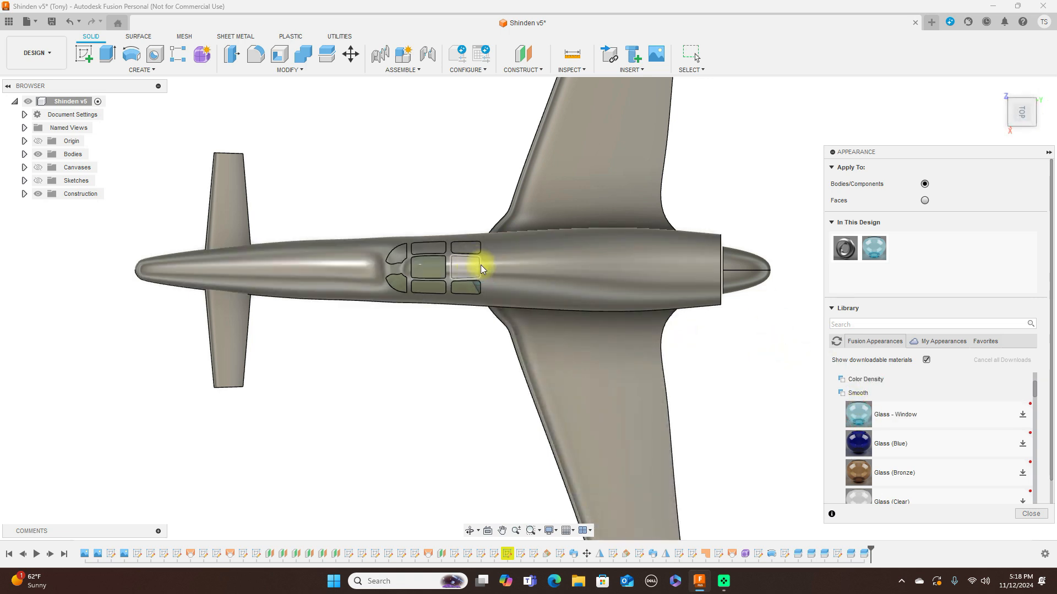
pyautogui.moveTo(857, 414); pyautogui.dragTo(465, 246)
pyautogui.moveTo(857, 414); pyautogui.dragTo(436, 250)
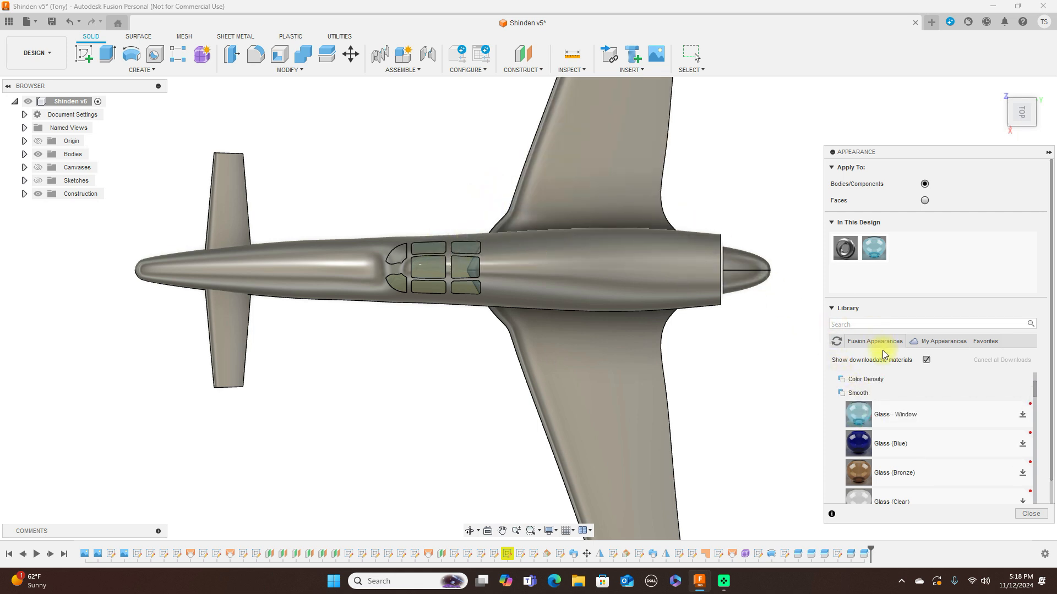
pyautogui.moveTo(855, 417); pyautogui.dragTo(405, 255)
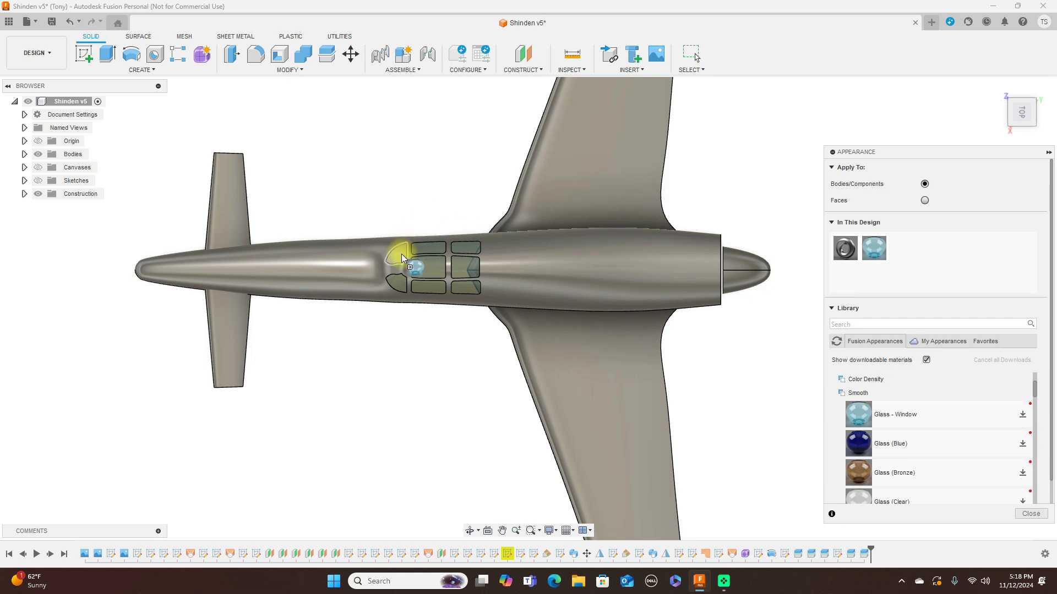
pyautogui.click(1024, 137)
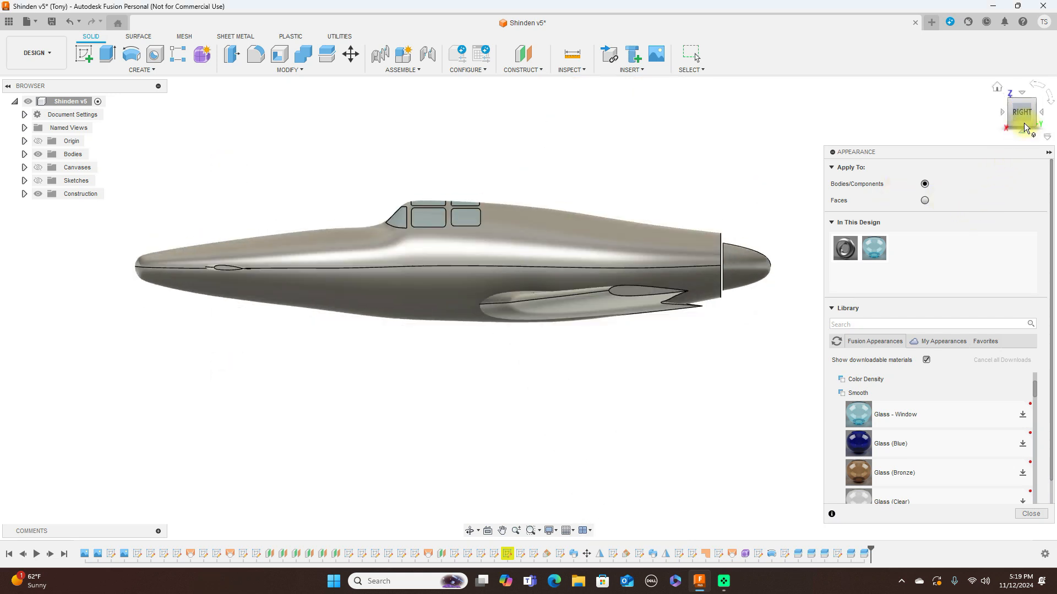
pyautogui.click(1014, 113)
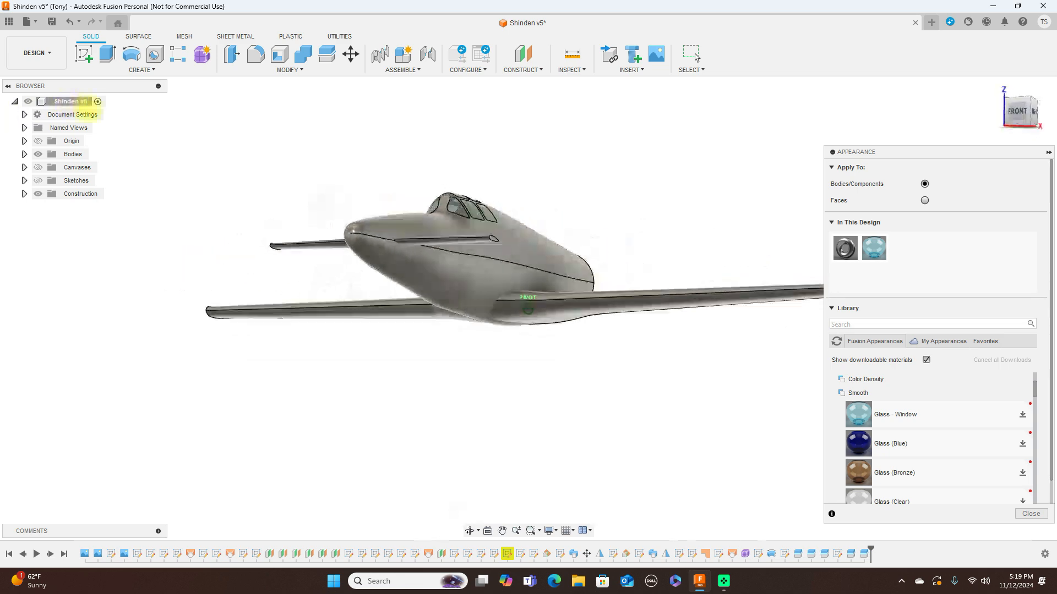
pyautogui.moveTo(119, 111)
pyautogui.keyDown('shift'); pyautogui.mouseDown(button='middle')
pyautogui.moveTo(119, 144)
pyautogui.moveTo(96, 160)
pyautogui.moveTo(17, 141)
pyautogui.moveTo(1019, 106)
pyautogui.mouseUp(button='middle'); pyautogui.keyUp('shift')
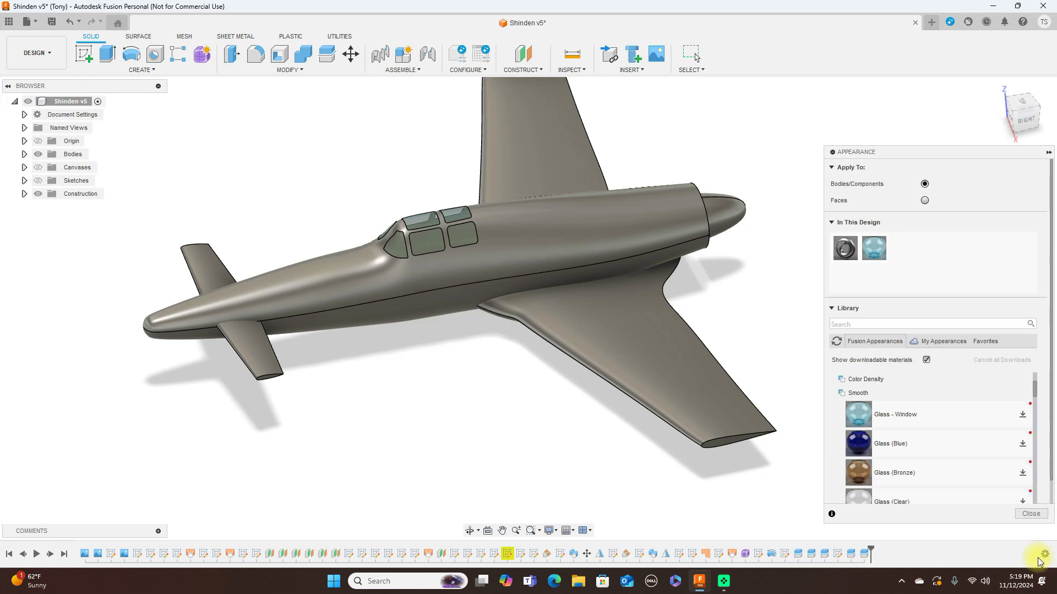
pyautogui.click(1039, 517)
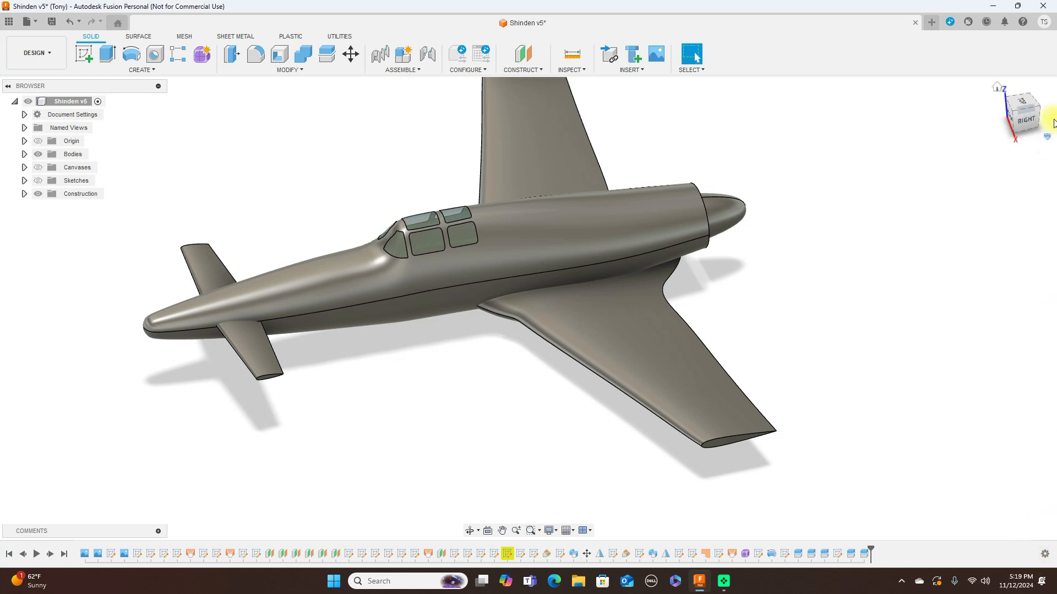
# Show the reference canvases again, compare them with the aircraft from the side and above, and hide all bodies
pyautogui.moveTo(1014, 108)
pyautogui.keyDown('shift'); pyautogui.mouseDown(button='middle')
pyautogui.moveTo(1030, 72)
pyautogui.moveTo(160, 84)
pyautogui.moveTo(205, 87)
pyautogui.moveTo(214, 83)
pyautogui.moveTo(42, 75)
pyautogui.moveTo(1032, 79)
pyautogui.moveTo(799, 87)
pyautogui.moveTo(880, 87)
pyautogui.moveTo(1024, 66)
pyautogui.moveTo(1039, 52)
pyautogui.moveTo(1035, 66)
pyautogui.moveTo(955, 87)
pyautogui.mouseUp(button='middle'); pyautogui.keyUp('shift')
pyautogui.click(1019, 113)
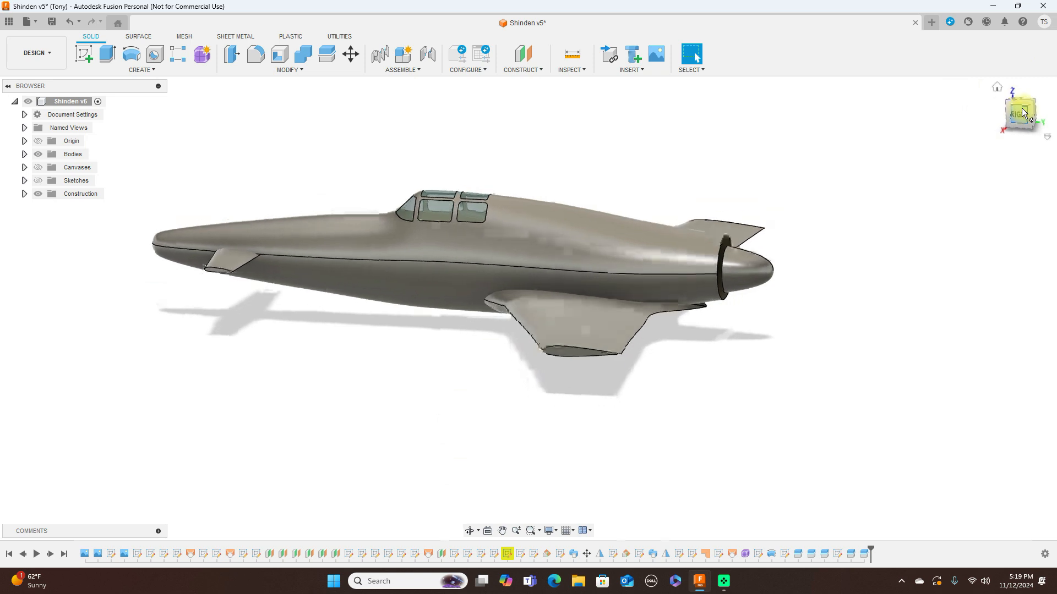
pyautogui.keyDown('shift'); pyautogui.moveTo(1013, 104); pyautogui.dragTo(1040, 125, button='middle'); pyautogui.keyUp('shift')
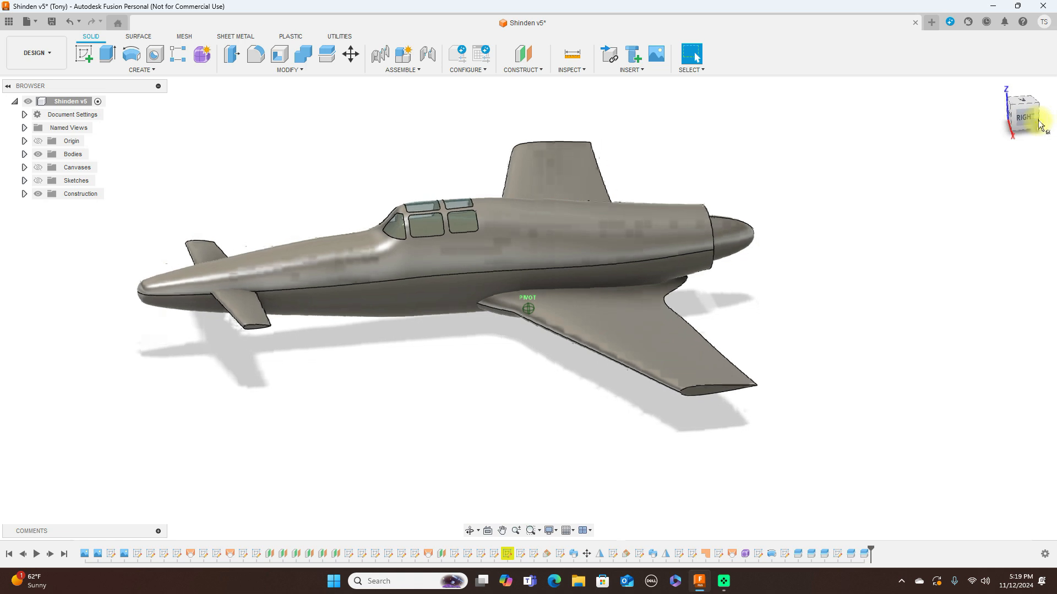
pyautogui.click(1025, 118)
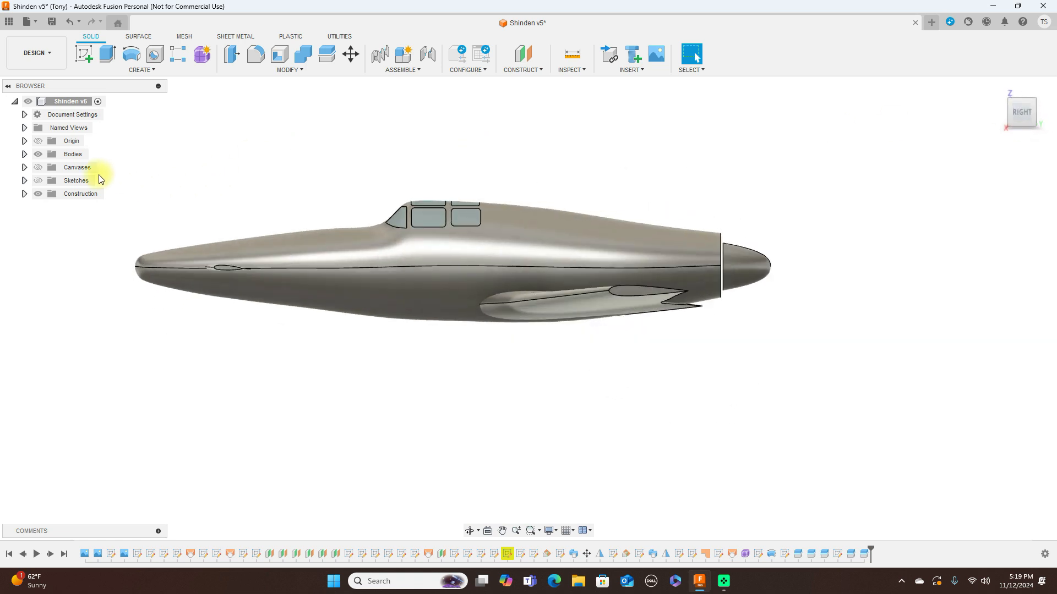
pyautogui.click(38, 168)
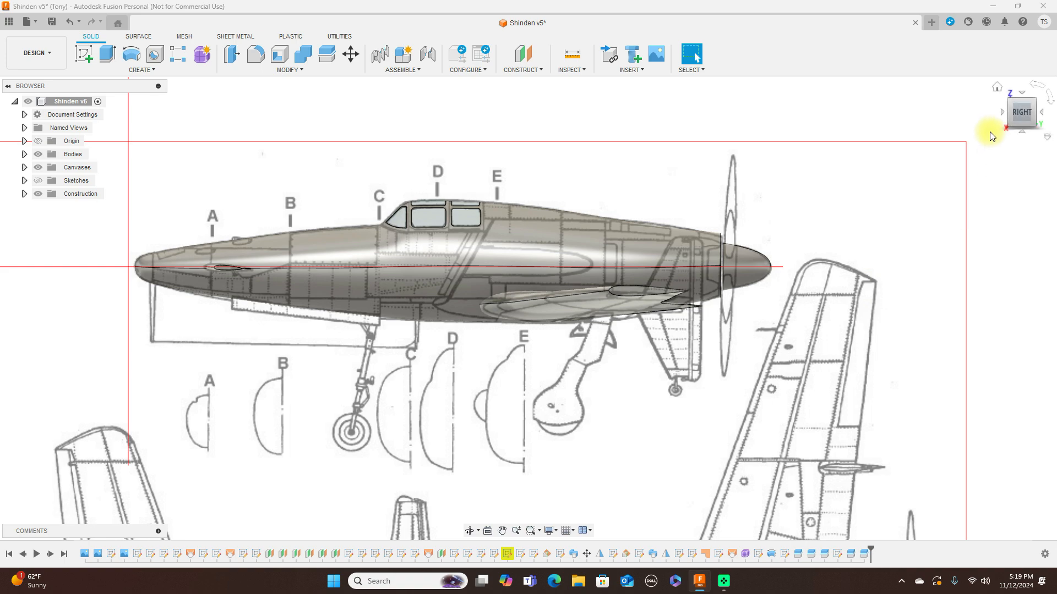
pyautogui.click(1019, 93)
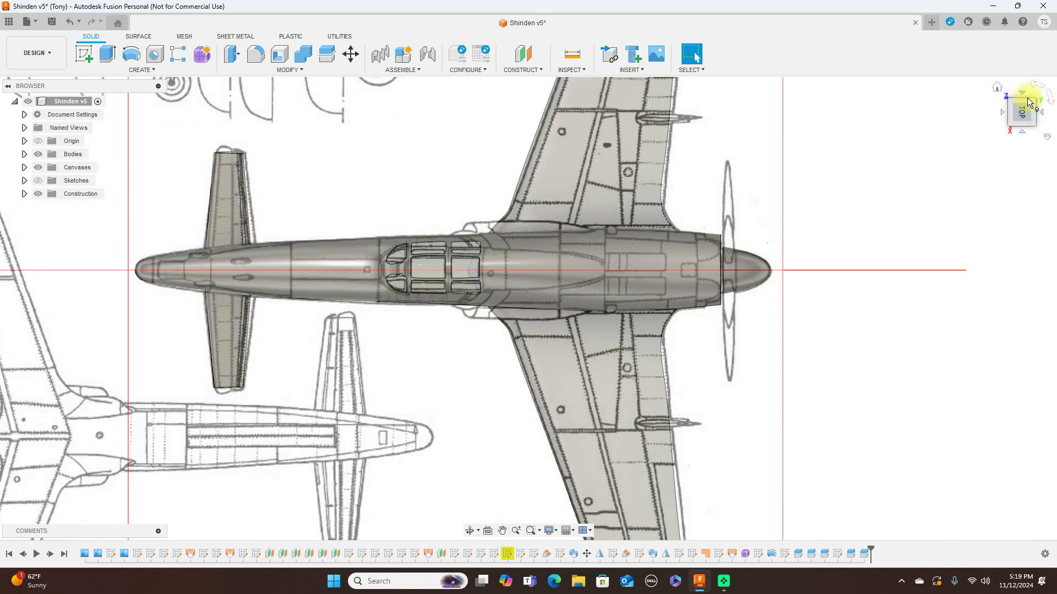
pyautogui.click(1020, 134)
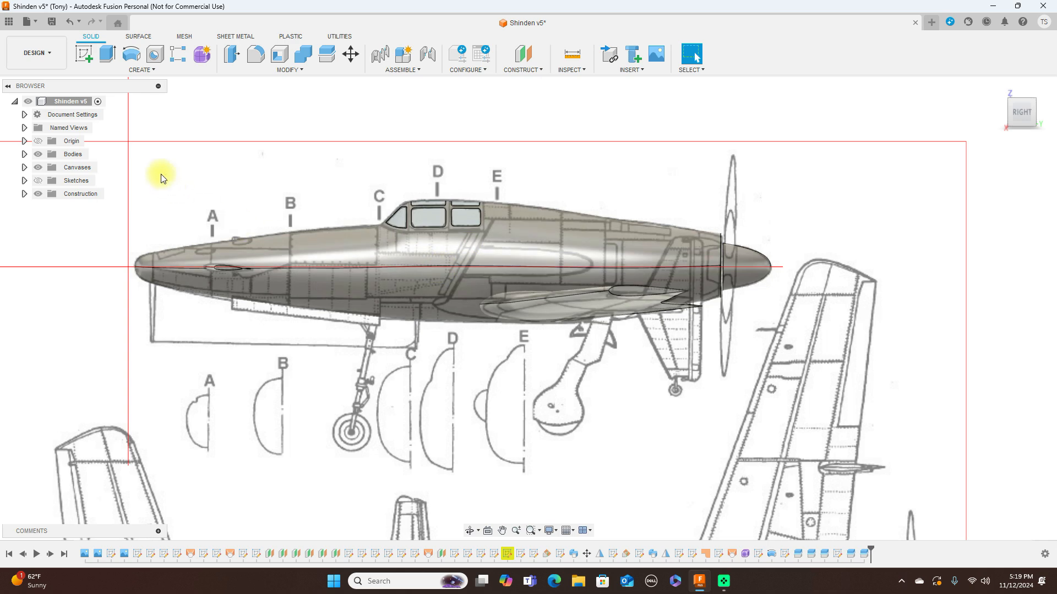
pyautogui.click(39, 155)
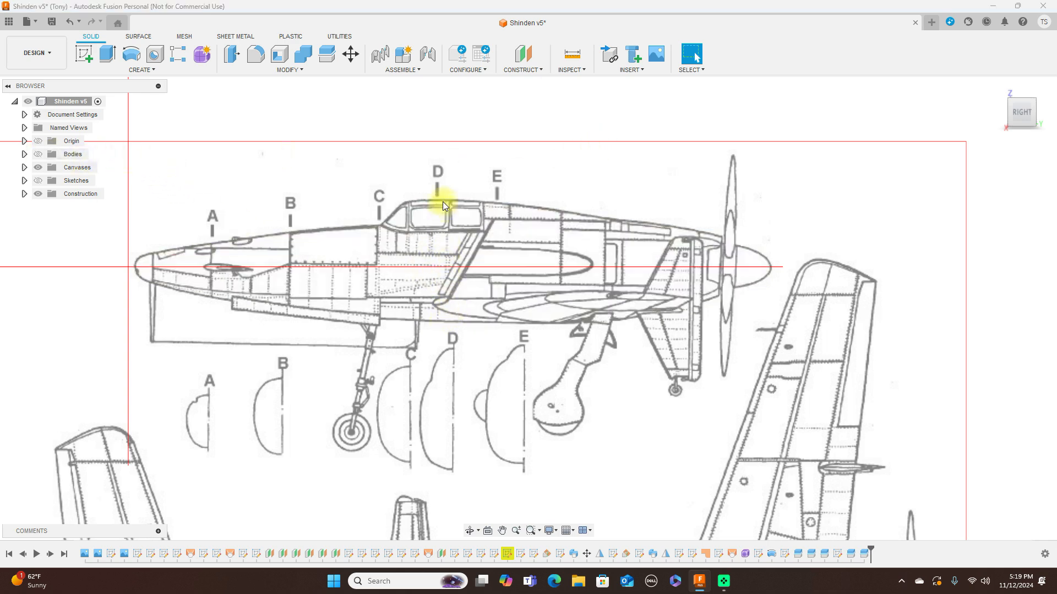
# Create an offset plane 1050 mm from the XZ plane, positioning it behind the start of the side air intake using the canvases
pyautogui.click(540, 71)
pyautogui.click(537, 85)
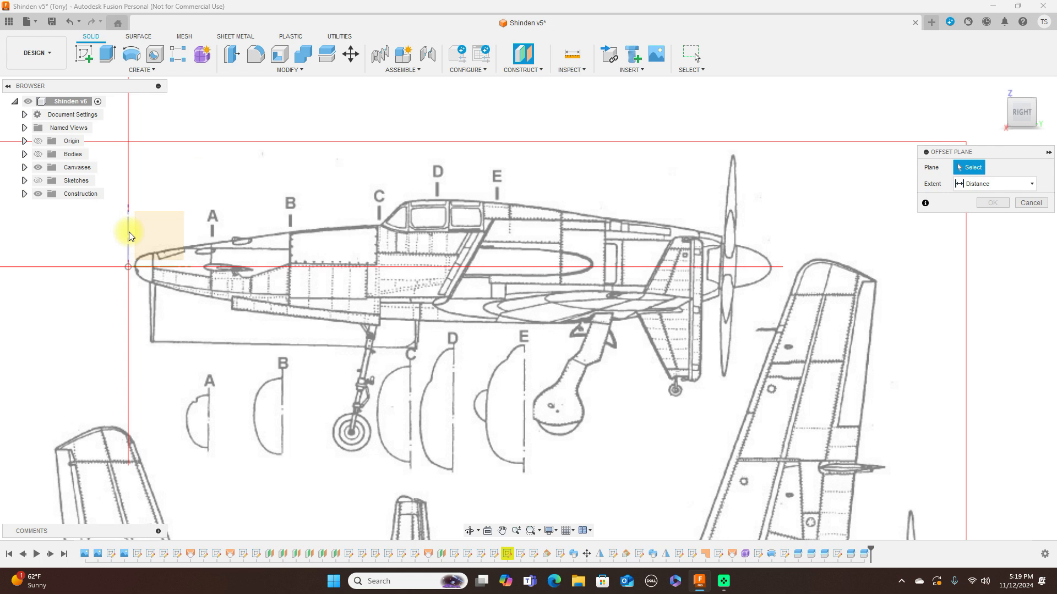
pyautogui.click(138, 232)
pyautogui.moveTo(143, 266); pyautogui.dragTo(460, 256)
pyautogui.scroll(3, 469, 278)
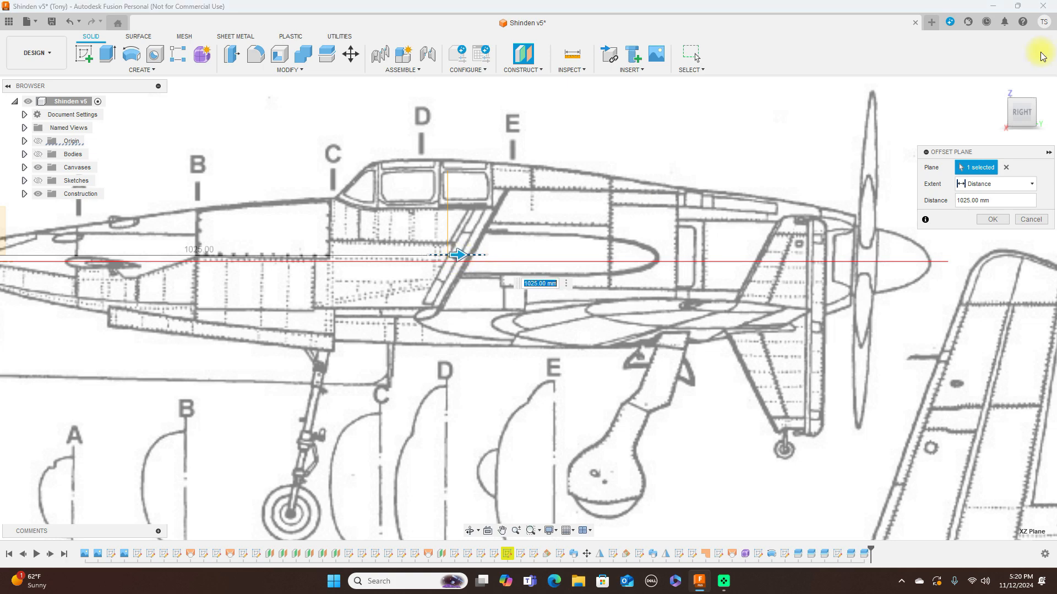
pyautogui.click(1022, 94)
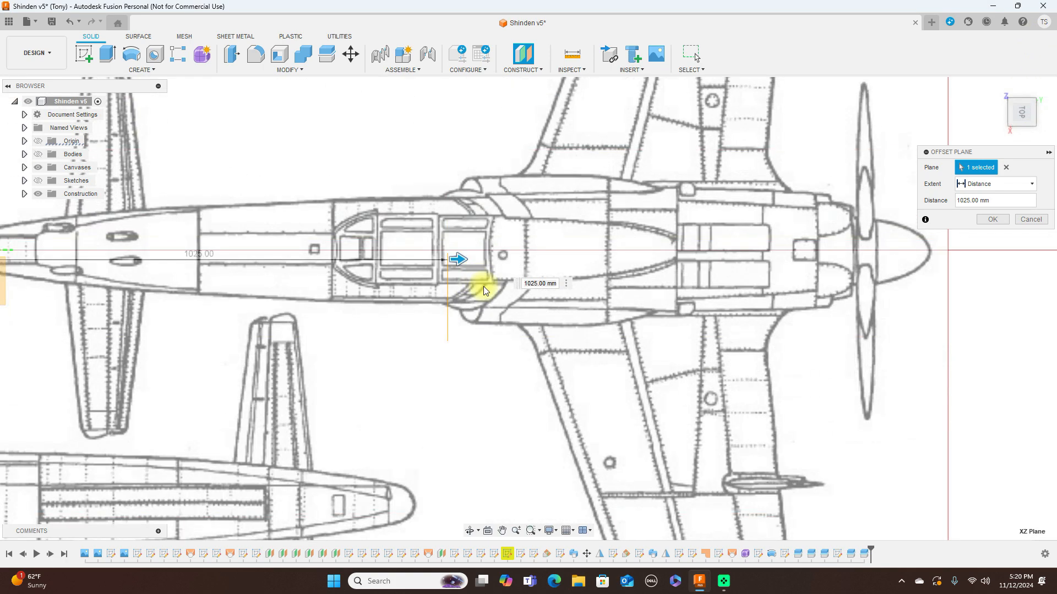
pyautogui.moveTo(466, 261); pyautogui.dragTo(473, 261)
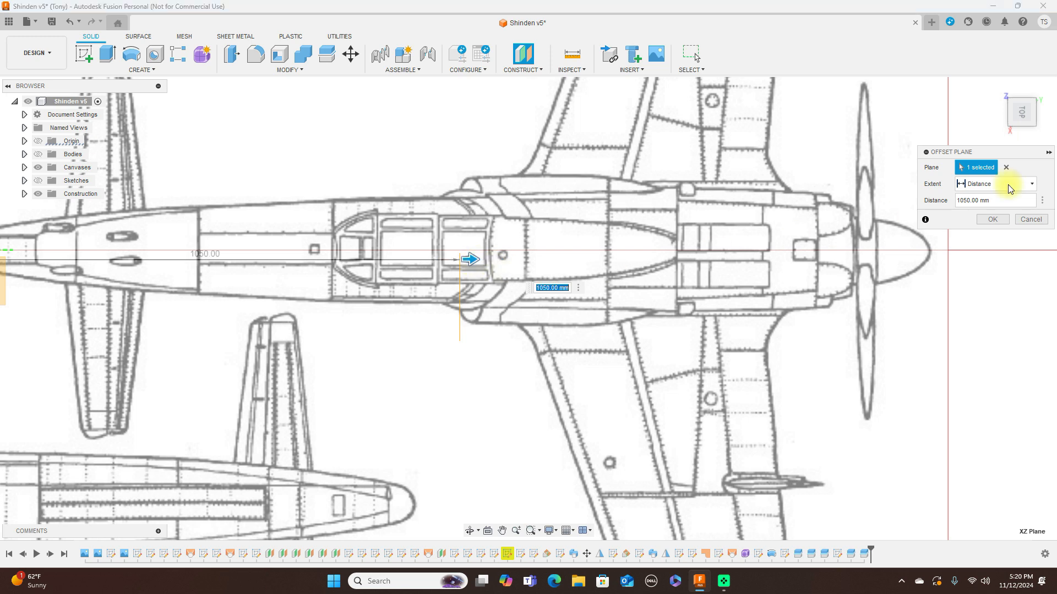
pyautogui.click(1019, 131)
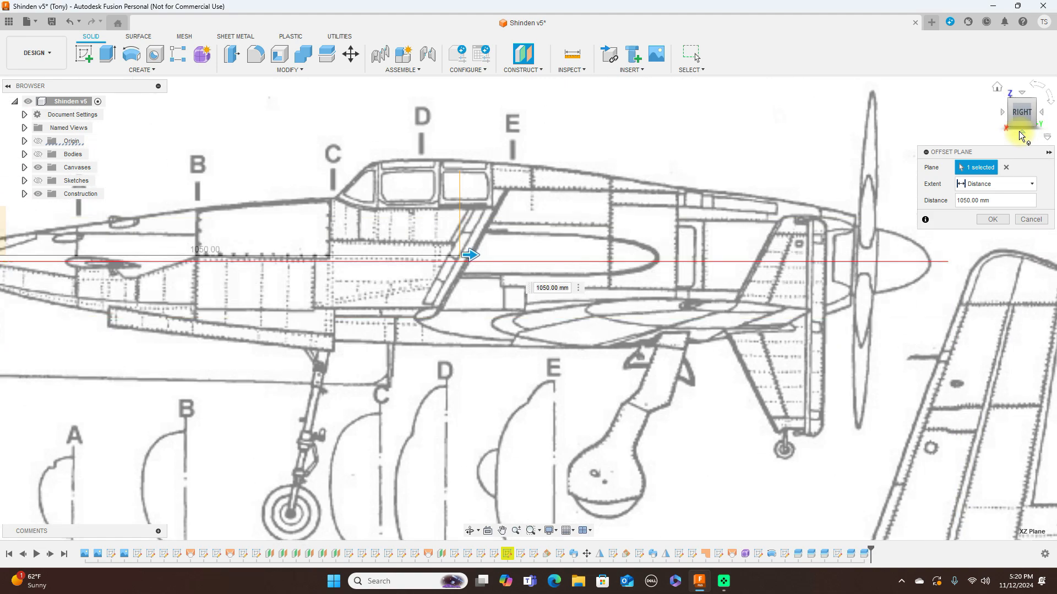
pyautogui.click(992, 219)
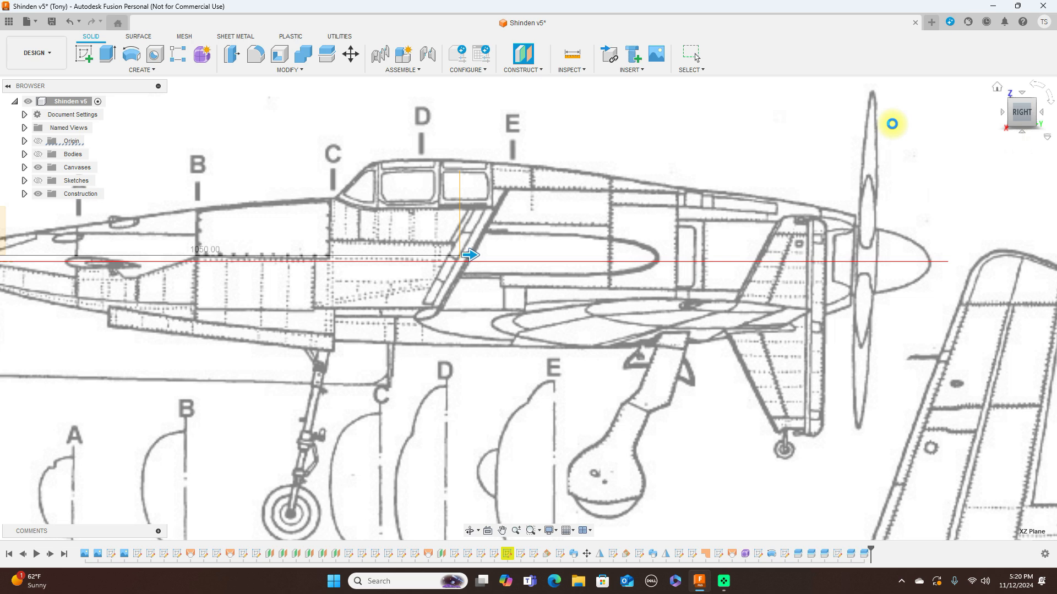
# Show the aircraft's bodies again over the side canvas and expand the list of individual bodies
pyautogui.click(25, 154)
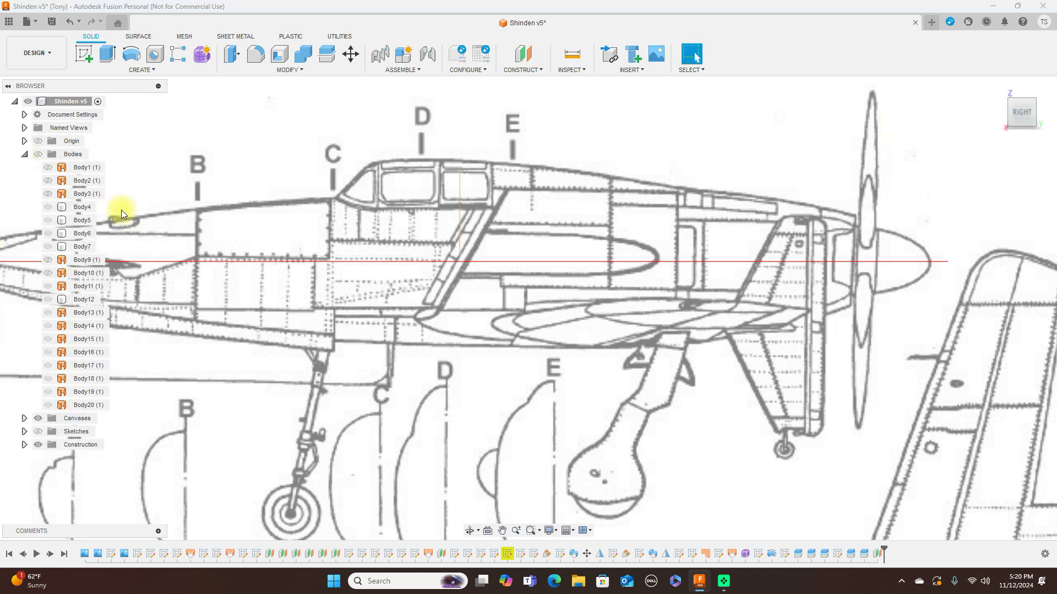
pyautogui.click(39, 155)
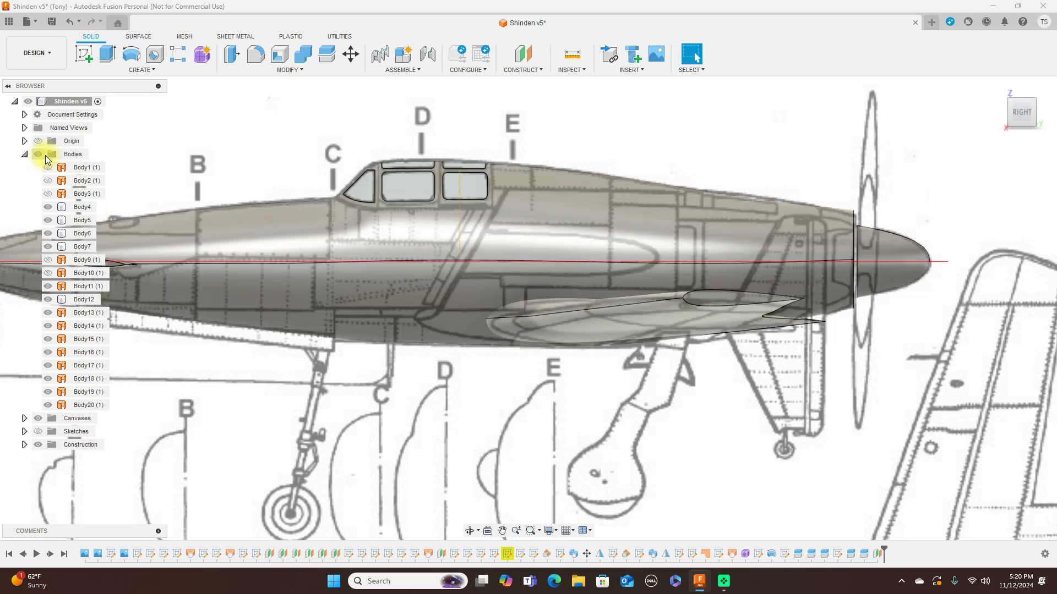
pyautogui.scroll(-3, 233, 389)
pyautogui.moveTo(231, 389); pyautogui.dragTo(313, 377, button='middle')
# Hide and re-show Body4 through Body7, Body11 and Body12 to identify which part of the aircraft each one is
pyautogui.click(83, 208)
pyautogui.click(49, 208)
pyautogui.click(49, 234)
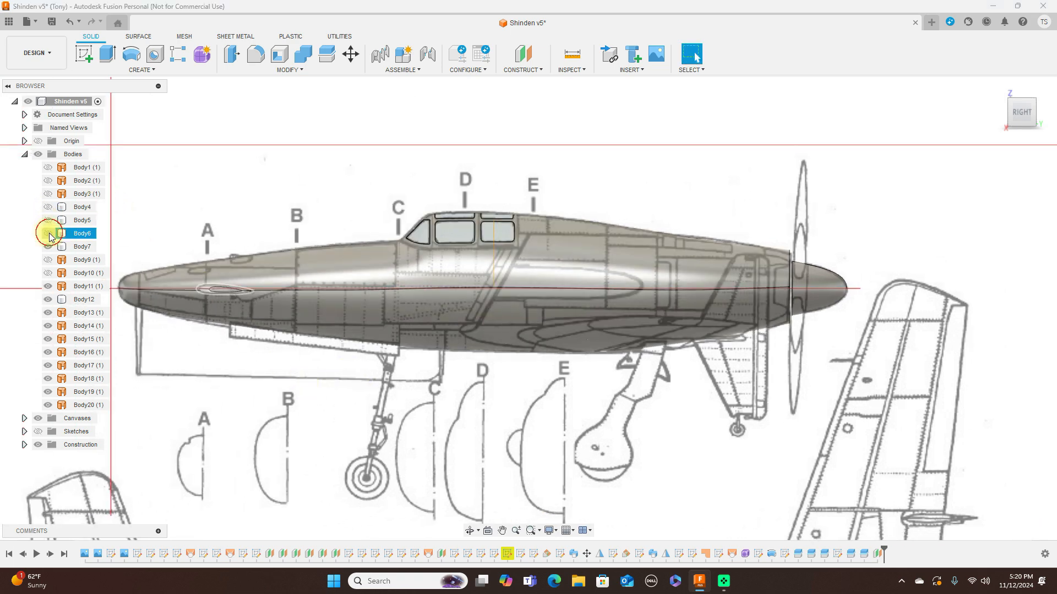
pyautogui.click(49, 247)
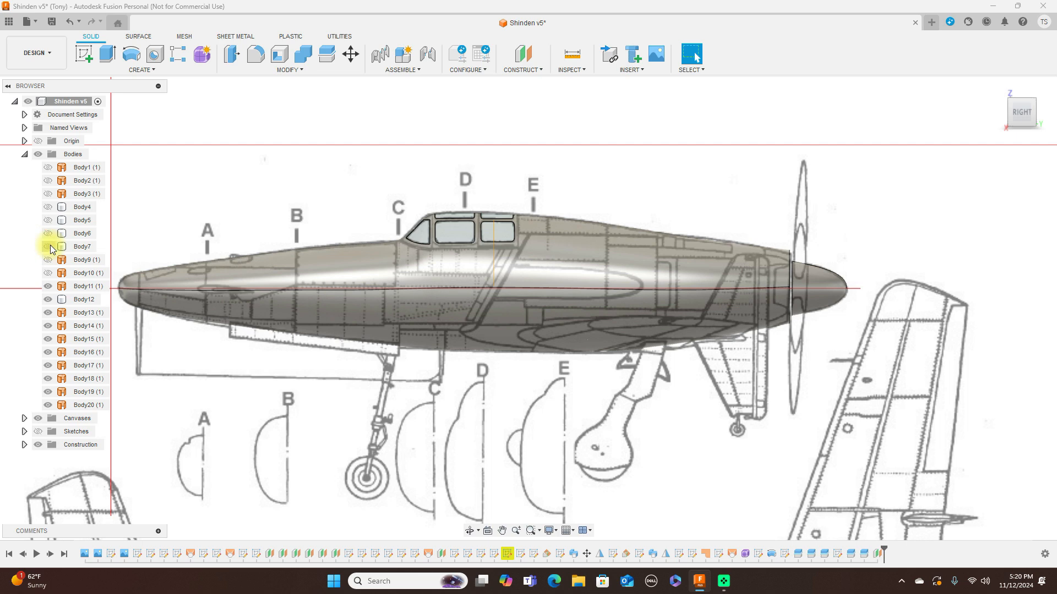
pyautogui.click(48, 286)
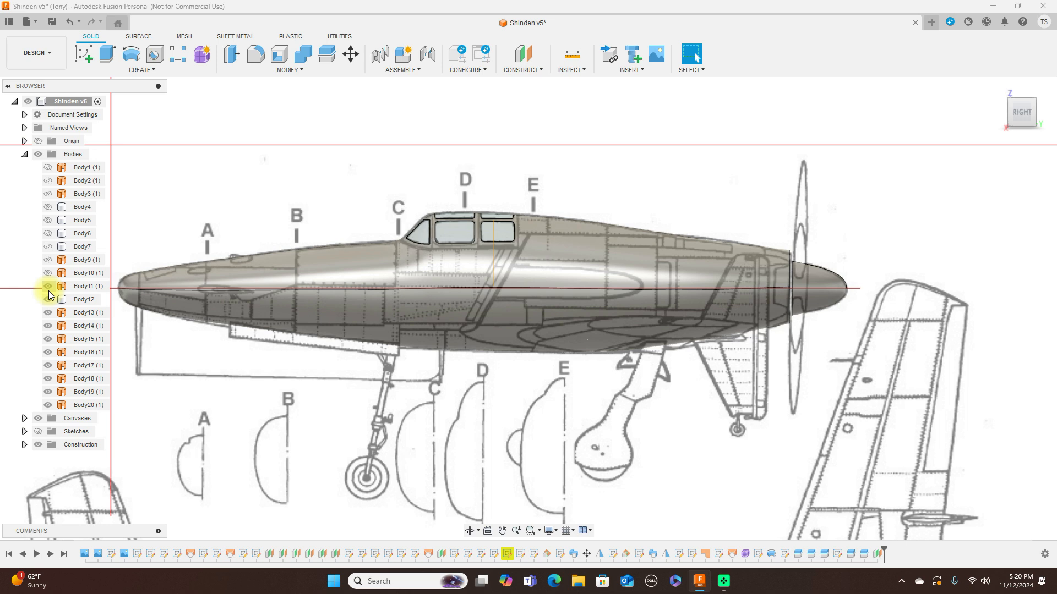
pyautogui.click(48, 299)
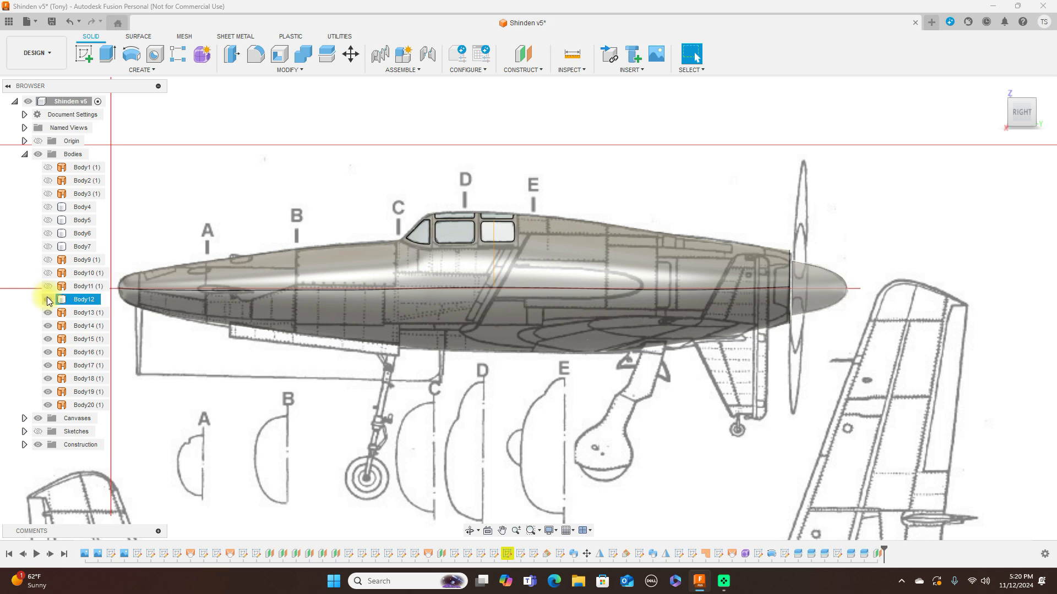
pyautogui.click(48, 300)
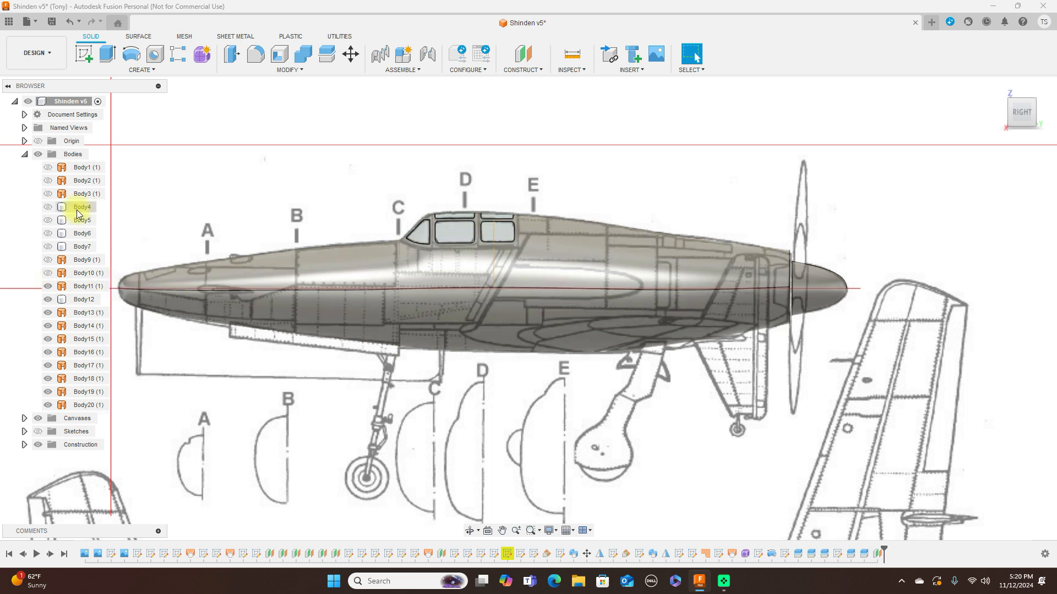
pyautogui.click(52, 209)
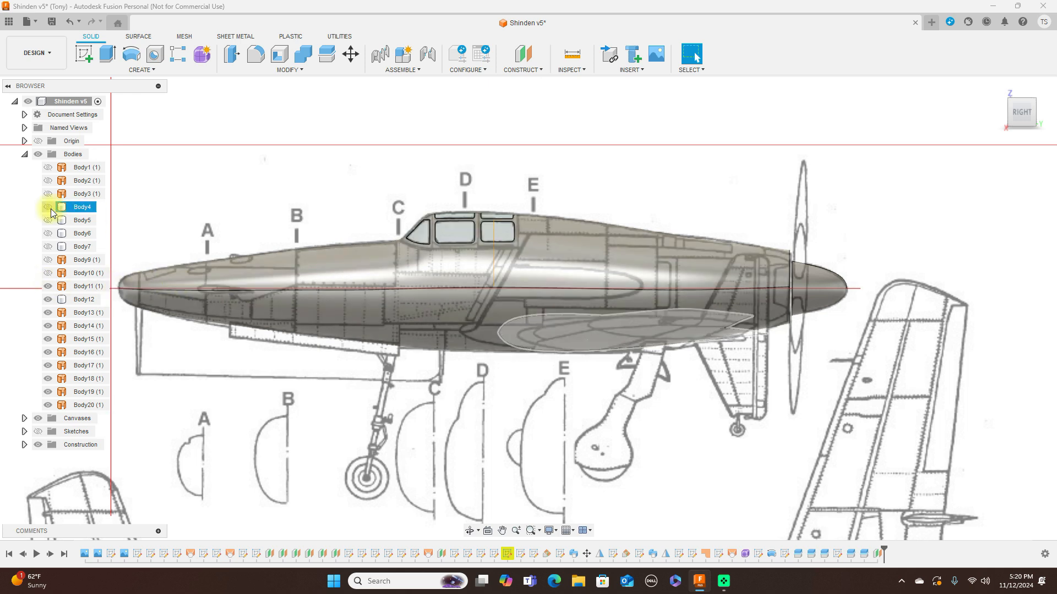
pyautogui.click(48, 208)
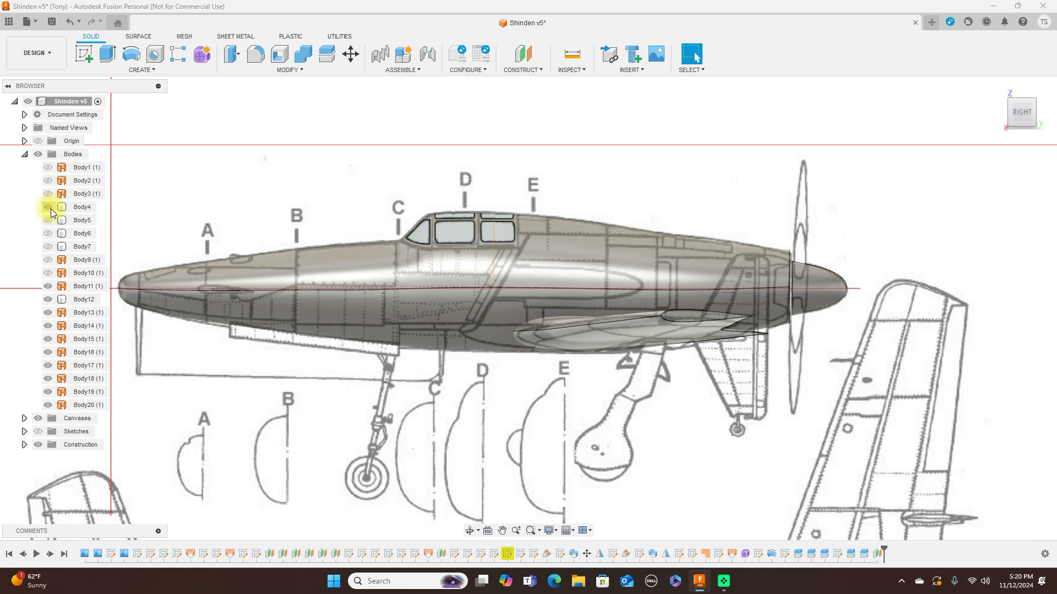
pyautogui.click(49, 235)
pyautogui.click(49, 246)
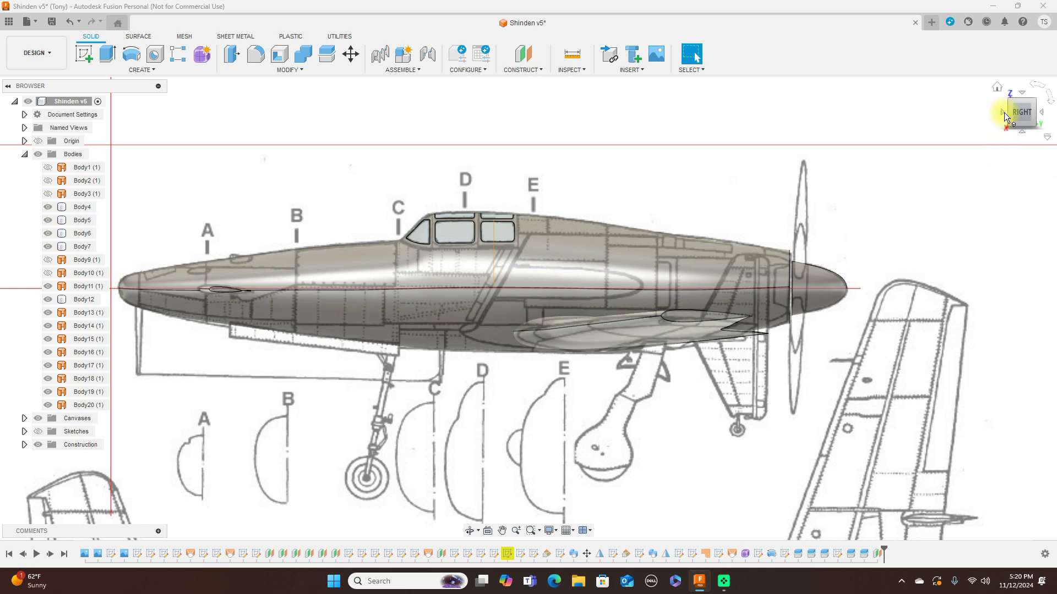
# Hide the fuselage body, Body20, and start a new form with the aircraft seen from the front
pyautogui.click(1003, 113)
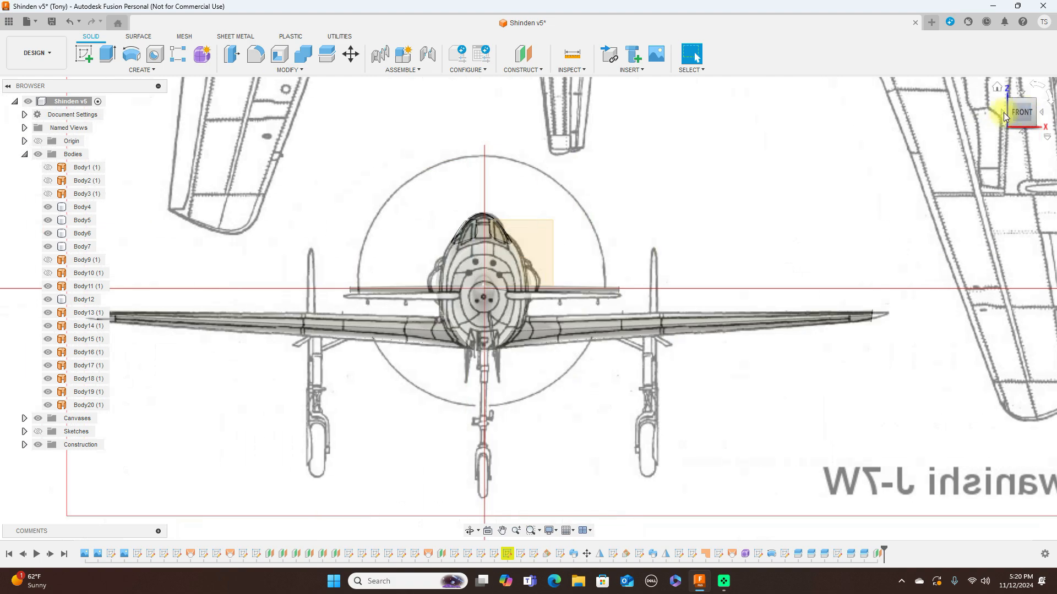
pyautogui.click(1039, 114)
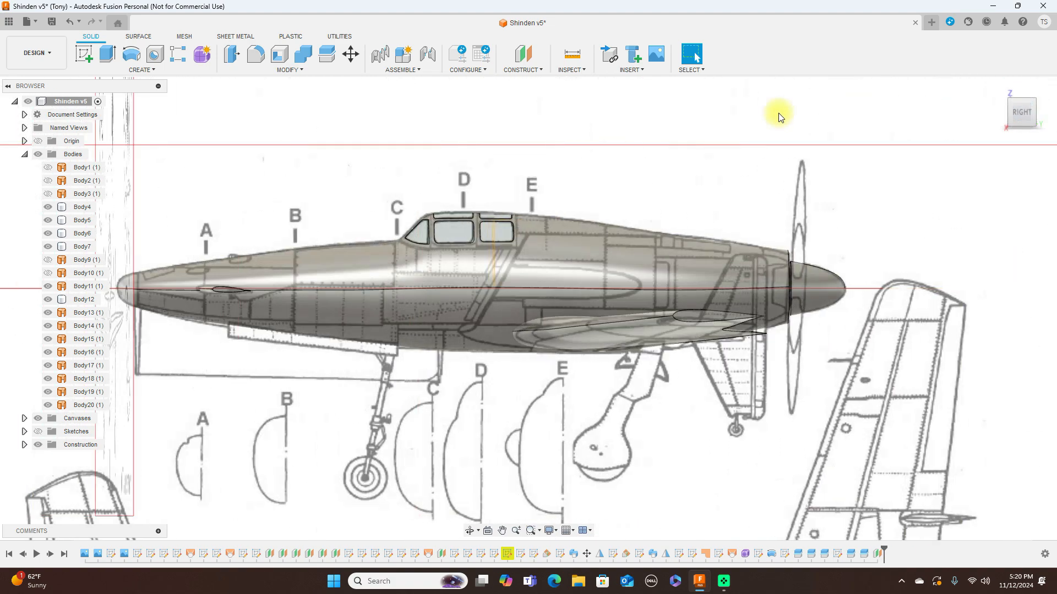
pyautogui.click(48, 405)
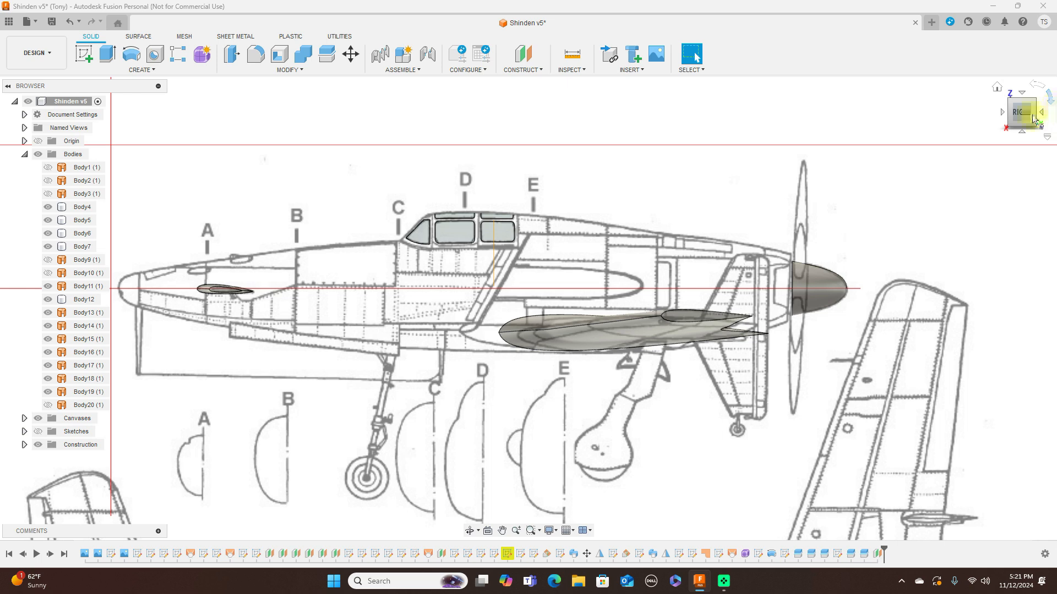
pyautogui.click(1002, 112)
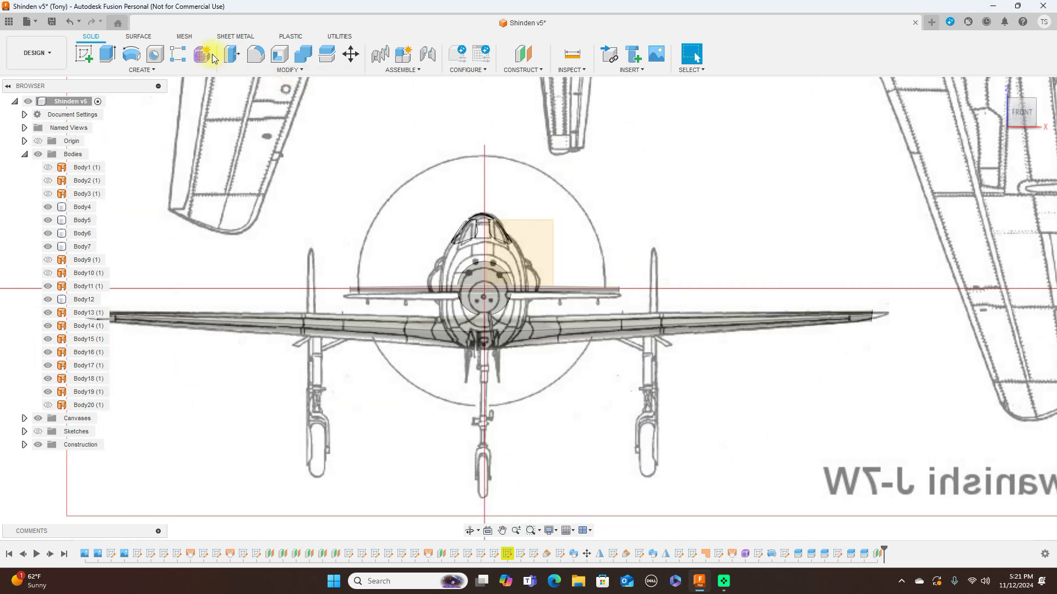
pyautogui.click(202, 56)
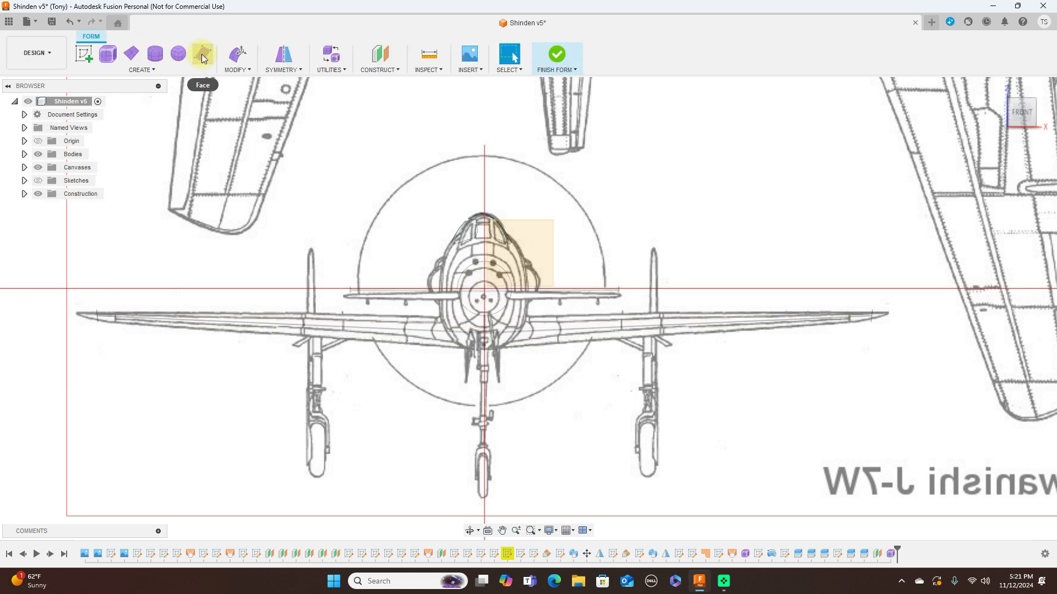
pyautogui.click(155, 58)
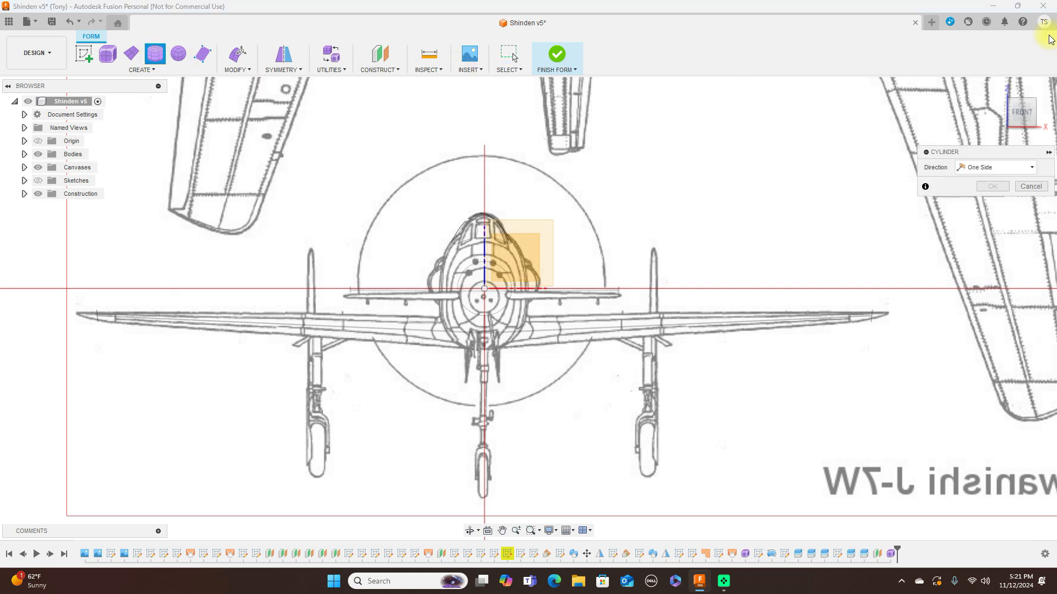
pyautogui.click(1033, 99)
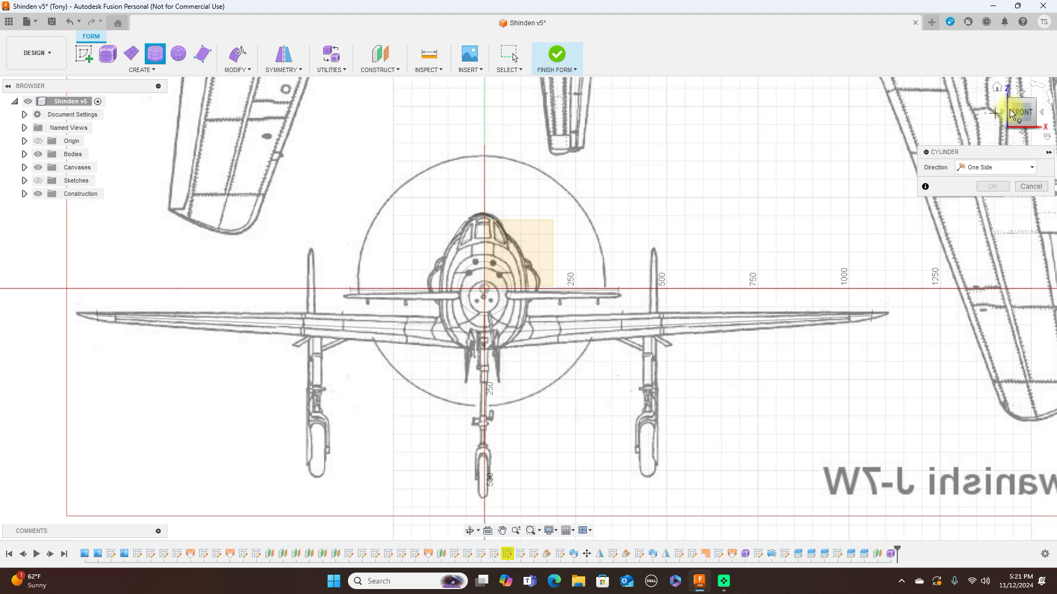
pyautogui.moveTo(1033, 102); pyautogui.dragTo(1000, 114)
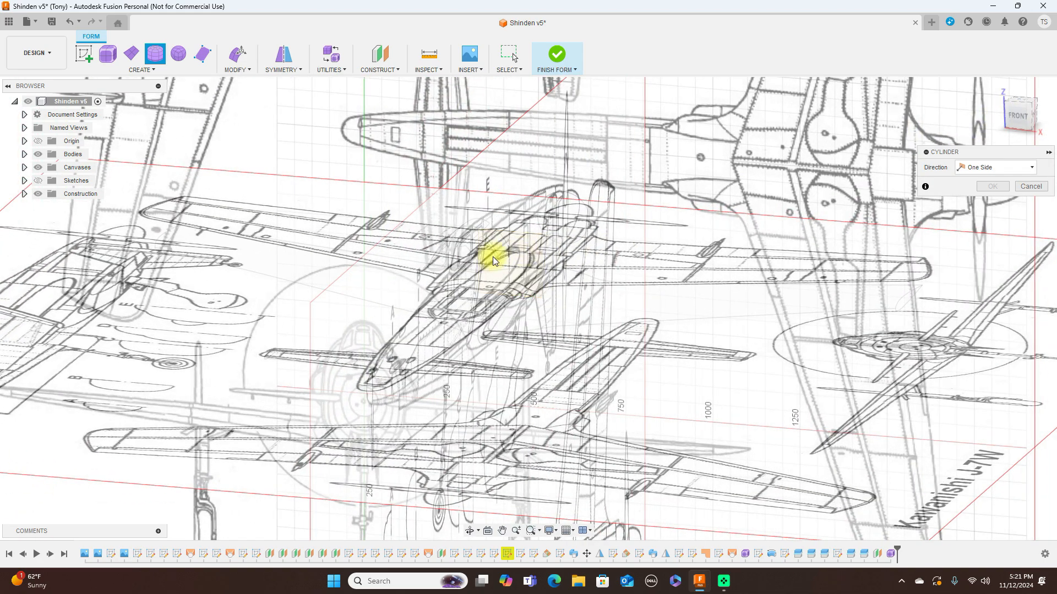
pyautogui.click(360, 373)
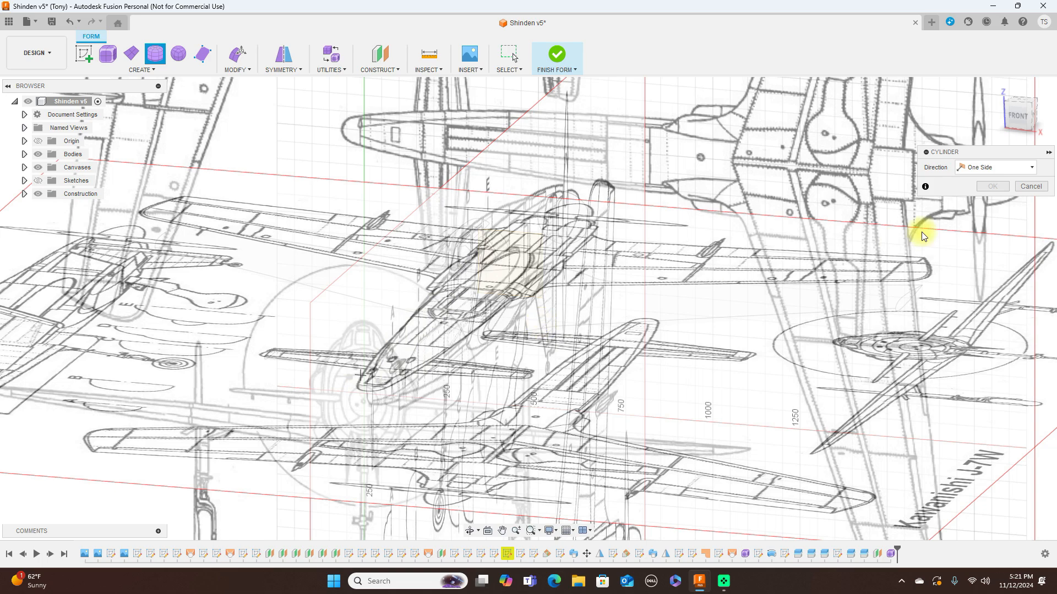
pyautogui.moveTo(1031, 121)
pyautogui.mouseDown()
pyautogui.moveTo(911, 117)
pyautogui.moveTo(1018, 113)
pyautogui.mouseUp()
pyautogui.click(1031, 186)
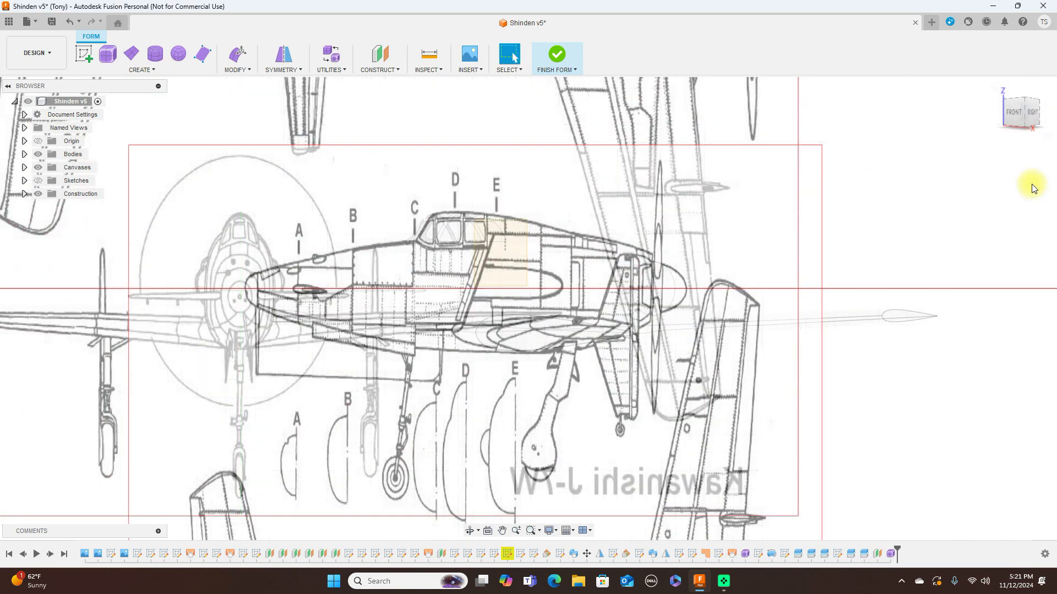
# Start a form cylinder on the 1050 mm offset plane, centred on the side intake bulge in the front canvas, about 80 mm in diameter
pyautogui.click(1017, 113)
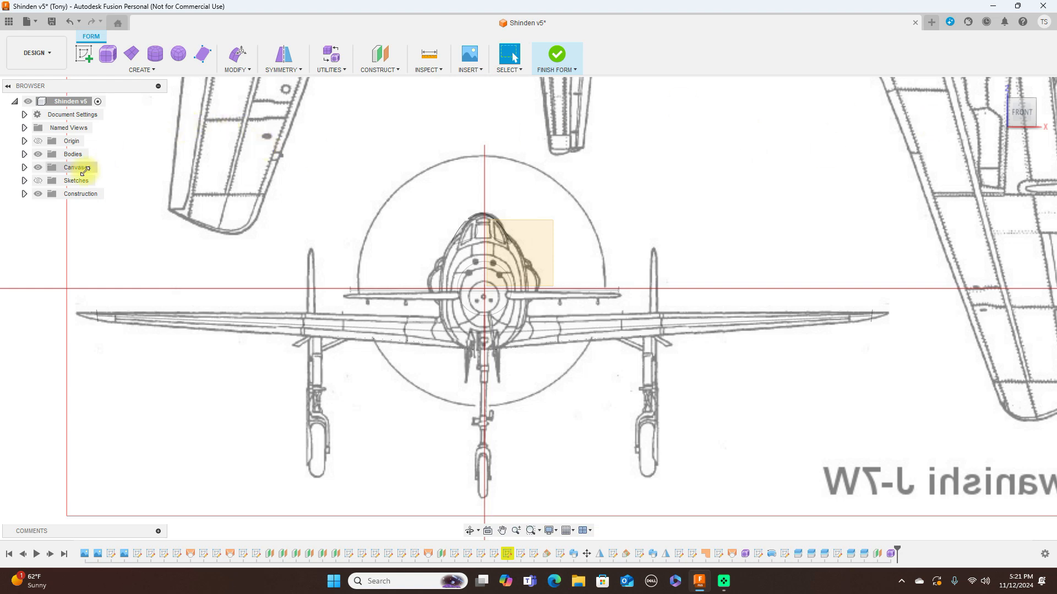
pyautogui.click(24, 194)
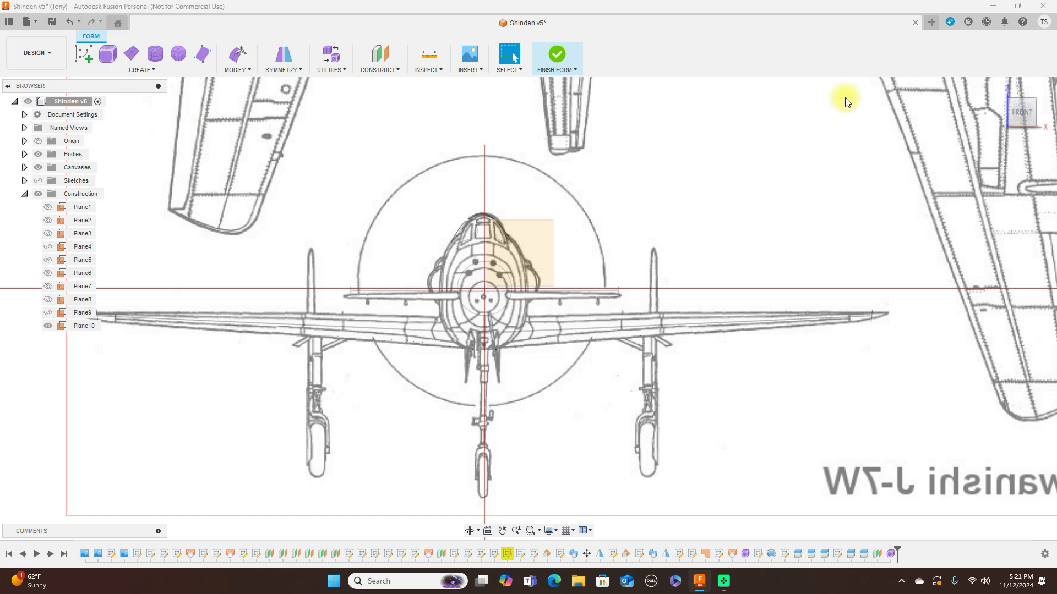
pyautogui.moveTo(1029, 107); pyautogui.dragTo(920, 111)
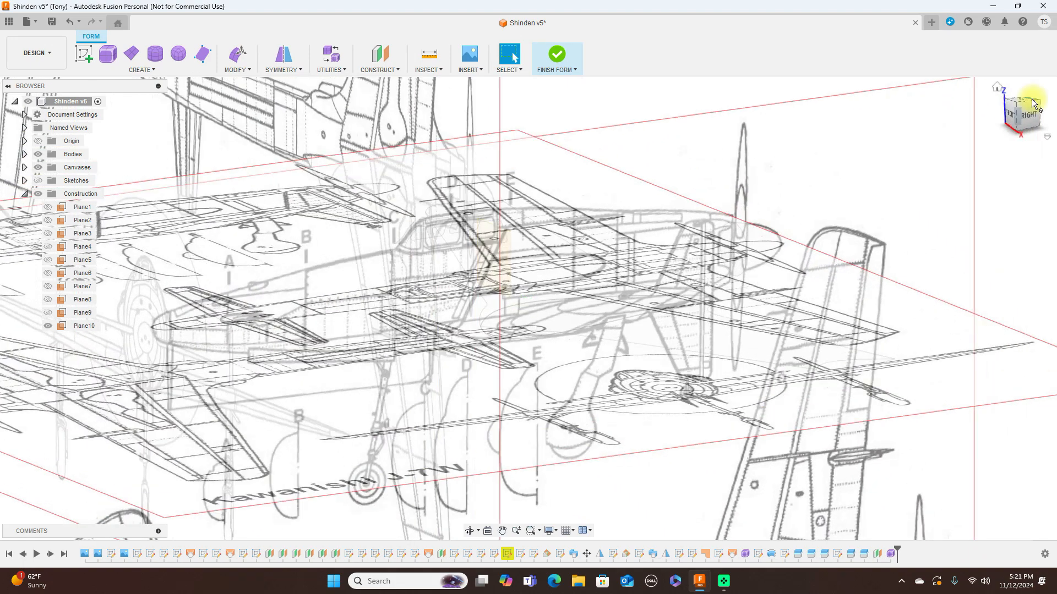
pyautogui.click(157, 57)
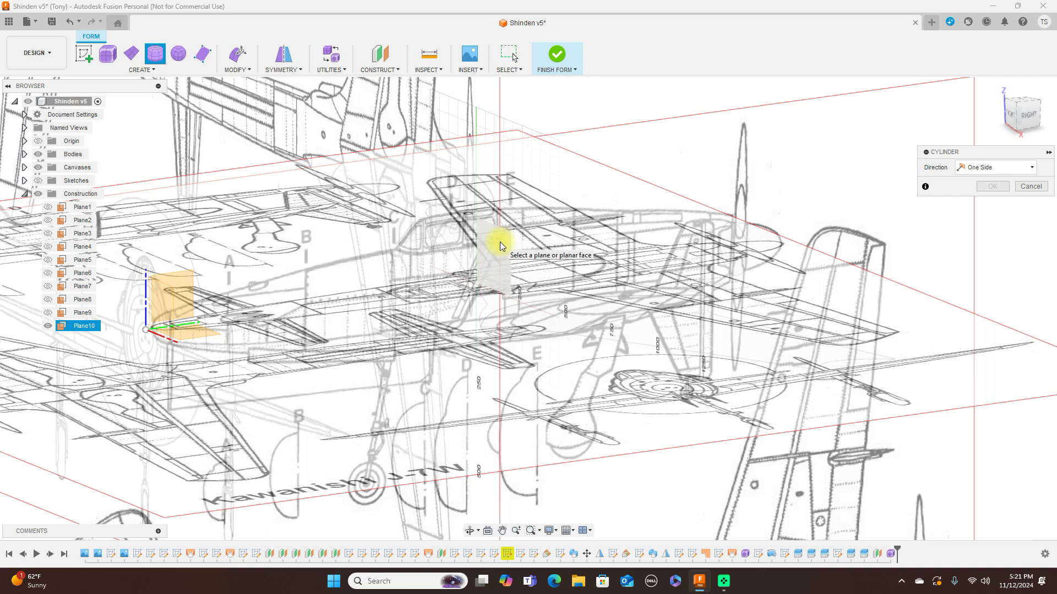
pyautogui.click(1010, 118)
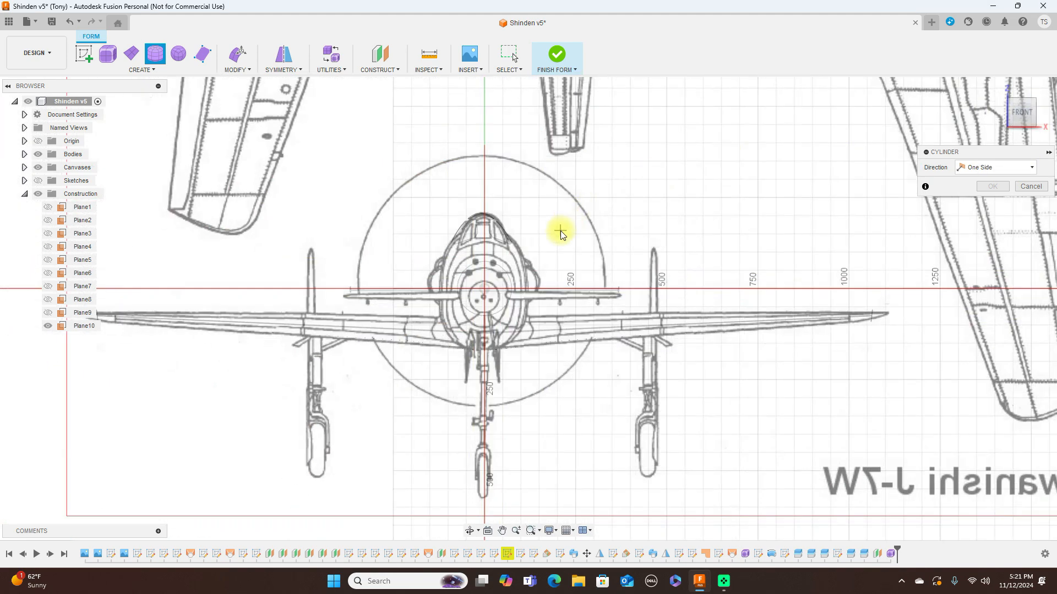
pyautogui.moveTo(560, 234); pyautogui.dragTo(679, 129, button='middle')
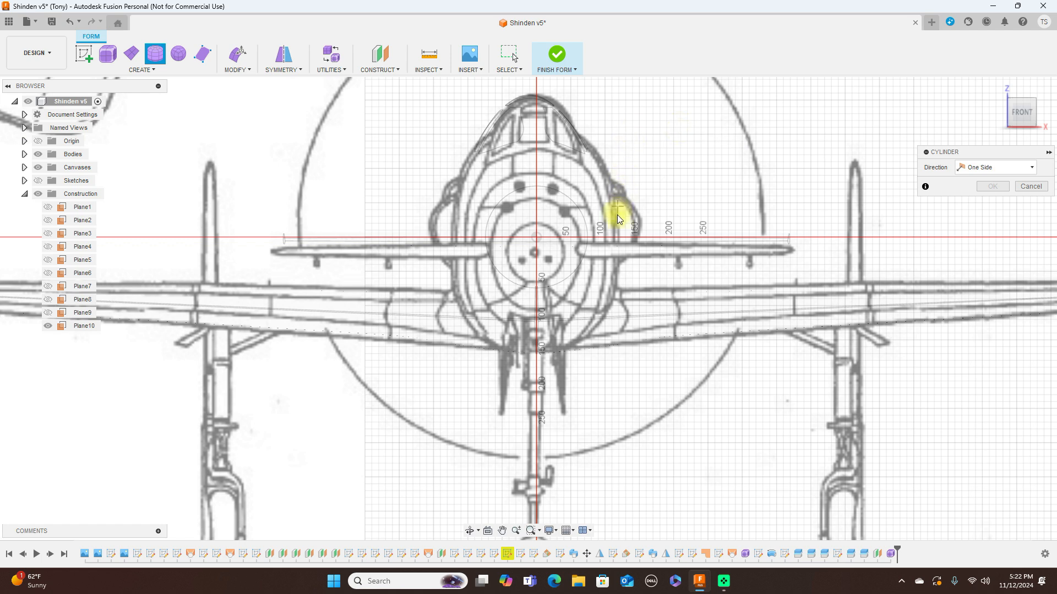
pyautogui.scroll(3, 618, 218)
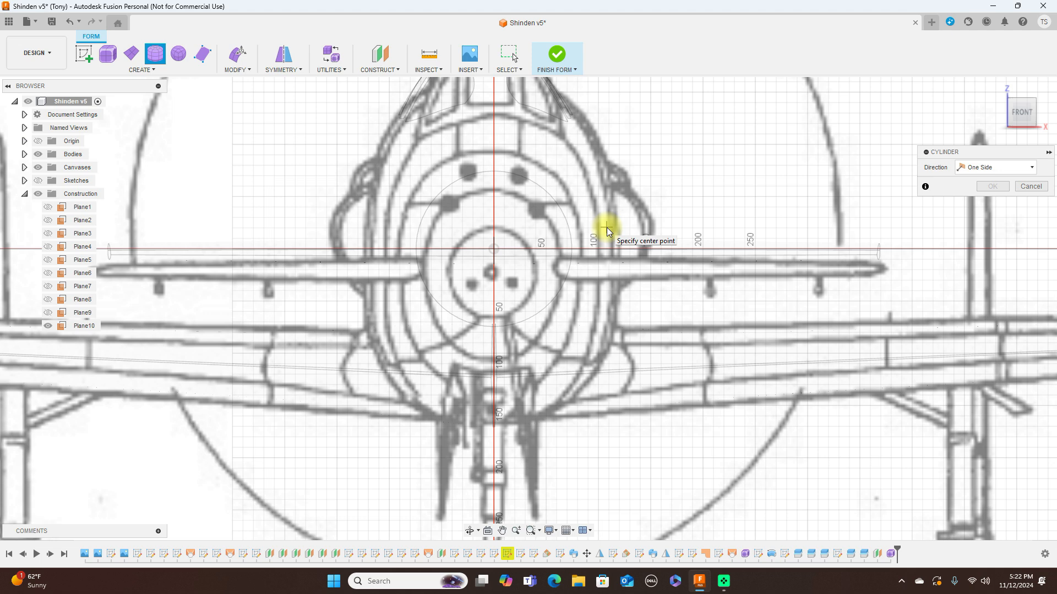
pyautogui.click(607, 227)
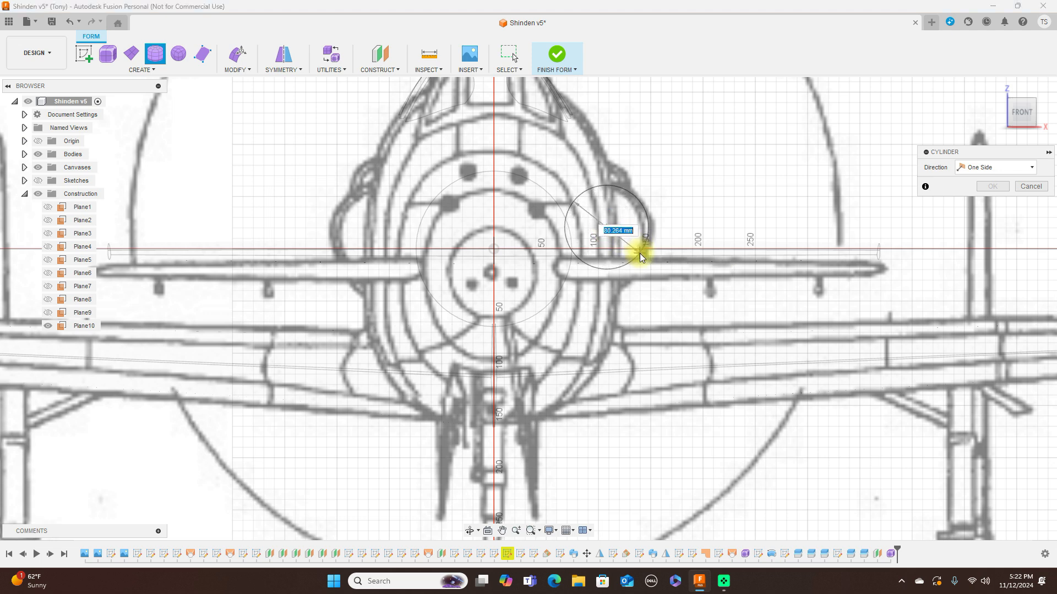
pyautogui.click(641, 256)
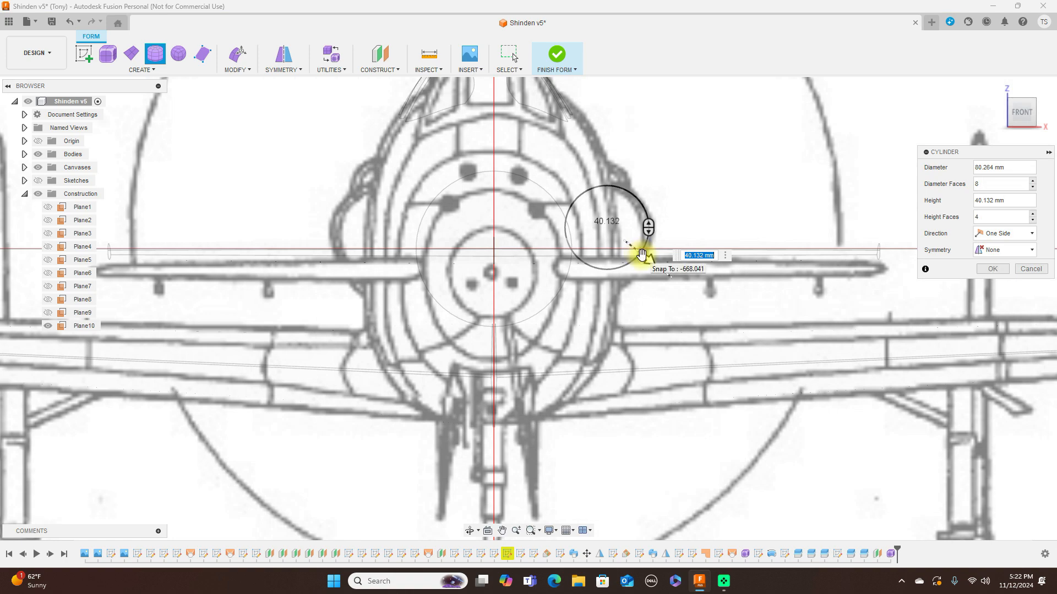
# Give the cylinder a height of 410 mm to reach the intake fairing's rear tip, with 6 height faces, and create it
pyautogui.click(1042, 113)
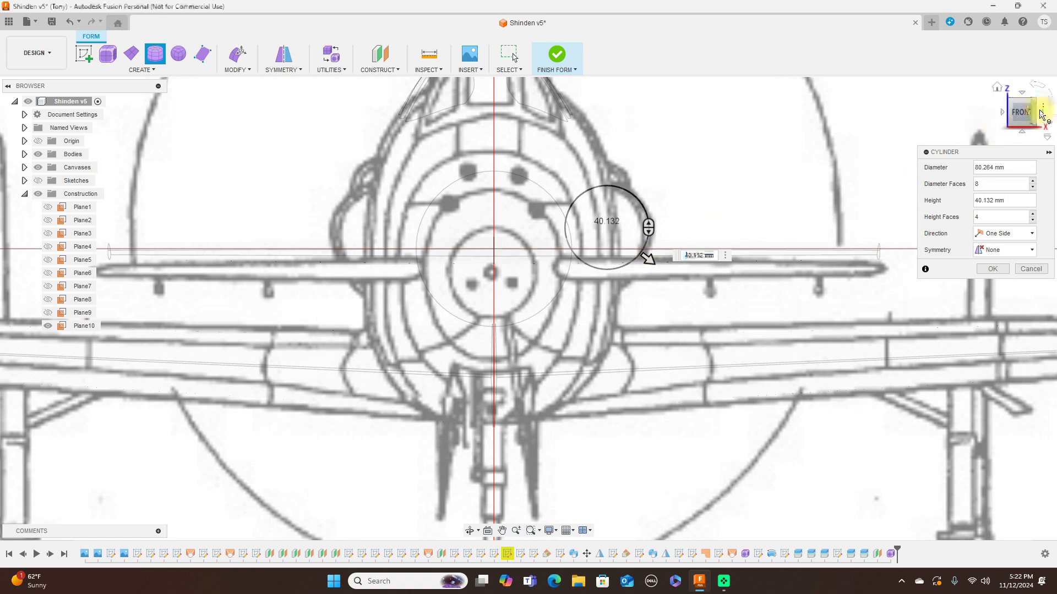
pyautogui.moveTo(493, 227); pyautogui.dragTo(852, 214)
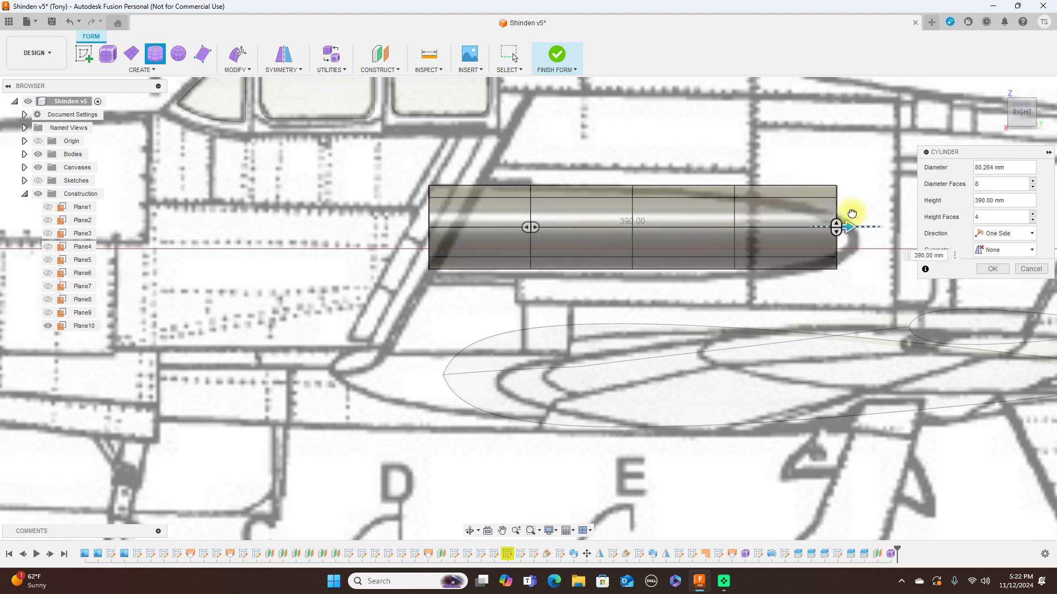
pyautogui.moveTo(852, 213); pyautogui.dragTo(867, 220)
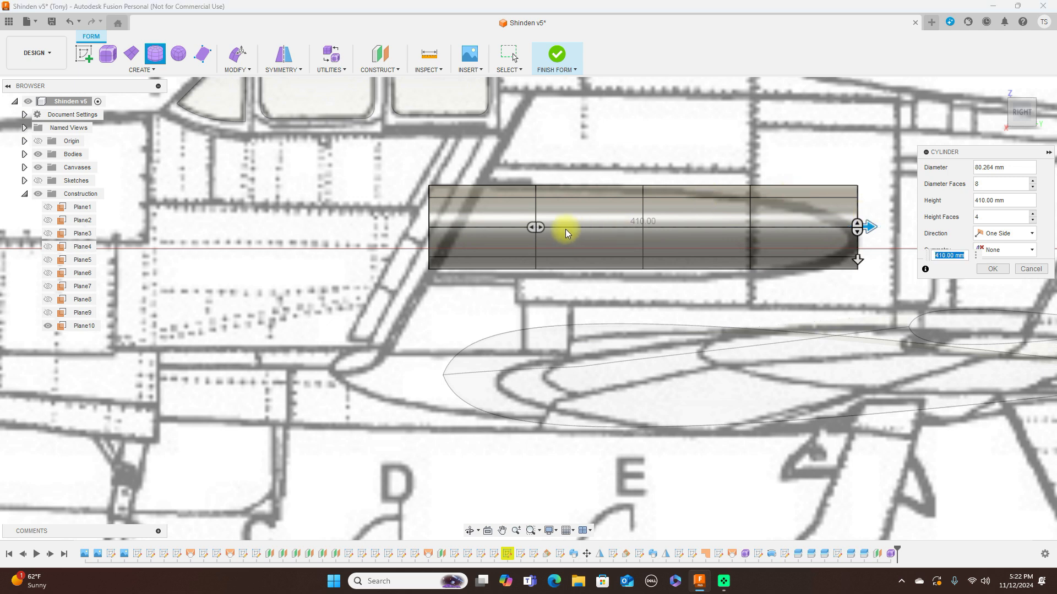
pyautogui.moveTo(537, 226); pyautogui.dragTo(598, 229)
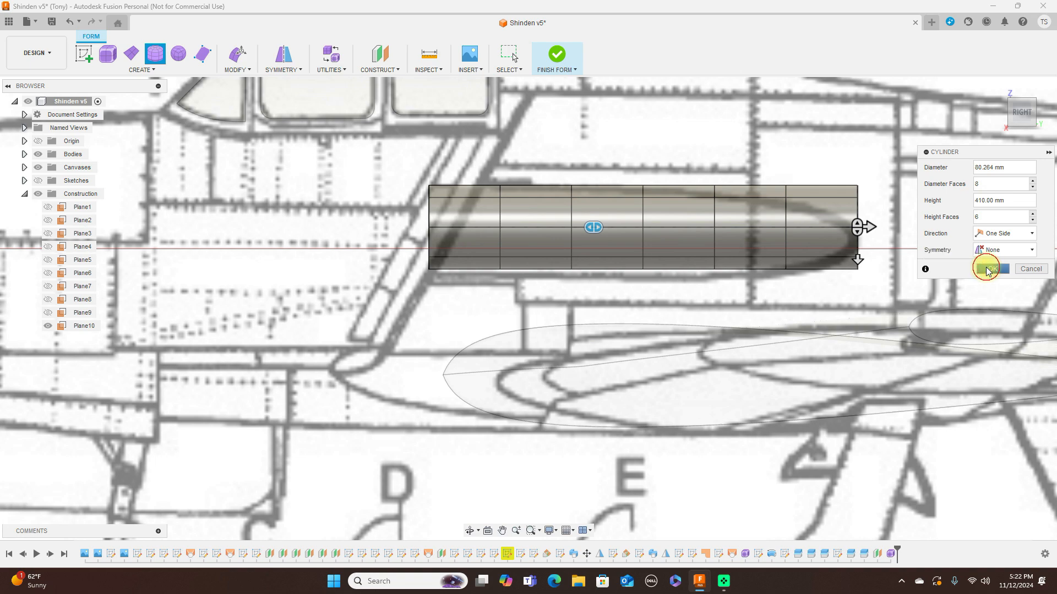
pyautogui.click(988, 270)
# Move the whole cylinder body down about 3.25 mm to line up with the intake fairing on the side canvas
pyautogui.scroll(2, 880, 225)
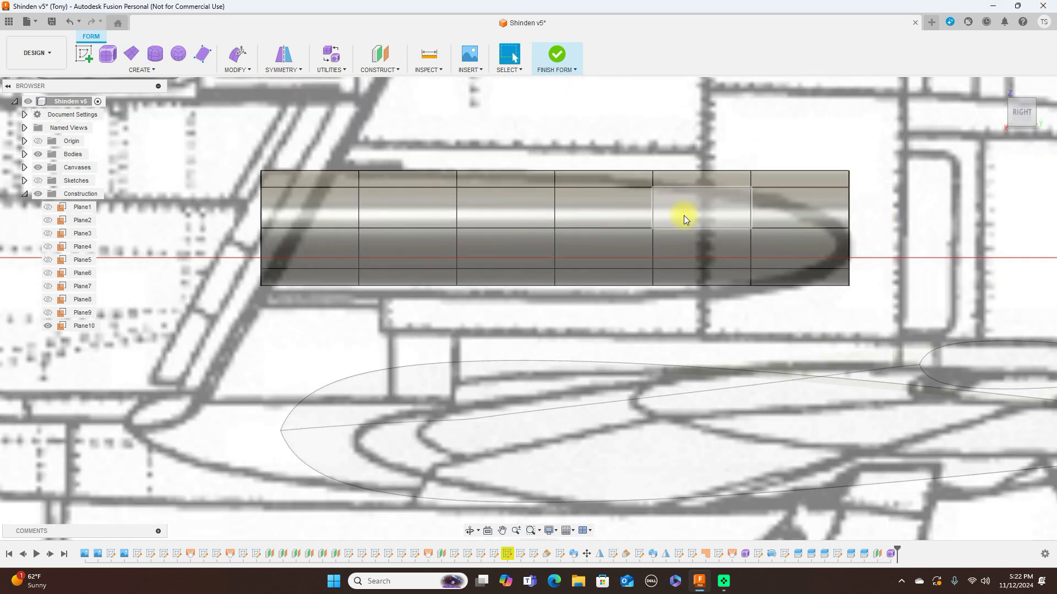
pyautogui.scroll(-1, 564, 152)
pyautogui.moveTo(297, 137); pyautogui.dragTo(816, 329)
pyautogui.rightClick(815, 329)
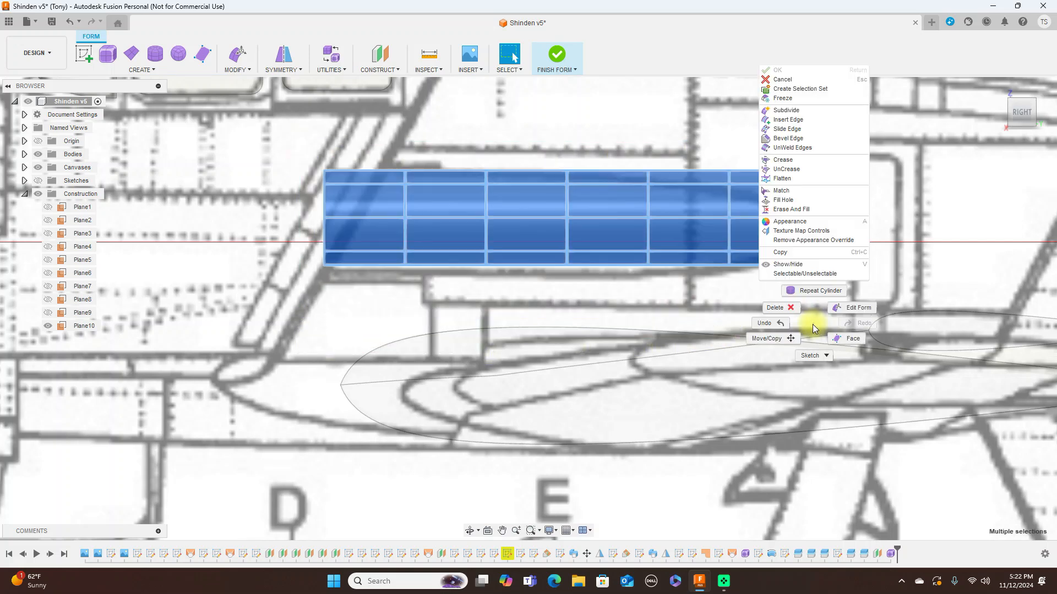
pyautogui.click(760, 338)
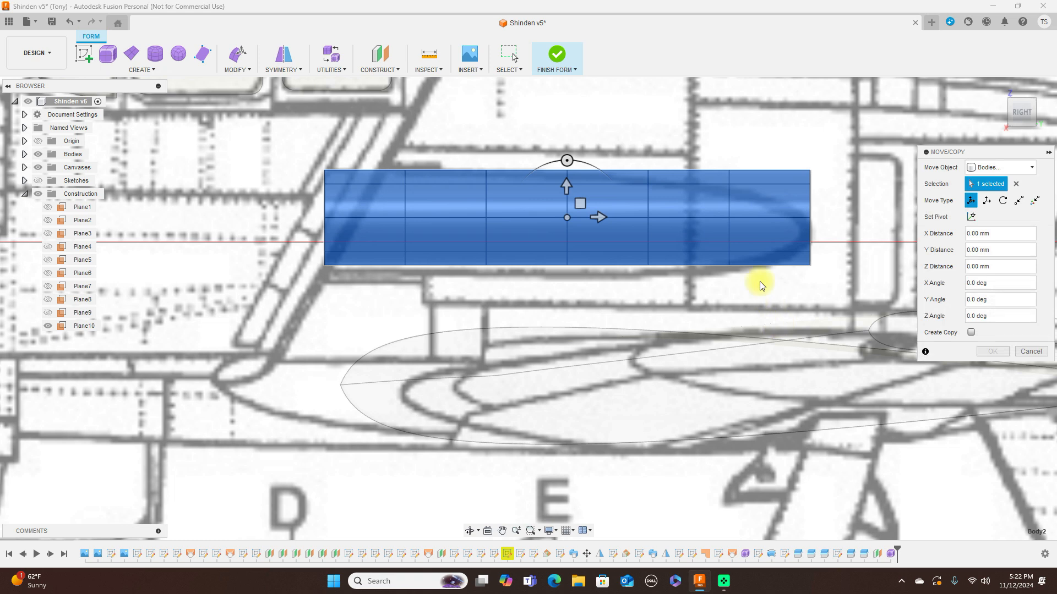
pyautogui.moveTo(580, 205); pyautogui.dragTo(582, 209)
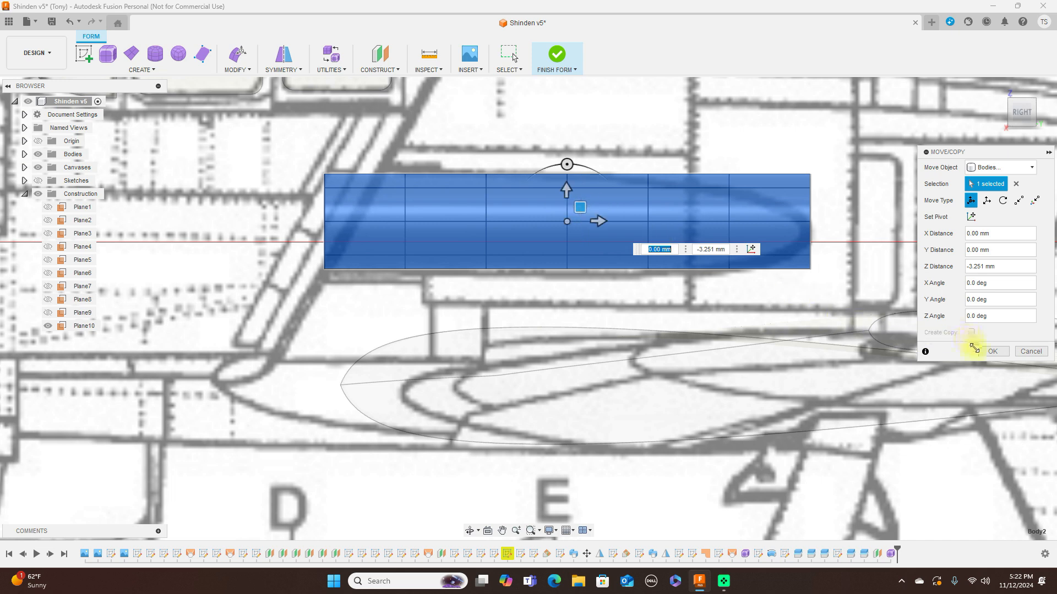
pyautogui.click(988, 351)
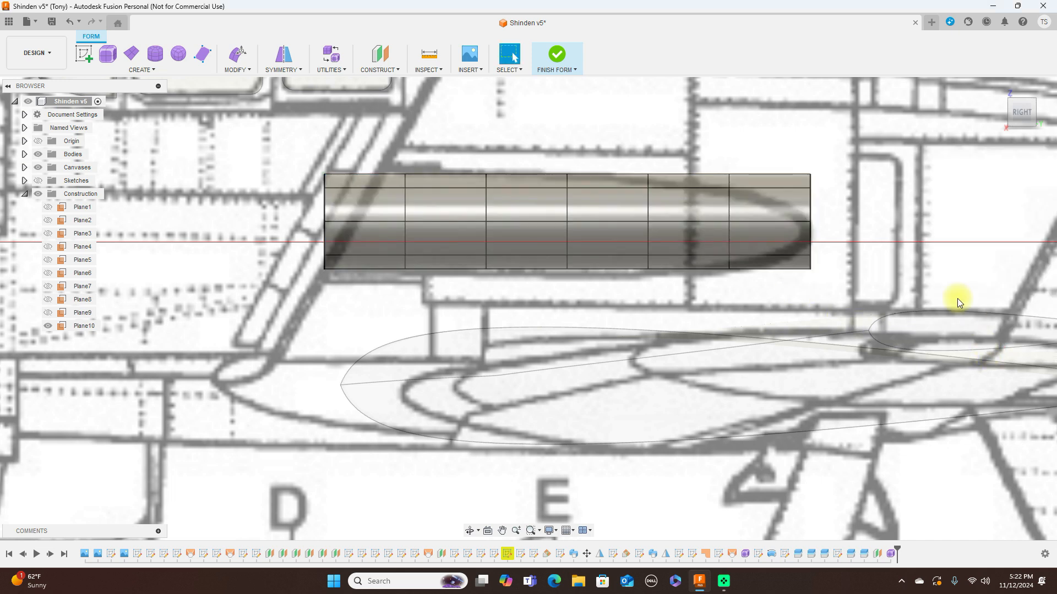
# Taper the cylinder's rear end by scaling its end edge loop to about 0.495 in height
pyautogui.rightClick(811, 214)
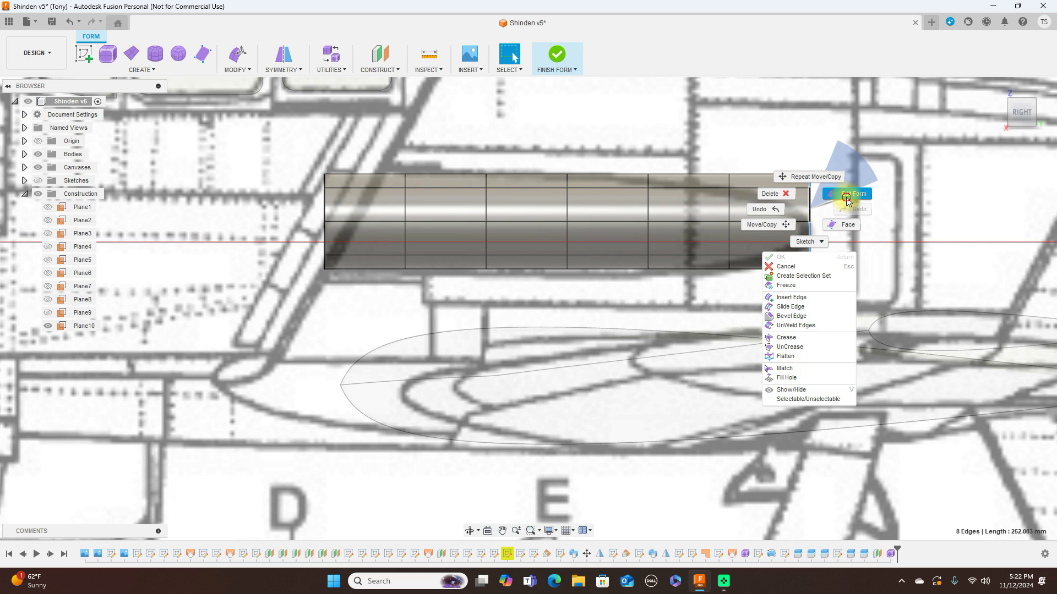
pyautogui.click(866, 175)
pyautogui.moveTo(837, 197); pyautogui.dragTo(819, 205)
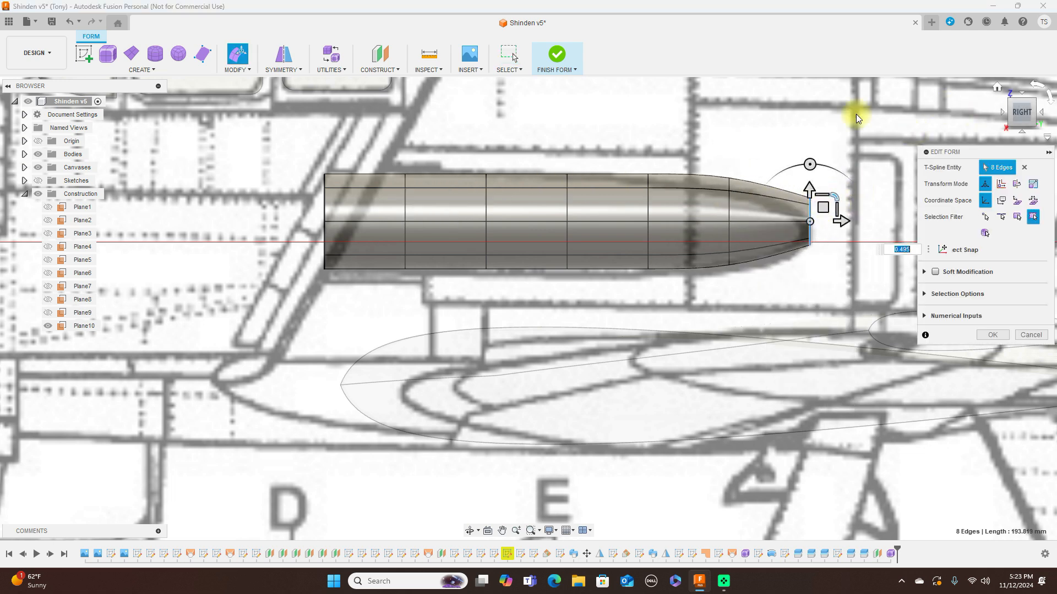
pyautogui.doubleClick(326, 214)
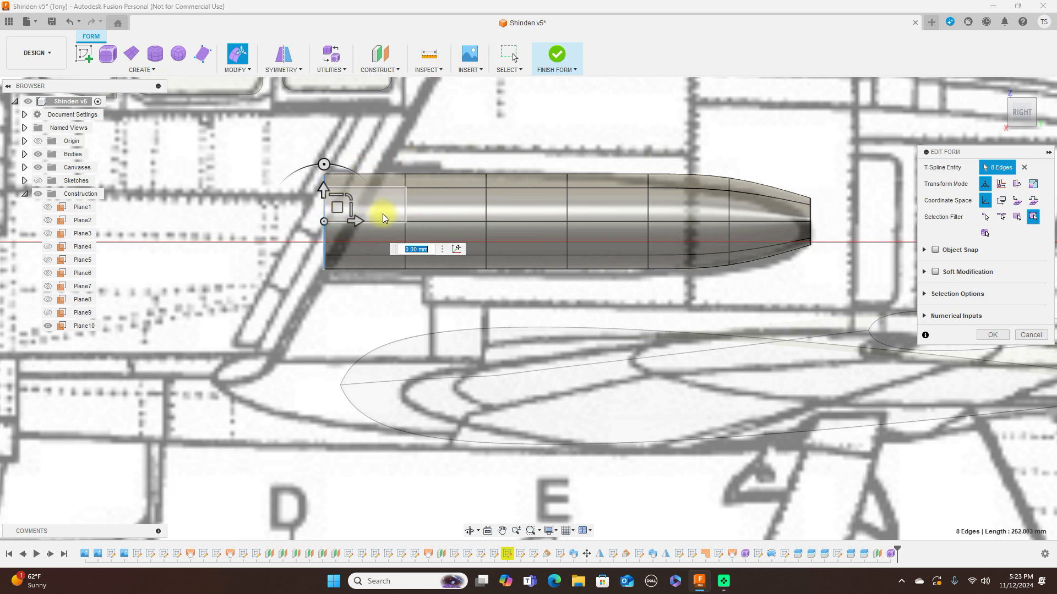
# Lower the three middle edge loops, from rear to front, by about 5.6, 1.9 and 2.8 mm to follow the side canvas
pyautogui.doubleClick(647, 206)
pyautogui.moveTo(676, 204); pyautogui.dragTo(663, 212)
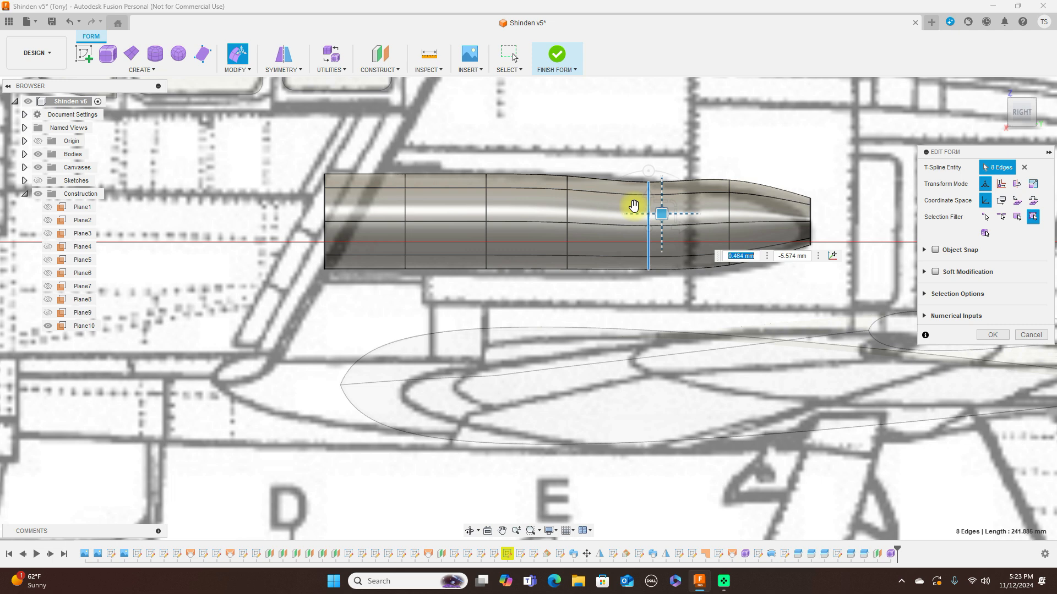
pyautogui.doubleClick(569, 204)
pyautogui.moveTo(577, 208); pyautogui.dragTo(576, 211)
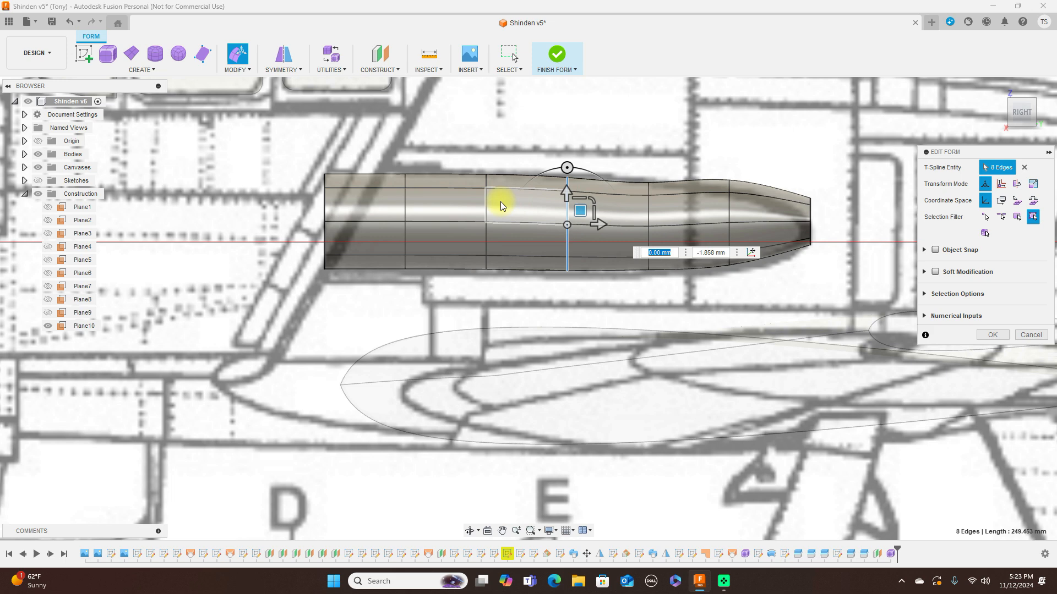
pyautogui.doubleClick(486, 203)
pyautogui.moveTo(500, 207); pyautogui.dragTo(527, 208)
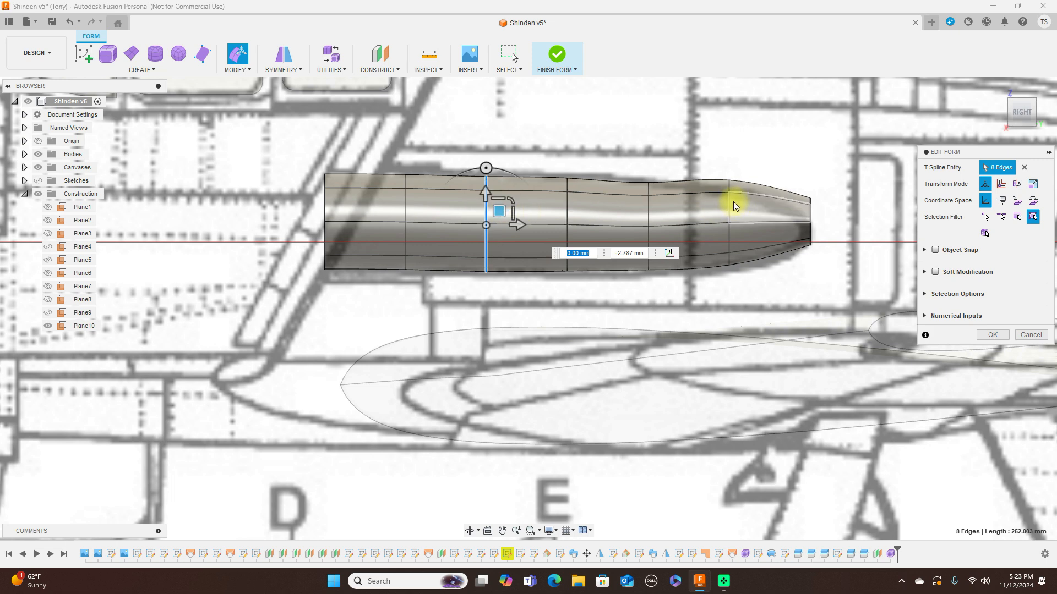
# Lower the second-to-last edge loop about 7.9 mm and the rear end loop about 7.4 mm, and scale the loop ahead of them by 1.149
pyautogui.click(734, 207)
pyautogui.moveTo(740, 210); pyautogui.dragTo(741, 218)
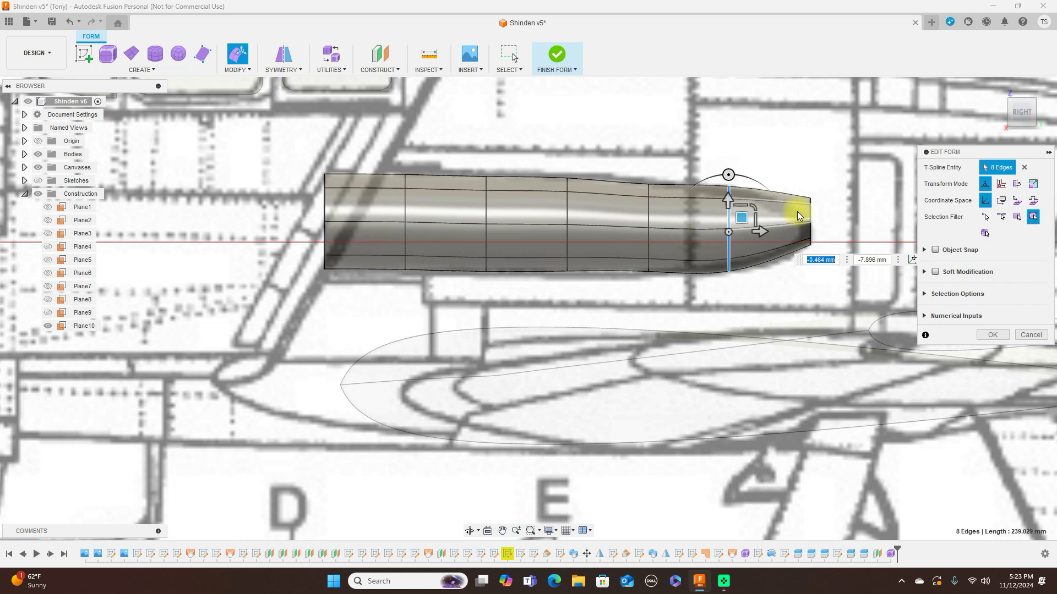
pyautogui.click(813, 215)
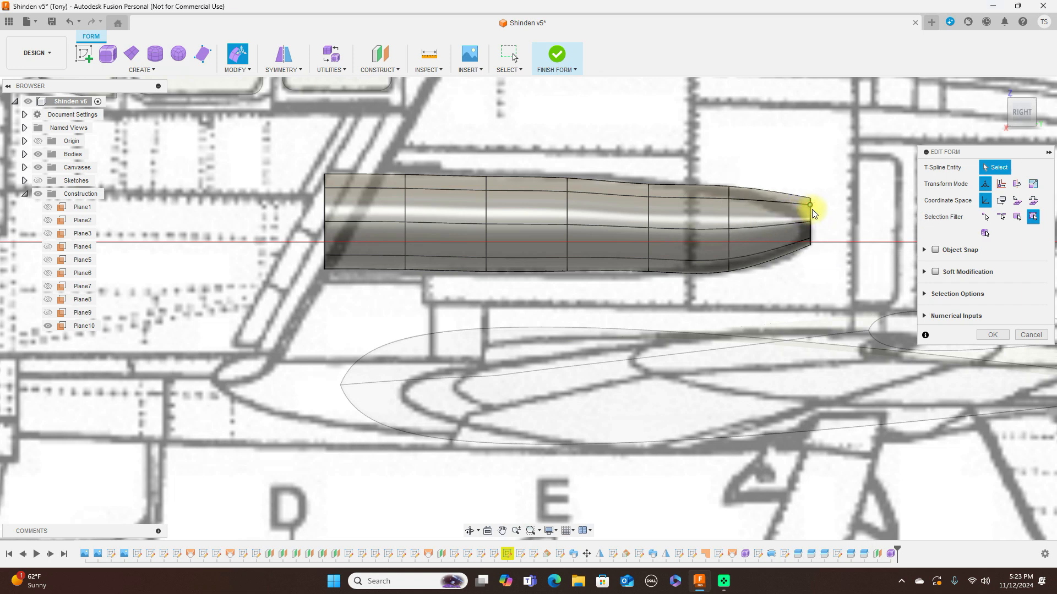
pyautogui.doubleClick(812, 215)
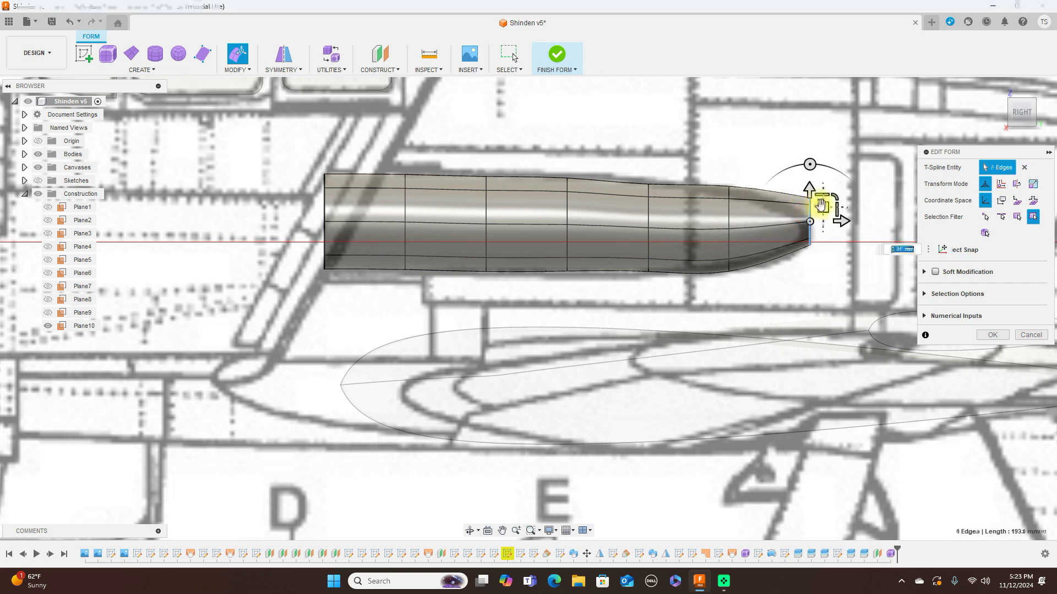
pyautogui.moveTo(820, 215); pyautogui.dragTo(822, 217)
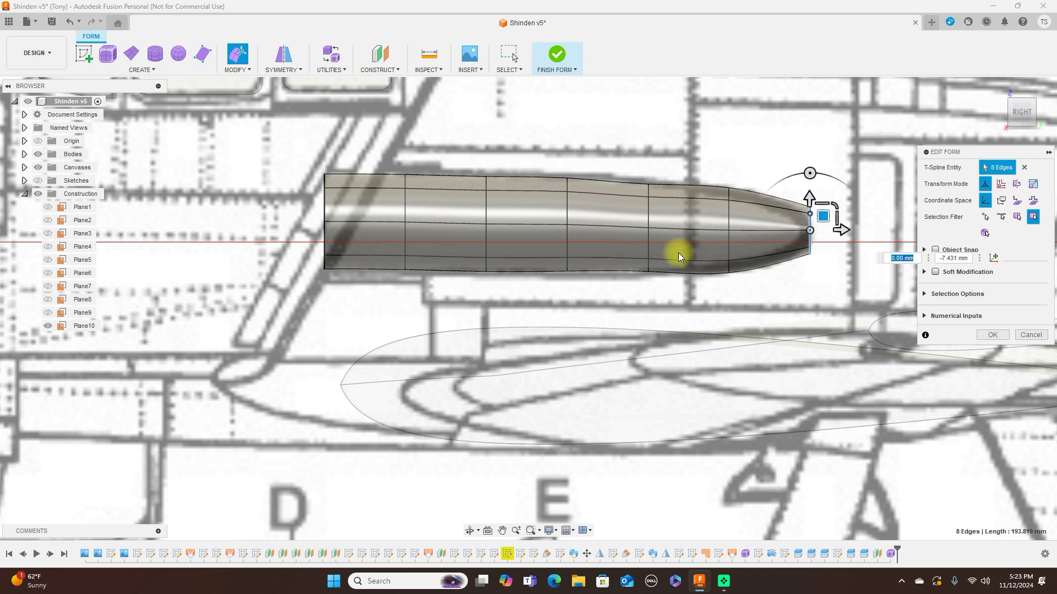
pyautogui.doubleClick(649, 221)
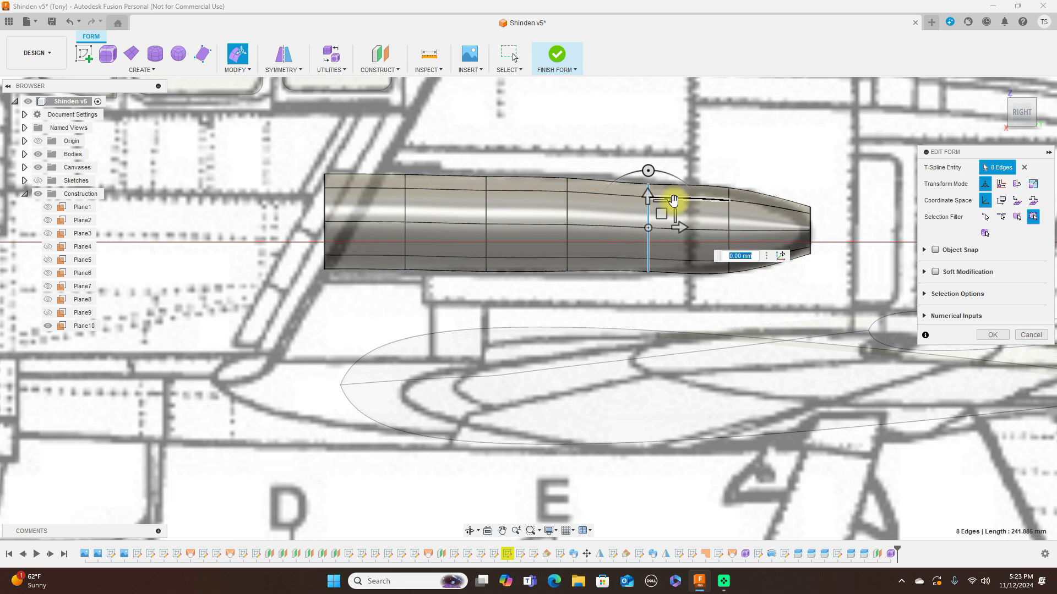
pyautogui.moveTo(673, 203); pyautogui.dragTo(674, 200)
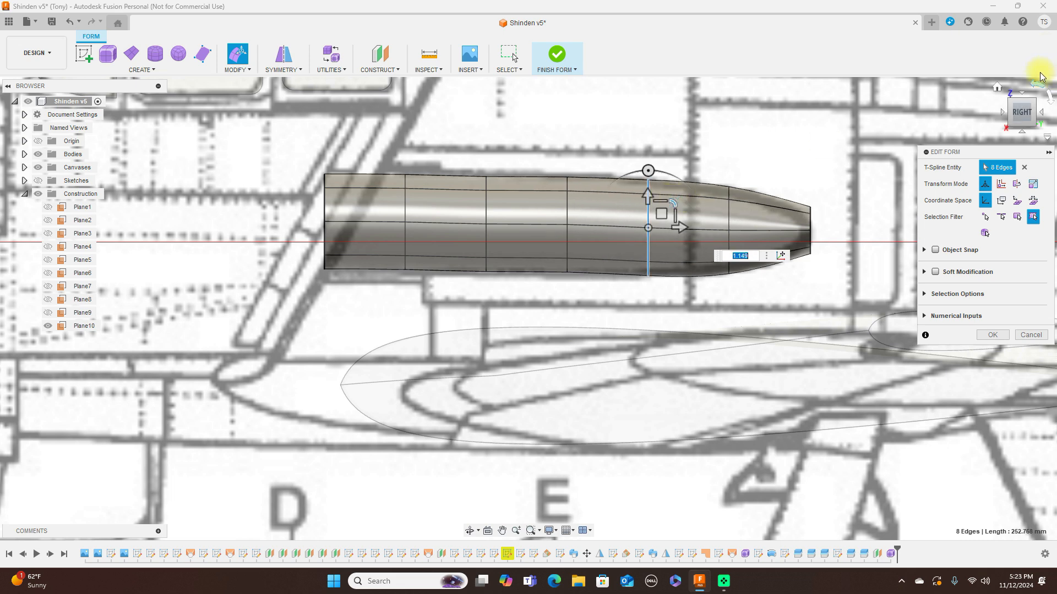
# Against the top canvas, shift the rear end loop about 30 mm inboard and 17.65 mm aft, and the third loop from the rear about 5.1 mm outboard
pyautogui.click(1024, 96)
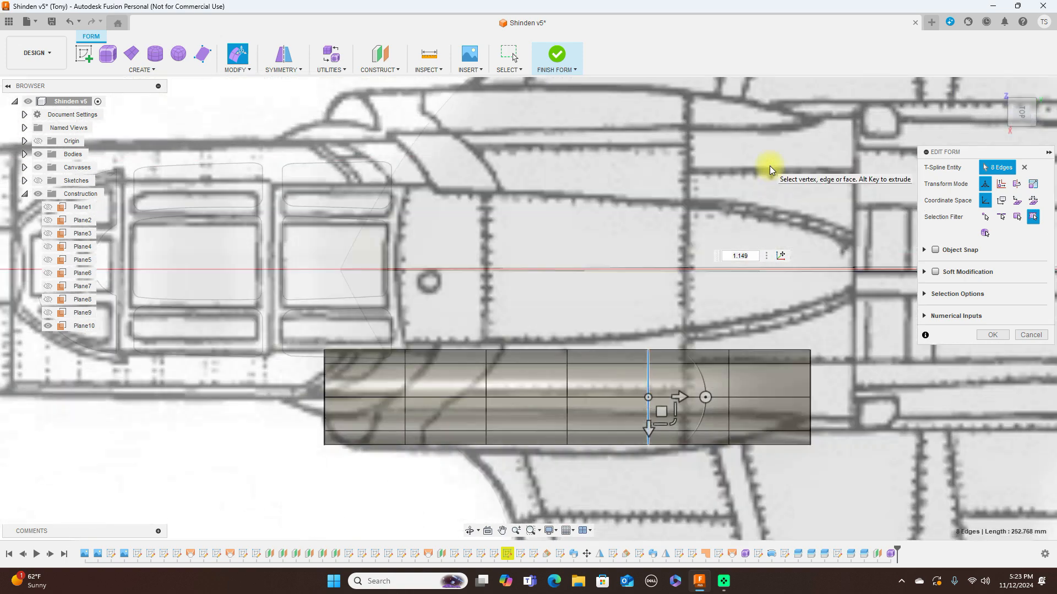
pyautogui.doubleClick(810, 390)
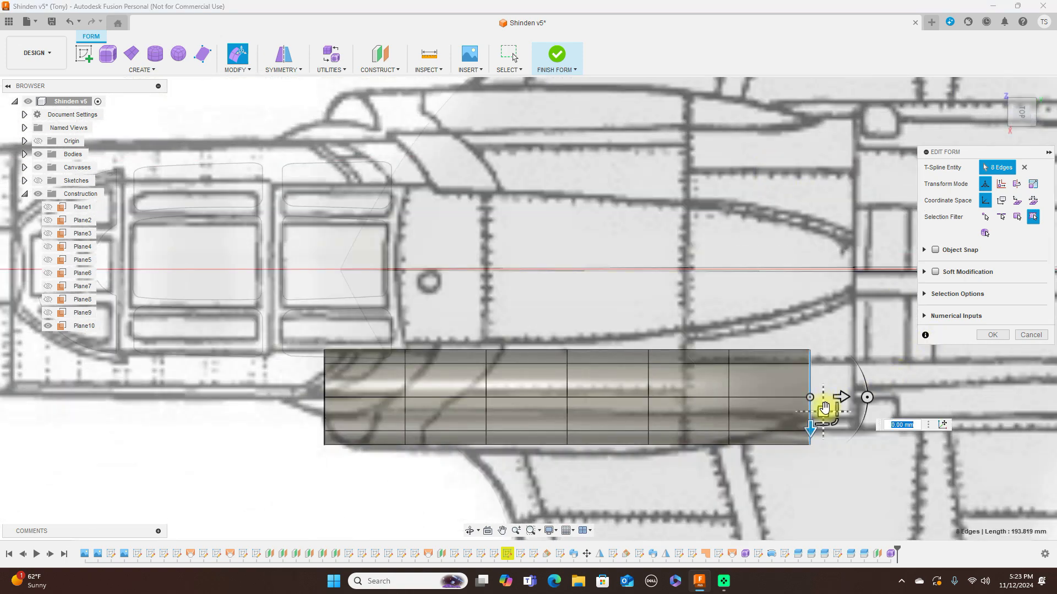
pyautogui.moveTo(824, 400); pyautogui.dragTo(847, 374)
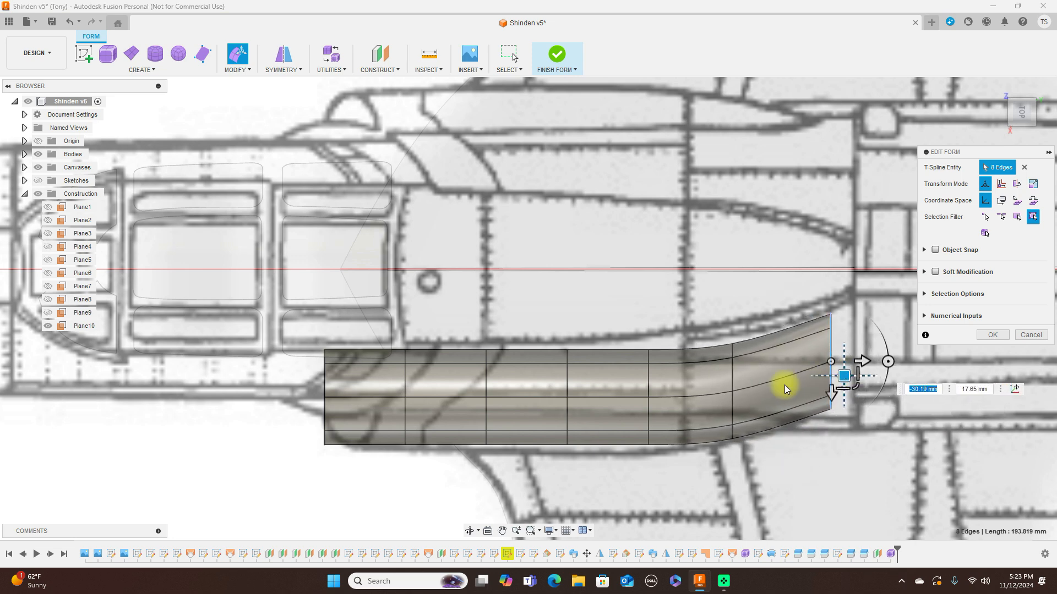
pyautogui.click(648, 413)
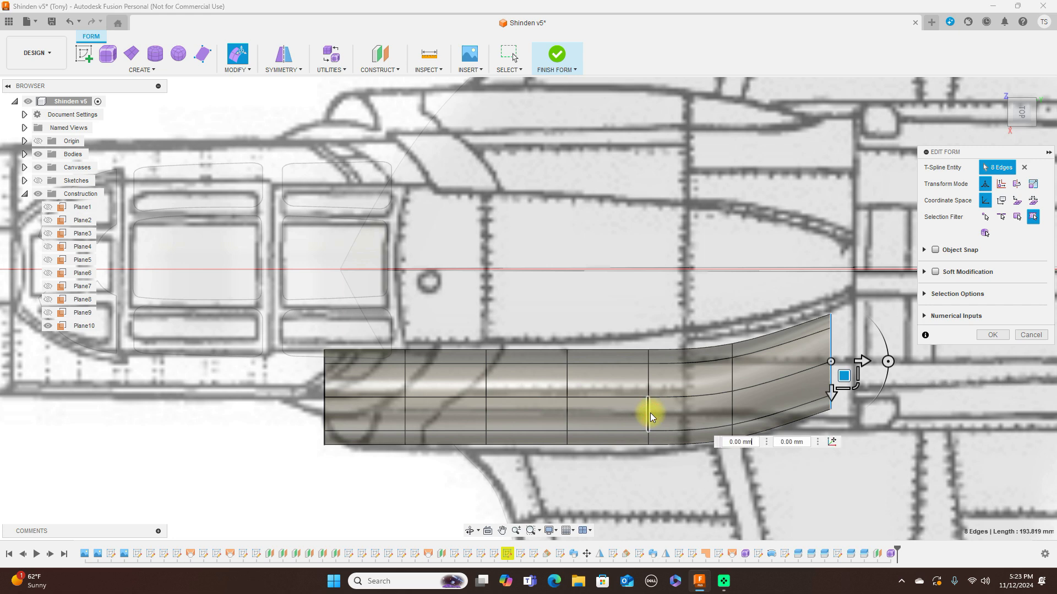
pyautogui.doubleClick(648, 386)
pyautogui.moveTo(661, 412); pyautogui.dragTo(662, 418)
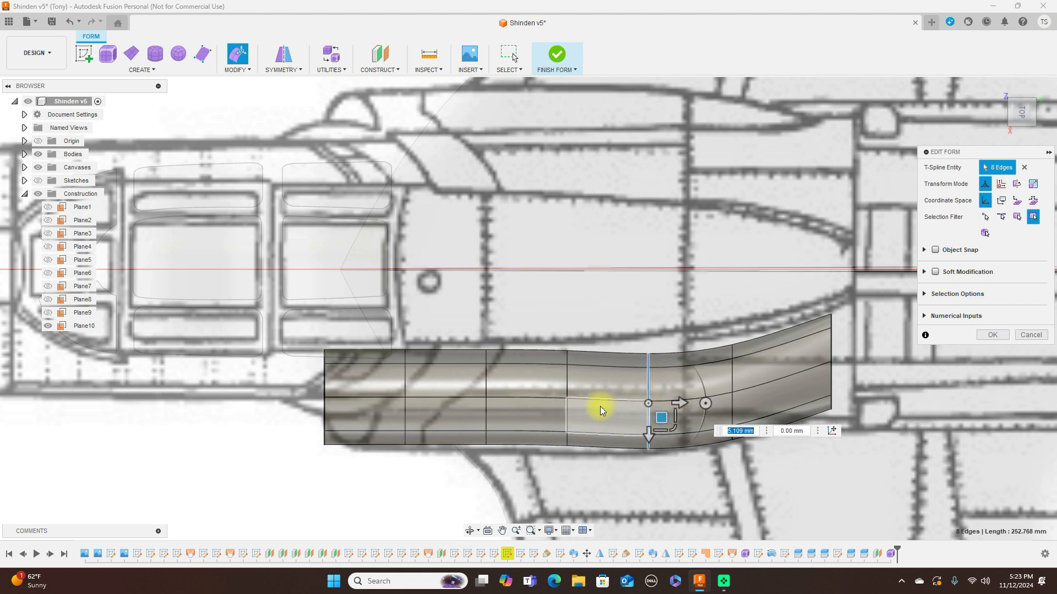
# Against the top canvas, shift the intake's next three edge loops, from rear to front, outboard by about 7.4, 5.1 and 5.6 mm
pyautogui.doubleClick(568, 385)
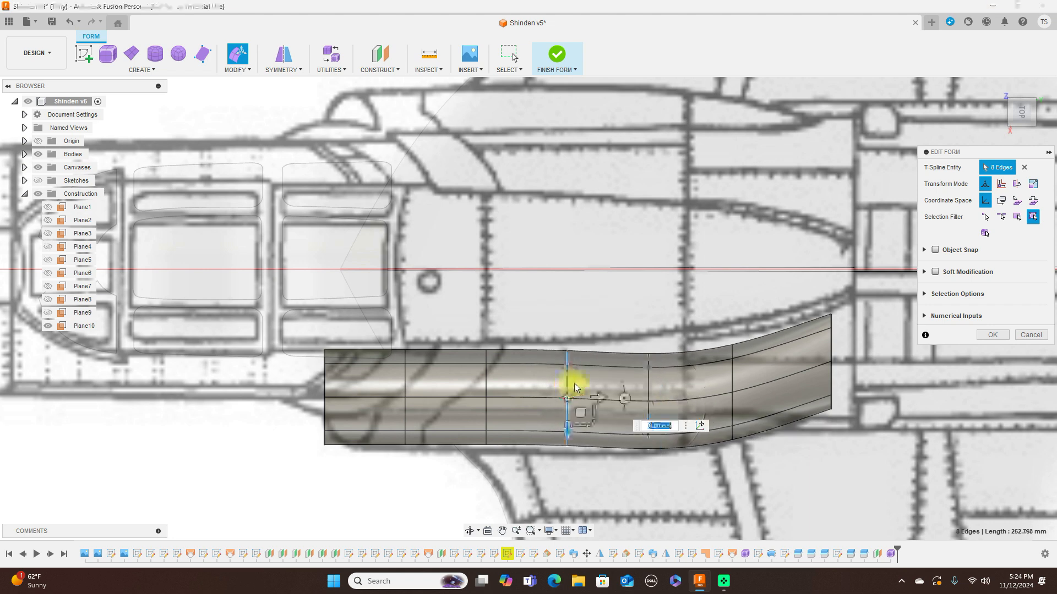
pyautogui.moveTo(582, 416); pyautogui.dragTo(581, 426)
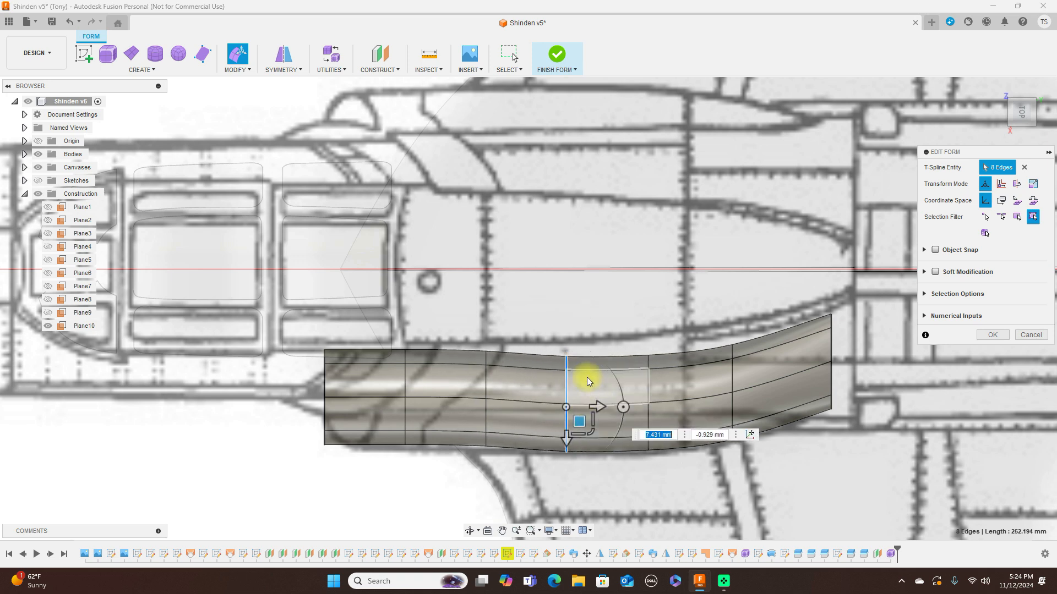
pyautogui.doubleClick(485, 387)
pyautogui.moveTo(501, 412); pyautogui.dragTo(498, 419)
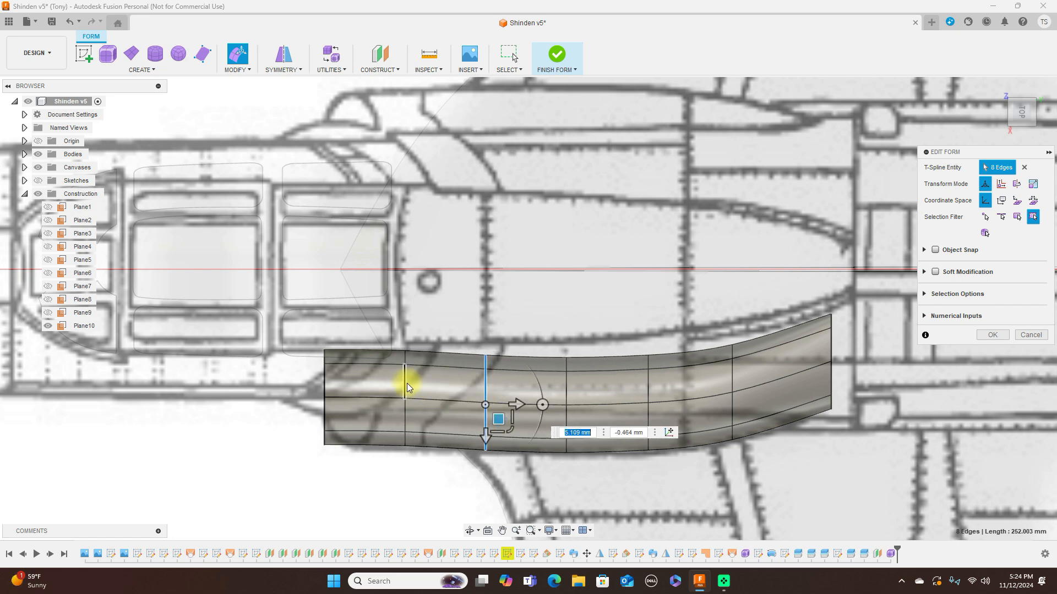
pyautogui.doubleClick(406, 379)
pyautogui.moveTo(417, 406); pyautogui.dragTo(419, 414)
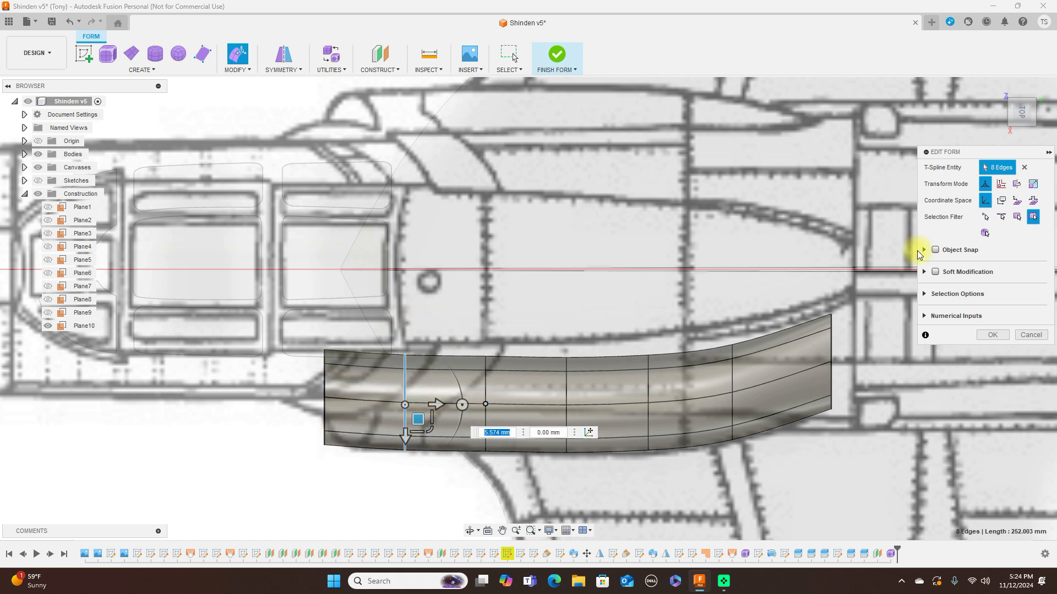
# Accept the intake's edge-loop edits and finish the form
pyautogui.click(1023, 133)
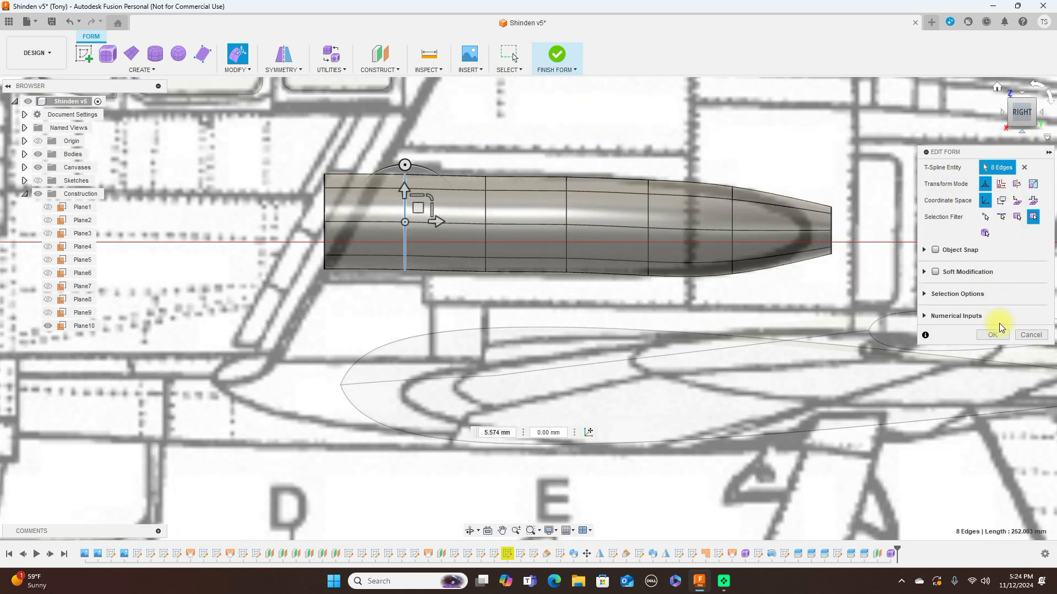
pyautogui.click(999, 340)
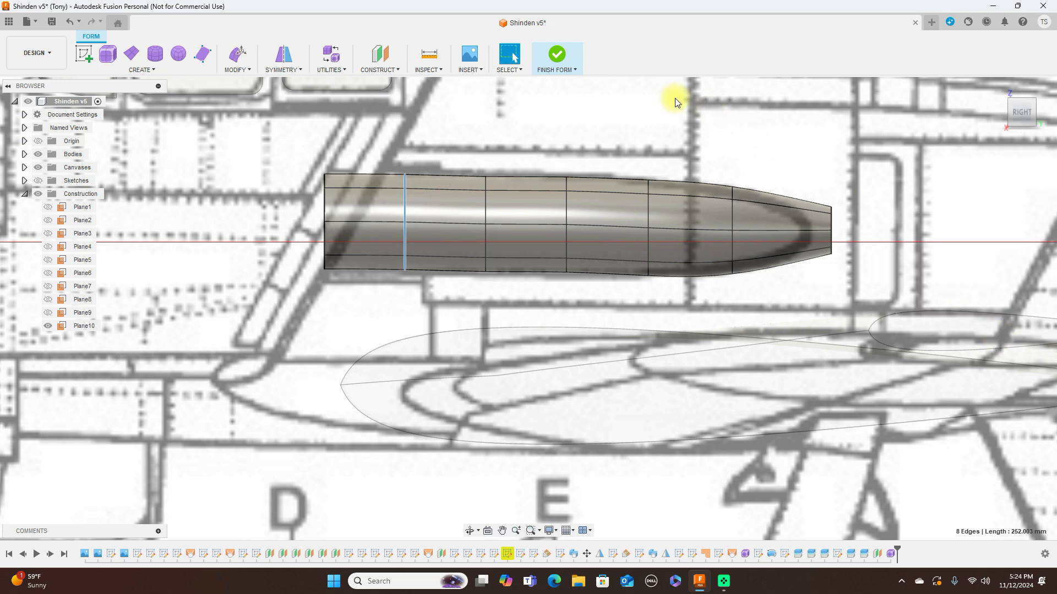
pyautogui.click(557, 60)
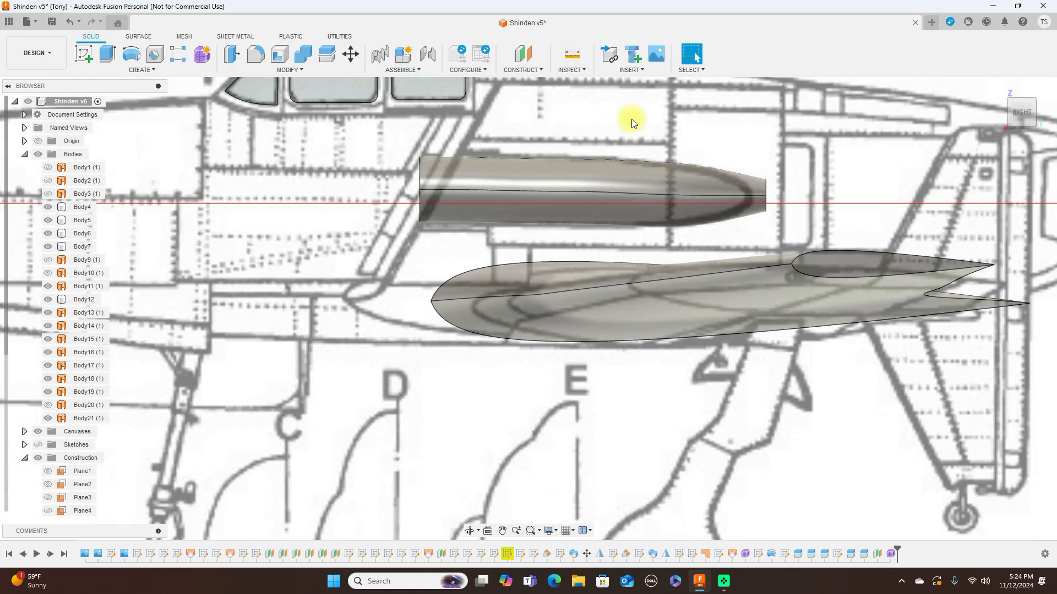
# Show the fuselage body Body20 together with the new intake
pyautogui.scroll(-3, 632, 123)
pyautogui.moveTo(676, 117); pyautogui.dragTo(818, 132, button='middle')
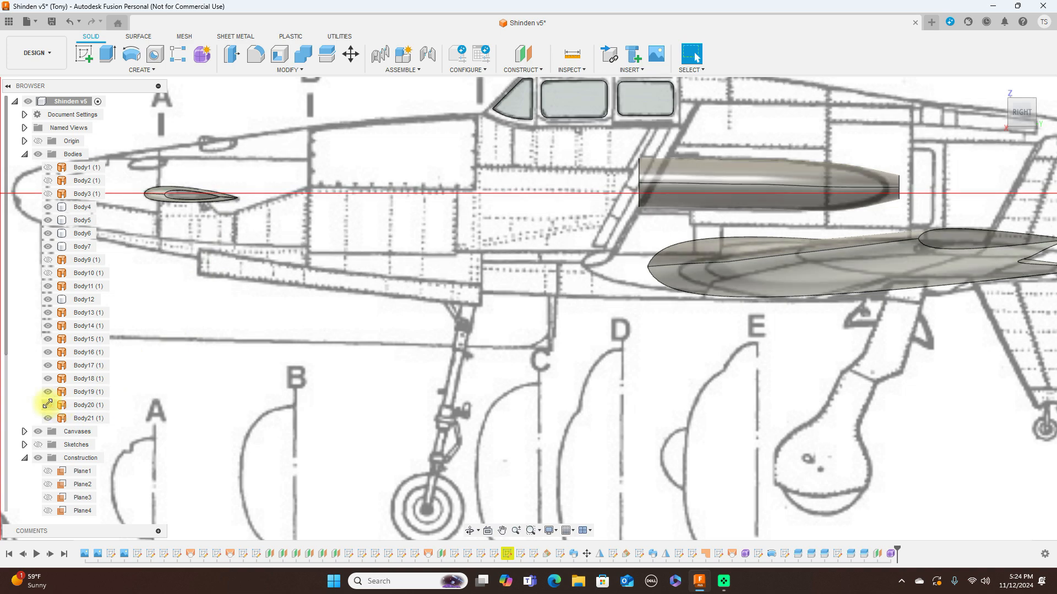
pyautogui.click(48, 405)
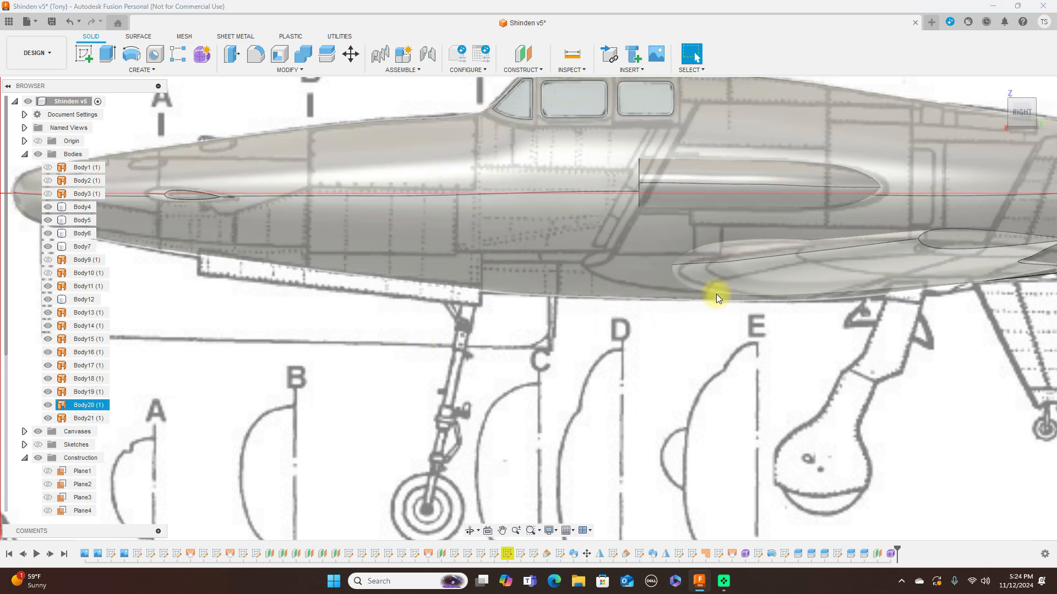
# Examine how the intake sits on the fuselage with the canvases hidden, and compare it with the side drawing by showing them again
pyautogui.scroll(-2, 718, 297)
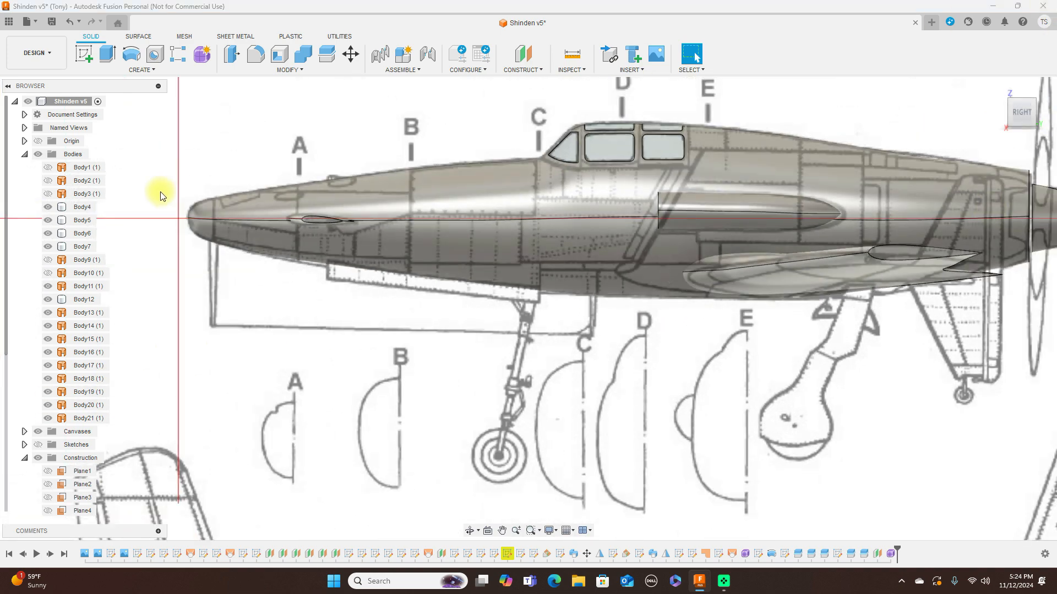
pyautogui.click(38, 431)
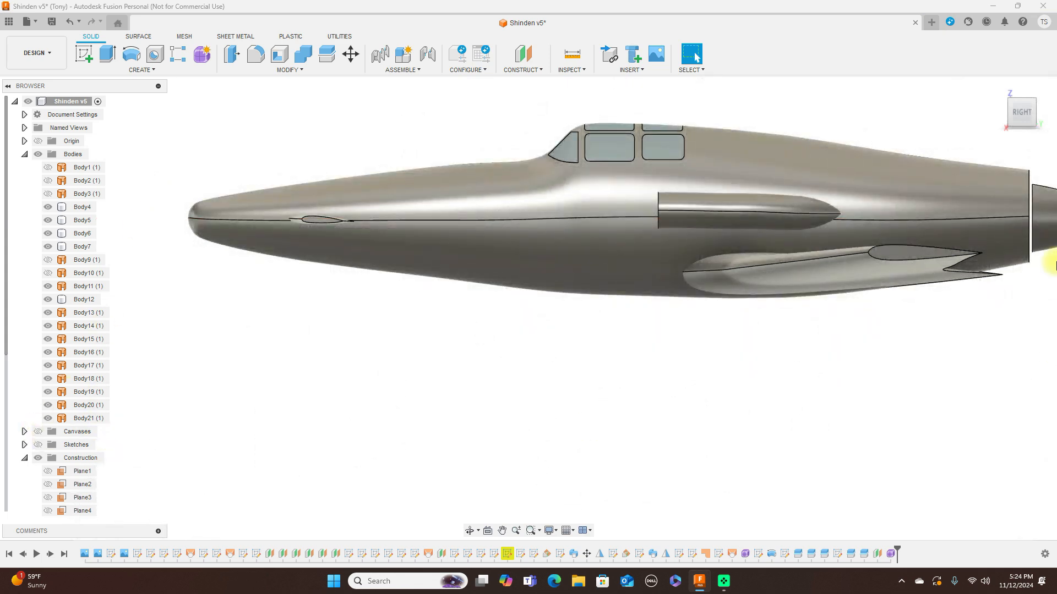
pyautogui.moveTo(1017, 123)
pyautogui.mouseDown()
pyautogui.moveTo(1005, 151)
pyautogui.moveTo(761, 165)
pyautogui.moveTo(659, 118)
pyautogui.moveTo(781, 118)
pyautogui.moveTo(771, 135)
pyautogui.moveTo(516, 124)
pyautogui.moveTo(490, 114)
pyautogui.moveTo(561, 125)
pyautogui.moveTo(634, 119)
pyautogui.mouseUp()
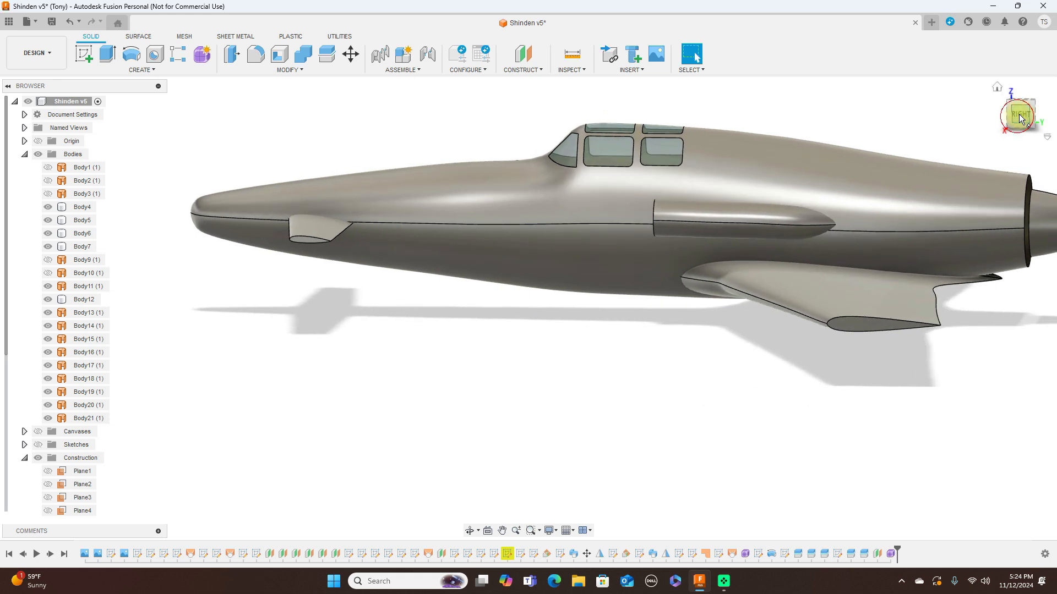
pyautogui.click(1019, 115)
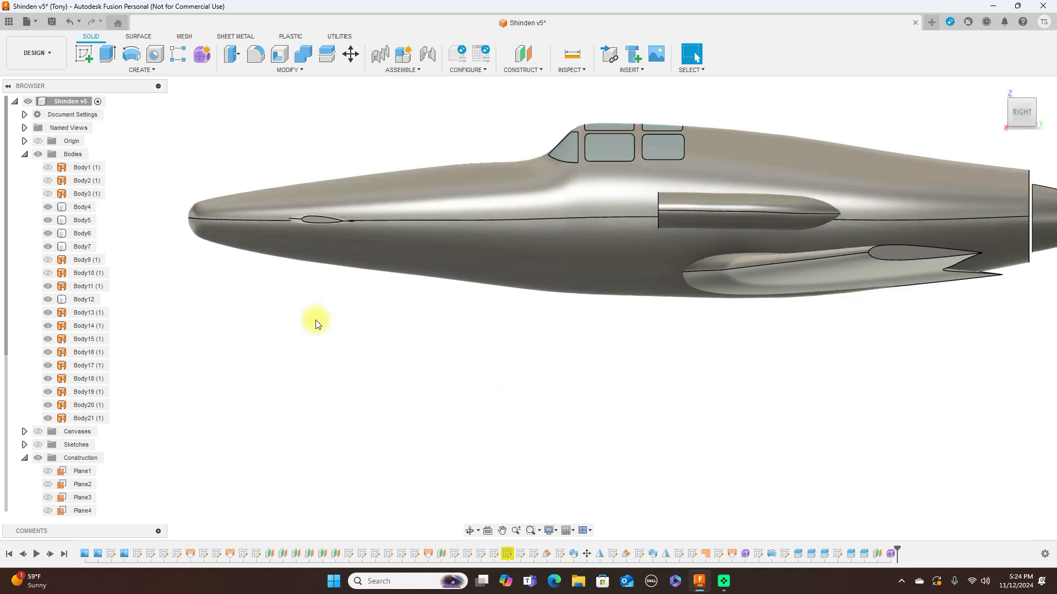
pyautogui.click(39, 432)
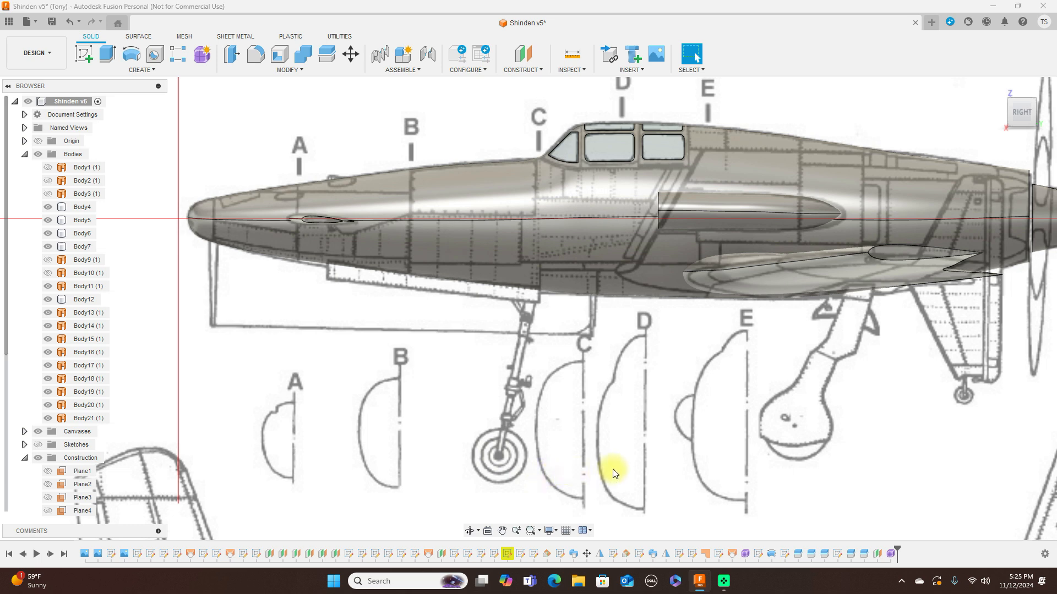
pyautogui.moveTo(809, 405); pyautogui.dragTo(695, 428, button='middle')
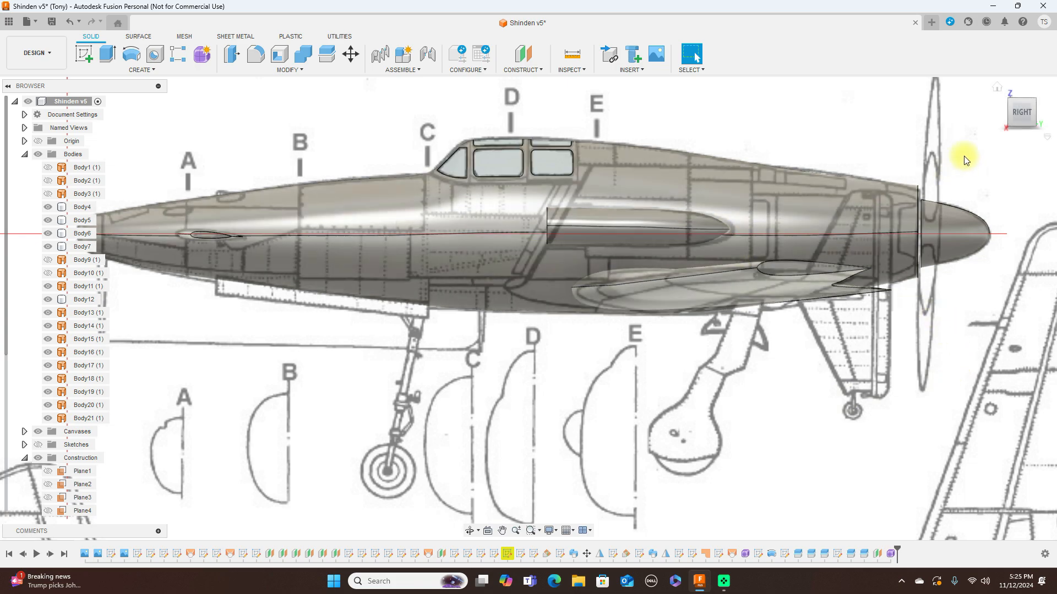
pyautogui.moveTo(1011, 114)
pyautogui.mouseDown()
pyautogui.moveTo(1045, 111)
pyautogui.moveTo(10, 118)
pyautogui.moveTo(1011, 116)
pyautogui.mouseUp()
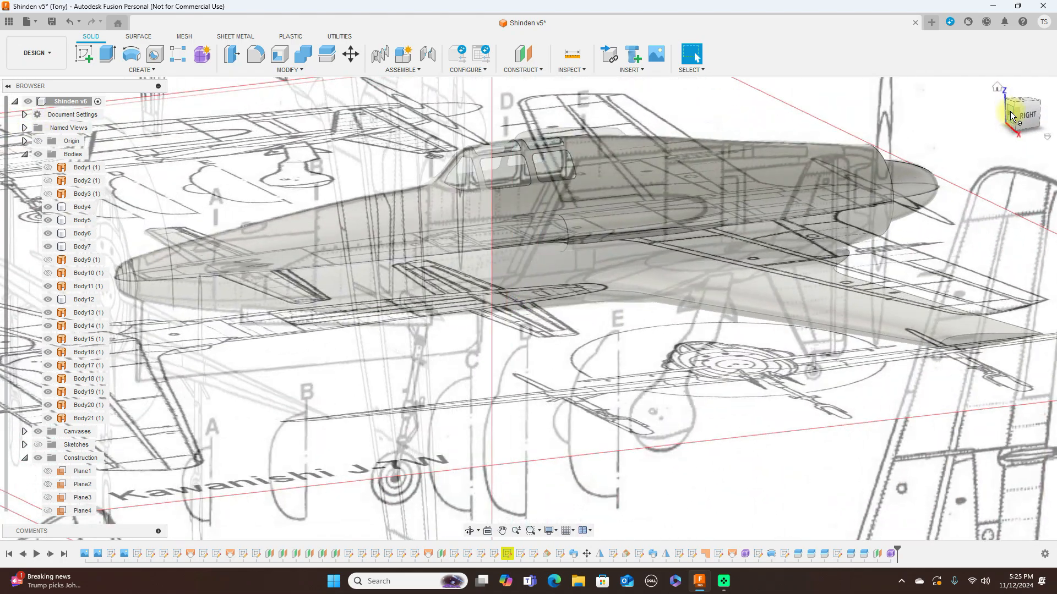
pyautogui.click(1026, 117)
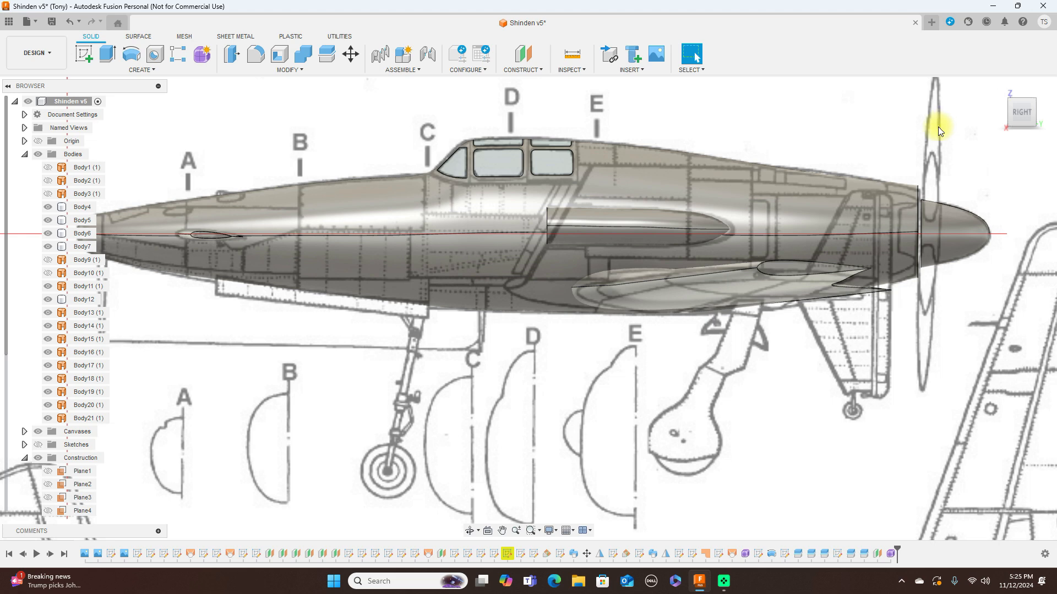
# Hide the canvases to inspect the whole aircraft from several angles, and show them again in the right view
pyautogui.scroll(-1, 812, 157)
pyautogui.click(512, 229)
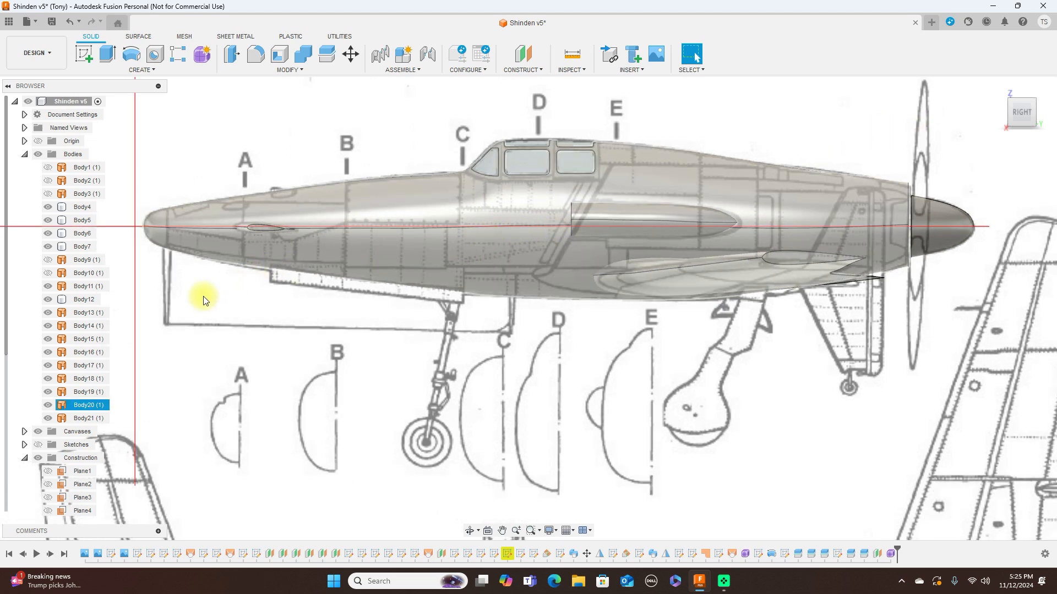
pyautogui.click(233, 289)
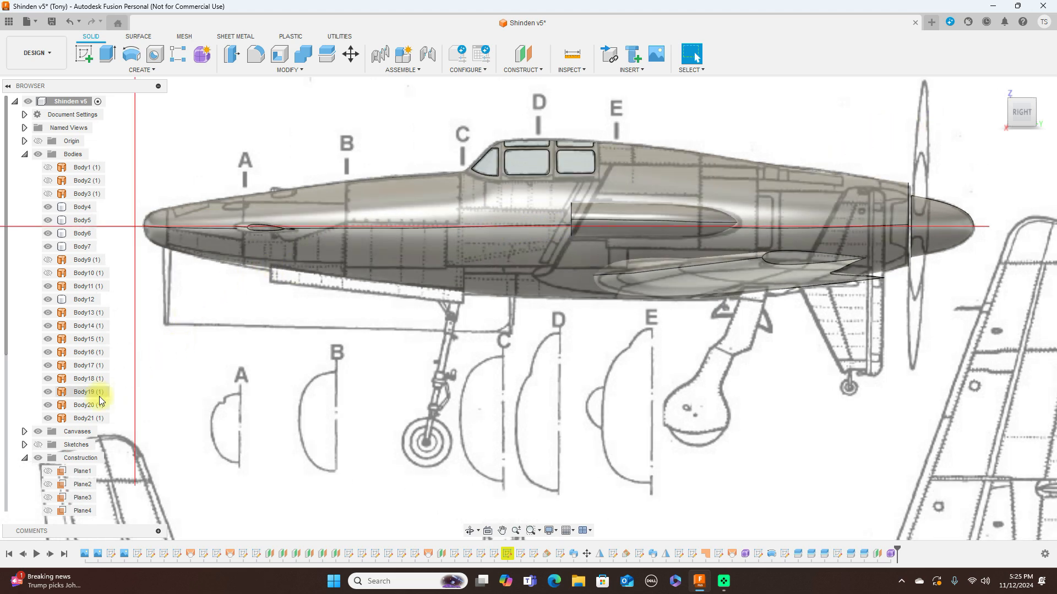
pyautogui.click(38, 431)
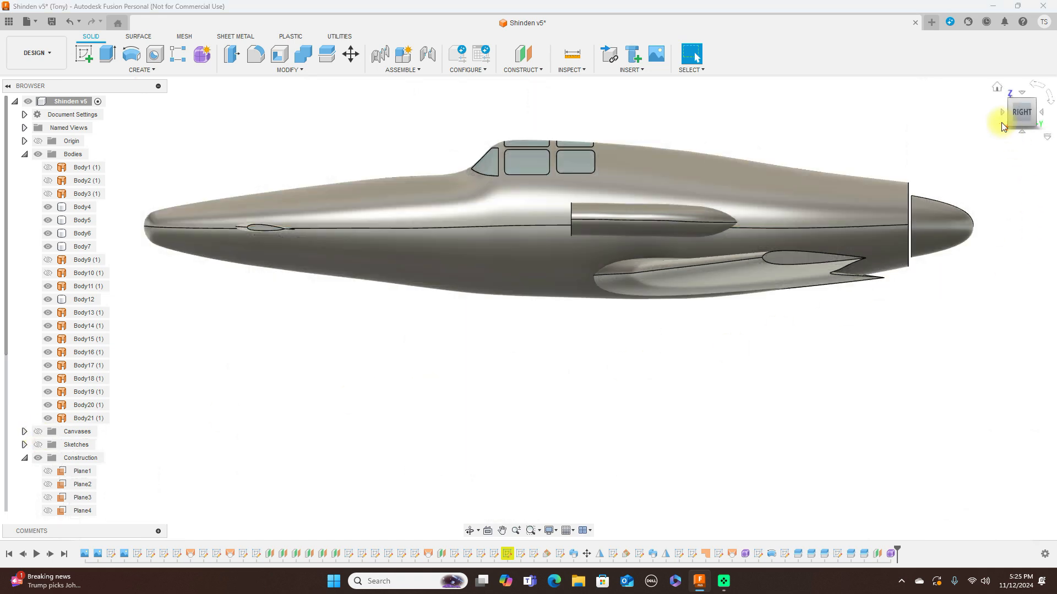
pyautogui.click(1008, 109)
pyautogui.keyDown('shift'); pyautogui.moveTo(11, 115); pyautogui.dragTo(955, 111, button='middle'); pyautogui.keyUp('shift')
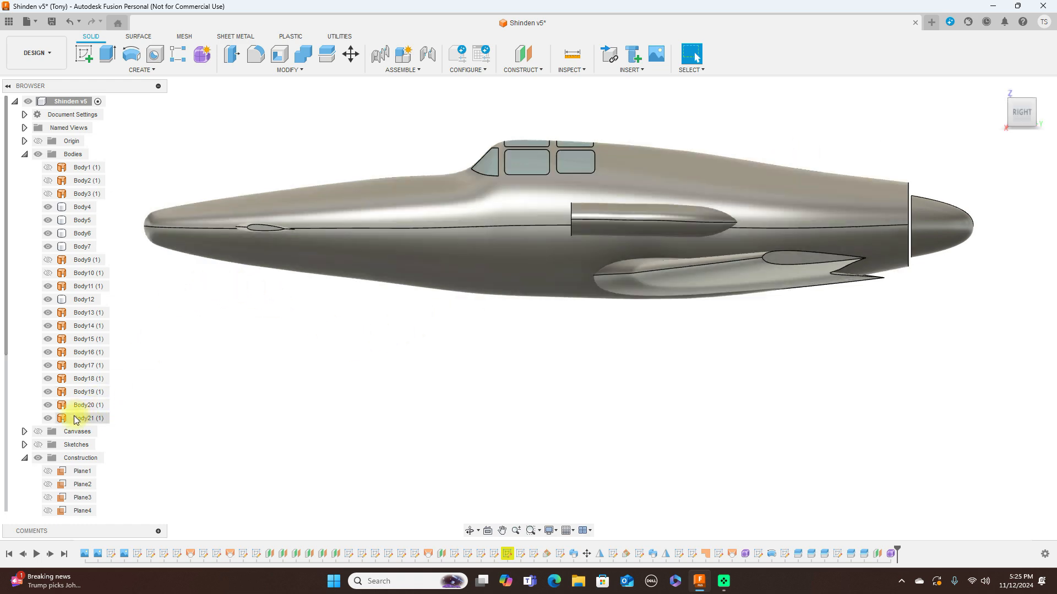
pyautogui.click(38, 432)
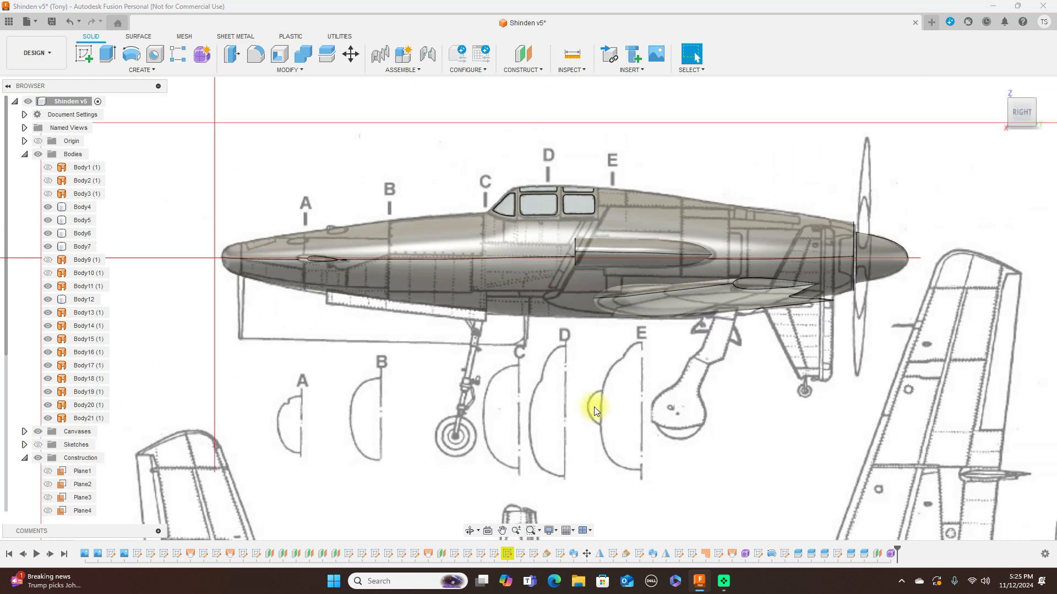
# Swap the fuselage Body20 for Body3 and compare that version with the canvases from the front and side
pyautogui.click(48, 405)
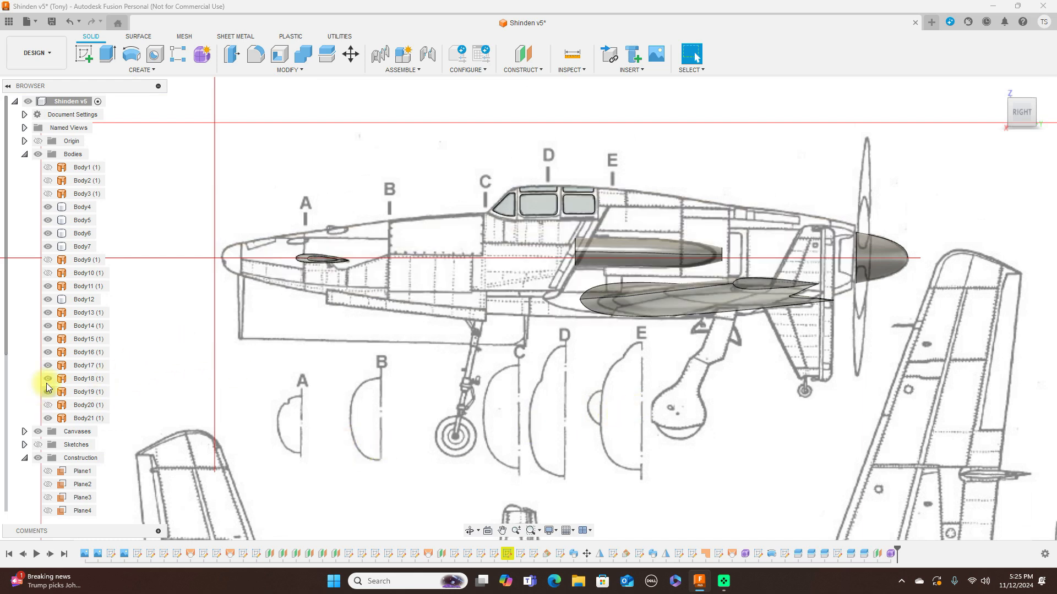
pyautogui.click(48, 194)
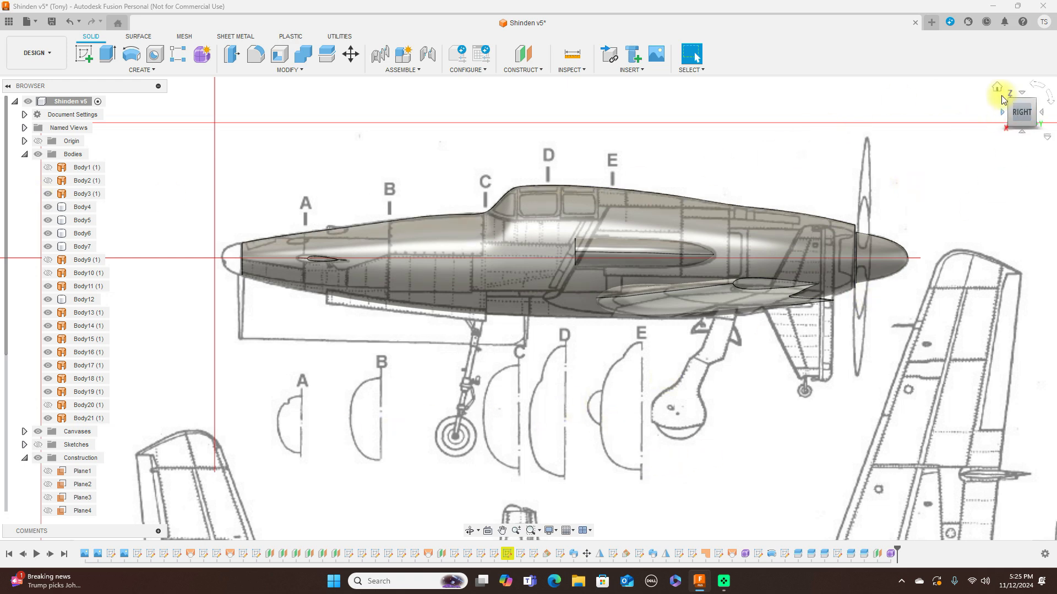
pyautogui.click(1011, 111)
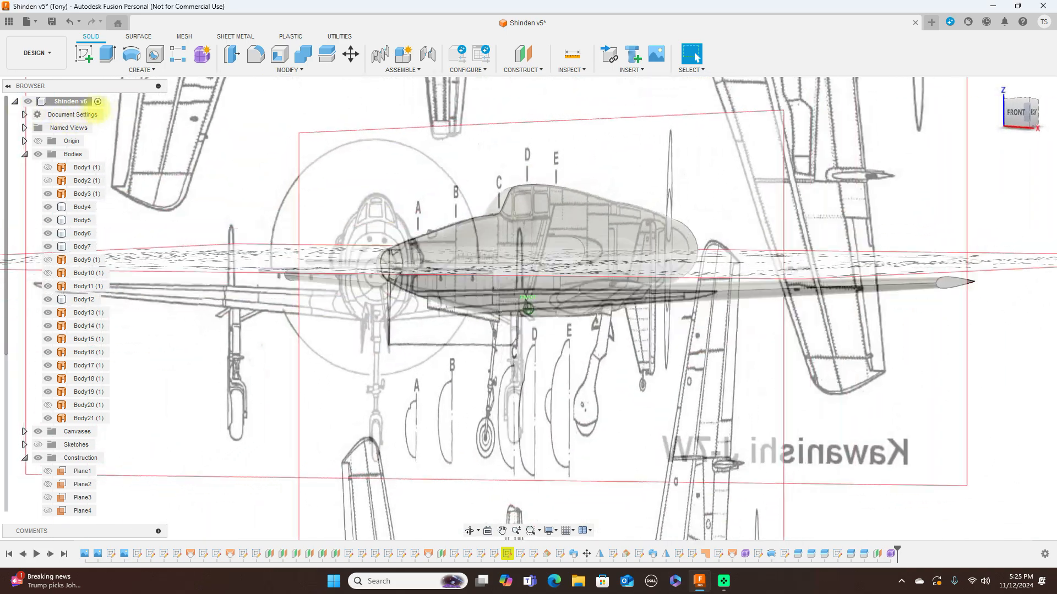
pyautogui.moveTo(51, 113); pyautogui.dragTo(1010, 112)
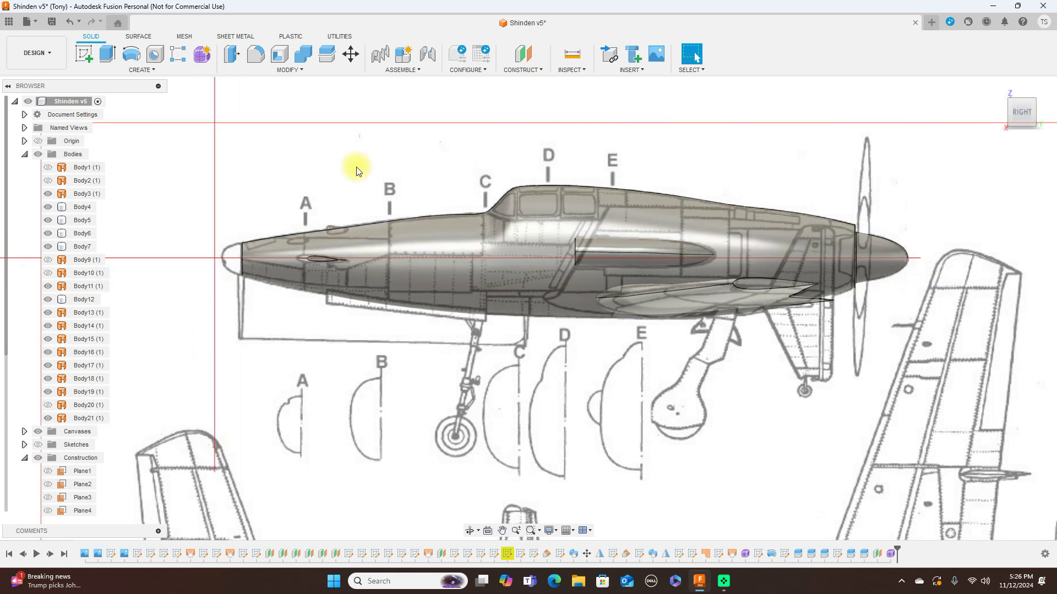
# Hide the canvases and Body3, and show the fuselage Body20 again
pyautogui.click(39, 433)
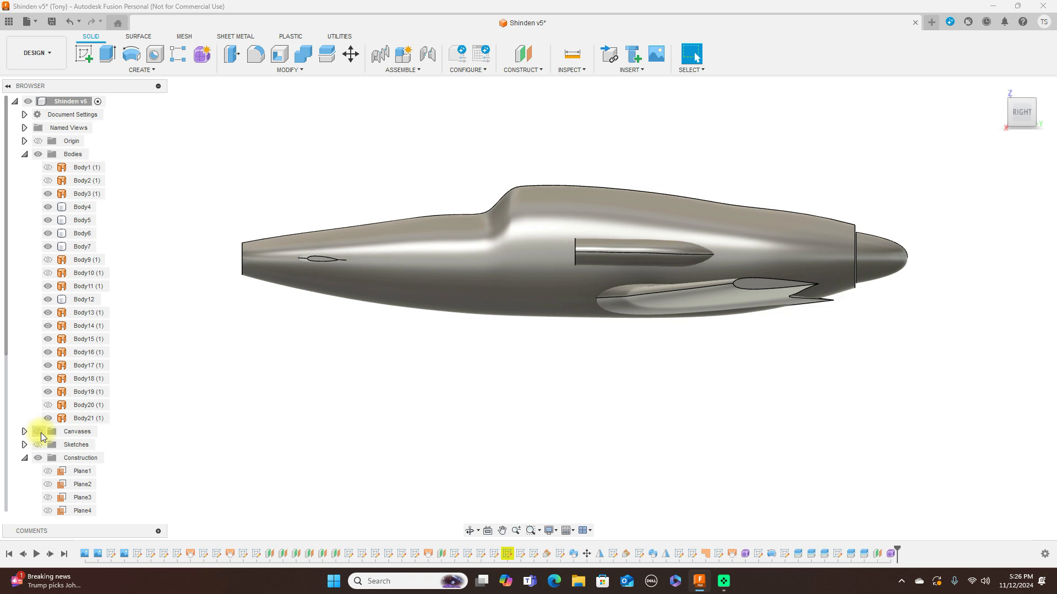
pyautogui.click(47, 406)
pyautogui.click(47, 404)
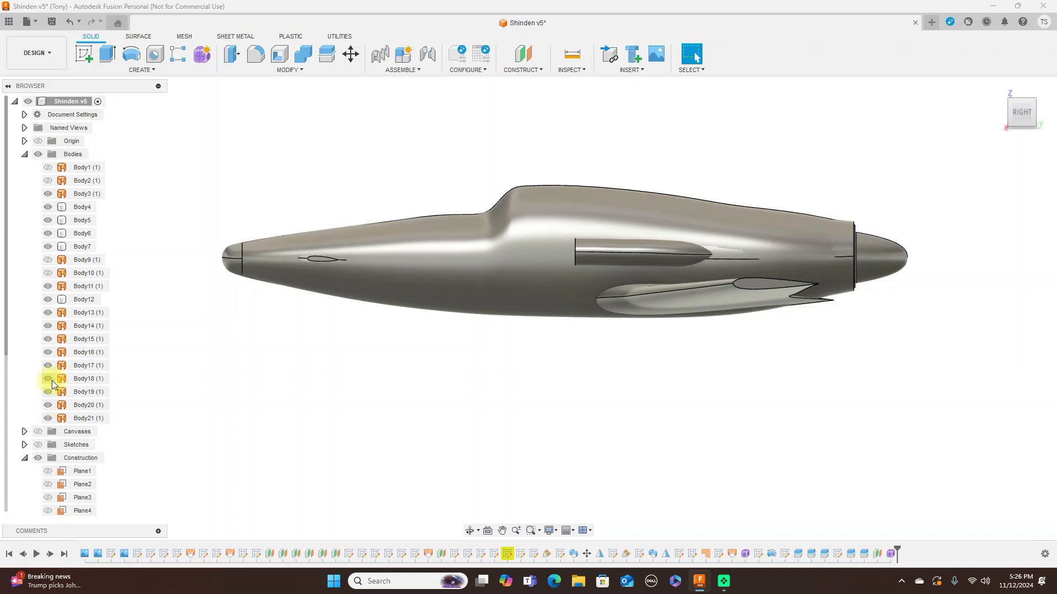
pyautogui.click(49, 194)
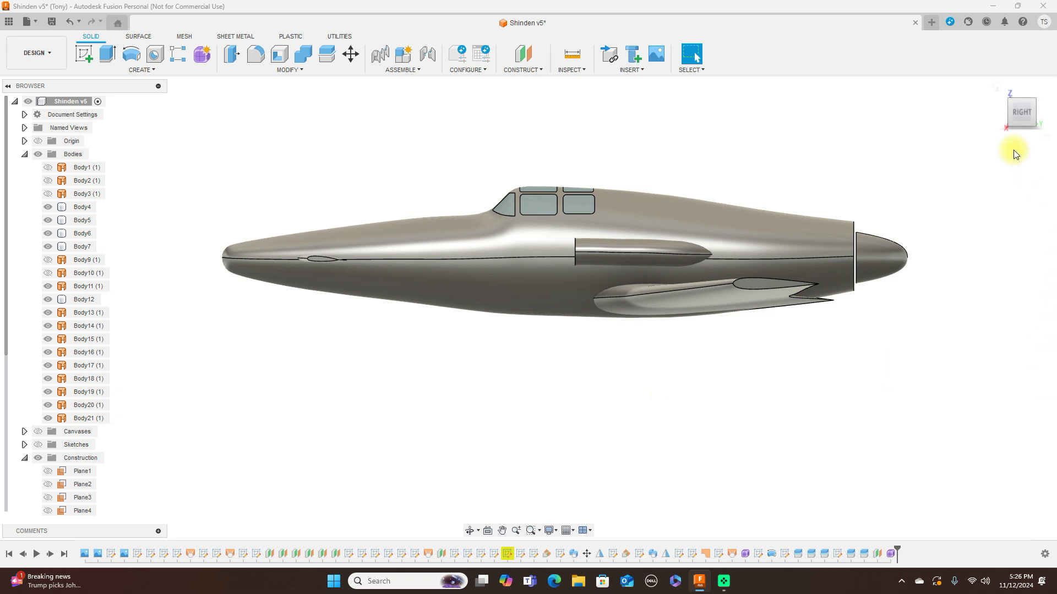
# Examine the aircraft from the side, front and above, checking how the intake blends into the fuselage
pyautogui.moveTo(1006, 106)
pyautogui.click(1010, 104)
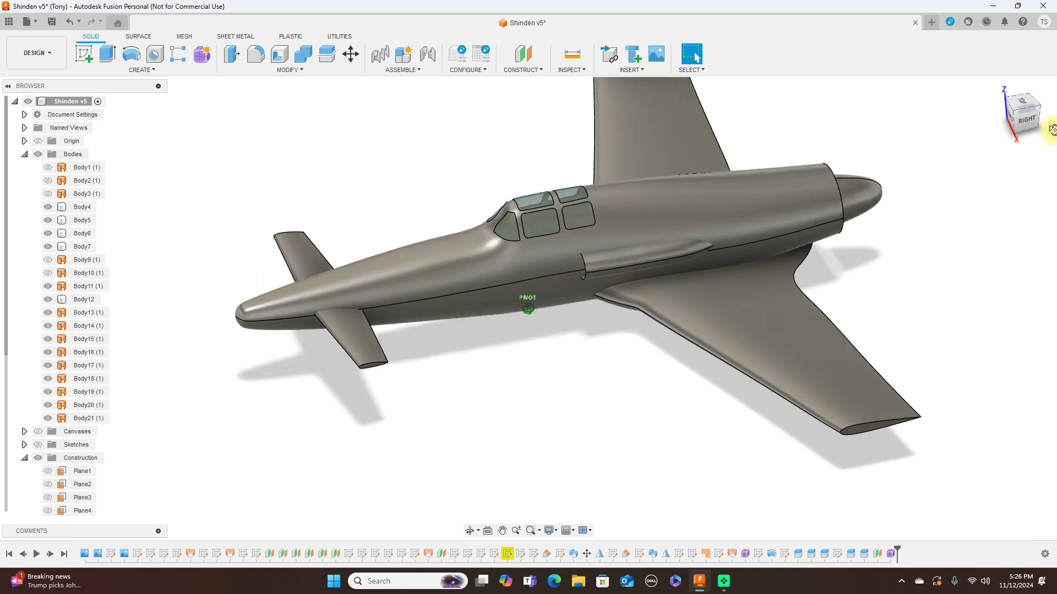
pyautogui.moveTo(86, 128)
pyautogui.keyDown('shift'); pyautogui.mouseDown(button='middle')
pyautogui.moveTo(123, 118)
pyautogui.moveTo(127, 105)
pyautogui.moveTo(34, 102)
pyautogui.moveTo(1045, 106)
pyautogui.moveTo(922, 104)
pyautogui.moveTo(965, 99)
pyautogui.moveTo(989, 76)
pyautogui.moveTo(1048, 88)
pyautogui.moveTo(18, 105)
pyautogui.moveTo(1017, 104)
pyautogui.mouseUp(button='middle'); pyautogui.keyUp('shift')
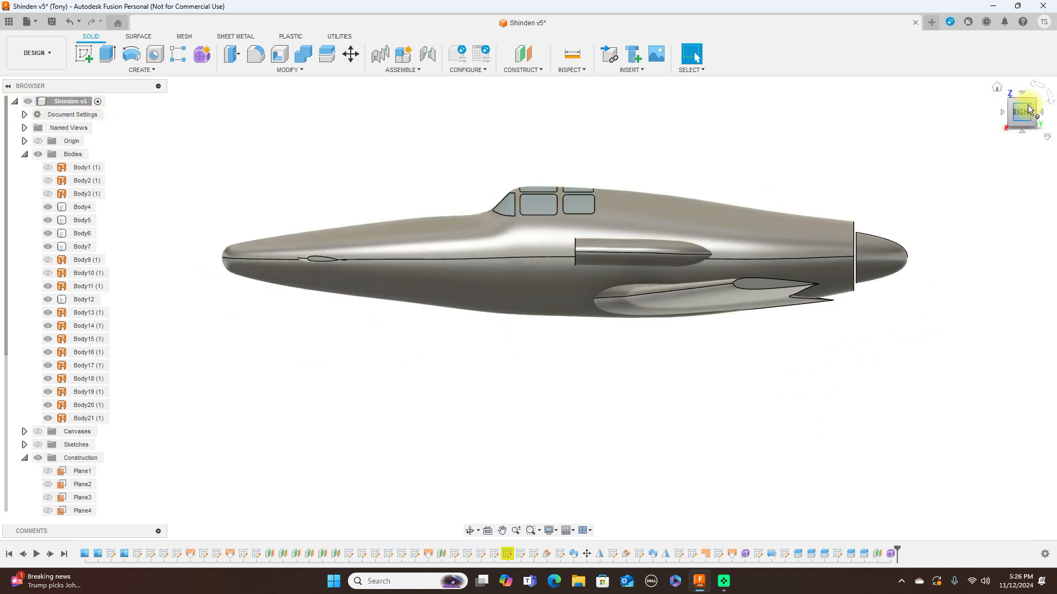
pyautogui.moveTo(1013, 104)
pyautogui.keyDown('shift'); pyautogui.mouseDown(button='middle')
pyautogui.moveTo(9, 113)
pyautogui.moveTo(1029, 107)
pyautogui.moveTo(1014, 104)
pyautogui.moveTo(1024, 88)
pyautogui.mouseUp(button='middle'); pyautogui.keyUp('shift')
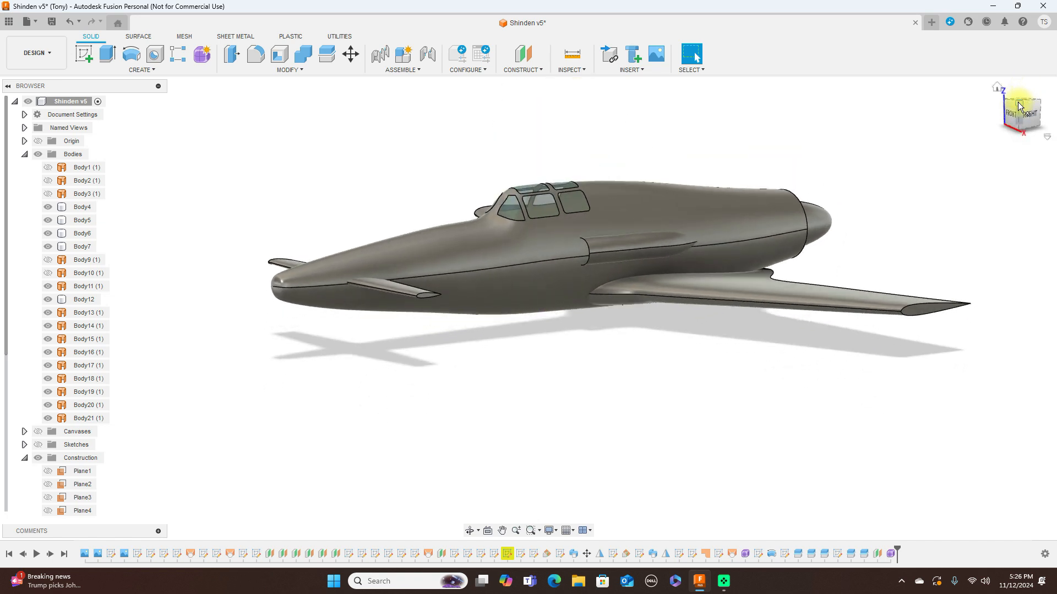
pyautogui.moveTo(1020, 97)
pyautogui.keyDown('shift'); pyautogui.mouseDown(button='middle')
pyautogui.moveTo(967, 118)
pyautogui.moveTo(1018, 108)
pyautogui.moveTo(8, 82)
pyautogui.moveTo(1034, 105)
pyautogui.moveTo(994, 100)
pyautogui.moveTo(1017, 114)
pyautogui.mouseUp(button='middle'); pyautogui.keyUp('shift')
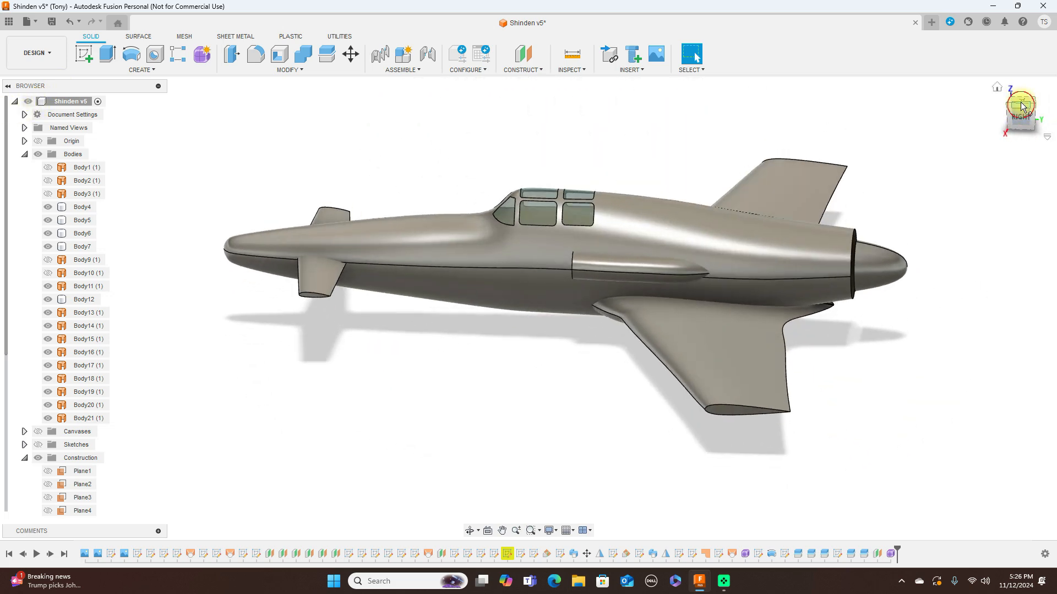
pyautogui.click(1021, 106)
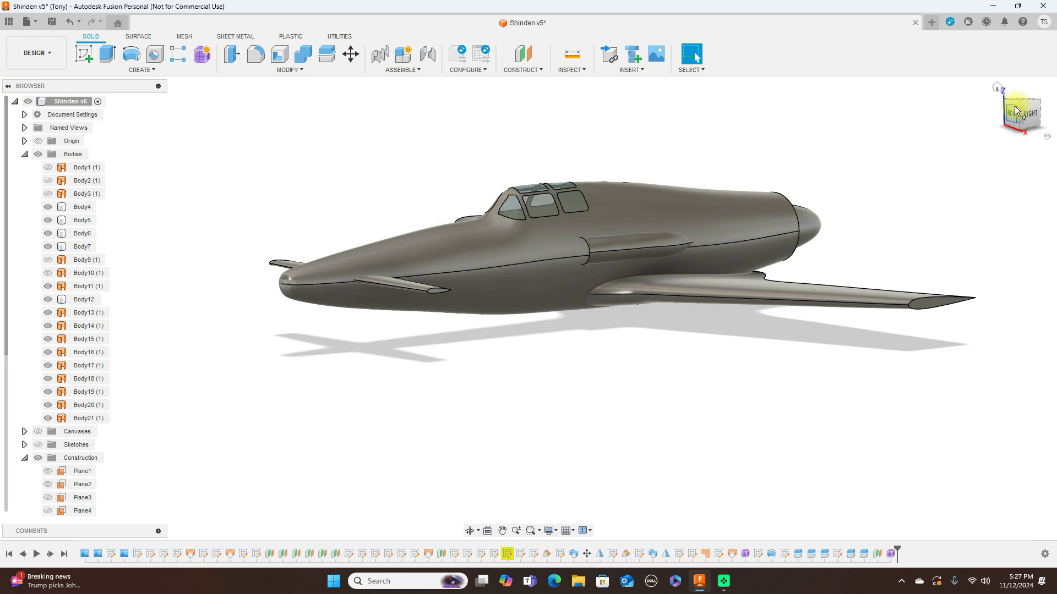
pyautogui.click(1021, 99)
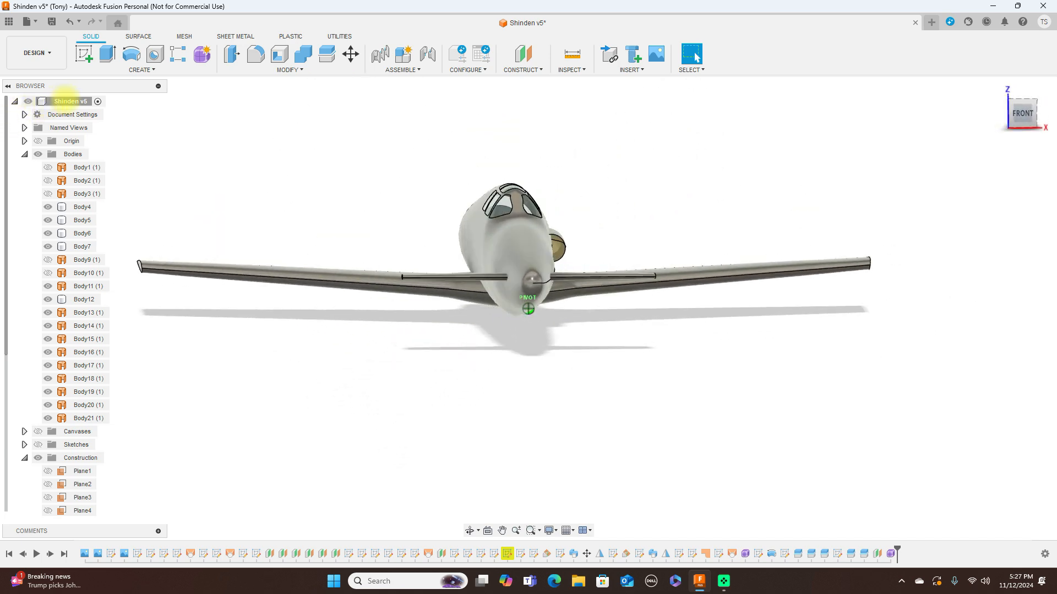
pyautogui.click(1007, 100)
pyautogui.moveTo(973, 112)
pyautogui.mouseDown()
pyautogui.moveTo(915, 99)
pyautogui.moveTo(998, 108)
pyautogui.mouseUp()
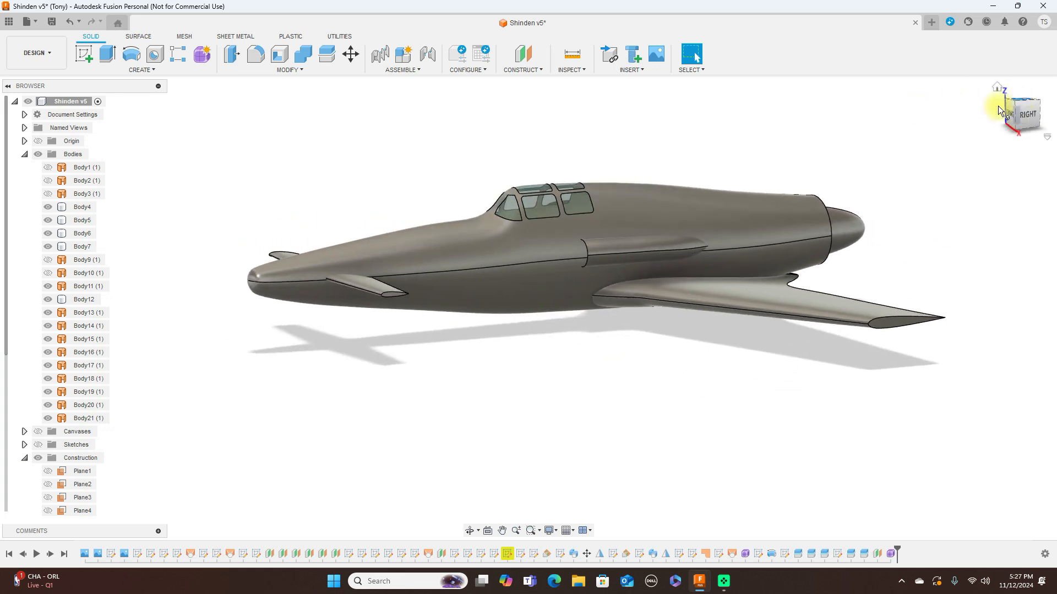